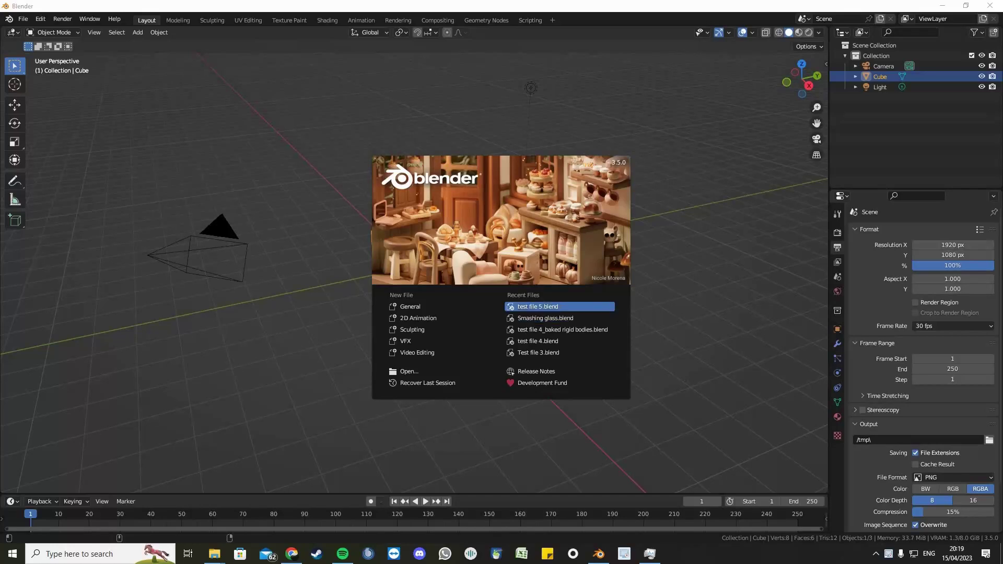
# Dismiss the splash screen and delete the default camera, cube and light from the scene
pyautogui.click(670, 288)
pyautogui.moveTo(189, 71); pyautogui.dragTo(618, 309)
pyautogui.press('x')
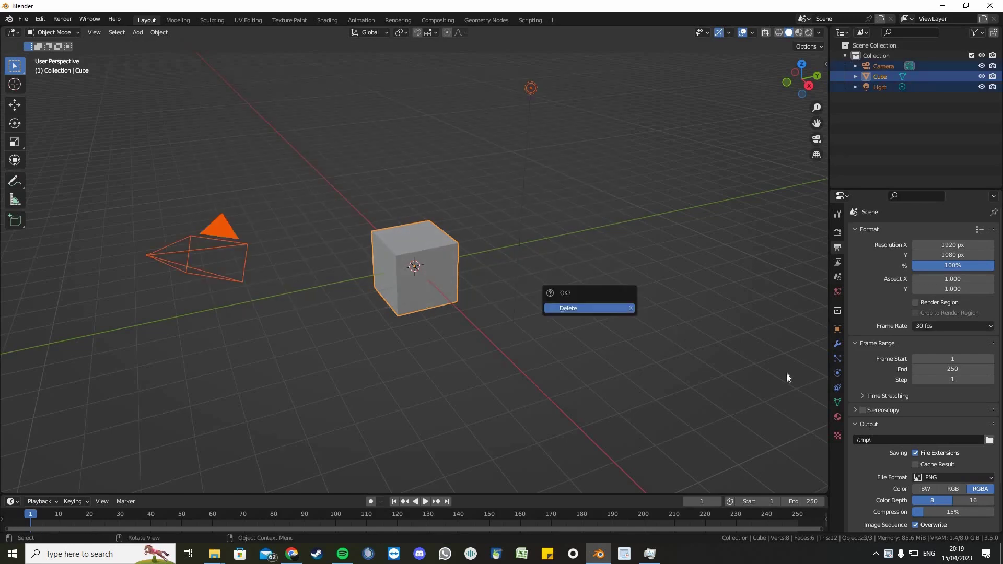
pyautogui.press('Return')
# Start the Shortcut VUr on-screen input display with its dock set to Left, and collapse its settings
pyautogui.press('n')
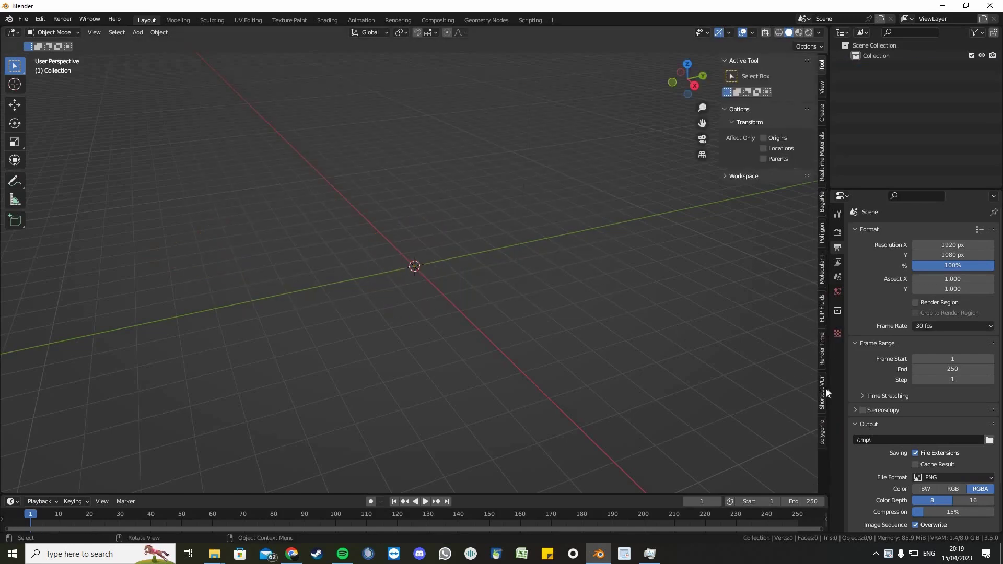
pyautogui.click(766, 78)
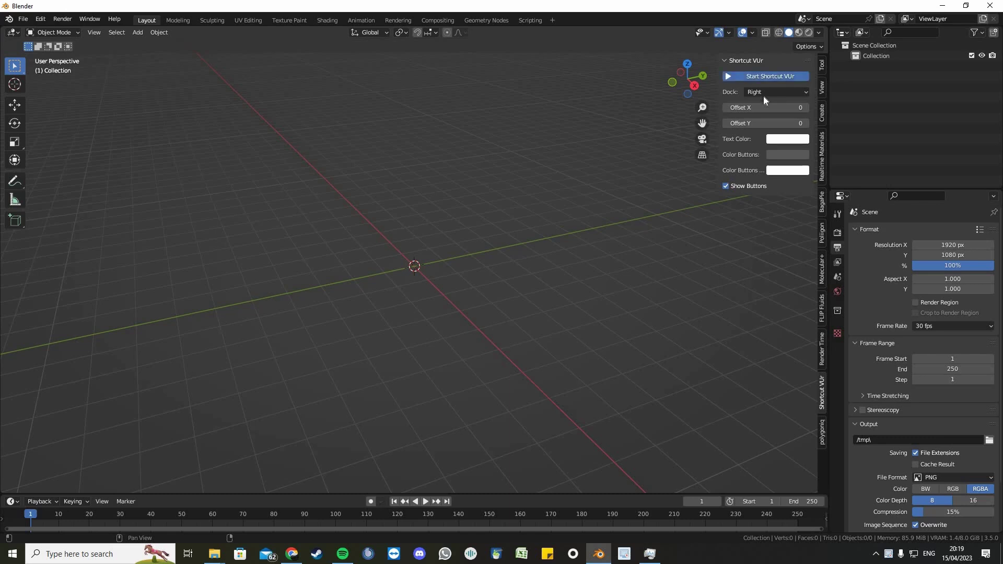
pyautogui.click(763, 92)
pyautogui.click(763, 104)
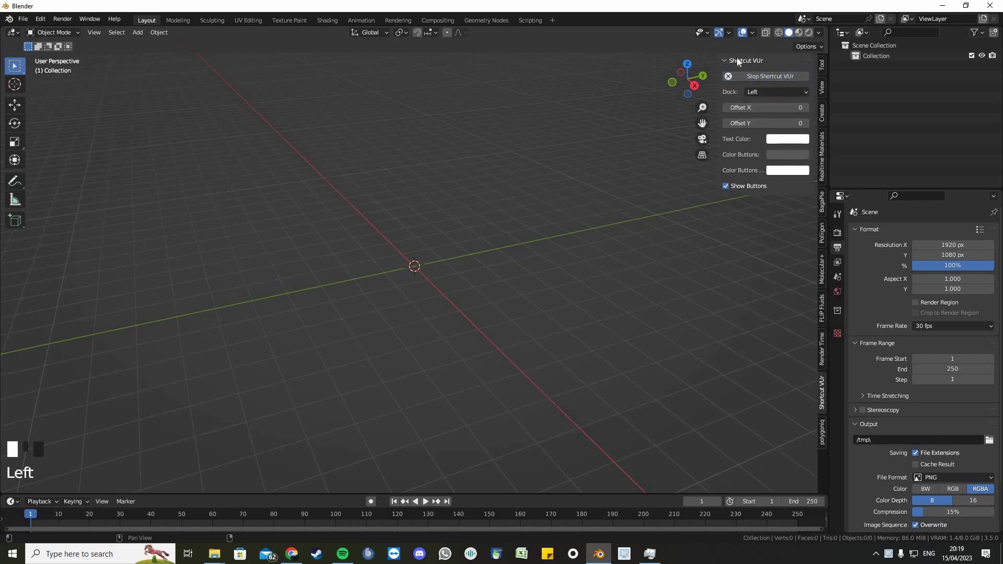
pyautogui.click(618, 193)
# Add a mesh cylinder at the world origin
pyautogui.scroll(1, 538, 263)
pyautogui.moveTo(510, 266); pyautogui.dragTo(562, 254, button='middle')
pyautogui.hotkey('shift', 'a')
pyautogui.moveTo(562, 255)
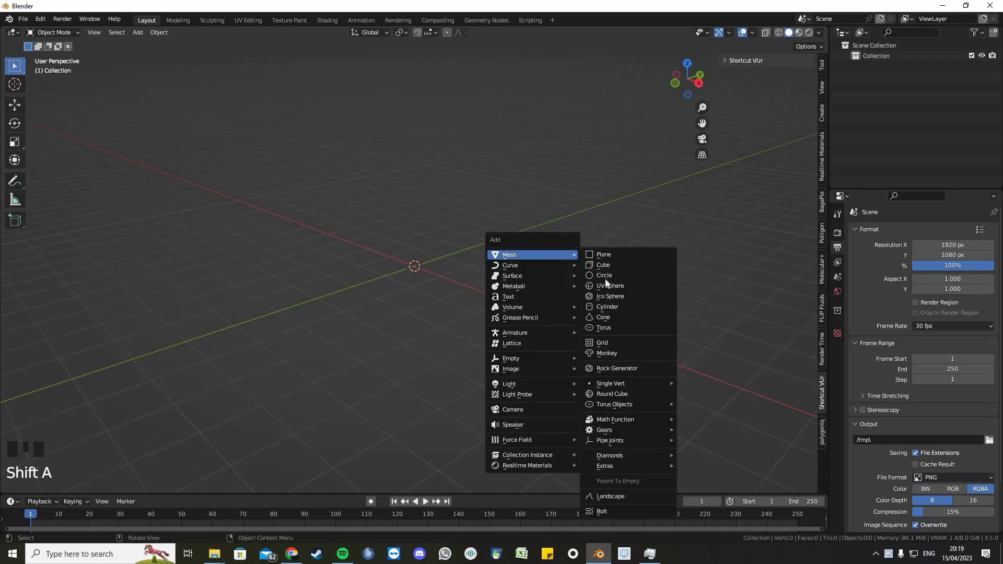
pyautogui.click(608, 306)
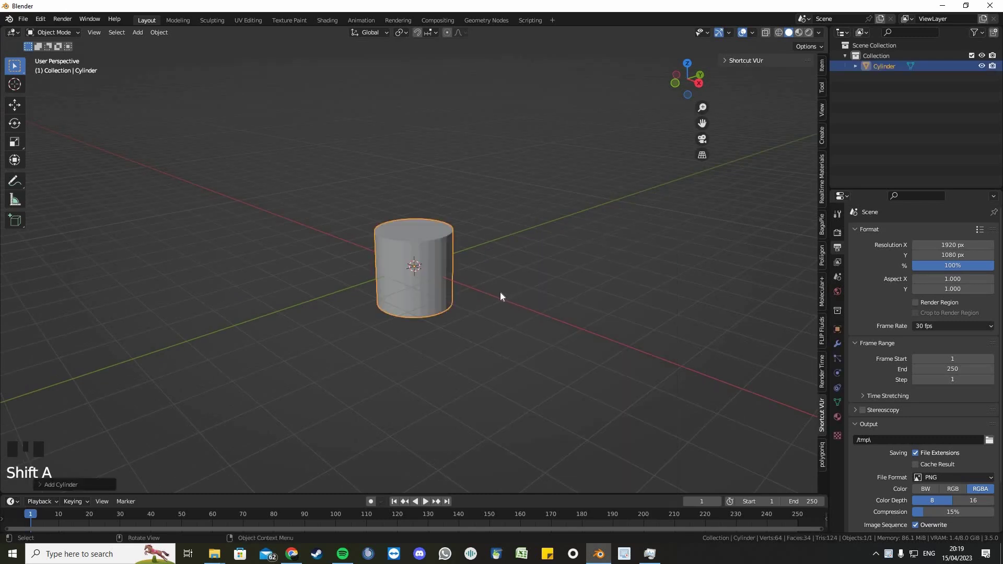
# Move the cylinder straight up until its base rests on the ground line
pyautogui.moveTo(500, 292); pyautogui.dragTo(500, 293, button='middle')
pyautogui.press('KP_1')
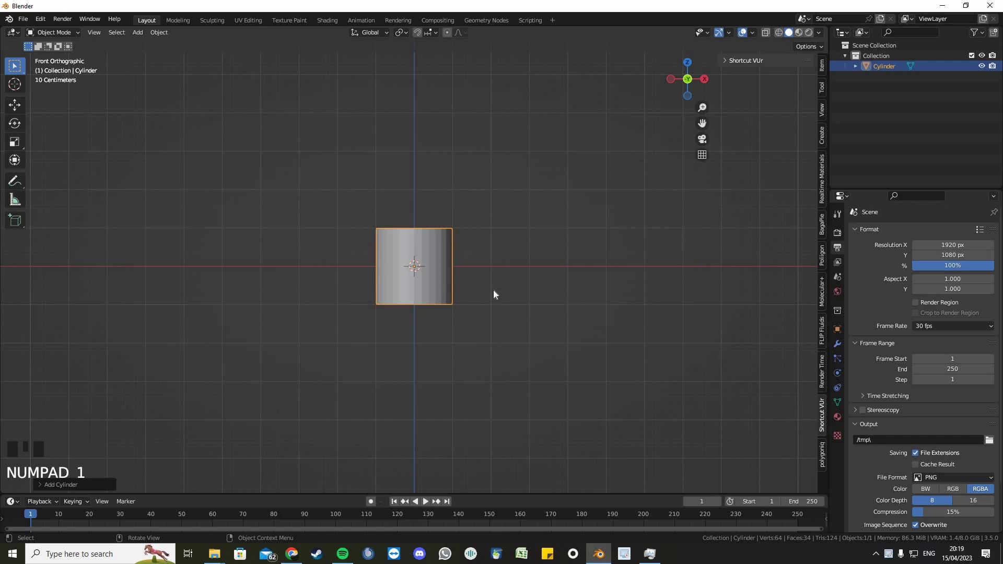
pyautogui.press('KP_3')
pyautogui.scroll(4, 501, 324)
pyautogui.press('g')
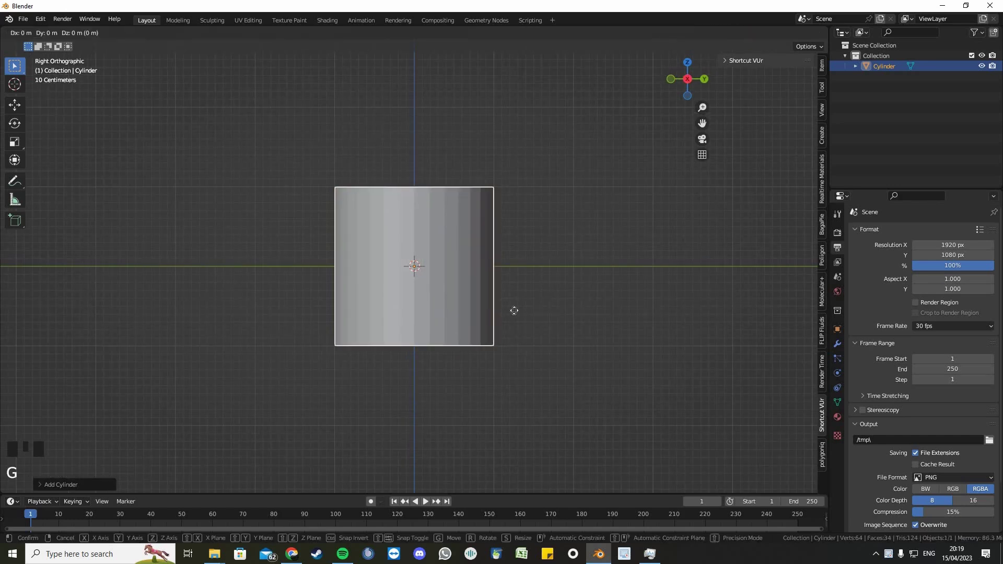
pyautogui.click(515, 272)
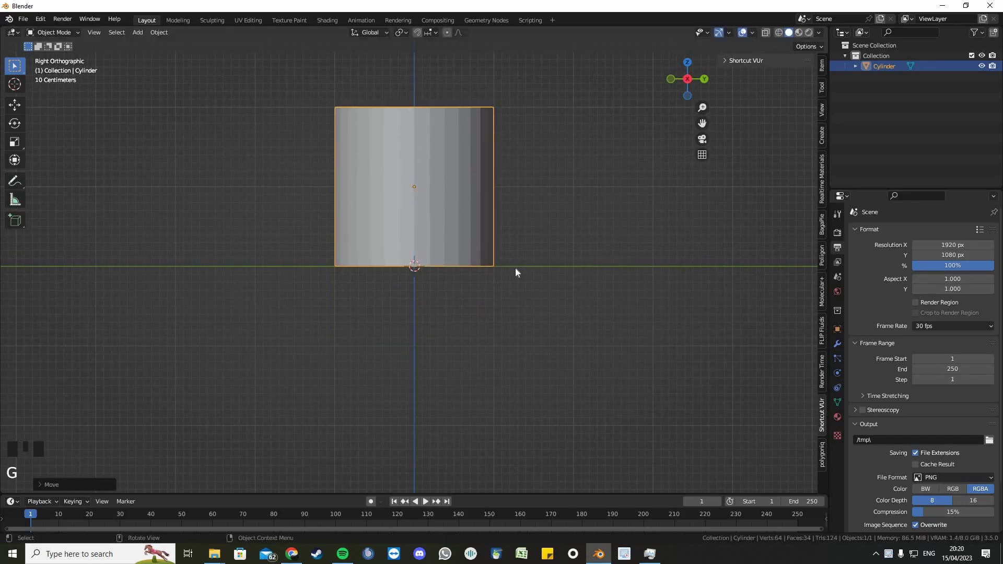
# Raise the cylinder another 1 m along Z and scale it uniformly by 2
pyautogui.press('KP_1')
pyautogui.keyDown('shift'); pyautogui.moveTo(502, 232); pyautogui.dragTo(508, 283, button='middle'); pyautogui.keyUp('shift')
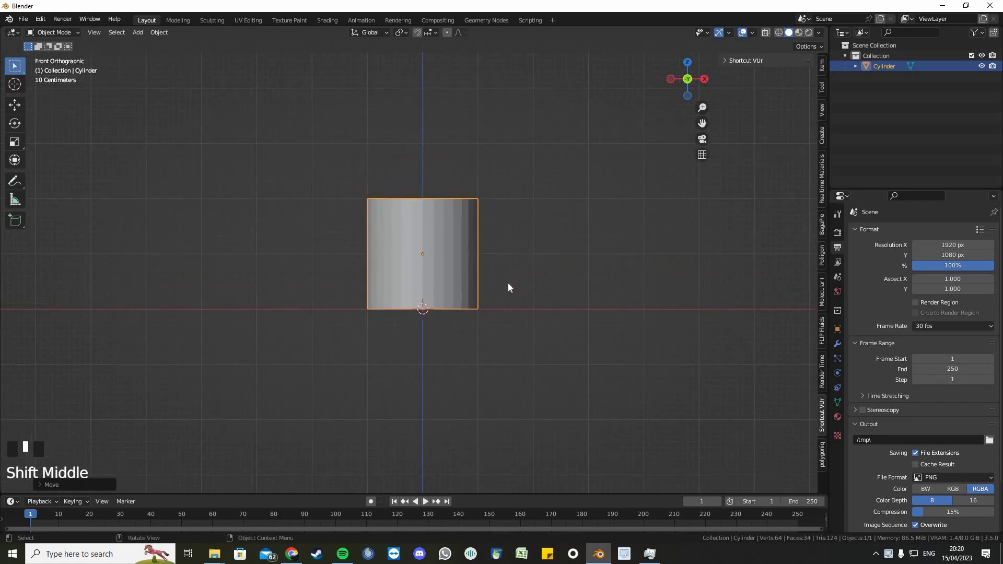
pyautogui.press('g')
pyautogui.press('z')
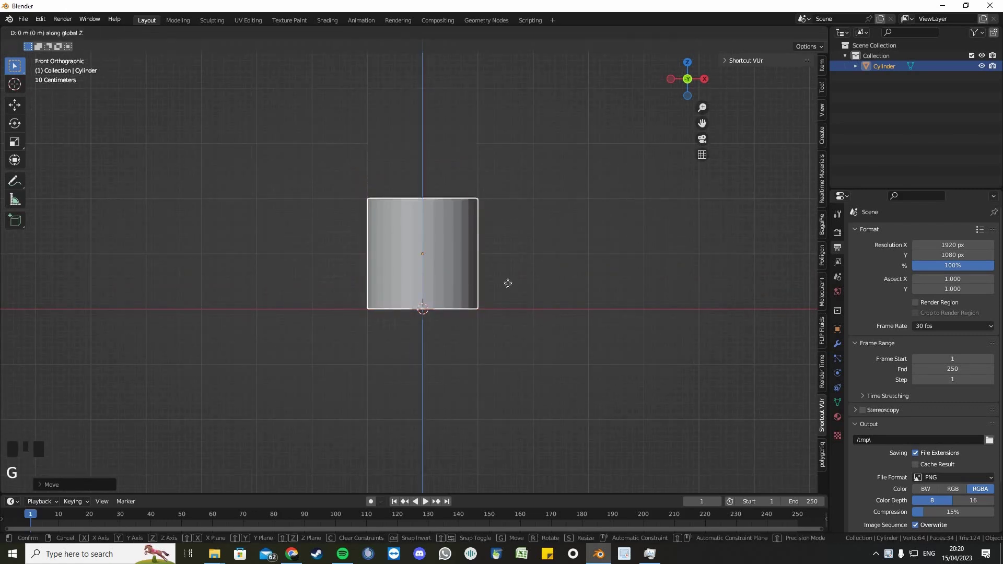
pyautogui.press('1')
pyautogui.press('Return')
pyautogui.press('s')
pyautogui.press('2')
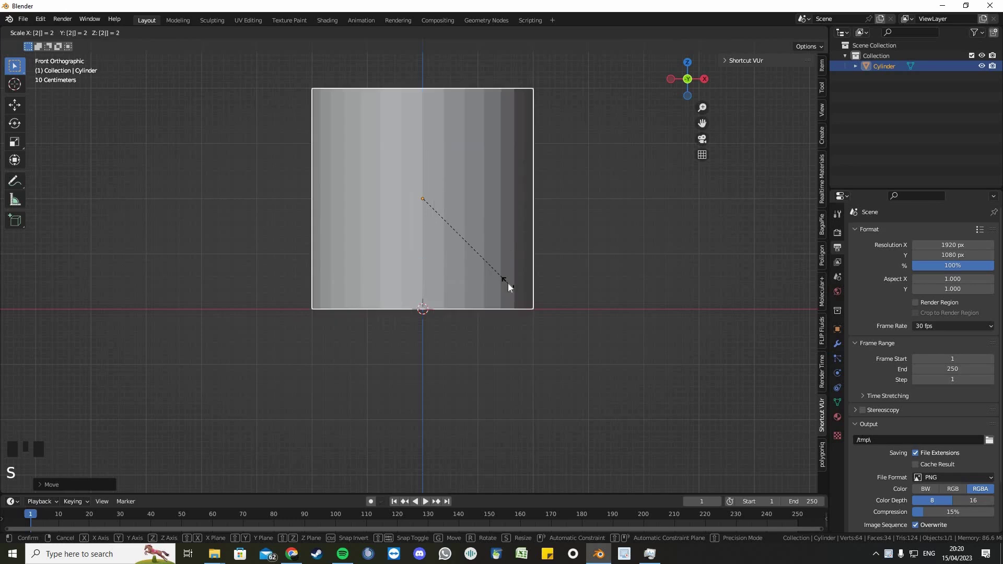
pyautogui.press('Return')
# Inset the cylinder's top face by about 0.15 m in face editing to form a rim
pyautogui.keyDown('shift'); pyautogui.moveTo(517, 319); pyautogui.dragTo(492, 262, button='middle'); pyautogui.keyUp('shift')
pyautogui.press('Tab')
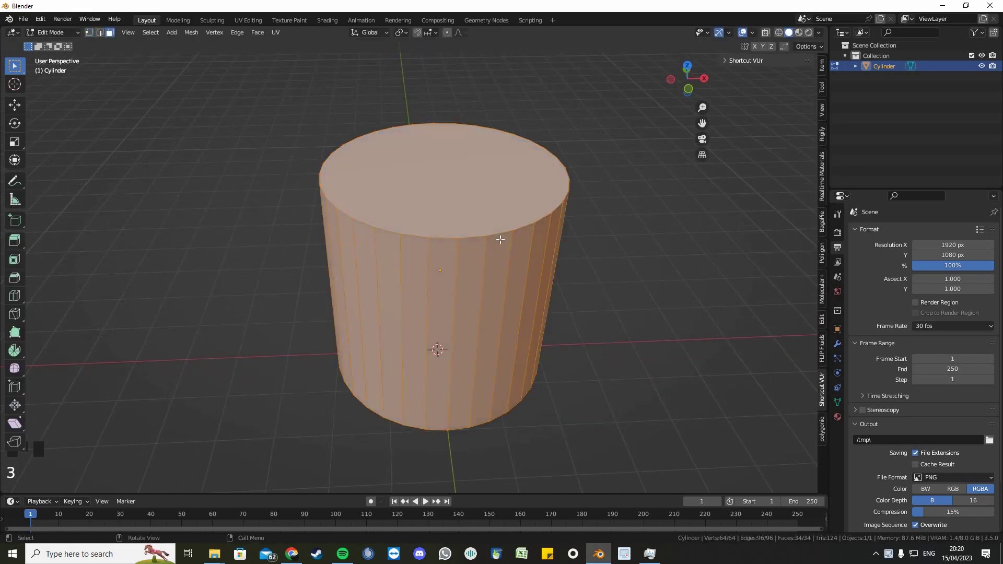
pyautogui.click(495, 230)
pyautogui.press('i')
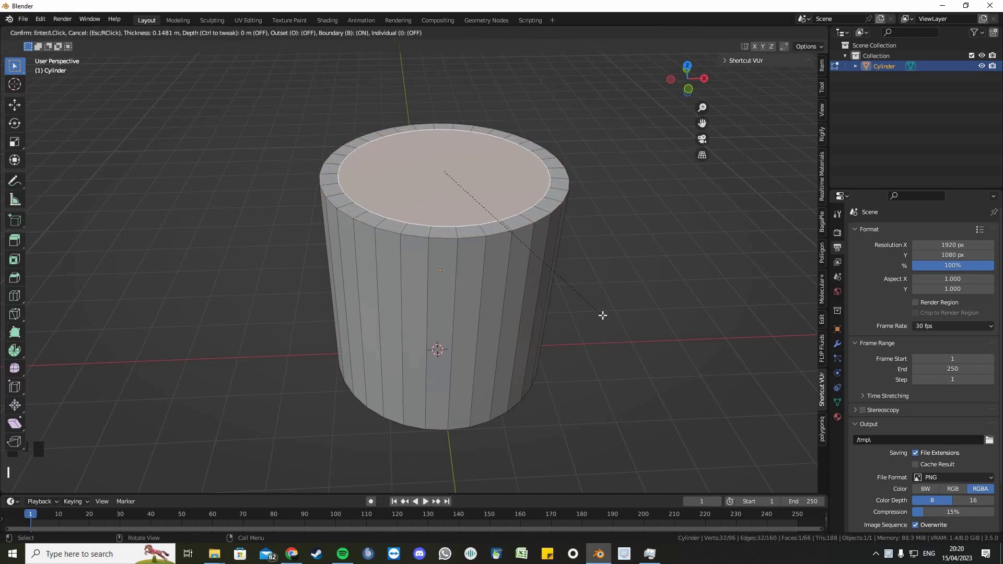
pyautogui.click(538, 286)
# Extrude the inset top face down along Z to just above the base, hollowing out the cylinder in X-ray display
pyautogui.moveTo(537, 282); pyautogui.dragTo(537, 275, button='middle')
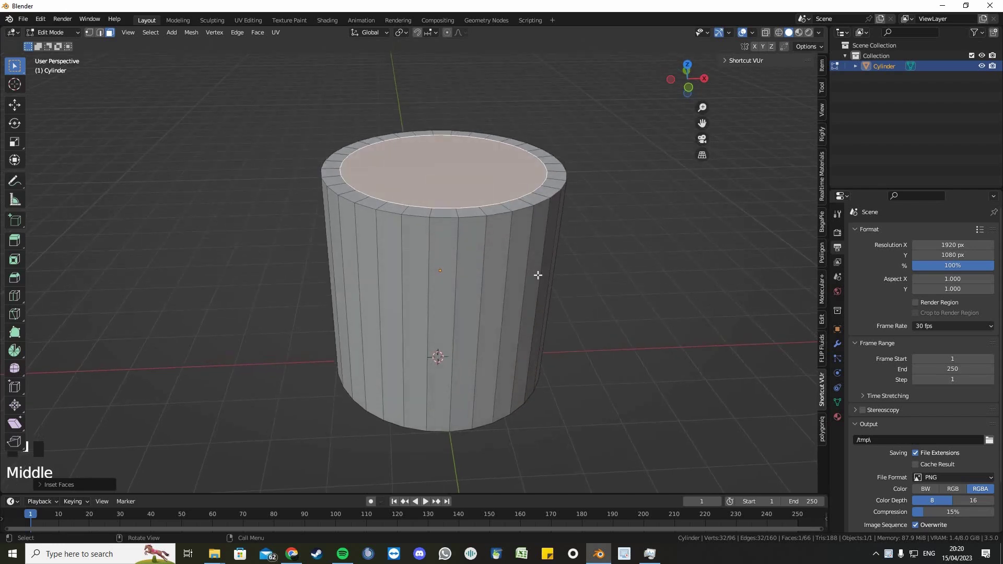
pyautogui.press('KP_1')
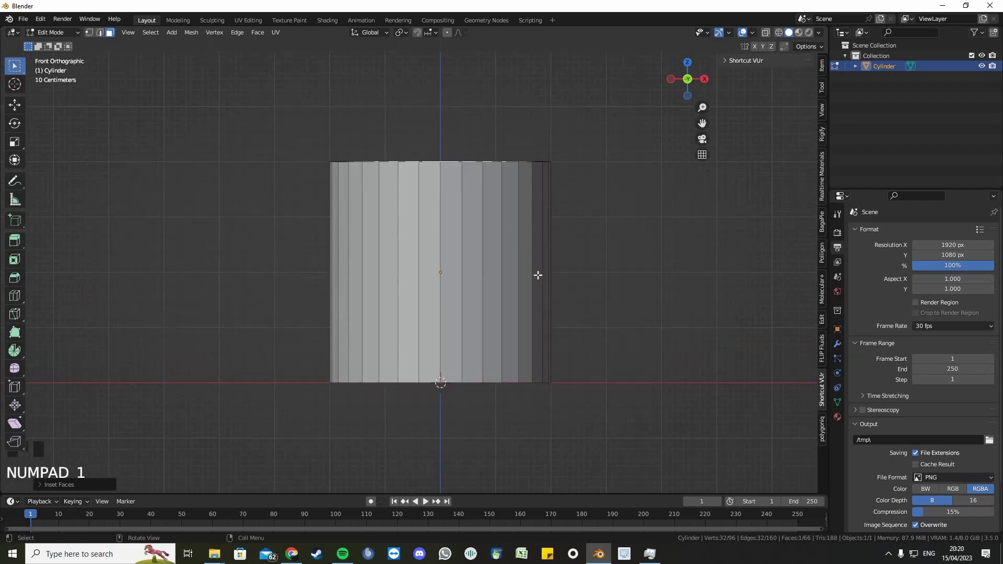
pyautogui.hotkey('alt', 'z')
pyautogui.press('e')
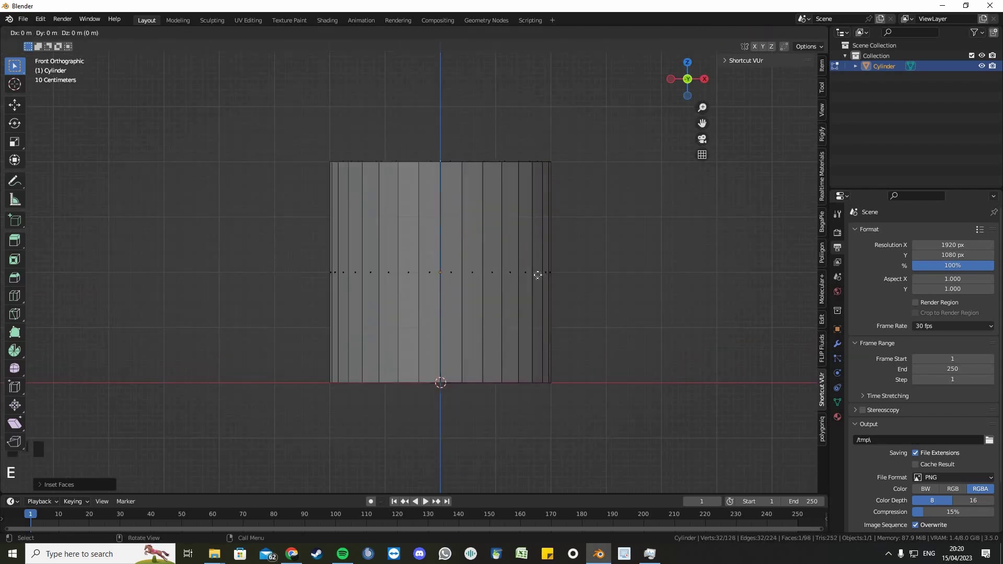
pyautogui.press('z')
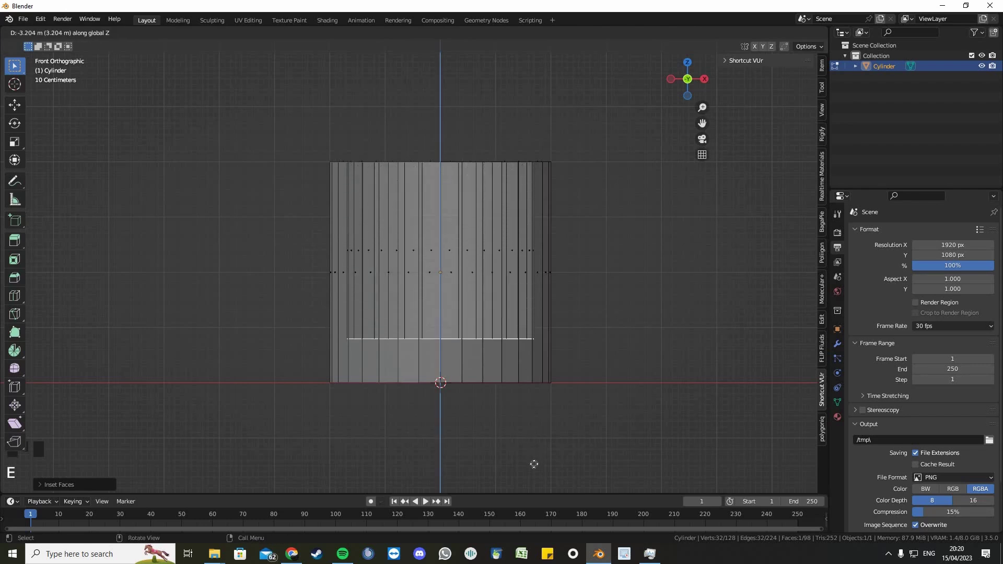
pyautogui.click(528, 459)
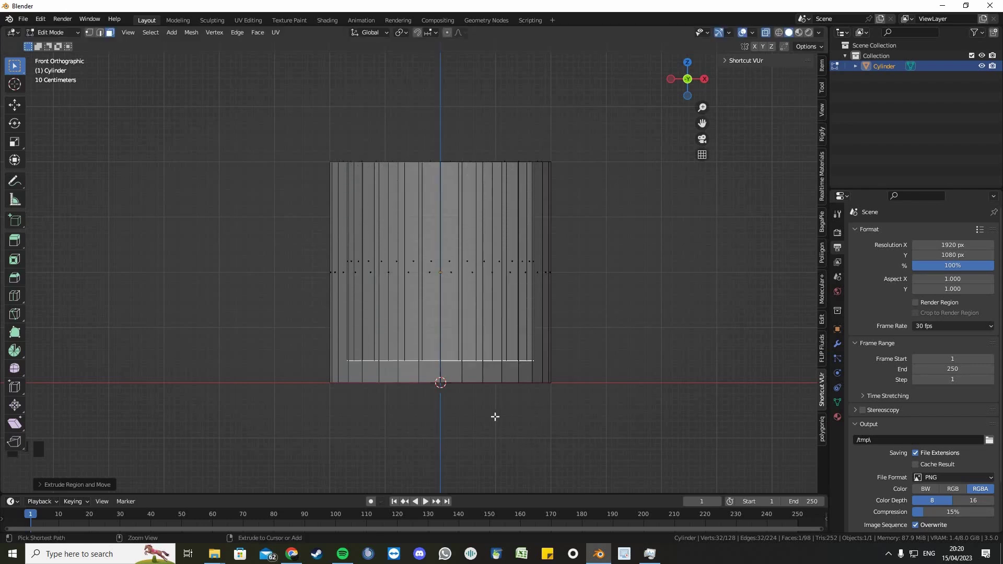
# Scale the inner floor and outer bottom faces inward together around the 3D Cursor to taper the cup, and leave mesh editing
pyautogui.moveTo(490, 389); pyautogui.dragTo(443, 380, button='middle')
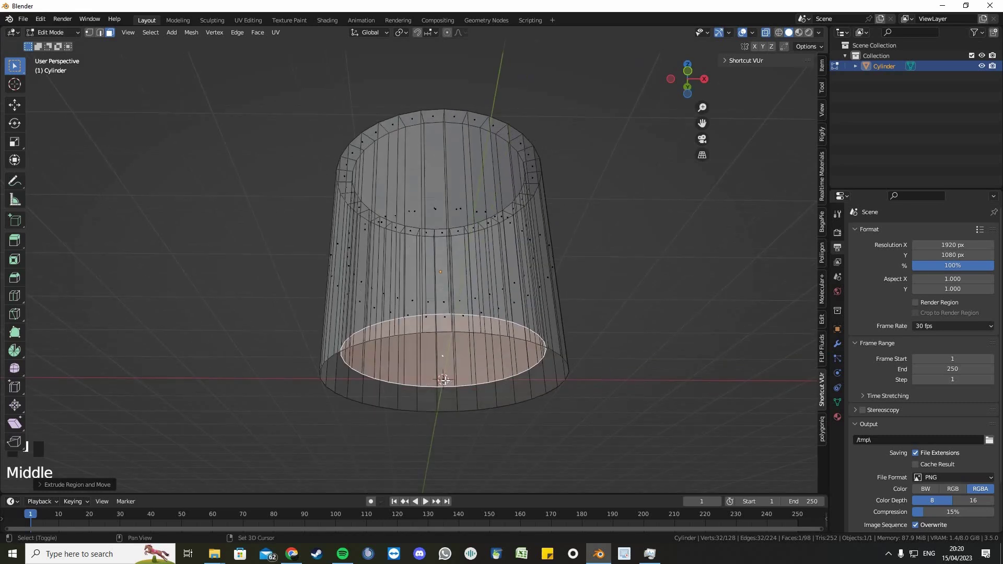
pyautogui.keyDown('shift'); pyautogui.click(496, 338); pyautogui.keyUp('shift')
pyautogui.moveTo(495, 338); pyautogui.dragTo(493, 359, button='middle')
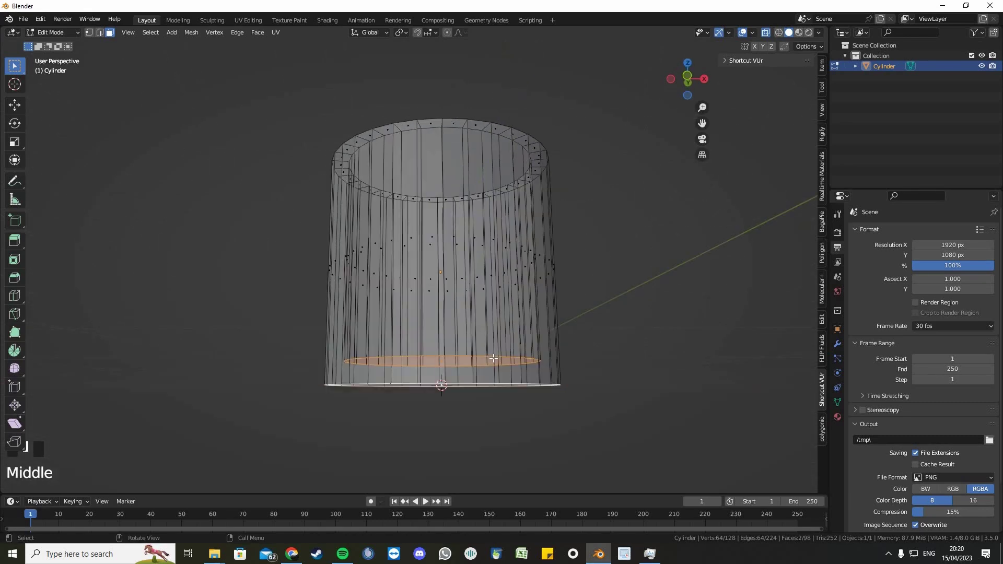
pyautogui.press('KP_1')
pyautogui.click(402, 33)
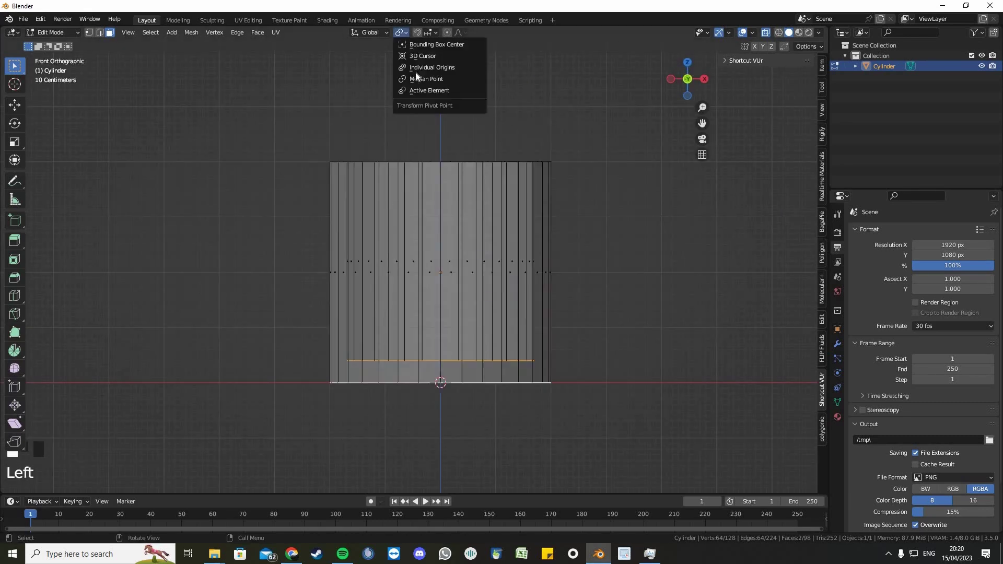
pyautogui.click(424, 56)
pyautogui.press('s')
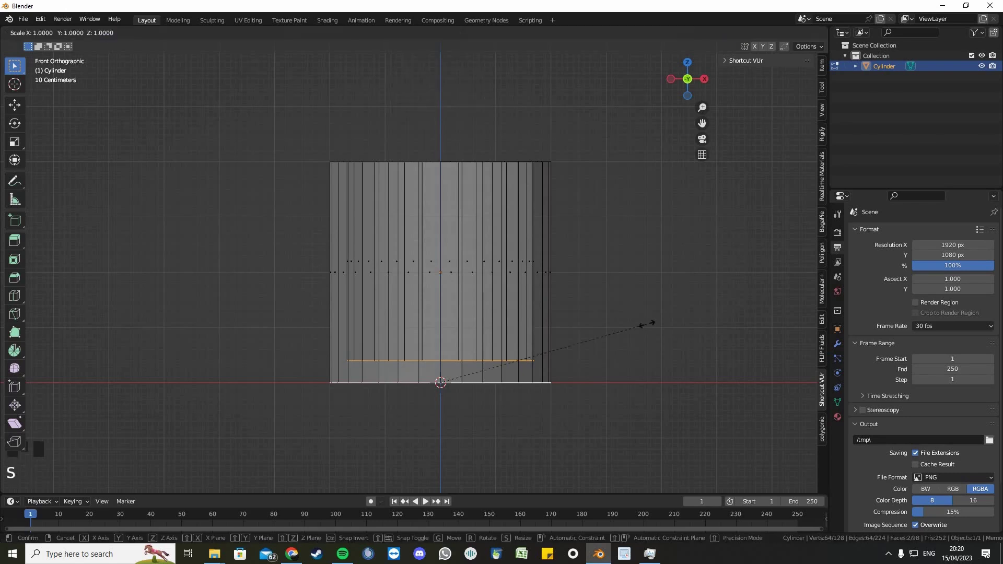
pyautogui.click(608, 331)
pyautogui.press('Tab')
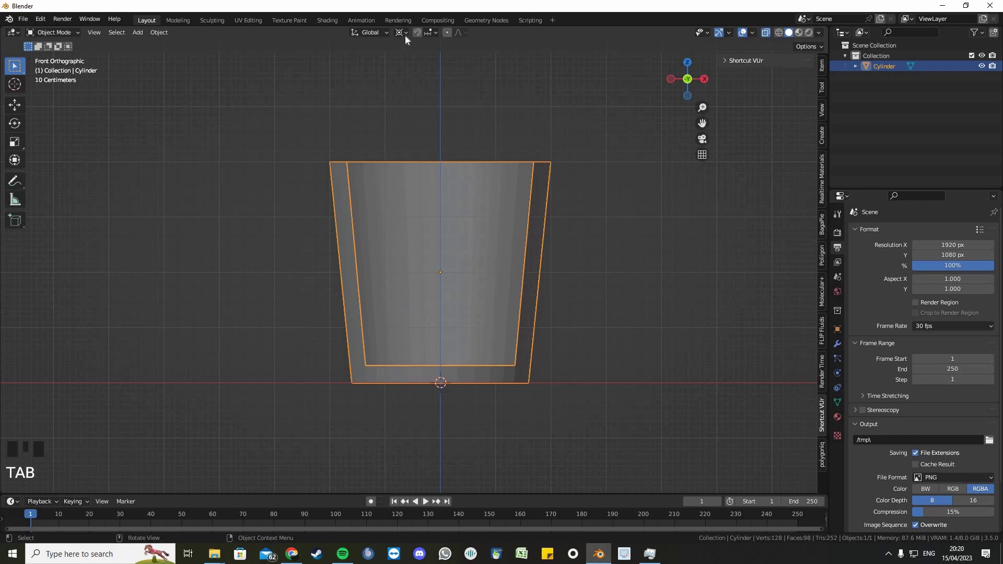
# Reset the transform pivot point to Median Point, turn off X-ray display and deselect the cup
pyautogui.click(402, 33)
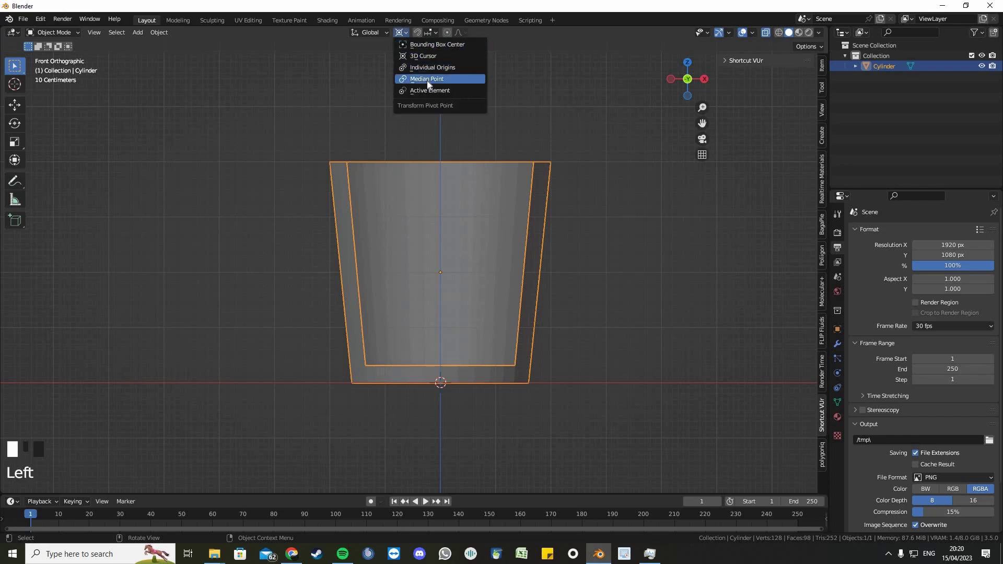
pyautogui.click(427, 79)
pyautogui.moveTo(463, 216); pyautogui.dragTo(586, 258, button='middle')
pyautogui.scroll(-2, 568, 243)
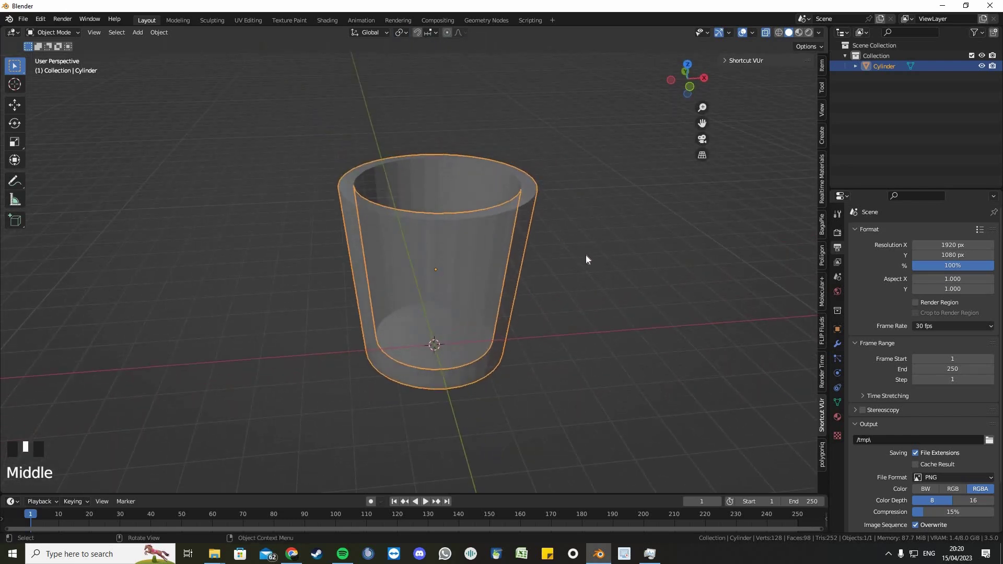
pyautogui.scroll(-1, 585, 255)
pyautogui.hotkey('alt', 'z')
pyautogui.click(585, 272)
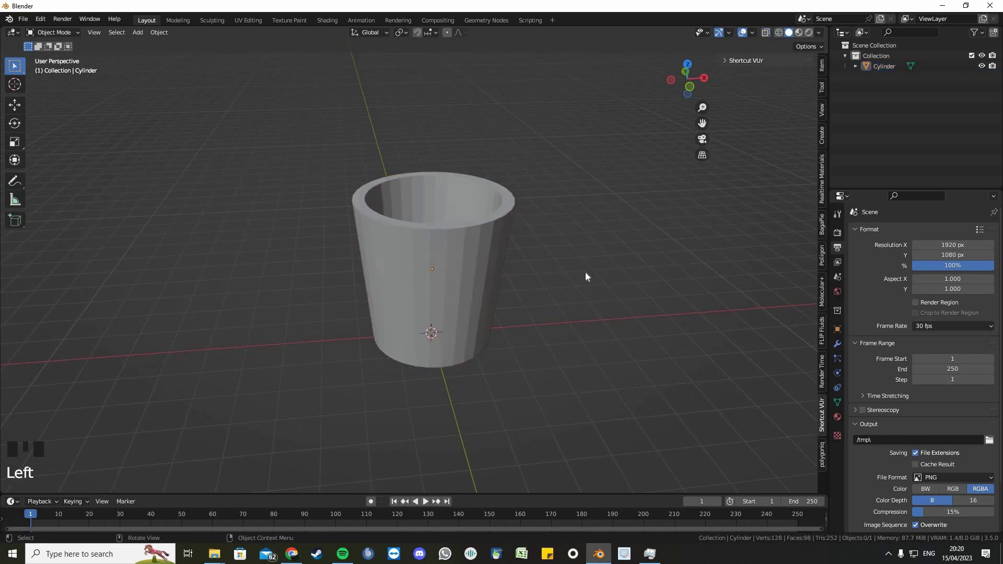
# Add a second mesh cylinder at the world origin within the cup's base
pyautogui.moveTo(597, 274); pyautogui.dragTo(599, 275, button='middle')
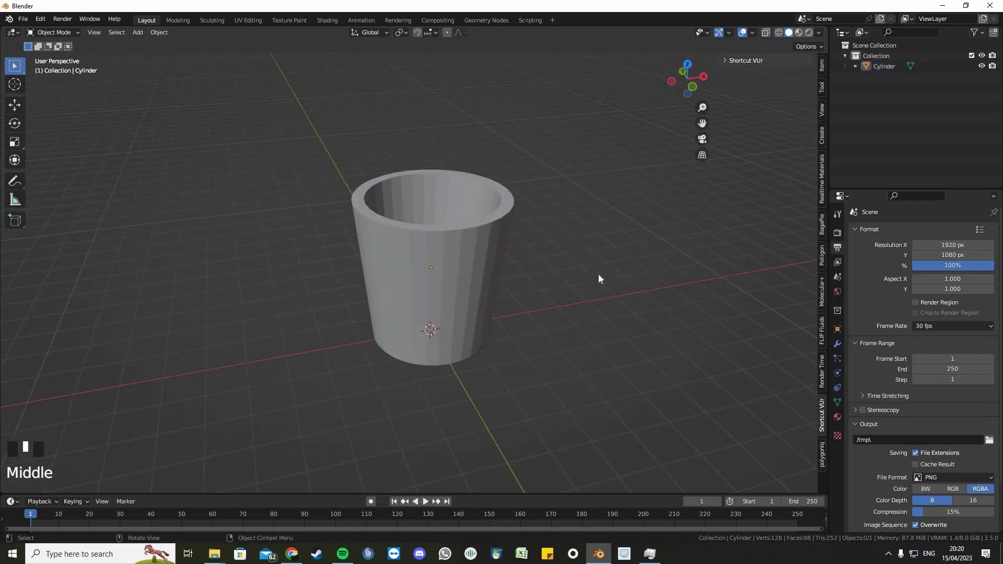
pyautogui.hotkey('shift', 'a')
pyautogui.moveTo(598, 277)
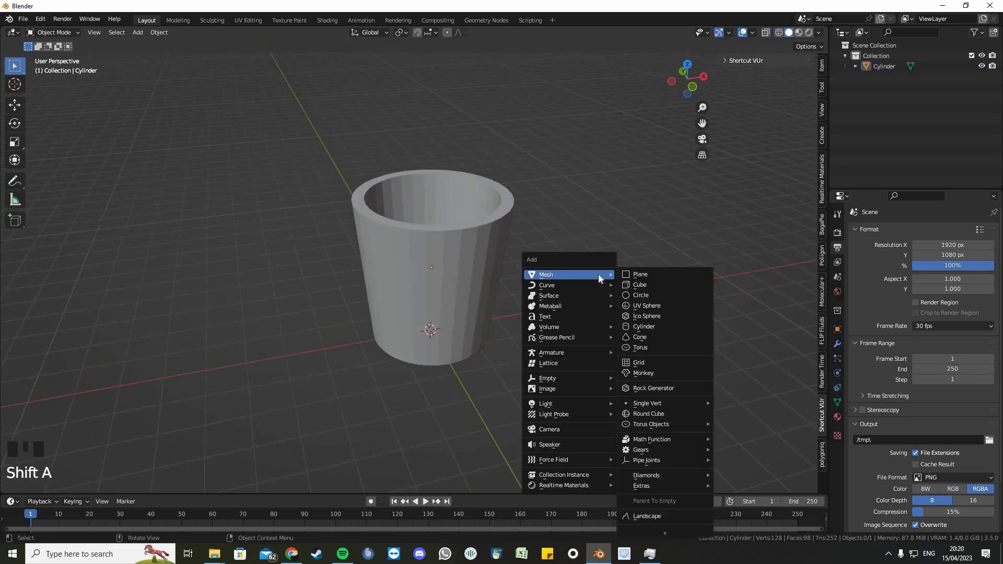
pyautogui.click(649, 325)
pyautogui.moveTo(578, 312); pyautogui.dragTo(547, 290, button='middle')
# Using X-ray display, raise the new cylinder to the cup's mid-height and stretch it along Z to just above the cup's inner floor
pyautogui.hotkey('alt', 'z')
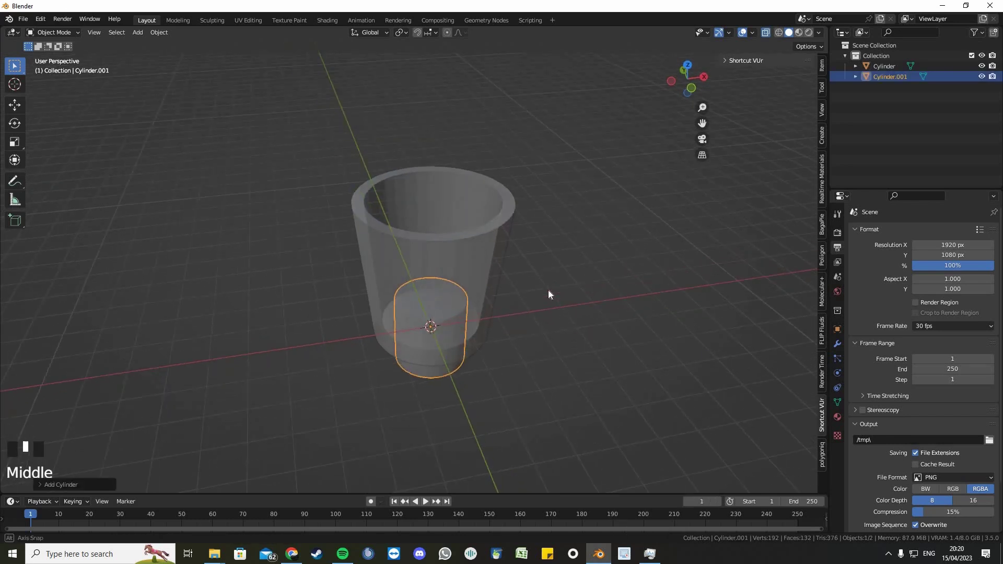
pyautogui.press('KP_1')
pyautogui.press('g')
pyautogui.press('z')
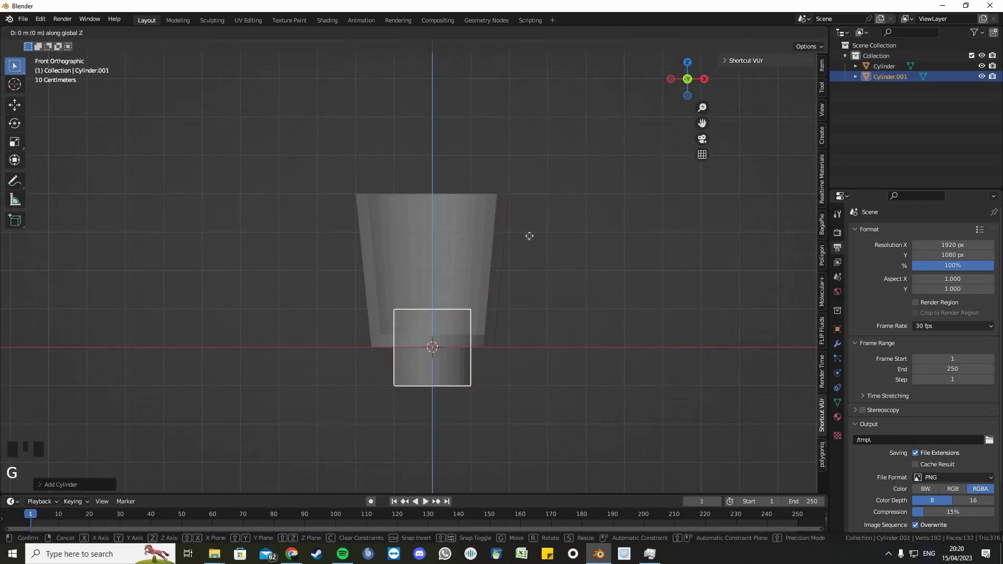
pyautogui.click(528, 237)
pyautogui.scroll(3, 528, 239)
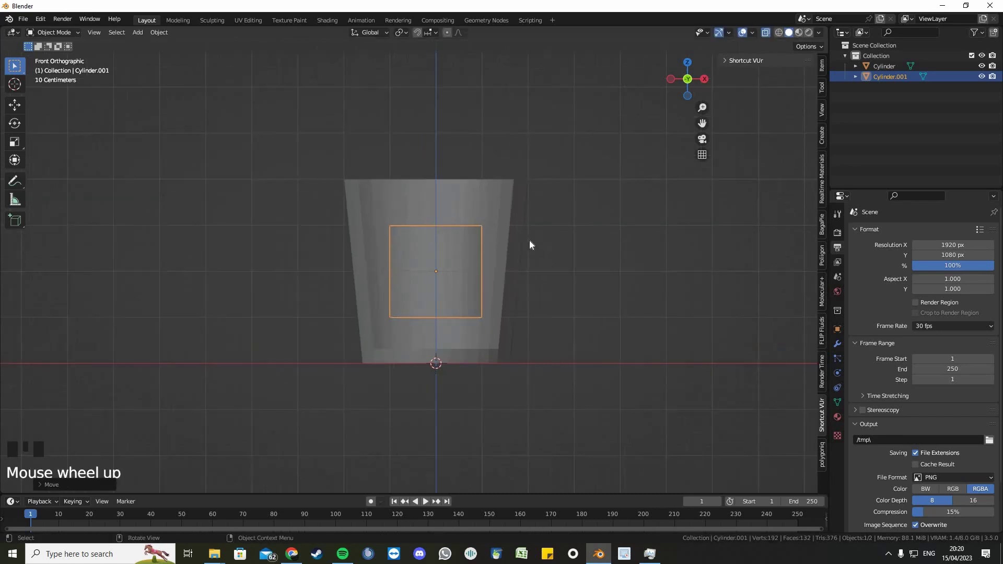
pyautogui.press('s')
pyautogui.press('z')
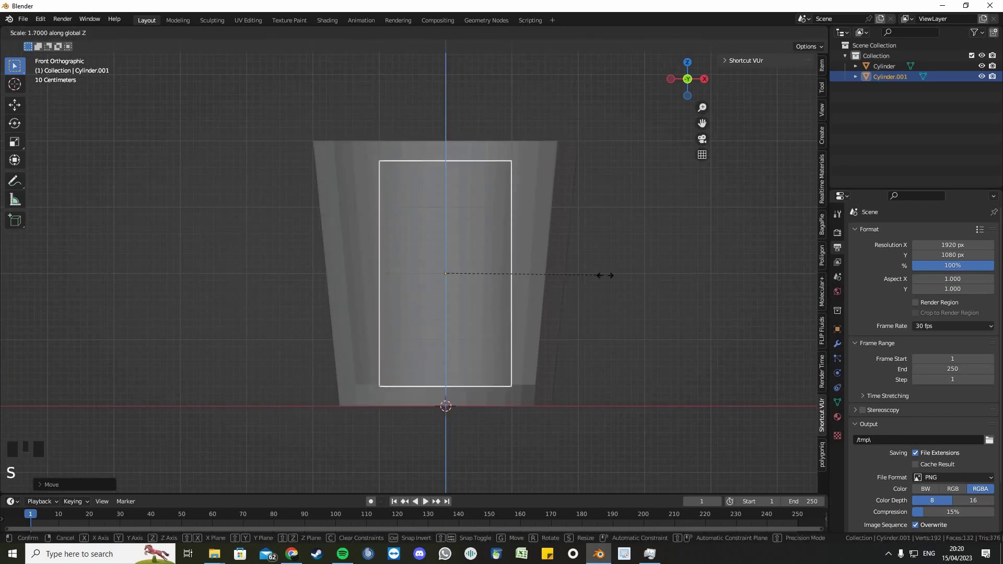
pyautogui.click(592, 275)
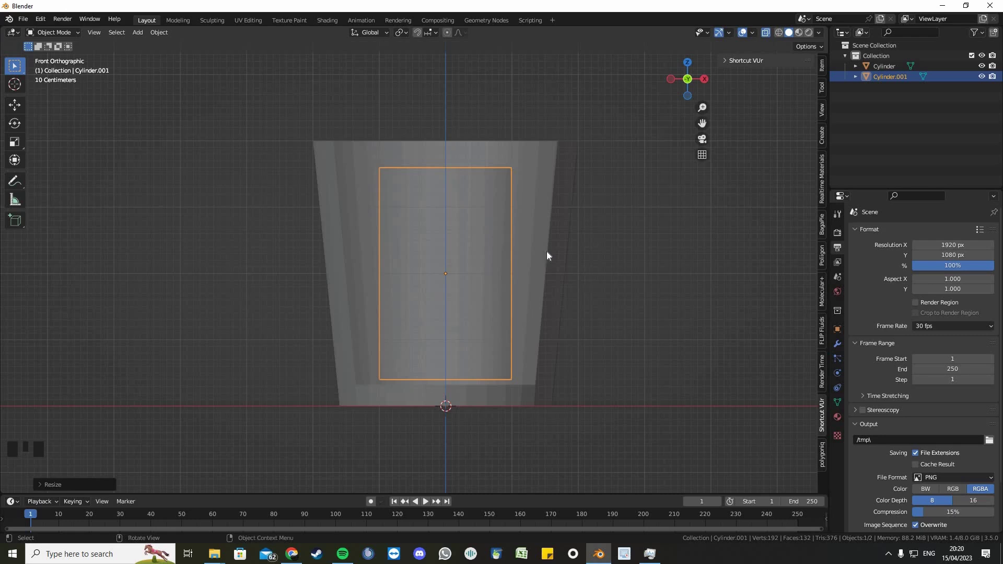
# Scale up the inner cylinder's top face in mesh editing, using X-ray display, so its sides taper like the cup
pyautogui.press('Tab')
pyautogui.moveTo(513, 261); pyautogui.dragTo(452, 179, button='middle')
pyautogui.click(450, 179)
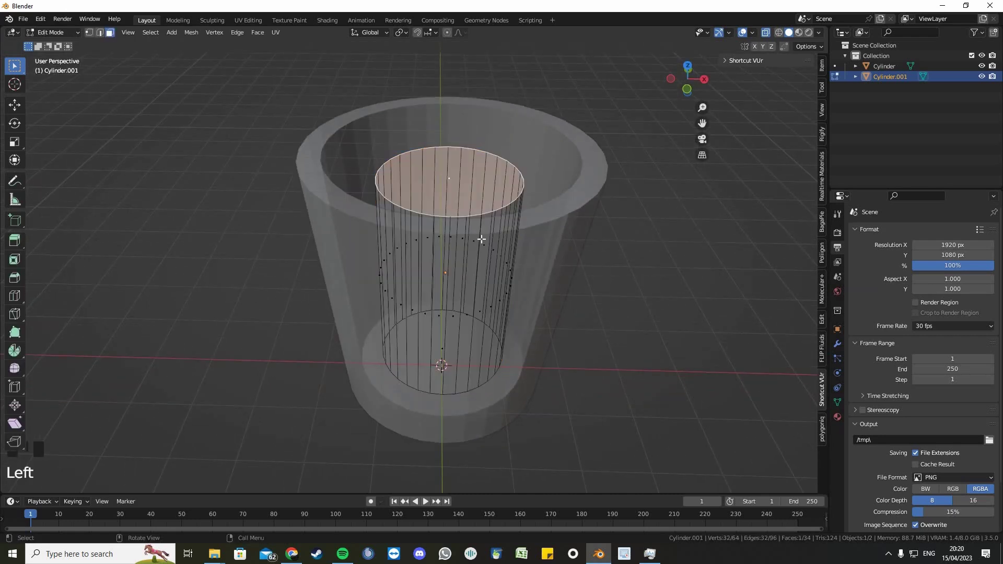
pyautogui.hotkey('alt', 'z')
pyautogui.moveTo(483, 242); pyautogui.dragTo(480, 216, button='middle')
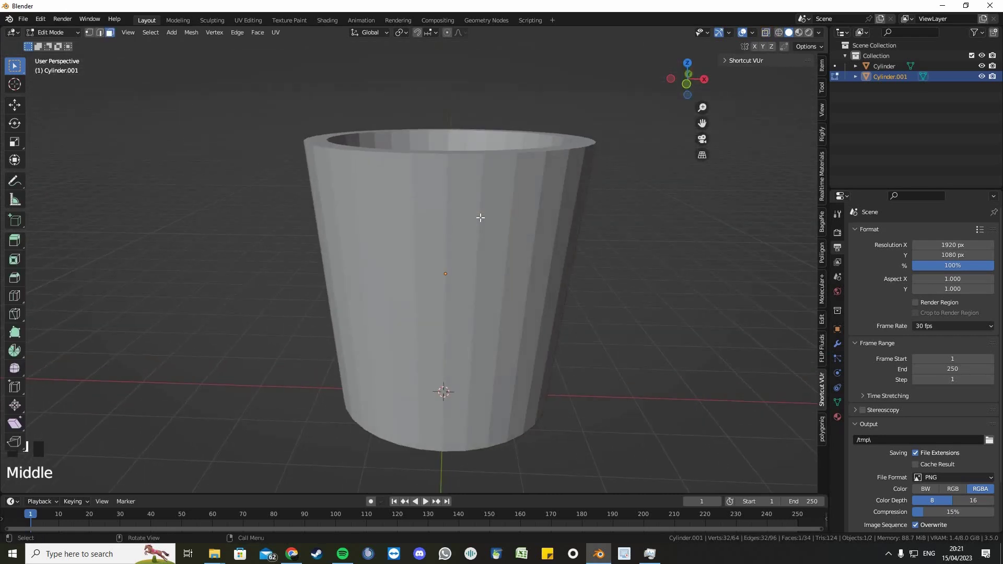
pyautogui.press('KP_1')
pyautogui.hotkey('alt', 'z')
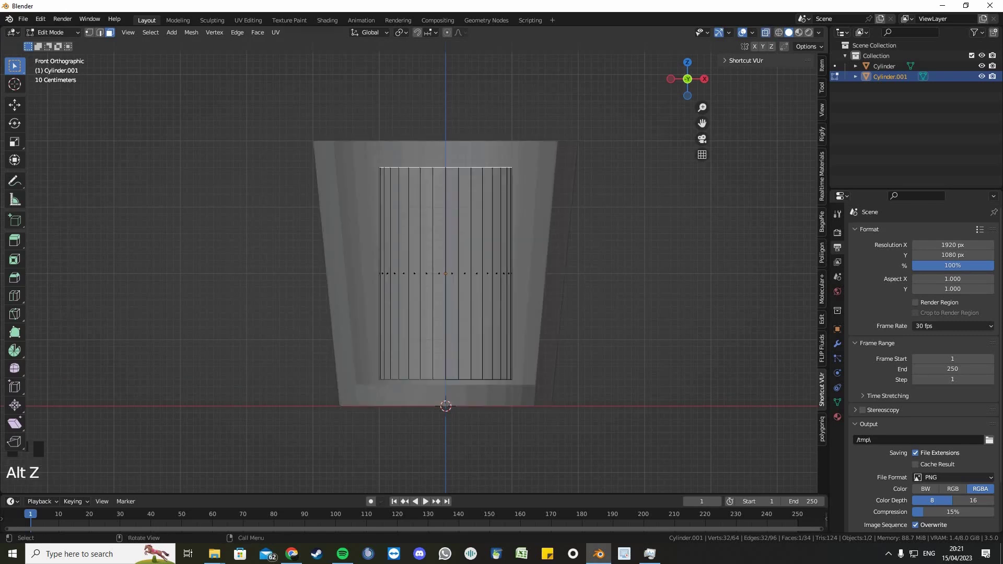
pyautogui.press('s')
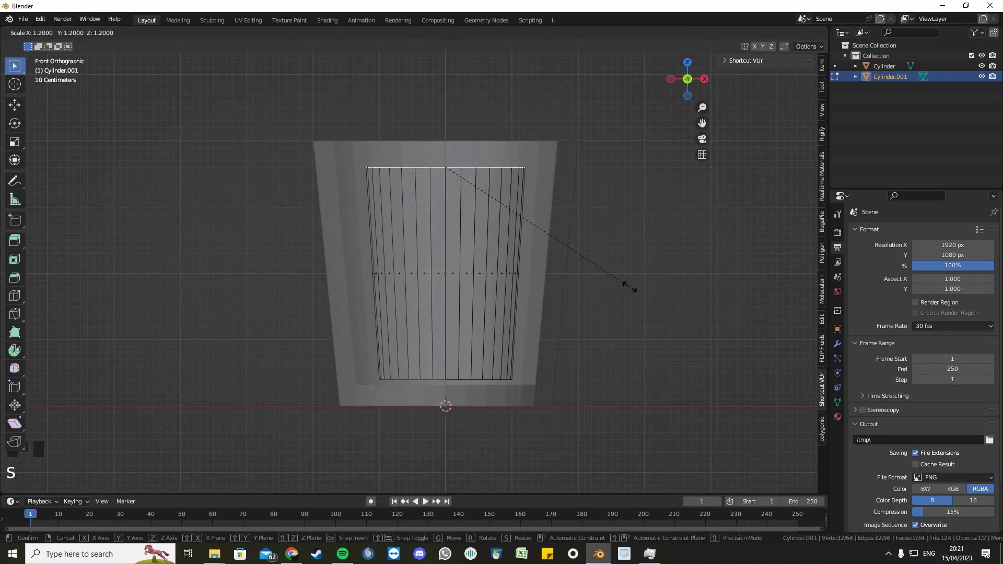
pyautogui.click(614, 288)
# Widen the entire inner cylinder mesh in X and Y only, keeping its height, until it nearly fills the cup
pyautogui.press('a')
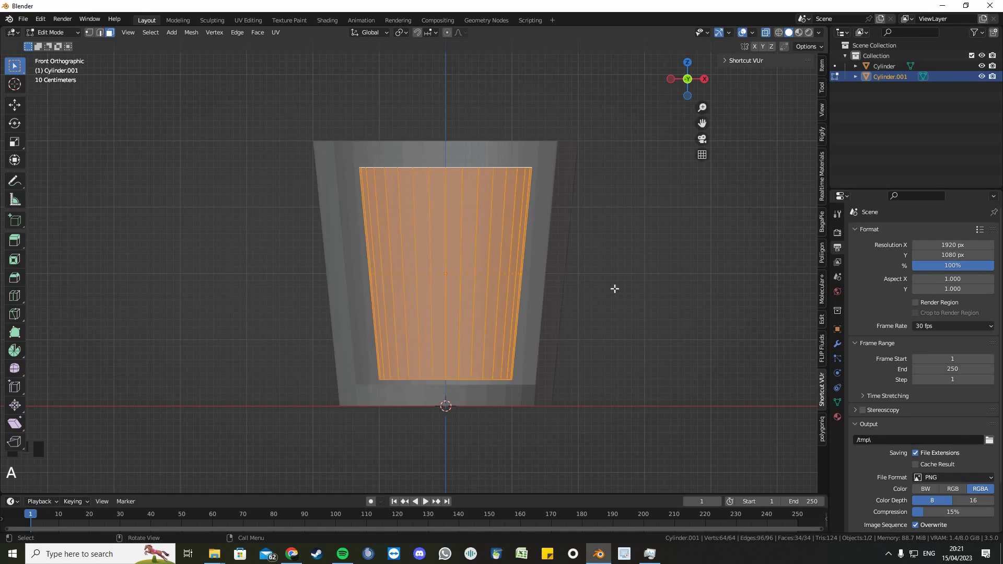
pyautogui.press('s')
pyautogui.hotkey('shift', 'z')
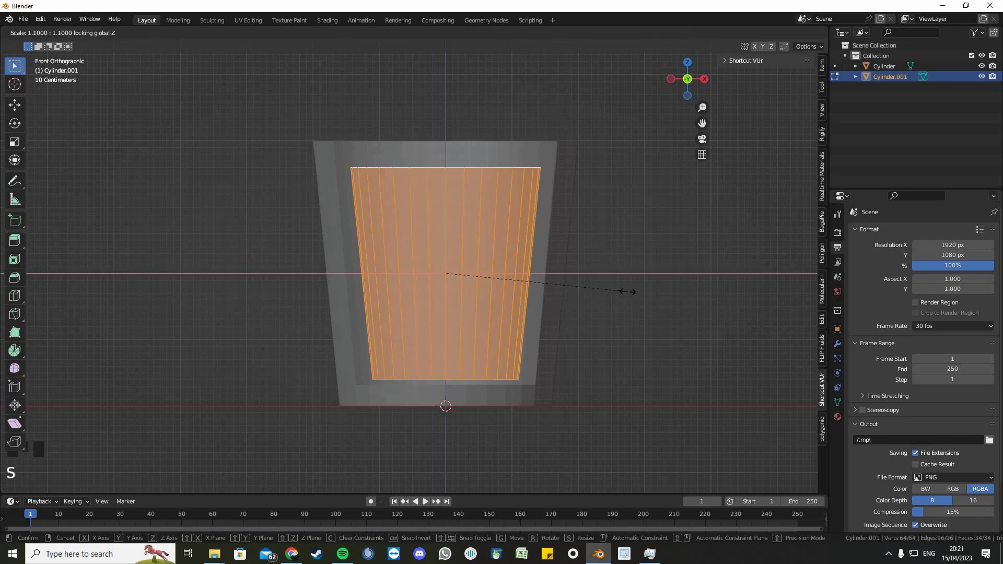
pyautogui.click(640, 292)
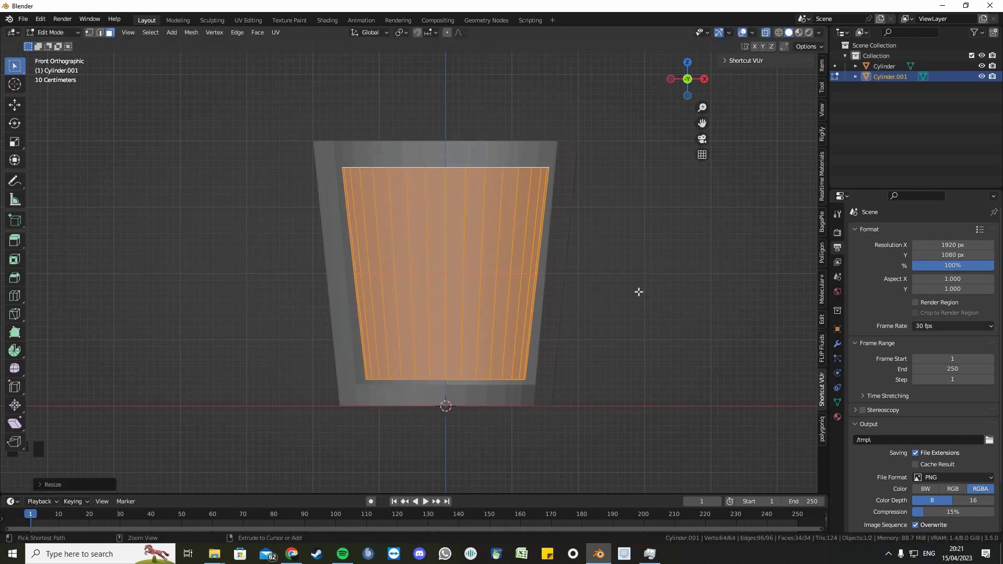
pyautogui.press('s')
pyautogui.hotkey('shift', 'z')
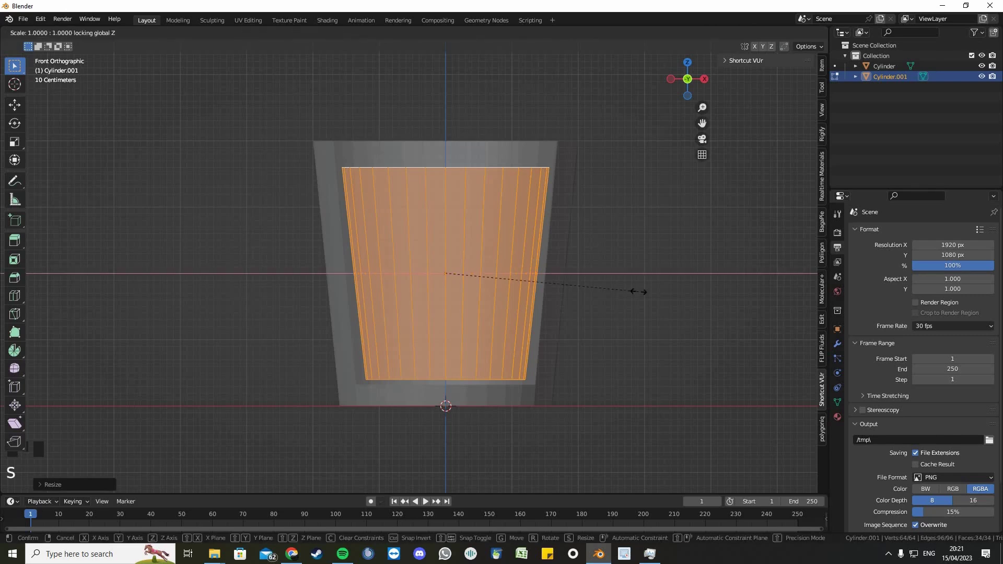
pyautogui.click(649, 291)
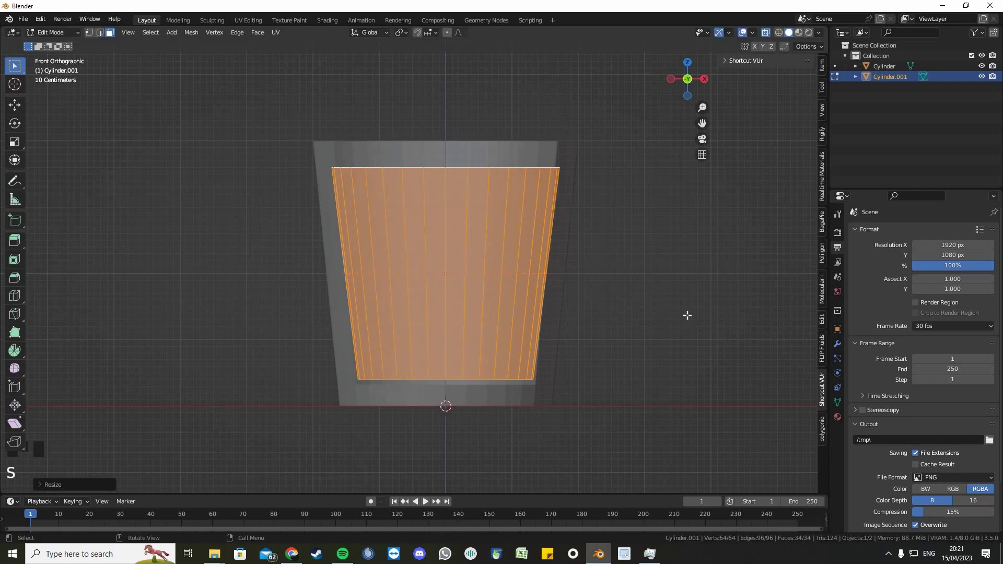
pyautogui.click(641, 287)
# Shrink the inner cylinder's top face to about 0.94 so its sides follow the cup's inner wall, and leave mesh editing
pyautogui.moveTo(606, 253); pyautogui.dragTo(661, 289, button='middle')
pyautogui.click(449, 171)
pyautogui.press('KP_1')
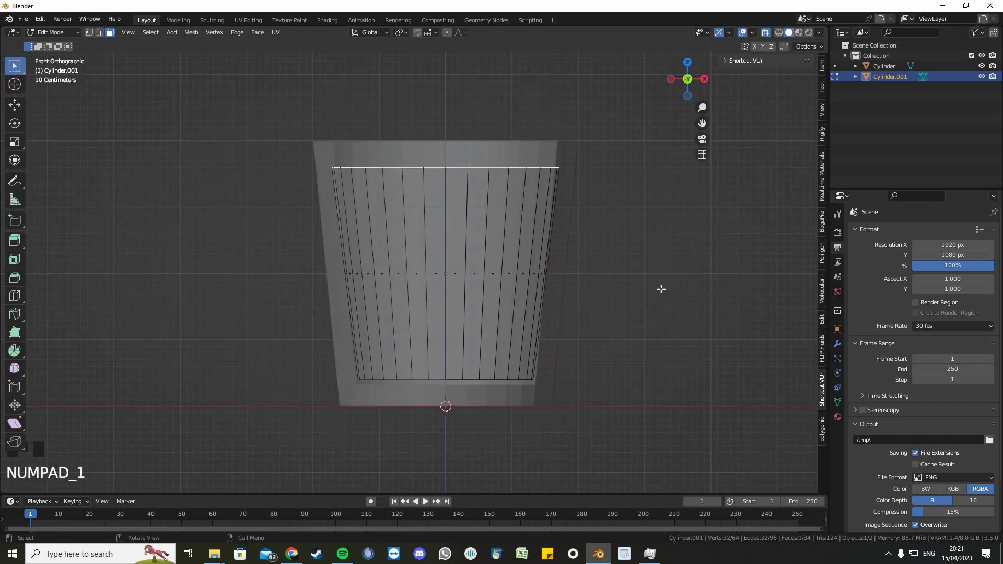
pyautogui.press('a')
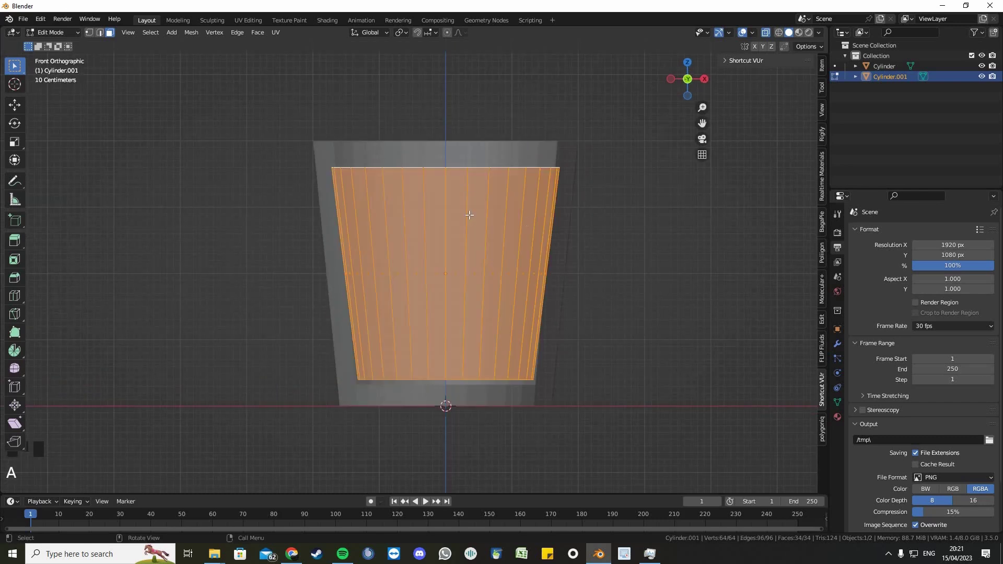
pyautogui.moveTo(469, 214); pyautogui.dragTo(448, 186, button='middle')
pyautogui.click(448, 186)
pyautogui.moveTo(596, 288); pyautogui.dragTo(597, 287, button='middle')
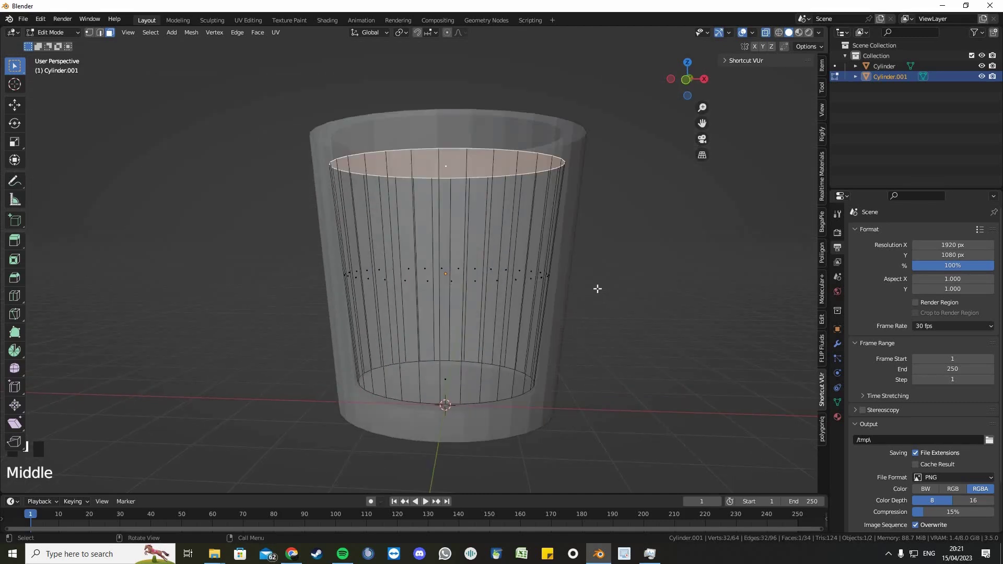
pyautogui.press('KP_1')
pyautogui.press('s')
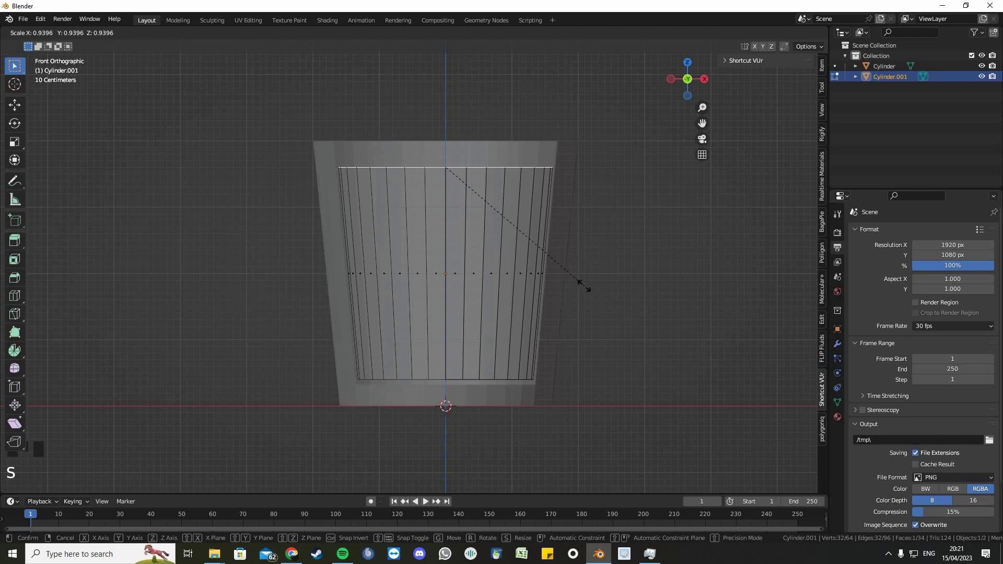
pyautogui.click(583, 286)
pyautogui.press('Tab')
# Add a mesh cube at the world origin and raise it 3 m along Z
pyautogui.scroll(-2, 584, 329)
pyautogui.moveTo(581, 307); pyautogui.dragTo(580, 327, button='middle')
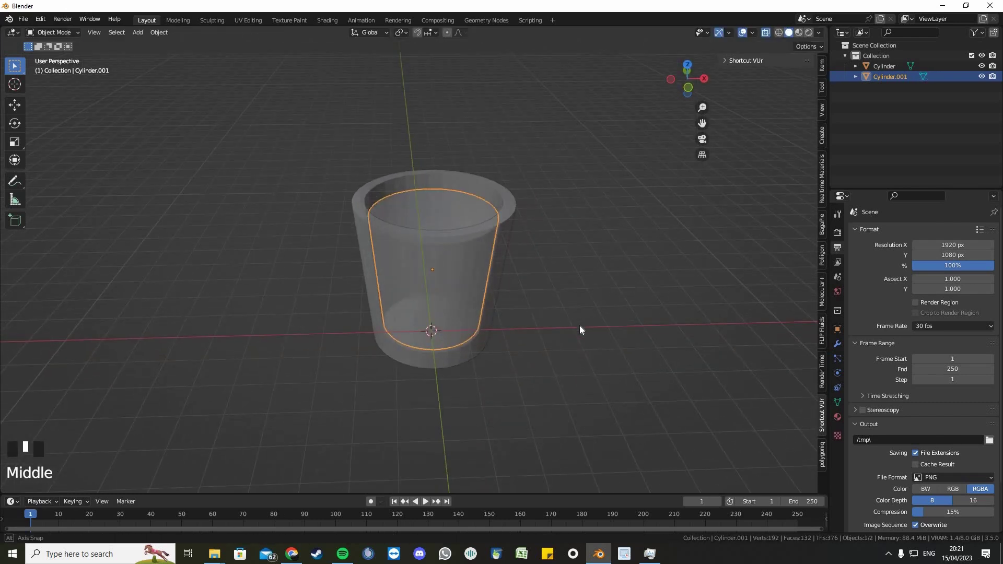
pyautogui.hotkey('shift', 'a')
pyautogui.moveTo(584, 317)
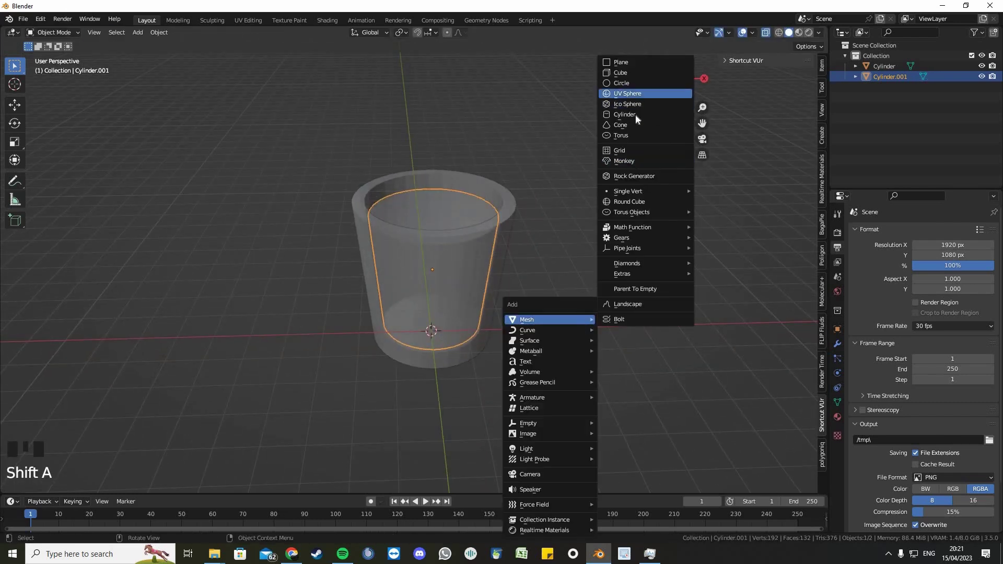
pyautogui.click(622, 73)
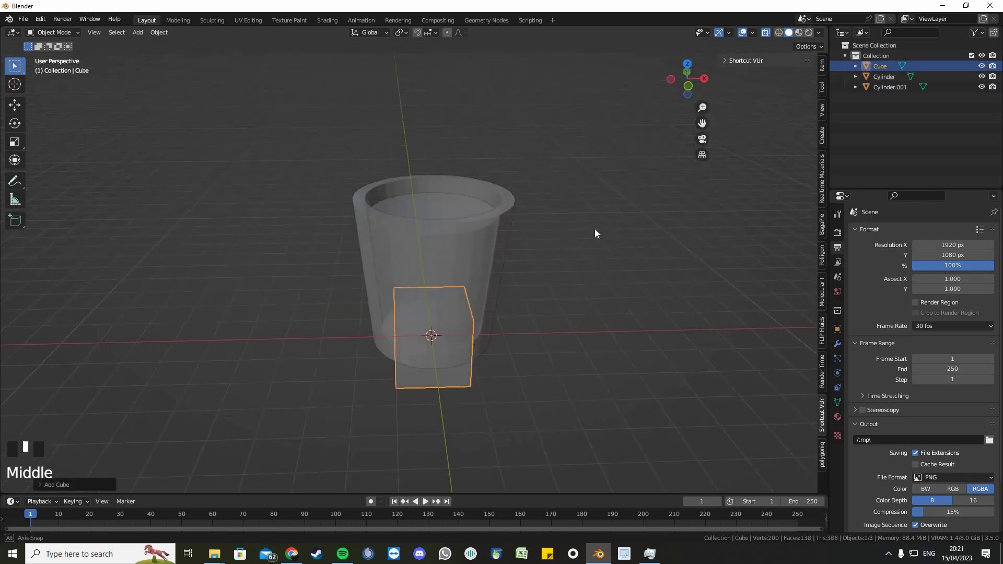
pyautogui.press('KP_1')
pyautogui.press('g')
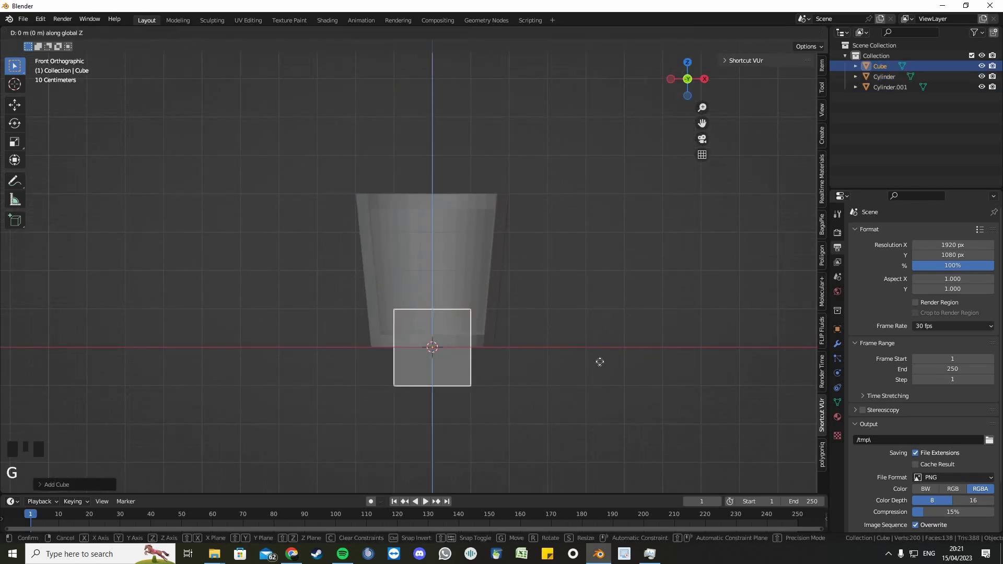
pyautogui.write('.3')
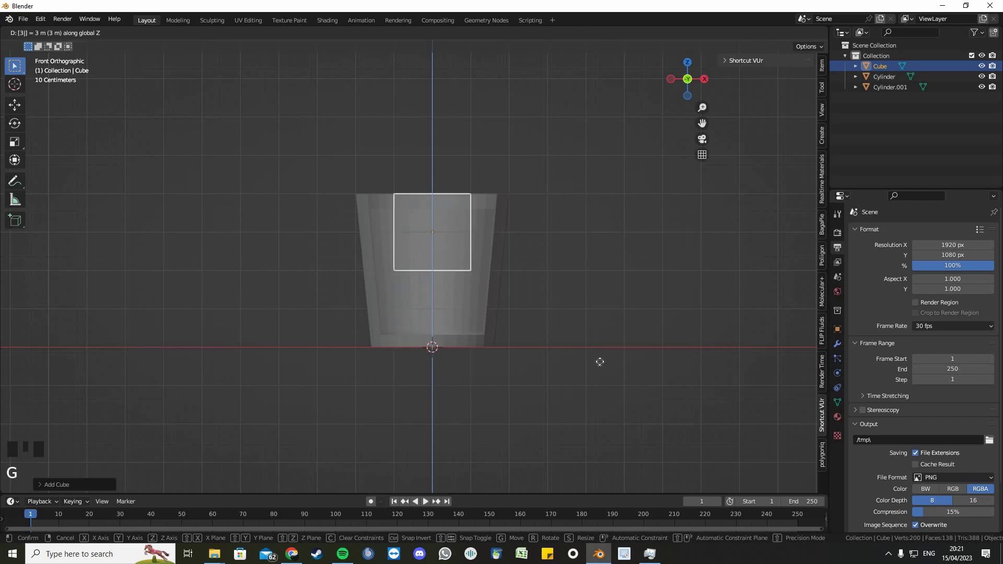
pyautogui.press('Return')
# Scale the cube uniformly by 3.25 so it encloses the whole cup
pyautogui.write('s')
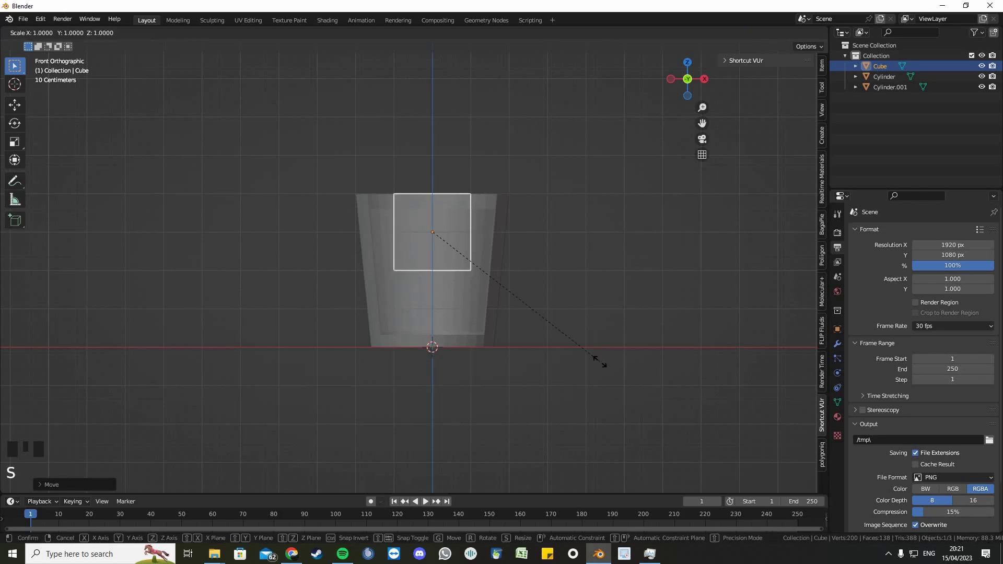
pyautogui.write('3.2')
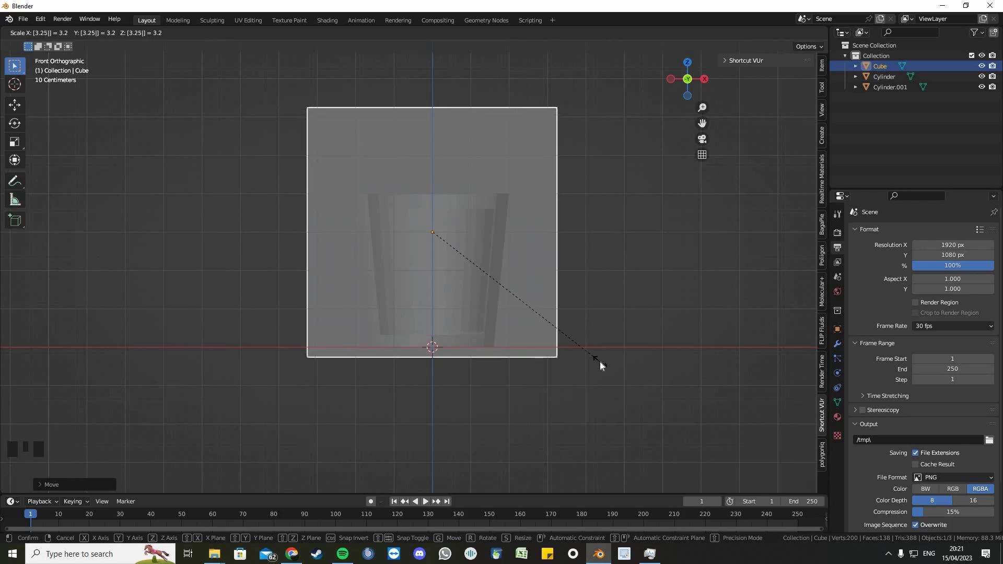
pyautogui.press('Return')
# Make the enclosing cube the FLIP Fluids simulation domain and return to Object Mode
pyautogui.press('Tab')
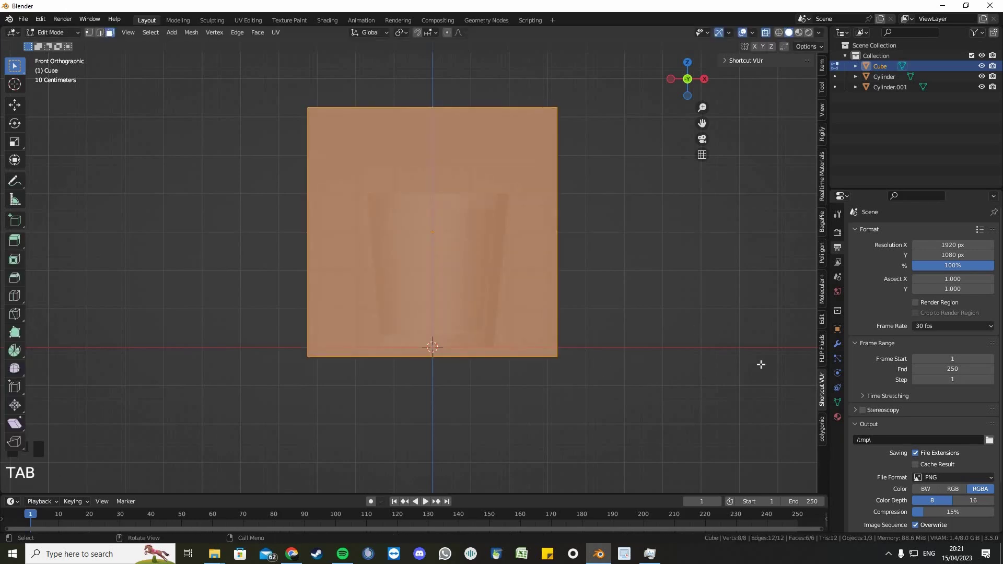
pyautogui.click(821, 349)
pyautogui.click(753, 139)
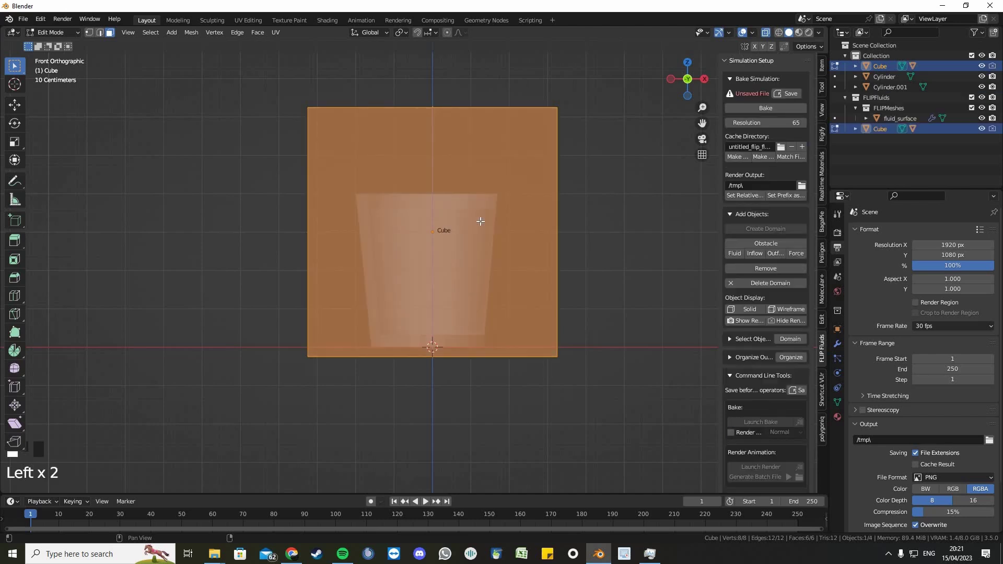
pyautogui.moveTo(480, 222); pyautogui.dragTo(439, 215, button='middle')
pyautogui.press('Tab')
# Set the inner cylinder as a FLIP Fluids Fluid object and the cup as an Obstacle
pyautogui.click(440, 215)
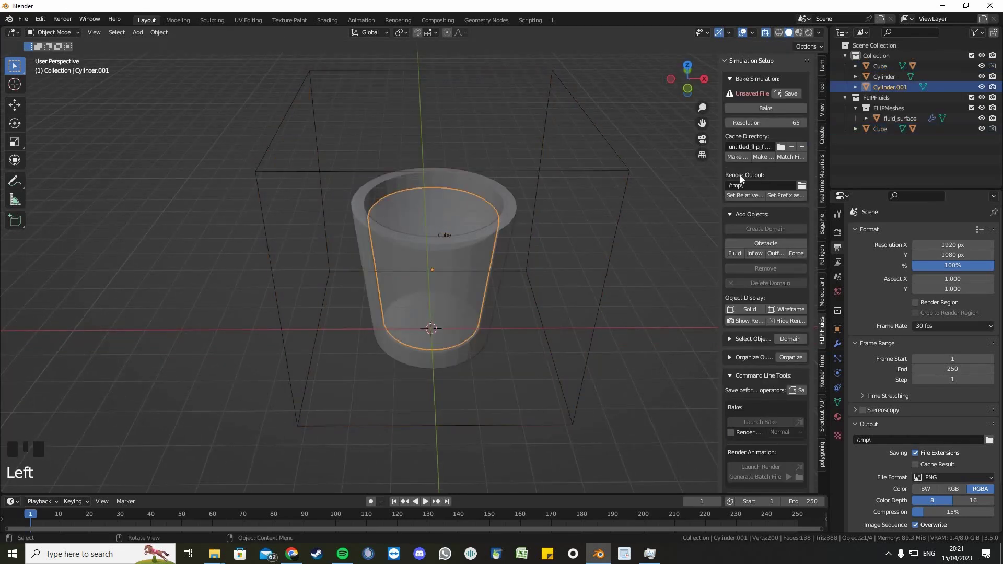
pyautogui.click(767, 246)
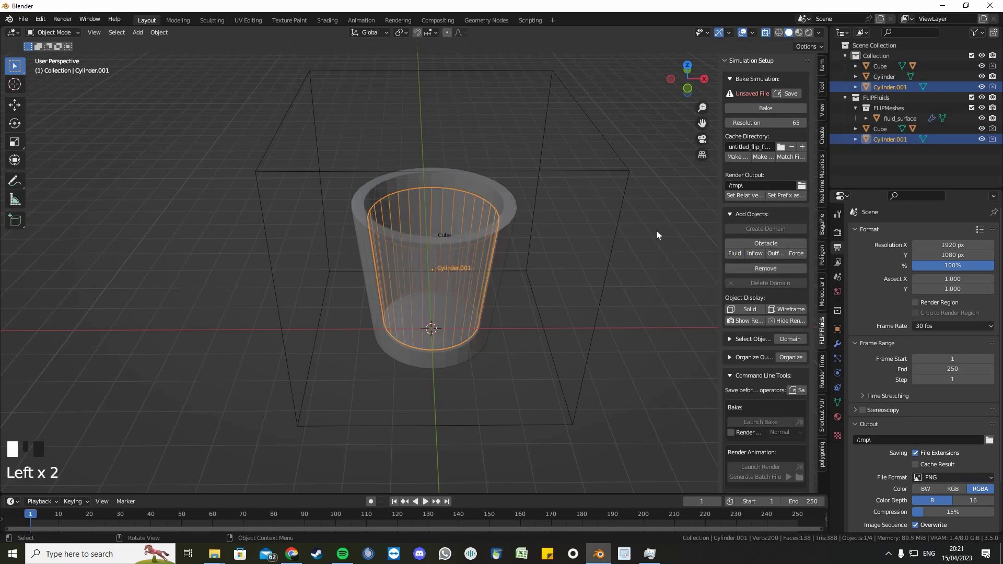
pyautogui.click(513, 205)
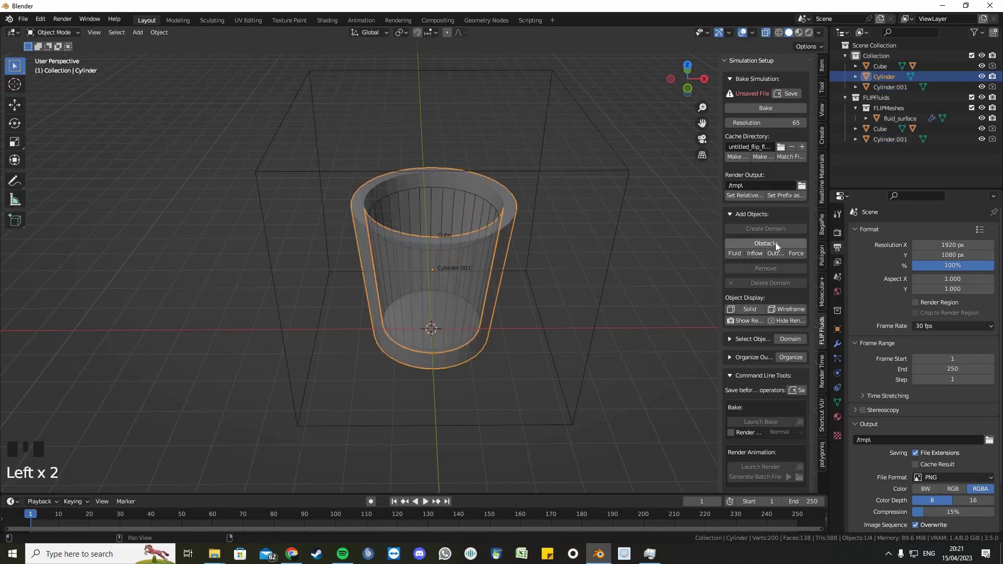
pyautogui.click(775, 242)
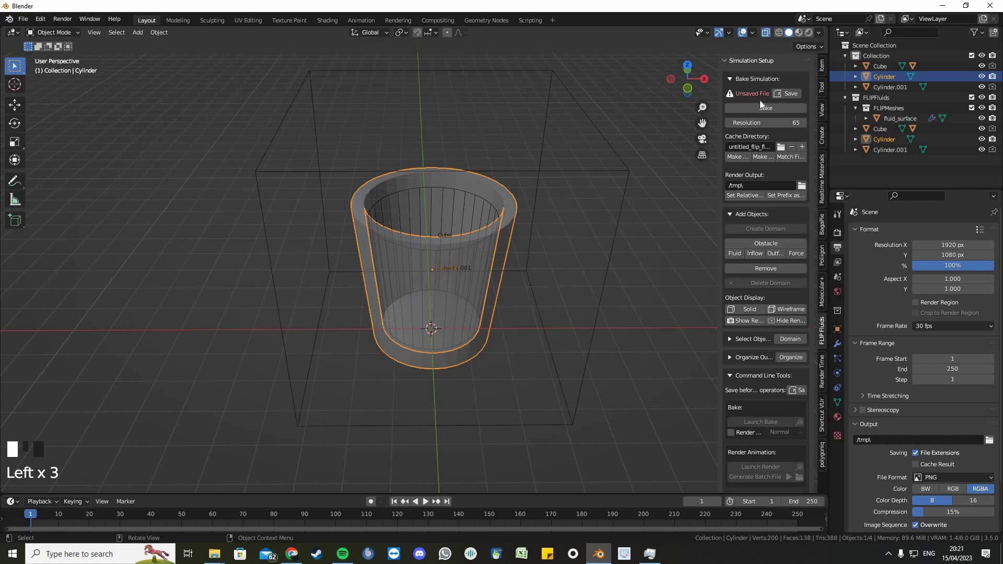
# Save the project as "A very inventive name.blend" in the desktop folder "Smashing a Glass of Apple Juice"
pyautogui.click(783, 94)
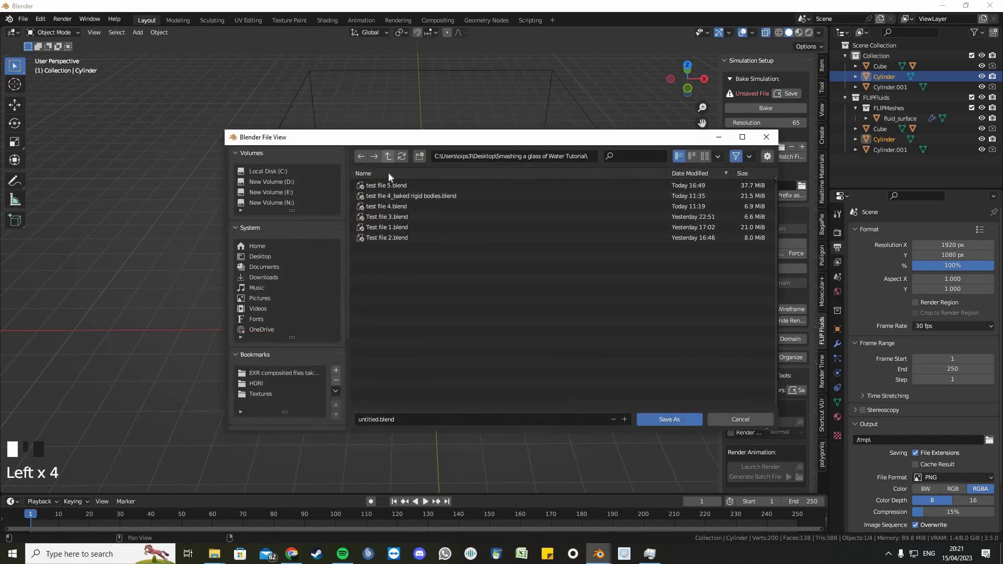
pyautogui.click(387, 158)
pyautogui.doubleClick(409, 187)
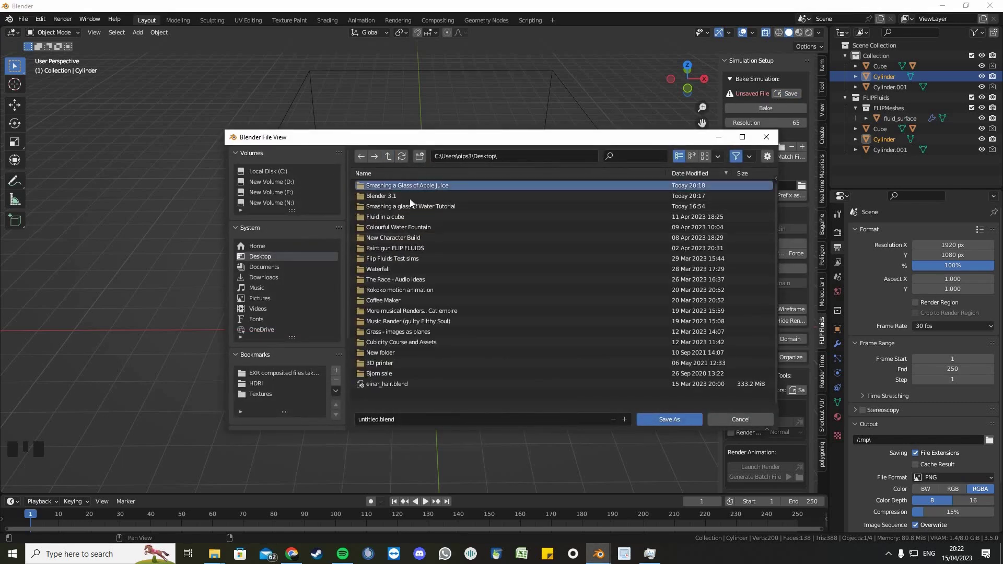
pyautogui.click(369, 419)
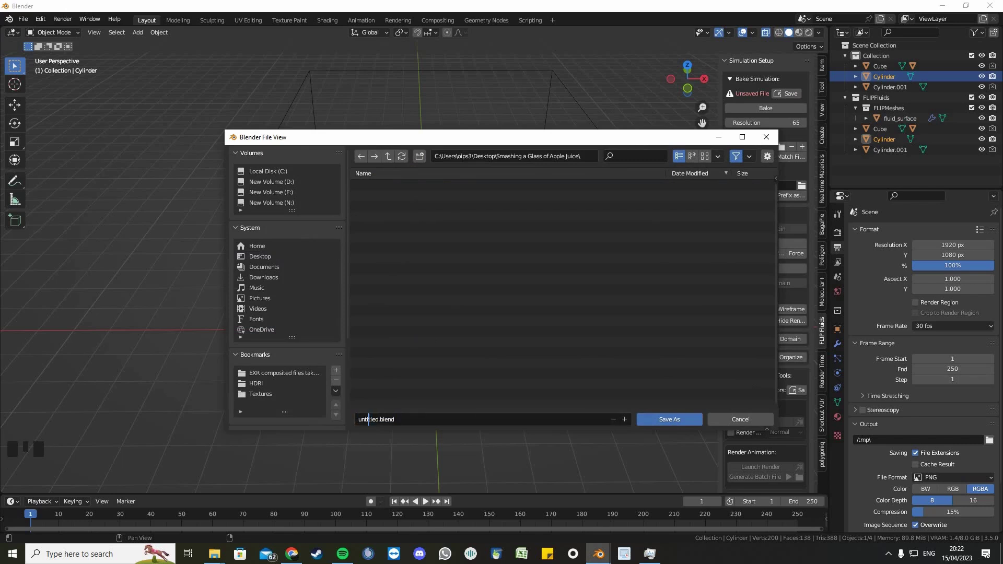
pyautogui.doubleClick(369, 419)
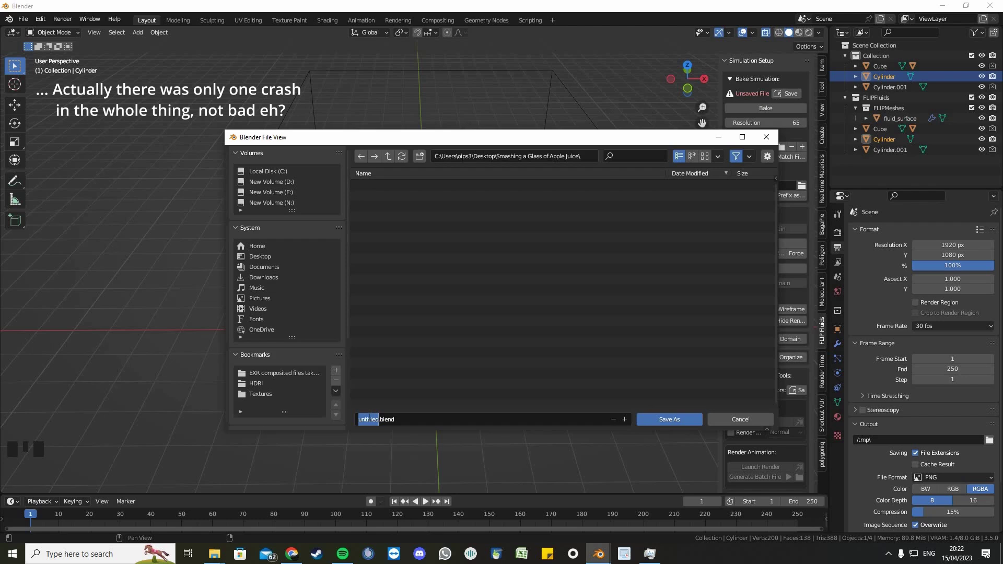
pyautogui.write('A very inve')
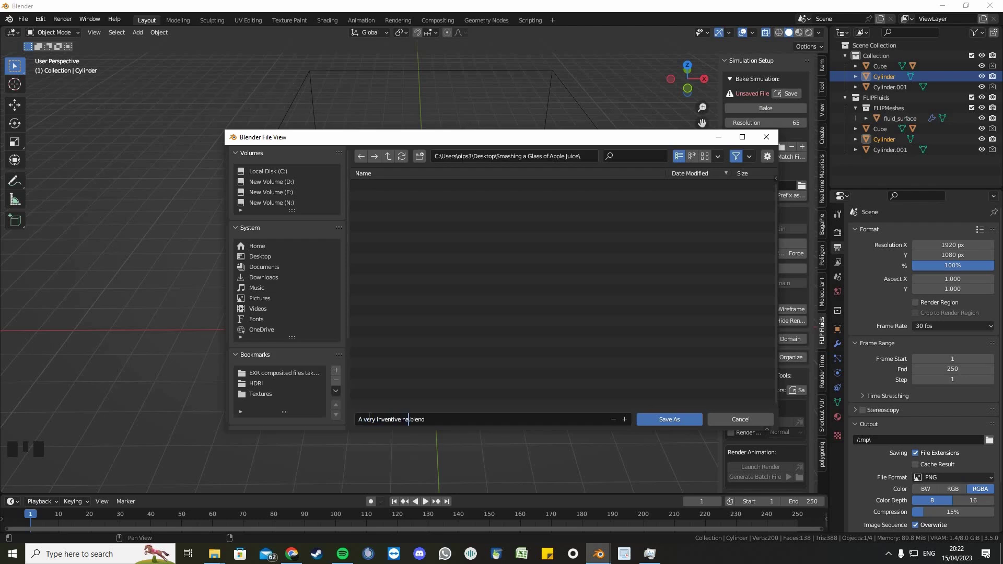
pyautogui.click(673, 420)
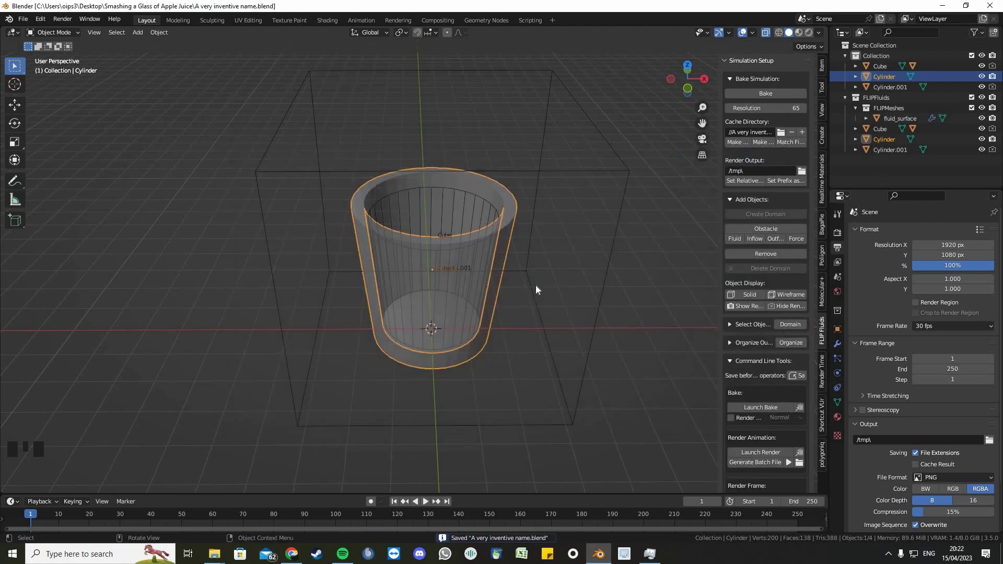
# Start baking the fluid simulation at resolution 65 and collapse the Command Line Tools section
pyautogui.moveTo(531, 283); pyautogui.dragTo(533, 276, button='middle')
pyautogui.scroll(2, 601, 267)
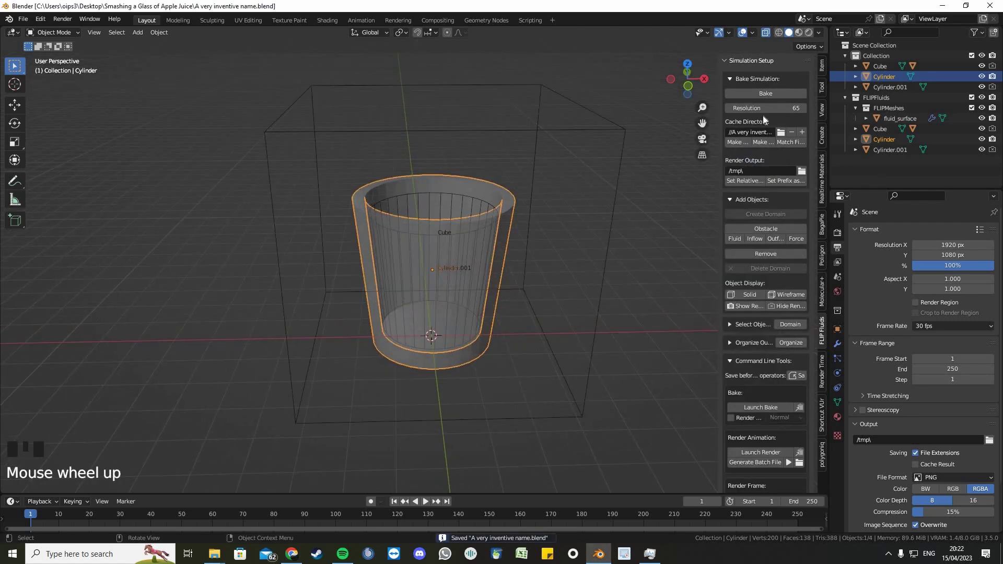
pyautogui.click(757, 94)
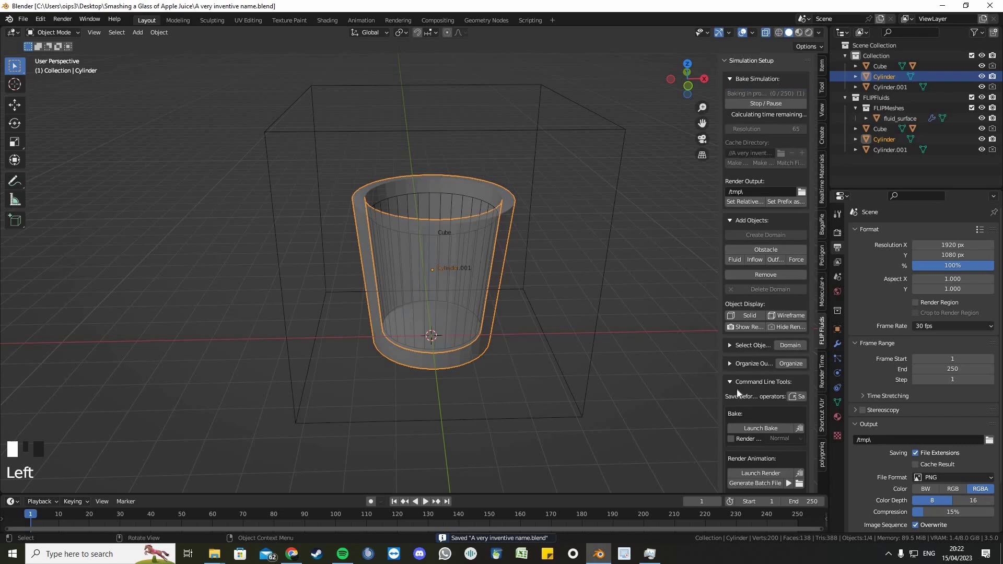
pyautogui.click(730, 382)
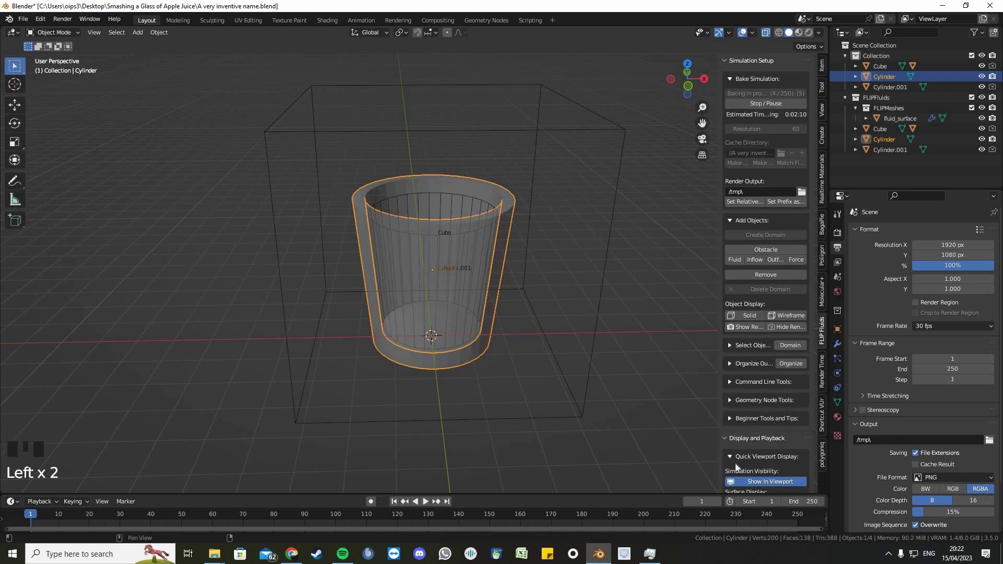
# Turn off X-ray display and deselect the cup to examine the baking fluid surface inside it
pyautogui.scroll(-5, 758, 425)
pyautogui.click(798, 423)
pyautogui.click(739, 466)
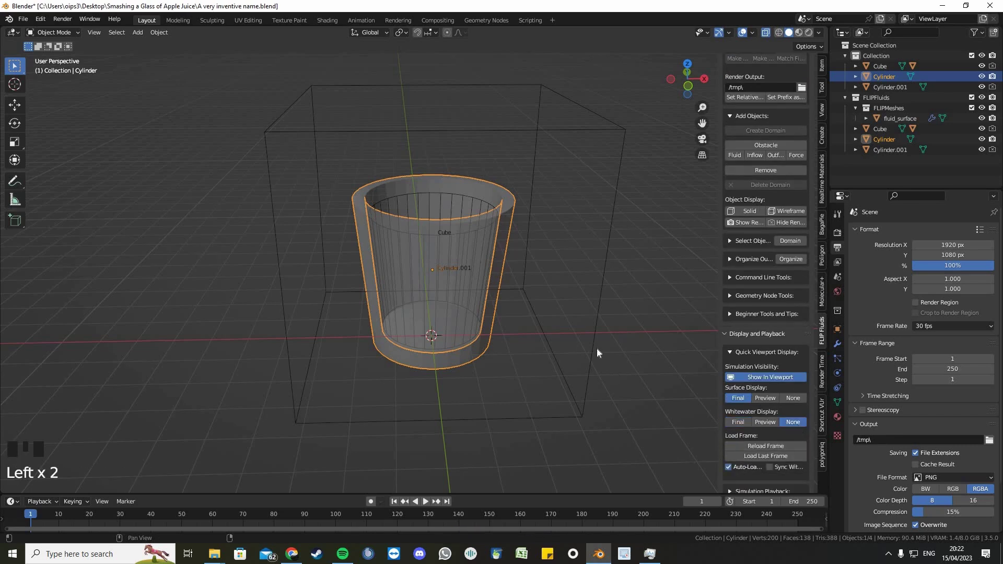
pyautogui.scroll(1, 549, 318)
pyautogui.moveTo(543, 344); pyautogui.dragTo(643, 331, button='middle')
pyautogui.hotkey('alt', 'z')
pyautogui.click(640, 355)
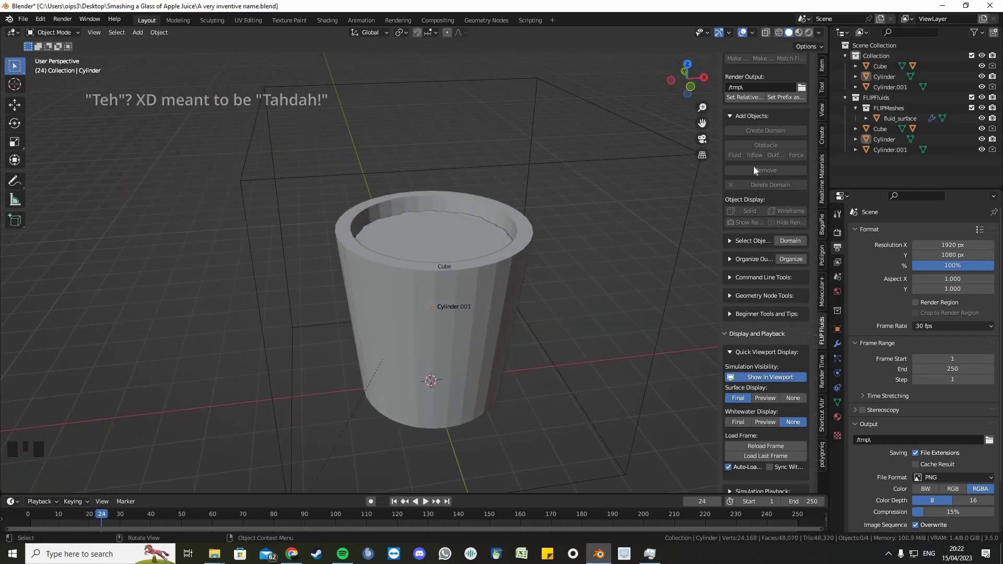
# Stop the running fluid bake and reset the simulation cache
pyautogui.scroll(5, 767, 101)
pyautogui.click(769, 103)
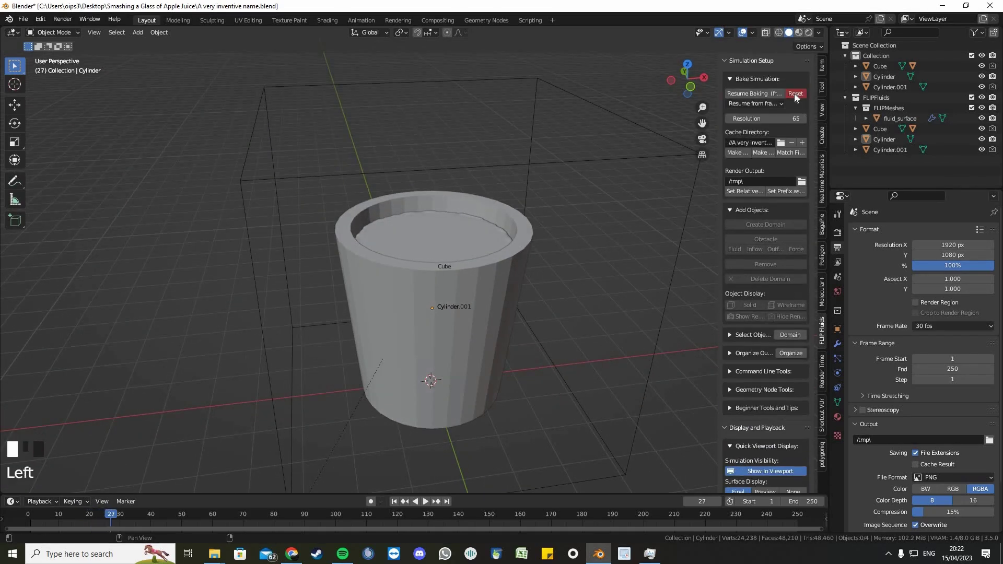
pyautogui.click(569, 309)
pyautogui.scroll(-3, 570, 305)
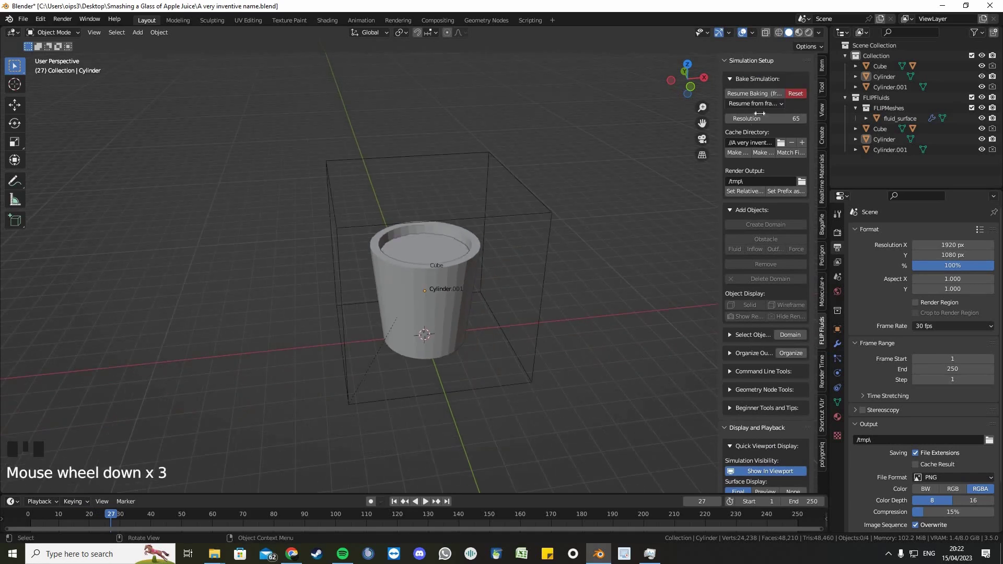
pyautogui.click(795, 94)
pyautogui.click(795, 96)
pyautogui.moveTo(560, 271); pyautogui.dragTo(609, 185, button='middle')
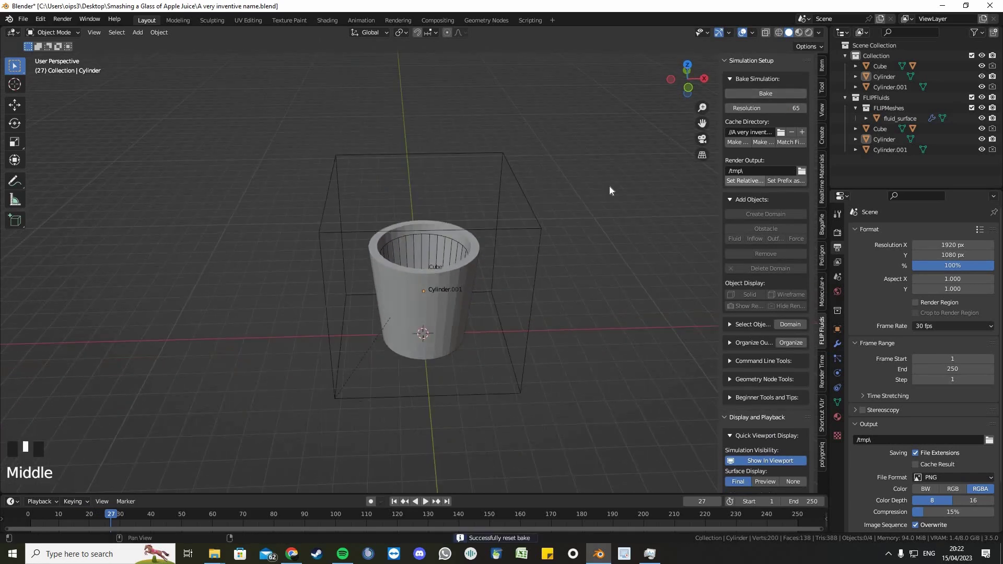
# Rename the cube enclosing the cup as "Domain"
pyautogui.click(882, 65)
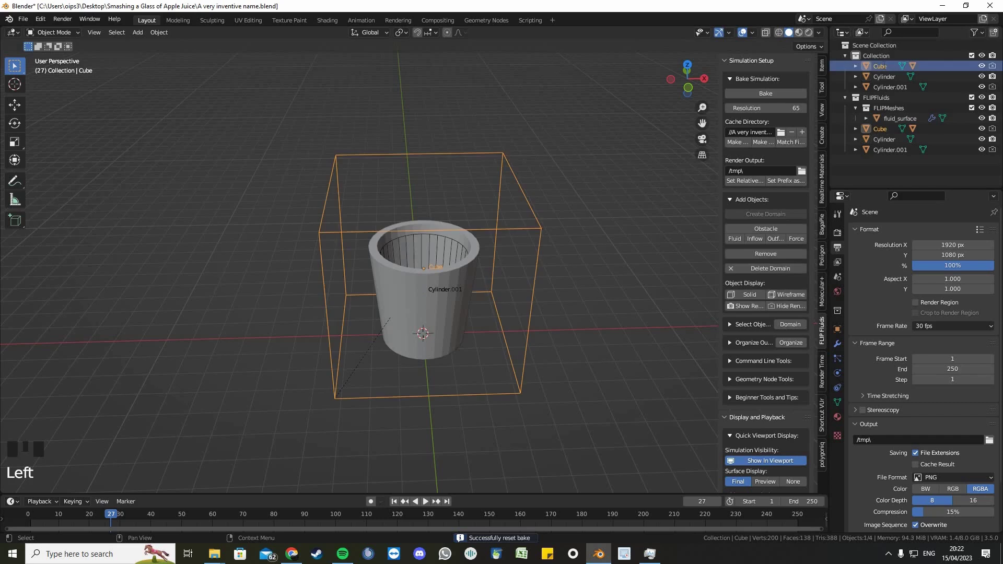
pyautogui.doubleClick(882, 65)
pyautogui.write('Doma')
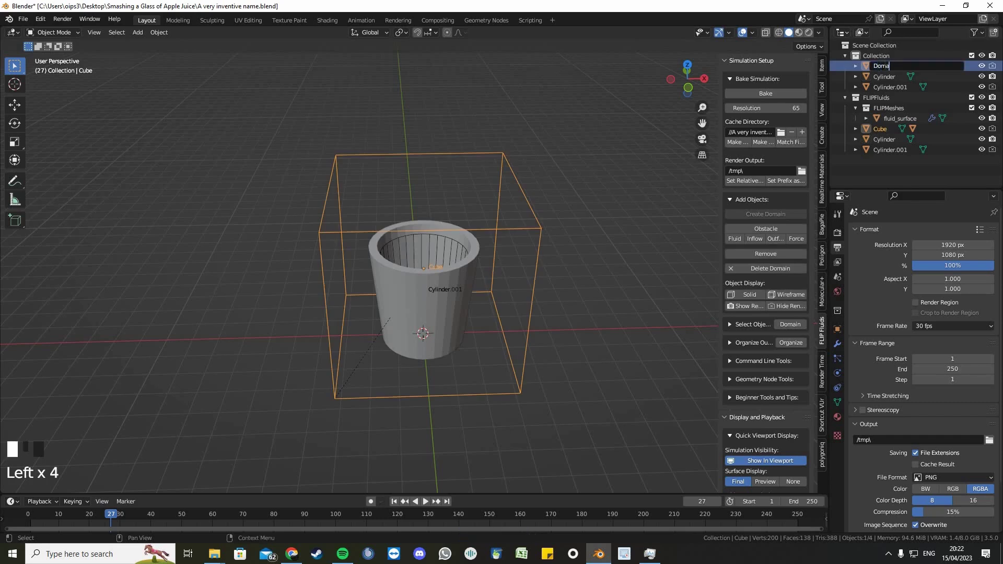
pyautogui.write('in')
pyautogui.press('Return')
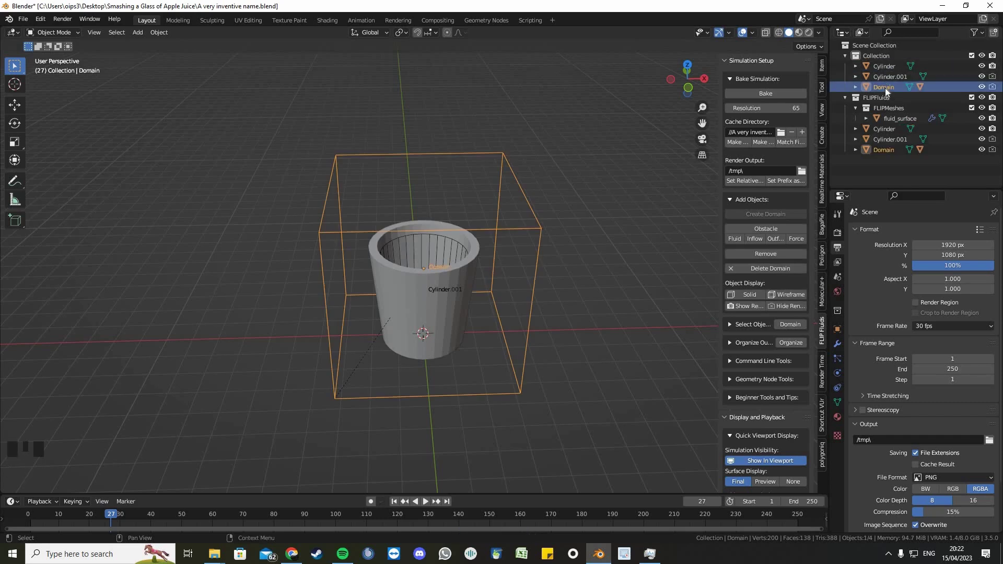
pyautogui.moveTo(884, 89); pyautogui.dragTo(886, 98)
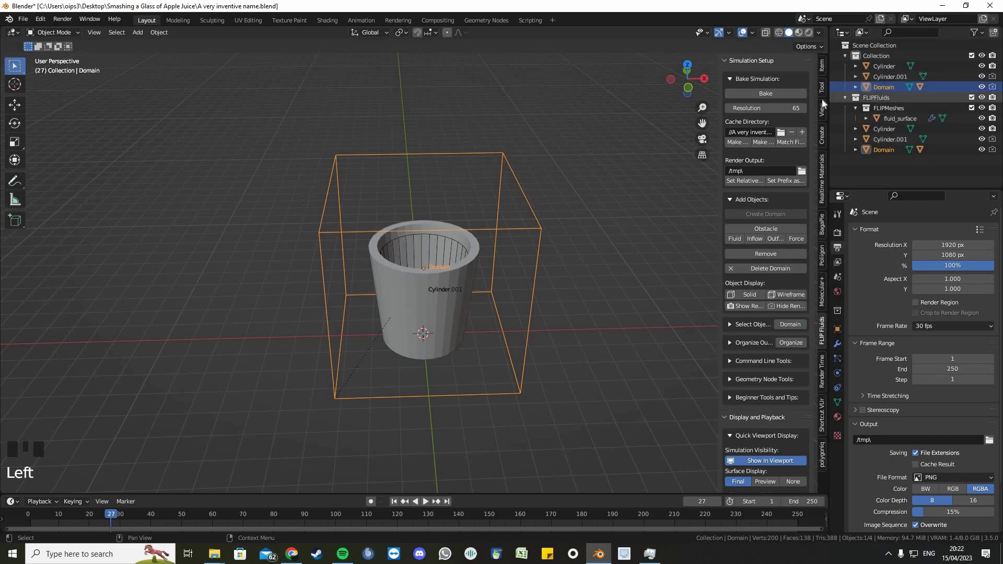
# Rename the inner cylinder that holds the liquid as "Fluid"
pyautogui.click(457, 242)
pyautogui.click(457, 242)
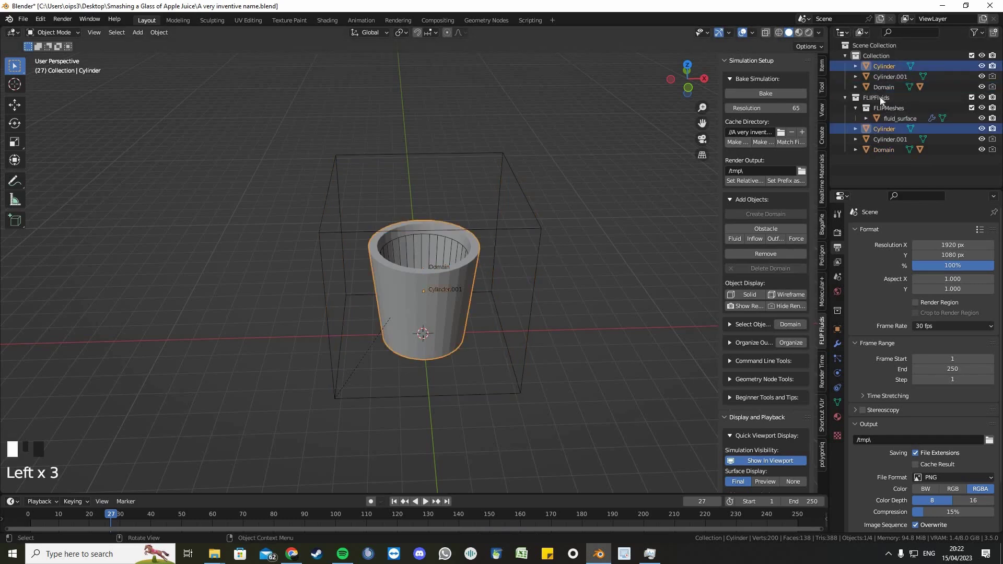
pyautogui.click(892, 77)
pyautogui.doubleClick(892, 77)
pyautogui.write('F')
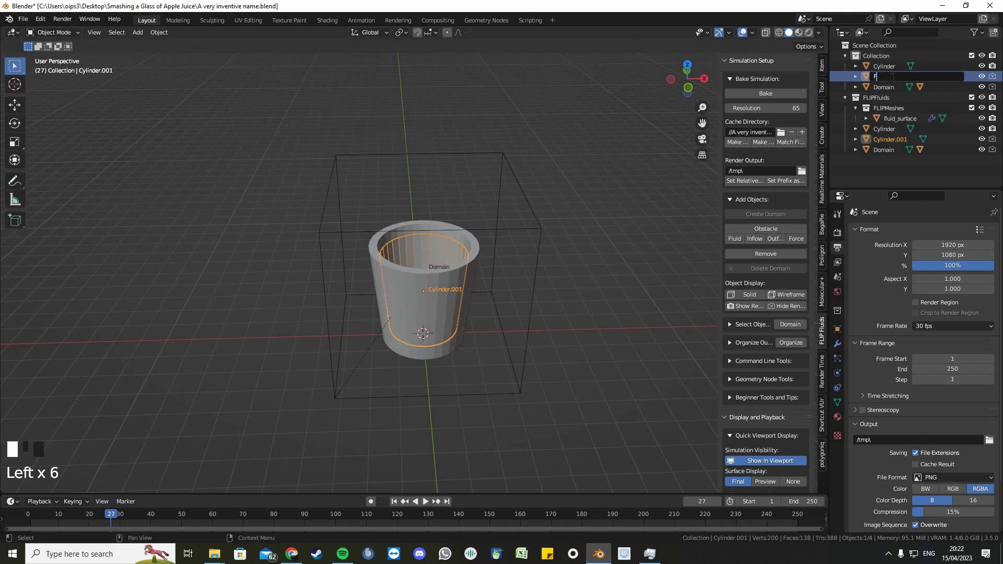
pyautogui.write('luid')
pyautogui.press('Return')
# Rename the outer cup object as "Glass_Original"
pyautogui.click(882, 67)
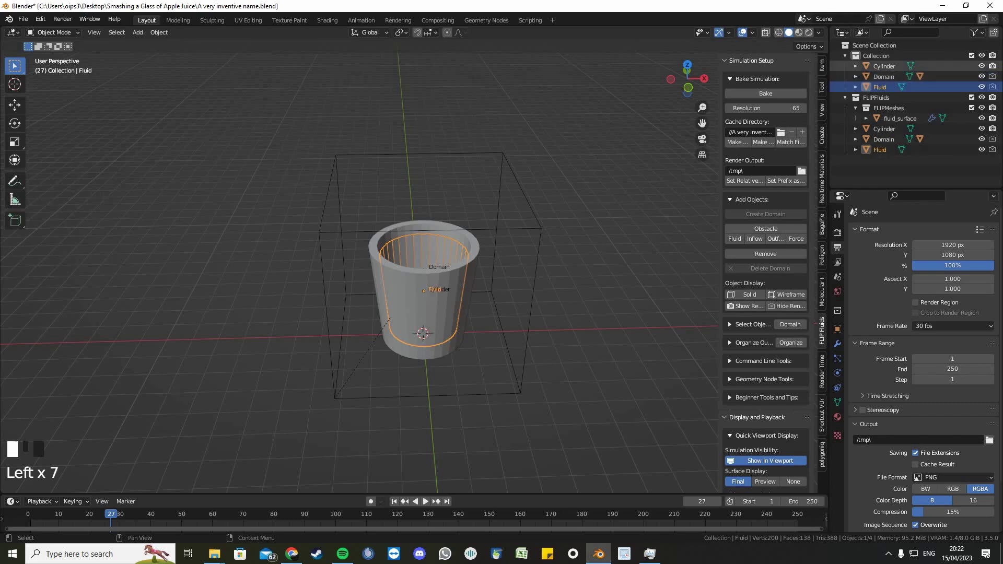
pyautogui.doubleClick(882, 67)
pyautogui.write('G')
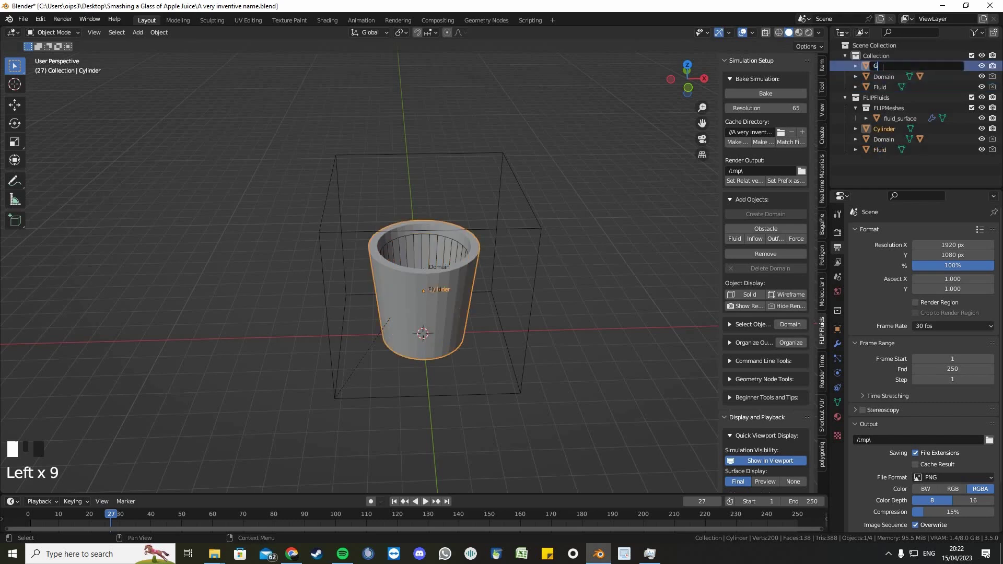
pyautogui.write('lass_Origi')
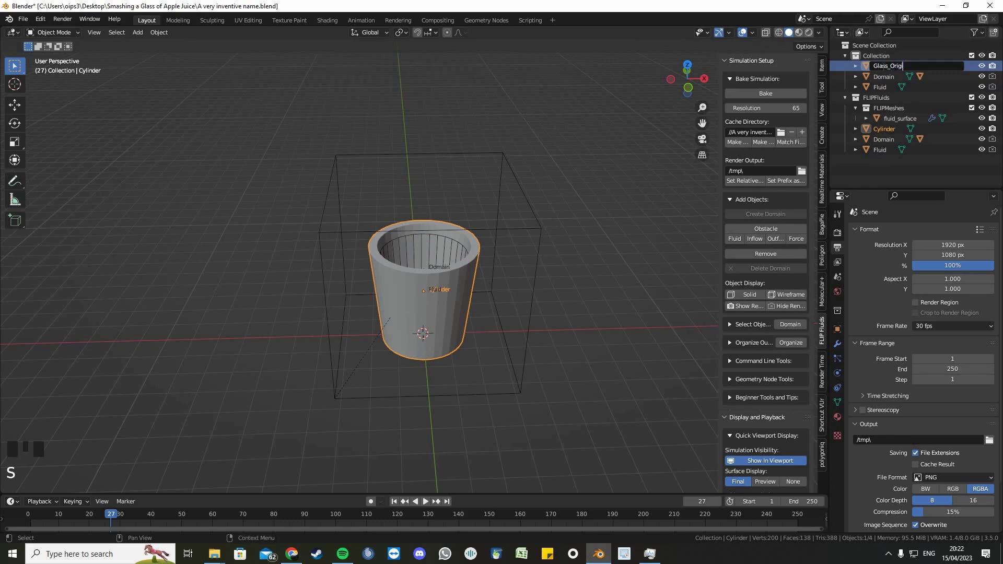
pyautogui.write('nal')
pyautogui.press('Return')
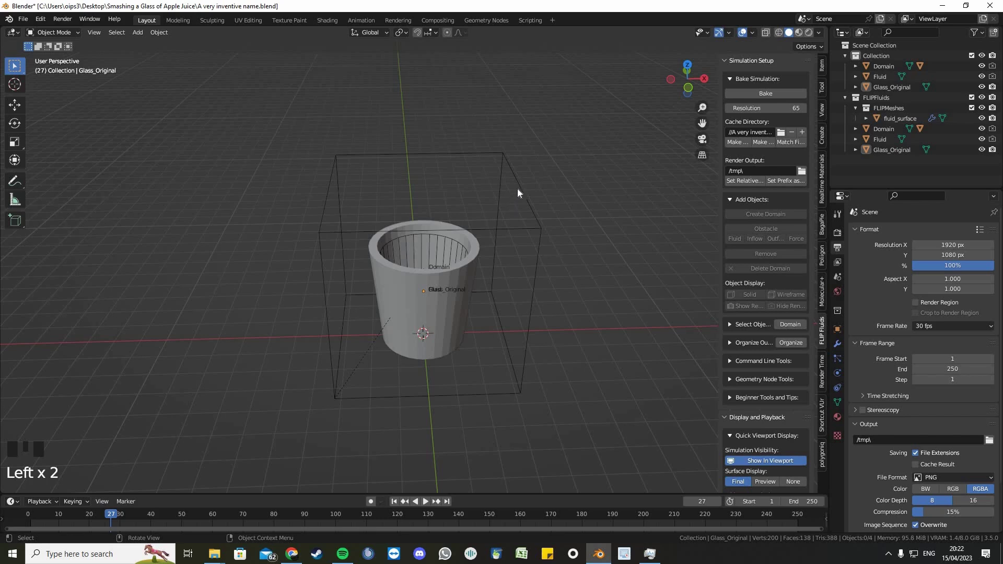
# Move the Domain and Fluid objects into the FLIPFluids collection and clear the selection
pyautogui.click(497, 199)
pyautogui.keyDown('shift'); pyautogui.click(504, 249); pyautogui.keyUp('shift')
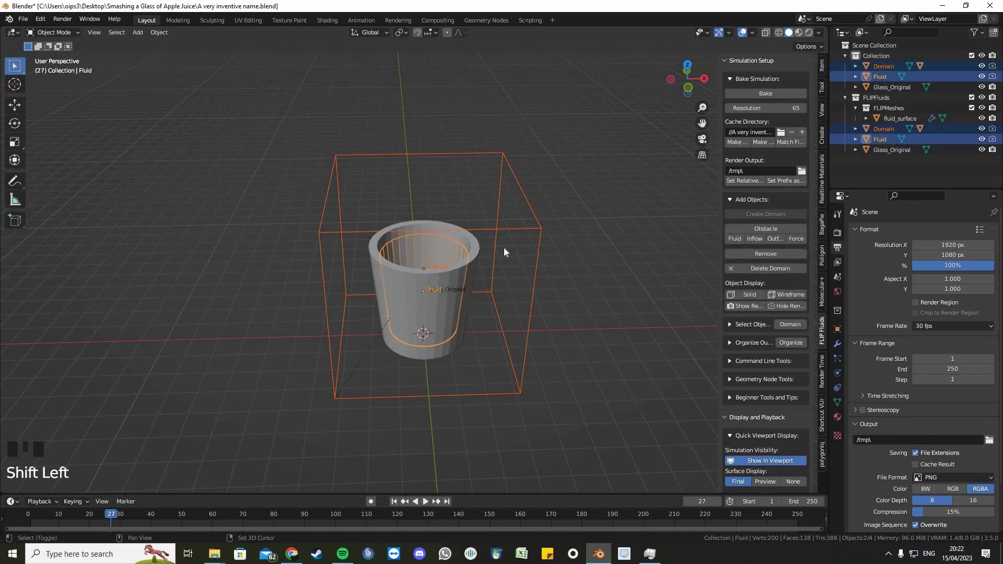
pyautogui.press('m')
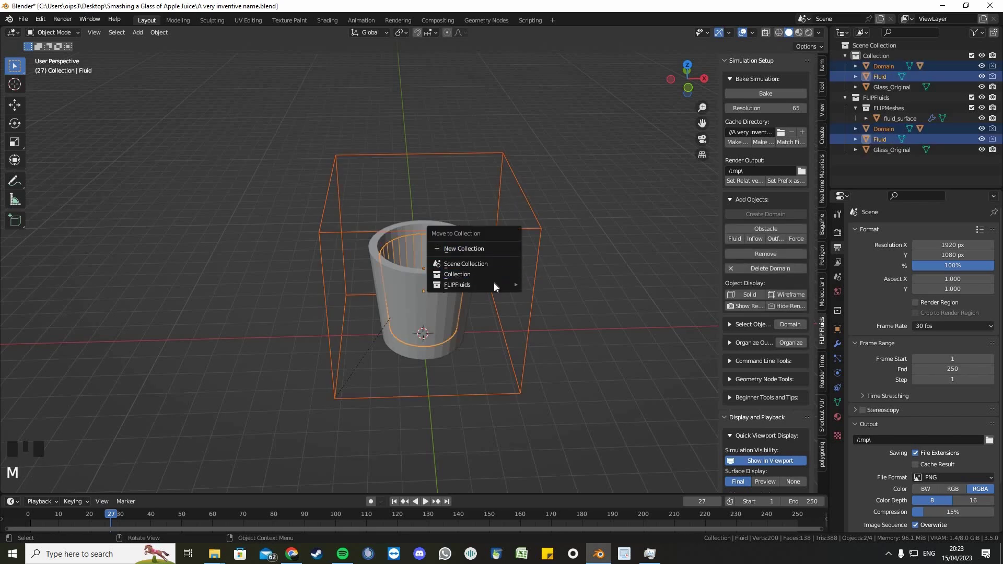
pyautogui.moveTo(494, 285)
pyautogui.click(582, 299)
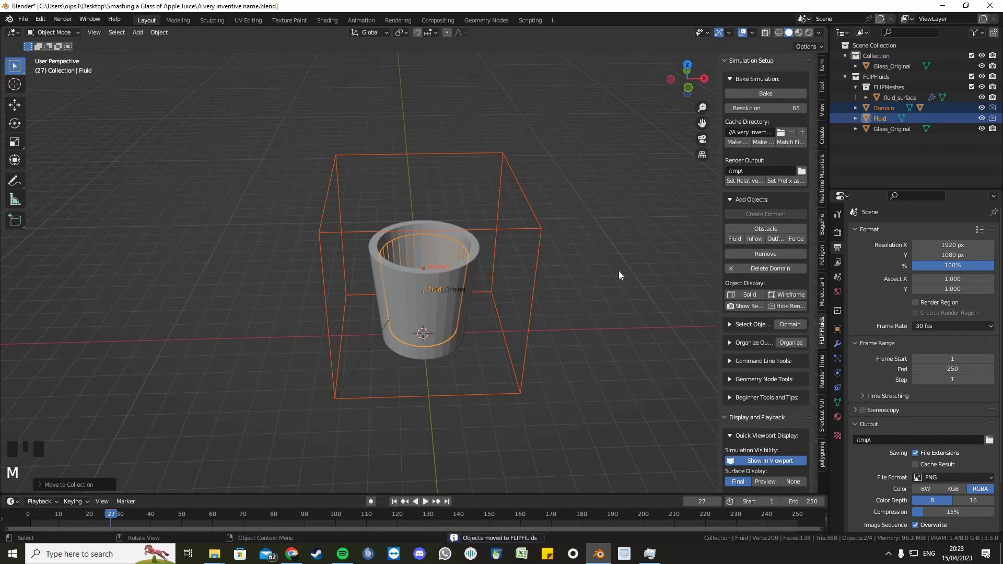
pyautogui.click(618, 270)
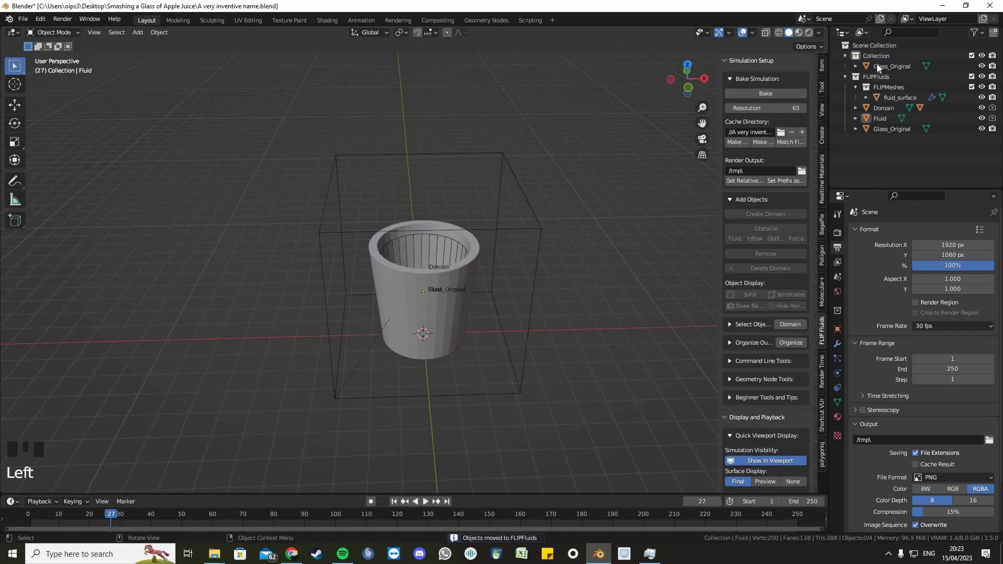
# Collapse the FLIPFluids collection and hide it in the viewport so only Glass_Original is shown
pyautogui.click(846, 77)
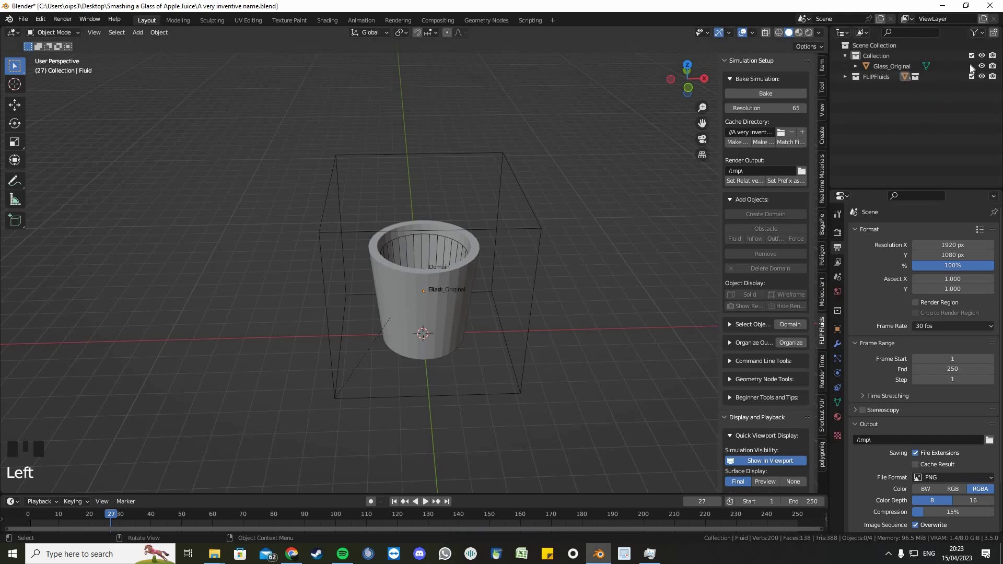
pyautogui.click(981, 76)
pyautogui.scroll(2, 496, 262)
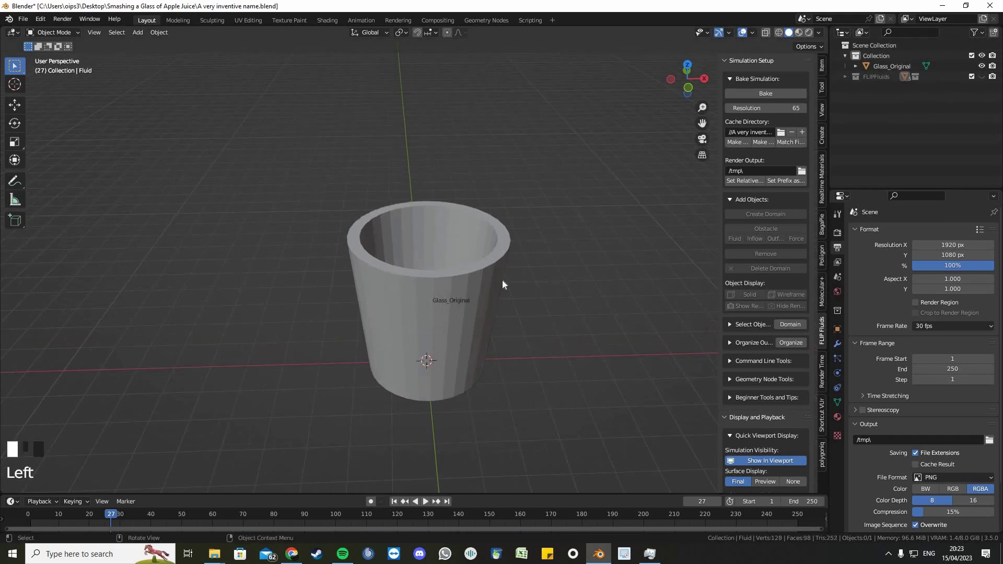
# Select Glass_Original and display its modifier settings
pyautogui.click(503, 280)
pyautogui.moveTo(491, 242); pyautogui.dragTo(512, 298, button='middle')
pyautogui.moveTo(524, 224); pyautogui.dragTo(524, 165, button='middle')
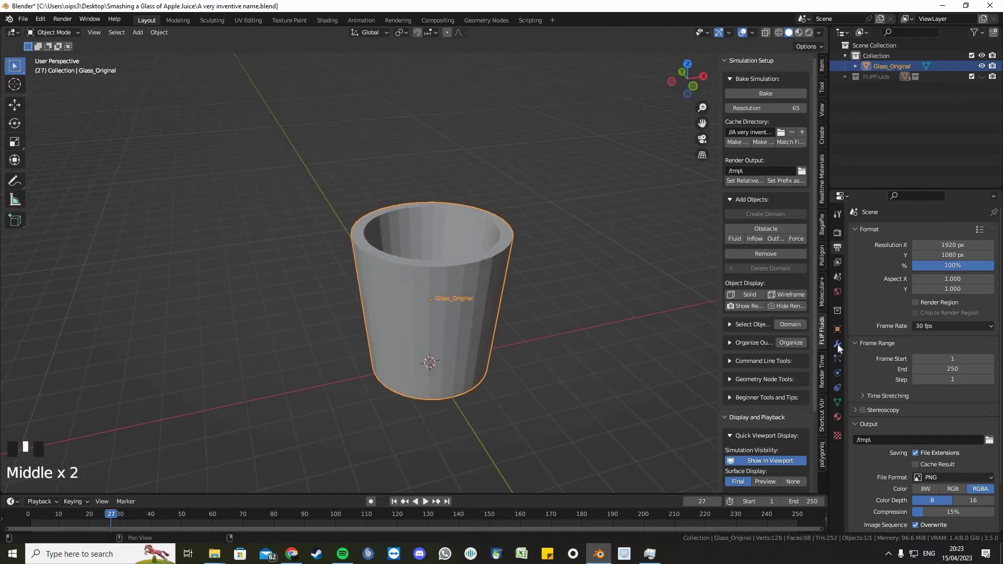
pyautogui.click(838, 349)
pyautogui.scroll(1, 585, 269)
pyautogui.moveTo(591, 269); pyautogui.dragTo(626, 251, button='middle')
pyautogui.click(882, 230)
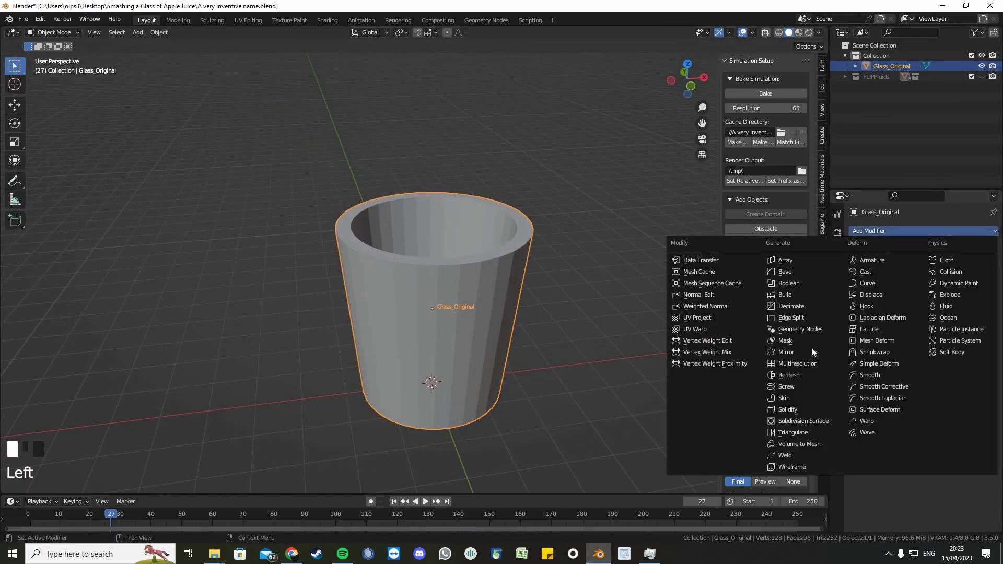
pyautogui.click(803, 409)
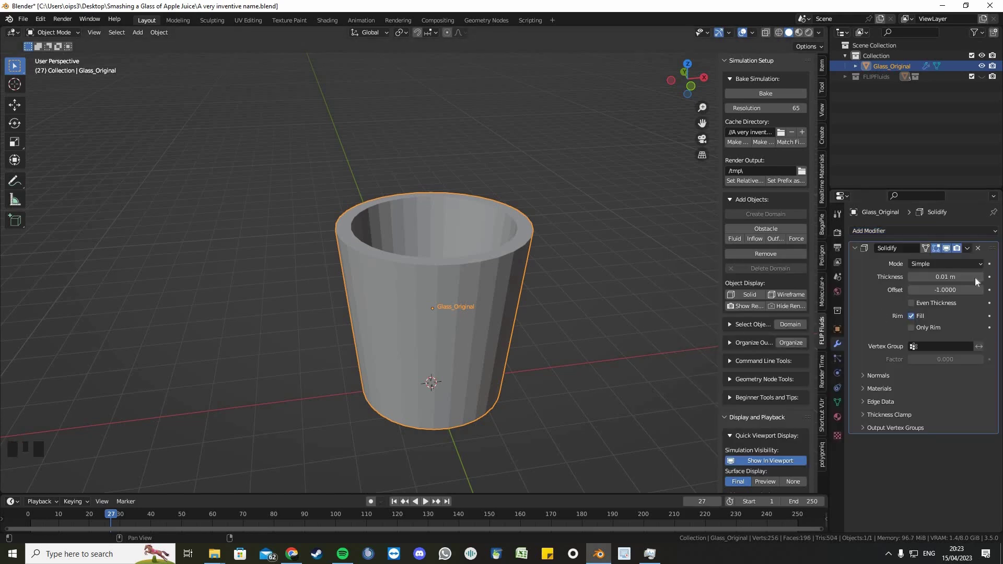
pyautogui.hotkey('ctrl', 'z')
# Add a Subdivision Surface modifier to Glass_Original
pyautogui.click(935, 231)
pyautogui.click(803, 421)
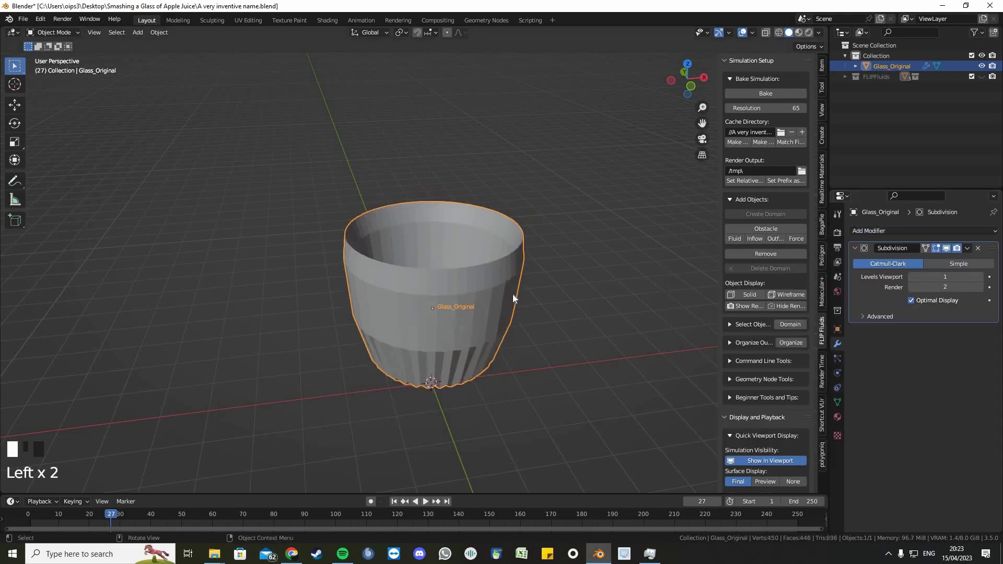
pyautogui.moveTo(512, 295)
pyautogui.mouseDown(button='middle')
pyautogui.moveTo(500, 309)
pyautogui.moveTo(512, 278)
pyautogui.mouseUp(button='middle')
# Enter Edit Mode and try a one-segment bevel about 0.013 m wide around the glass's selected bottom faces
pyautogui.press('Tab')
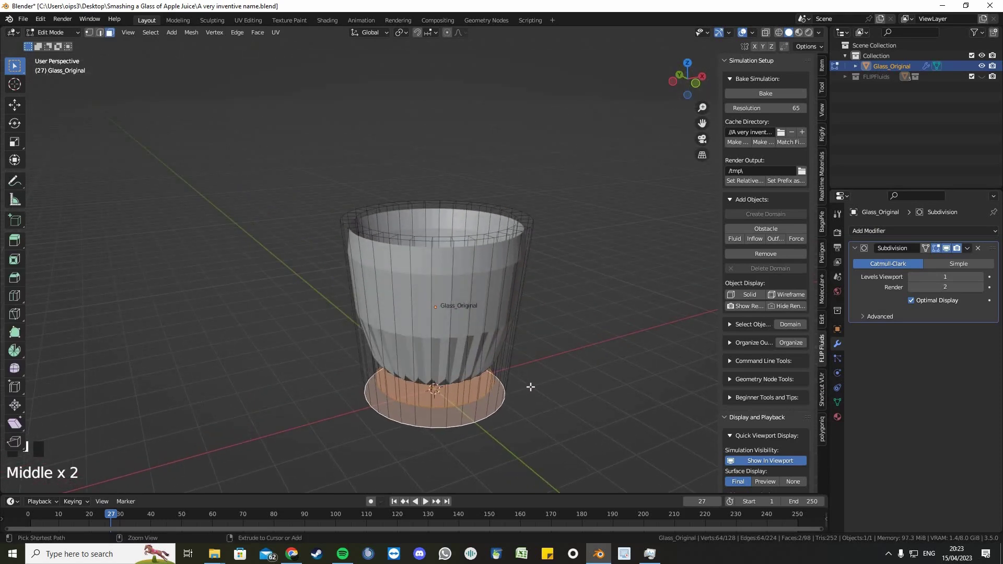
pyautogui.hotkey('ctrl', 'b')
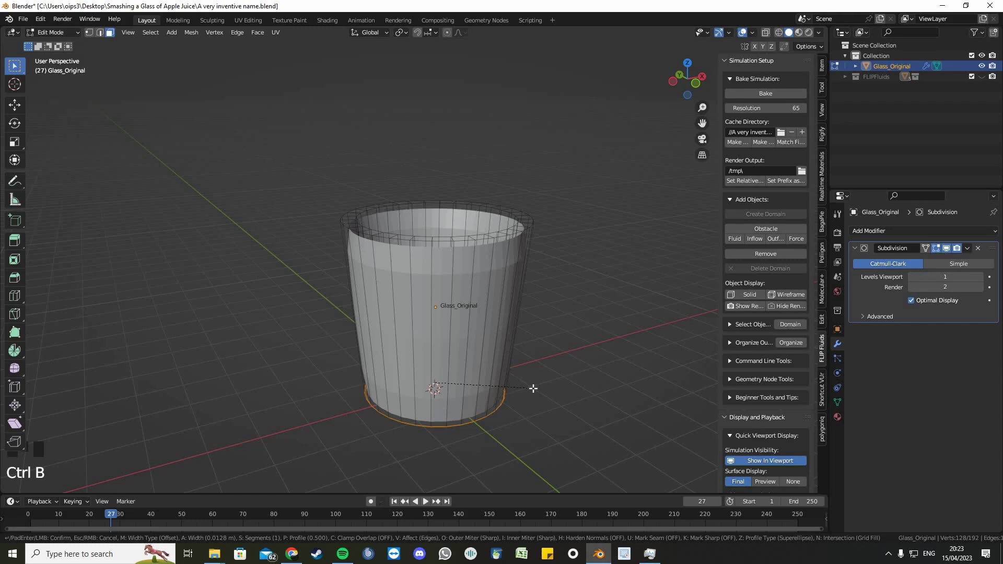
pyautogui.click(533, 388)
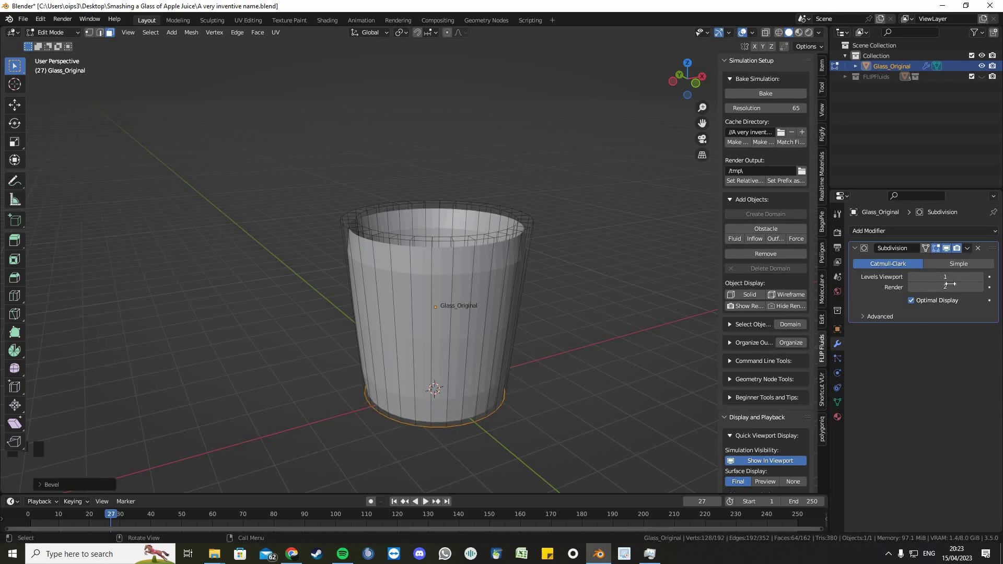
# Set the Subdivision modifier's viewport level to 2 and inspect the underside of the glass
pyautogui.click(978, 276)
pyautogui.scroll(2, 600, 345)
pyautogui.moveTo(584, 360); pyautogui.dragTo(549, 329, button='middle')
pyautogui.keyDown('shift'); pyautogui.moveTo(548, 374); pyautogui.dragTo(560, 312, button='middle'); pyautogui.keyUp('shift')
pyautogui.moveTo(560, 342); pyautogui.dragTo(577, 365, button='middle')
pyautogui.scroll(3, 564, 322)
# Undo the bottom bevel and bevel the glass's bottom faces again with three segments
pyautogui.hotkey('ctrl', 'z')
pyautogui.hotkey('ctrl', 'v')
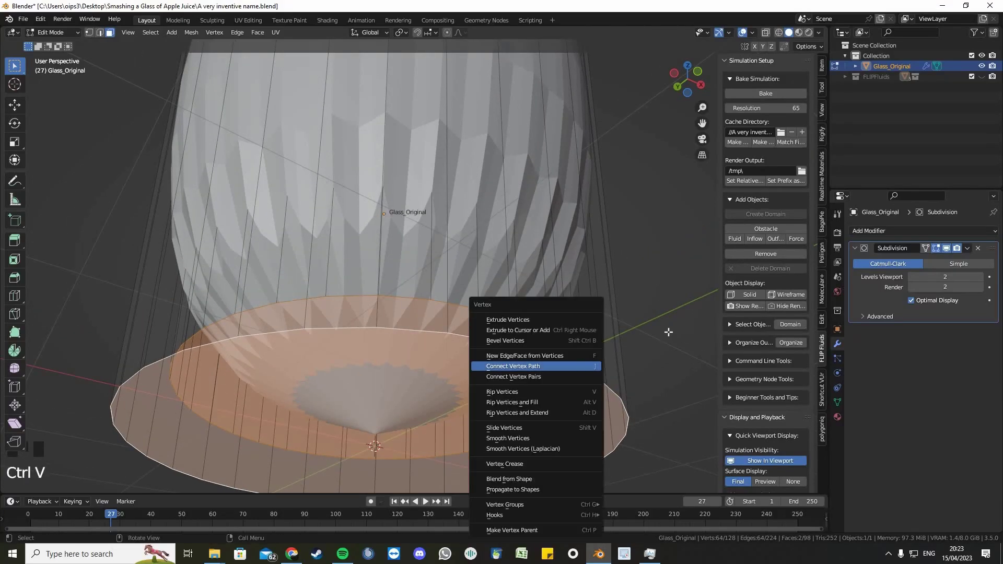
pyautogui.press('Escape')
pyautogui.hotkey('ctrl', 'b')
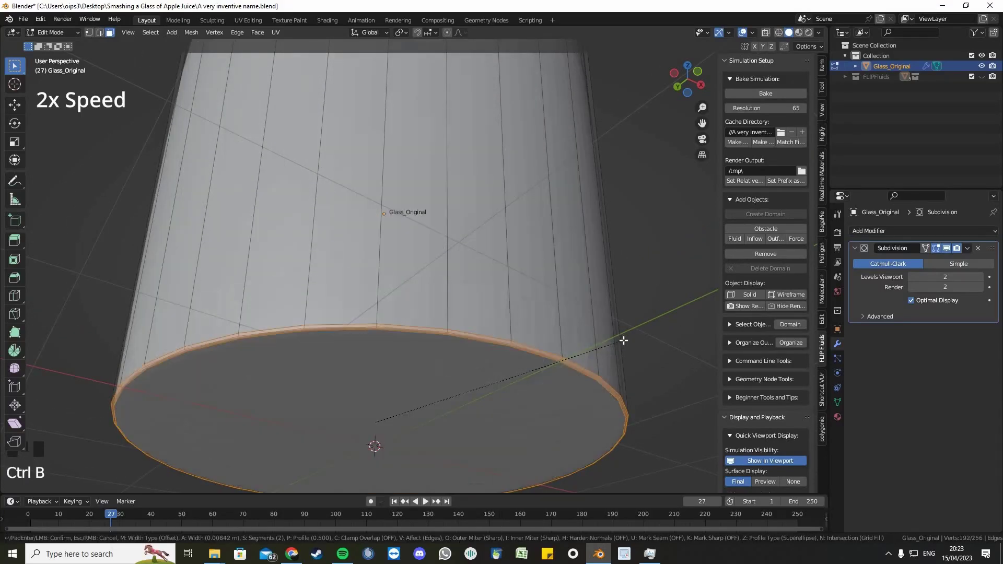
pyautogui.scroll(1, 623, 340)
pyautogui.click(626, 341)
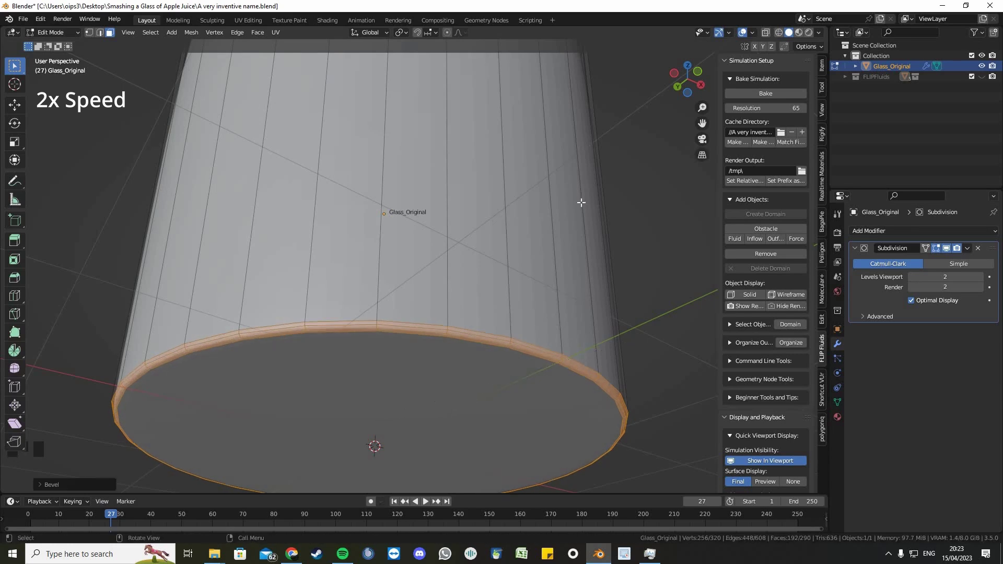
# Select the inner and outer rim edge loops of the glass and bevel them about 0.06 m with three segments
pyautogui.moveTo(581, 204); pyautogui.dragTo(559, 273, button='middle')
pyautogui.click(536, 267)
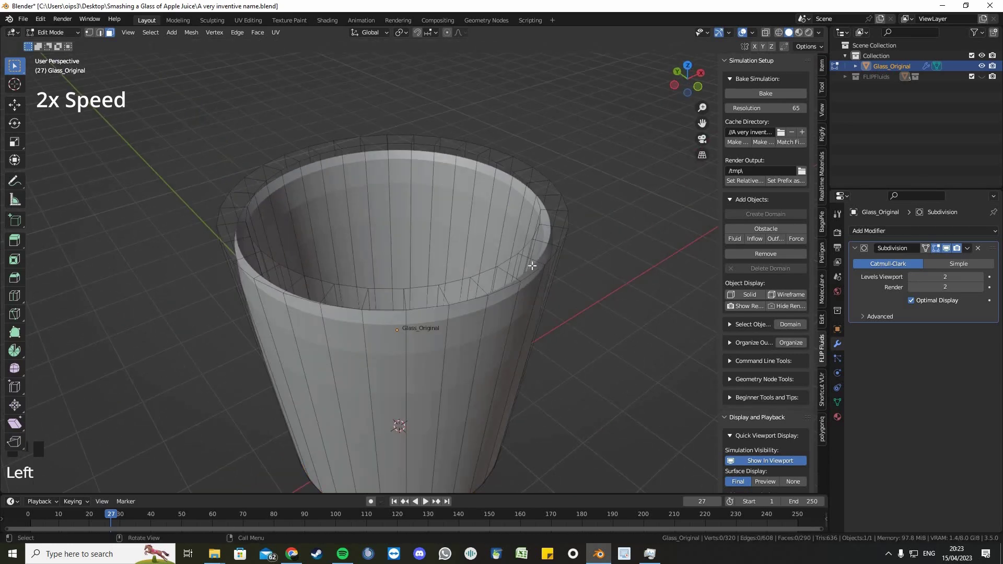
pyautogui.press('2')
pyautogui.keyDown('alt'); pyautogui.click(508, 261); pyautogui.keyUp('alt')
pyautogui.keyDown('alt'); pyautogui.keyDown('shift'); pyautogui.click(557, 296); pyautogui.keyUp('shift'); pyautogui.keyUp('alt')
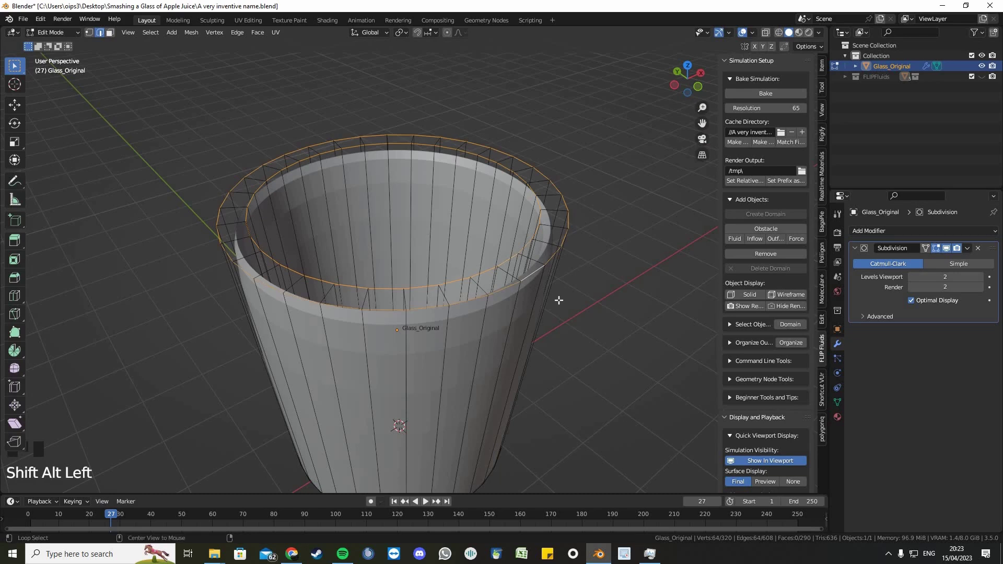
pyautogui.hotkey('ctrl', 'b')
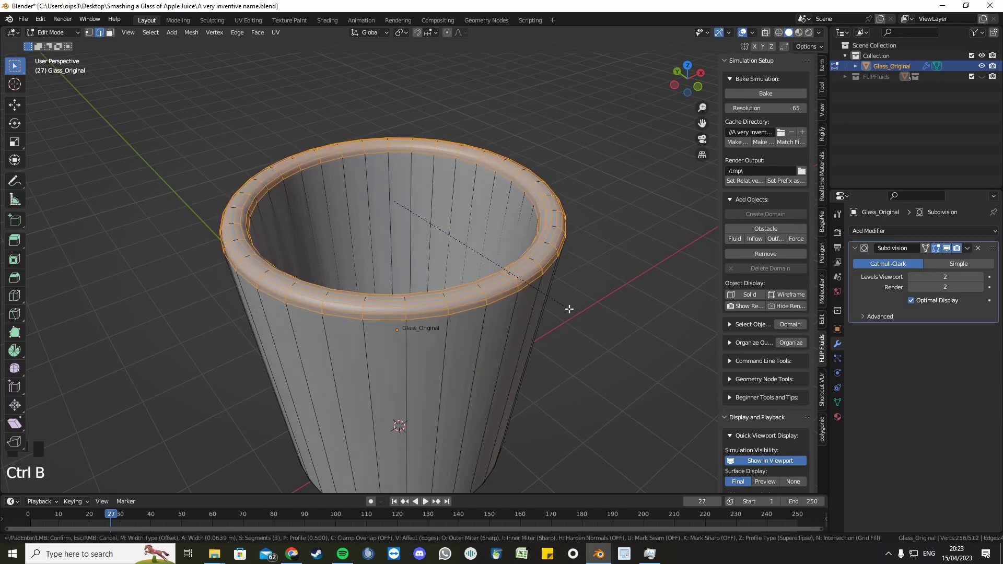
pyautogui.click(564, 290)
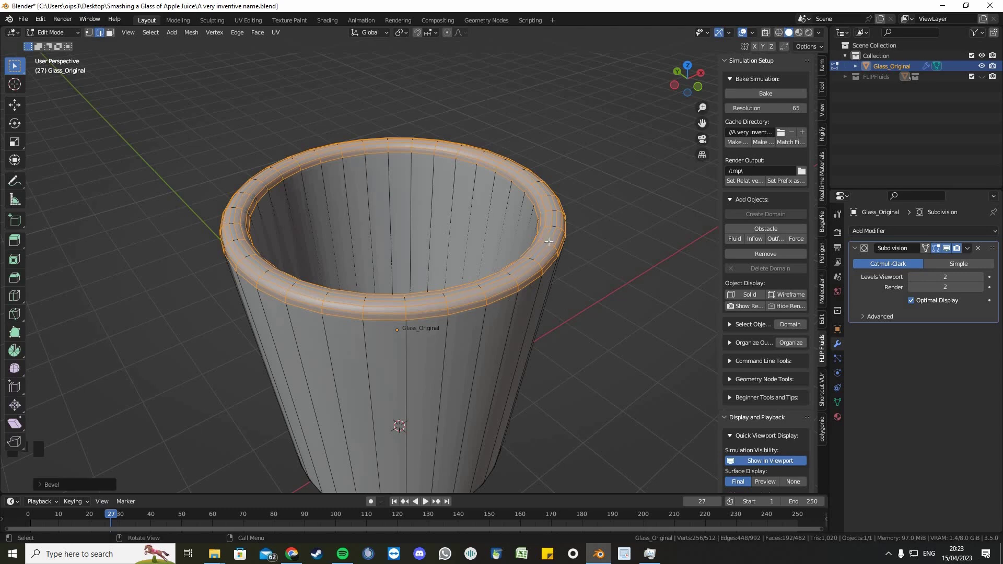
# Leave Edit Mode, shade the glass smooth and check its inside and rim
pyautogui.press('Tab')
pyautogui.scroll(-2, 533, 301)
pyautogui.moveTo(509, 302); pyautogui.dragTo(473, 296, button='middle')
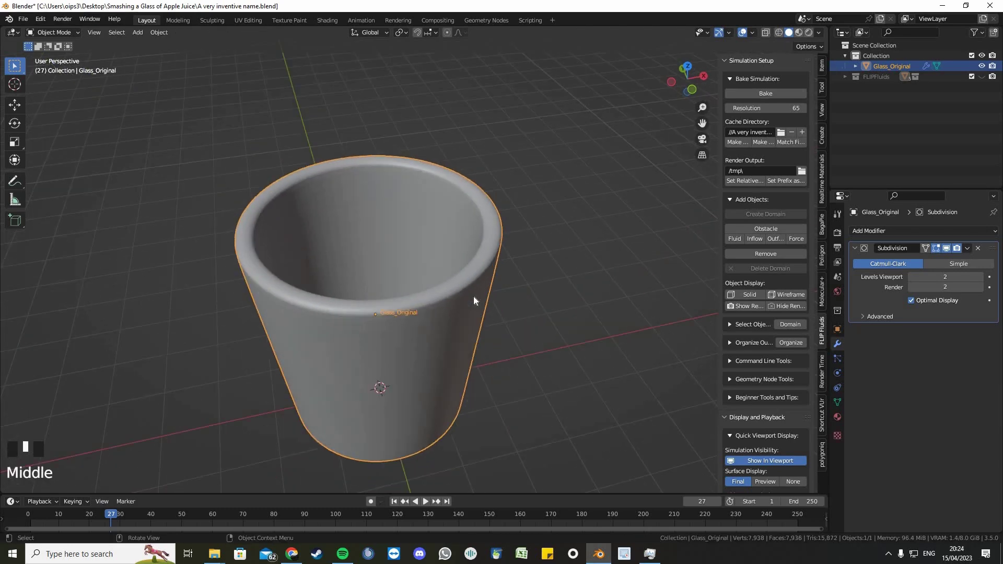
pyautogui.rightClick(473, 300)
pyautogui.click(472, 302)
pyautogui.moveTo(487, 334); pyautogui.dragTo(489, 287, button='middle')
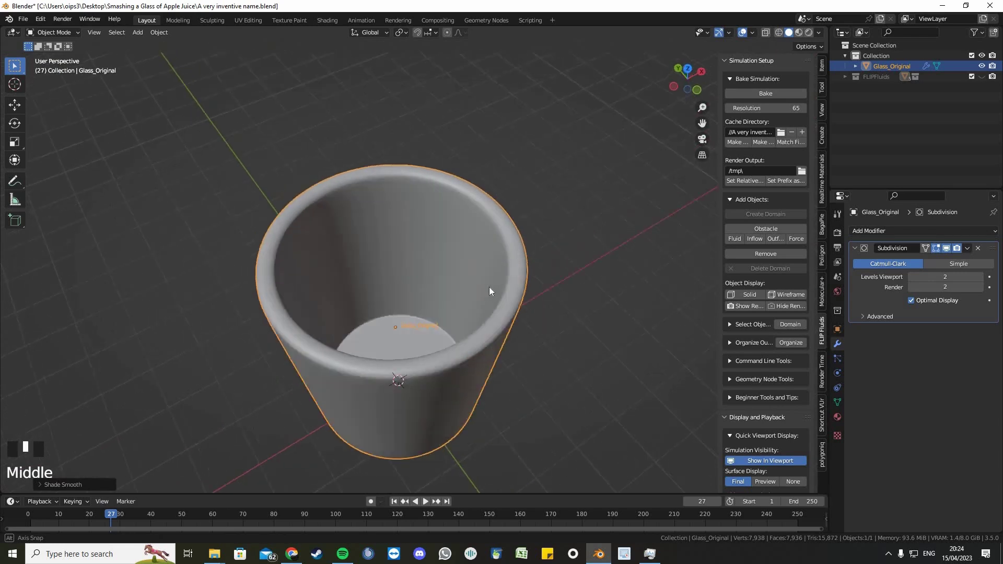
pyautogui.scroll(-2, 494, 288)
# Create a new material for the glass object and name it Glass
pyautogui.click(837, 416)
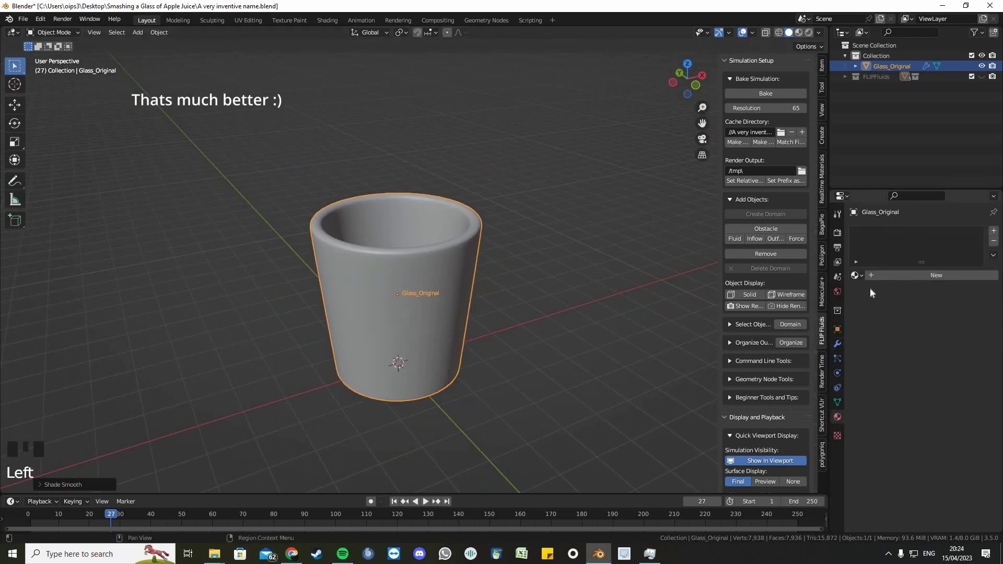
pyautogui.click(890, 279)
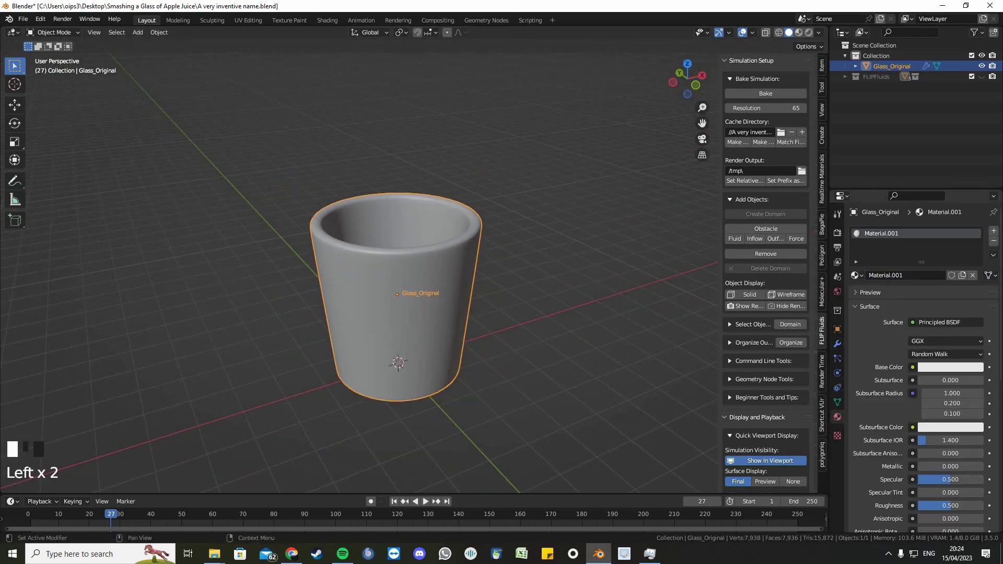
pyautogui.doubleClick(883, 234)
pyautogui.write('Glass')
pyautogui.press('Return')
# Set the glass material's roughness to about 0.067 and its transmission to 1.000, then deselect the object
pyautogui.scroll(-5, 930, 417)
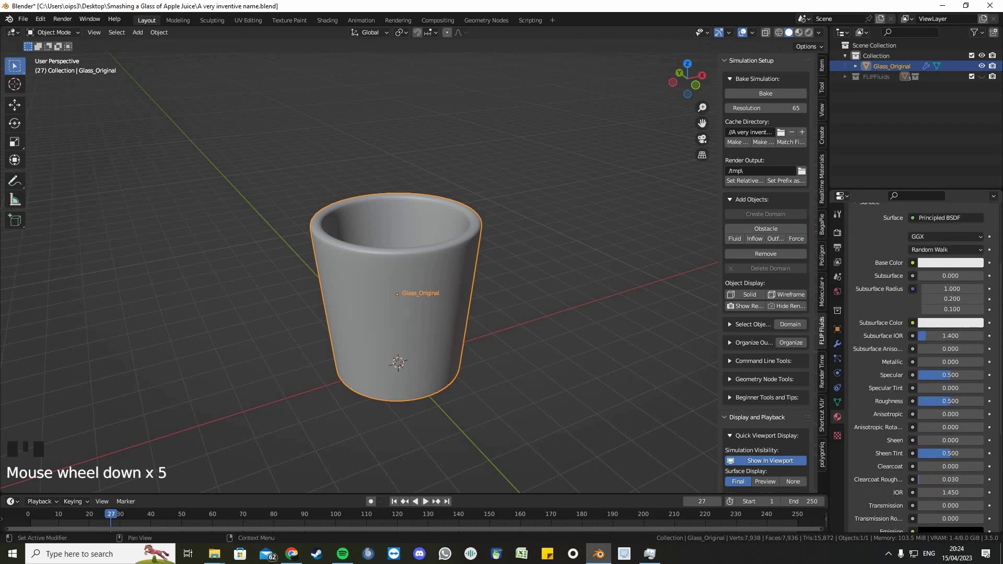
pyautogui.moveTo(950, 401); pyautogui.dragTo(934, 401)
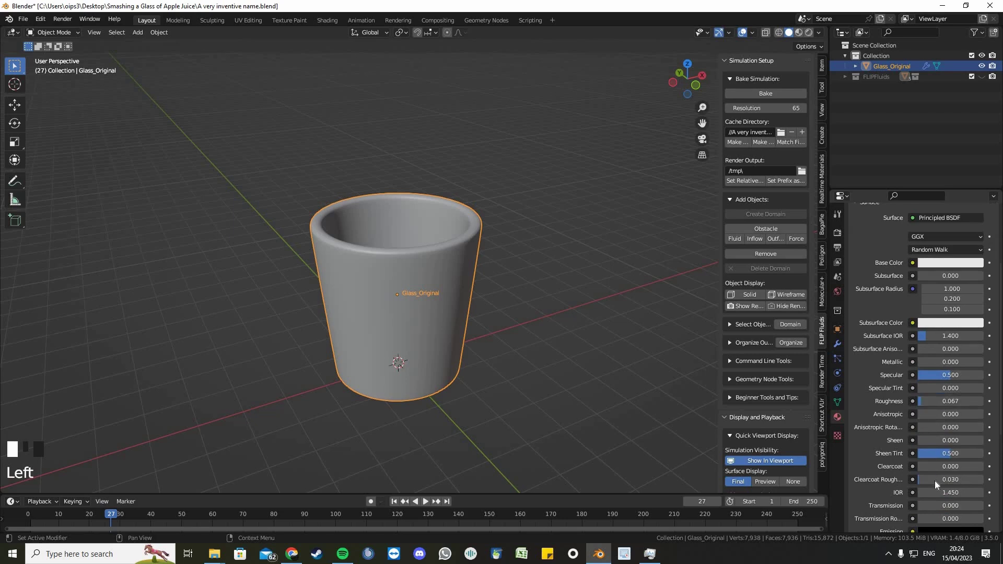
pyautogui.scroll(-2, 935, 480)
pyautogui.moveTo(933, 465); pyautogui.dragTo(981, 465)
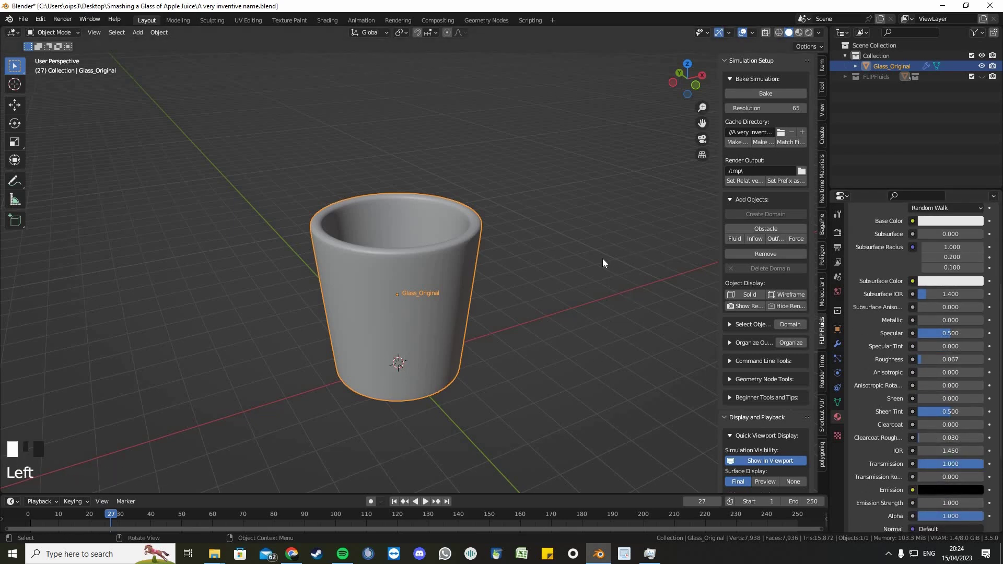
pyautogui.click(543, 287)
# Add a UV sphere in the front view and raise it 2 m along Z to the middle of the glass
pyautogui.moveTo(543, 287); pyautogui.dragTo(525, 258, button='middle')
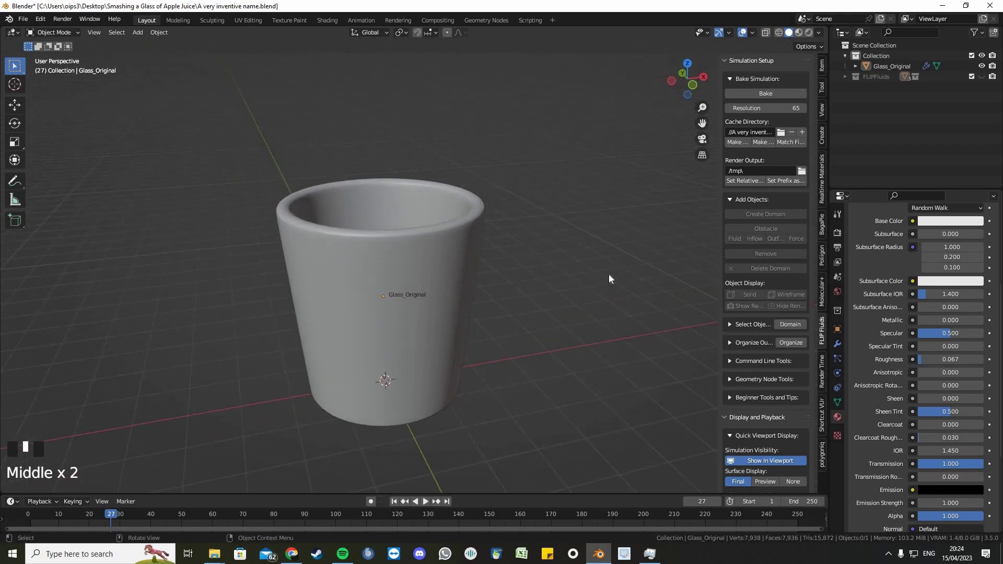
pyautogui.press('KP_1')
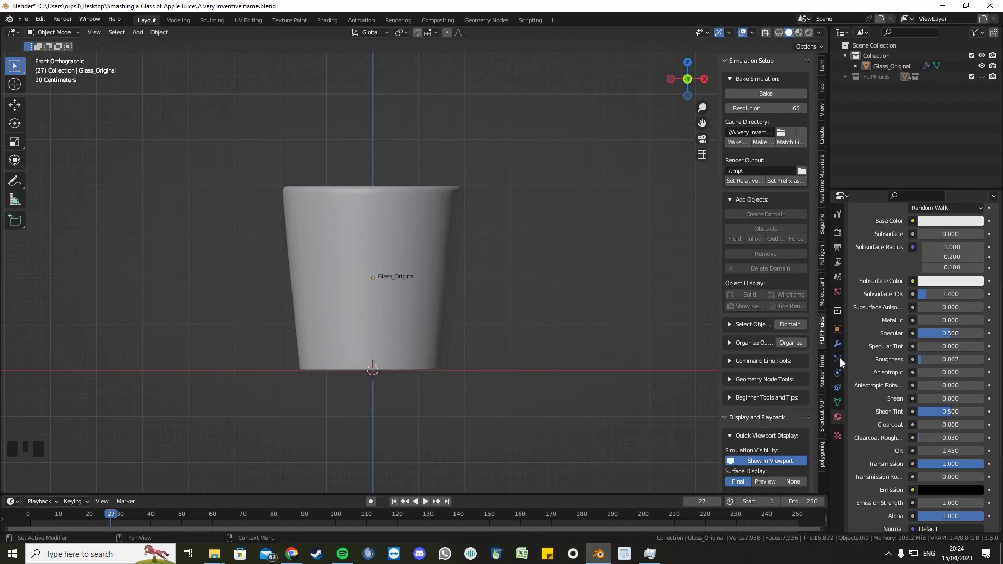
pyautogui.keyDown('shift'); pyautogui.moveTo(501, 317); pyautogui.dragTo(537, 316, button='middle'); pyautogui.keyUp('shift')
pyautogui.scroll(-1, 532, 318)
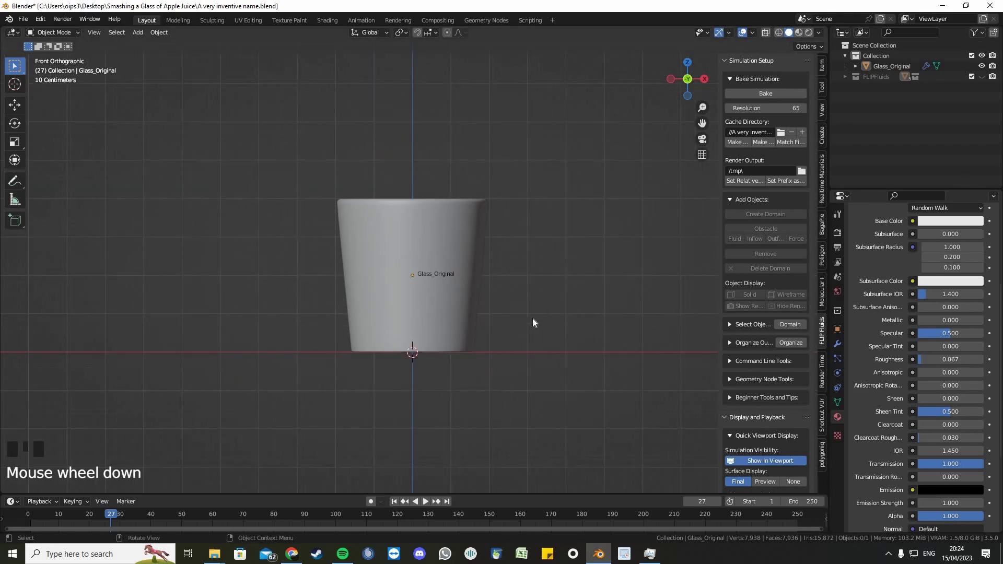
pyautogui.hotkey('shift', 'a')
pyautogui.moveTo(532, 318)
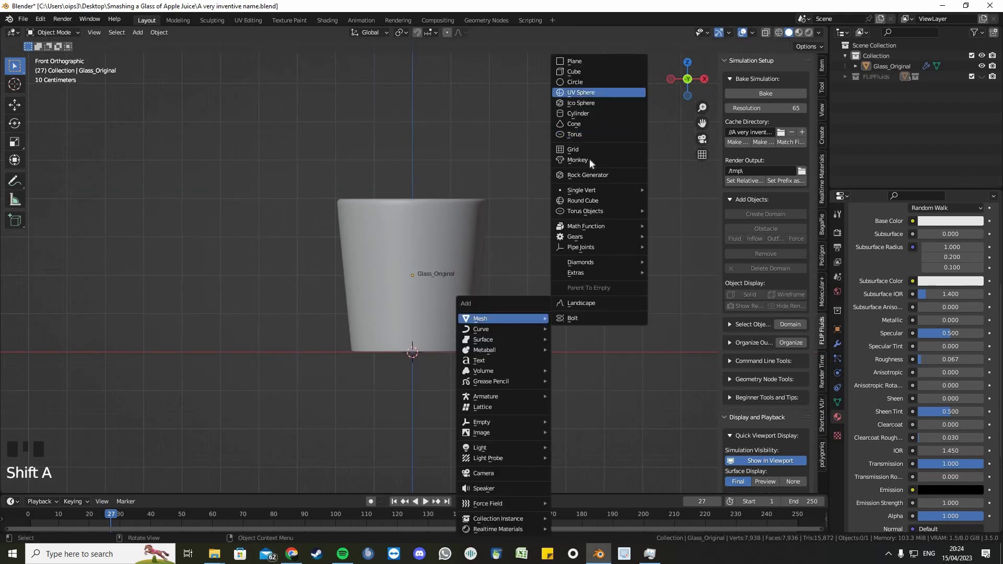
pyautogui.click(583, 92)
pyautogui.press('g')
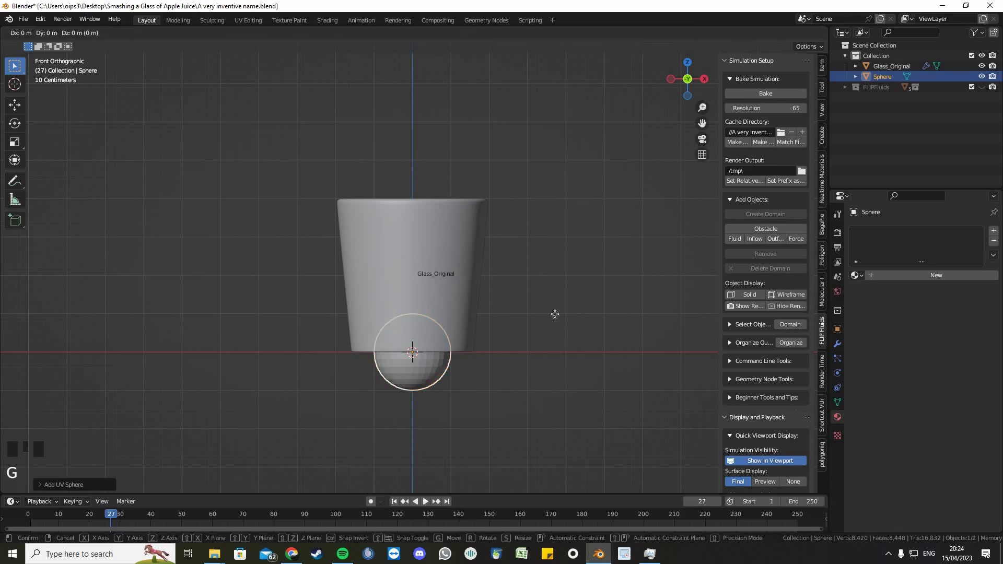
pyautogui.press('z')
pyautogui.click(575, 322)
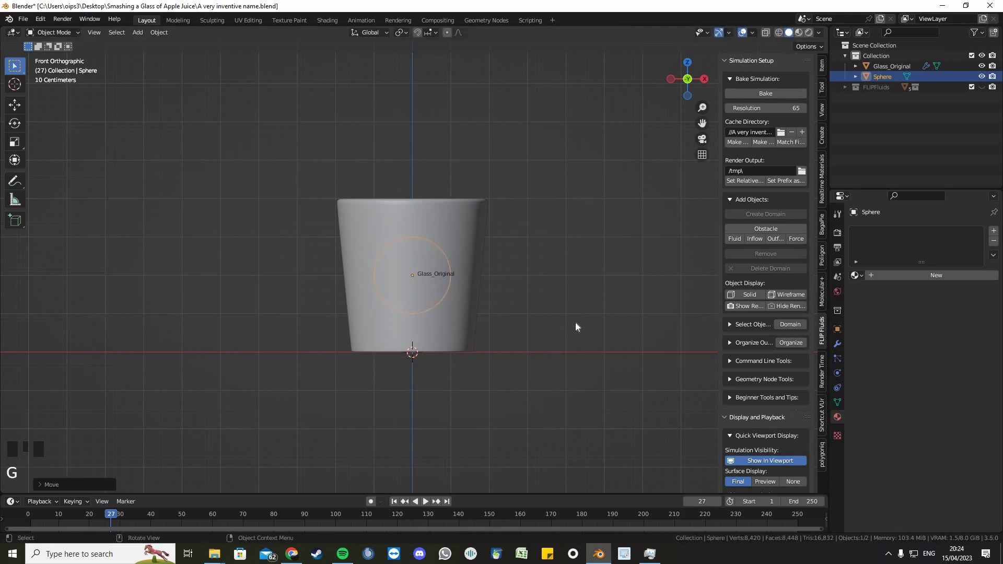
# Scale the sphere down uniformly to 0.2 so it is 0.4 m across
pyautogui.scroll(2, 575, 321)
pyautogui.press('s')
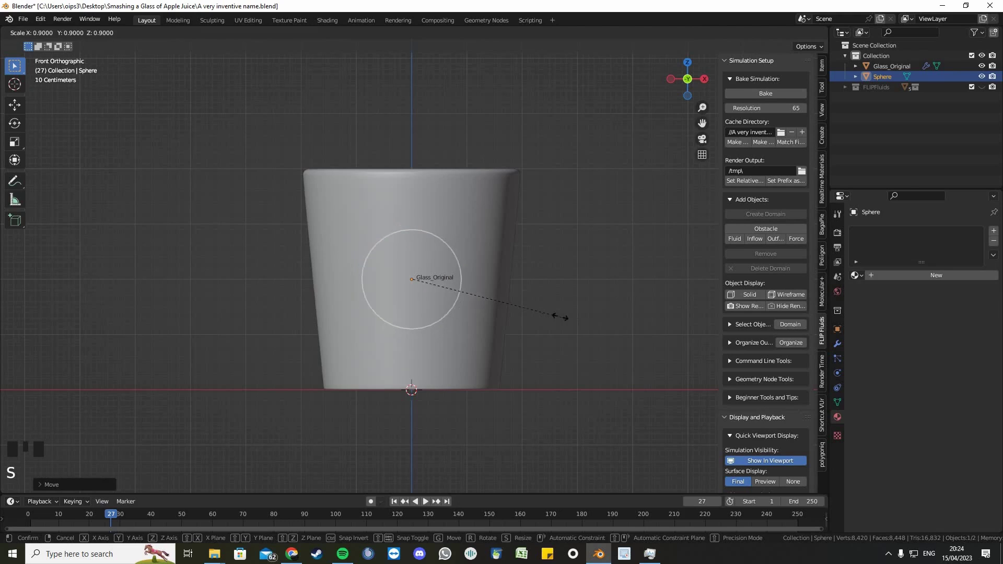
pyautogui.click(442, 287)
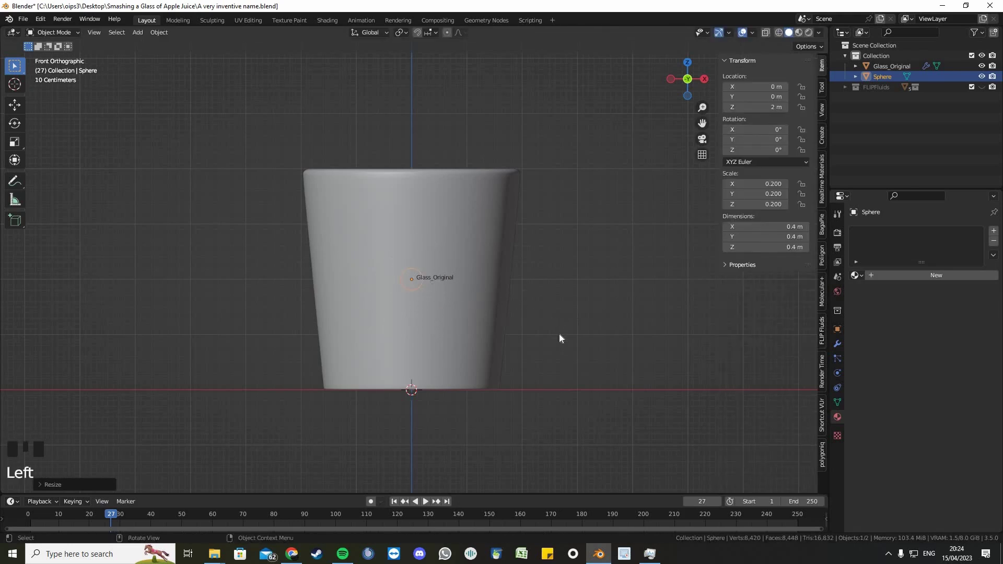
pyautogui.scroll(-2, 556, 334)
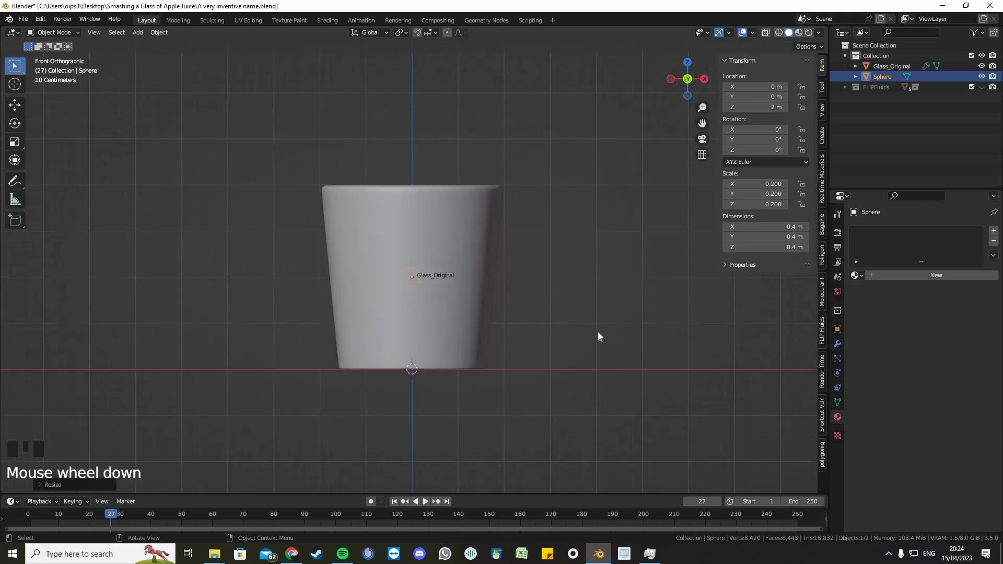
pyautogui.moveTo(598, 332); pyautogui.dragTo(547, 349, button='middle')
pyautogui.press('KP_1')
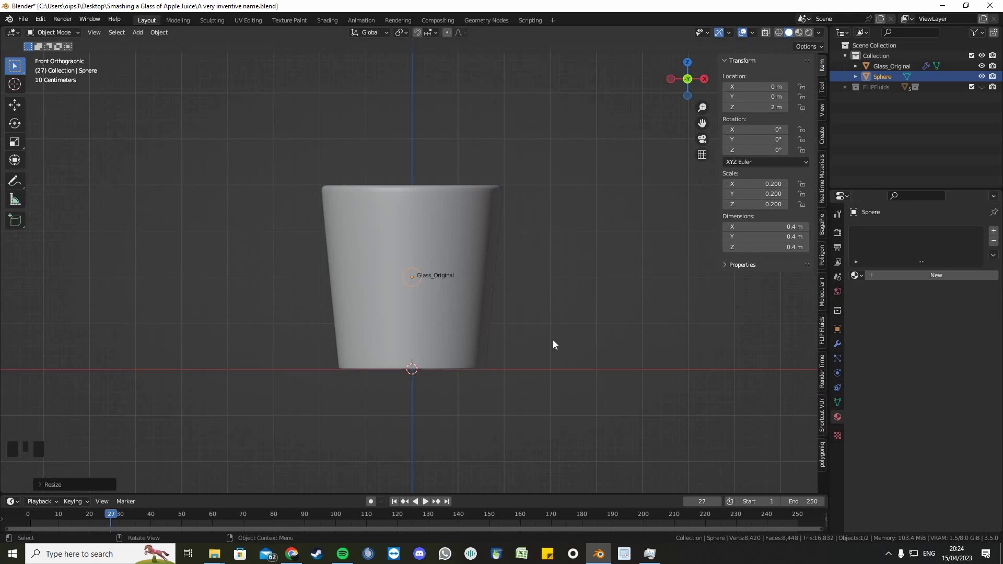
# At frame 25, set the sphere's X location to -20 m and keyframe its location
pyautogui.scroll(-3, 554, 342)
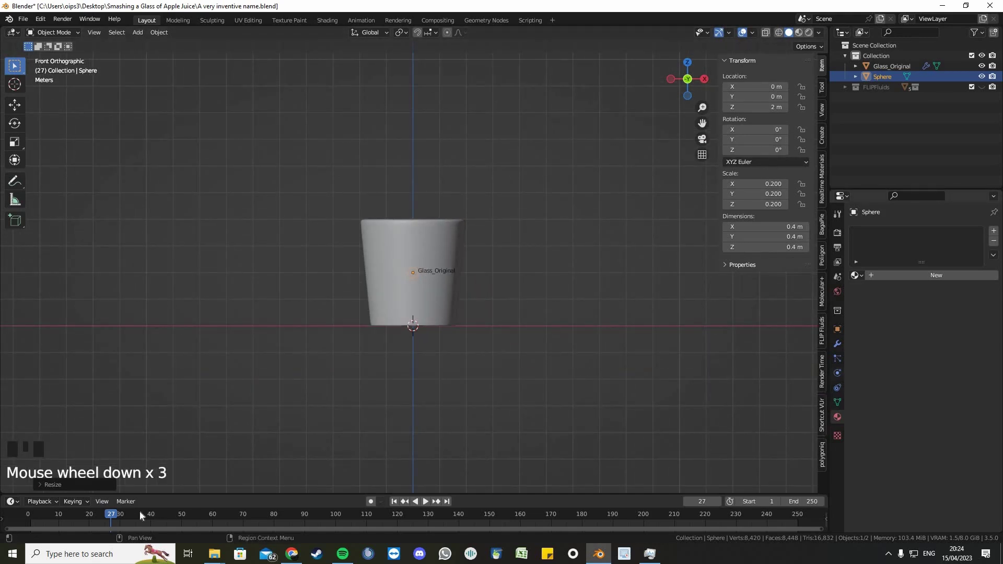
pyautogui.click(105, 517)
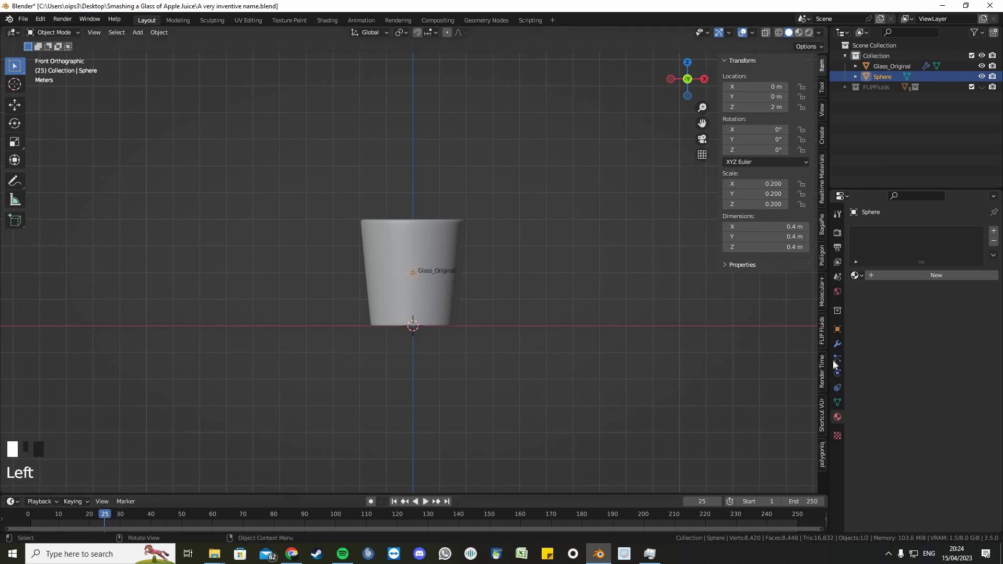
pyautogui.click(838, 330)
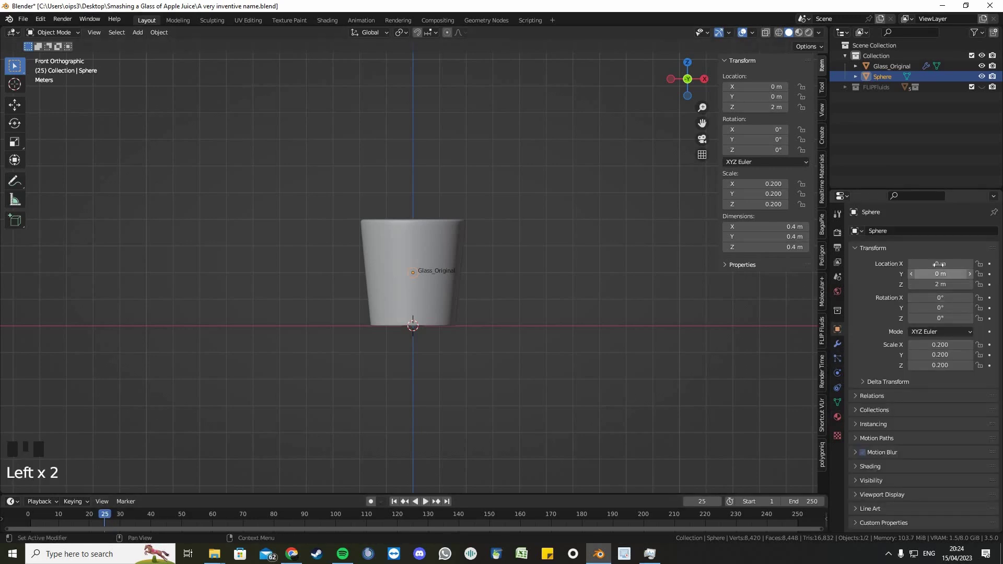
pyautogui.click(940, 263)
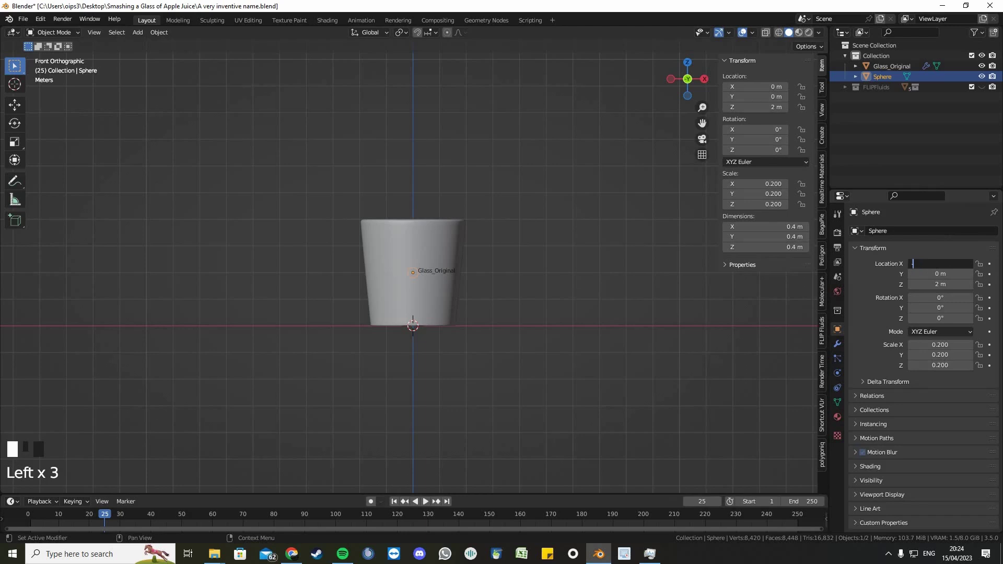
pyautogui.write('-20')
pyautogui.press('Return')
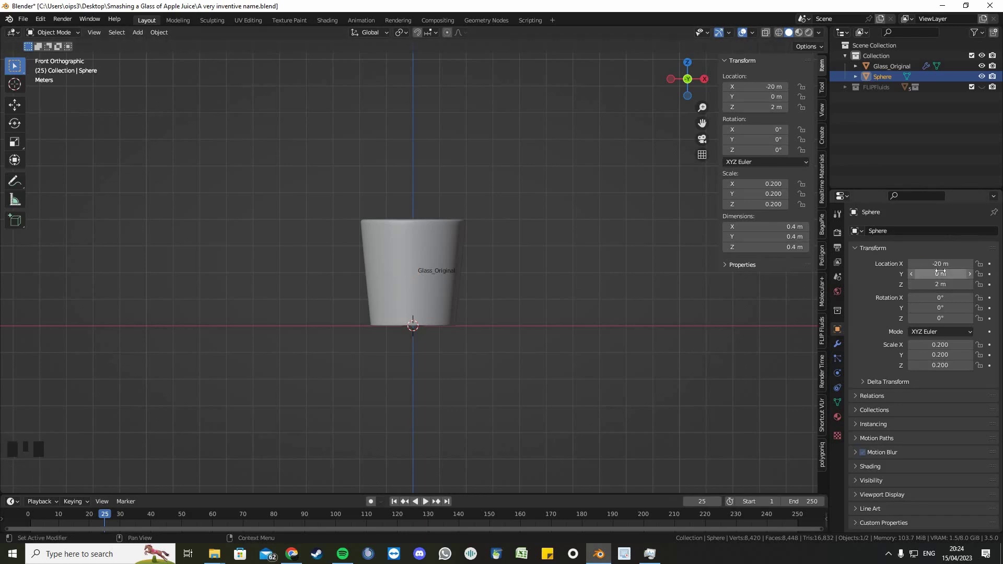
pyautogui.press('i')
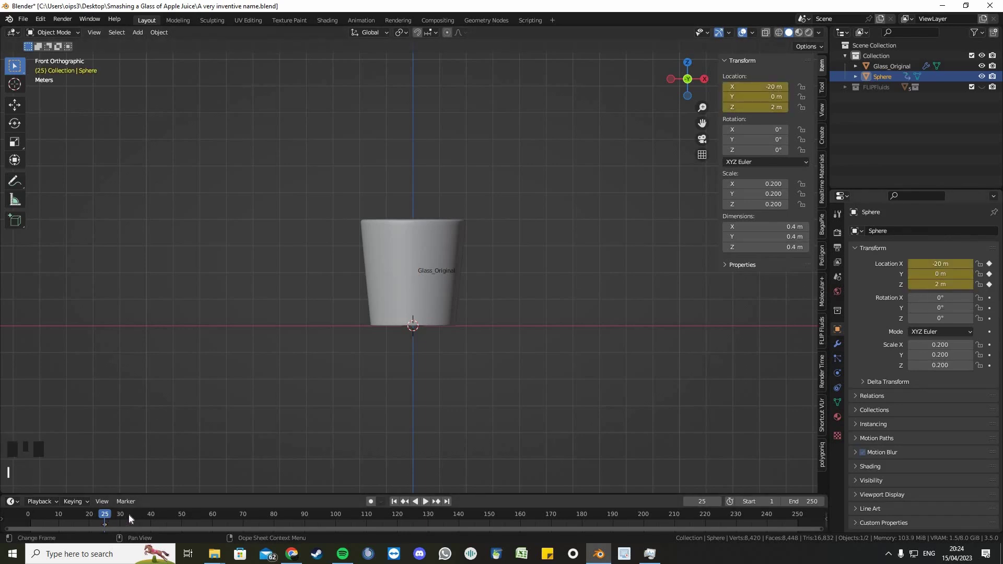
# At frame 35, set the sphere's X location to 20 m and keyframe its location
pyautogui.moveTo(128, 513); pyautogui.dragTo(135, 515)
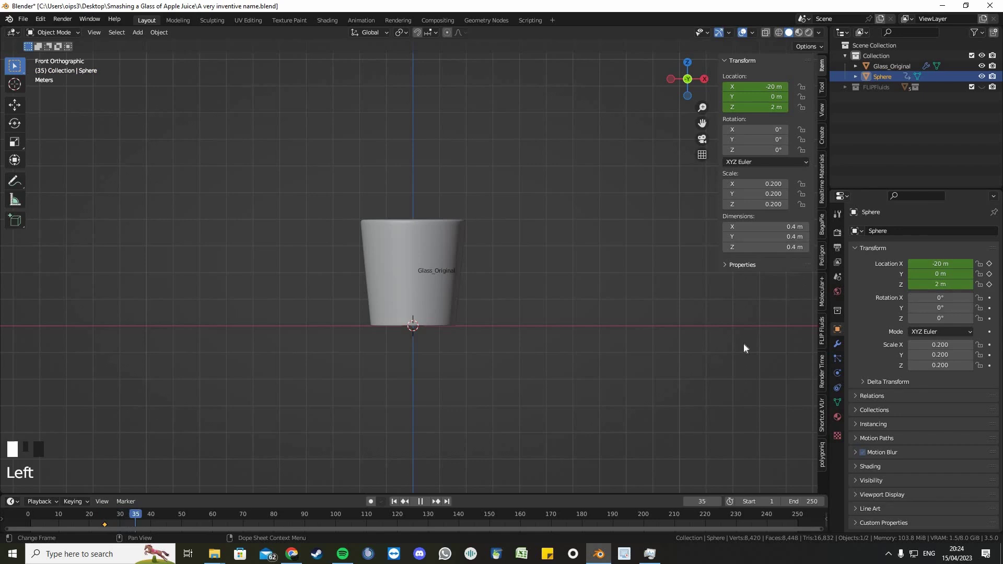
pyautogui.click(935, 264)
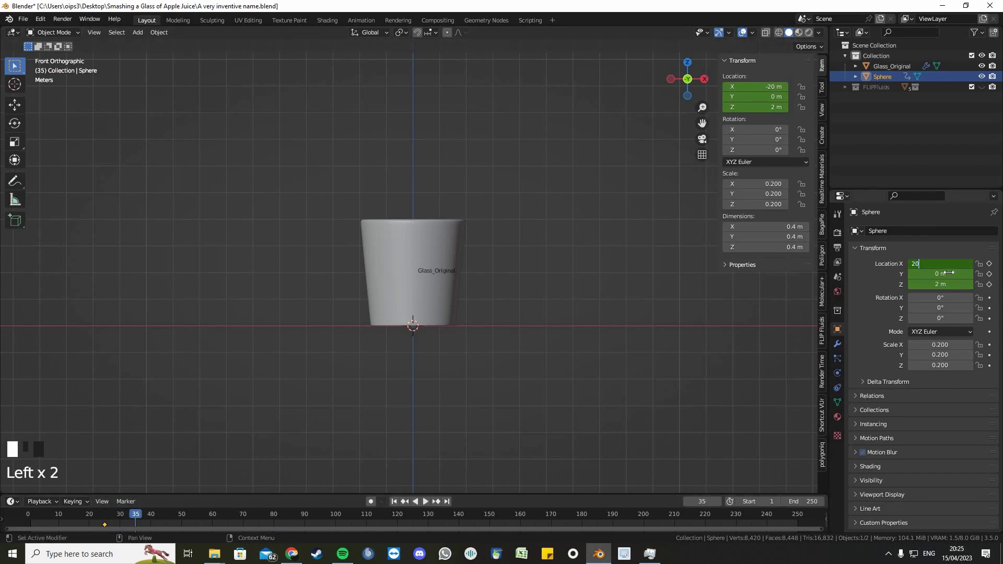
pyautogui.press('Return')
pyautogui.press('i')
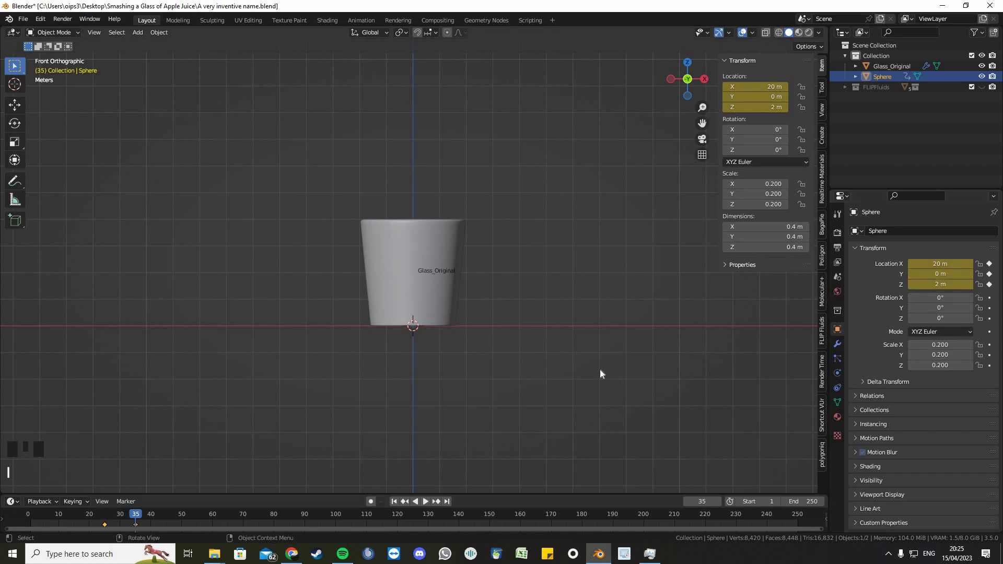
# Play the animation twice from frame 1 to check the sphere's flight through the glass
pyautogui.scroll(-1, 599, 368)
pyautogui.hotkey('shift', 'Left')
pyautogui.scroll(-5, 590, 370)
pyautogui.scroll(2, 589, 368)
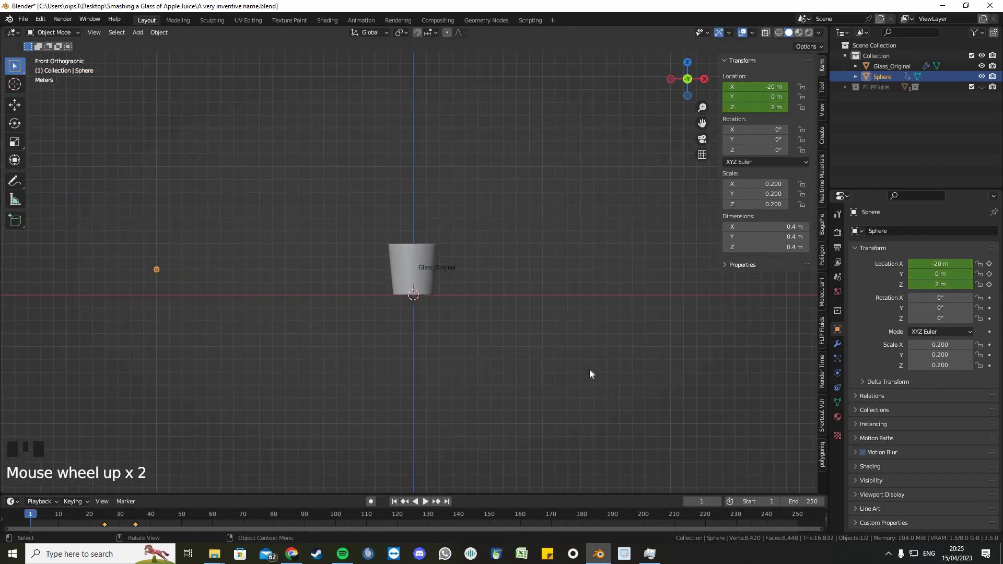
pyautogui.press('space')
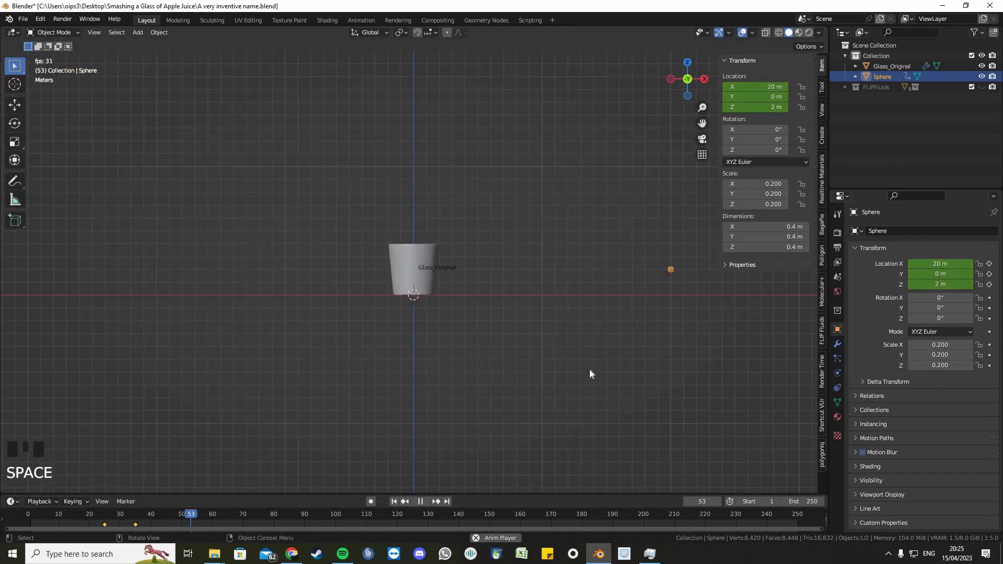
pyautogui.press('space')
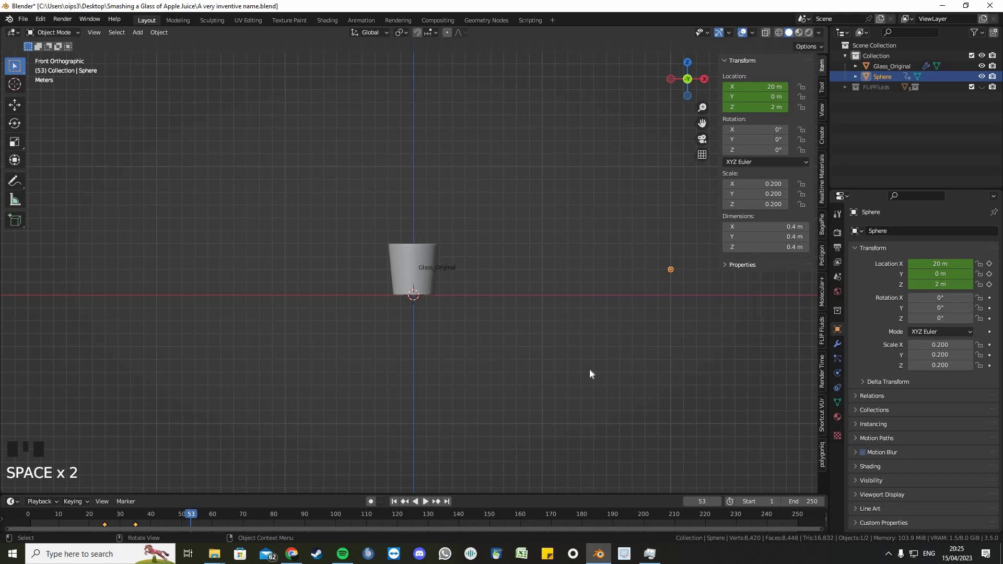
pyautogui.hotkey('shift', 'Left')
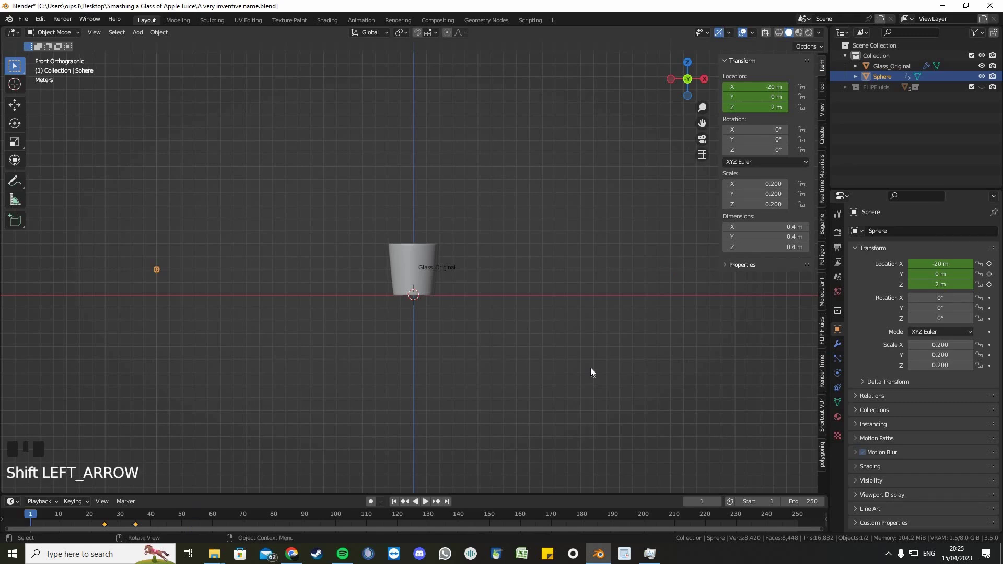
pyautogui.press('space')
pyautogui.press('space')
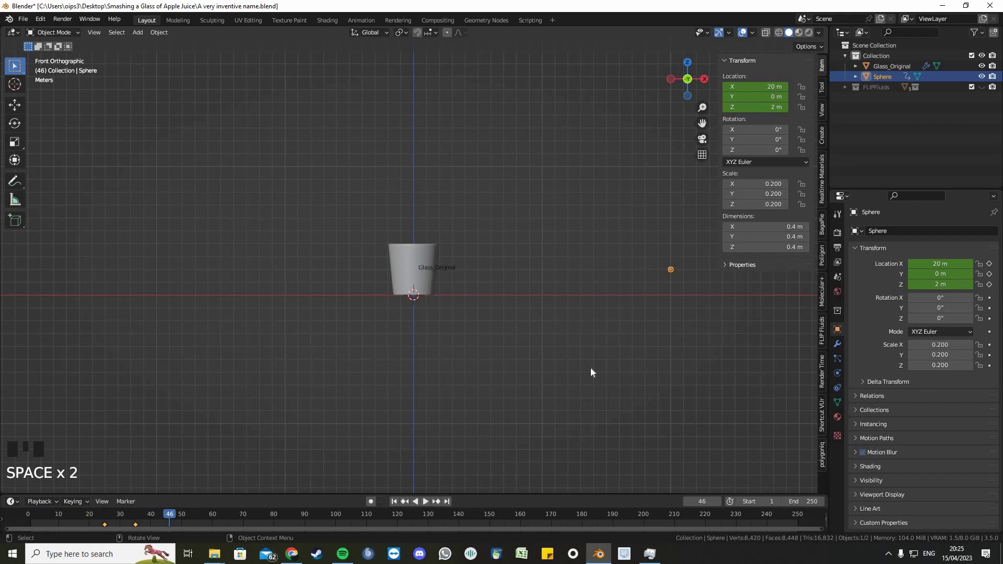
# Go to frame 29 to view the sphere just before it reaches the glass, and save the file
pyautogui.scroll(4, 553, 396)
pyautogui.moveTo(553, 396); pyautogui.dragTo(548, 356, button='middle')
pyautogui.scroll(1, 565, 384)
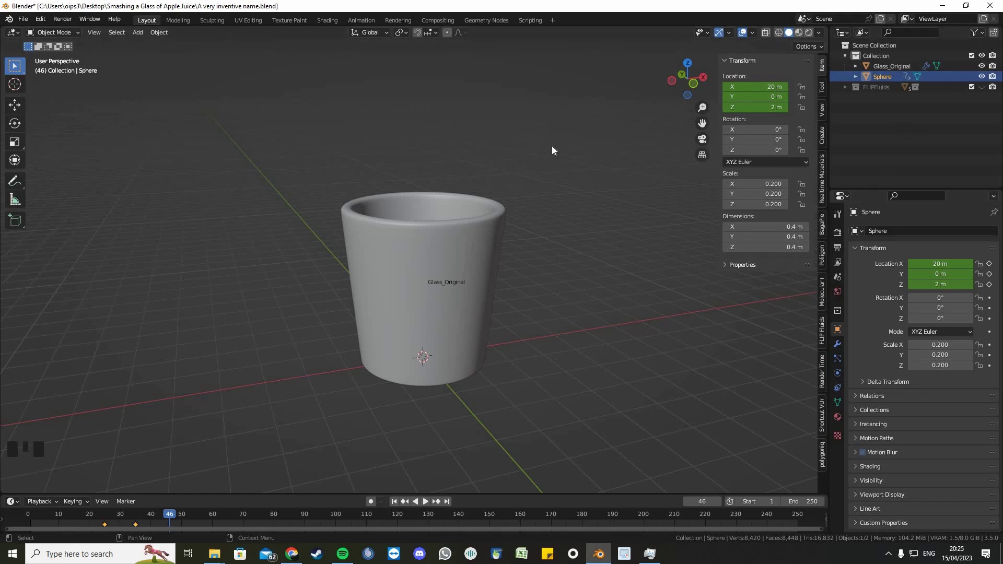
pyautogui.moveTo(341, 416); pyautogui.dragTo(293, 444, button='middle')
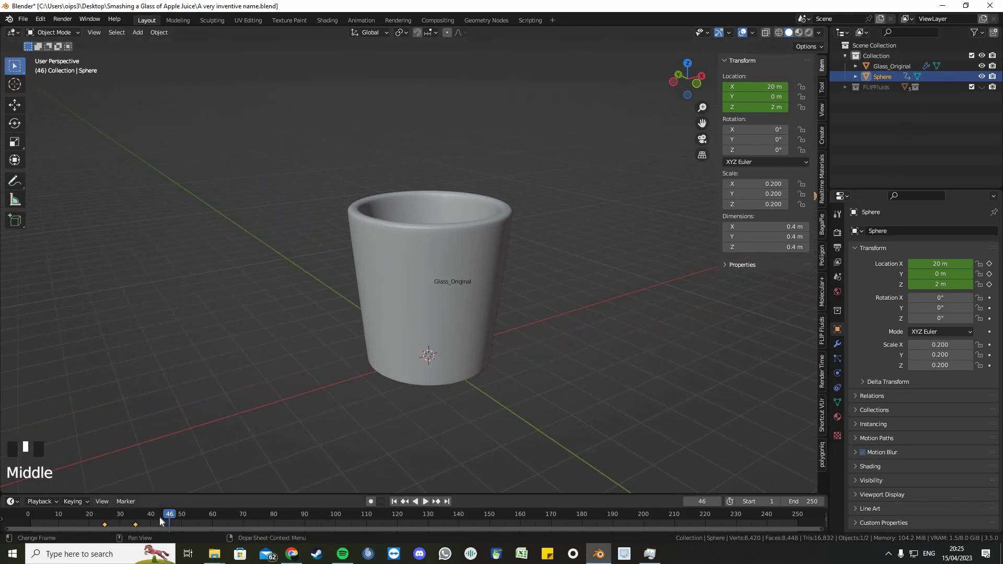
pyautogui.click(158, 518)
pyautogui.moveTo(120, 518); pyautogui.dragTo(117, 519)
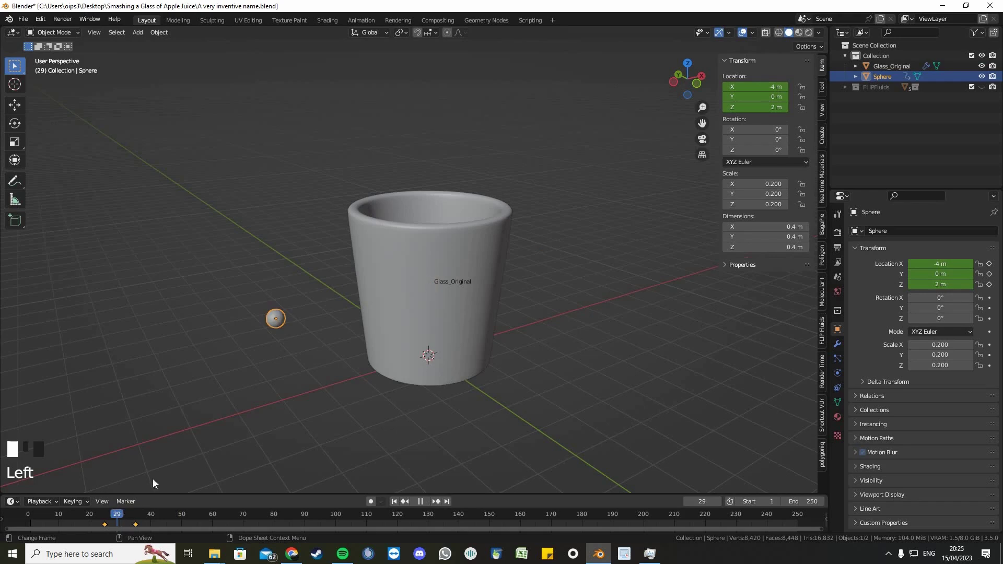
pyautogui.moveTo(286, 406); pyautogui.dragTo(332, 379, button='middle')
pyautogui.hotkey('ctrl', 's')
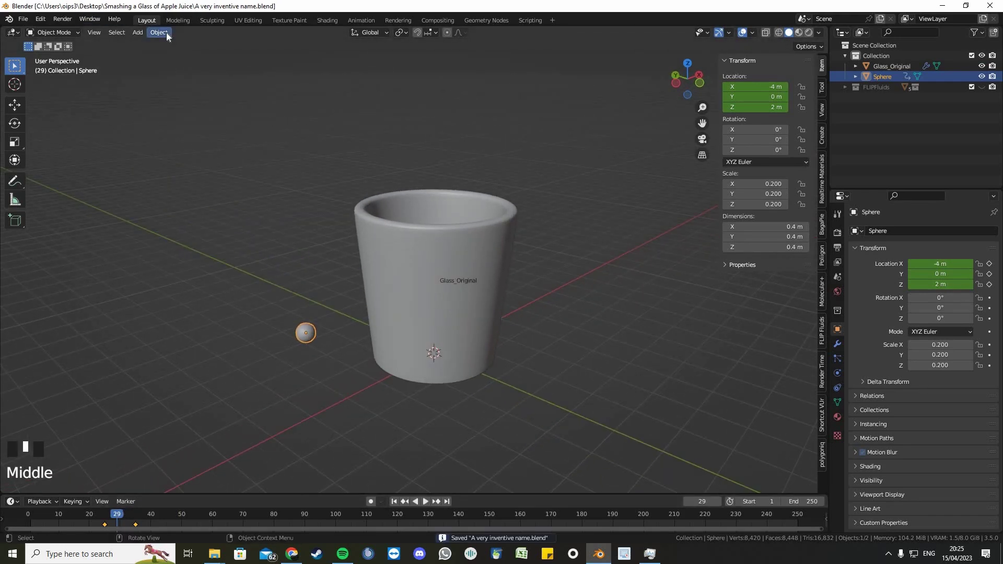
# Search the add-on preferences for "frac" to check that Cell Fracture is enabled
pyautogui.click(43, 19)
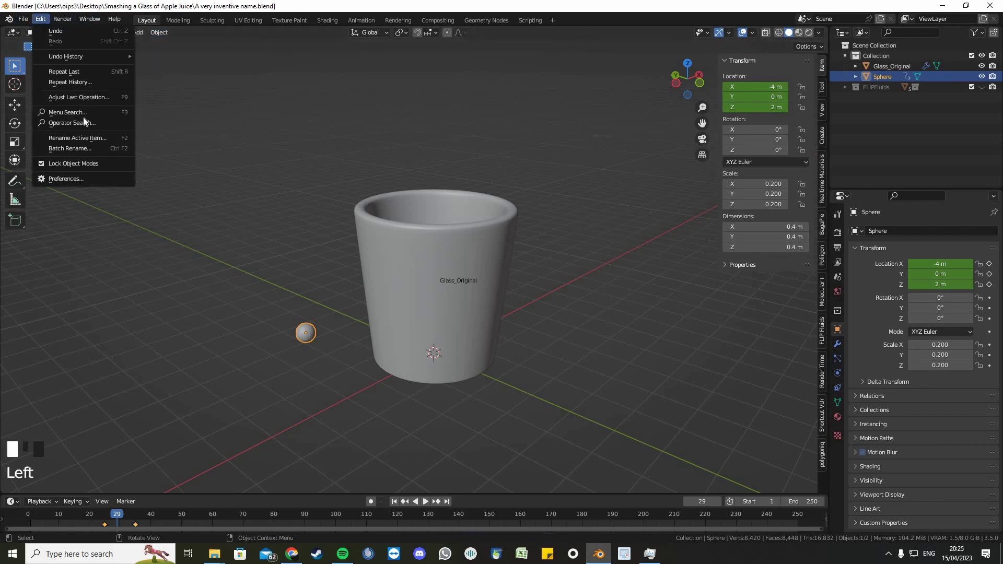
pyautogui.click(82, 178)
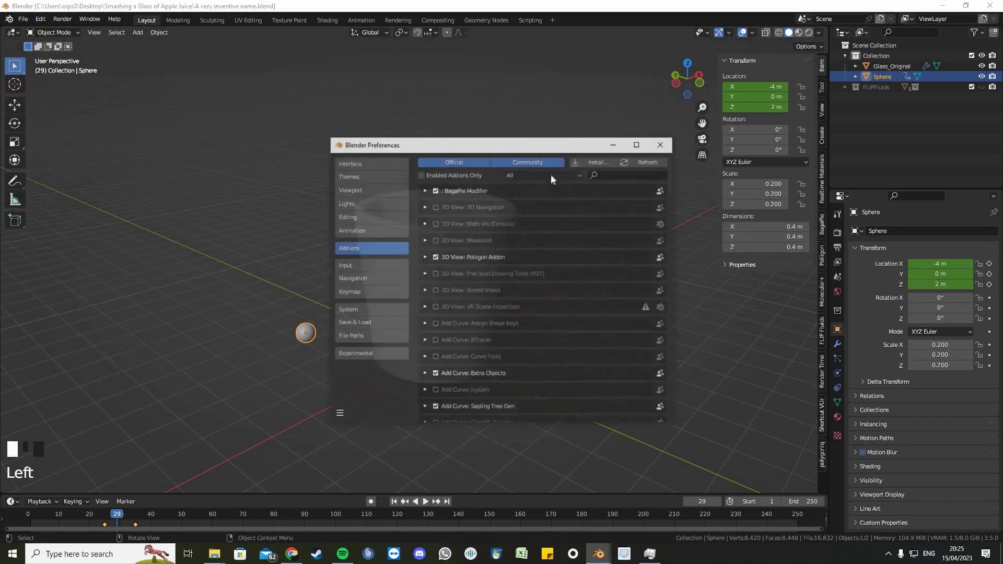
pyautogui.click(615, 163)
pyautogui.press('Escape')
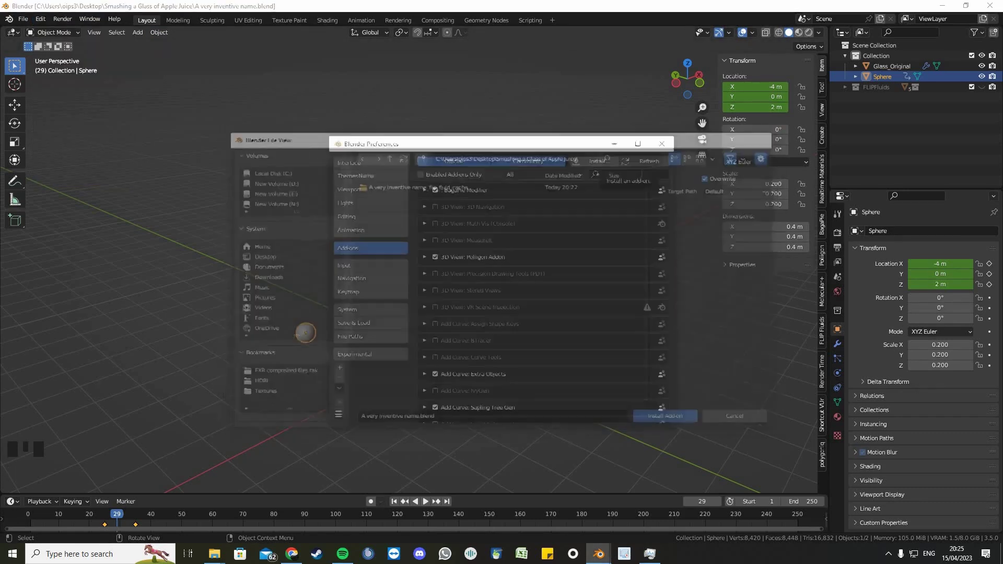
pyautogui.click(641, 174)
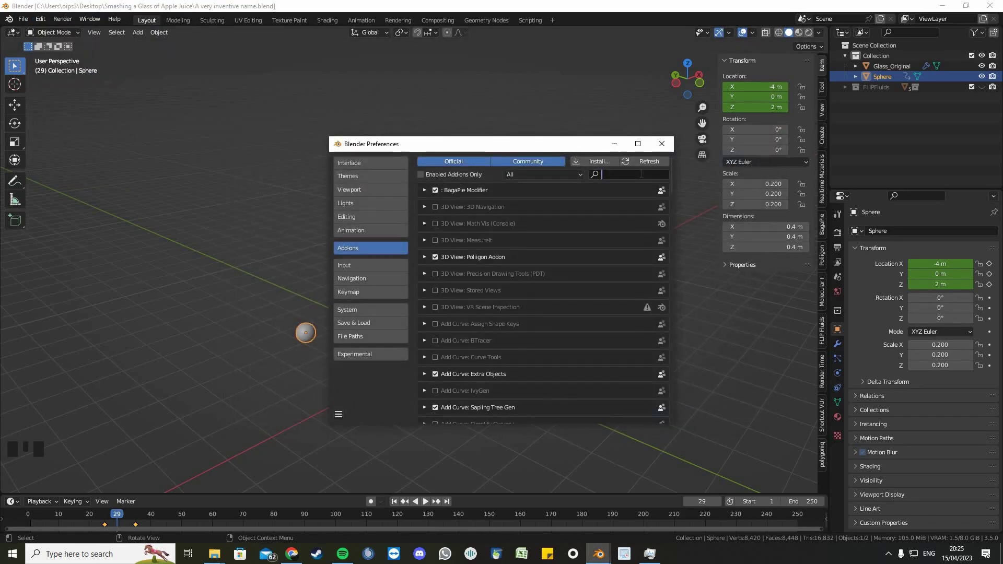
pyautogui.write('fra')
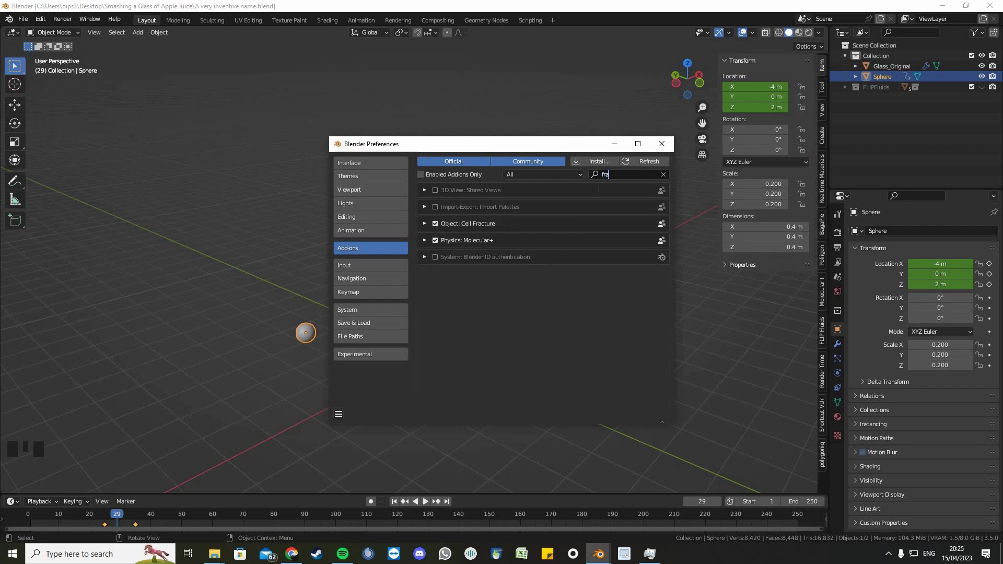
pyautogui.write('c')
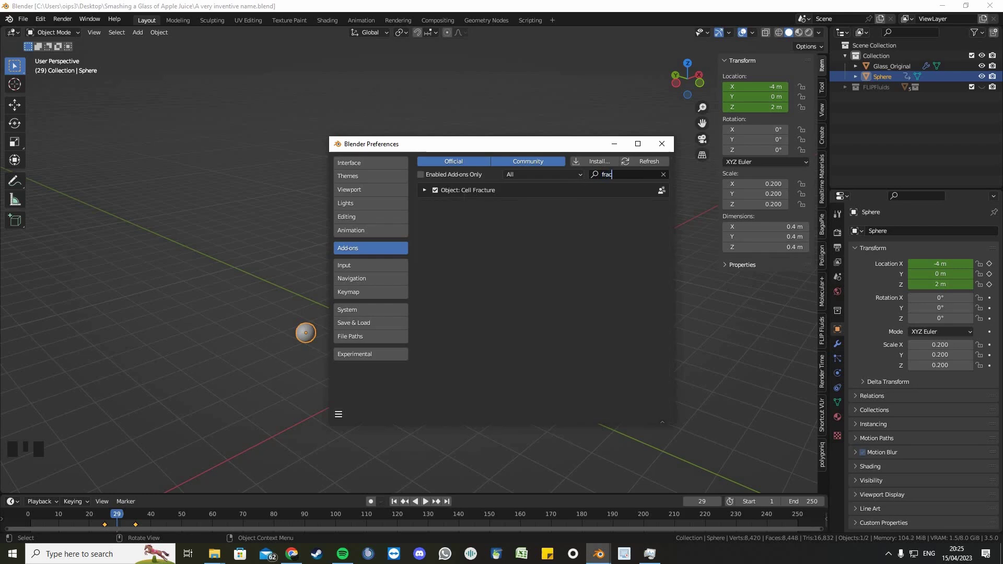
pyautogui.click(666, 147)
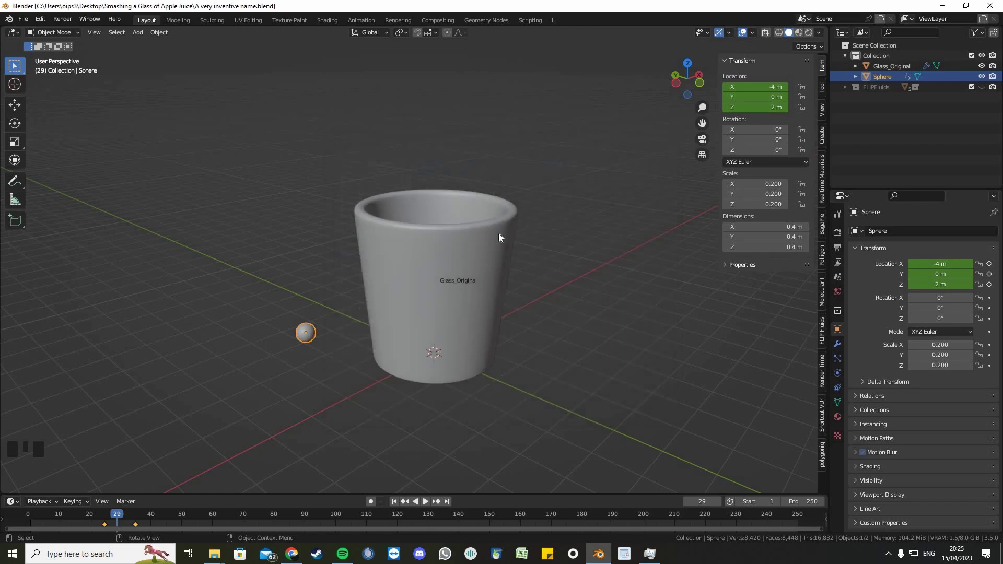
# Select the glass, view it from the side facing the sphere, and set the Annotate tool's placement to Surface
pyautogui.moveTo(500, 233); pyautogui.dragTo(402, 252, button='middle')
pyautogui.click(403, 247)
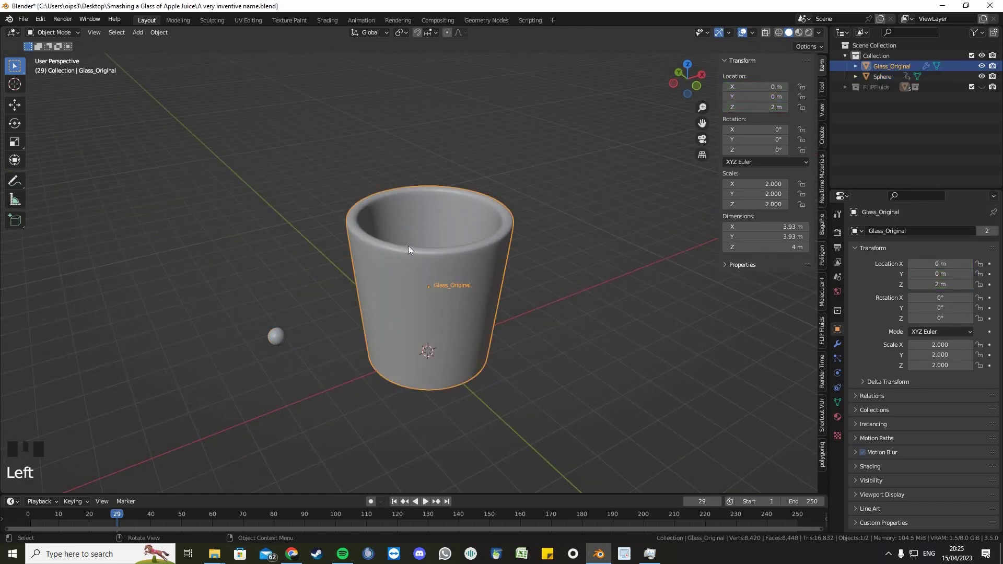
pyautogui.press('KP_1')
pyautogui.press('KP_3')
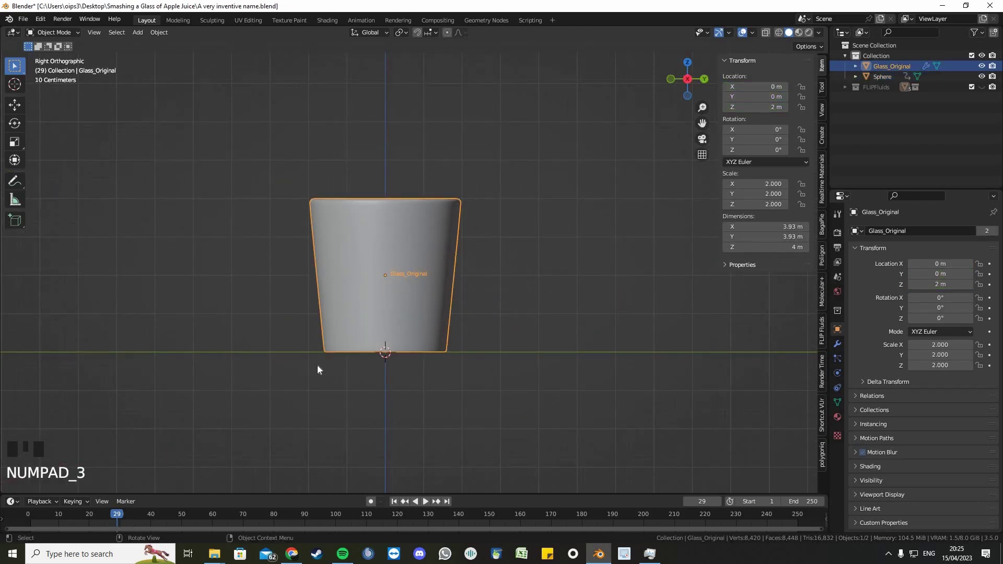
pyautogui.scroll(2, 317, 365)
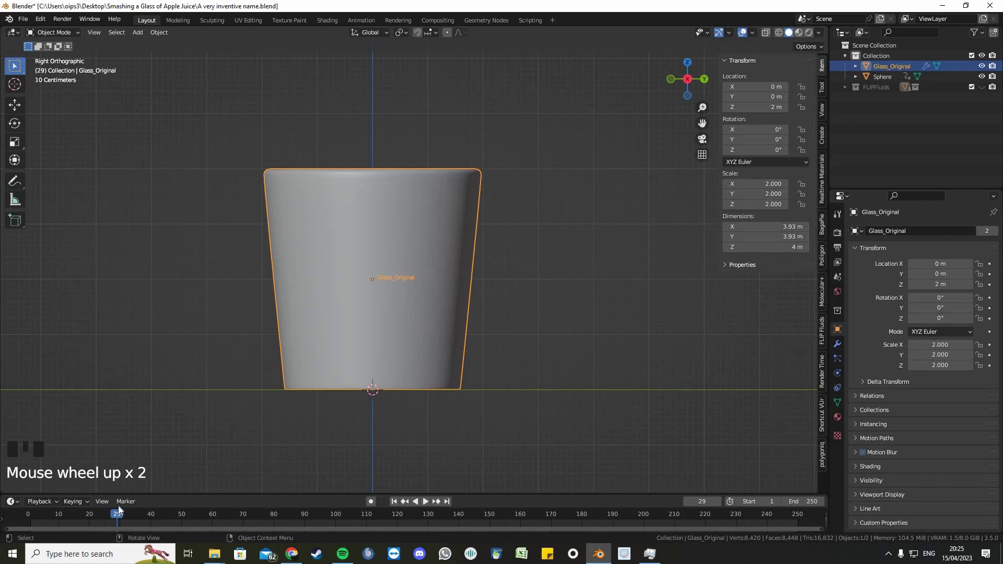
pyautogui.click(686, 80)
pyautogui.scroll(2, 470, 289)
pyautogui.keyDown('shift'); pyautogui.moveTo(495, 284); pyautogui.dragTo(461, 289, button='middle'); pyautogui.keyUp('shift')
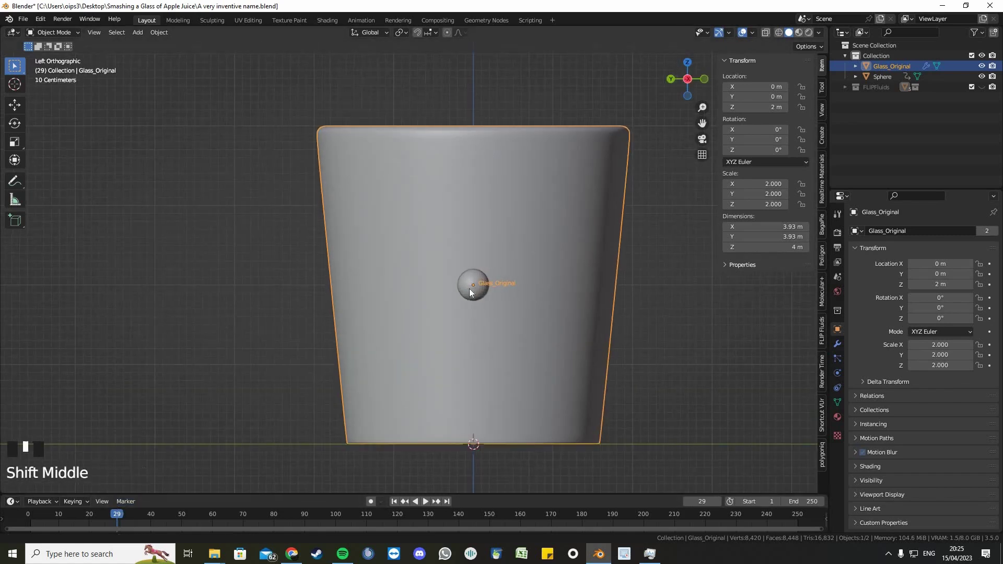
pyautogui.scroll(1, 365, 228)
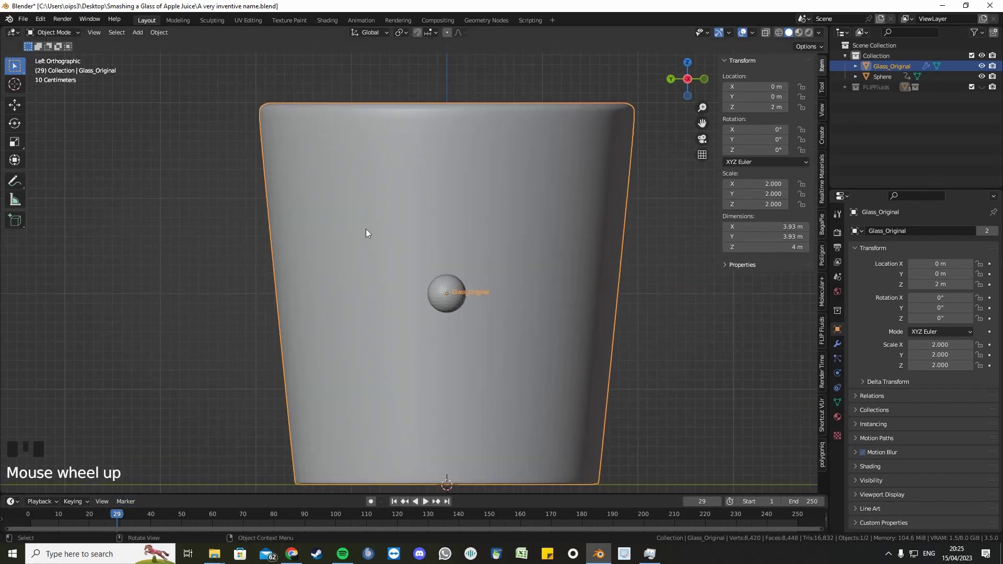
pyautogui.click(13, 182)
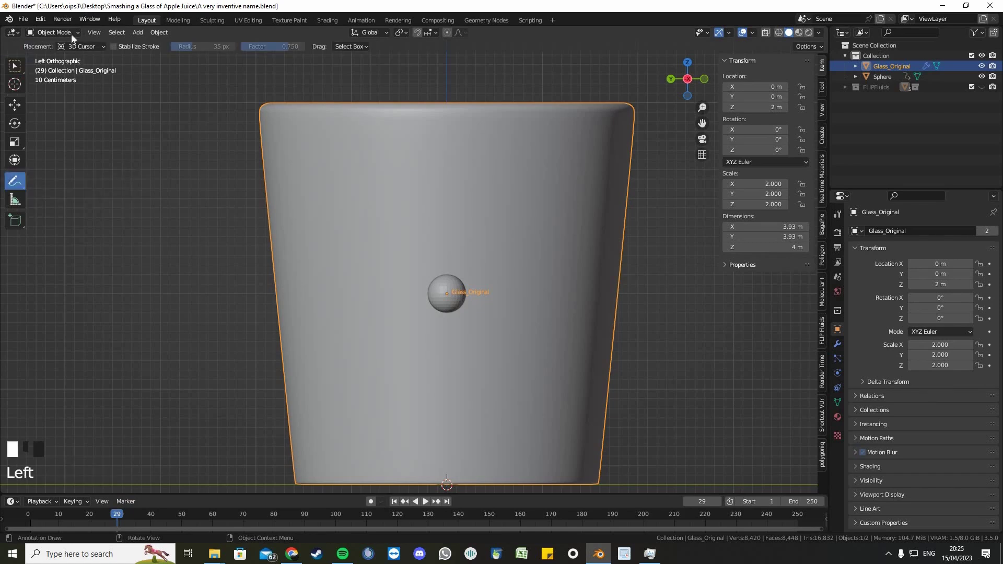
pyautogui.click(79, 47)
pyautogui.click(92, 79)
# Annotate a circle around the sphere on the glass's entry side and a matching circle on the exit side
pyautogui.click(442, 271)
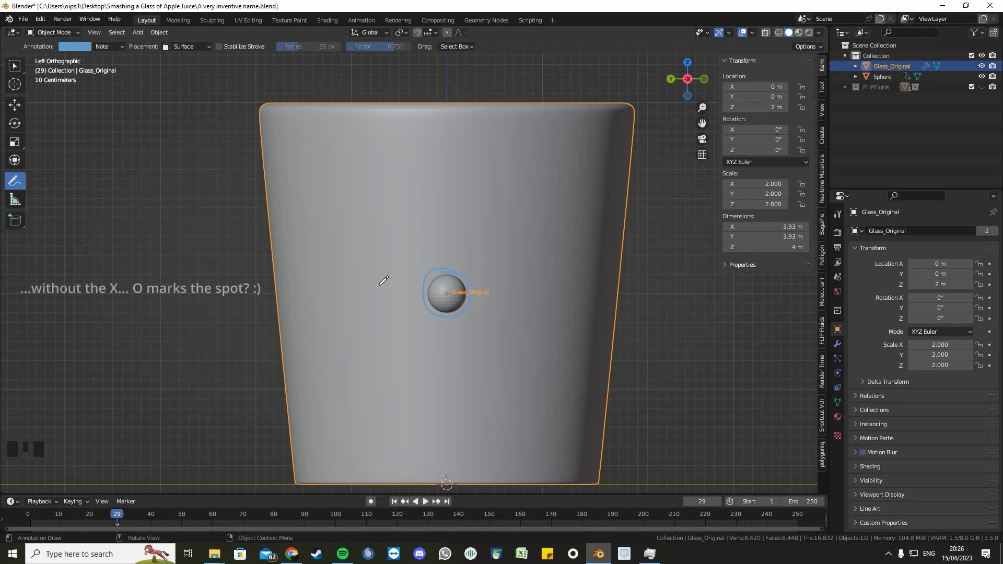
pyautogui.click(687, 79)
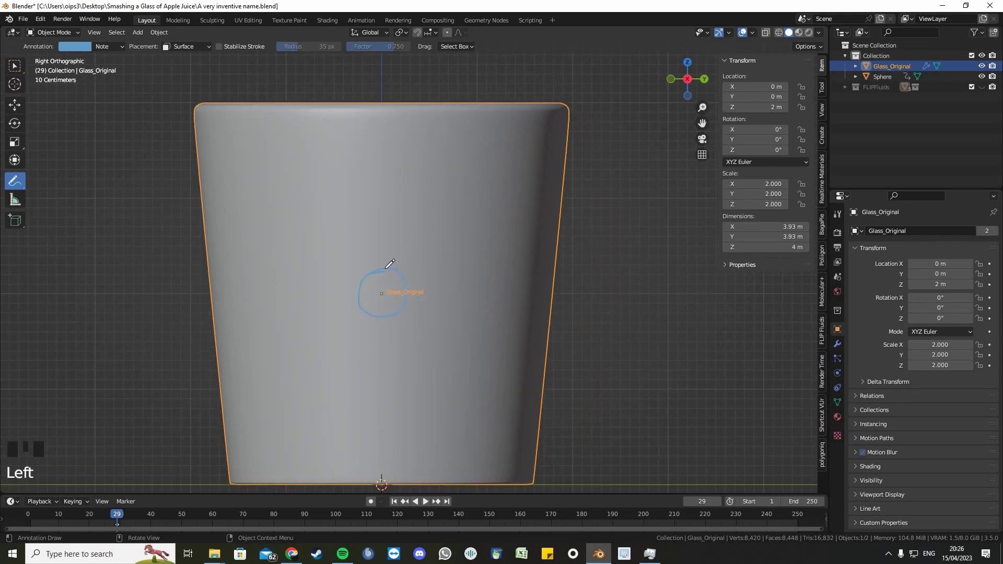
pyautogui.moveTo(390, 263); pyautogui.dragTo(368, 275)
pyautogui.moveTo(444, 291)
pyautogui.mouseDown(button='middle')
pyautogui.moveTo(521, 287)
pyautogui.moveTo(450, 291)
pyautogui.moveTo(459, 282)
pyautogui.mouseUp(button='middle')
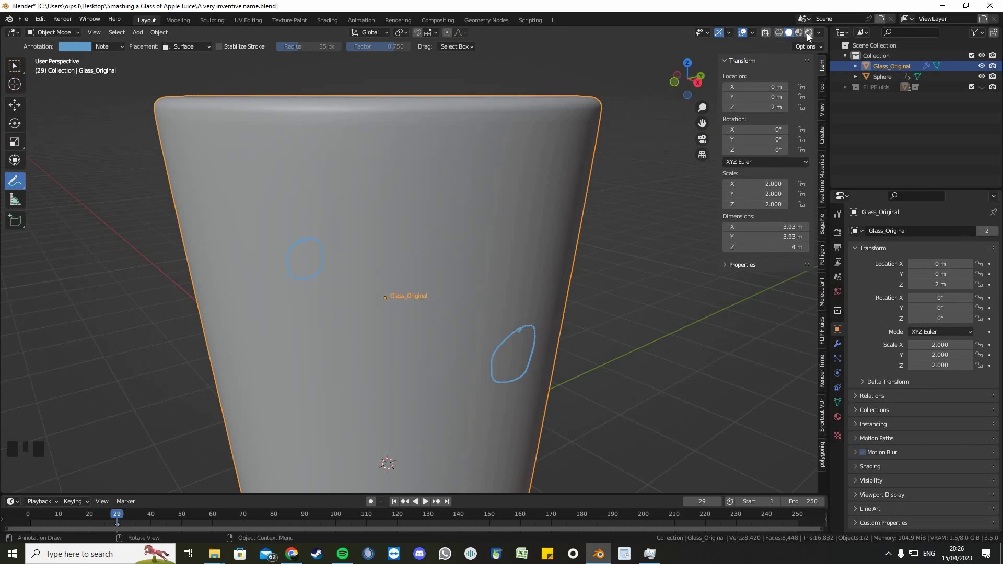
# Hide the sphere and annotate long crack lines radiating from the impact circle to the edges of the glass's entry side
pyautogui.click(696, 82)
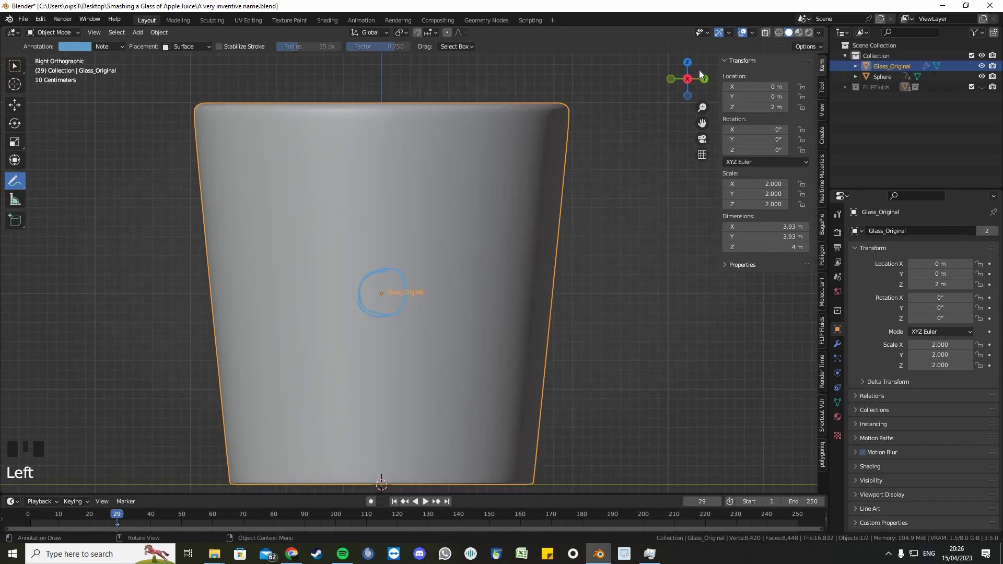
pyautogui.click(690, 82)
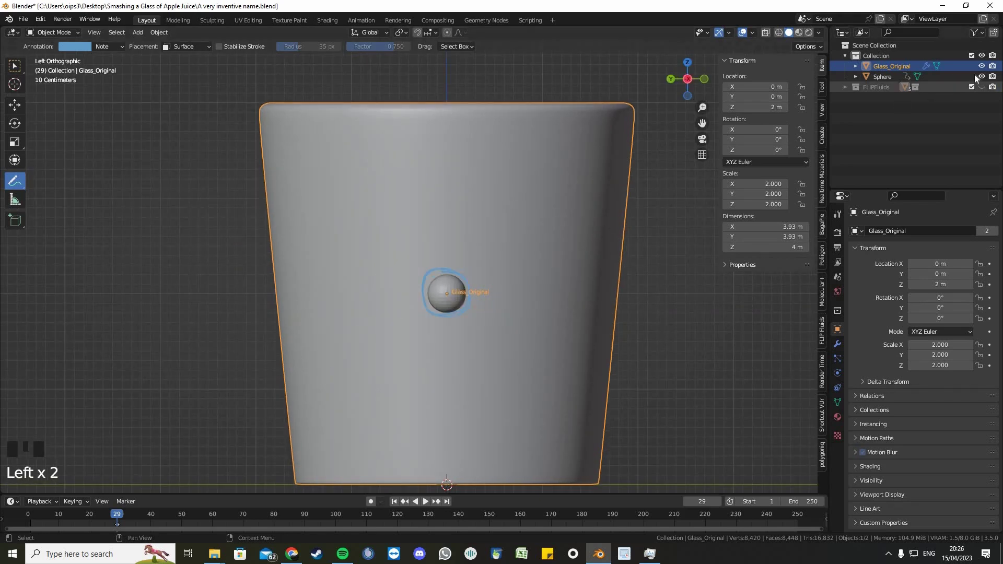
pyautogui.click(981, 77)
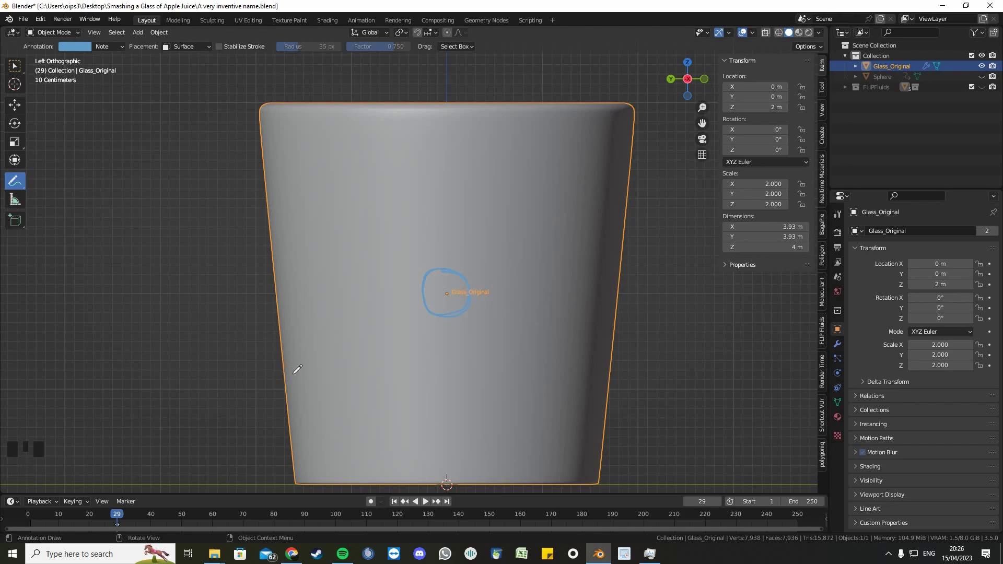
pyautogui.moveTo(284, 374); pyautogui.dragTo(296, 373)
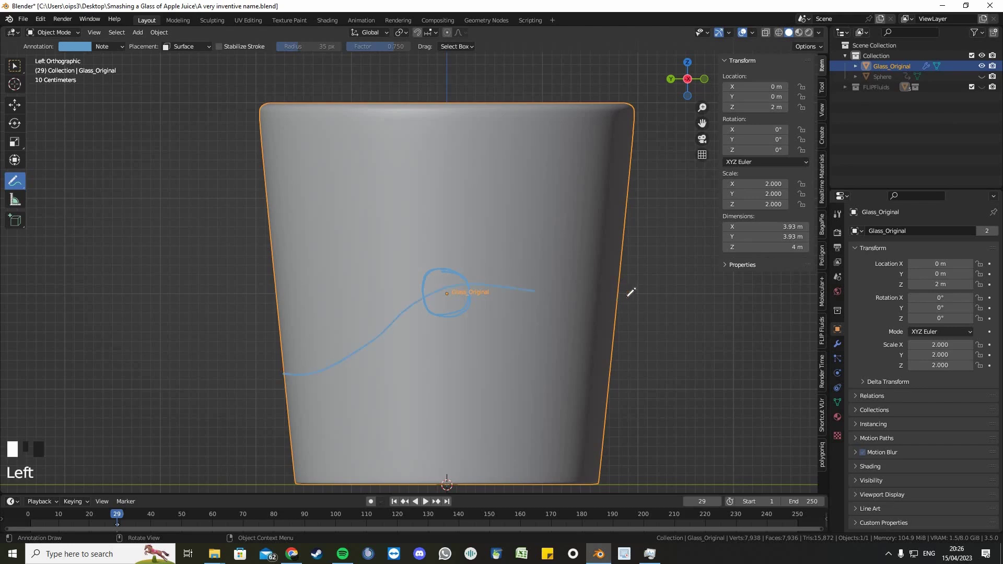
pyautogui.moveTo(627, 296); pyautogui.dragTo(627, 297)
pyautogui.moveTo(611, 385); pyautogui.dragTo(551, 371)
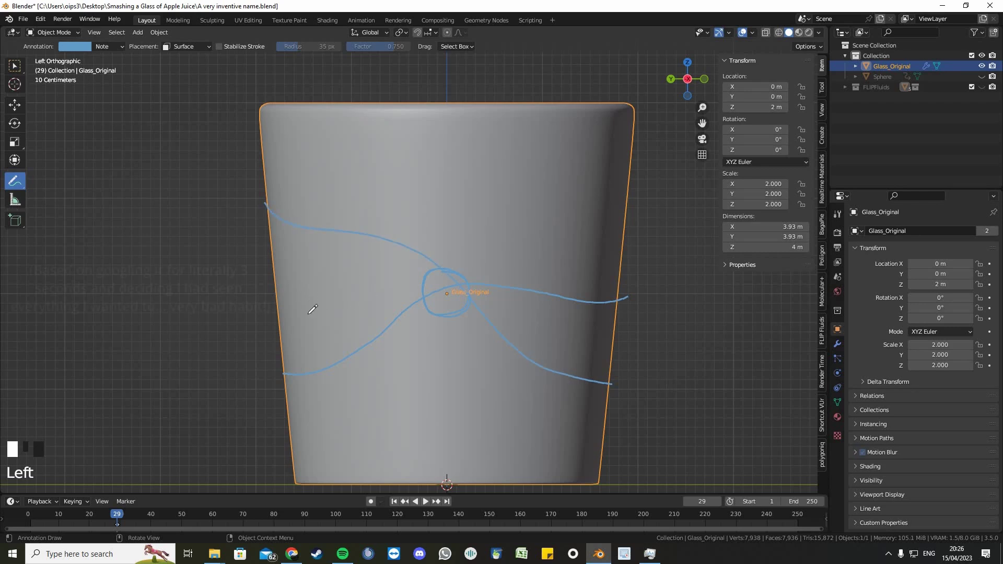
pyautogui.moveTo(374, 392); pyautogui.dragTo(291, 459)
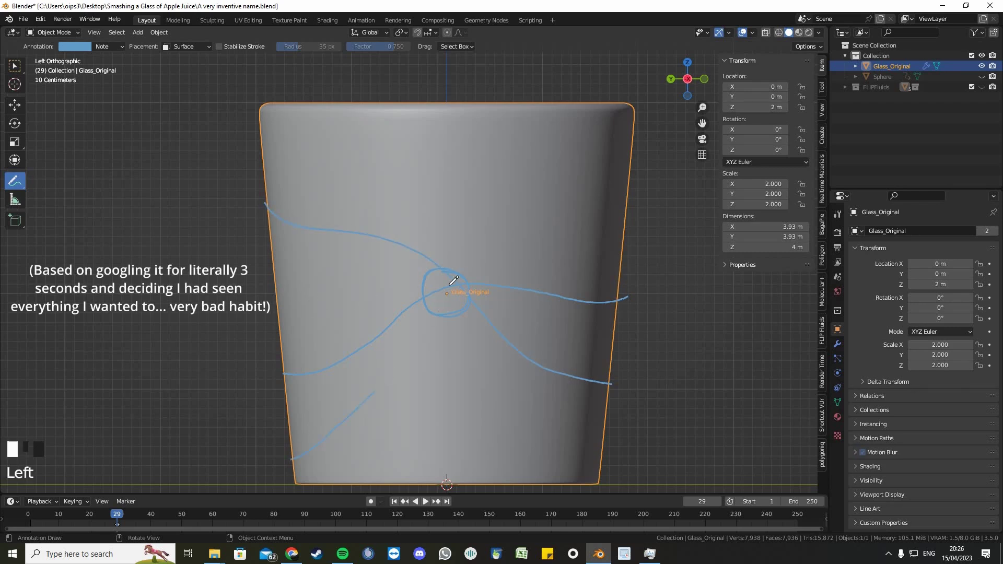
pyautogui.moveTo(639, 182); pyautogui.dragTo(454, 284)
pyautogui.click(538, 485)
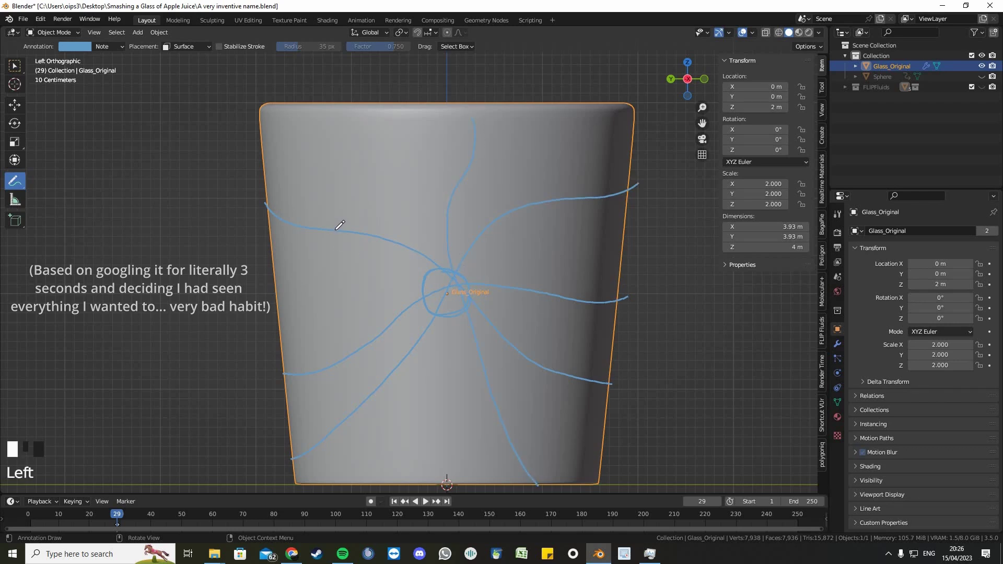
# Add branching cracks off the radial lines and concentric rings around the impact circle on the entry side
pyautogui.moveTo(330, 230); pyautogui.dragTo(302, 241)
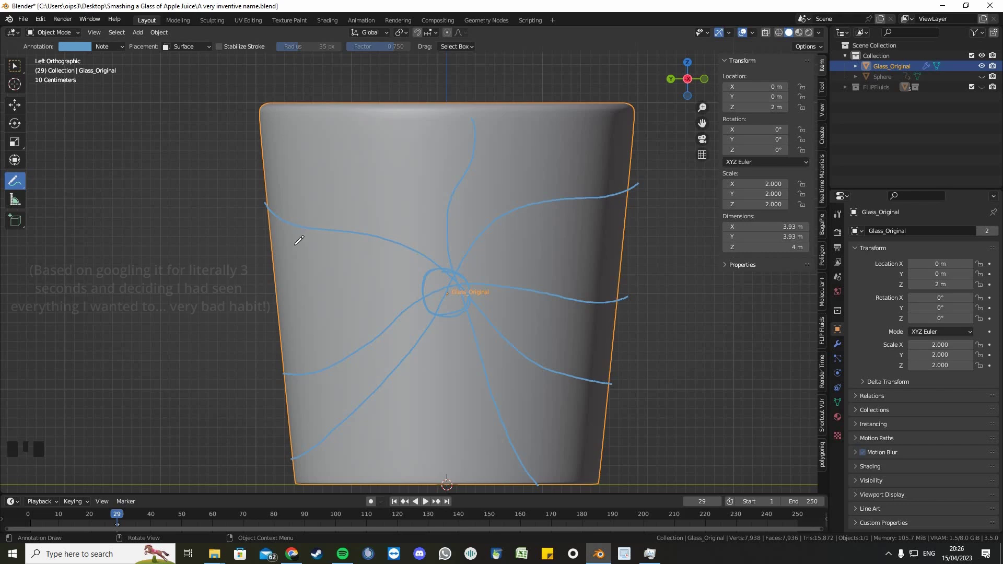
pyautogui.click(380, 336)
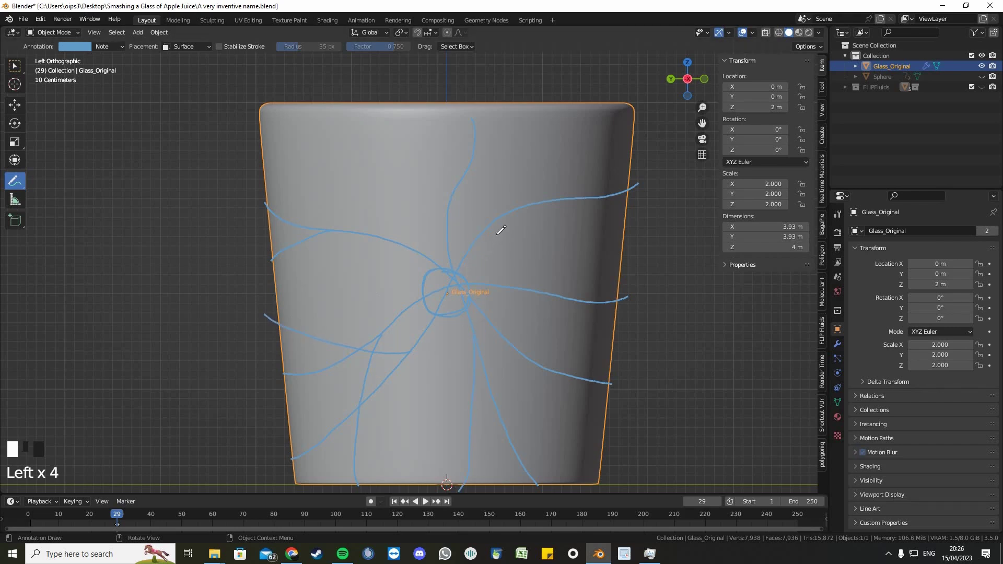
pyautogui.moveTo(559, 131); pyautogui.dragTo(515, 209)
pyautogui.moveTo(616, 338); pyautogui.dragTo(542, 294)
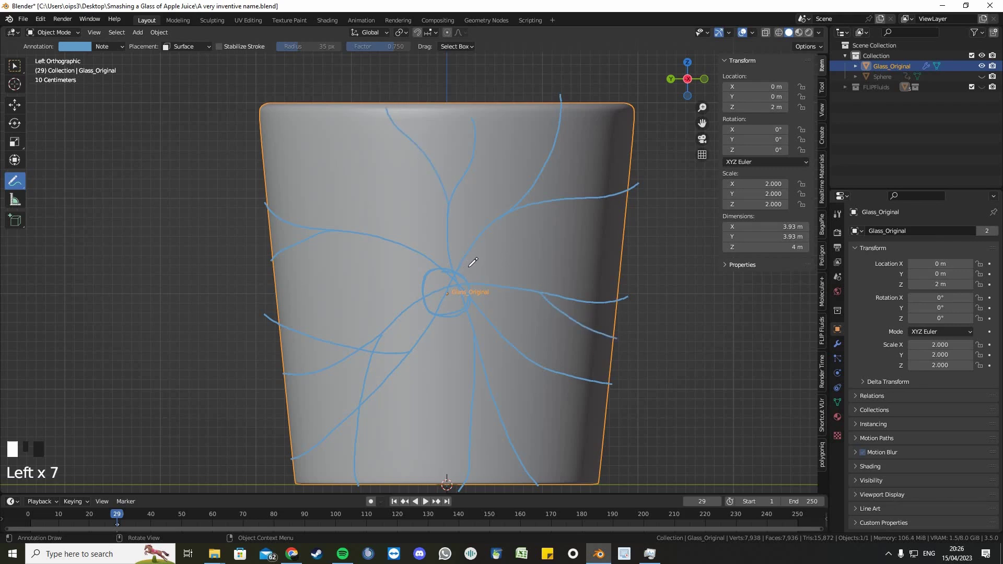
pyautogui.moveTo(464, 261)
pyautogui.mouseDown()
pyautogui.moveTo(470, 319)
pyautogui.moveTo(453, 256)
pyautogui.mouseUp()
pyautogui.moveTo(450, 241)
pyautogui.mouseDown()
pyautogui.moveTo(407, 323)
pyautogui.moveTo(432, 239)
pyautogui.moveTo(511, 283)
pyautogui.mouseUp()
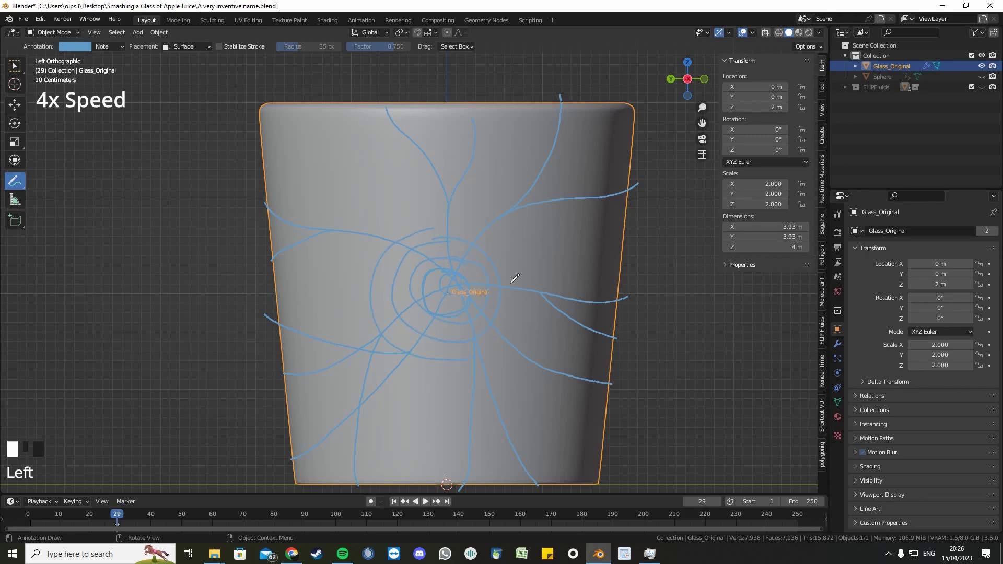
# On the glass's exit side, annotate concentric rings around the circle and crack lines radiating out to the edges
pyautogui.click(687, 79)
pyautogui.moveTo(376, 305); pyautogui.dragTo(377, 252)
pyautogui.moveTo(389, 254)
pyautogui.mouseDown()
pyautogui.moveTo(337, 291)
pyautogui.moveTo(335, 235)
pyautogui.moveTo(445, 277)
pyautogui.mouseUp()
pyautogui.moveTo(380, 287)
pyautogui.mouseDown()
pyautogui.moveTo(263, 252)
pyautogui.moveTo(204, 246)
pyautogui.mouseUp()
pyautogui.moveTo(413, 299)
pyautogui.mouseDown()
pyautogui.moveTo(560, 305)
pyautogui.moveTo(546, 390)
pyautogui.mouseUp()
pyautogui.moveTo(267, 249); pyautogui.dragTo(206, 206)
pyautogui.moveTo(377, 271); pyautogui.dragTo(324, 114)
pyautogui.moveTo(385, 316); pyautogui.dragTo(342, 487)
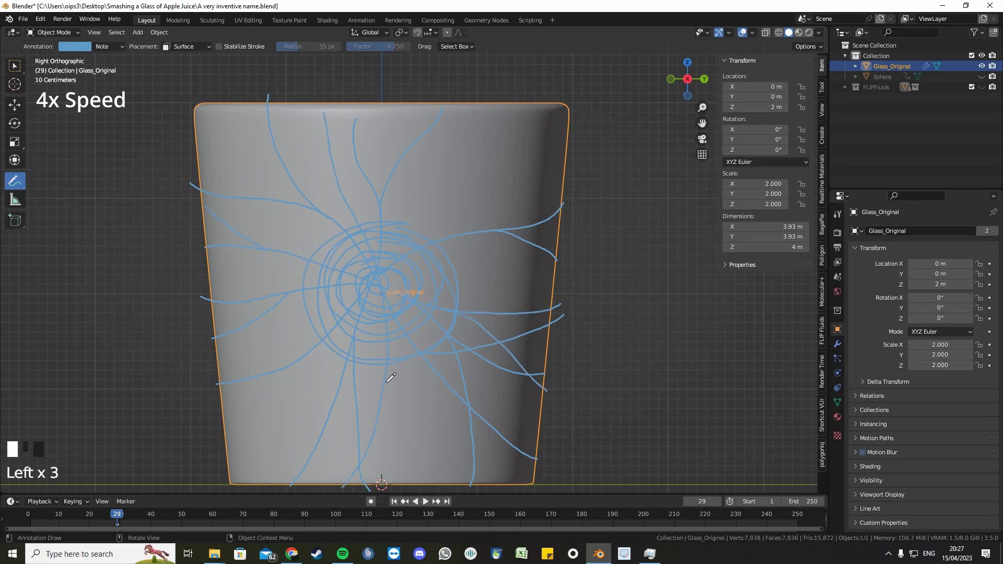
# Extend the annotated cracks around the glass's curved sides, between the entry and exit patterns and up to the rim
pyautogui.scroll(-2, 535, 327)
pyautogui.moveTo(445, 256)
pyautogui.mouseDown(button='middle')
pyautogui.moveTo(536, 328)
pyautogui.moveTo(509, 298)
pyautogui.mouseUp(button='middle')
pyautogui.moveTo(474, 308)
pyautogui.mouseDown()
pyautogui.moveTo(419, 412)
pyautogui.moveTo(355, 468)
pyautogui.mouseUp()
pyautogui.moveTo(433, 402); pyautogui.dragTo(407, 468)
pyautogui.moveTo(405, 355); pyautogui.dragTo(345, 382, button='middle')
pyautogui.moveTo(453, 172)
pyautogui.mouseDown()
pyautogui.moveTo(472, 286)
pyautogui.moveTo(479, 262)
pyautogui.mouseUp()
pyautogui.moveTo(480, 279)
pyautogui.mouseDown(button='middle')
pyautogui.moveTo(492, 260)
pyautogui.moveTo(546, 268)
pyautogui.mouseUp(button='middle')
pyautogui.moveTo(340, 136); pyautogui.dragTo(438, 267)
pyautogui.moveTo(399, 154); pyautogui.dragTo(408, 206)
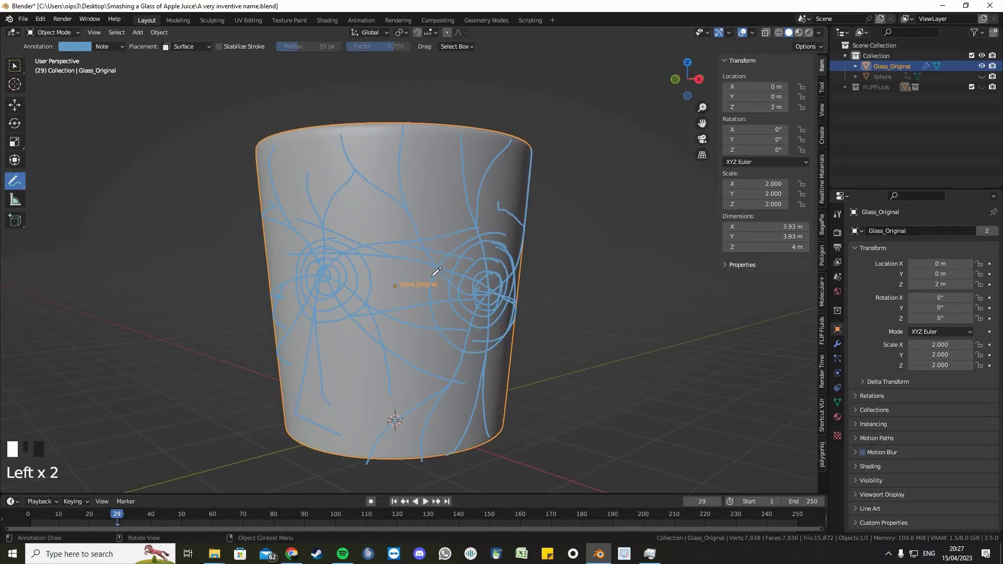
# Add one more crack line across the glass's side, inspect the pattern all around, and return to the Select Box tool
pyautogui.scroll(-3, 432, 276)
pyautogui.moveTo(432, 276); pyautogui.dragTo(406, 281, button='middle')
pyautogui.moveTo(380, 308); pyautogui.dragTo(340, 303)
pyautogui.moveTo(340, 303)
pyautogui.mouseDown(button='middle')
pyautogui.moveTo(364, 298)
pyautogui.moveTo(262, 306)
pyautogui.moveTo(412, 306)
pyautogui.moveTo(411, 327)
pyautogui.mouseUp(button='middle')
pyautogui.scroll(3, 324, 301)
pyautogui.scroll(-1, 436, 329)
pyautogui.moveTo(76, 116); pyautogui.dragTo(99, 116, button='middle')
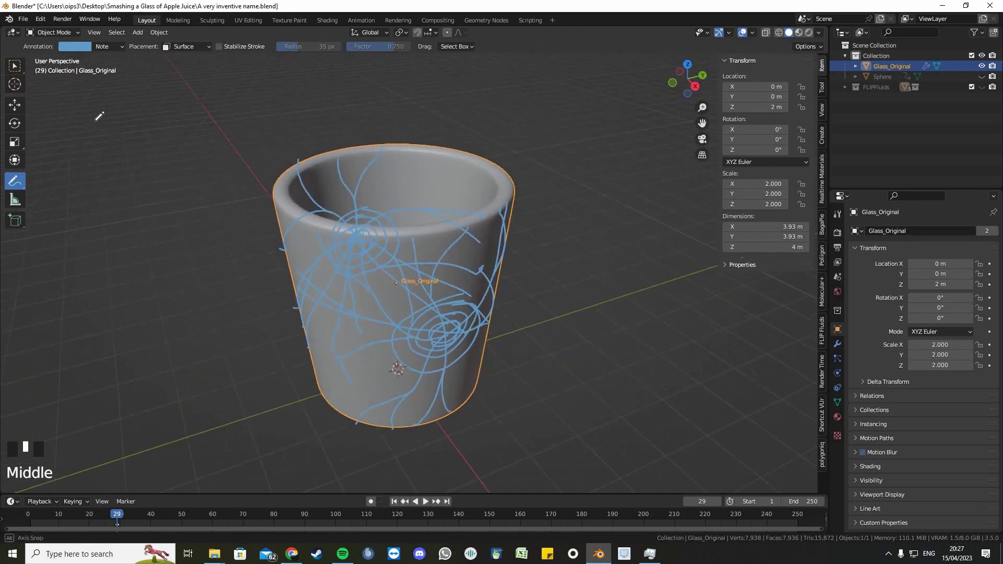
pyautogui.click(110, 49)
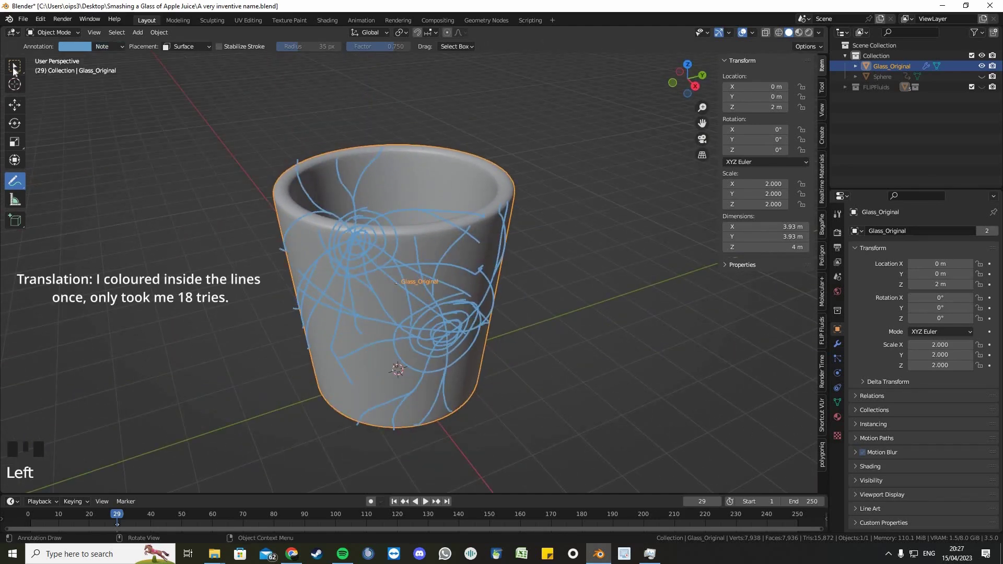
pyautogui.click(15, 66)
# Cell-fracture Glass_Original using the Annotation Pencil as the point source with a source limit of 150
pyautogui.moveTo(134, 53); pyautogui.dragTo(233, 53, button='middle')
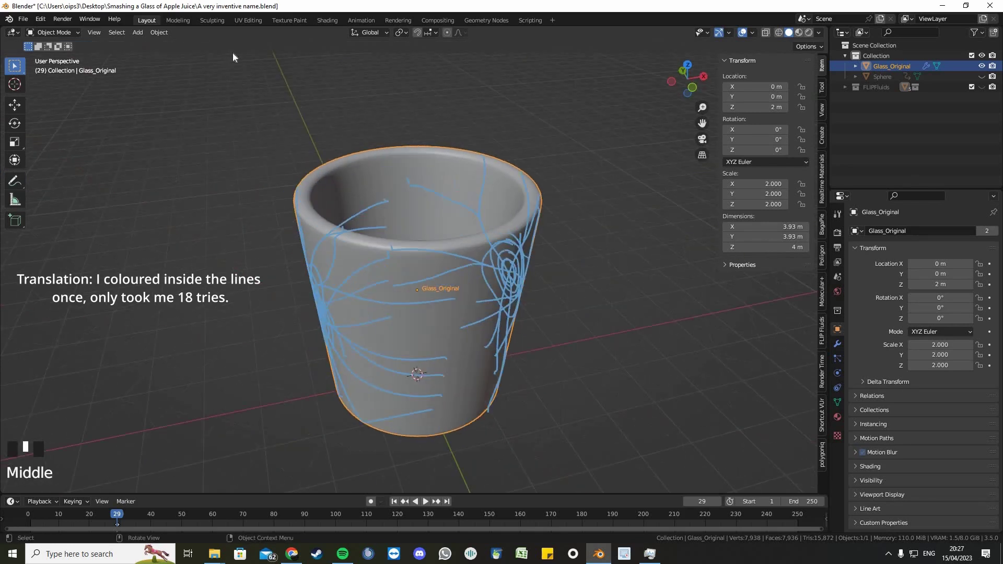
pyautogui.click(155, 33)
pyautogui.moveTo(217, 325)
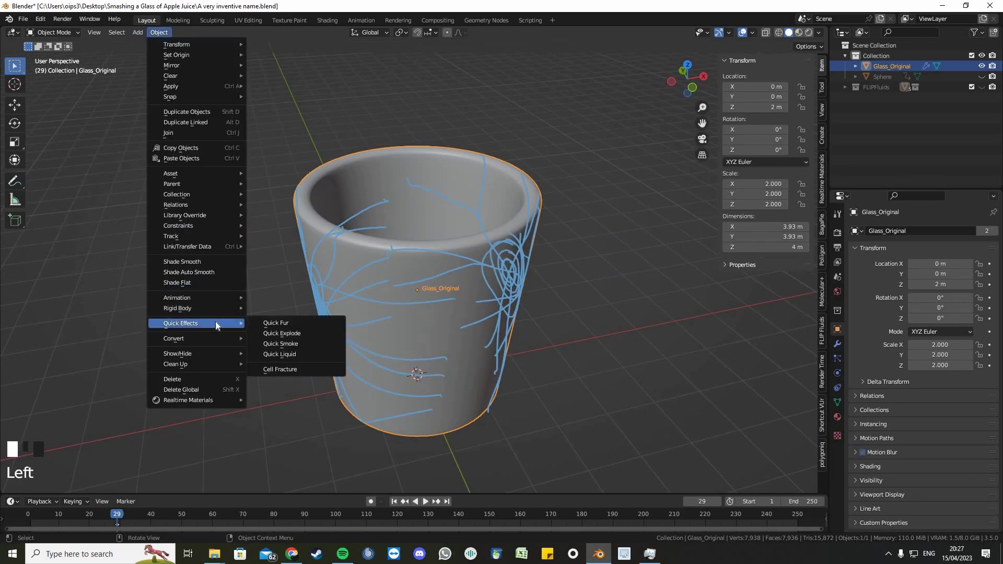
pyautogui.click(286, 370)
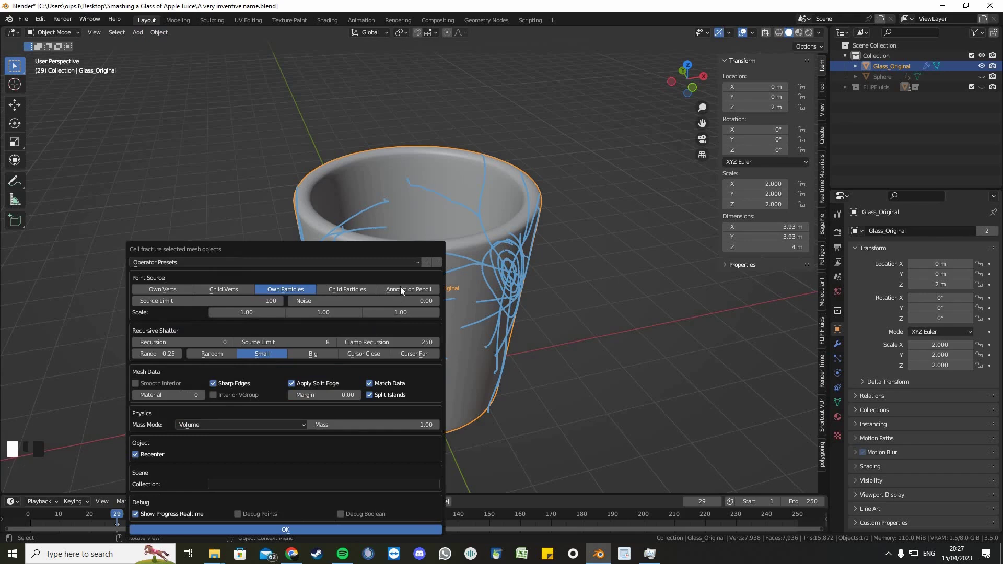
pyautogui.click(401, 290)
pyautogui.click(269, 301)
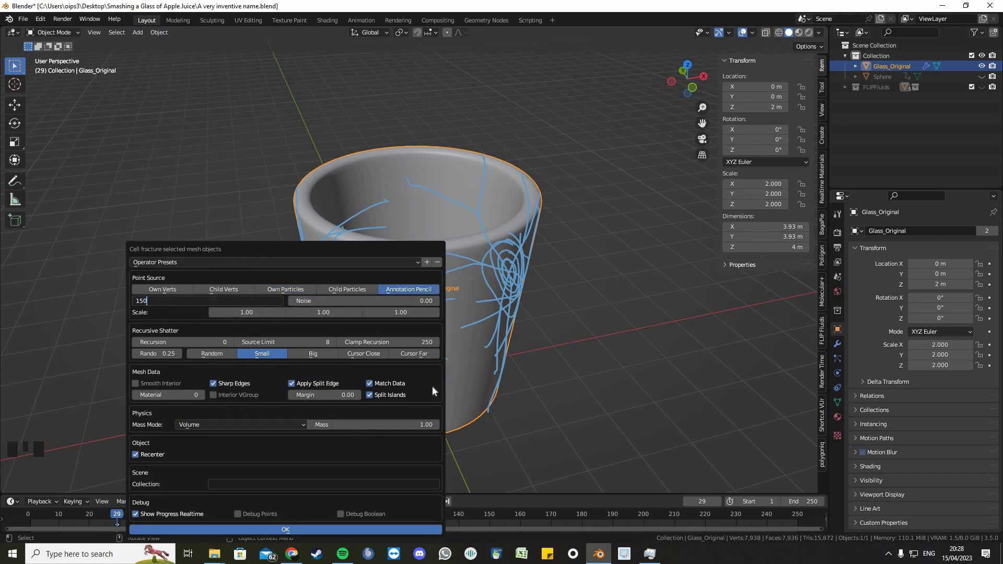
pyautogui.press('Return')
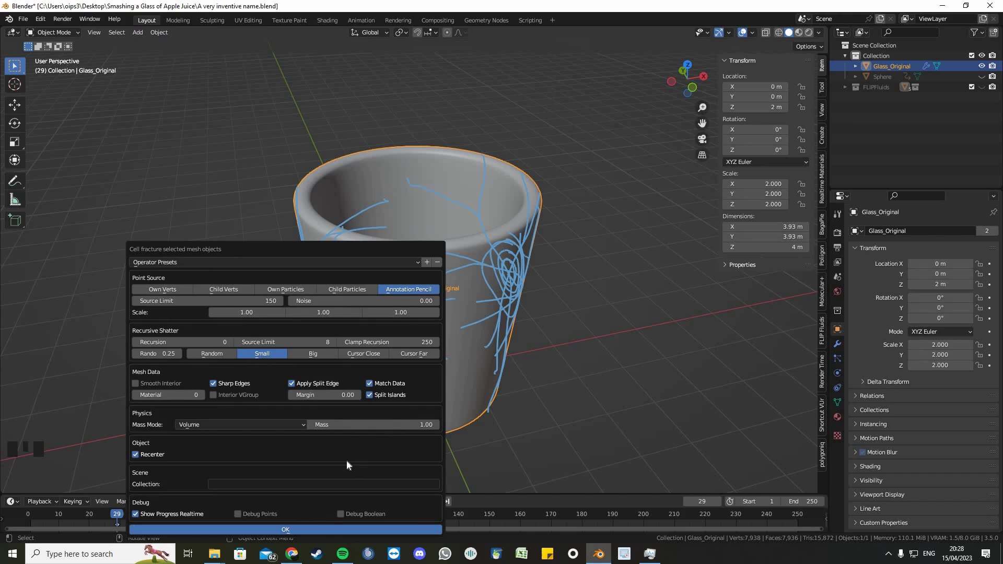
pyautogui.click(312, 528)
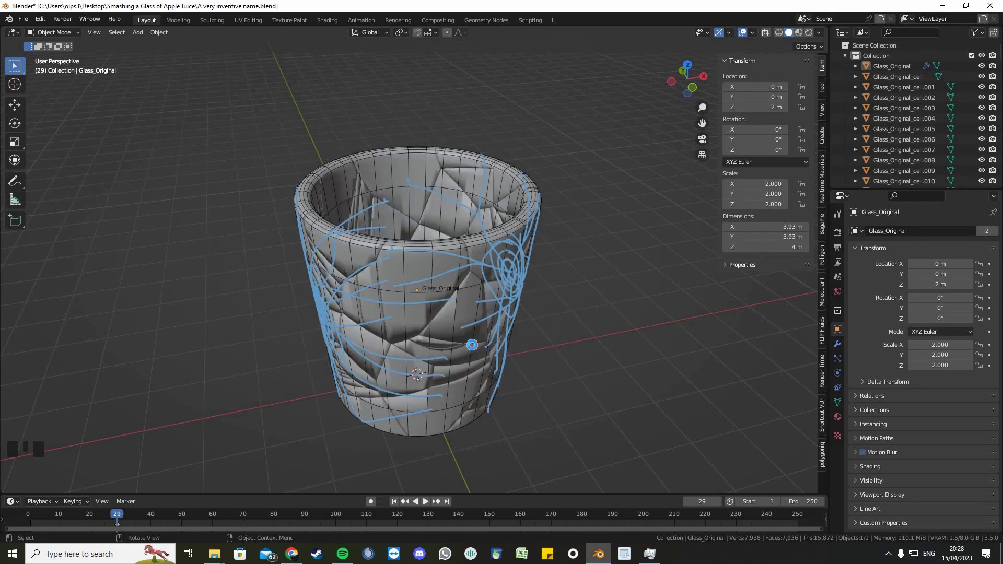
# Apply the Subdivision modifier on Glass_Original
pyautogui.scroll(-2, 472, 345)
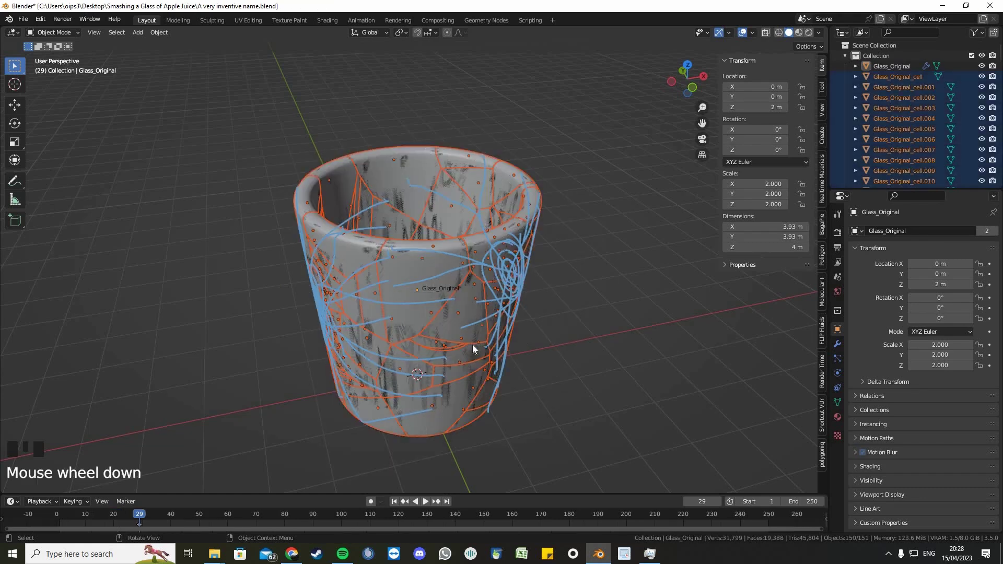
pyautogui.moveTo(453, 344); pyautogui.dragTo(838, 340, button='middle')
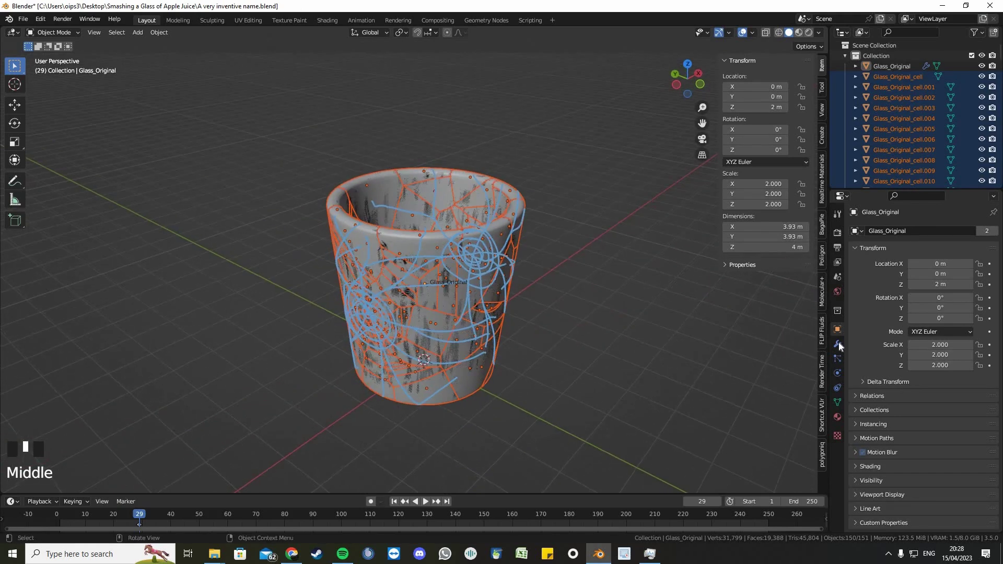
pyautogui.click(837, 343)
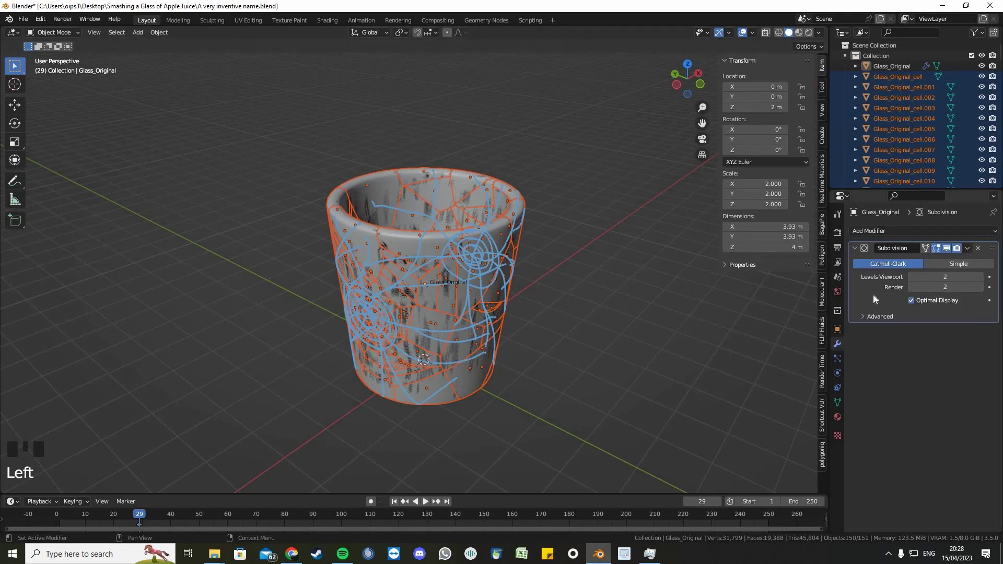
pyautogui.hotkey('ctrl', 'a')
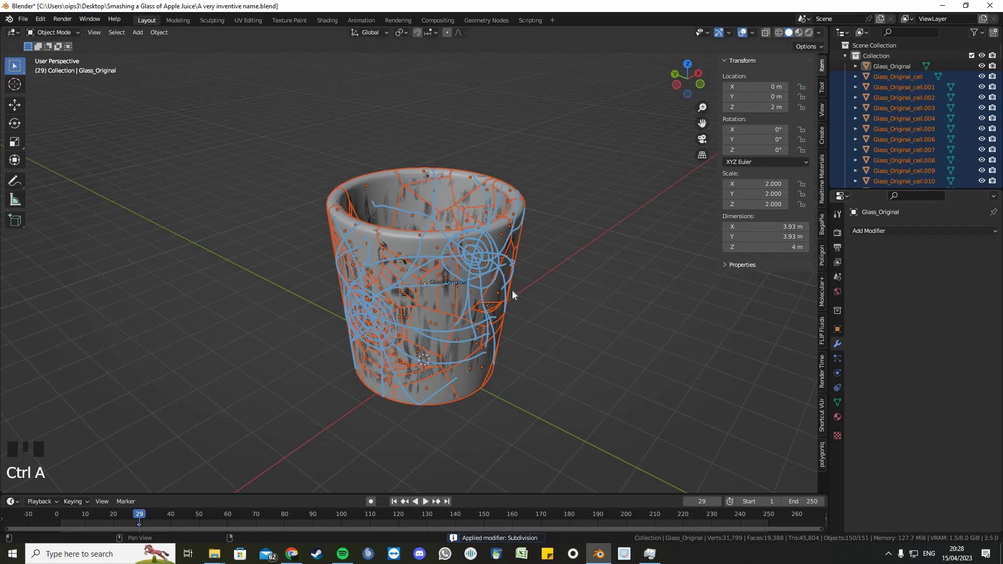
# Remove the annotation layer holding the crack drawings and return to the Select Box tool
pyautogui.scroll(5, 510, 292)
pyautogui.moveTo(523, 282); pyautogui.dragTo(457, 292, button='middle')
pyautogui.scroll(-2, 456, 293)
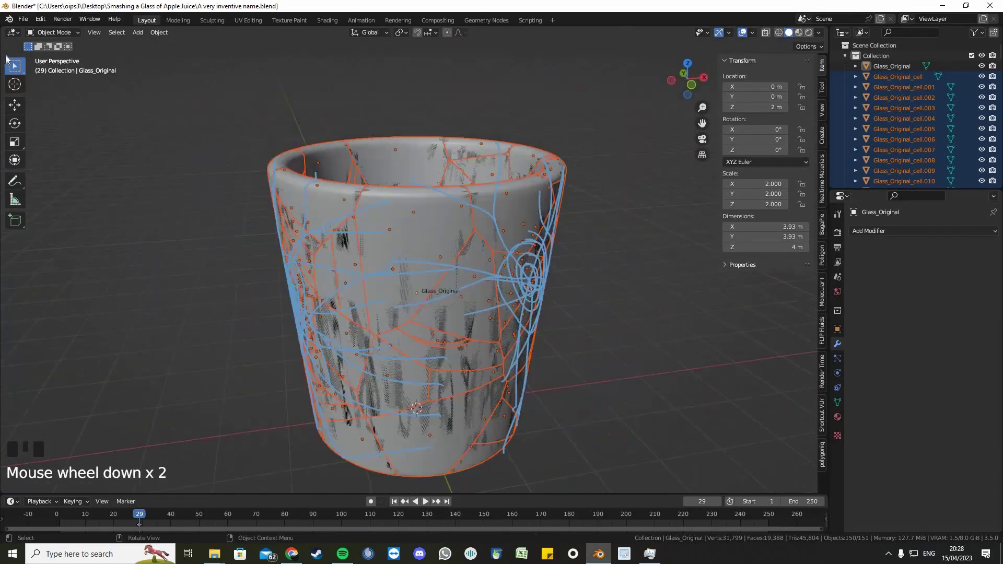
pyautogui.click(10, 184)
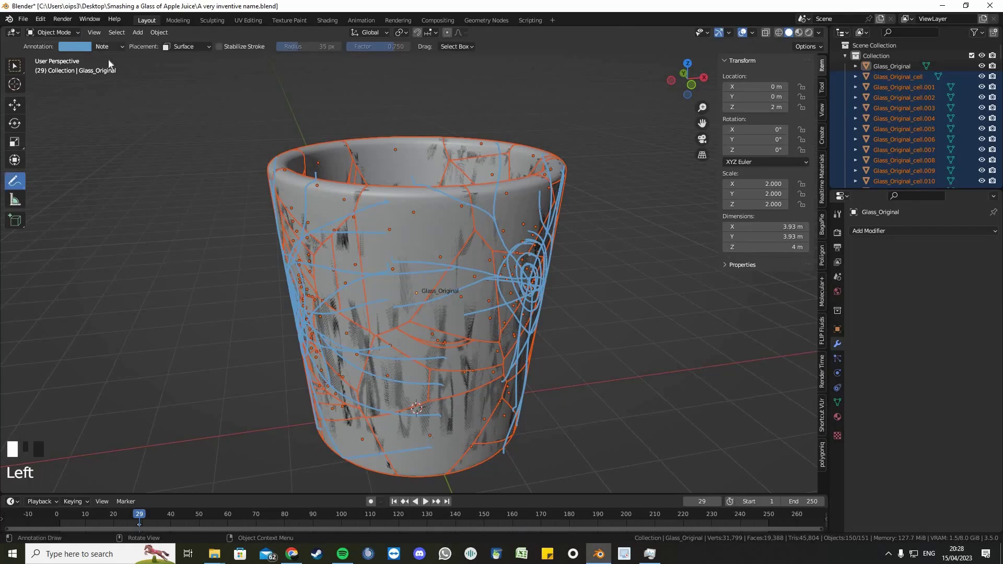
pyautogui.click(107, 47)
pyautogui.click(175, 90)
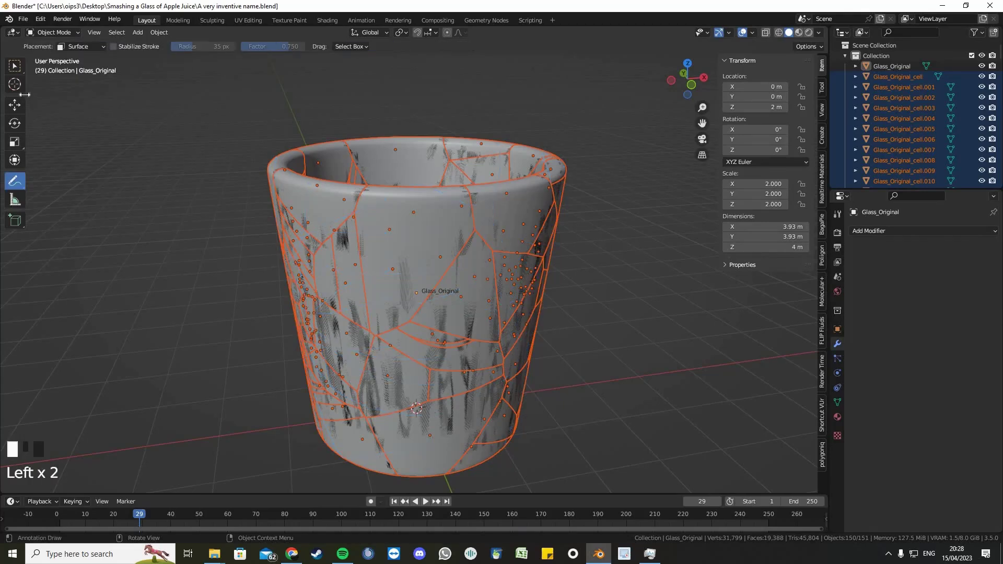
pyautogui.click(14, 65)
pyautogui.moveTo(218, 240)
pyautogui.mouseDown(button='middle')
pyautogui.moveTo(271, 223)
pyautogui.moveTo(253, 224)
pyautogui.moveTo(368, 208)
pyautogui.mouseUp(button='middle')
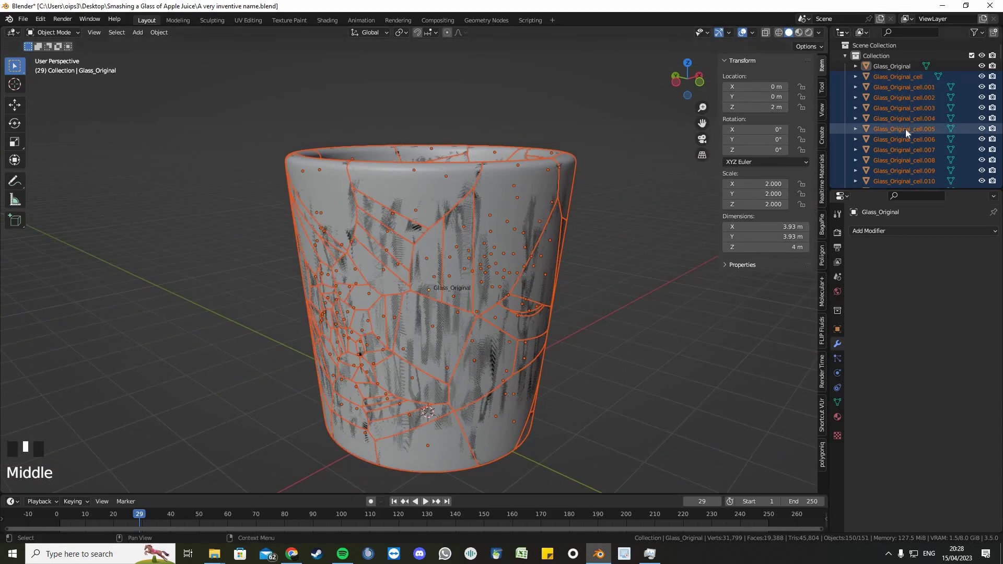
# Move the selected fracture cells into a new collection named Fractured Glass and collapse it in the outliner
pyautogui.press('m')
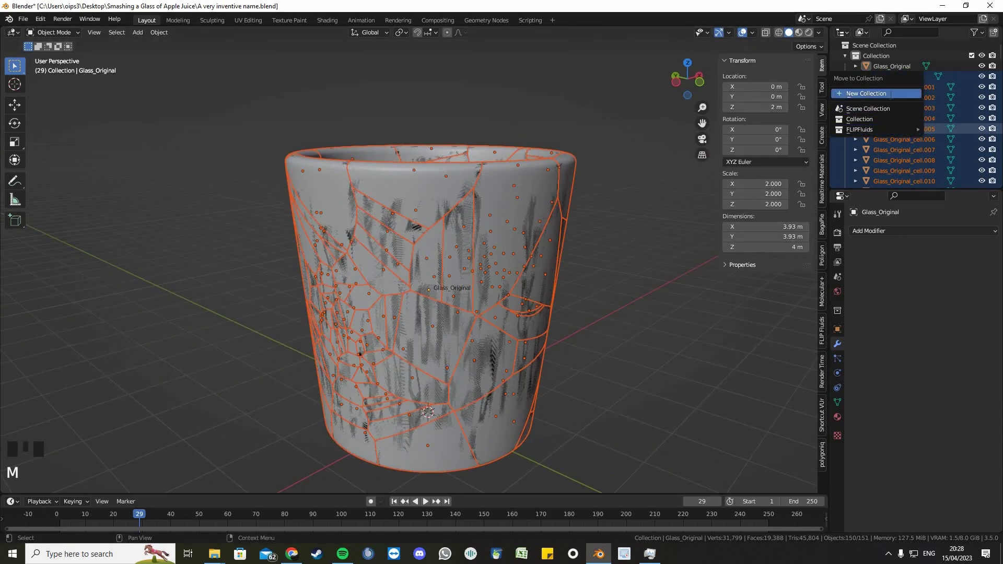
pyautogui.click(889, 95)
pyautogui.write('Fra')
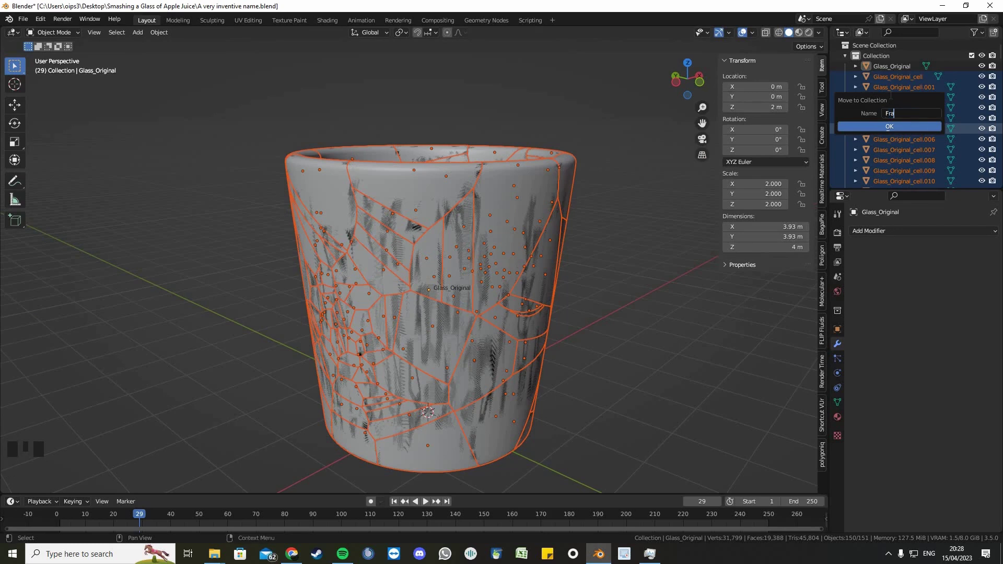
pyautogui.write('ctured Glass')
pyautogui.click(913, 130)
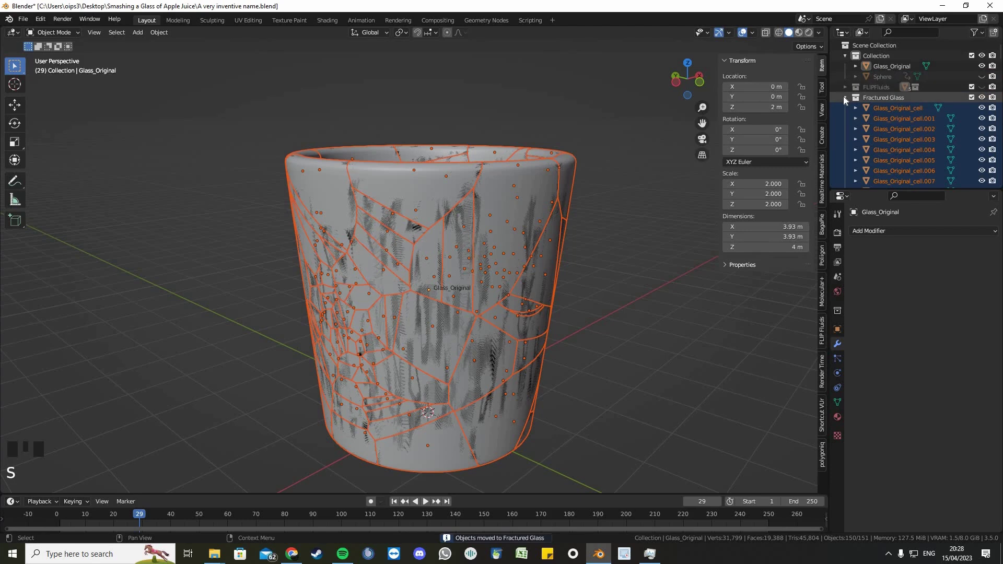
pyautogui.click(845, 98)
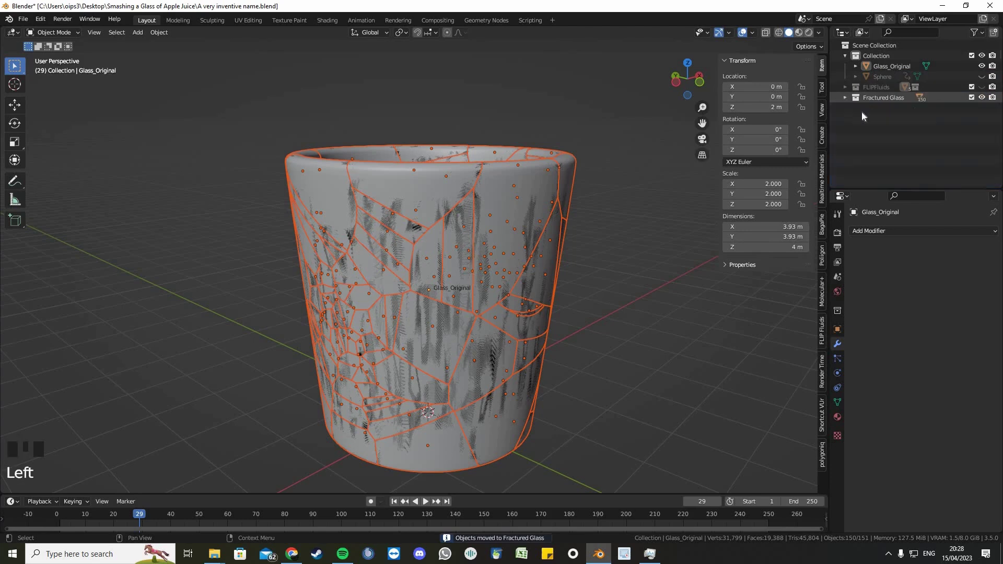
# Hide Glass_Original and unhide the Sphere in the viewport
pyautogui.click(981, 66)
pyautogui.click(982, 76)
pyautogui.moveTo(599, 271); pyautogui.dragTo(802, 152, button='middle')
pyautogui.click(981, 76)
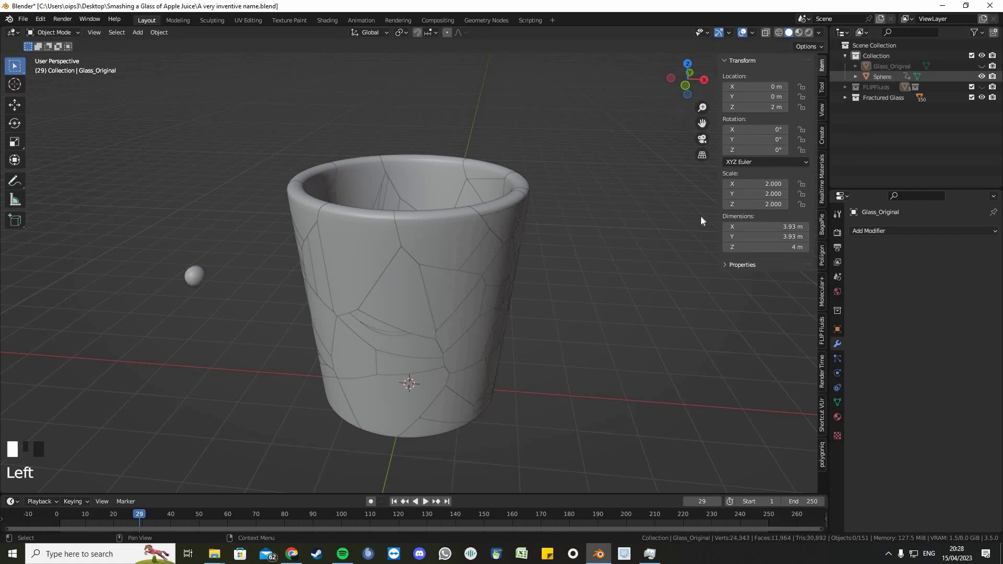
# Scrub the timeline back to frame 24 and inspect the fracture pattern on the glass
pyautogui.click(149, 512)
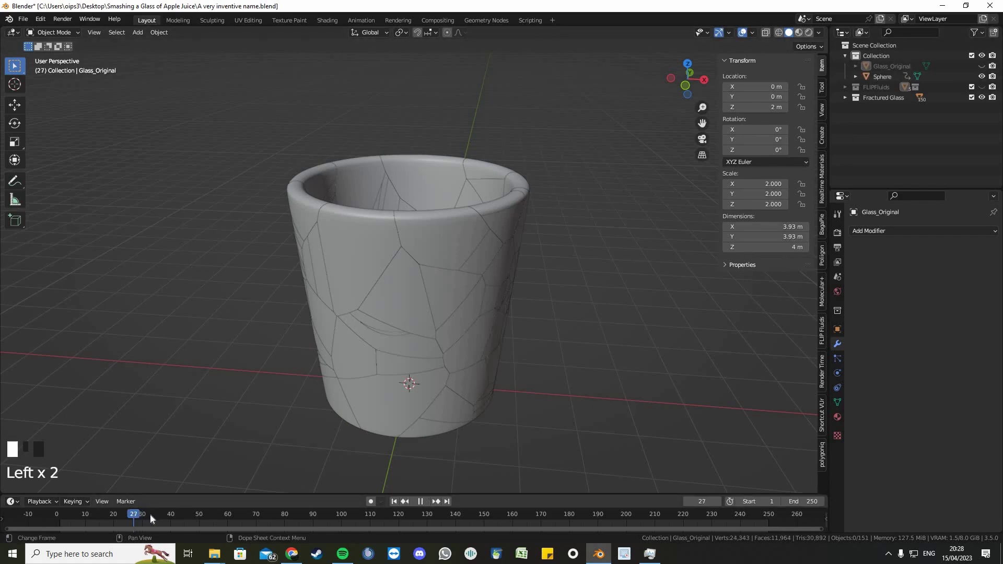
pyautogui.click(126, 510)
pyautogui.moveTo(256, 397); pyautogui.dragTo(843, 117, button='middle')
# Add an active rigid body to Glass_Original_cell in the Fractured Glass collection
pyautogui.click(845, 96)
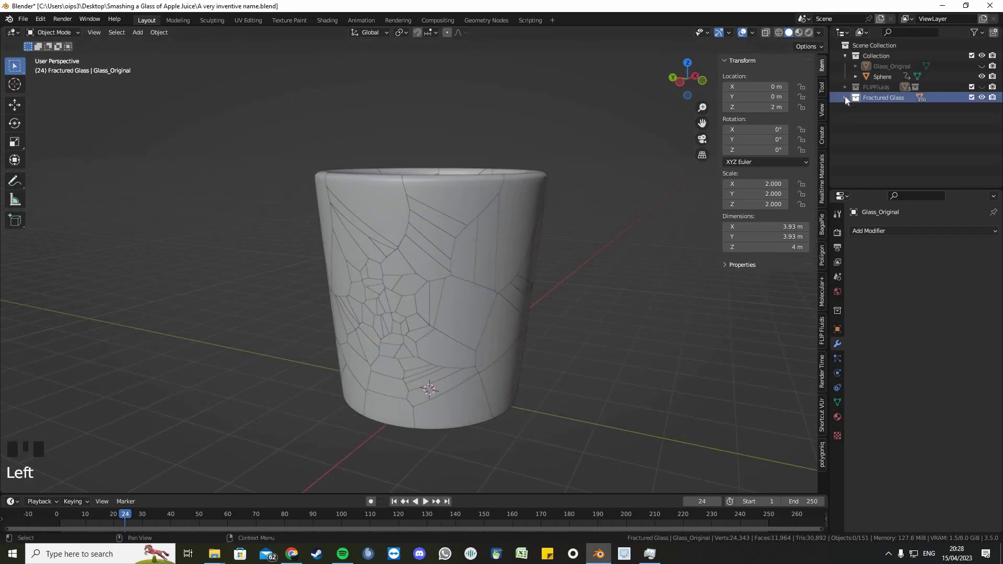
pyautogui.click(844, 96)
pyautogui.click(898, 107)
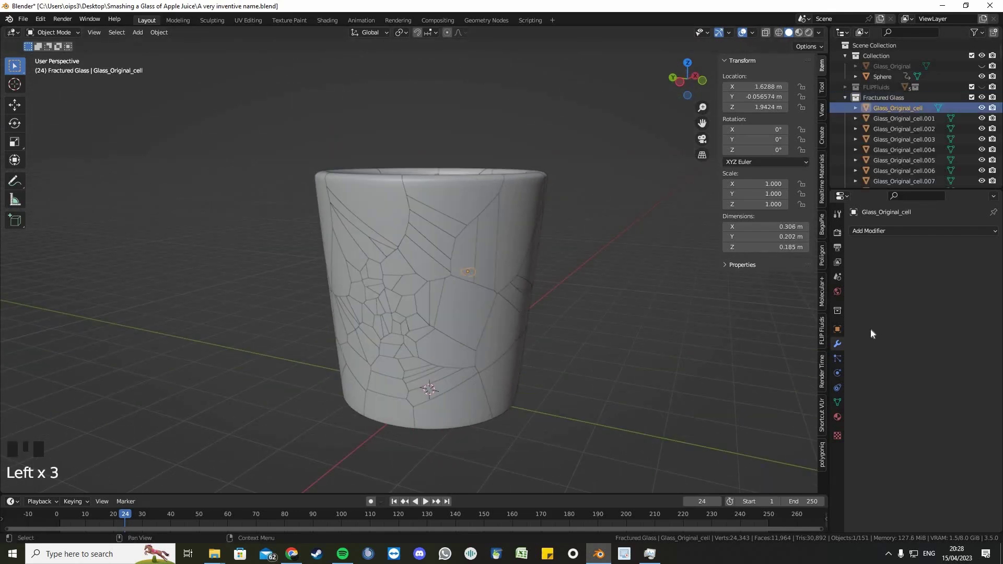
pyautogui.click(838, 372)
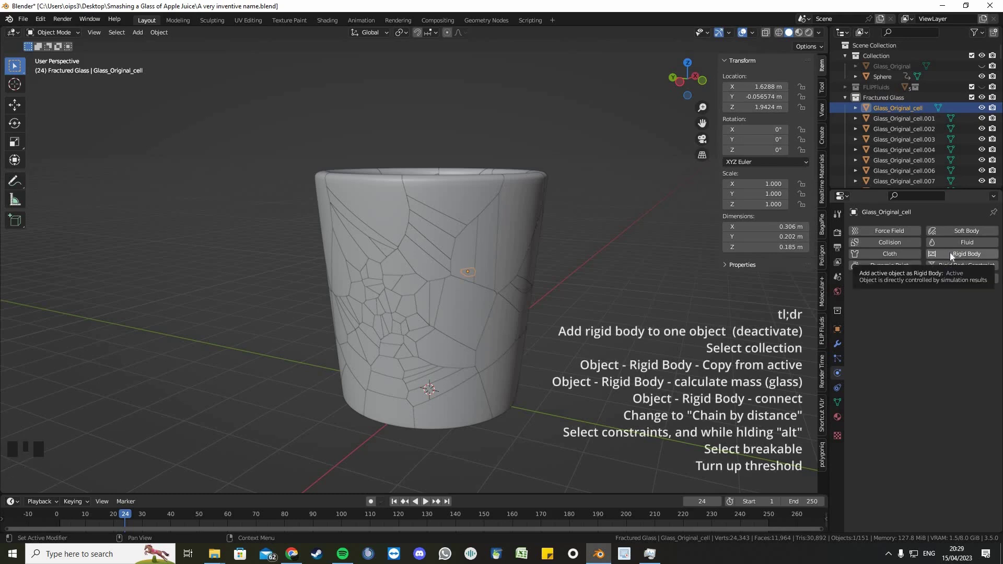
pyautogui.click(949, 252)
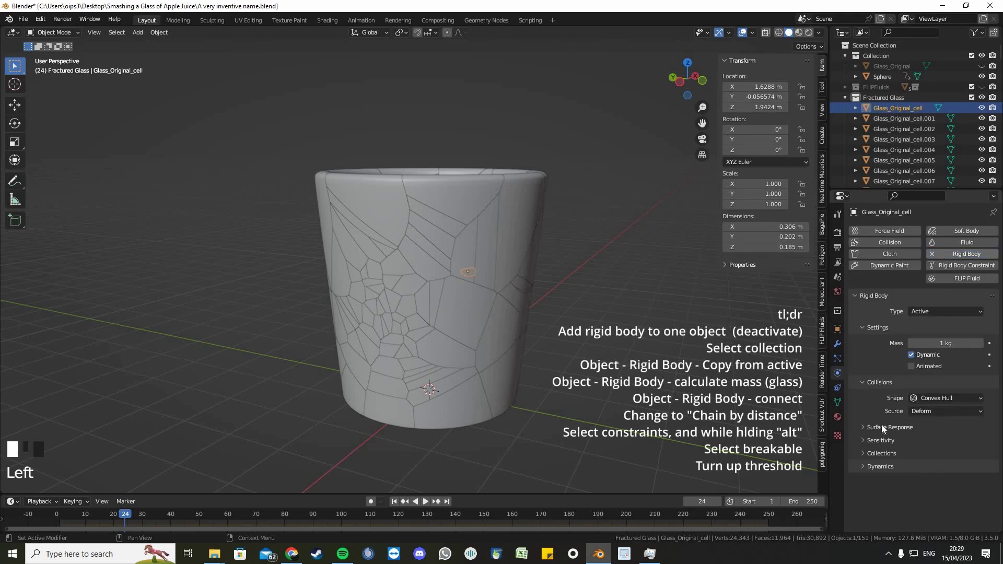
# Enable Deactivation in the cell's rigid body dynamics and check its sub-settings
pyautogui.click(880, 466)
pyautogui.click(869, 509)
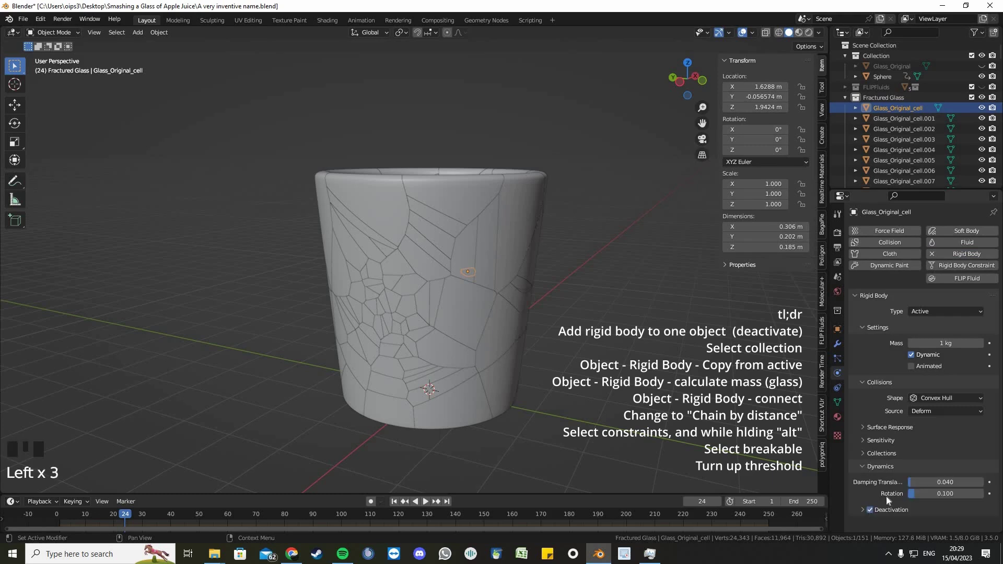
pyautogui.click(862, 509)
pyautogui.scroll(-2, 865, 485)
pyautogui.click(862, 483)
pyautogui.click(860, 484)
# Select all objects in the Fractured Glass collection and copy the active cell's rigid body settings to them
pyautogui.click(901, 96)
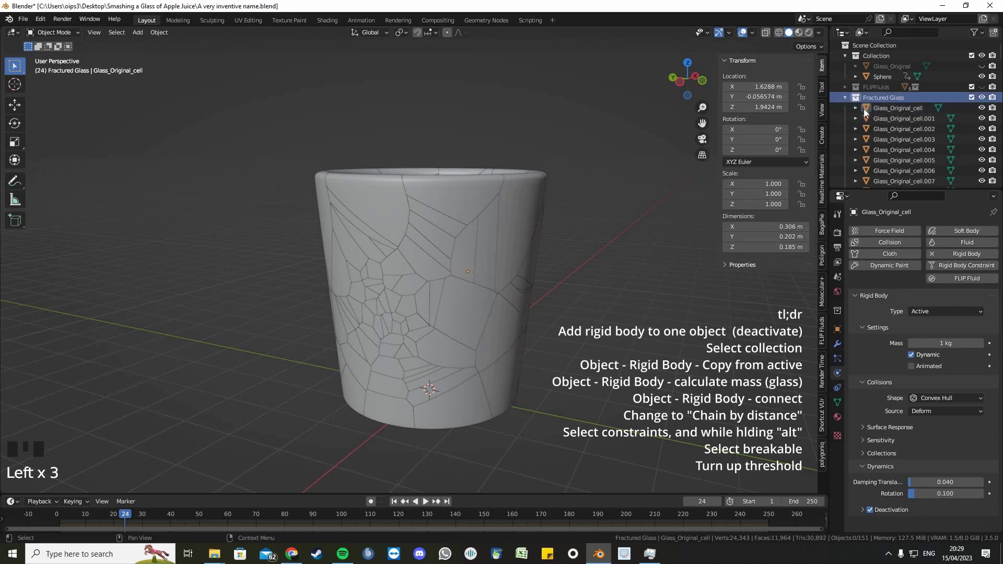
pyautogui.rightClick(864, 99)
pyautogui.click(817, 180)
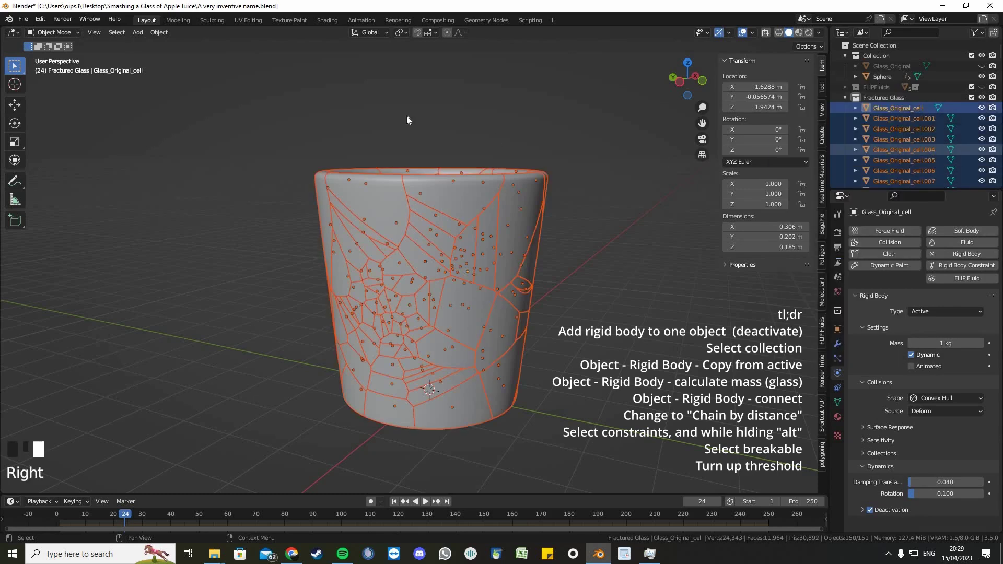
pyautogui.click(156, 34)
pyautogui.moveTo(219, 308)
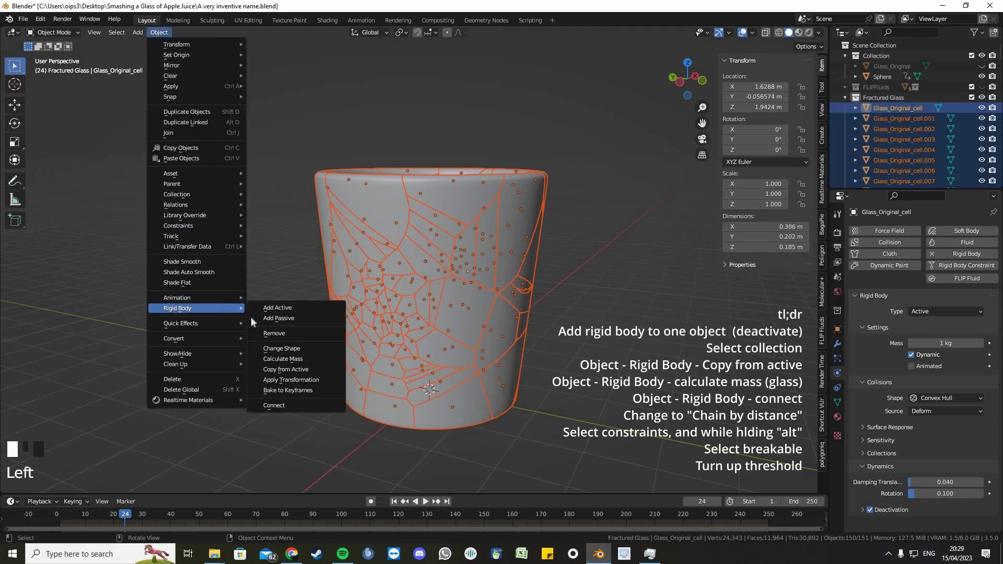
pyautogui.click(286, 369)
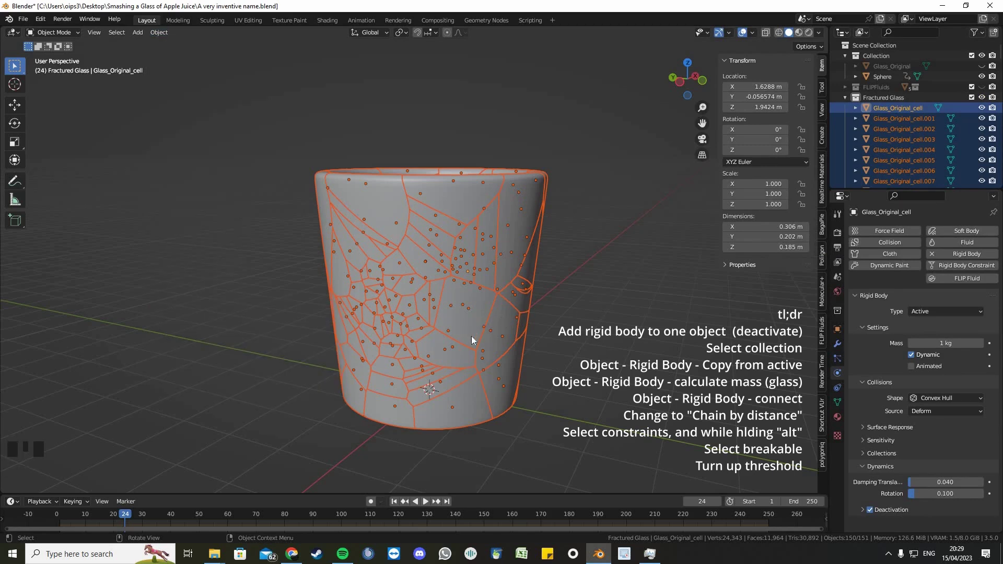
# Calculate the mass of all selected glass cells using the Glass (Broken) material preset
pyautogui.moveTo(471, 340); pyautogui.dragTo(509, 334, button='middle')
pyautogui.click(160, 32)
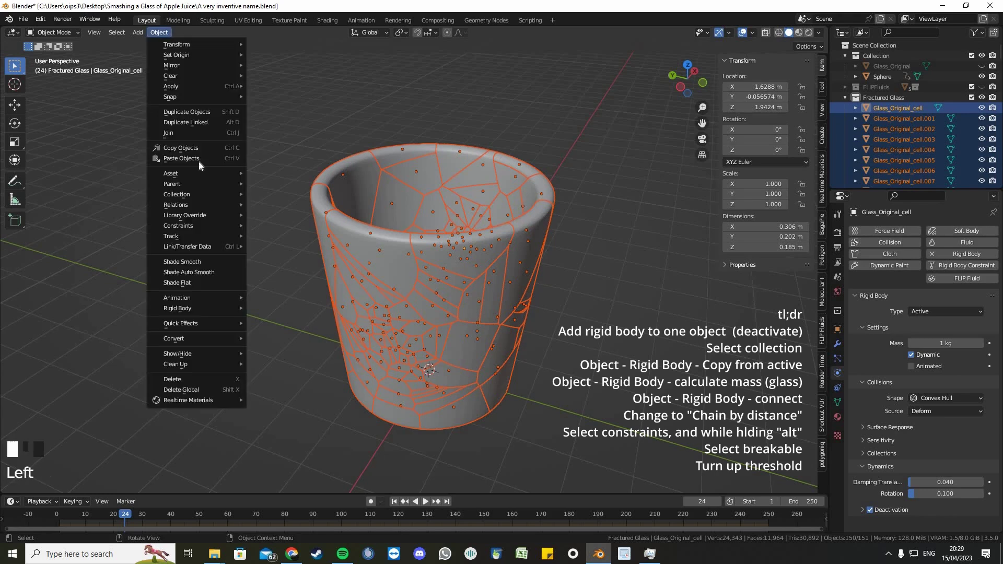
pyautogui.moveTo(219, 309)
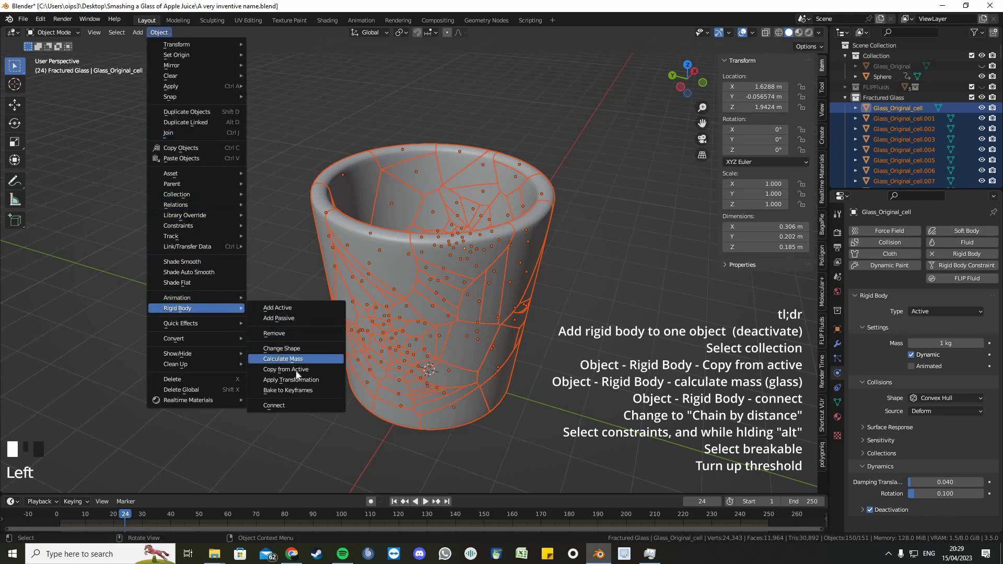
pyautogui.click(286, 360)
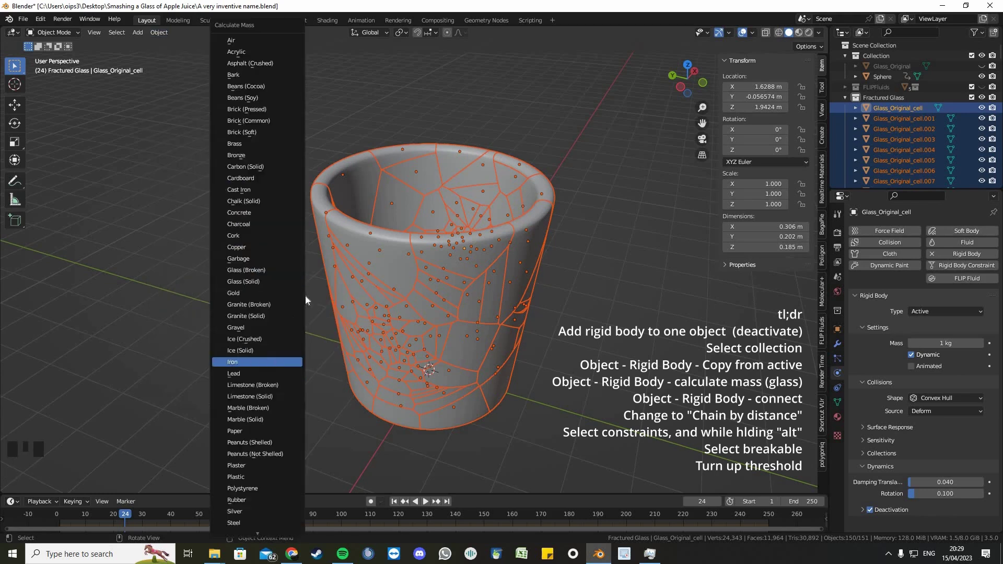
pyautogui.click(252, 268)
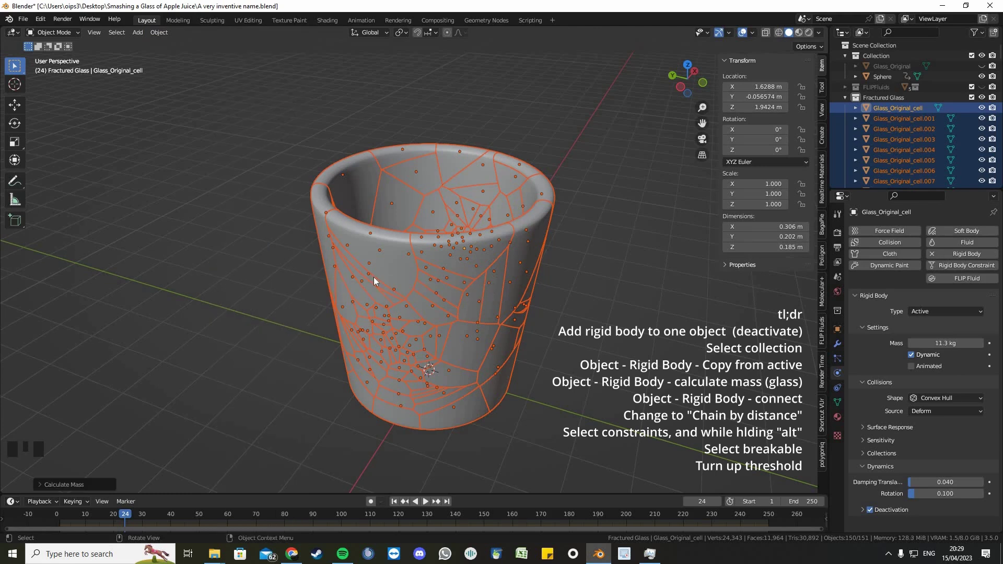
# Connect the selected glass cells with rigid body constraints
pyautogui.click(156, 31)
pyautogui.moveTo(234, 308)
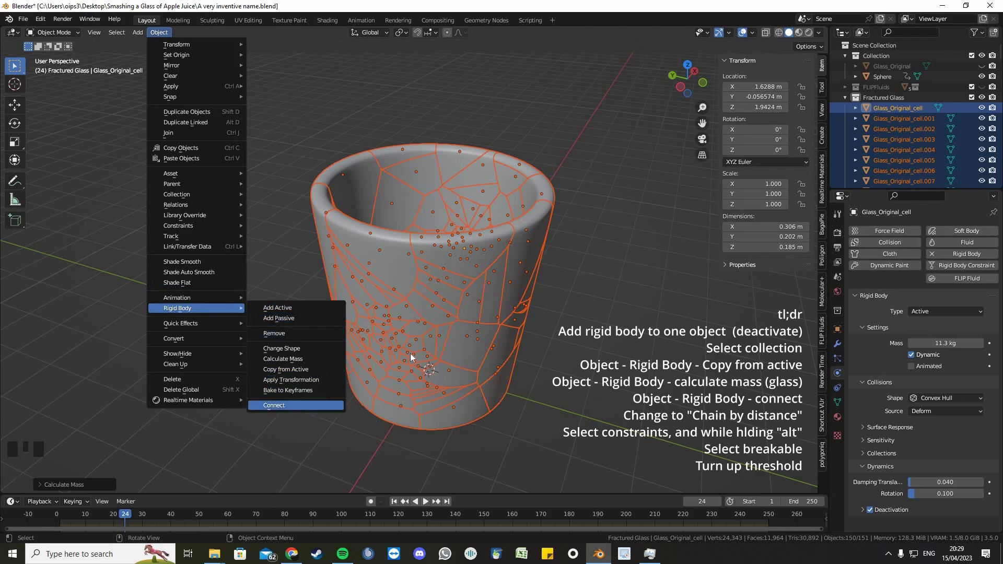
pyautogui.press('Return')
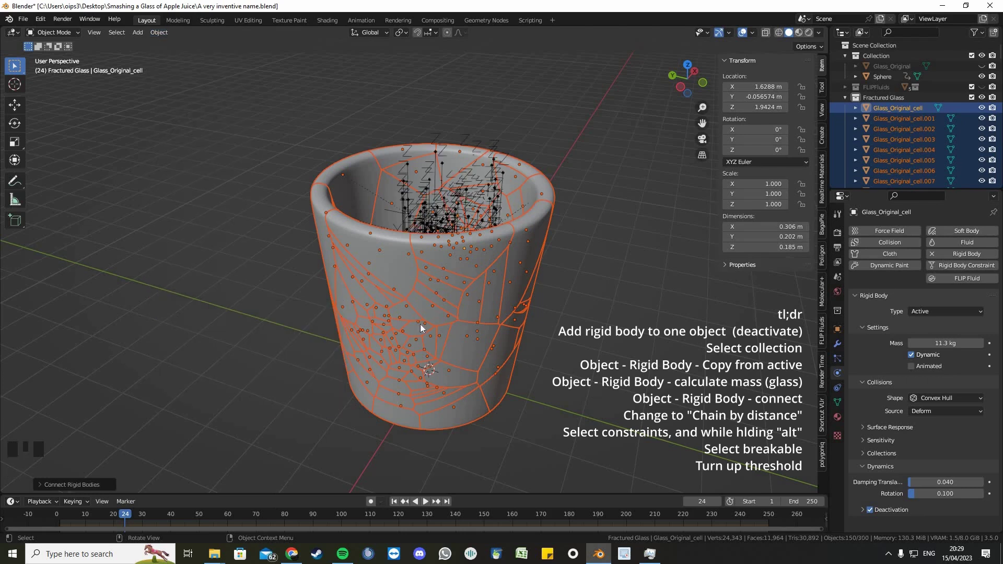
# Set the rigid body connection pattern for the glass cells to Chain by Distance
pyautogui.moveTo(416, 322); pyautogui.dragTo(152, 485, button='middle')
pyautogui.click(45, 484)
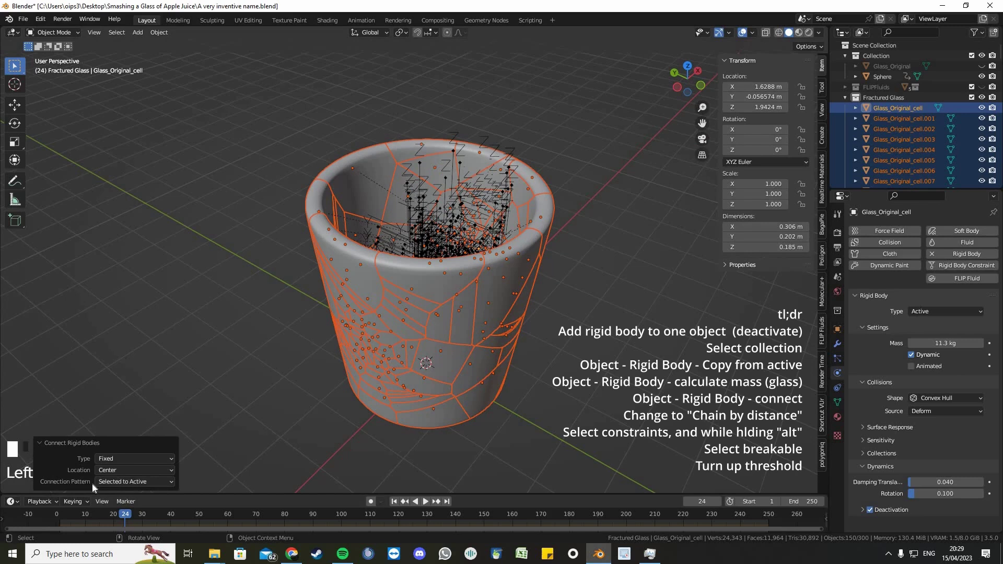
pyautogui.click(131, 482)
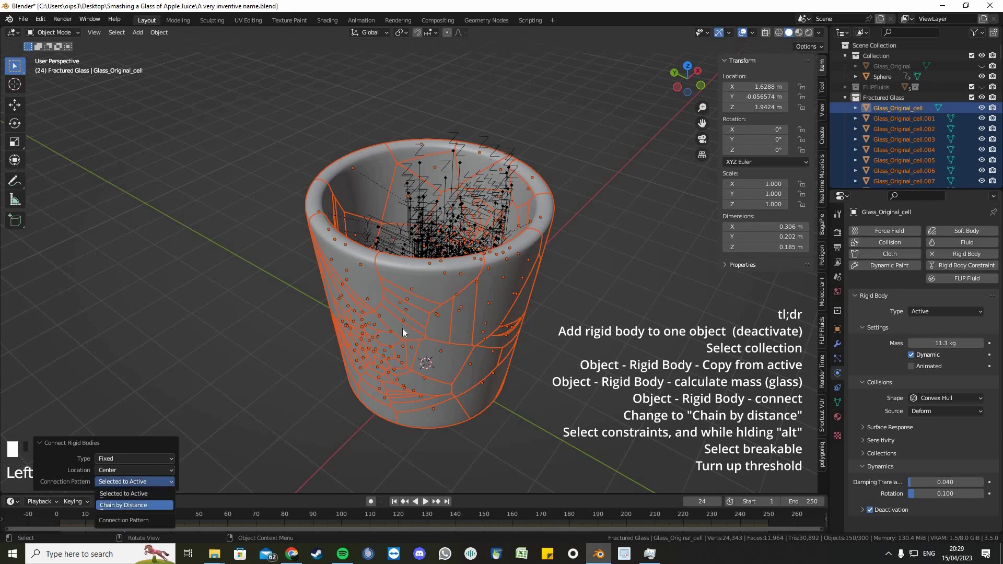
pyautogui.moveTo(406, 324); pyautogui.dragTo(859, 108, button='middle')
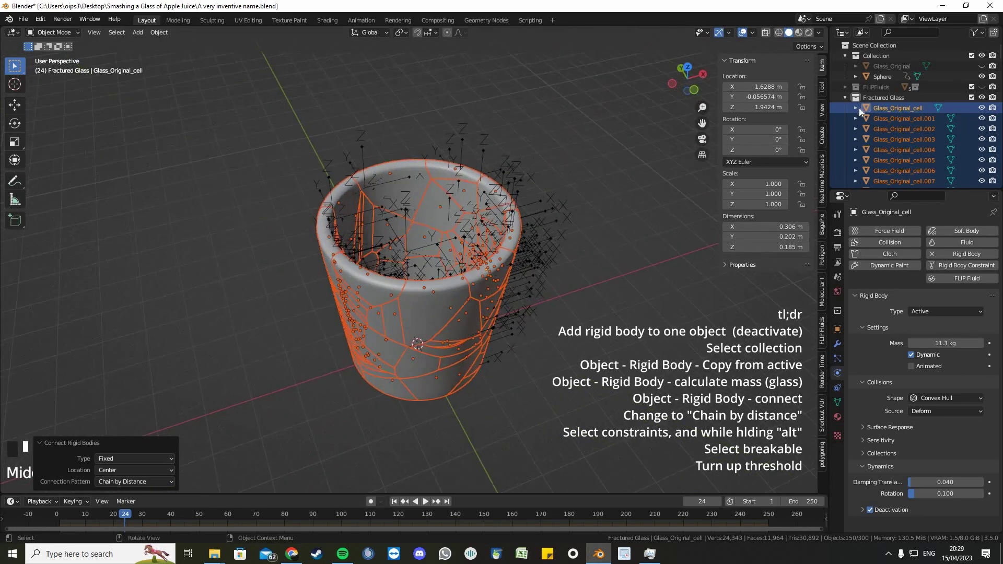
# Select all the generated constraint objects, move them into a new collection named constraints, and collapse that collection
pyautogui.click(846, 97)
pyautogui.click(885, 107)
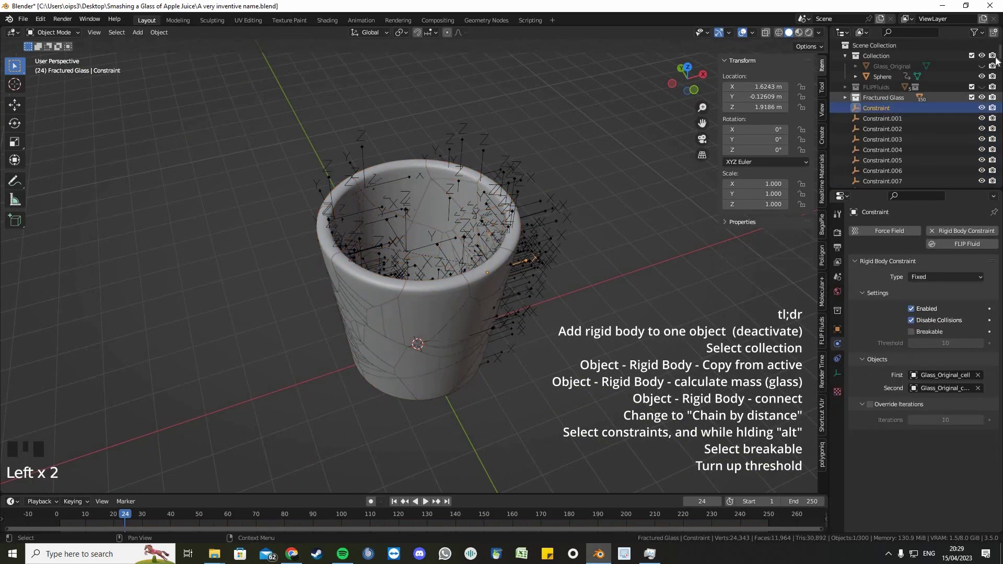
pyautogui.moveTo(999, 52); pyautogui.dragTo(996, 183)
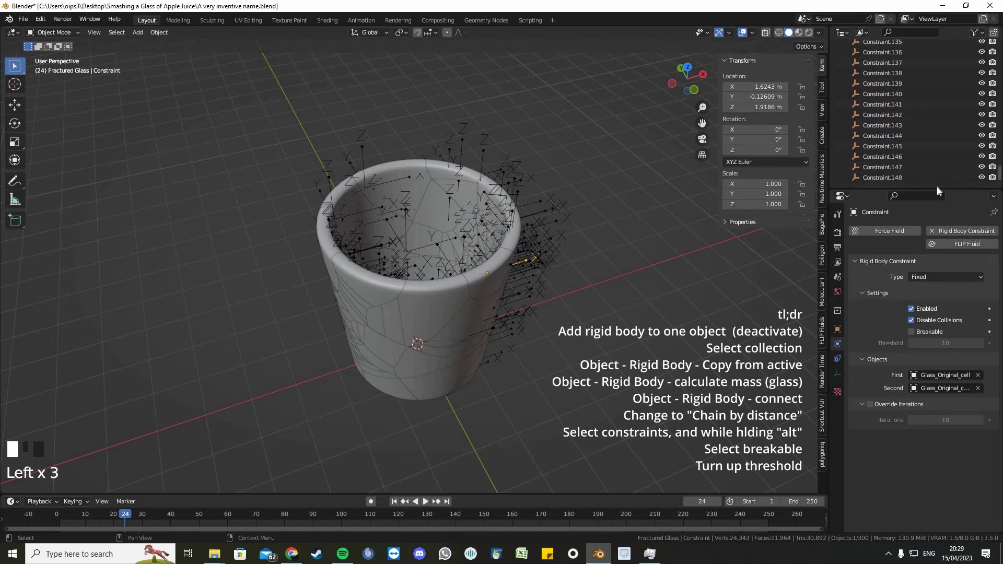
pyautogui.keyDown('shift'); pyautogui.click(904, 178); pyautogui.keyUp('shift')
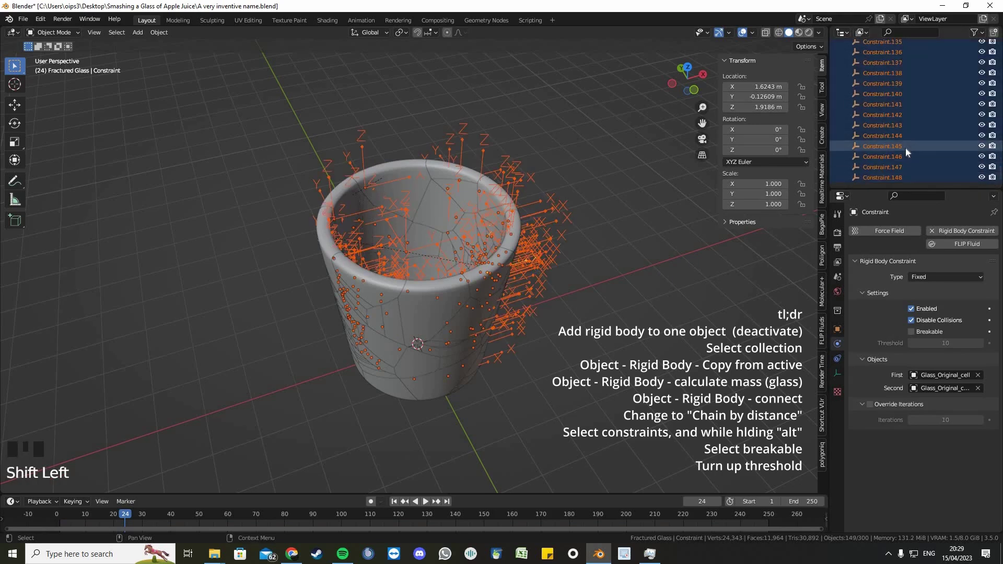
pyautogui.press('m')
pyautogui.click(901, 148)
pyautogui.write('constraints')
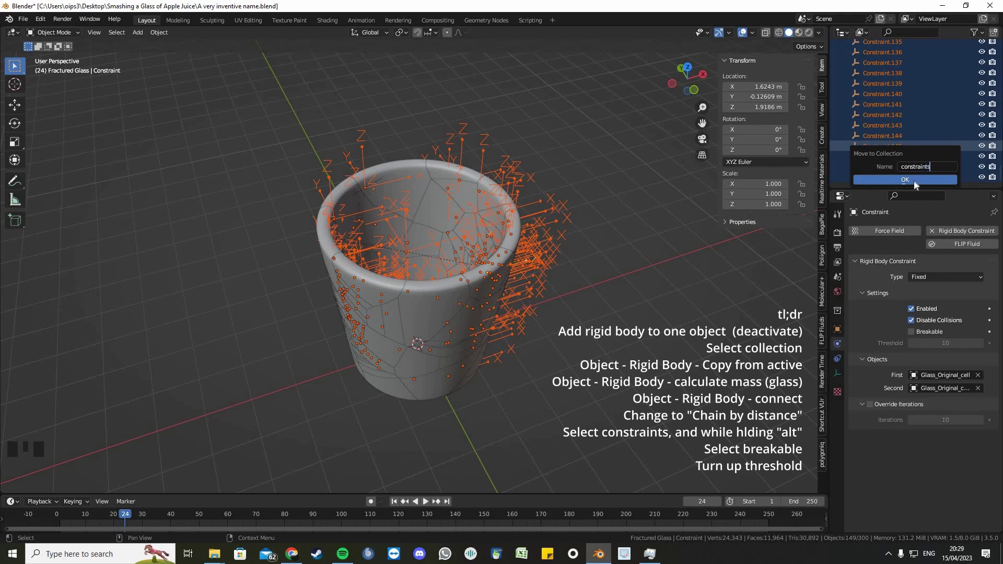
pyautogui.click(913, 180)
pyautogui.scroll(5, 944, 123)
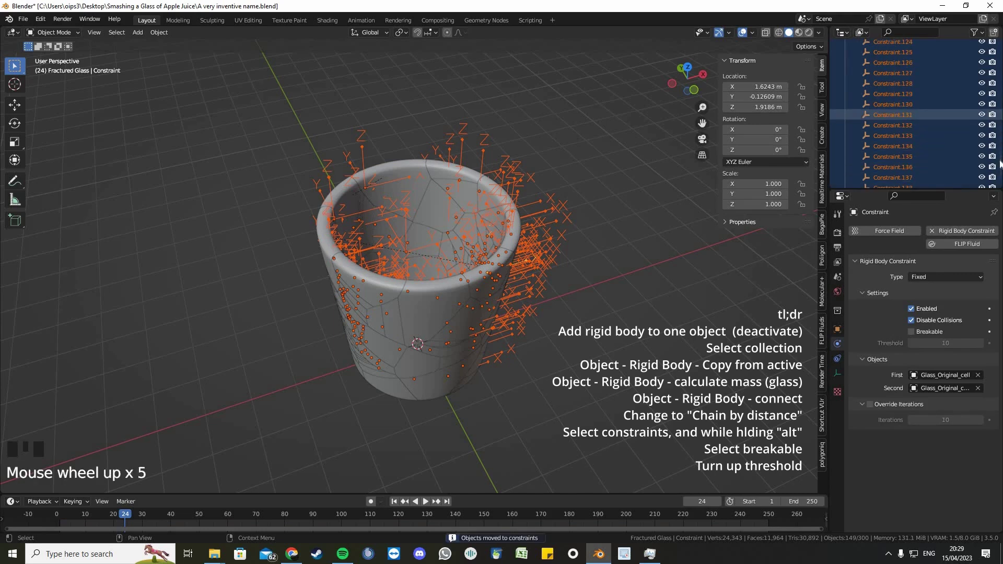
pyautogui.click(1000, 67)
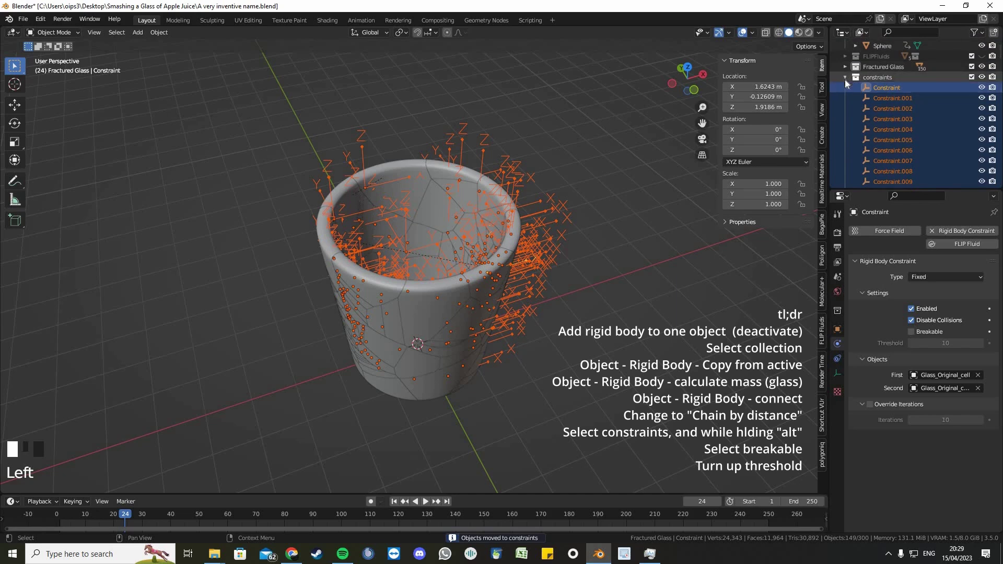
pyautogui.click(844, 78)
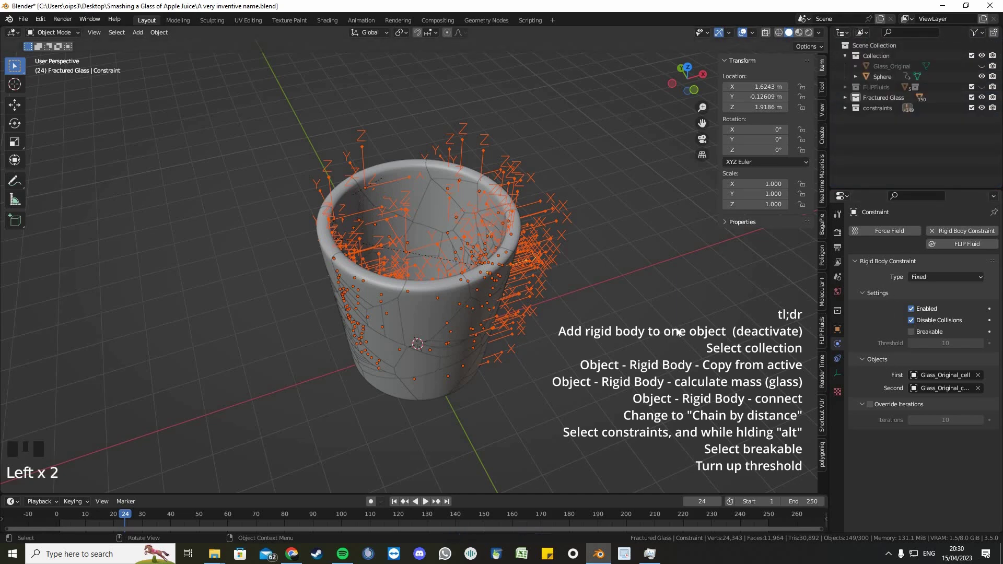
# Make all selected rigid body constraints breakable with a threshold of 50, and deselect them
pyautogui.keyDown('alt'); pyautogui.click(912, 331); pyautogui.keyUp('alt')
pyautogui.keyDown('alt'); pyautogui.moveTo(919, 343); pyautogui.dragTo(961, 344); pyautogui.keyUp('alt')
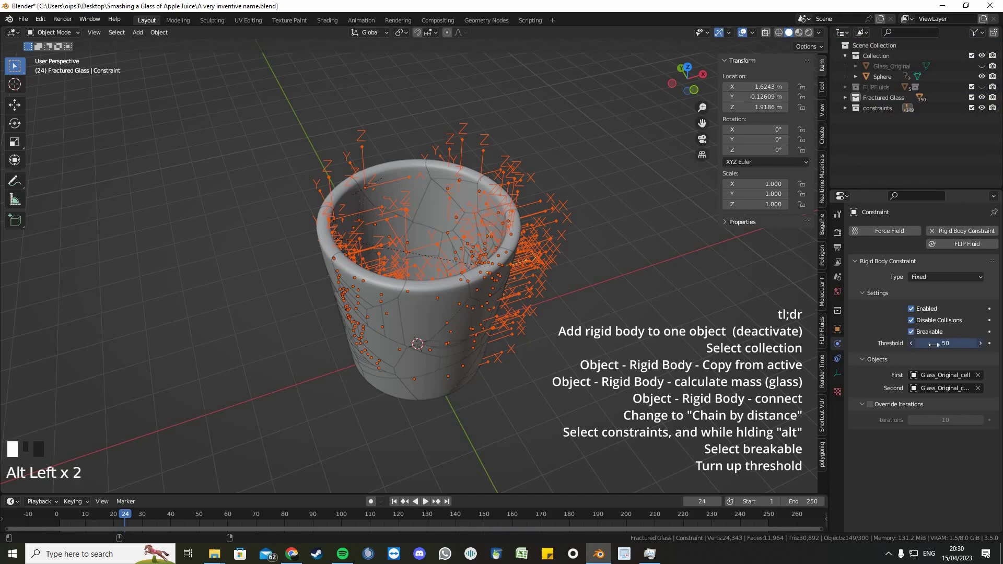
pyautogui.scroll(2, 594, 328)
pyautogui.moveTo(595, 327); pyautogui.dragTo(621, 300, button='middle')
pyautogui.scroll(-2, 622, 326)
pyautogui.click(869, 135)
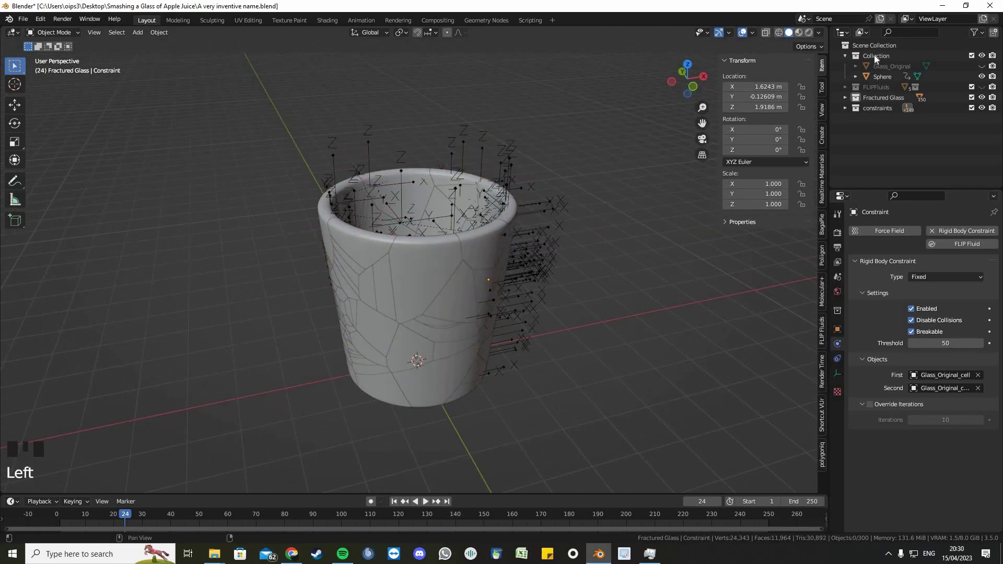
# Add a plane to the main Collection as the floor and scale it by 20
pyautogui.click(728, 268)
pyautogui.hotkey('shift', 'a')
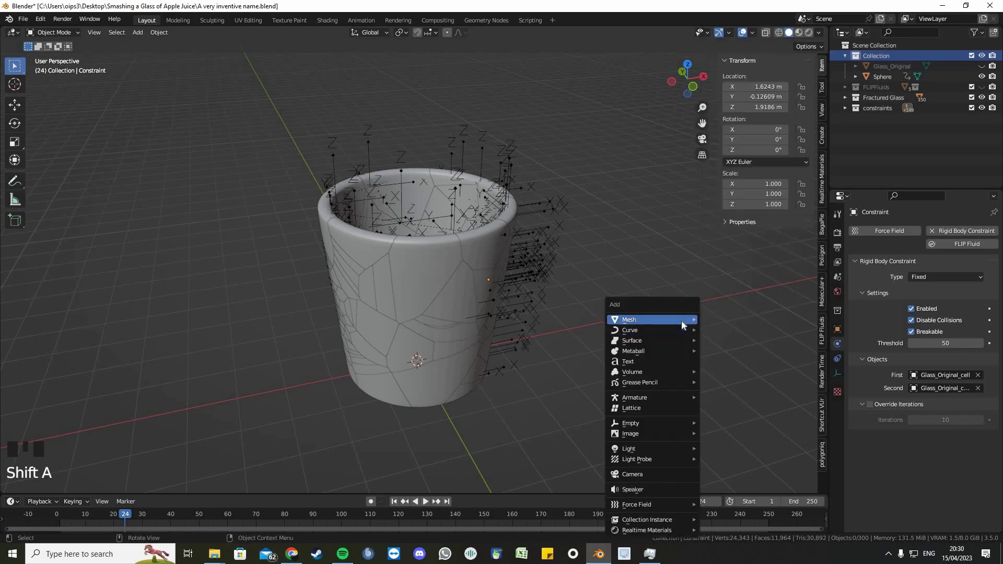
pyautogui.moveTo(681, 321)
pyautogui.click(752, 62)
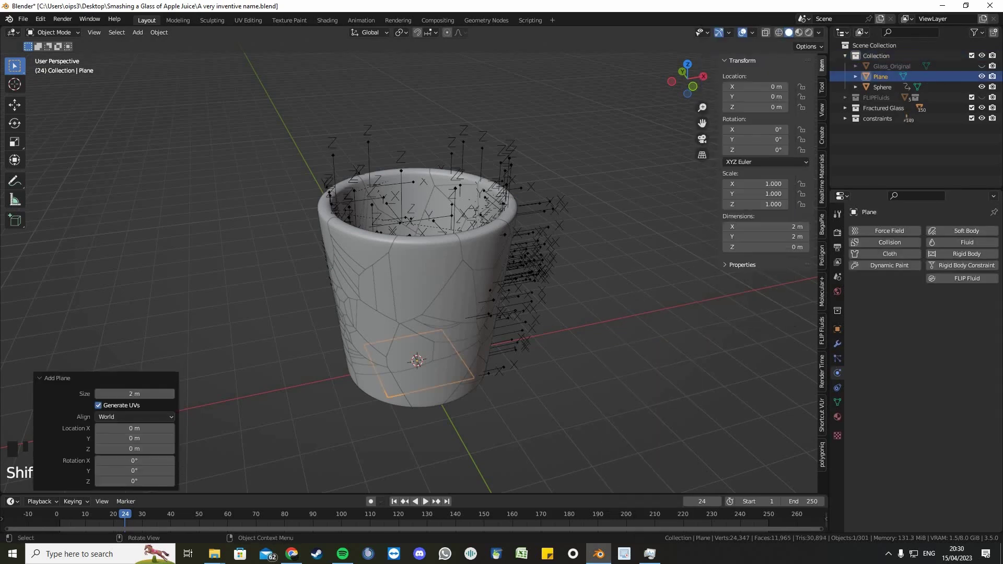
pyautogui.write('s20')
pyautogui.scroll(-5, 623, 326)
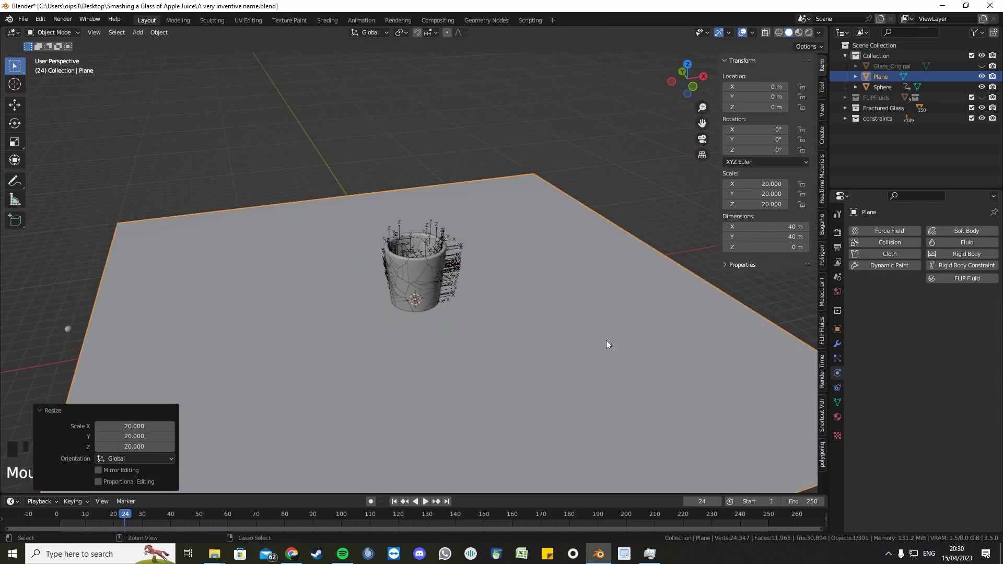
# Apply the scale of the floor plane, and then of all objects in the scene
pyautogui.hotkey('ctrl', 'a')
pyautogui.click(586, 360)
pyautogui.scroll(2, 564, 355)
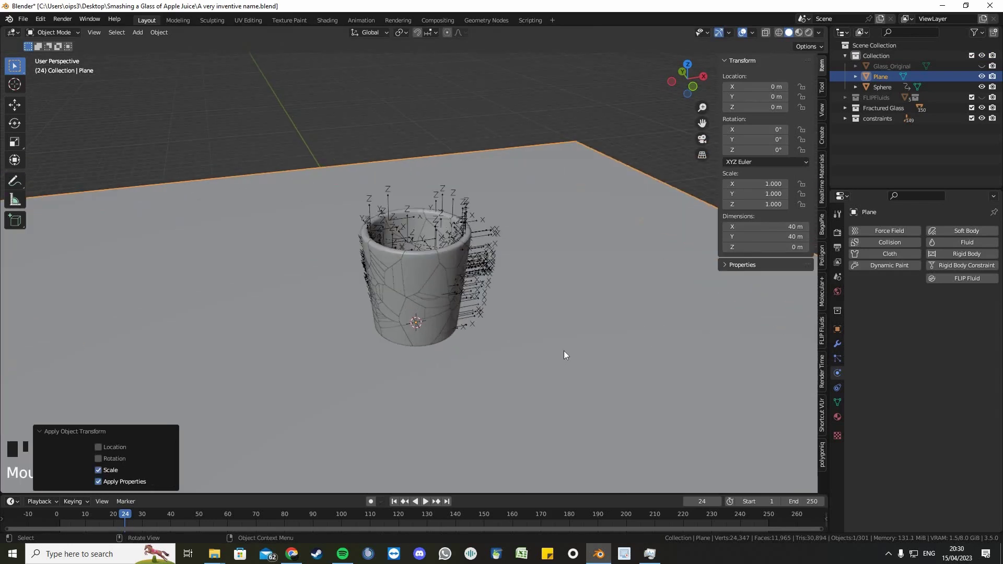
pyautogui.press('a')
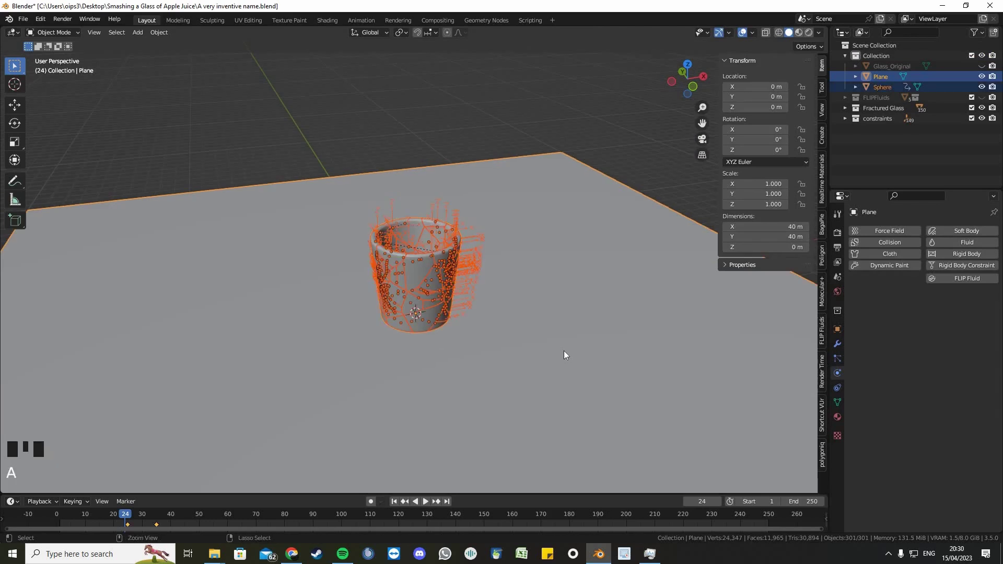
pyautogui.hotkey('ctrl', 'a')
pyautogui.click(564, 351)
pyautogui.scroll(3, 570, 336)
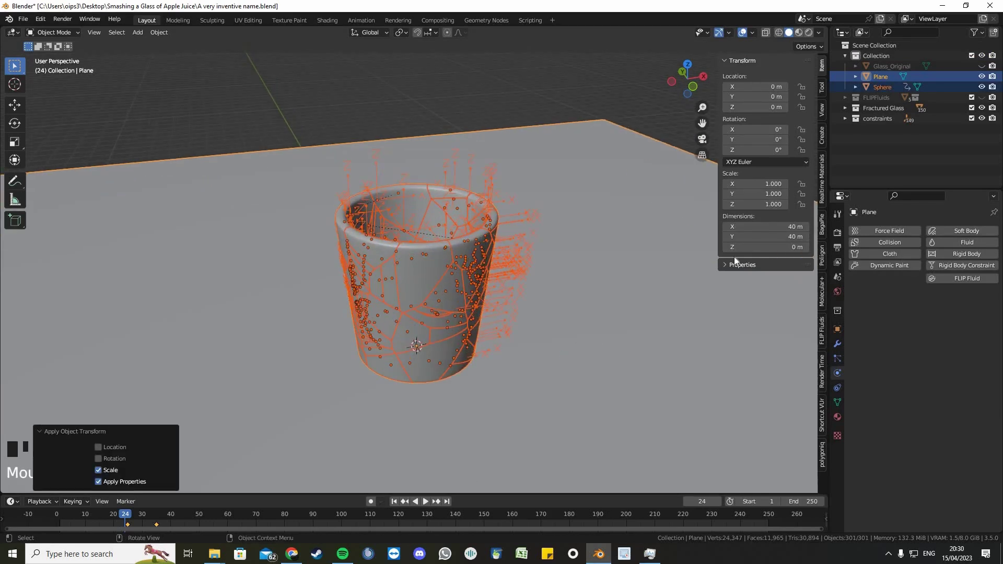
# Add a rigid body to the floor plane and set its type to Passive
pyautogui.click(592, 305)
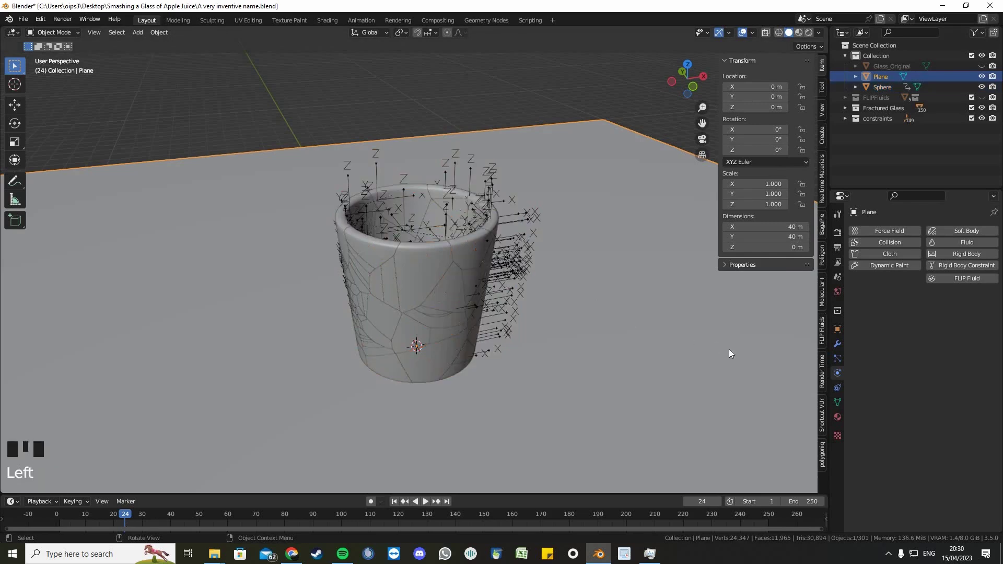
pyautogui.click(966, 254)
pyautogui.click(941, 311)
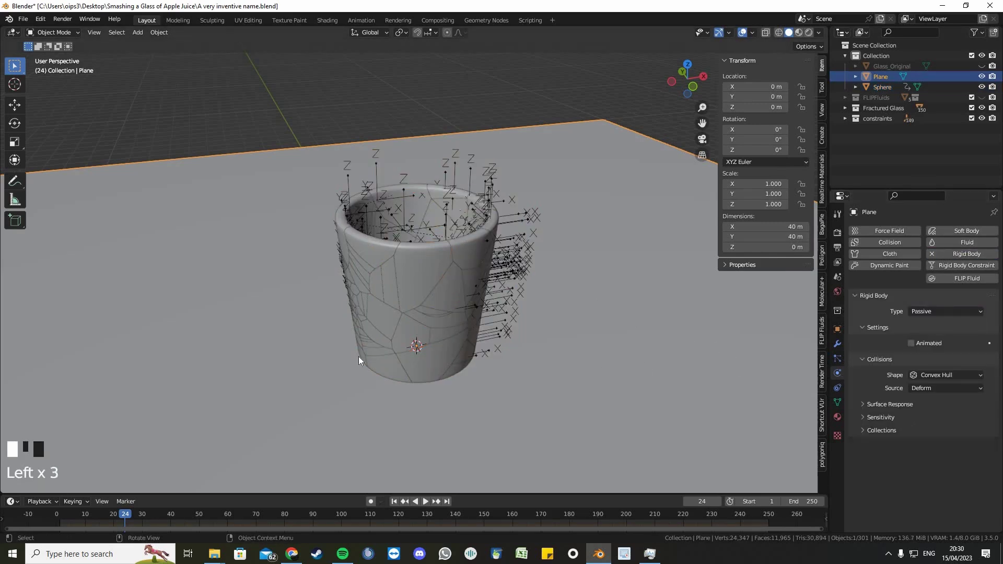
# Add an active rigid body to the sphere and enable its Animated setting
pyautogui.scroll(-7, 202, 312)
pyautogui.click(186, 307)
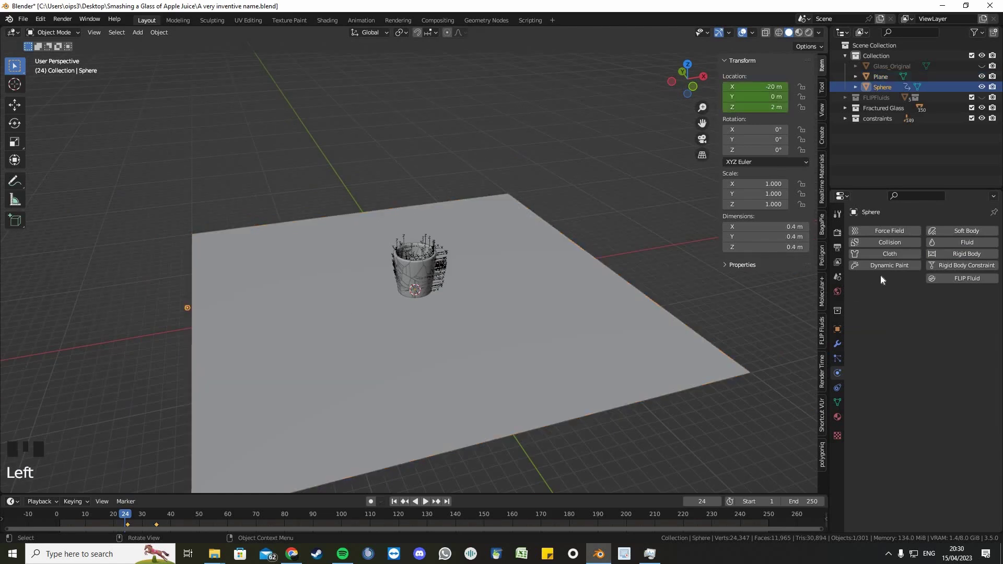
pyautogui.click(943, 255)
pyautogui.click(948, 312)
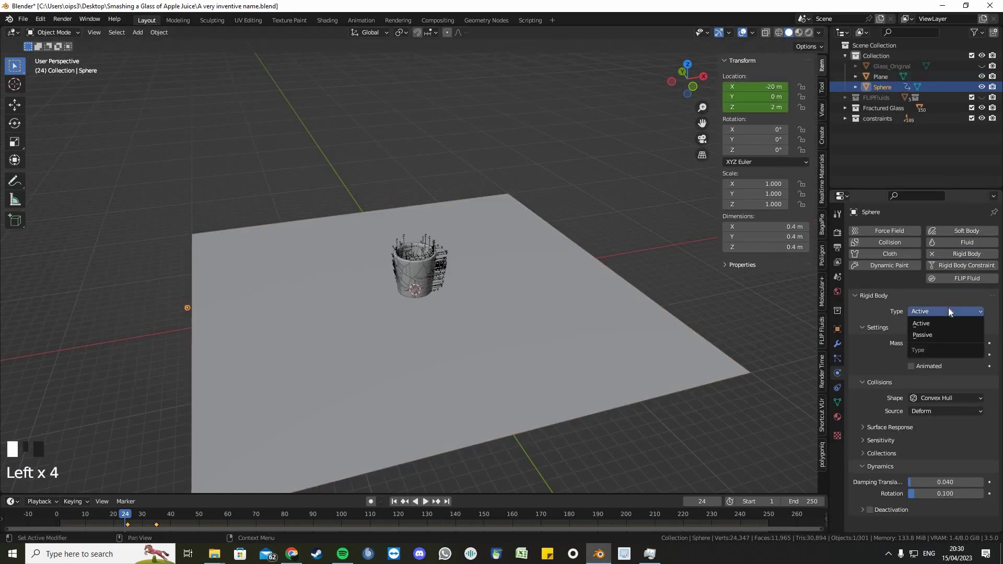
pyautogui.click(912, 366)
# Hide the constraints collection in the viewport and play the smash simulation from the first frame
pyautogui.scroll(1, 613, 316)
pyautogui.scroll(4, 612, 316)
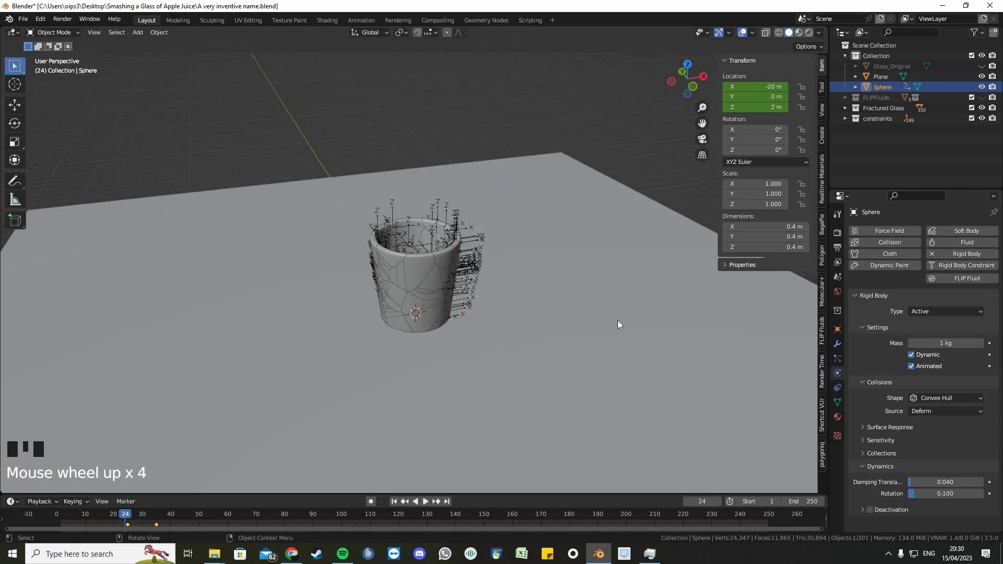
pyautogui.moveTo(617, 321); pyautogui.dragTo(543, 277, button='middle')
pyautogui.click(595, 271)
pyautogui.hotkey('shift', 'Left')
pyautogui.scroll(3, 541, 278)
pyautogui.press('space')
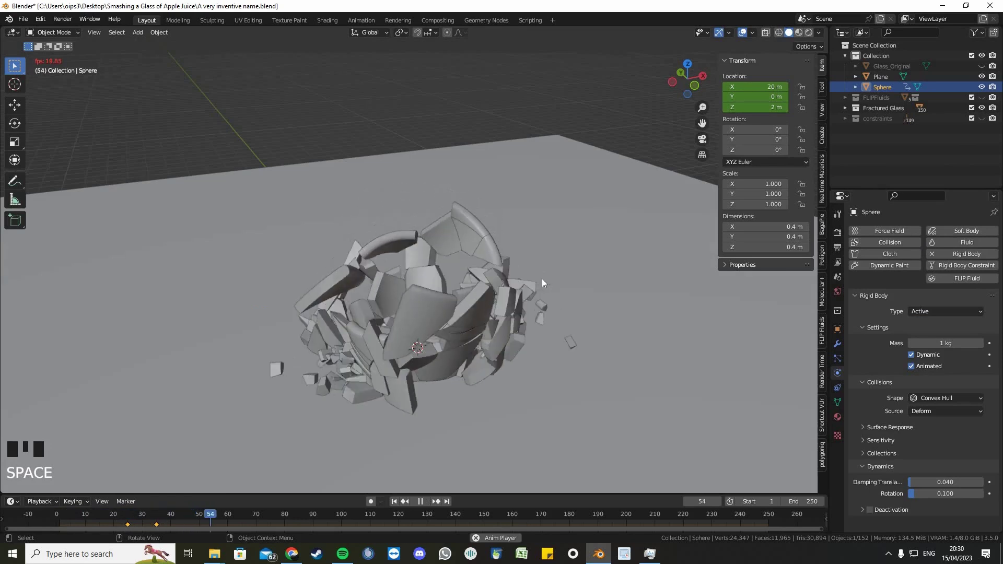
pyautogui.press('space')
# Continue the simulation playback, and scrub back to frame 32 to examine the glass just after impact
pyautogui.scroll(-2, 477, 290)
pyautogui.moveTo(478, 290); pyautogui.dragTo(525, 299, button='middle')
pyautogui.press('space')
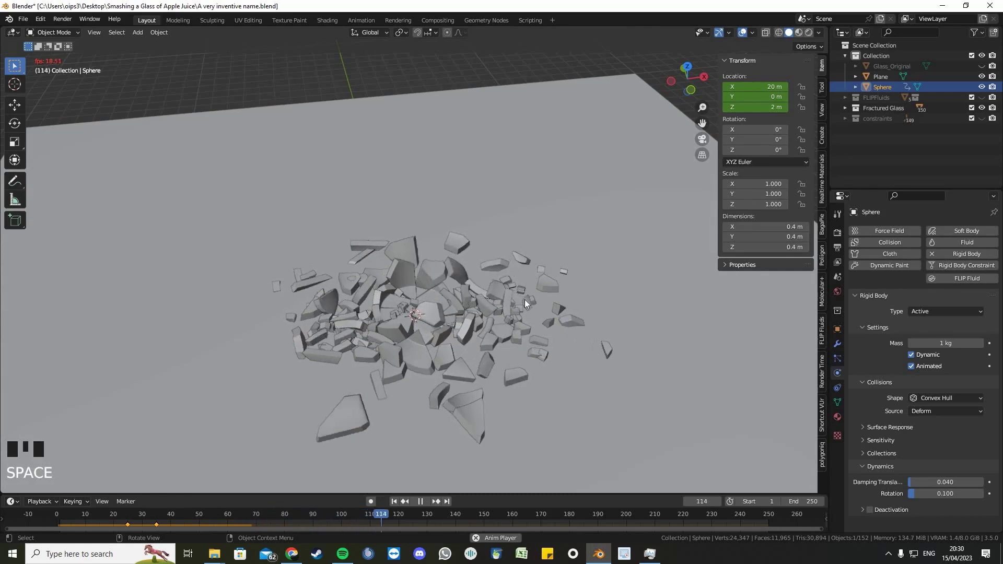
pyautogui.press('space')
pyautogui.moveTo(311, 503); pyautogui.dragTo(147, 481)
pyautogui.moveTo(376, 370); pyautogui.dragTo(465, 316, button='middle')
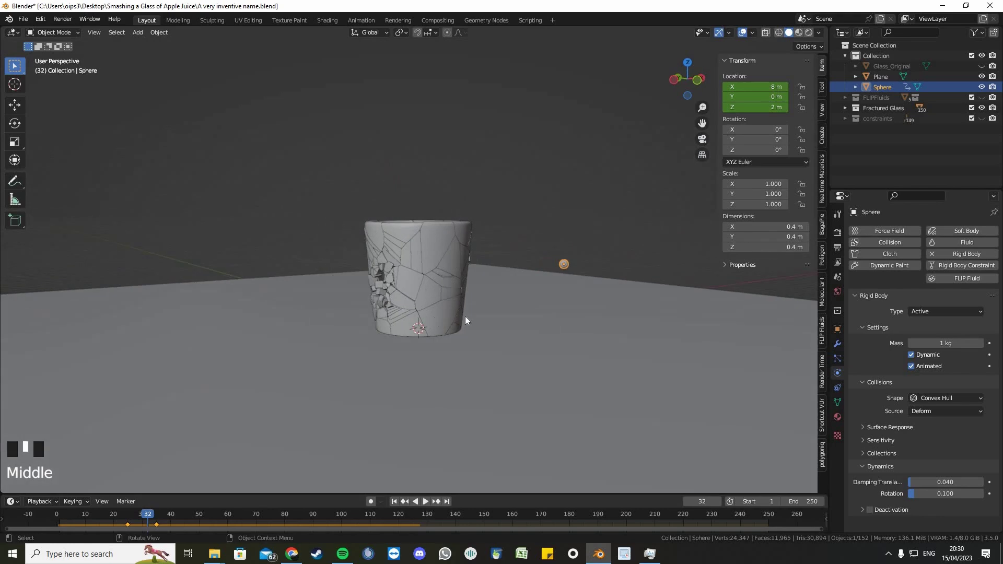
# Save the Blender file
pyautogui.hotkey('ctrl', 's')
pyautogui.scroll(2, 466, 315)
pyautogui.scroll(-1, 679, 306)
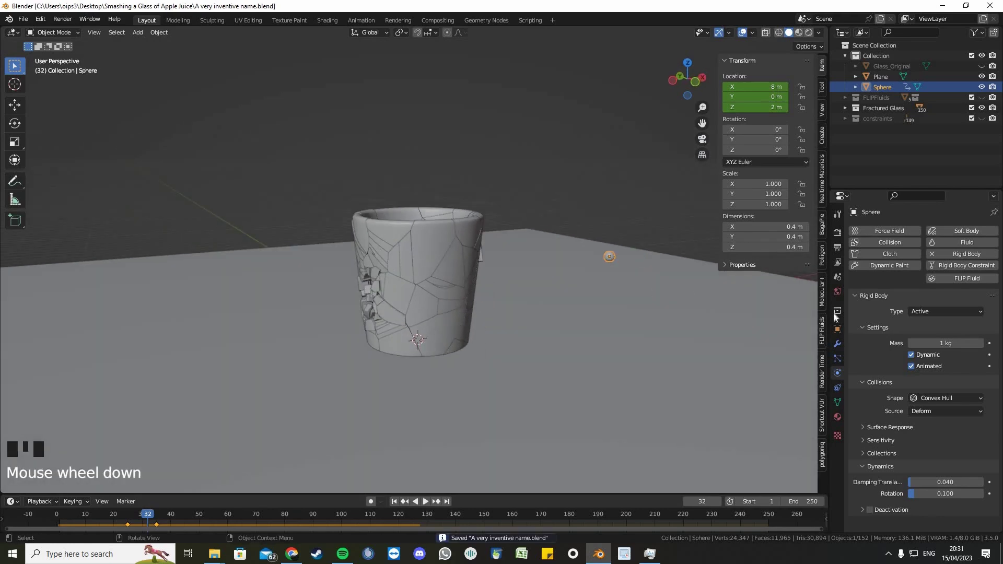
# Keyframe the rigid body world's Speed at 1.000 on frame 29, just before the sphere hits the glass
pyautogui.click(837, 275)
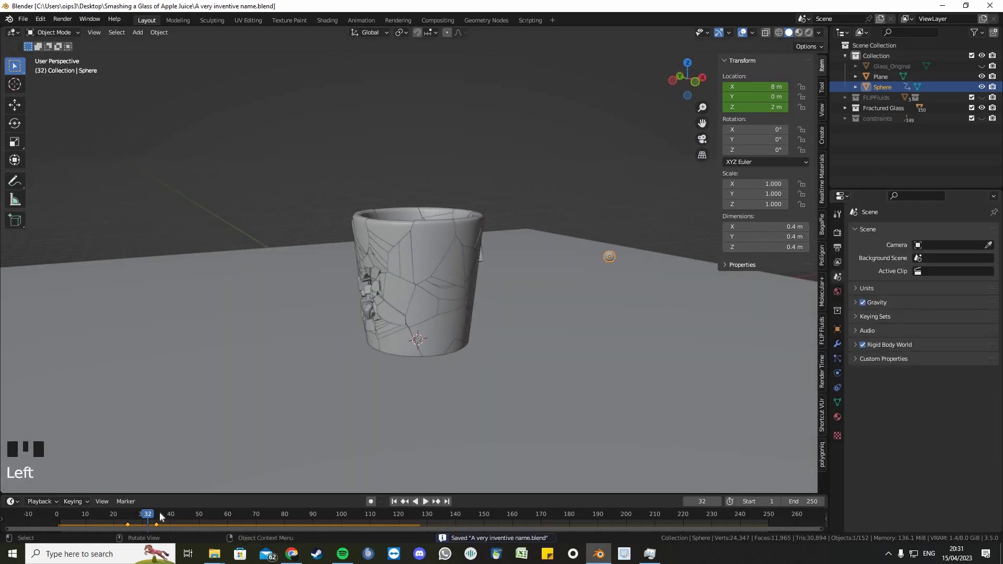
pyautogui.click(139, 514)
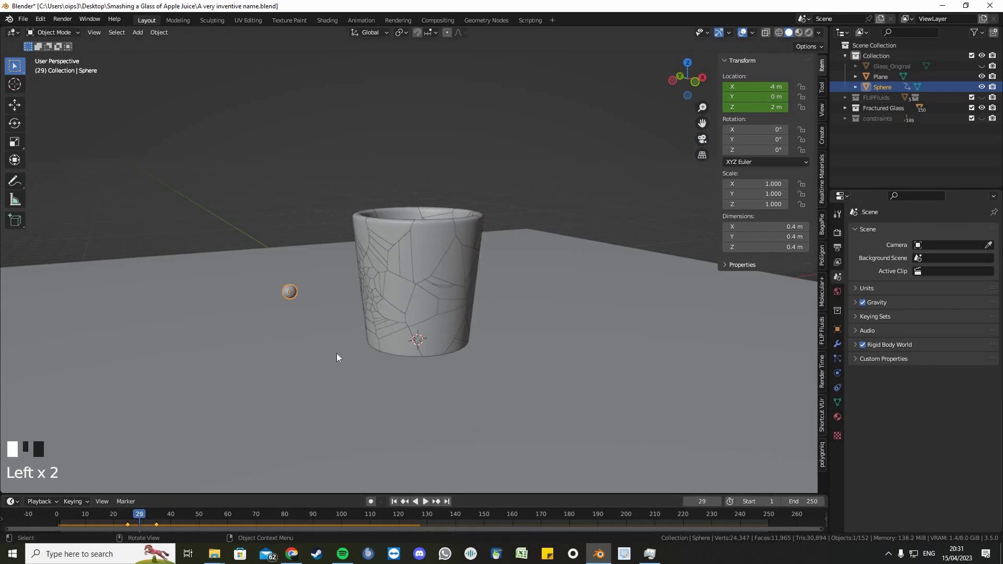
pyautogui.moveTo(336, 353); pyautogui.dragTo(334, 352, button='middle')
pyautogui.press('Right')
pyautogui.press('Left')
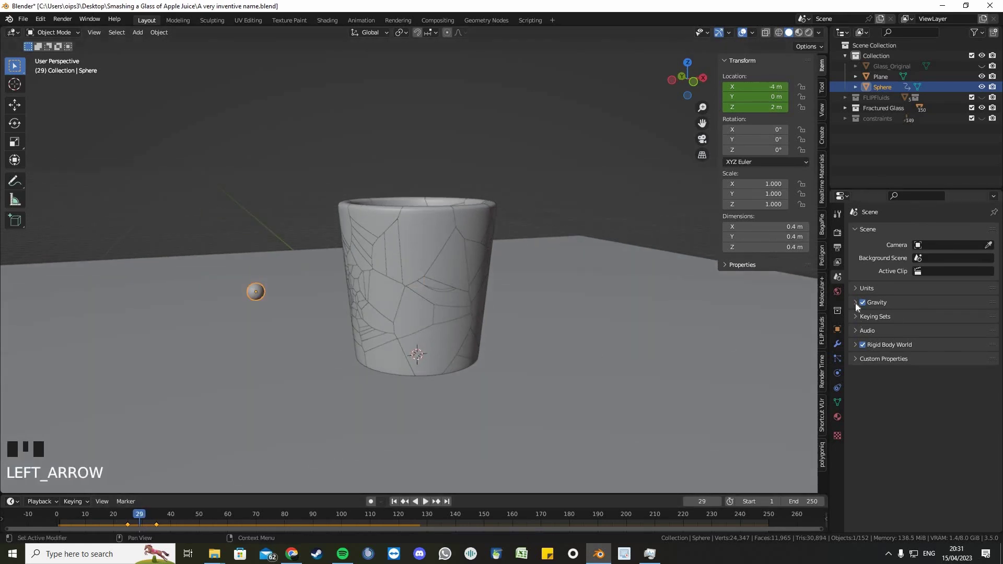
pyautogui.click(855, 345)
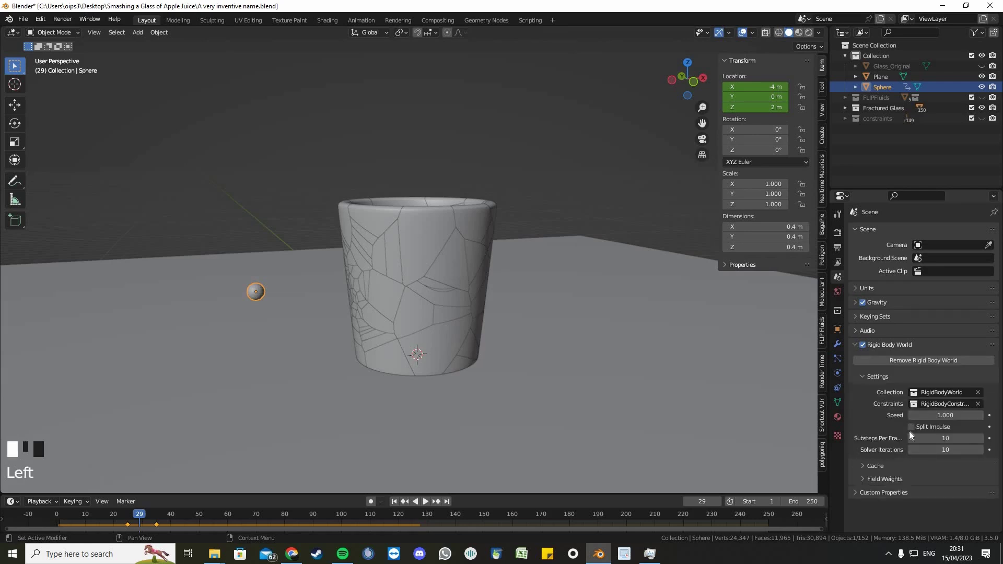
pyautogui.press('i')
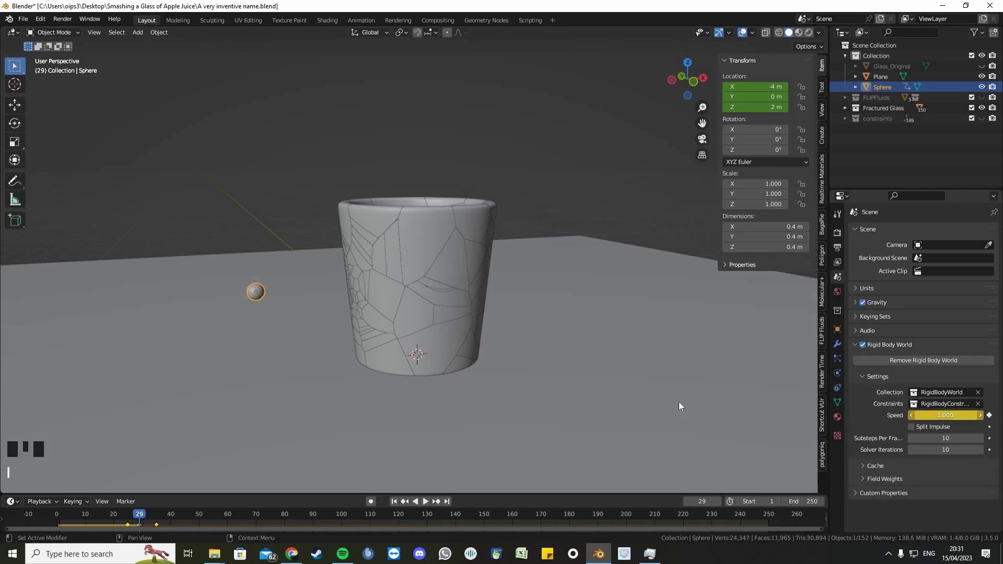
# Keyframe the rigid body world's Speed at 0.1 on frame 30
pyautogui.press('Right')
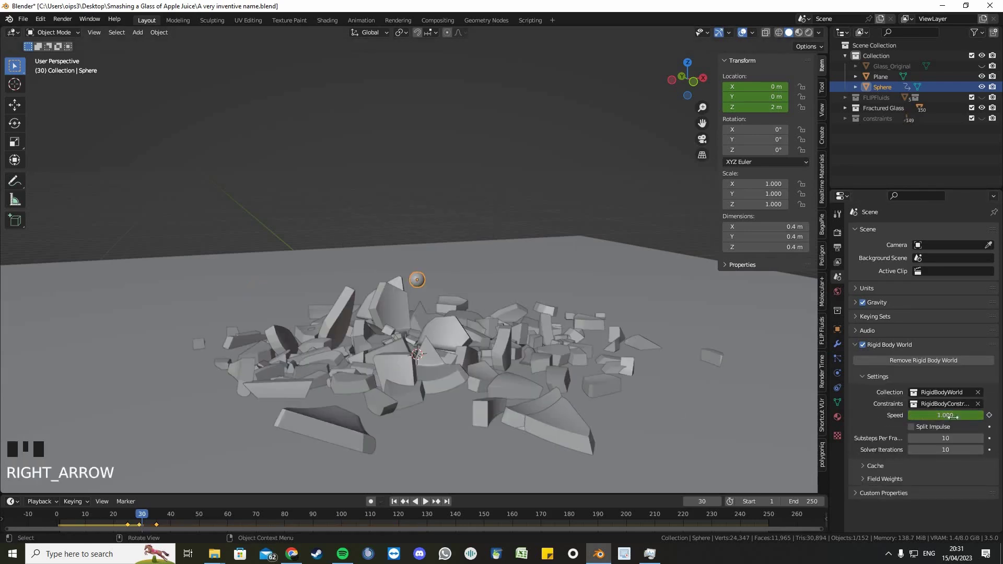
pyautogui.click(919, 415)
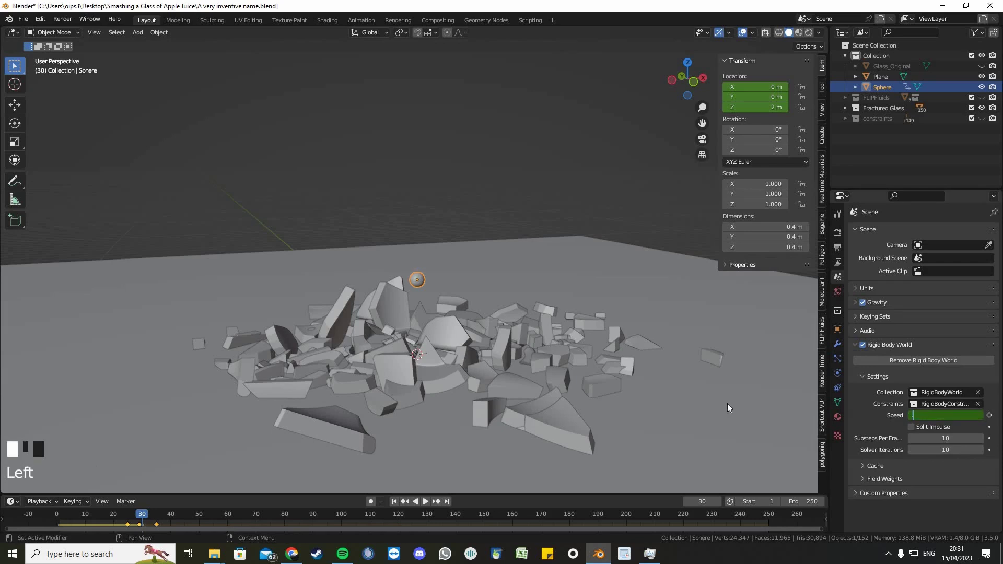
pyautogui.write('0.1')
pyautogui.press('Return')
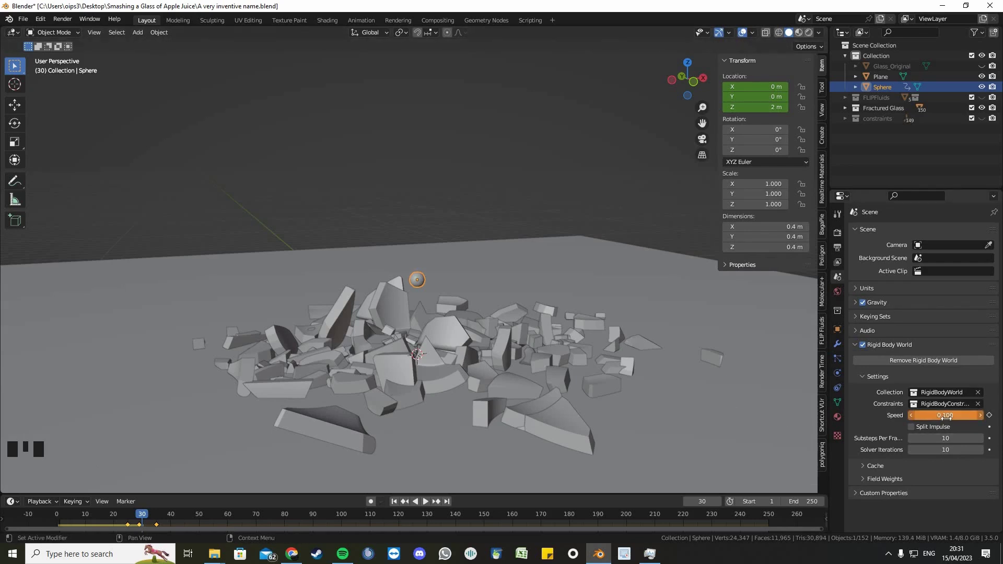
pyautogui.press('i')
# Keyframe the rigid body world's Speed at 0.01 on frame 50
pyautogui.moveTo(160, 517); pyautogui.dragTo(198, 513)
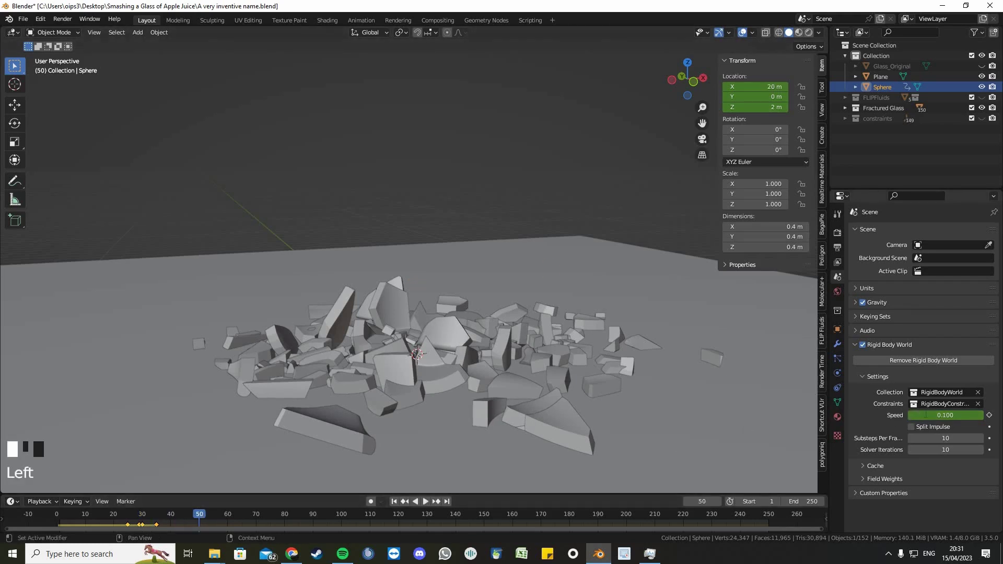
pyautogui.doubleClick(909, 415)
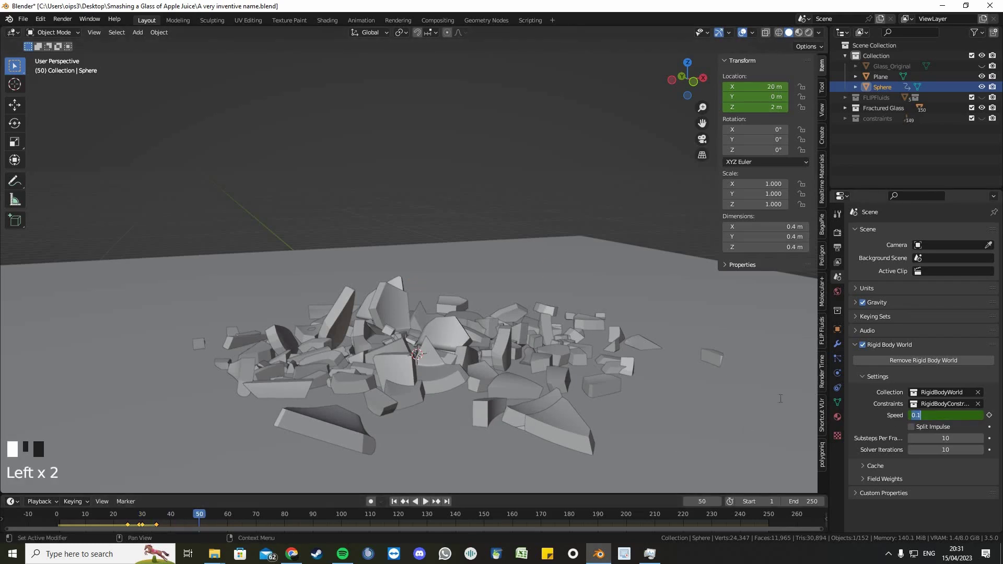
pyautogui.write('0.01')
pyautogui.press('Return')
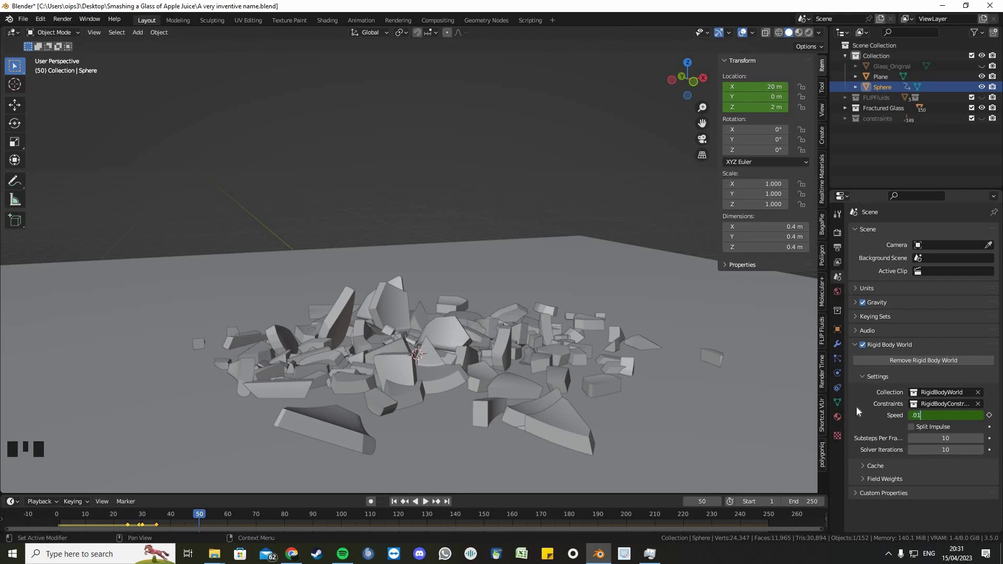
pyautogui.press('i')
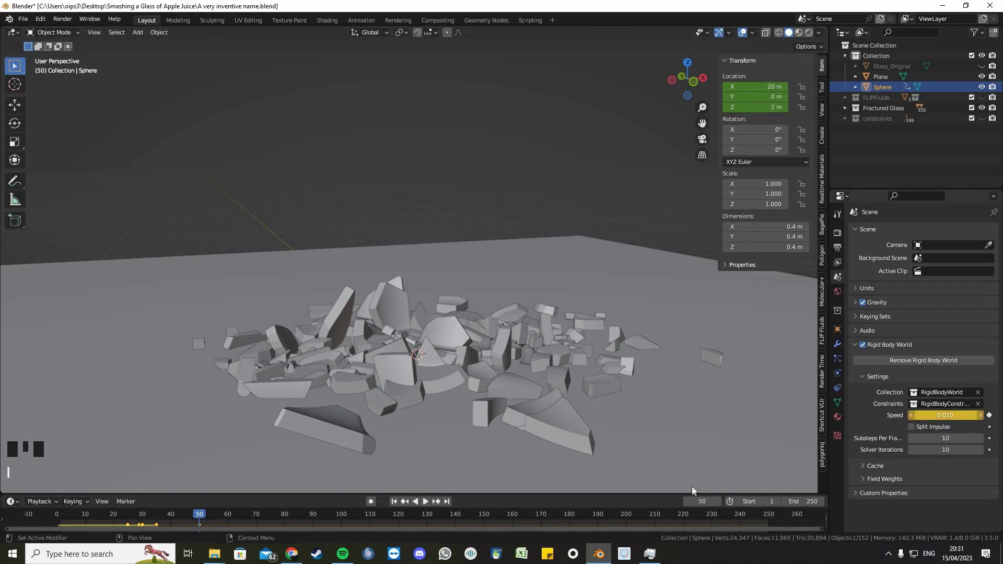
# Extend the scene's end frame and the rigid body cache's end frame to 300
pyautogui.click(793, 501)
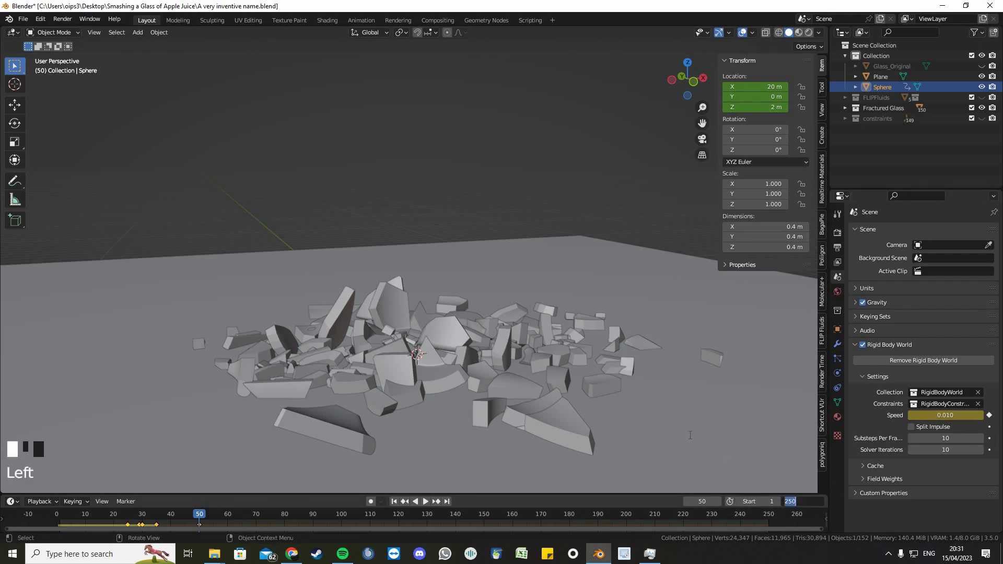
pyautogui.write('300')
pyautogui.press('Return')
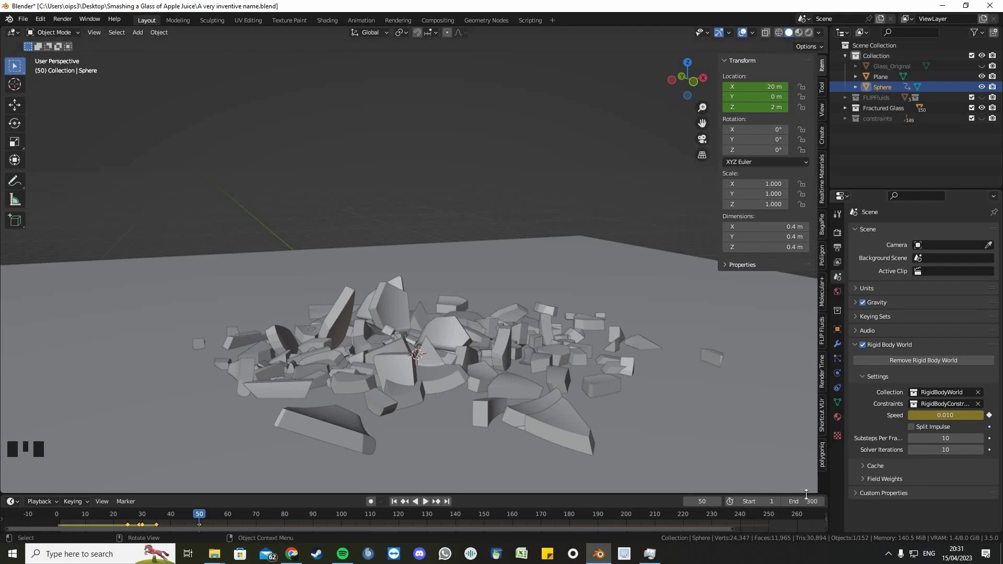
pyautogui.click(868, 465)
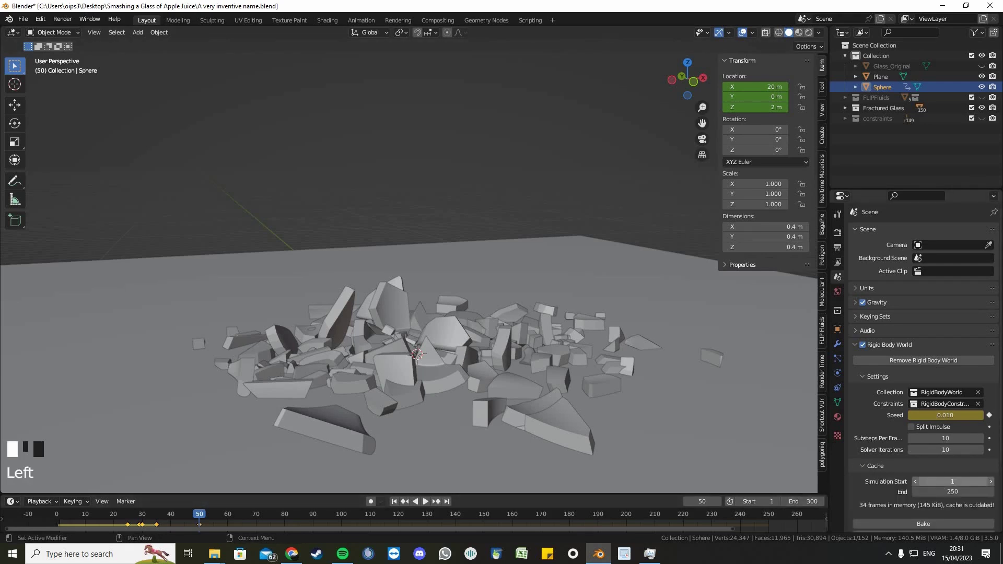
pyautogui.click(933, 492)
pyautogui.write('300')
pyautogui.press('Return')
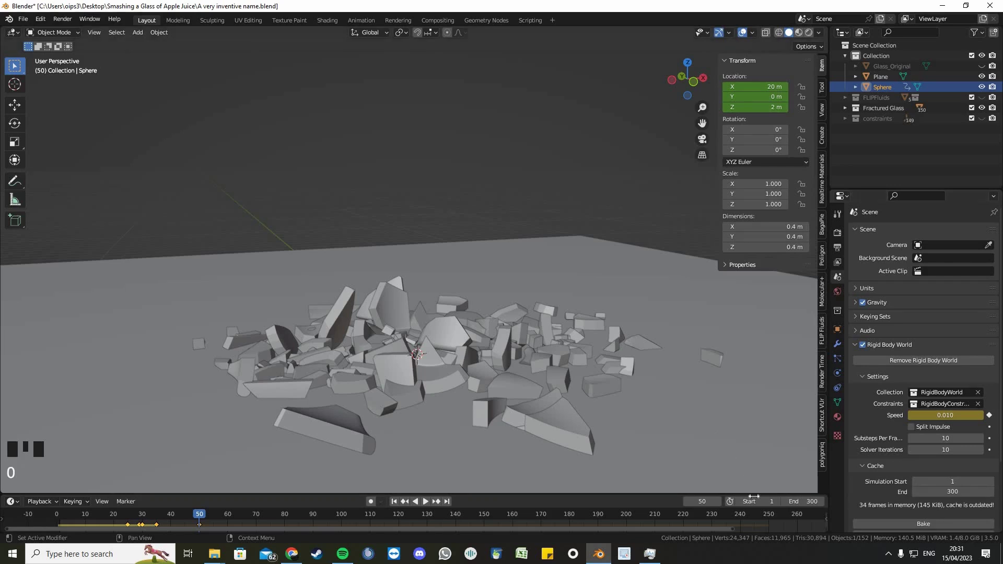
# Keyframe the rigid body world's Speed at 0.010 on frame 250 and at 1 on frame 260
pyautogui.click(769, 513)
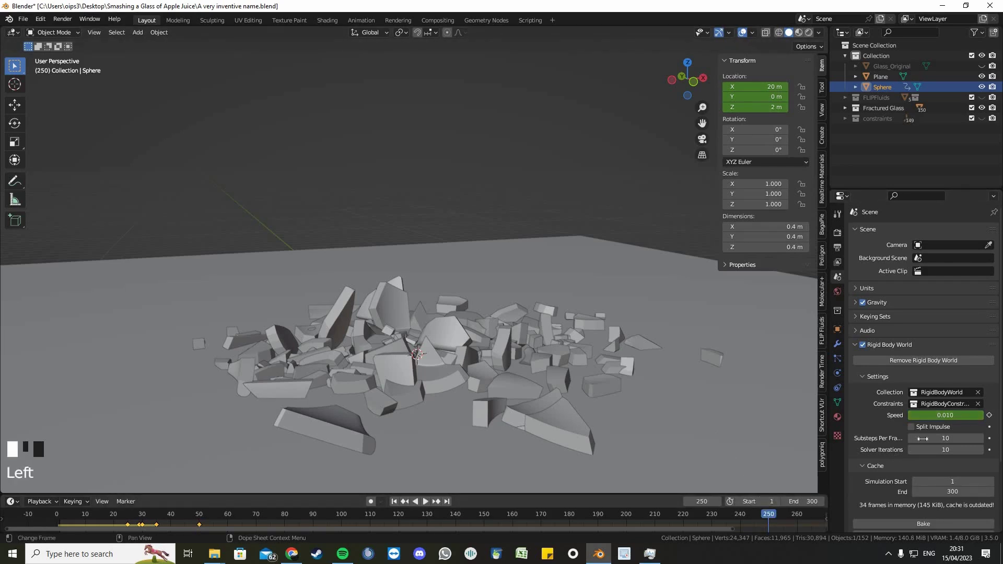
pyautogui.press('i')
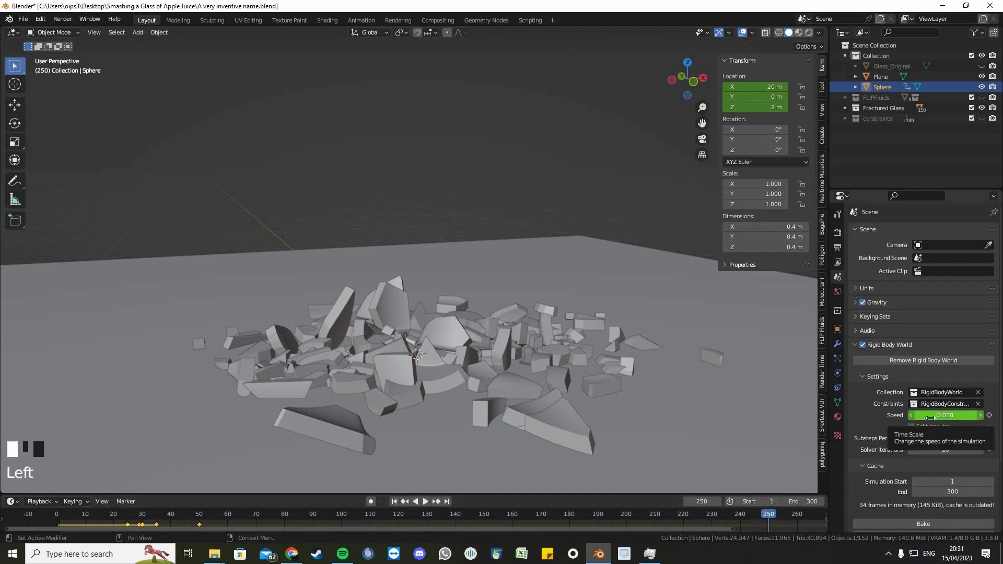
pyautogui.click(795, 514)
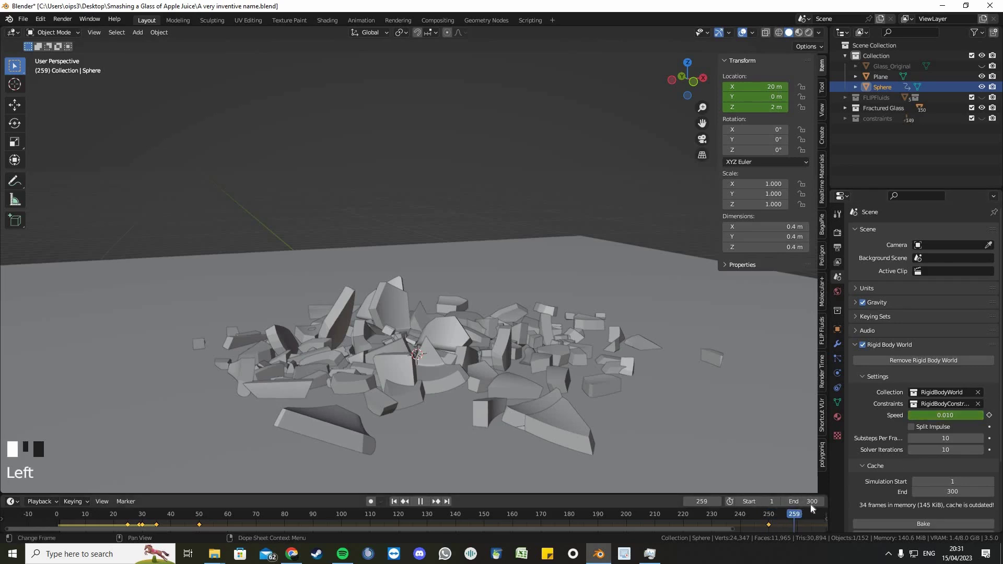
pyautogui.doubleClick(945, 415)
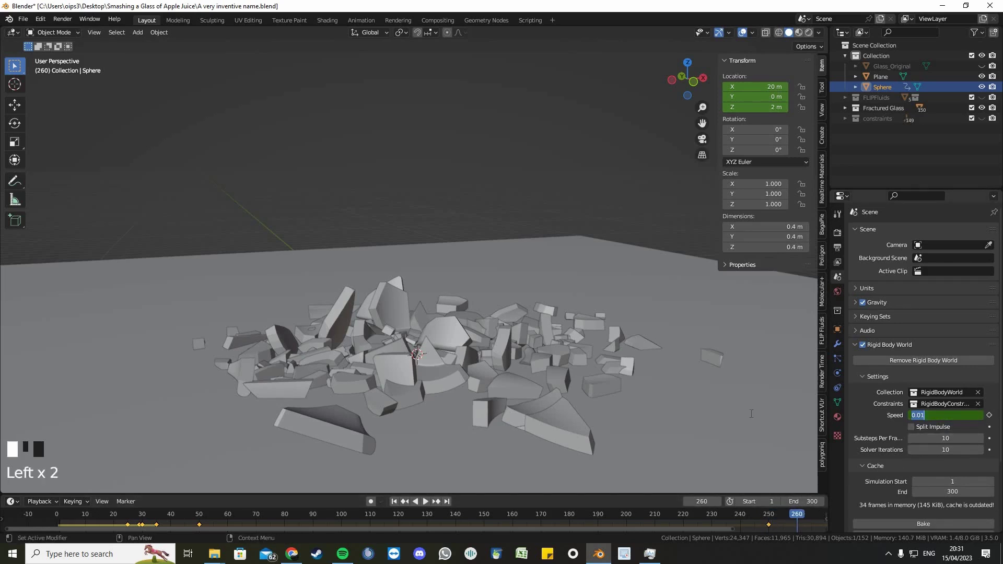
pyautogui.write('1')
pyautogui.press('Return')
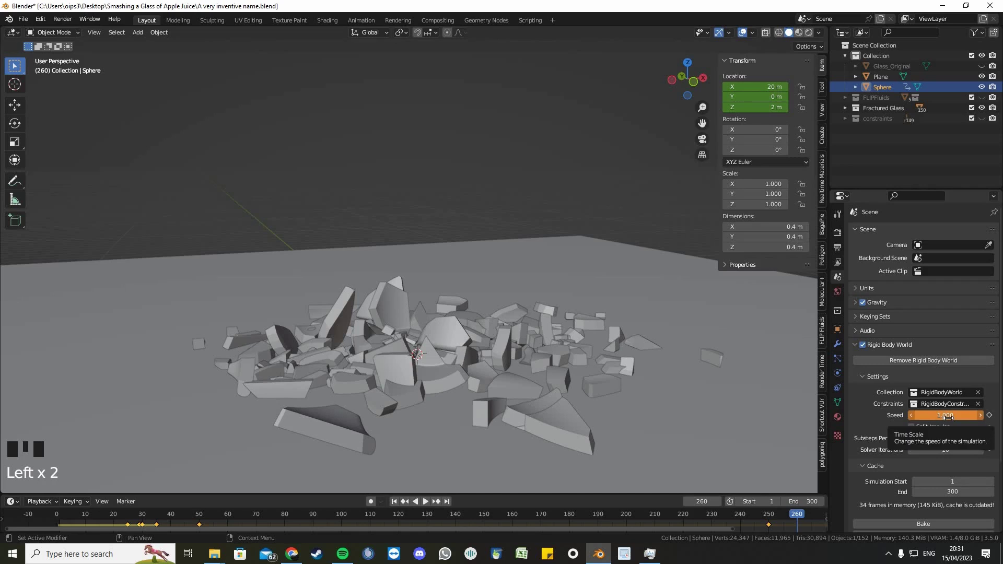
pyautogui.press('i')
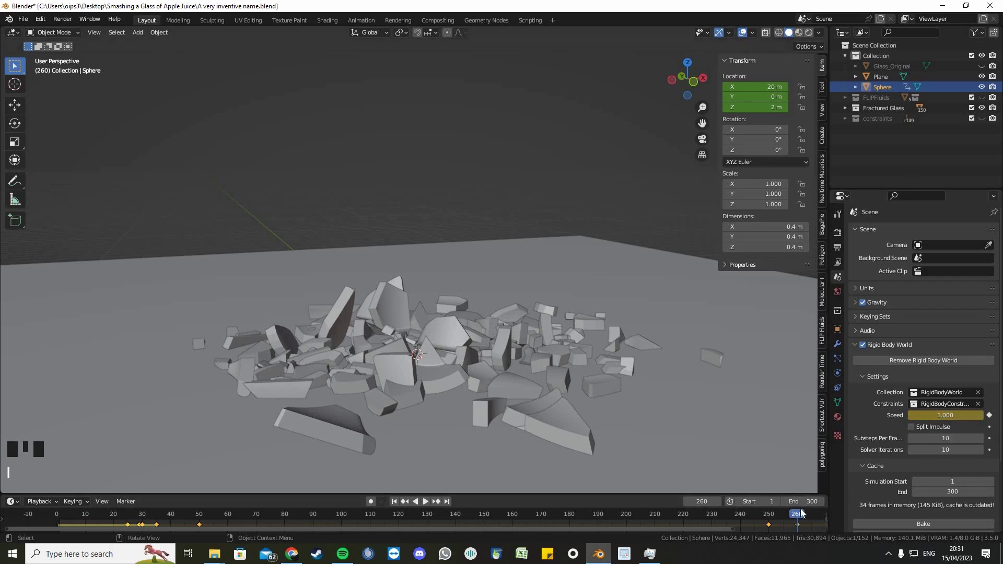
# Return to the first frame and bake the rigid body cache
pyautogui.moveTo(794, 515); pyautogui.dragTo(731, 507)
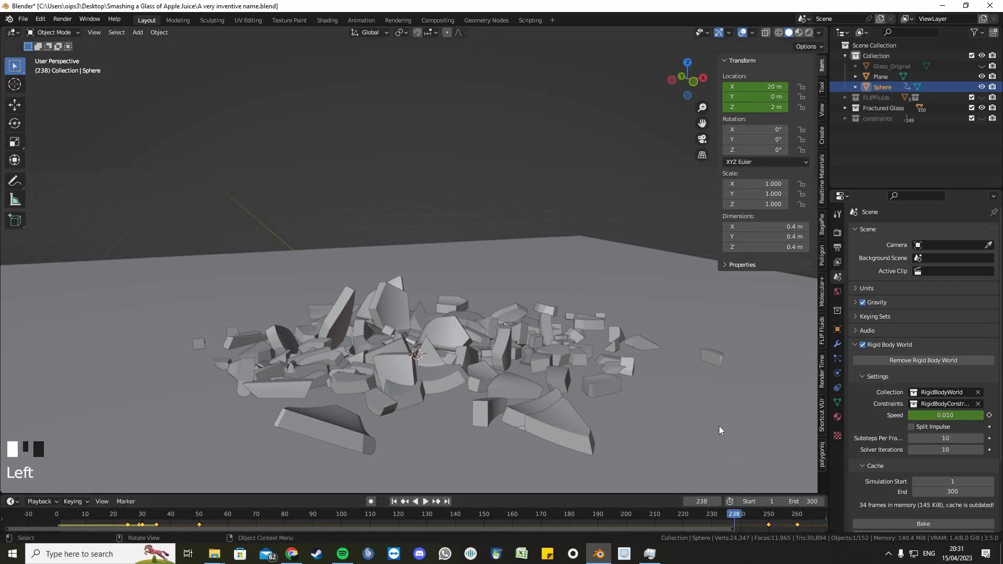
pyautogui.hotkey('shift', 'Left')
pyautogui.scroll(-1, 898, 498)
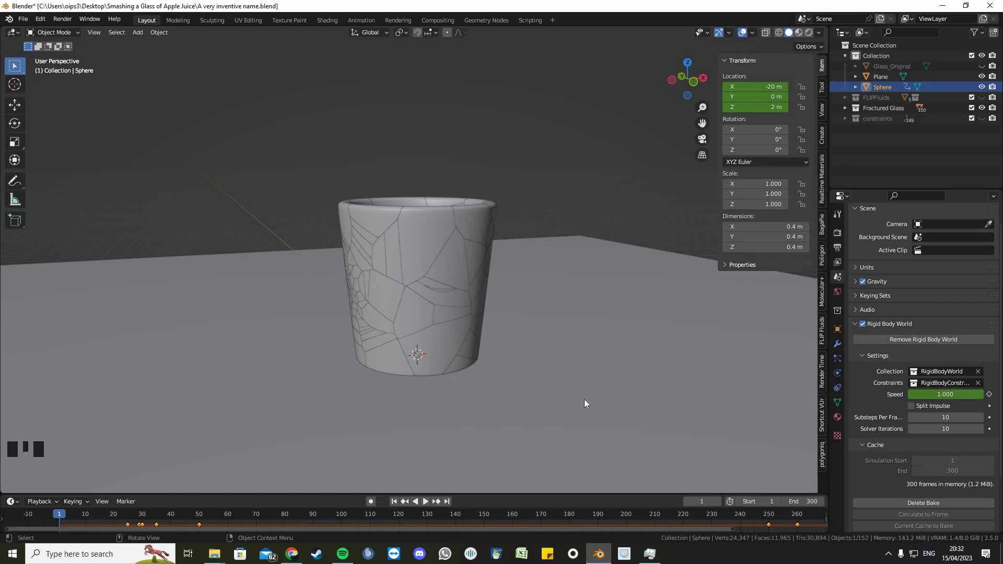
# Play the baked smash through the slow-motion section and back to normal speed to check the timing
pyautogui.scroll(1, 584, 399)
pyautogui.press('space')
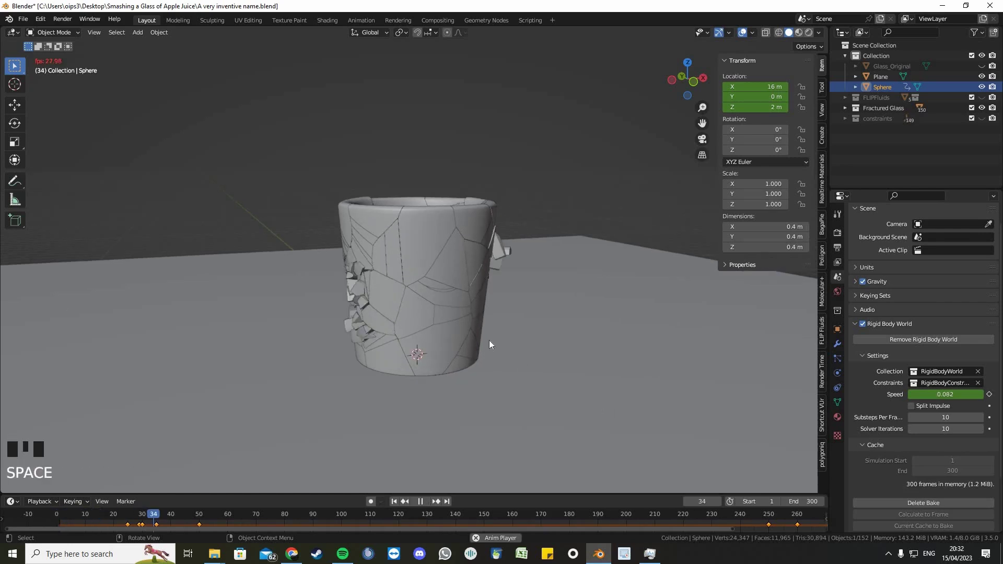
pyautogui.moveTo(493, 353)
pyautogui.mouseDown(button='middle')
pyautogui.moveTo(541, 364)
pyautogui.moveTo(594, 336)
pyautogui.moveTo(662, 338)
pyautogui.moveTo(503, 337)
pyautogui.mouseUp(button='middle')
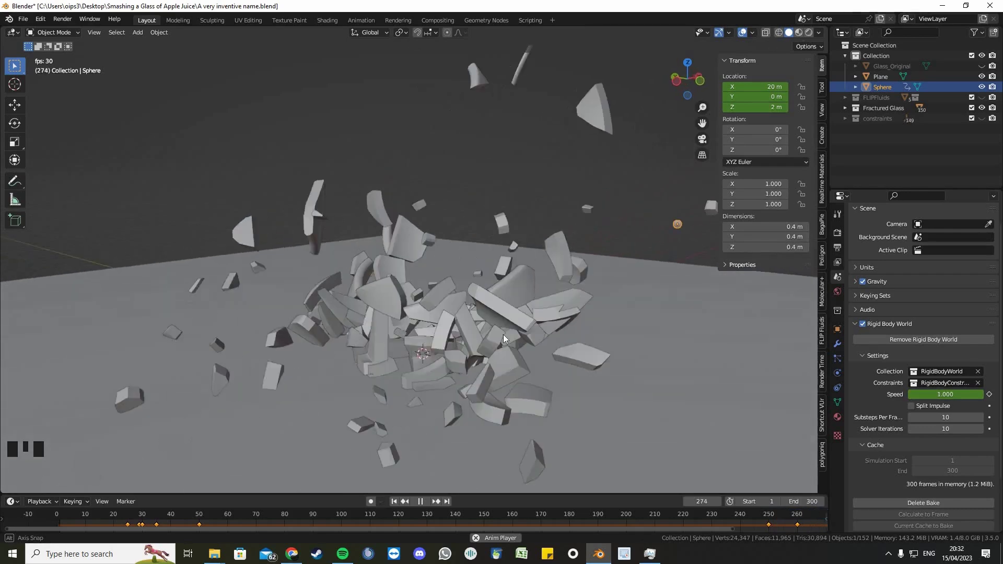
pyautogui.press('space')
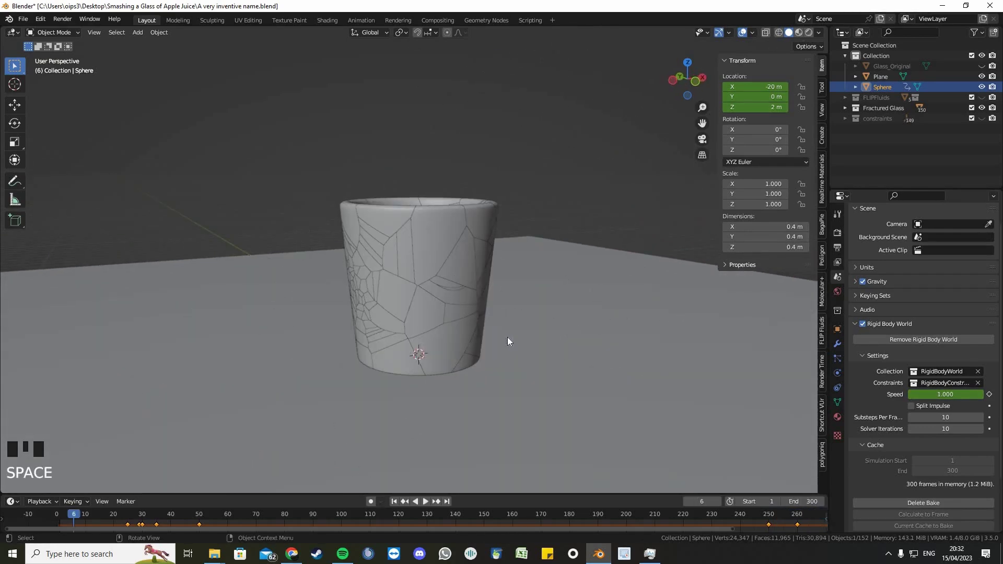
# Set the rigid body world's Substeps Per Frame to 100 and Solver Iterations to 100
pyautogui.hotkey('shift', 'Left')
pyautogui.click(945, 417)
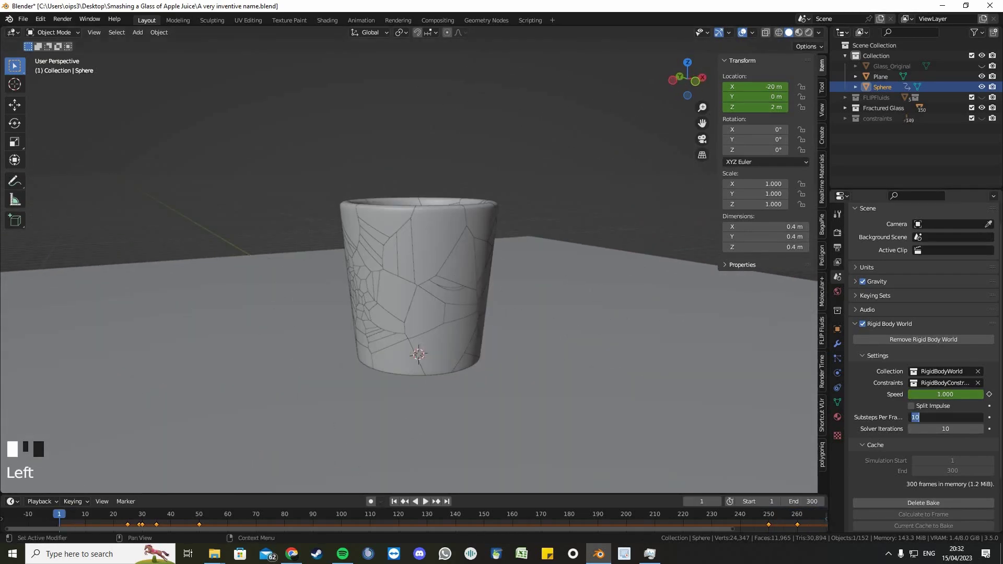
pyautogui.write('100')
pyautogui.click(866, 418)
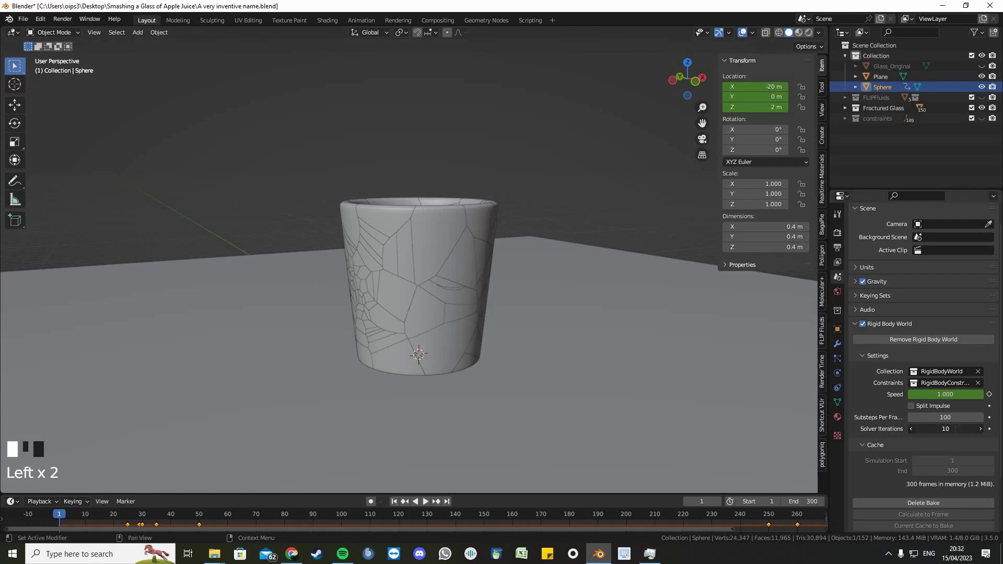
pyautogui.click(945, 429)
pyautogui.write('100')
pyautogui.click(726, 411)
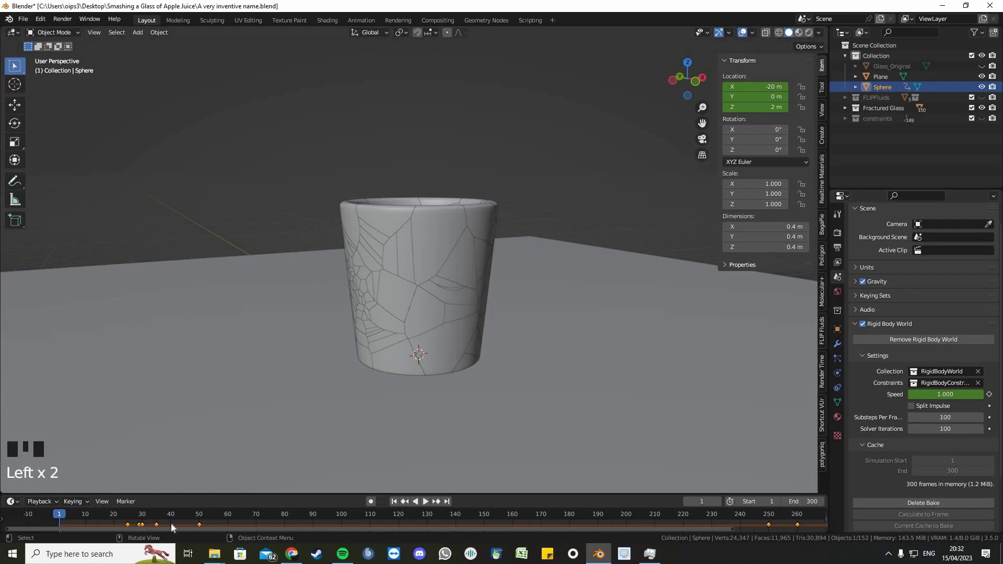
# Play the existing bake up to frame 131 and examine the broken glass pieces close up from several angles
pyautogui.click(74, 512)
pyautogui.press('space')
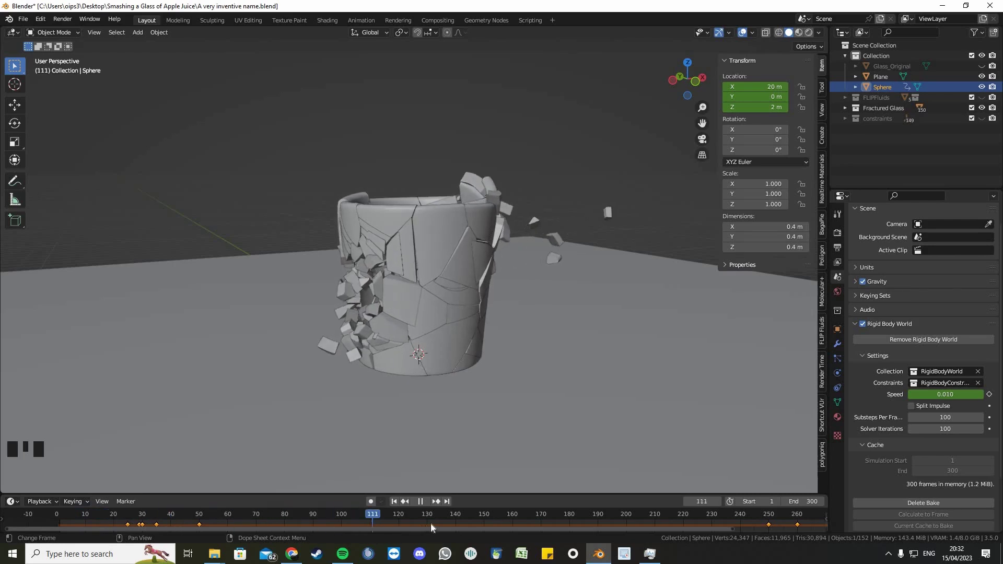
pyautogui.press('space')
pyautogui.scroll(3, 427, 324)
pyautogui.moveTo(427, 325); pyautogui.dragTo(530, 298, button='middle')
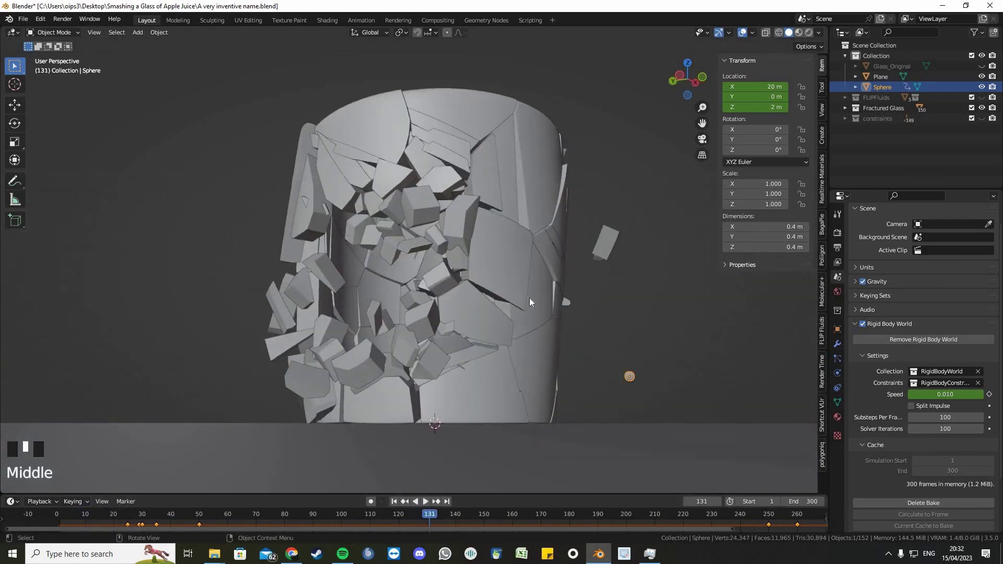
pyautogui.moveTo(510, 346); pyautogui.dragTo(465, 292, button='middle')
pyautogui.moveTo(508, 329); pyautogui.dragTo(388, 296, button='middle')
# Delete the existing rigid body bake at the first frame and bake the simulation again
pyautogui.hotkey('shift', 'Left')
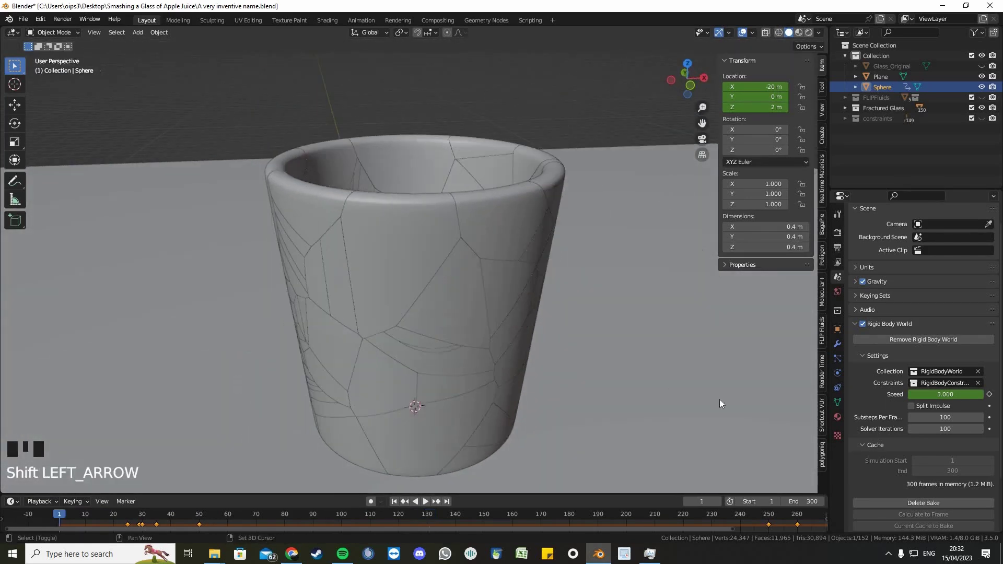
pyautogui.click(913, 502)
pyautogui.click(563, 434)
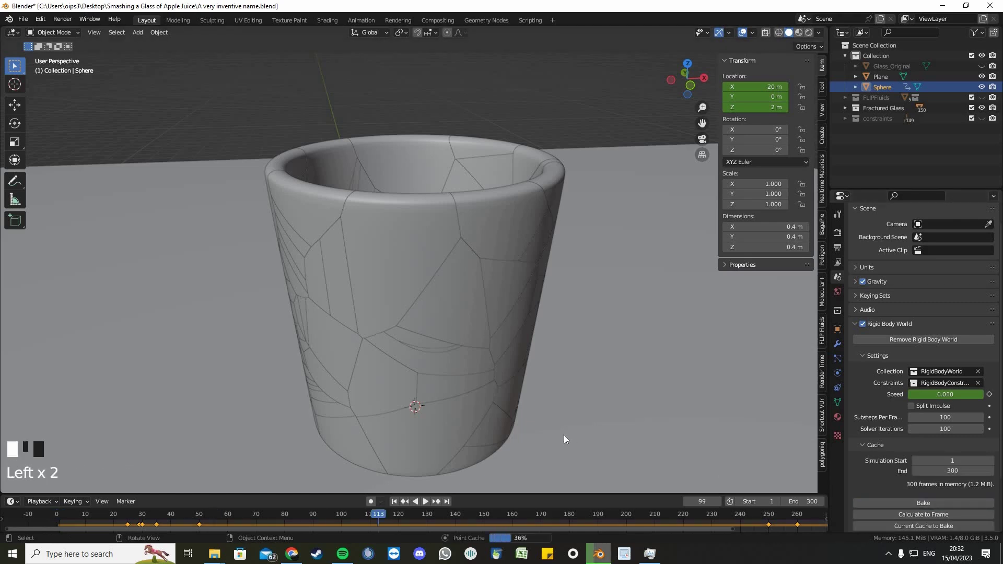
# Play the new bake and examine how the glass shatters from several angles
pyautogui.press('space')
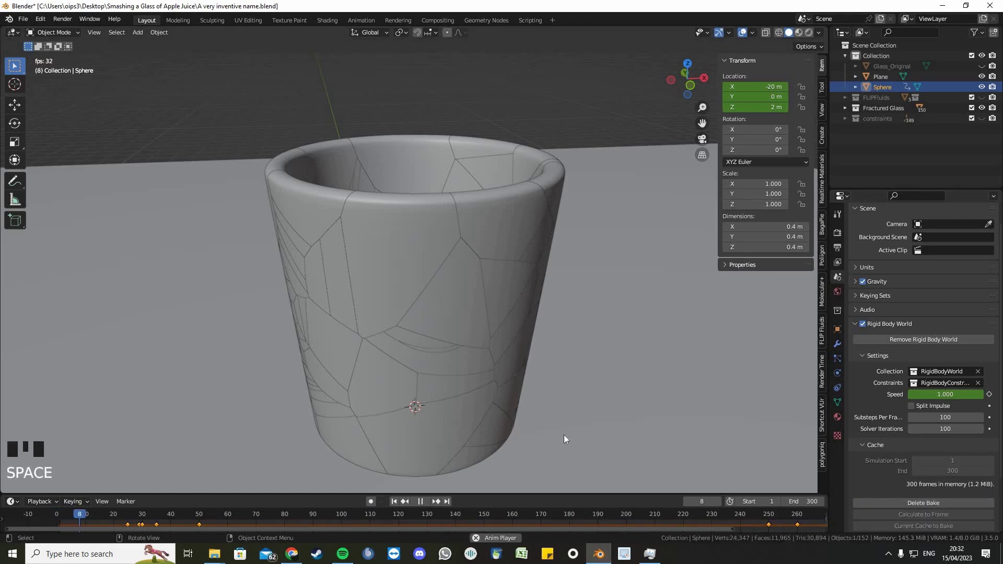
pyautogui.moveTo(547, 412); pyautogui.dragTo(584, 393, button='middle')
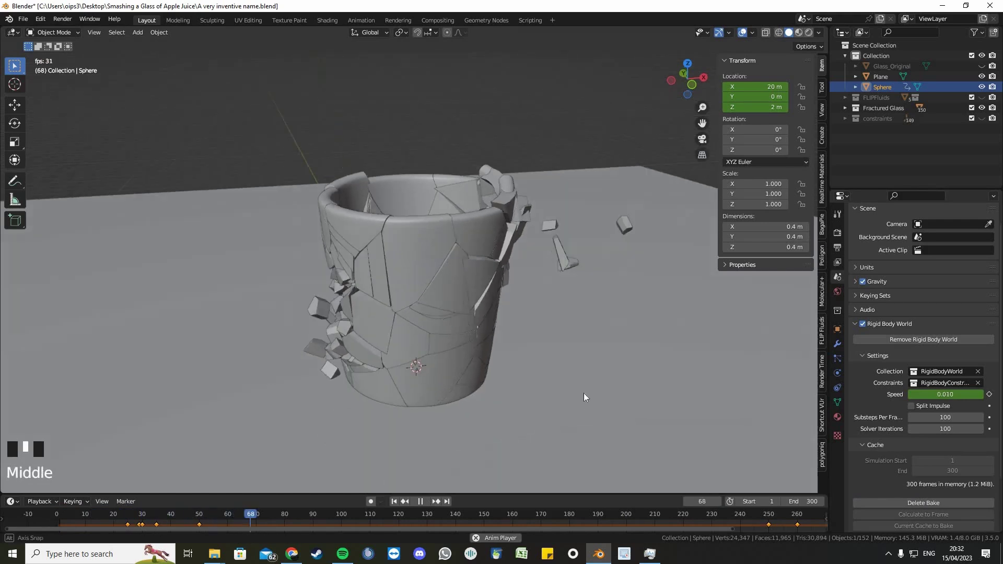
pyautogui.scroll(2, 546, 352)
pyautogui.moveTo(545, 352); pyautogui.dragTo(611, 337, button='middle')
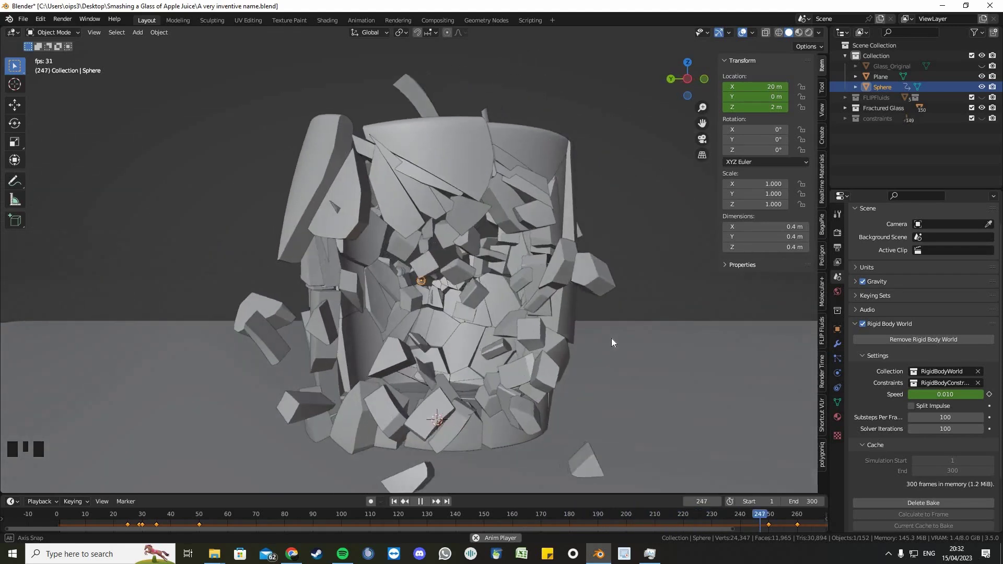
pyautogui.moveTo(515, 366); pyautogui.dragTo(506, 368, button='middle')
pyautogui.press('space')
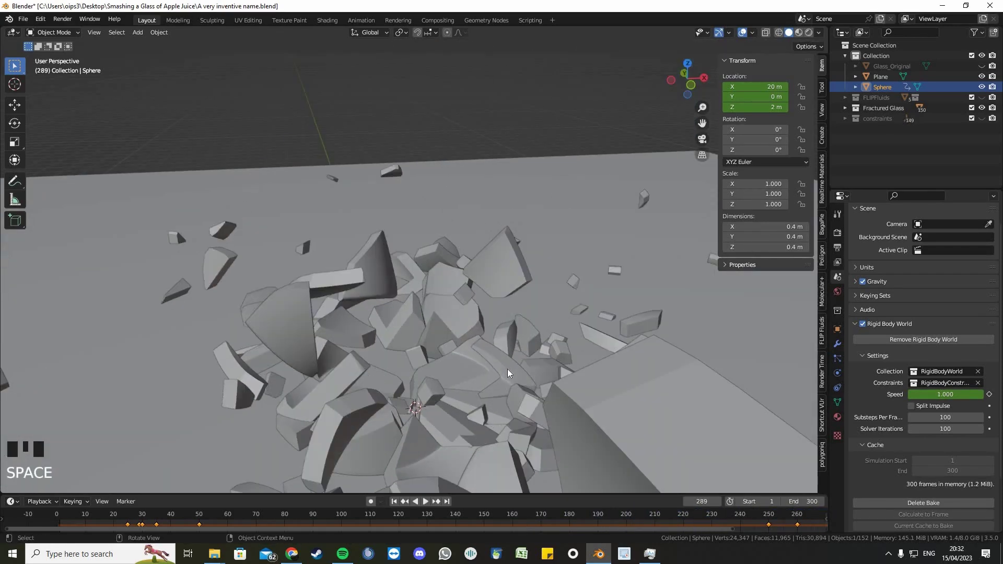
# Set the rigid body world's Substeps Per Frame and Solver Iterations to 200 and rebake the simulation from the first frame
pyautogui.hotkey('shift', 'Left')
pyautogui.click(927, 418)
pyautogui.press('Left')
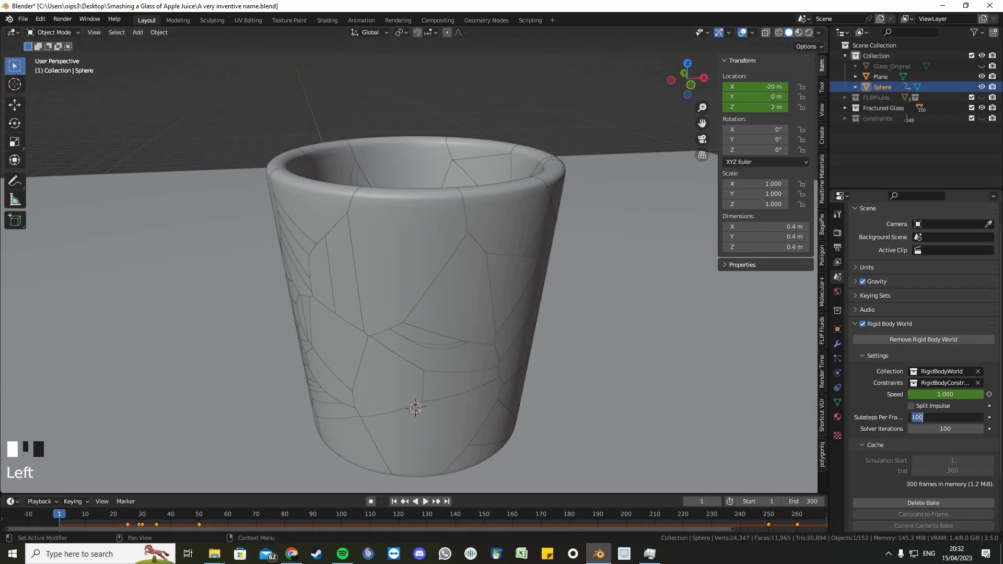
pyautogui.write('2')
pyautogui.click(930, 429)
pyautogui.click(930, 429)
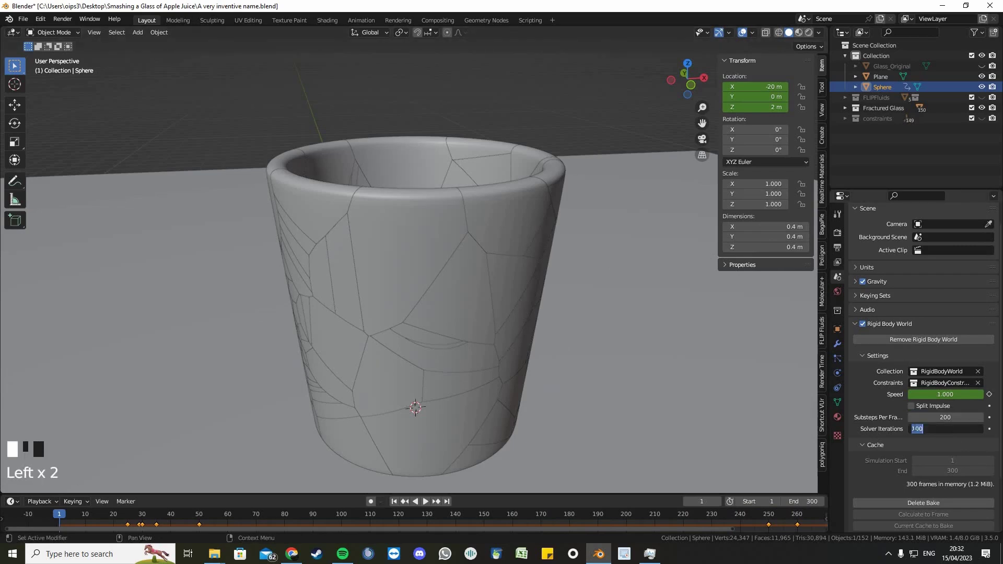
pyautogui.moveTo(916, 428); pyautogui.dragTo(896, 431)
pyautogui.write('2')
pyautogui.press('Return')
pyautogui.click(922, 503)
pyautogui.click(923, 503)
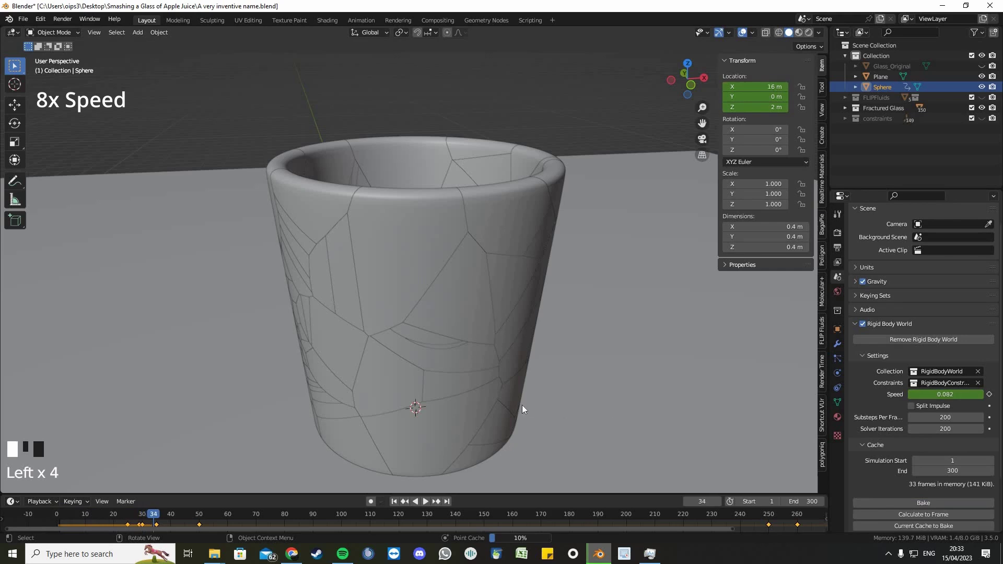
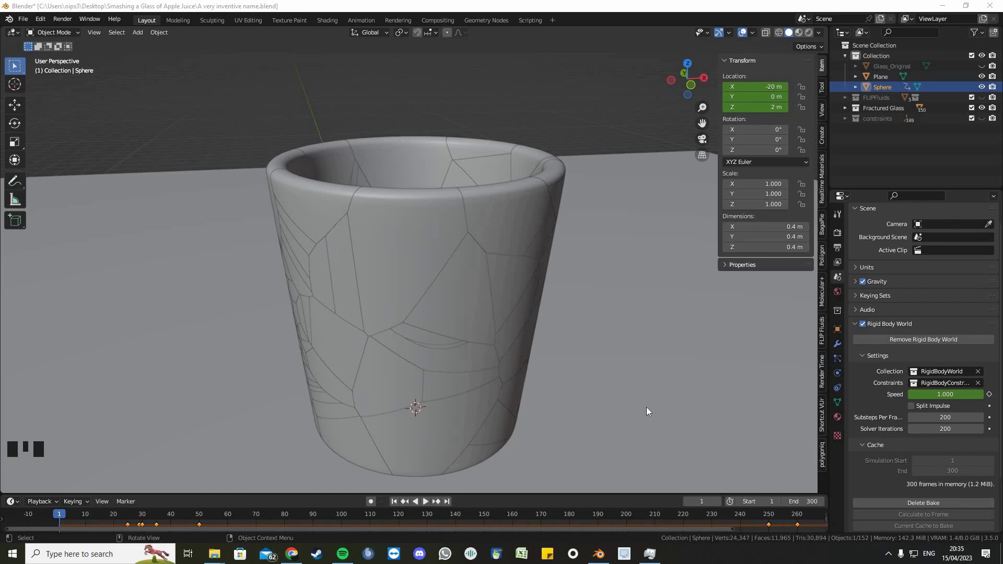
# Play the rebaked simulation and examine how the glass shatters from several angles and distances
pyautogui.scroll(-1, 647, 406)
pyautogui.moveTo(614, 408); pyautogui.dragTo(630, 411, button='middle')
pyautogui.press('space')
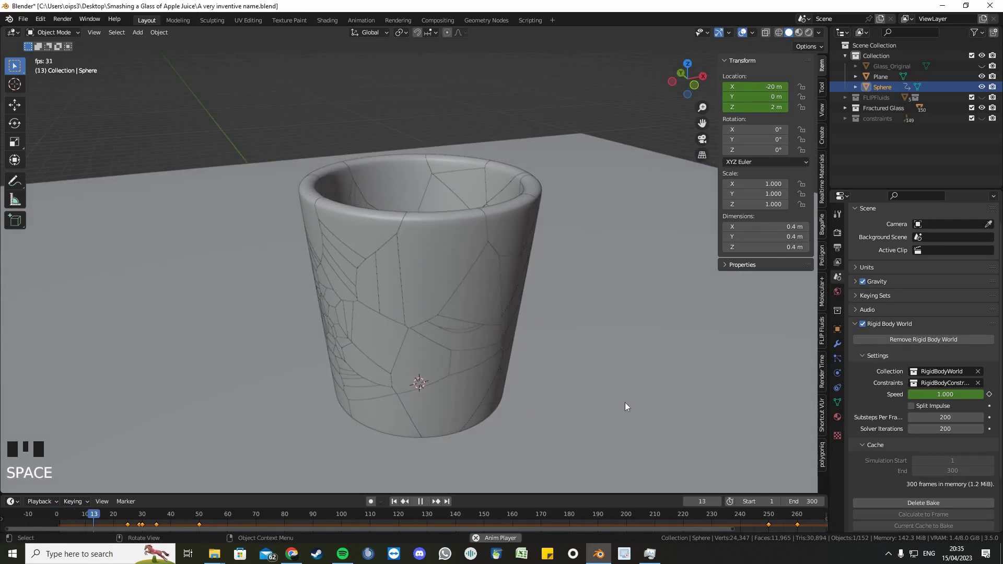
pyautogui.moveTo(622, 395); pyautogui.dragTo(600, 428, button='middle')
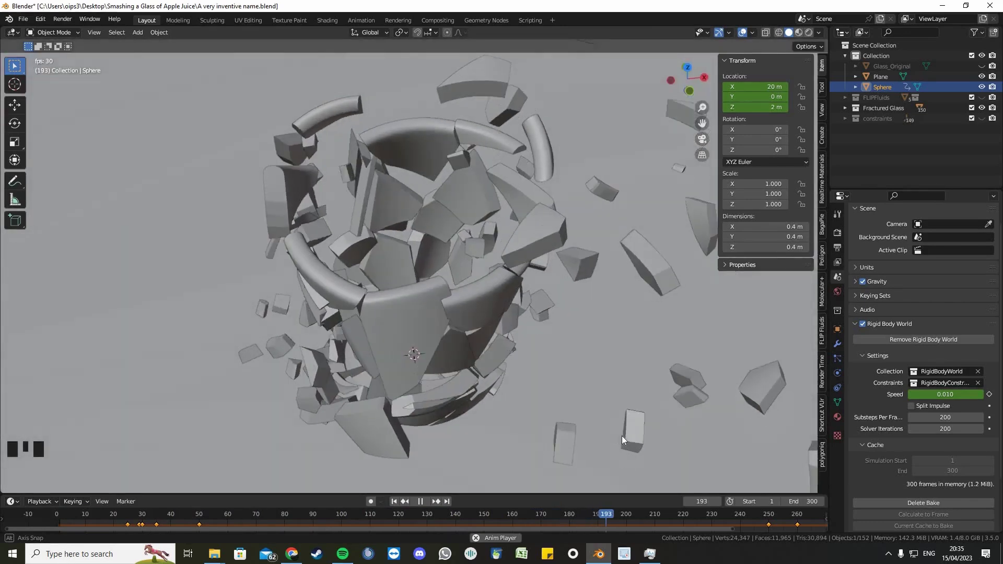
pyautogui.moveTo(679, 405); pyautogui.dragTo(650, 391, button='middle')
pyautogui.press('space')
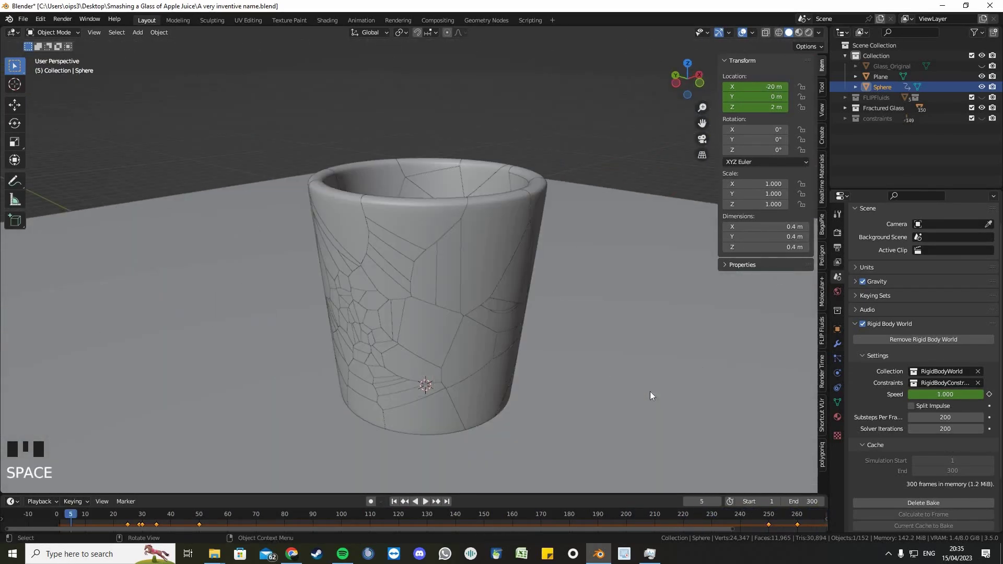
pyautogui.press('space')
pyautogui.moveTo(579, 378); pyautogui.dragTo(534, 352, button='middle')
pyautogui.scroll(-4, 557, 356)
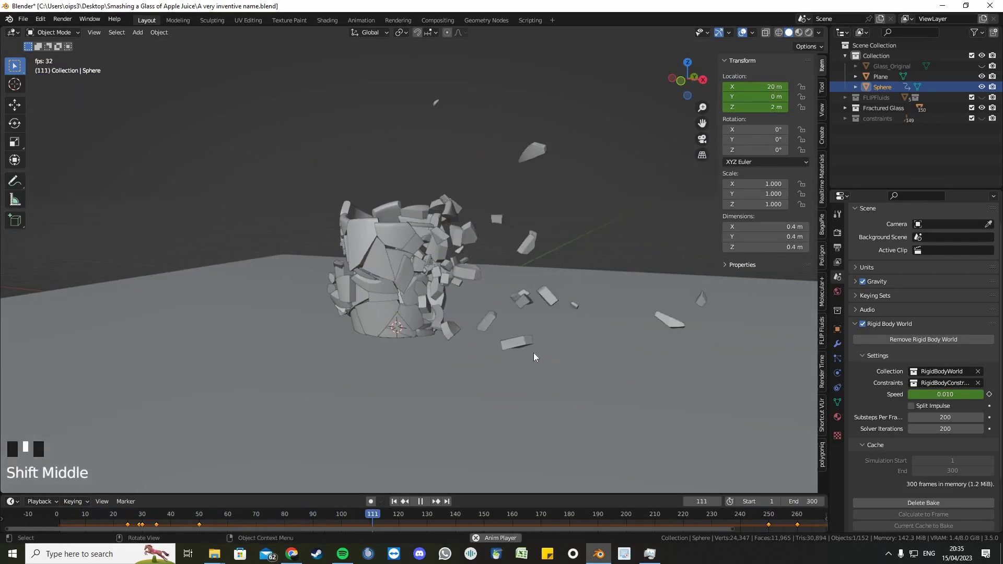
pyautogui.scroll(1, 534, 352)
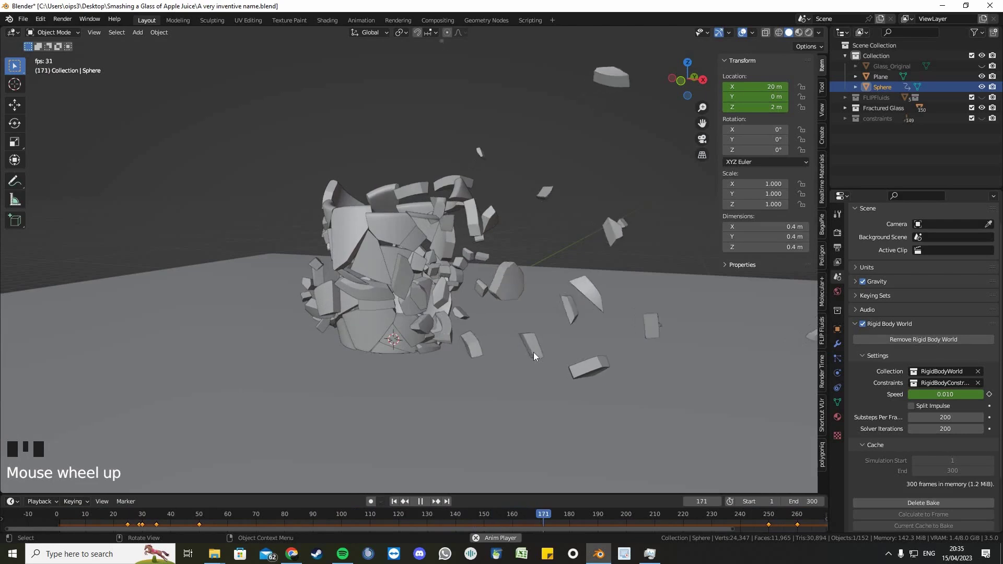
pyautogui.press('space')
pyautogui.scroll(-3, 547, 359)
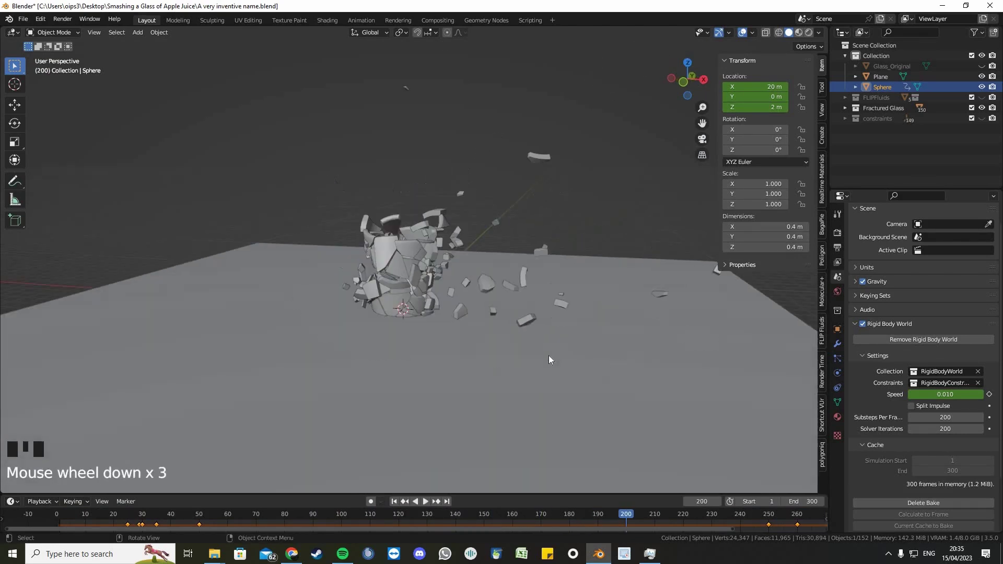
# Return to the first frame of the animation and save the file
pyautogui.hotkey('shift', 'Left')
pyautogui.moveTo(571, 358); pyautogui.dragTo(571, 360, button='middle')
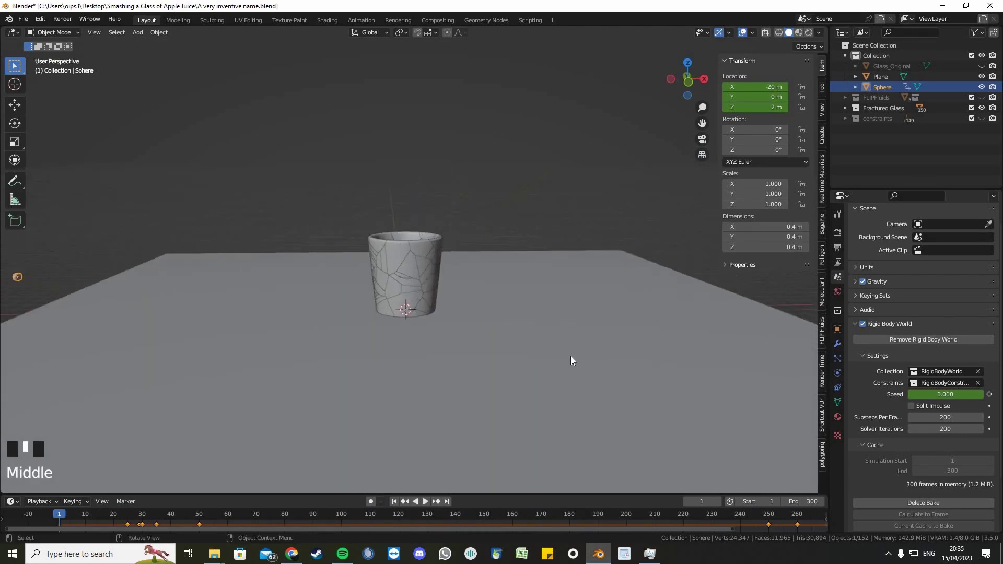
pyautogui.scroll(3, 571, 360)
pyautogui.hotkey('ctrl', 's')
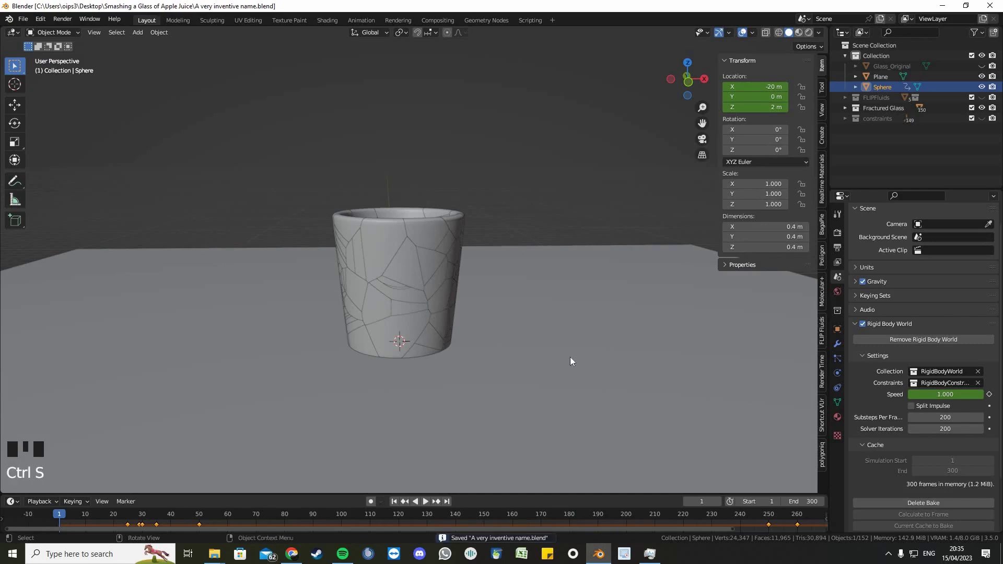
pyautogui.scroll(2, 569, 356)
pyautogui.moveTo(543, 365); pyautogui.dragTo(480, 361, button='middle')
pyautogui.scroll(-1, 428, 355)
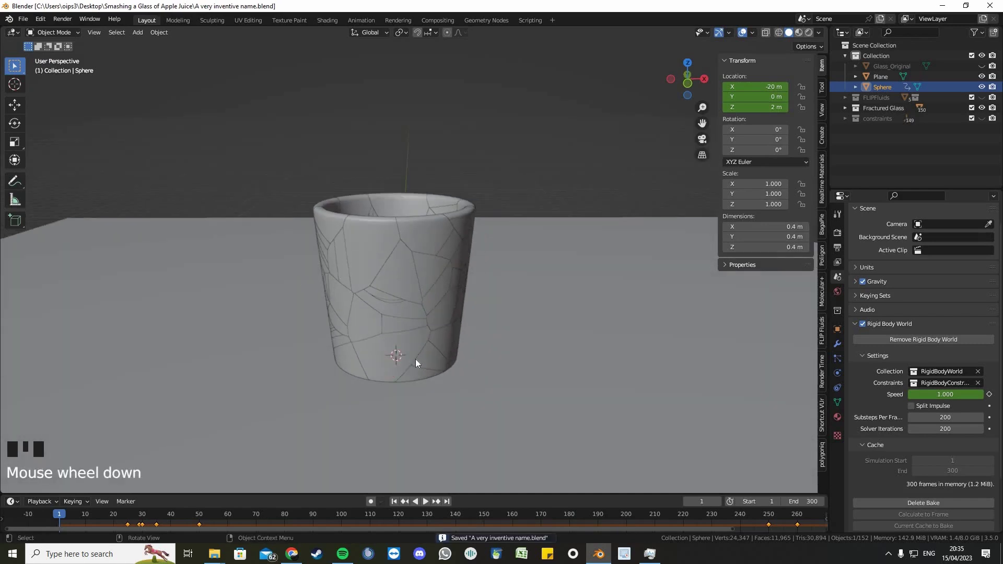
pyautogui.moveTo(415, 358); pyautogui.dragTo(466, 379, button='middle')
pyautogui.moveTo(471, 411); pyautogui.dragTo(474, 374, button='middle')
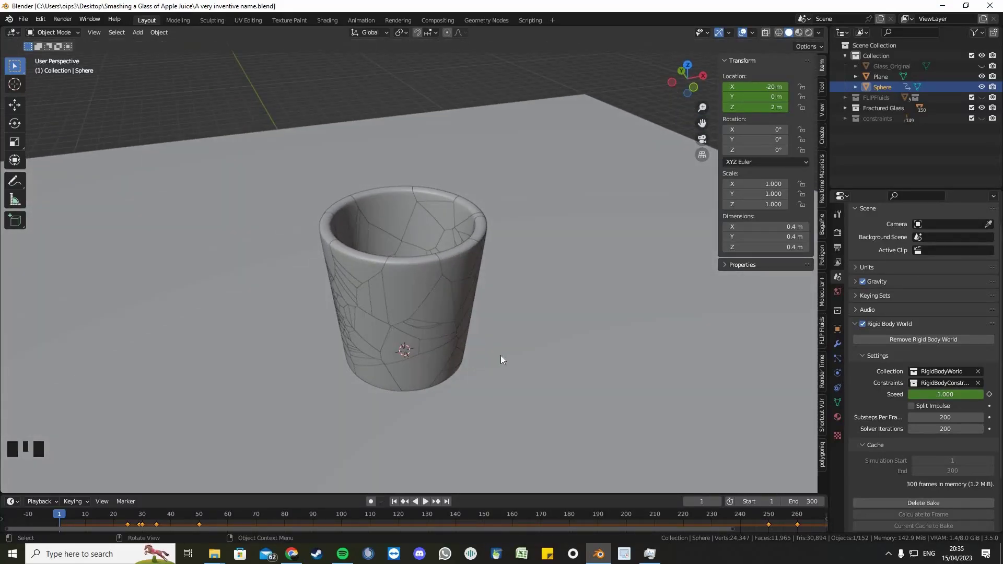
# Rename the Sphere object as "impact sphere"
pyautogui.doubleClick(877, 87)
pyautogui.click(880, 87)
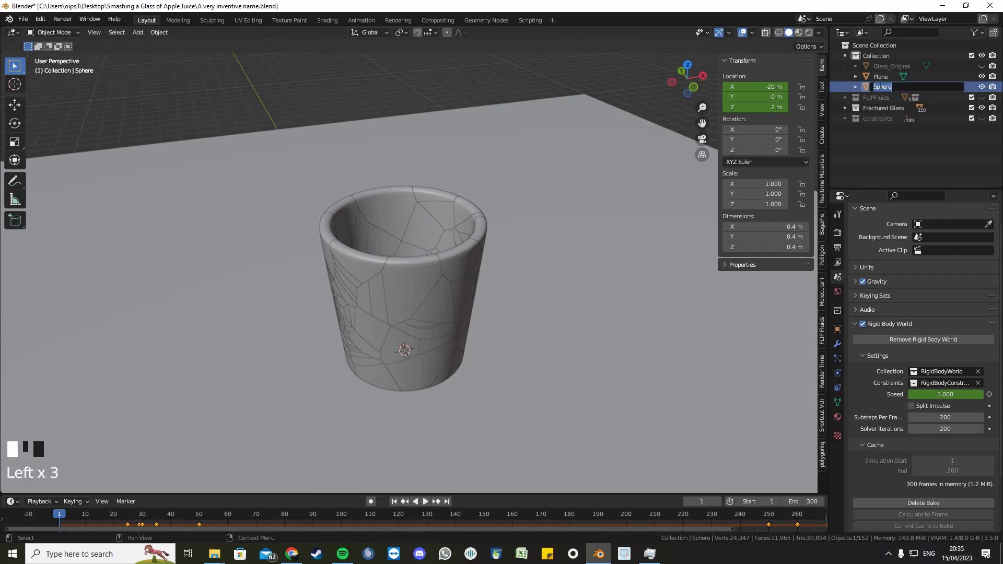
pyautogui.write('impact sphere')
pyautogui.press('Return')
# Rename the Plane object as "floor"
pyautogui.click(879, 86)
pyautogui.doubleClick(879, 87)
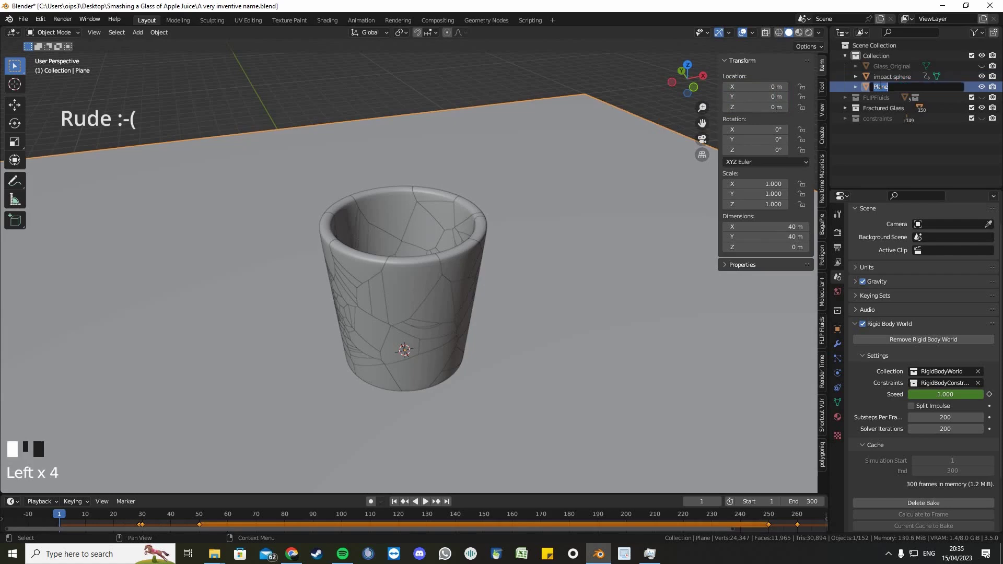
pyautogui.write('floor')
pyautogui.press('Return')
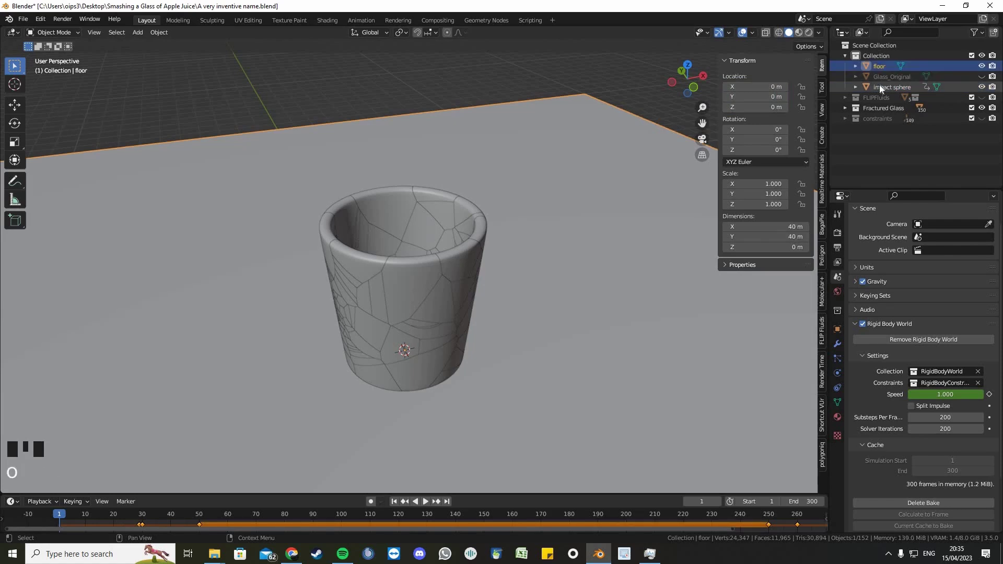
pyautogui.scroll(-2, 642, 238)
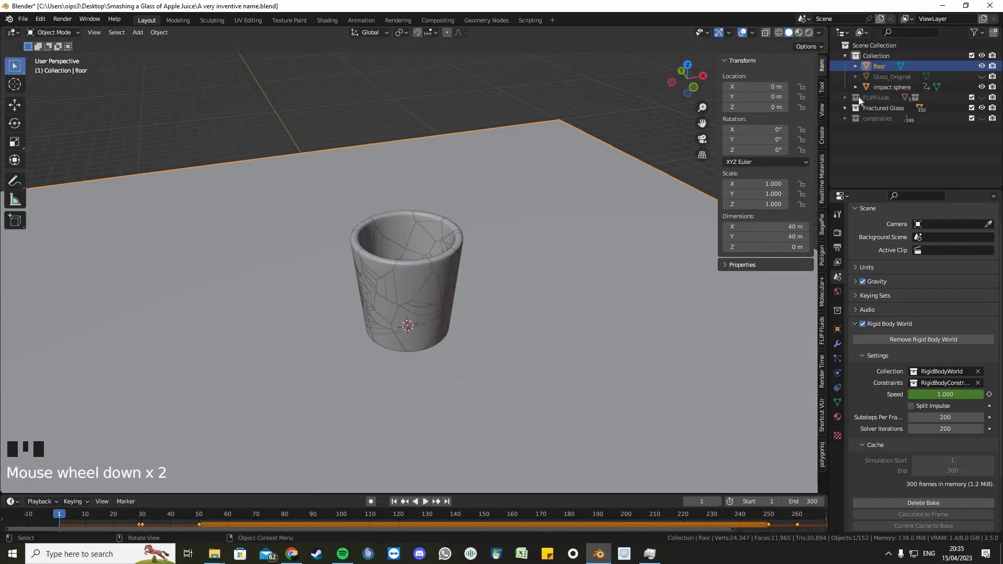
# Unhide Glass_Original, apply its scale, and hide it again
pyautogui.click(898, 87)
pyautogui.click(981, 77)
pyautogui.click(908, 77)
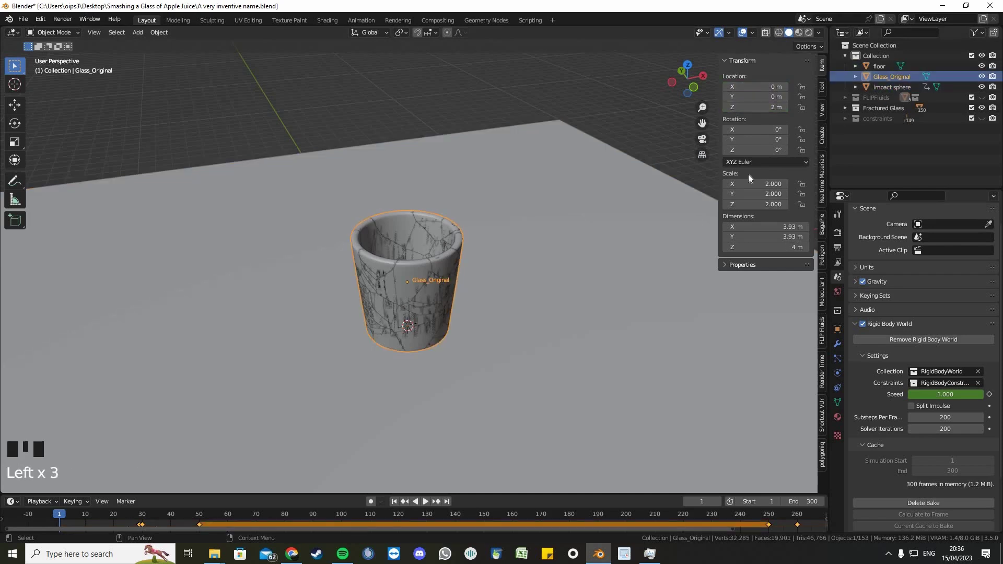
pyautogui.hotkey('ctrl', 'a')
pyautogui.click(638, 214)
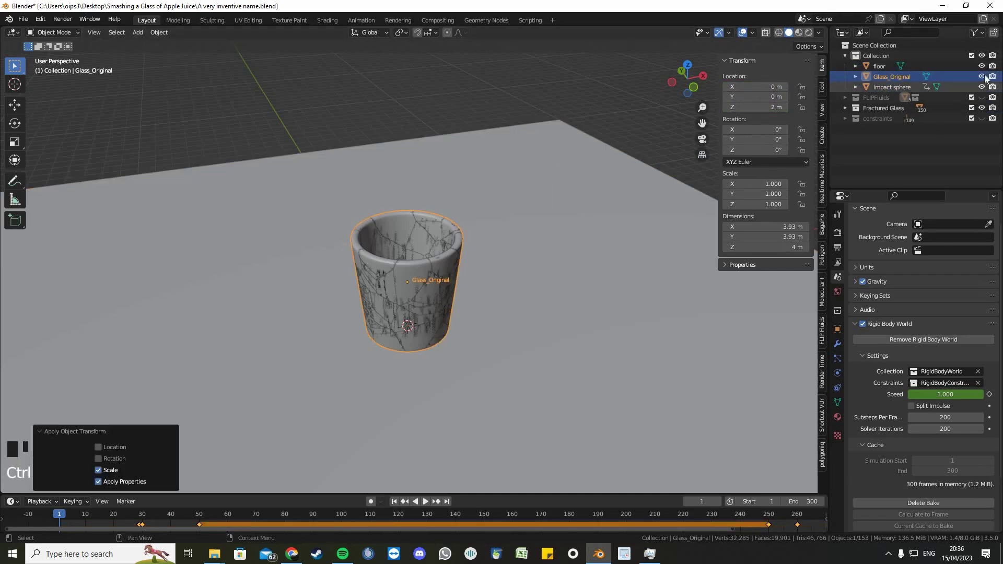
pyautogui.click(981, 77)
pyautogui.scroll(-1, 572, 240)
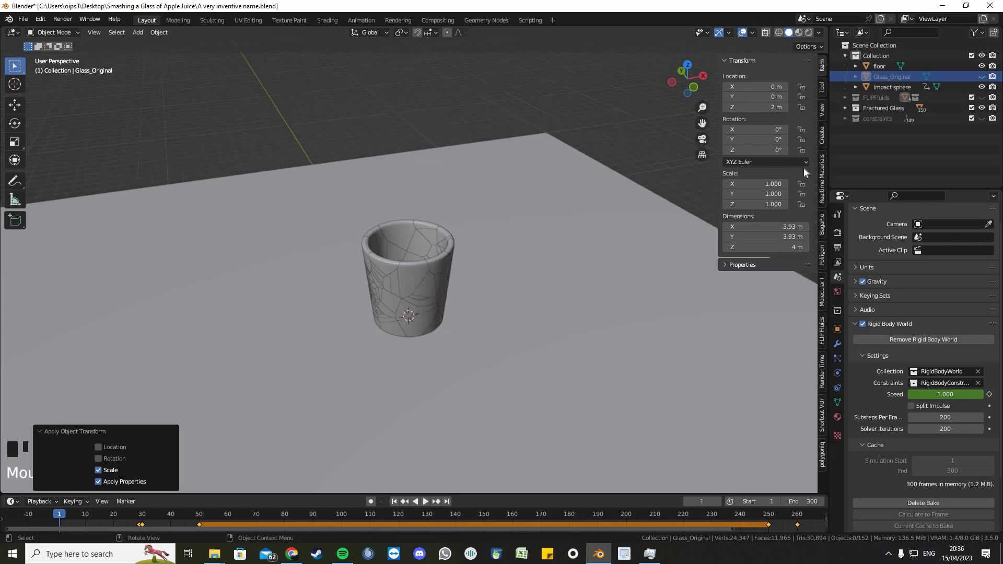
# Unhide the FLIPFluids collection so the domain and fluid objects show in the viewport
pyautogui.click(981, 98)
pyautogui.moveTo(443, 269); pyautogui.dragTo(490, 215, button='middle')
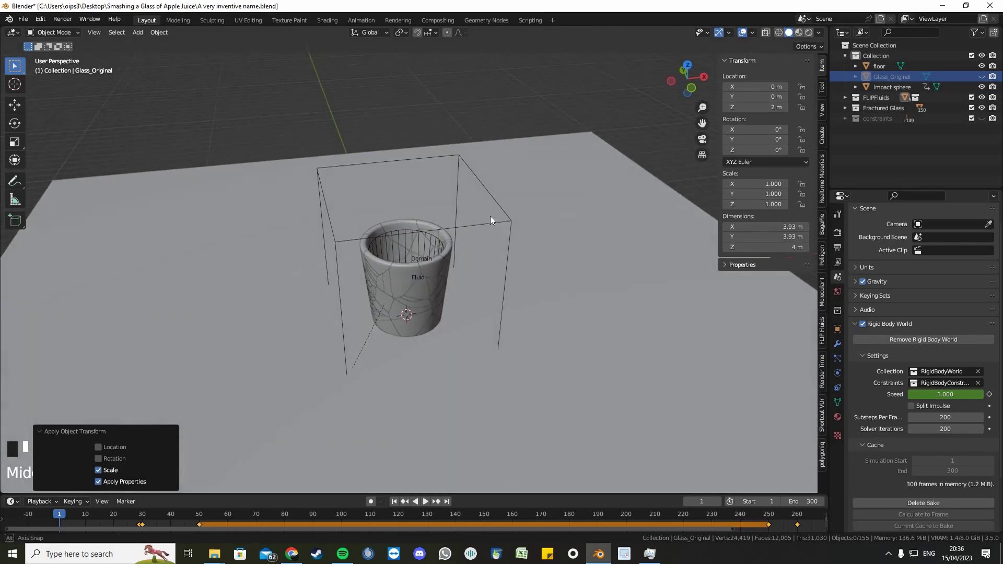
pyautogui.click(493, 222)
pyautogui.scroll(-2, 491, 251)
pyautogui.moveTo(494, 264); pyautogui.dragTo(559, 293, button='middle')
# Extrude the floor's face downward to give the floor a thickness of about 0.73 m
pyautogui.click(553, 295)
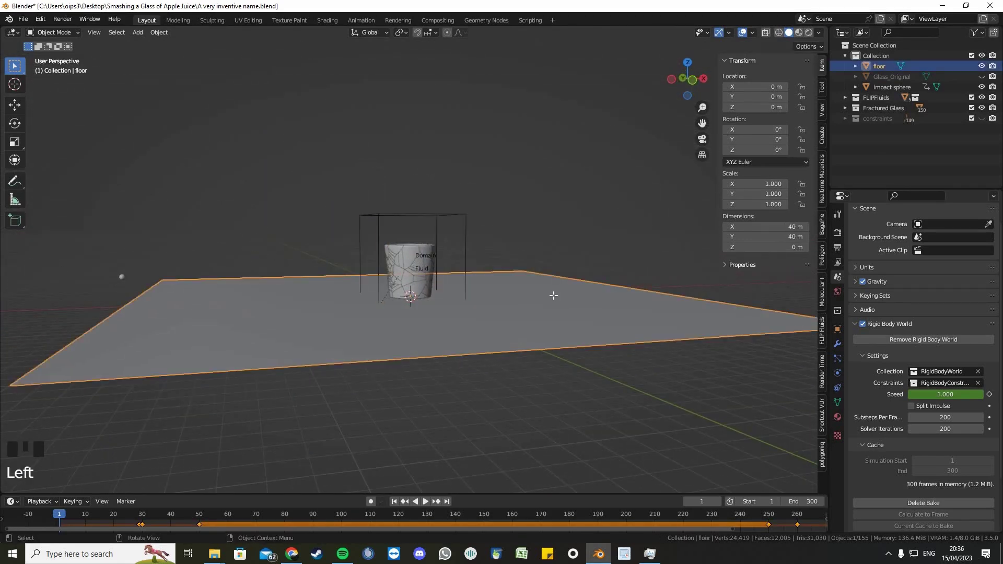
pyautogui.press('Tab')
pyautogui.press('e')
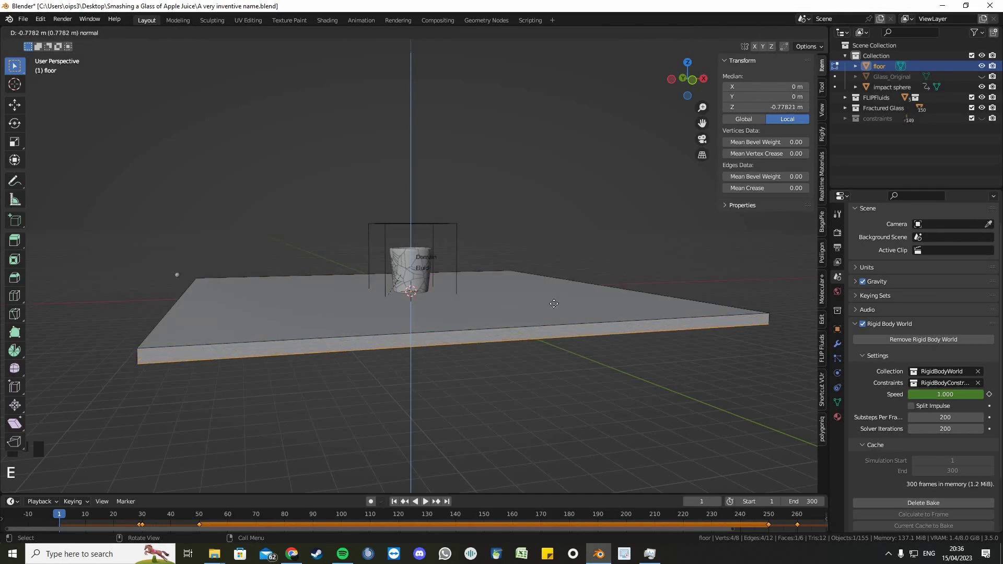
pyautogui.click(553, 303)
pyautogui.press('Tab')
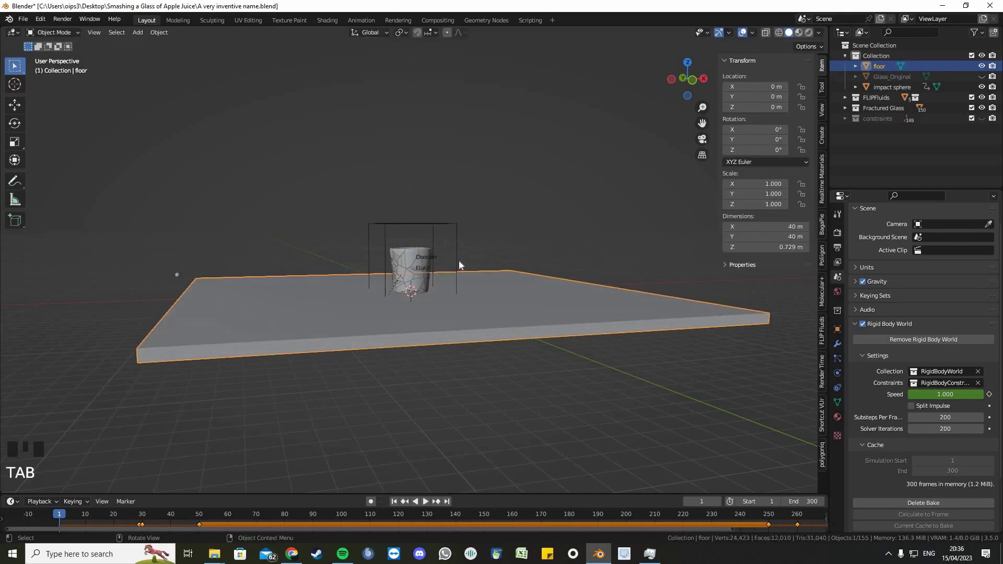
pyautogui.click(431, 260)
pyautogui.moveTo(430, 260); pyautogui.dragTo(525, 311, button='middle')
pyautogui.click(525, 311)
pyautogui.hotkey('shift', 'd')
pyautogui.press('z')
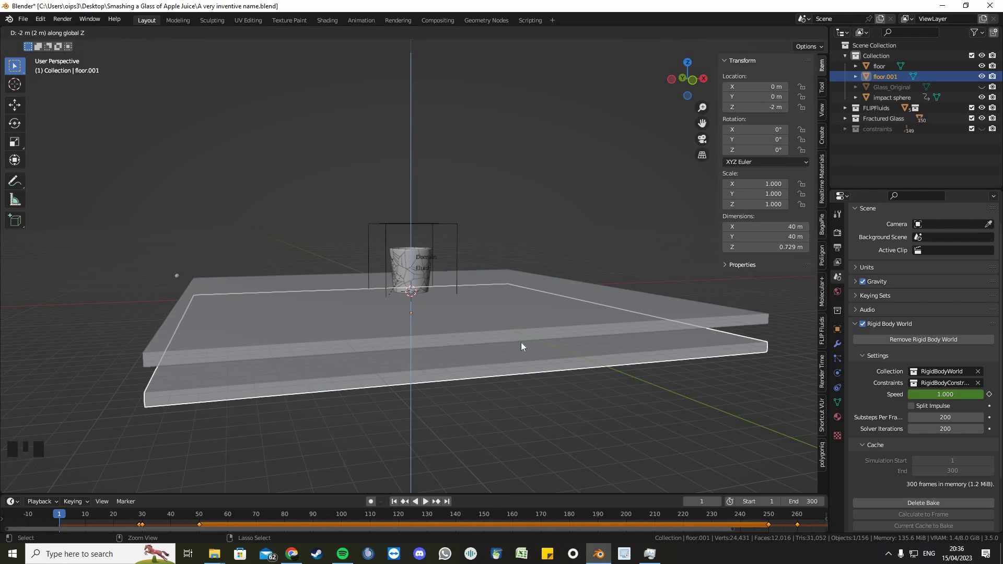
pyautogui.click(522, 343)
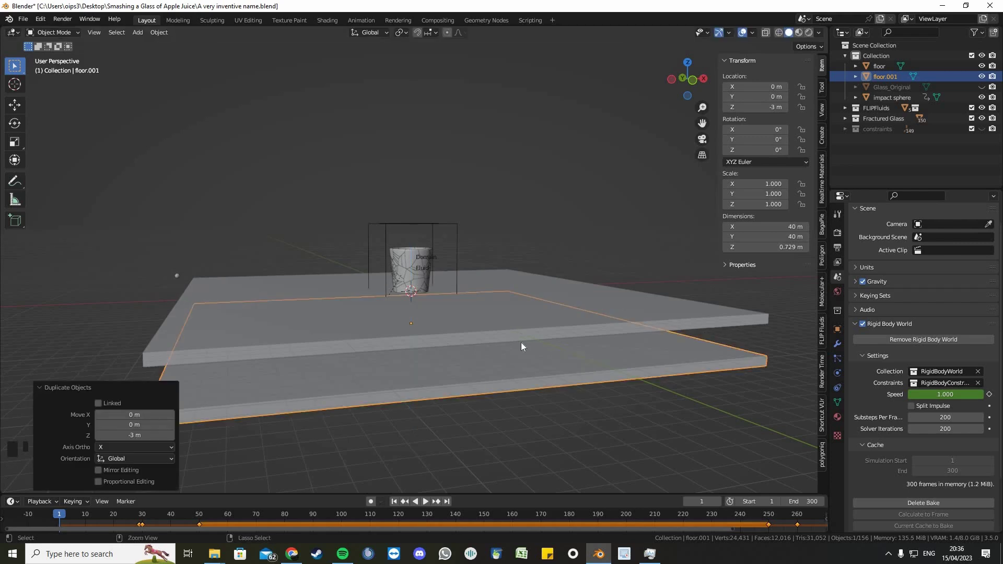
pyautogui.hotkey('ctrl', 'z')
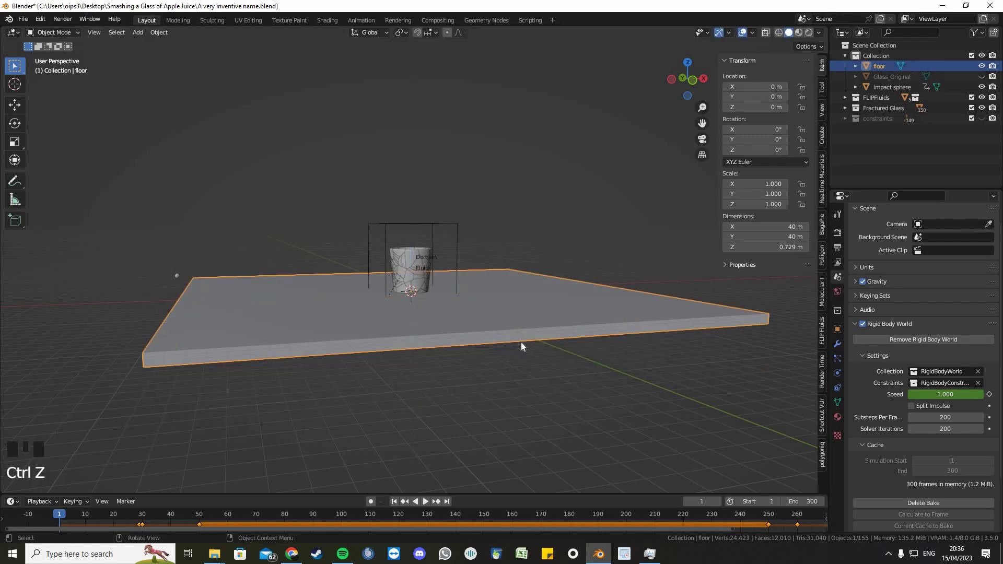
# Duplicate the floor and place the copy 2 m lower along the Z axis
pyautogui.hotkey('shift', 'd')
pyautogui.write('z')
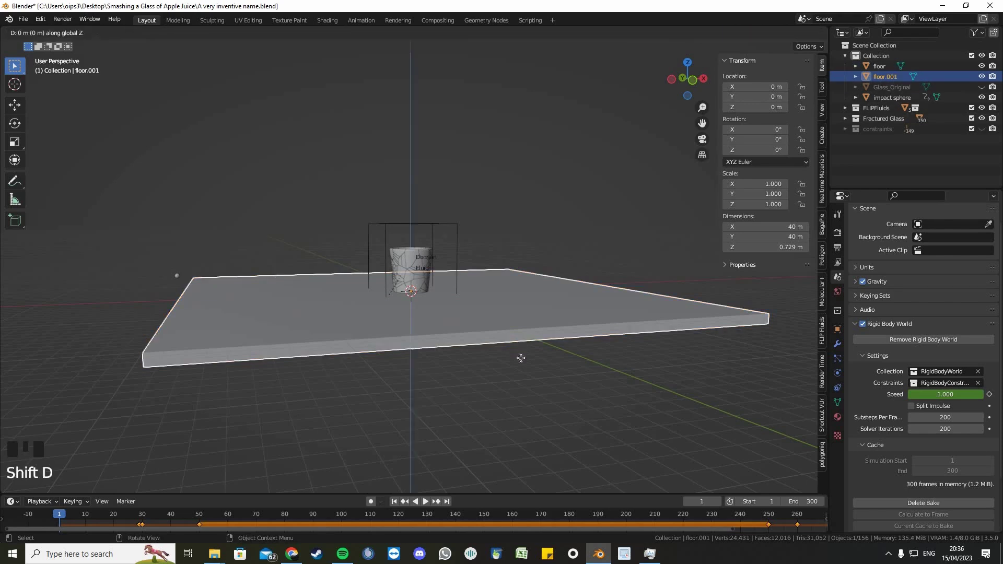
pyautogui.write('-2')
pyautogui.press('Return')
# Scale the lower floor copy in X and Y only so it extends slightly beyond the upper floor, and save the file
pyautogui.press('s')
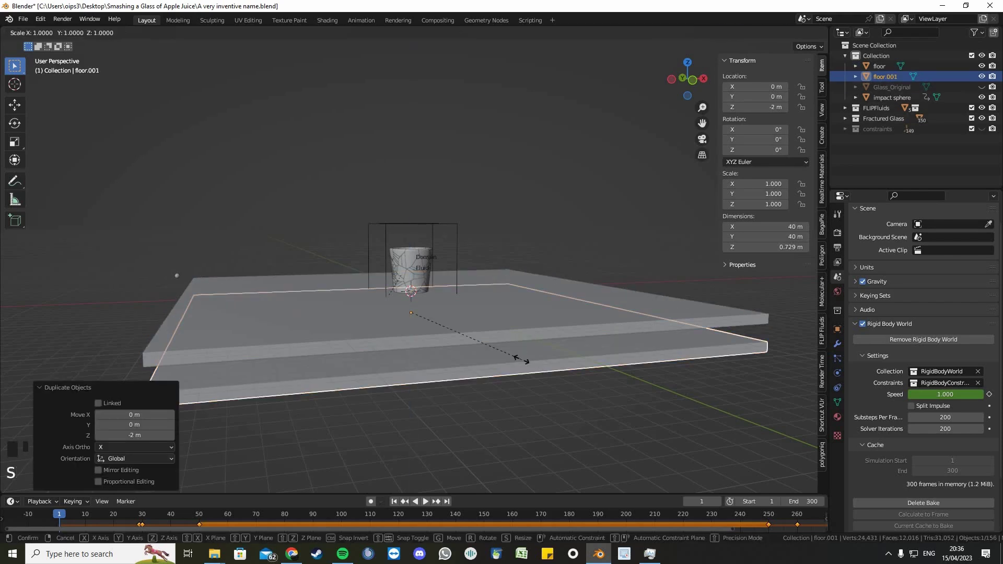
pyautogui.hotkey('shift', 'z')
pyautogui.keyDown('ctrl'); pyautogui.click(531, 376); pyautogui.keyUp('ctrl')
pyautogui.moveTo(531, 377); pyautogui.dragTo(521, 361, button='middle')
pyautogui.hotkey('ctrl', 's')
# Select the fluid Domain in front view and scale it uniformly by 3
pyautogui.moveTo(456, 300); pyautogui.dragTo(424, 240, button='middle')
pyautogui.click(424, 244)
pyautogui.press('KP_1')
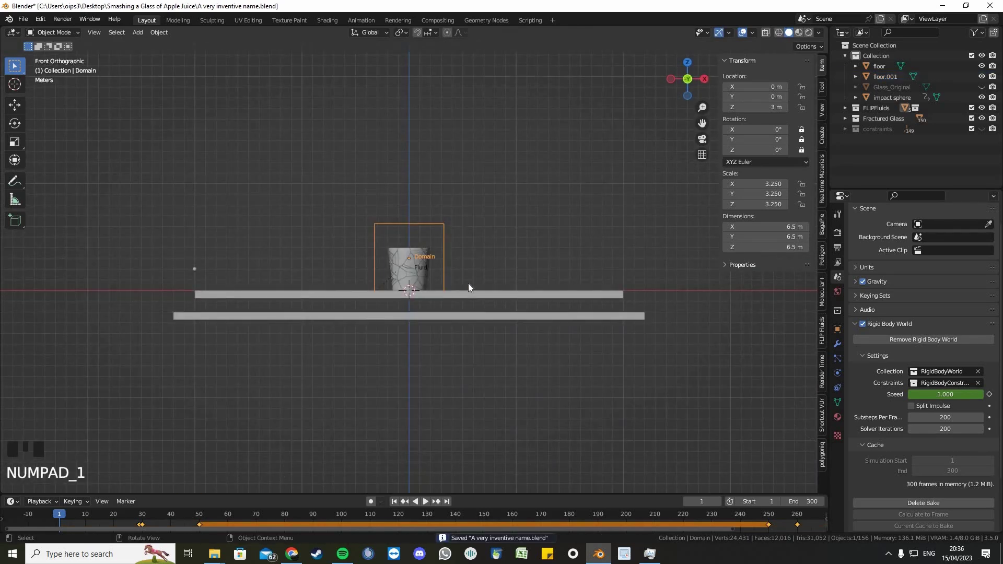
pyautogui.write('s')
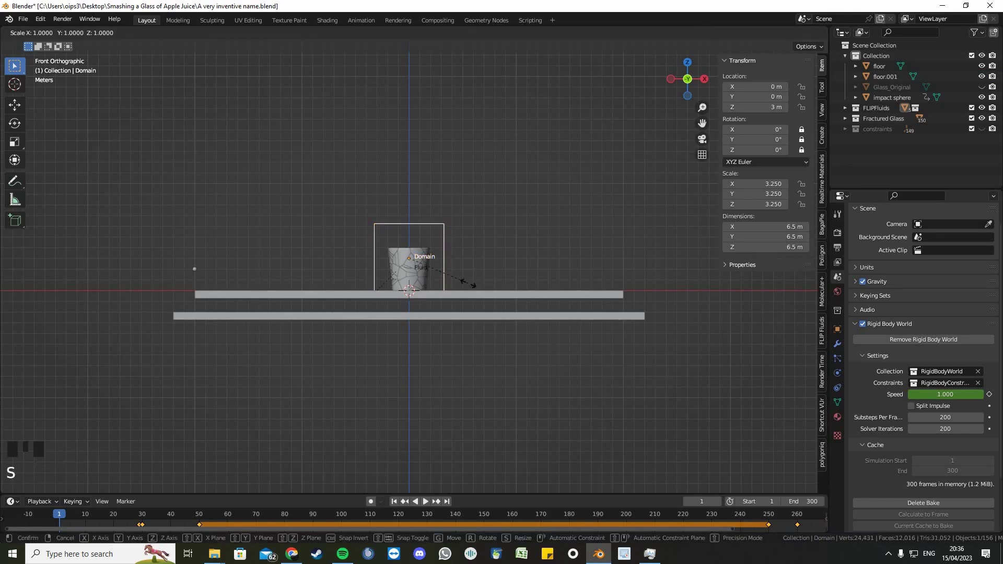
pyautogui.write('3')
pyautogui.press('Return')
pyautogui.scroll(2, 468, 288)
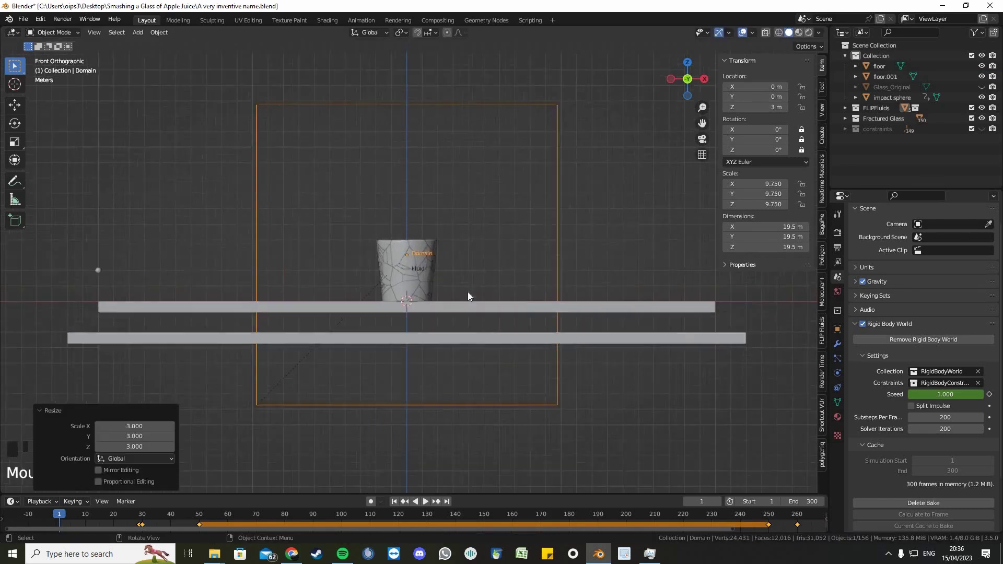
# Raise the Domain 4 m along the Z axis
pyautogui.press('g')
pyautogui.press('z')
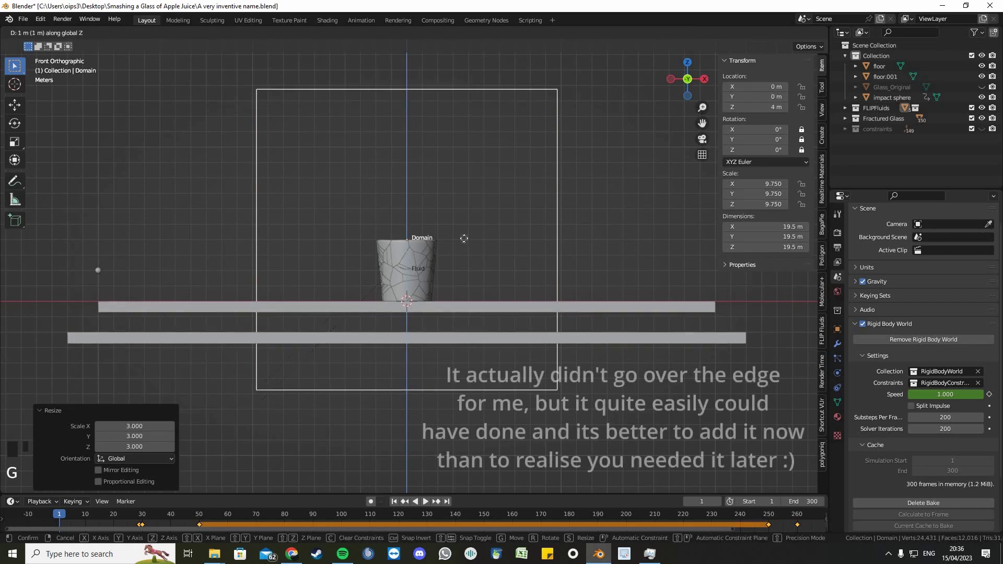
pyautogui.press('Return')
# Scale the Domain in X and Y only until it is wider than the upper floor, and save the file
pyautogui.press('s')
pyautogui.hotkey('shift', 'z')
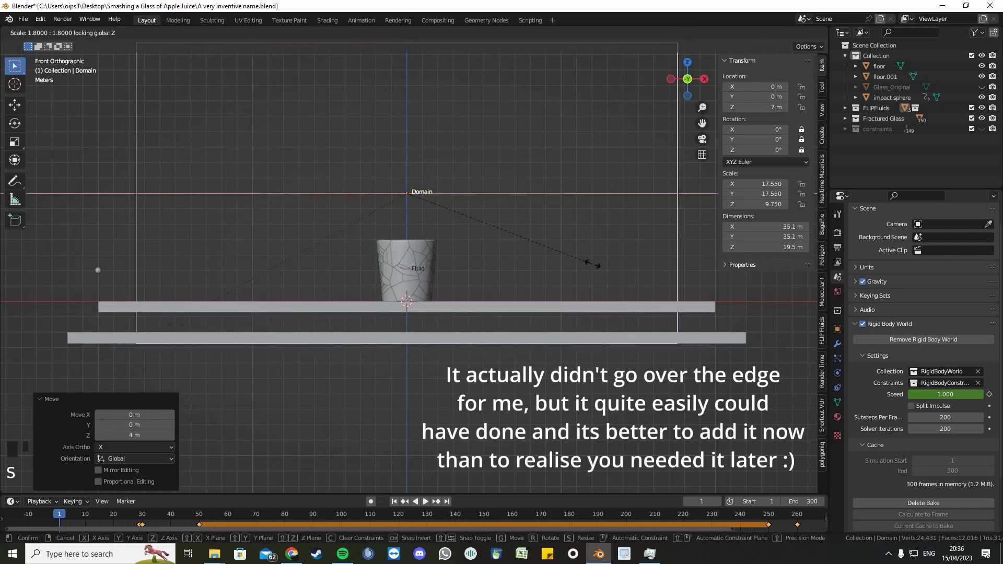
pyautogui.click(590, 292)
pyautogui.moveTo(590, 291); pyautogui.dragTo(644, 399, button='middle')
pyautogui.hotkey('ctrl', 's')
# Set the lower floor as a FLIP Fluids outflow object
pyautogui.click(645, 399)
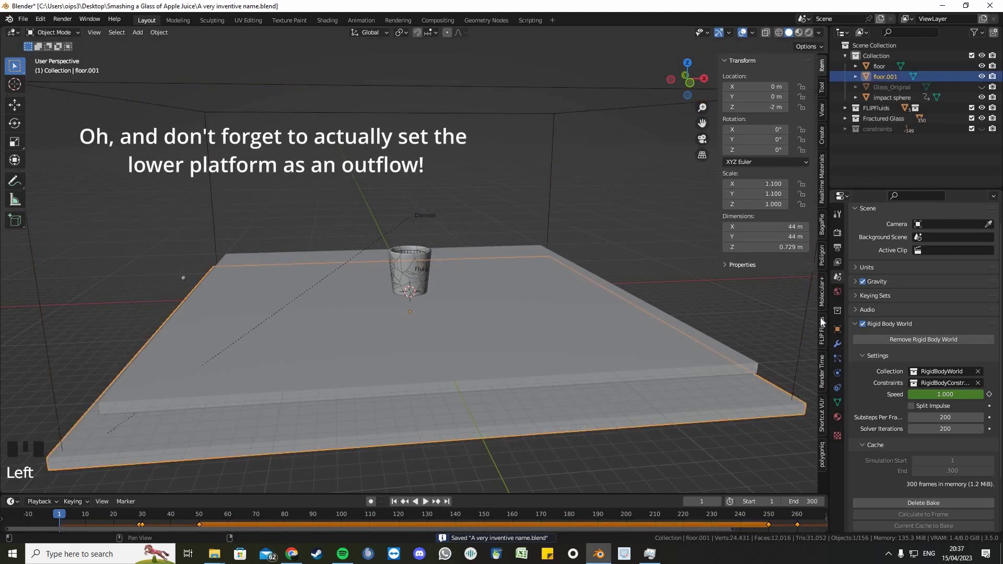
pyautogui.click(822, 333)
pyautogui.click(775, 239)
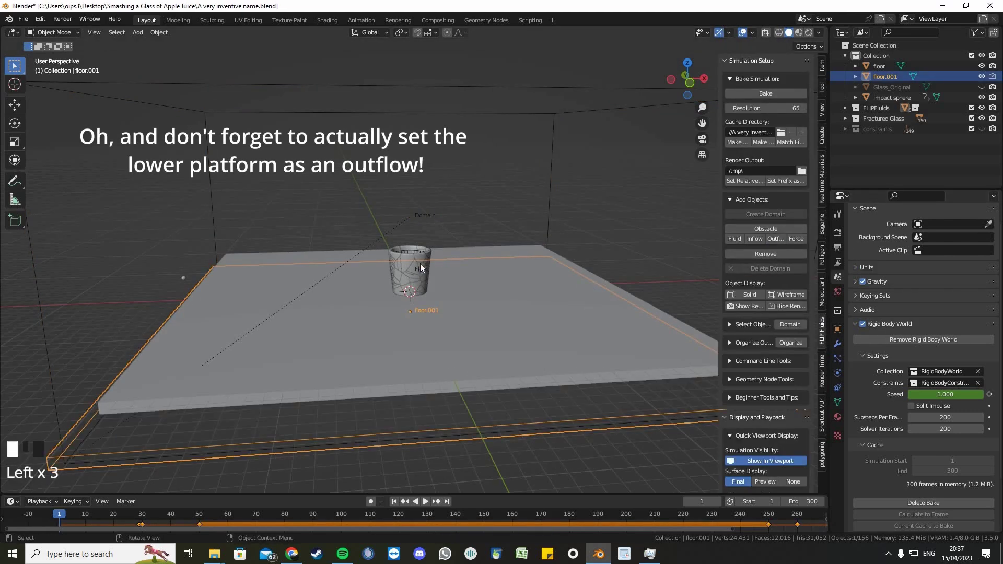
# Set the impact sphere as a FLIP Fluids obstacle and show its FLIP Fluid physics settings
pyautogui.scroll(-2, 126, 278)
pyautogui.click(131, 279)
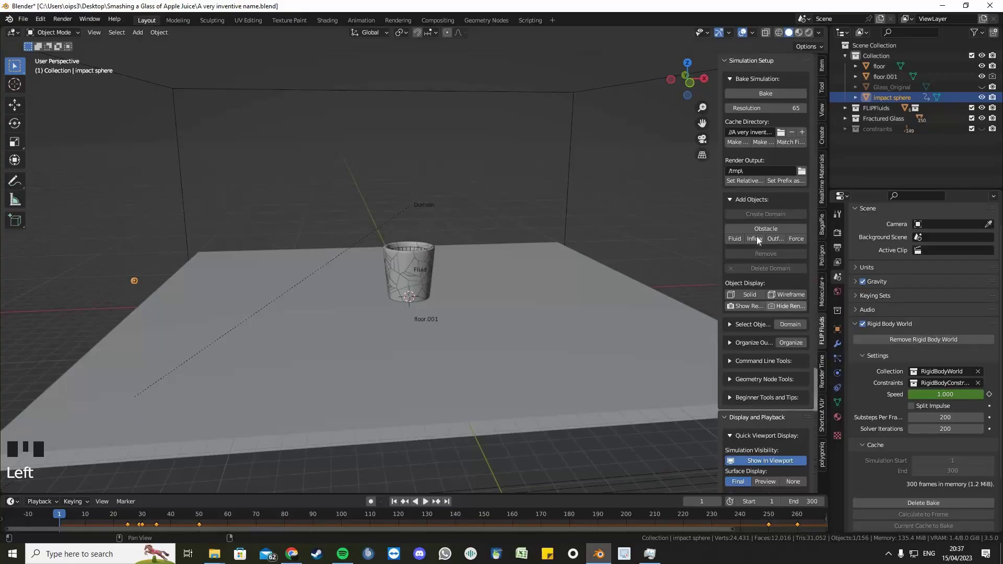
pyautogui.click(837, 387)
pyautogui.click(966, 253)
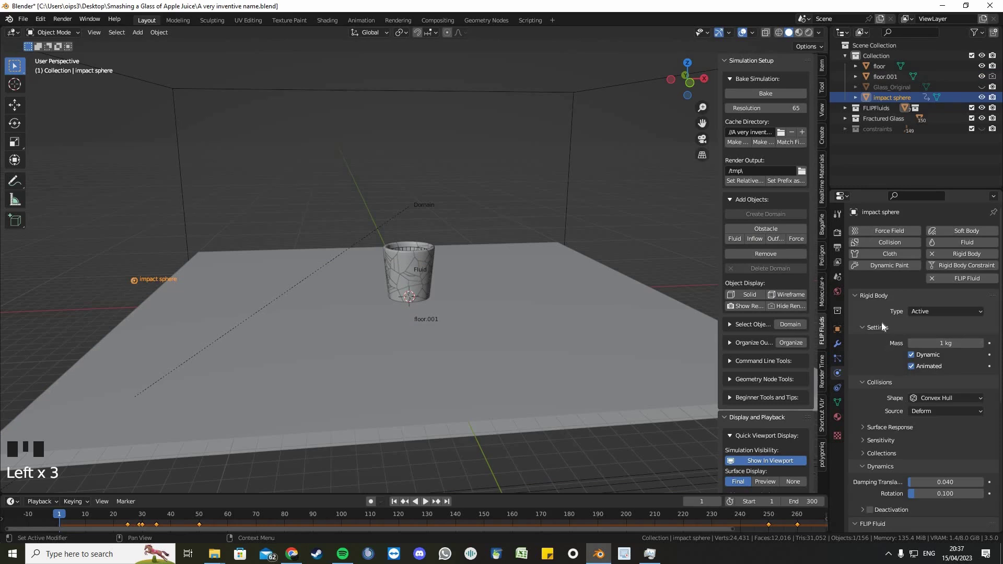
pyautogui.click(855, 294)
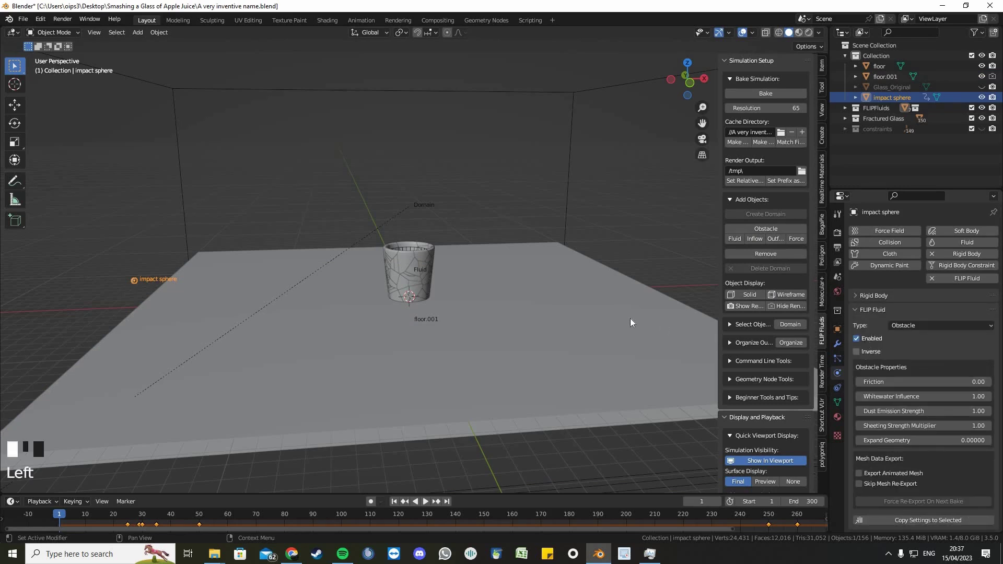
# Enable Export Animated Mesh, Skip Mesh Re-Export and Force Re-Export On Next Bake for the impact sphere
pyautogui.click(859, 473)
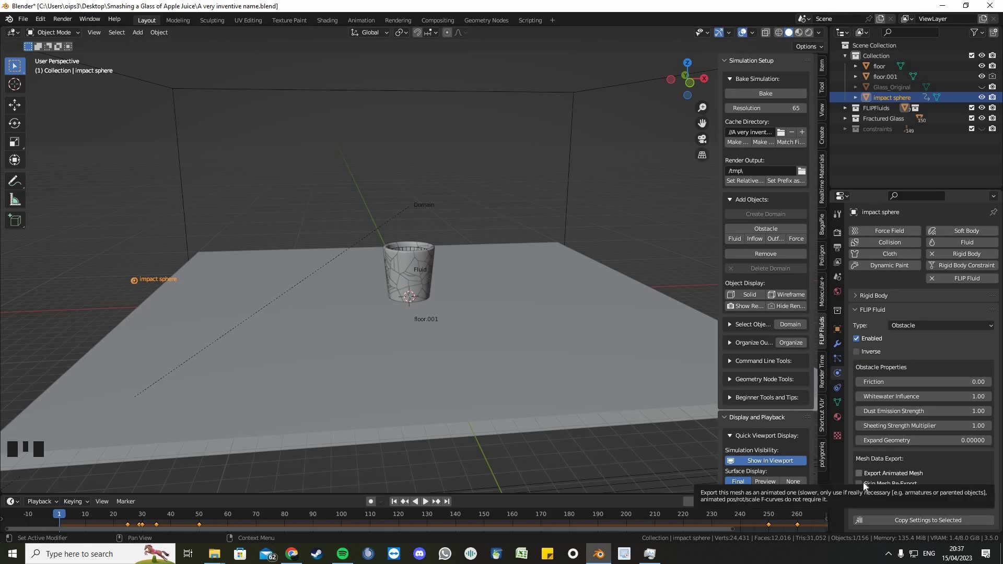
pyautogui.click(859, 483)
pyautogui.click(908, 501)
pyautogui.click(909, 500)
# Select every object in the Fractured Glass collection and give all pieces FLIP Fluid physics of type Obstacle
pyautogui.scroll(2, 548, 339)
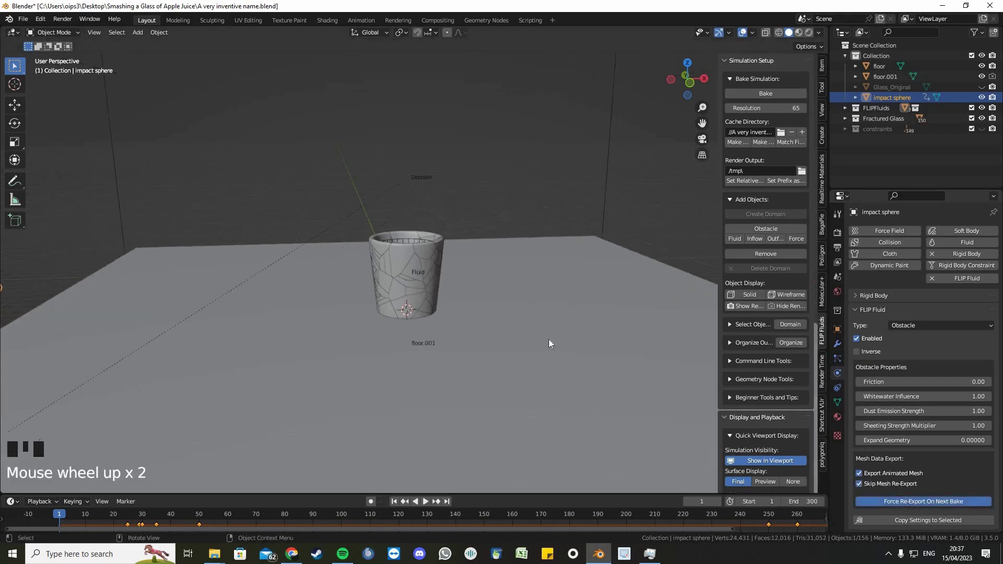
pyautogui.moveTo(549, 340); pyautogui.dragTo(491, 299, button='middle')
pyautogui.scroll(1, 434, 229)
pyautogui.scroll(1, 434, 233)
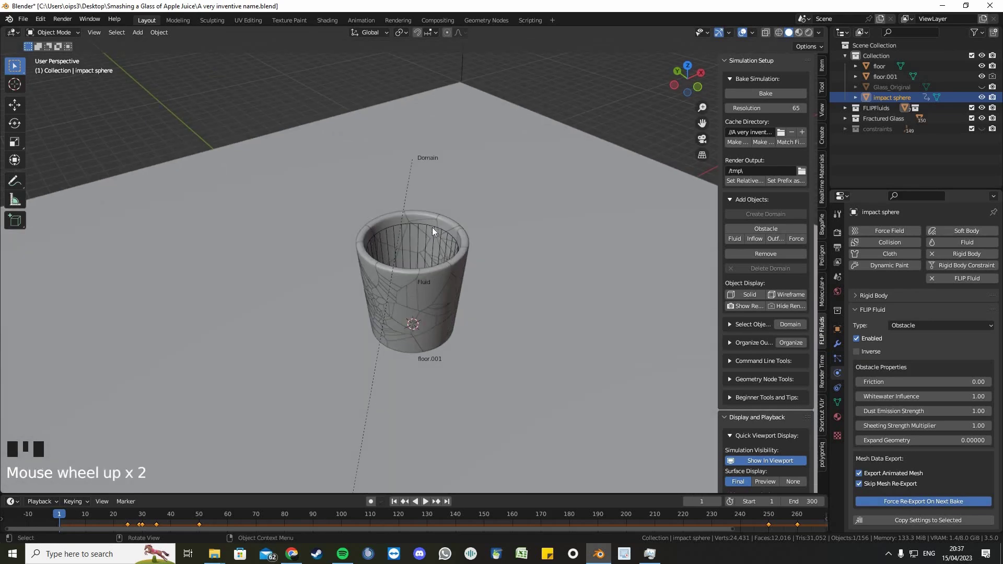
pyautogui.click(845, 108)
pyautogui.click(845, 109)
pyautogui.click(845, 119)
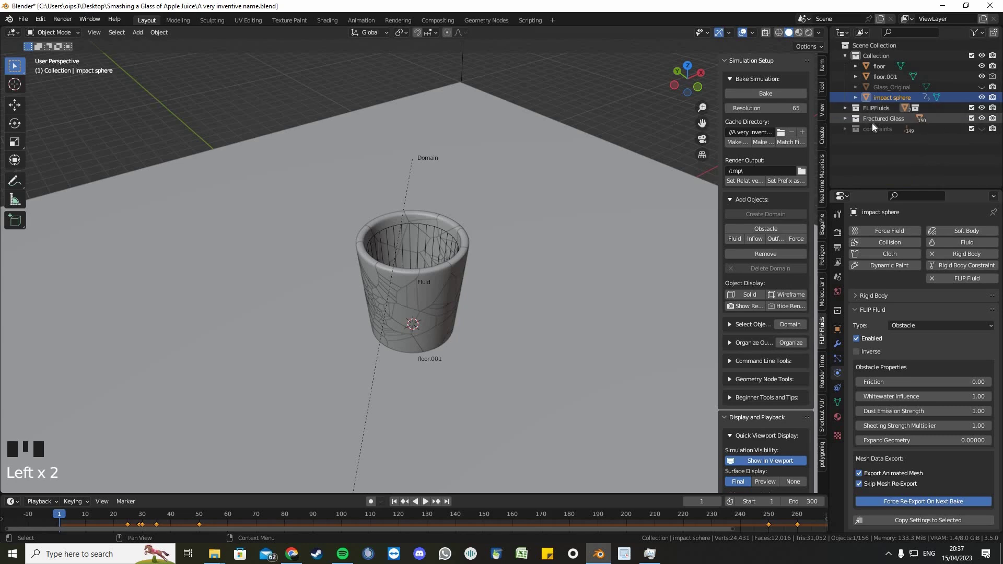
pyautogui.click(887, 127)
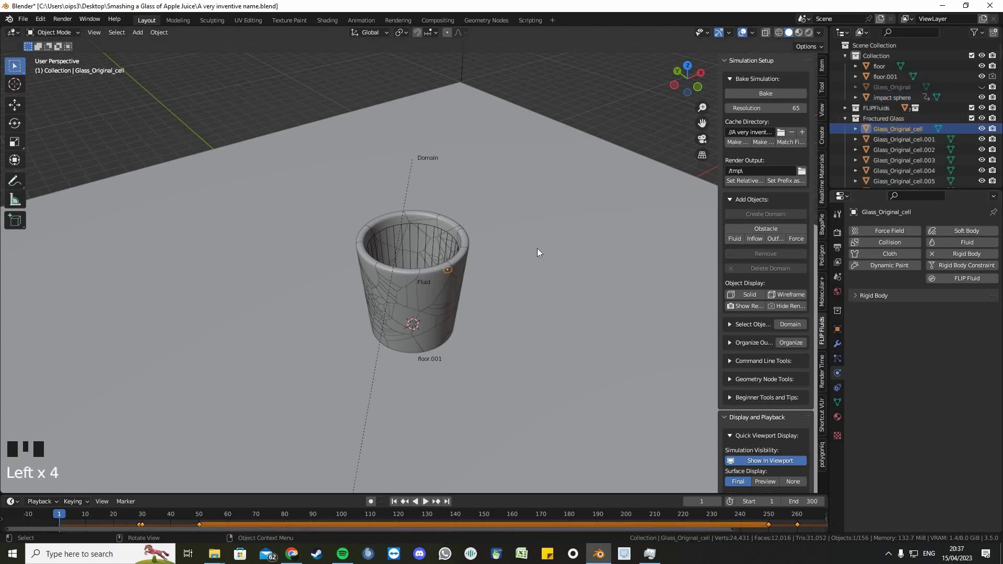
pyautogui.moveTo(537, 253); pyautogui.dragTo(527, 246, button='middle')
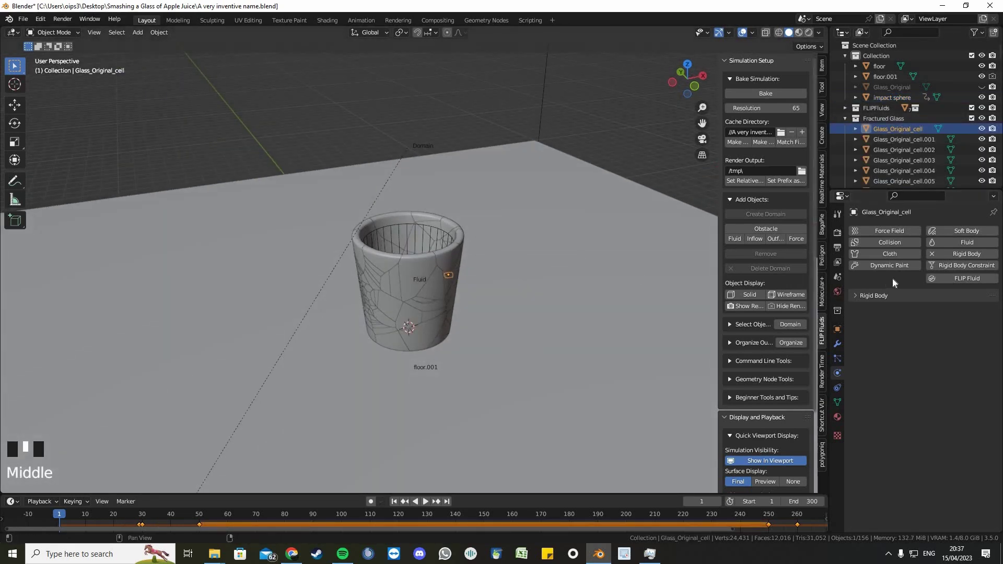
pyautogui.rightClick(897, 118)
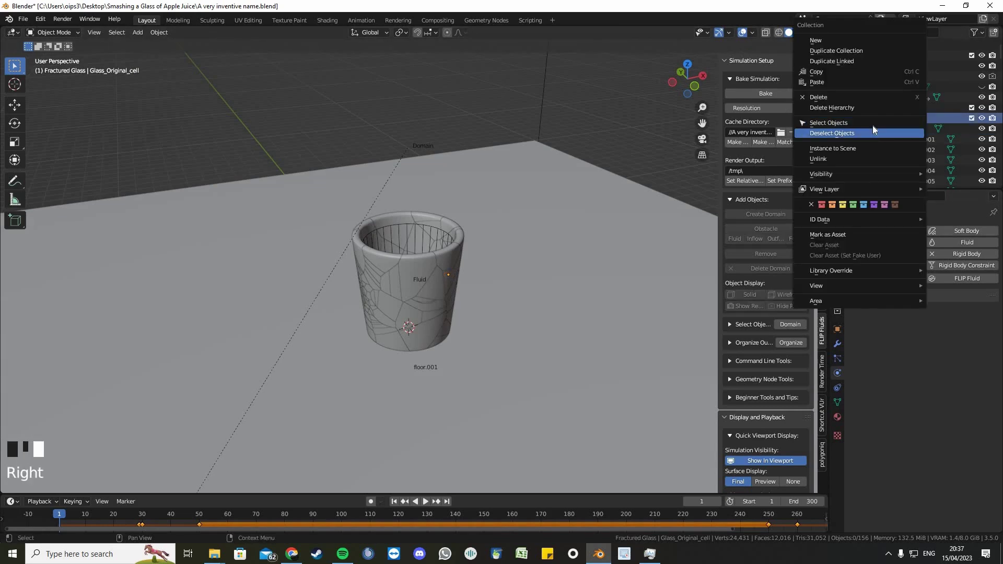
pyautogui.click(873, 124)
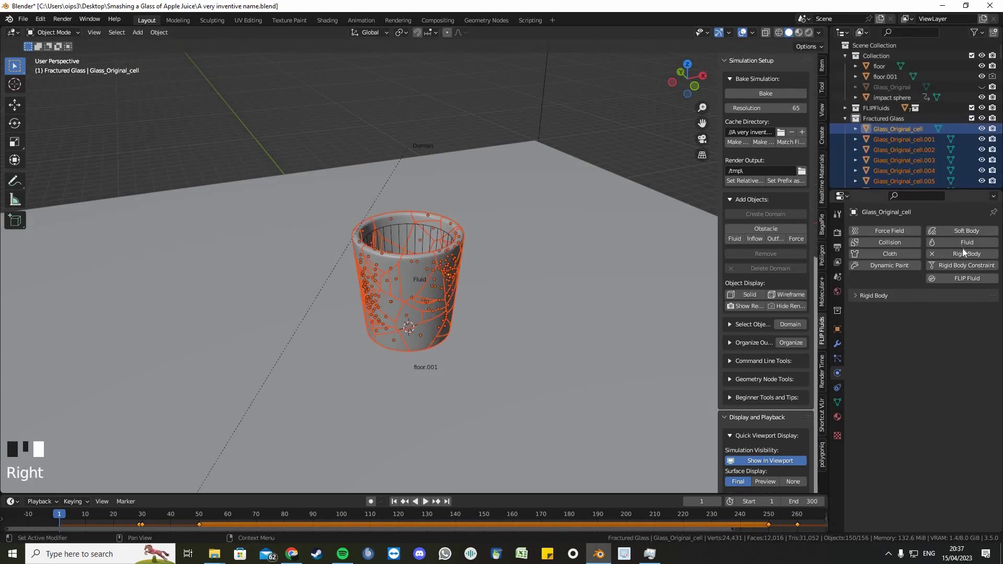
pyautogui.click(963, 278)
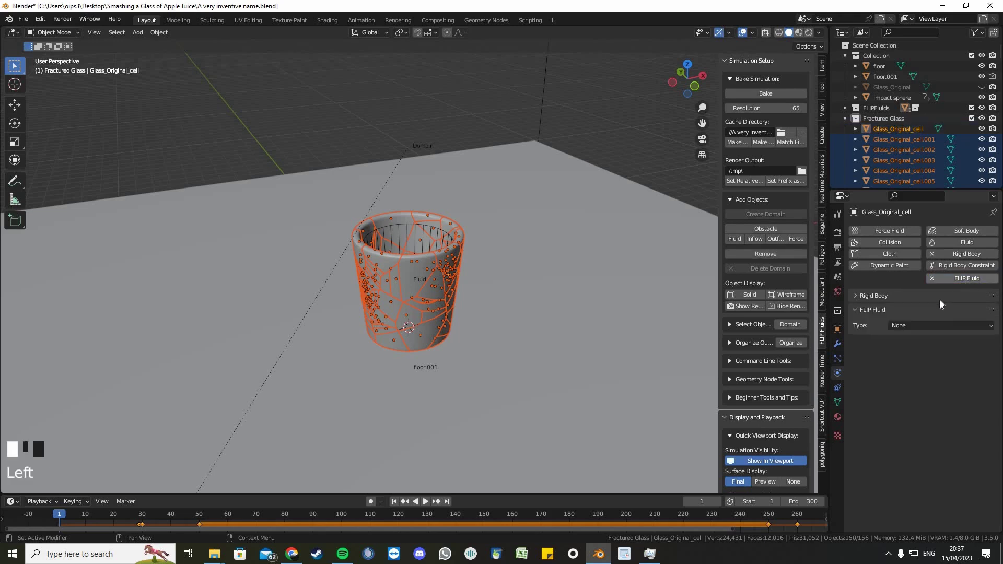
pyautogui.click(907, 324)
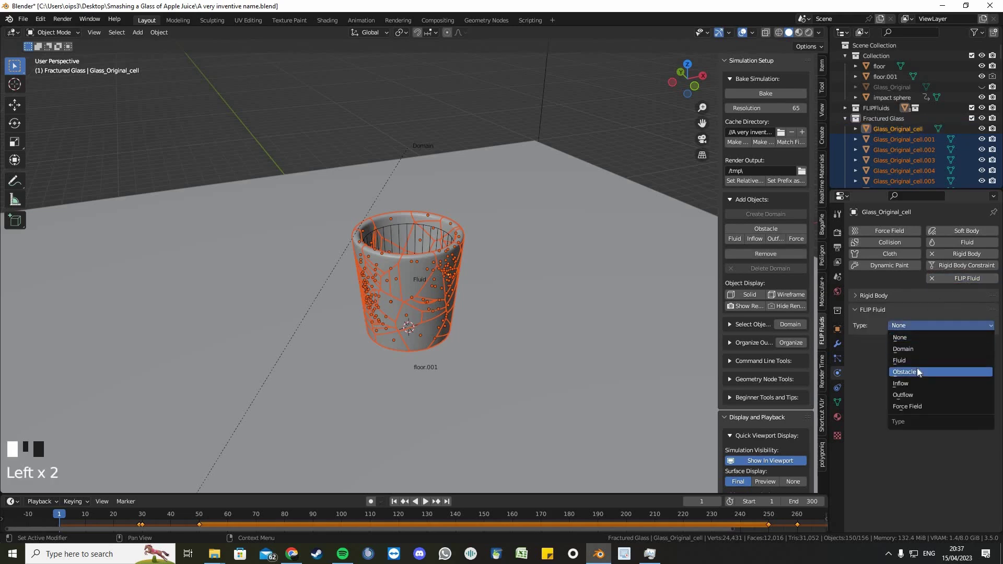
pyautogui.click(932, 278)
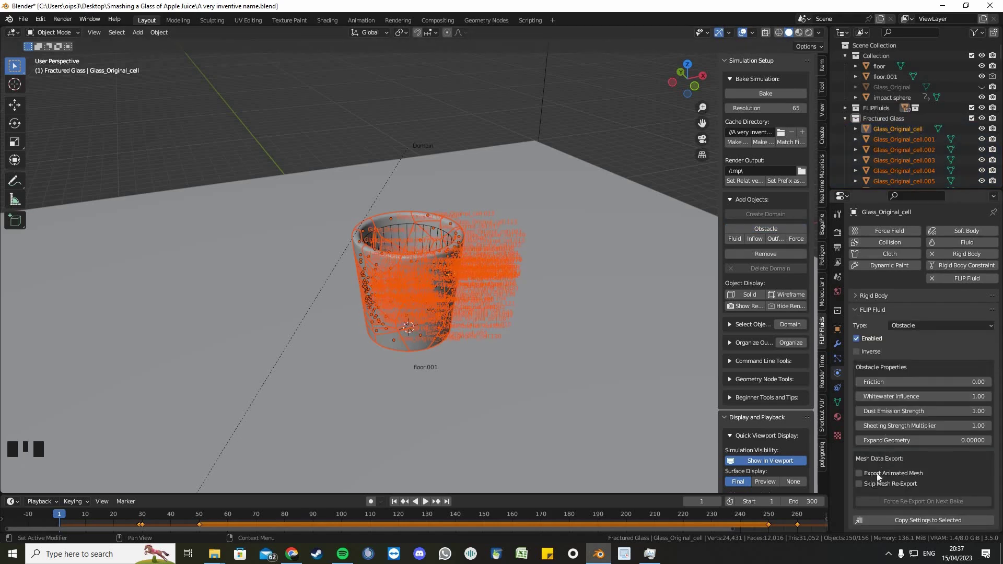
# Enable Export Animated Mesh, Skip Mesh Re-Export and Force Re-Export On Next Bake for all selected glass pieces at once
pyautogui.keyDown('alt'); pyautogui.click(872, 474); pyautogui.keyUp('alt')
pyautogui.keyDown('alt'); pyautogui.click(893, 485); pyautogui.keyUp('alt')
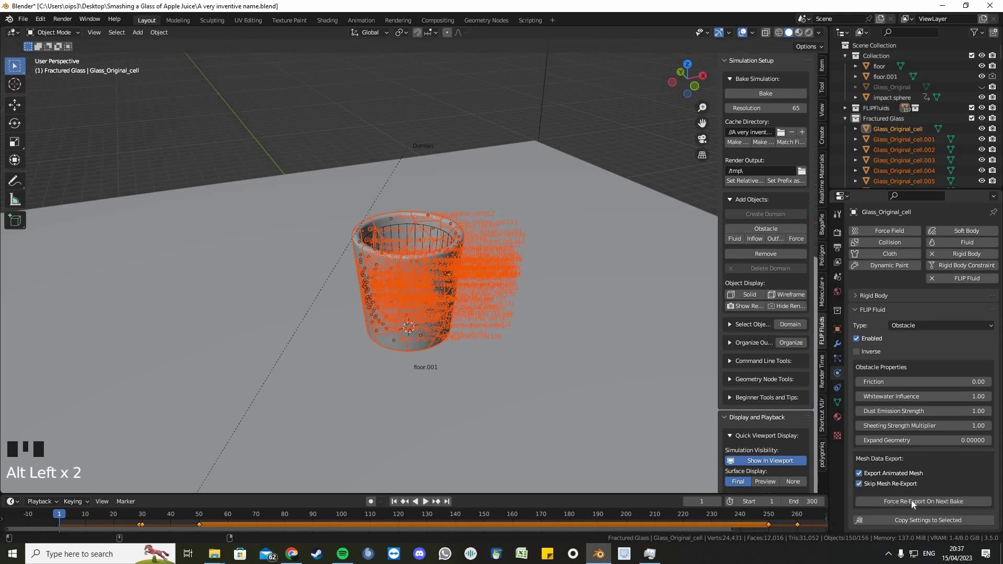
pyautogui.keyDown('alt'); pyautogui.click(911, 500); pyautogui.keyUp('alt')
# Set the upper floor as a FLIP Fluids obstacle
pyautogui.scroll(-1, 562, 347)
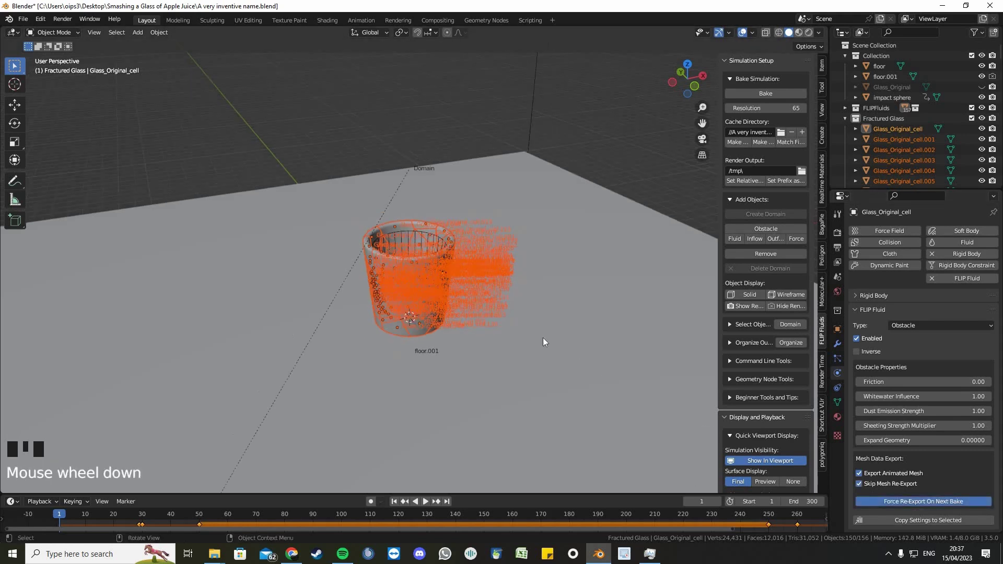
pyautogui.moveTo(543, 337)
pyautogui.mouseDown(button='middle')
pyautogui.moveTo(535, 322)
pyautogui.moveTo(547, 337)
pyautogui.mouseUp(button='middle')
pyautogui.scroll(-2, 538, 326)
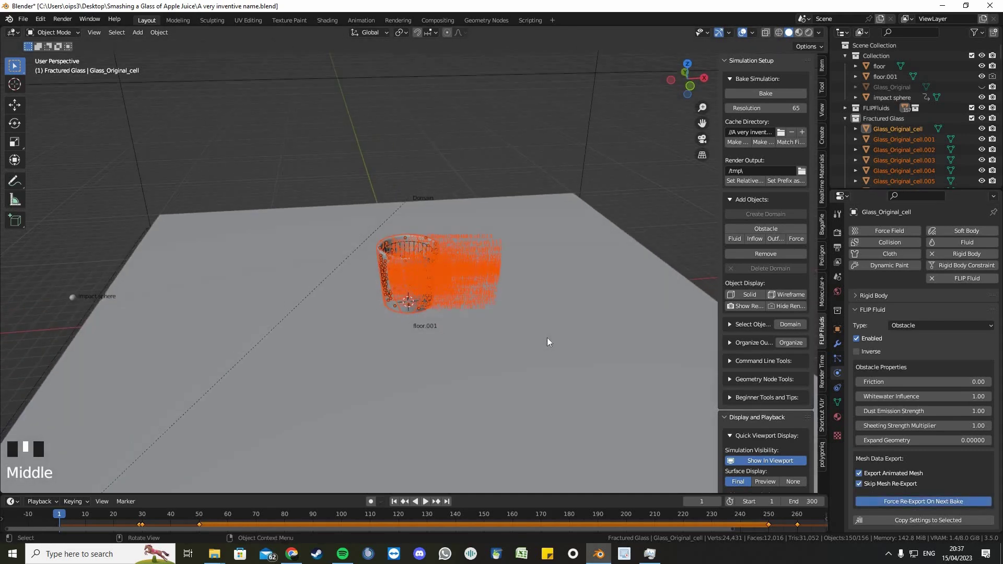
pyautogui.click(547, 337)
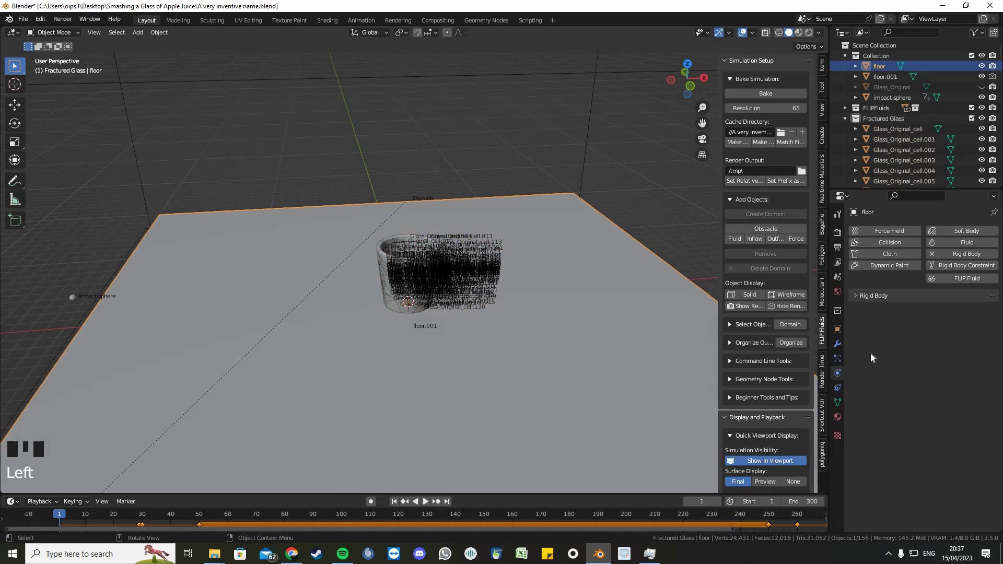
pyautogui.click(773, 228)
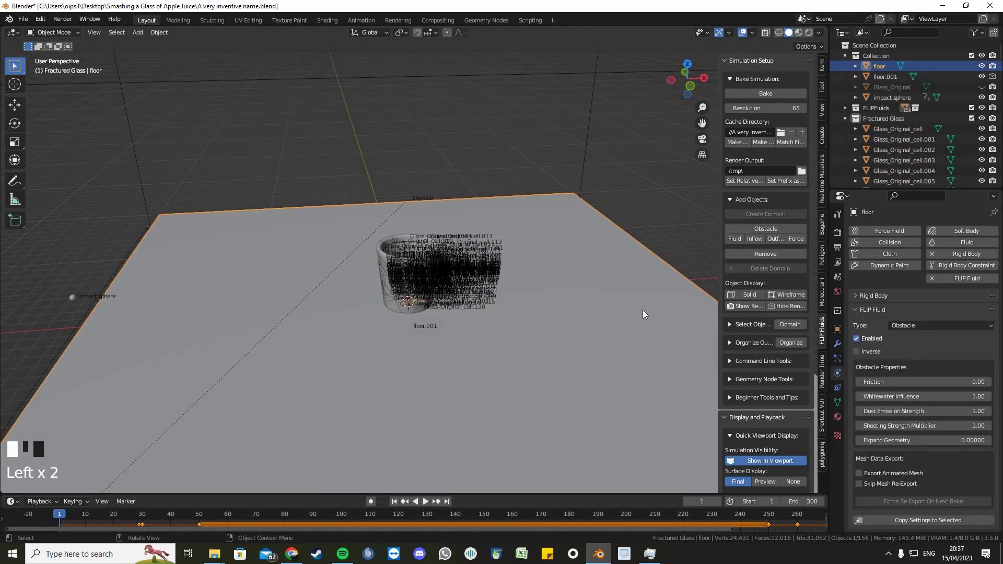
# Rename the lower floor object floor.001 to "outflow"
pyautogui.scroll(1, 638, 292)
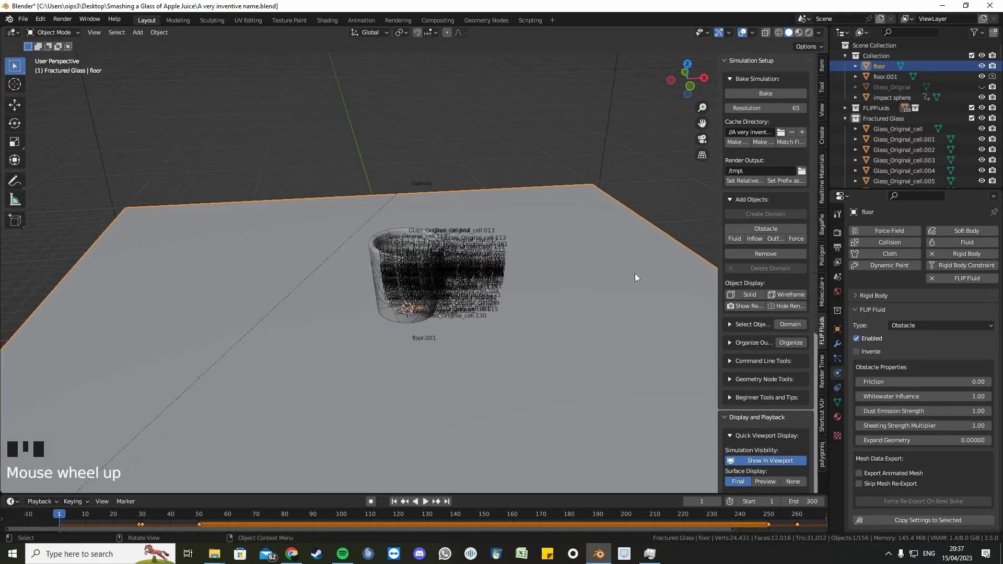
pyautogui.click(886, 77)
pyautogui.doubleClick(887, 77)
pyautogui.write('ou')
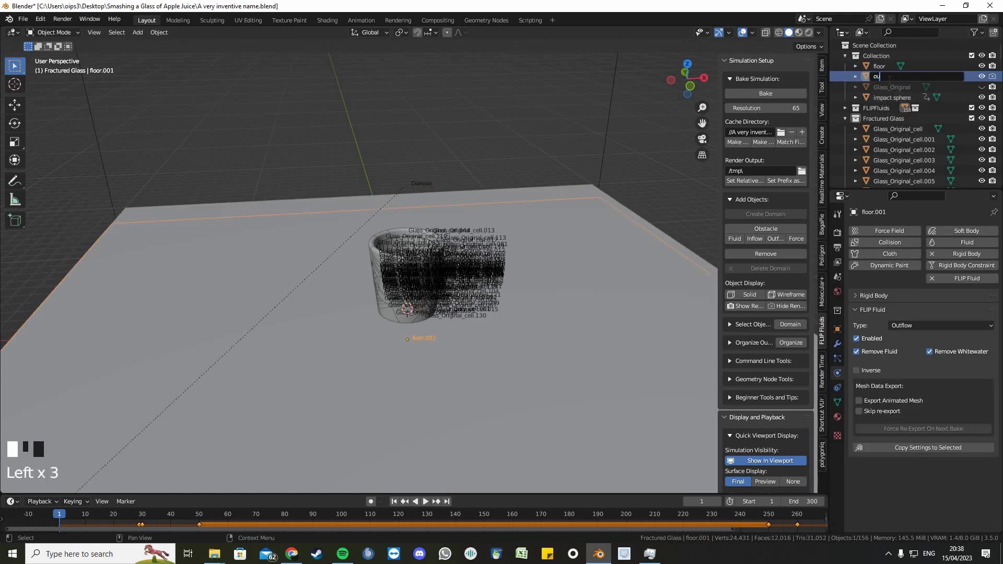
pyautogui.write('tflo')
pyautogui.press('BackSpace')
pyautogui.write('low')
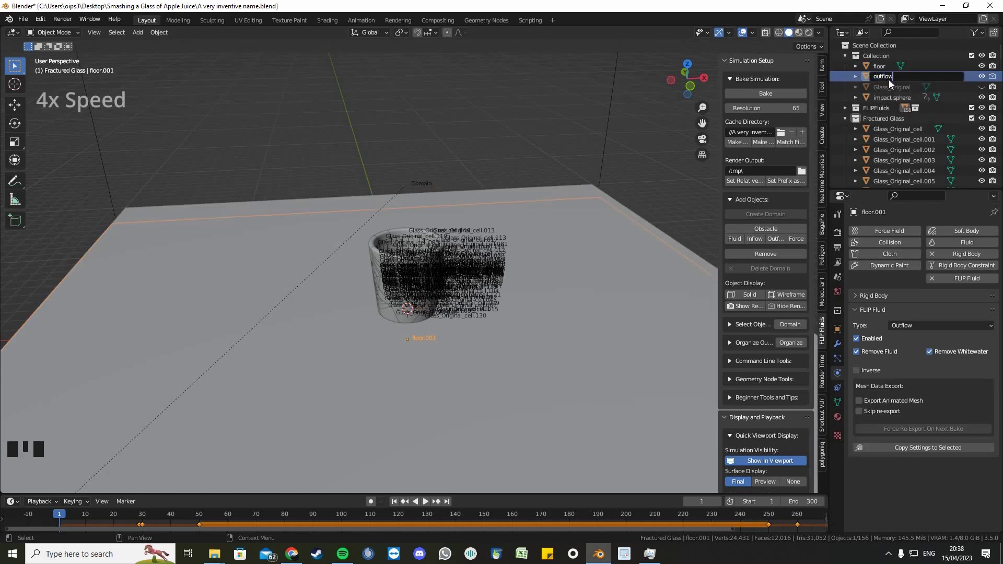
pyautogui.press('Return')
# Move the outflow object into the FLIPFluids collection
pyautogui.press('m')
pyautogui.moveTo(885, 137)
pyautogui.click(935, 150)
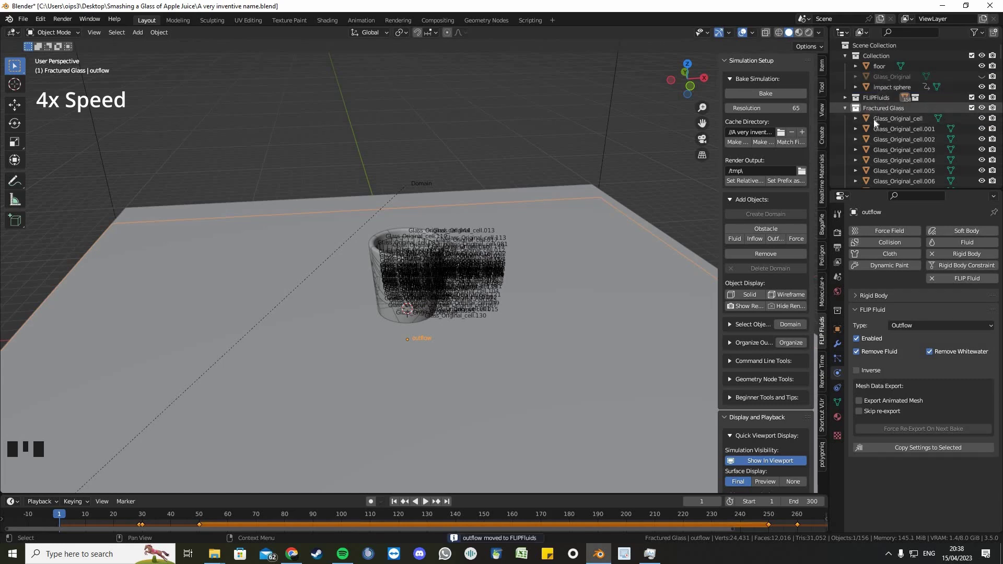
# Select all the Glass_Original_cell pieces and move them into a new collection named "fluid fractured"
pyautogui.click(874, 119)
pyautogui.scroll(-1, 871, 116)
pyautogui.click(846, 88)
pyautogui.click(845, 97)
pyautogui.scroll(-1, 901, 163)
pyautogui.click(900, 151)
pyautogui.moveTo(1000, 56); pyautogui.dragTo(1002, 151)
pyautogui.keyDown('shift'); pyautogui.click(920, 145); pyautogui.keyUp('shift')
pyautogui.press('m')
pyautogui.click(881, 109)
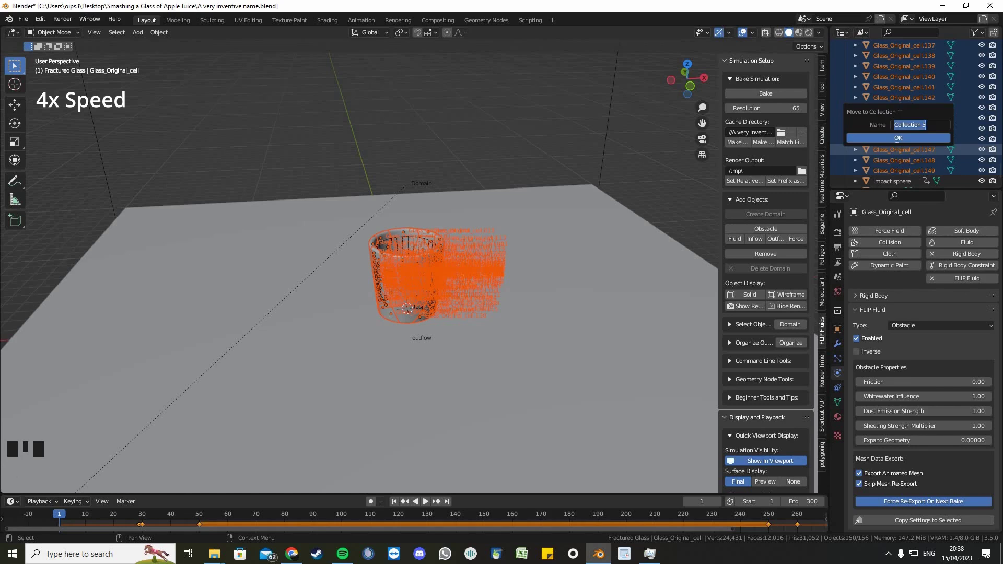
pyautogui.write('fluid fractured')
pyautogui.press('Return')
# Nest the fluid fractured collection inside the FLIPFluids collection and save the file
pyautogui.scroll(-1, 906, 136)
pyautogui.click(845, 144)
pyautogui.moveTo(882, 177); pyautogui.dragTo(880, 63)
pyautogui.click(888, 75)
pyautogui.moveTo(556, 247); pyautogui.dragTo(576, 249, button='middle')
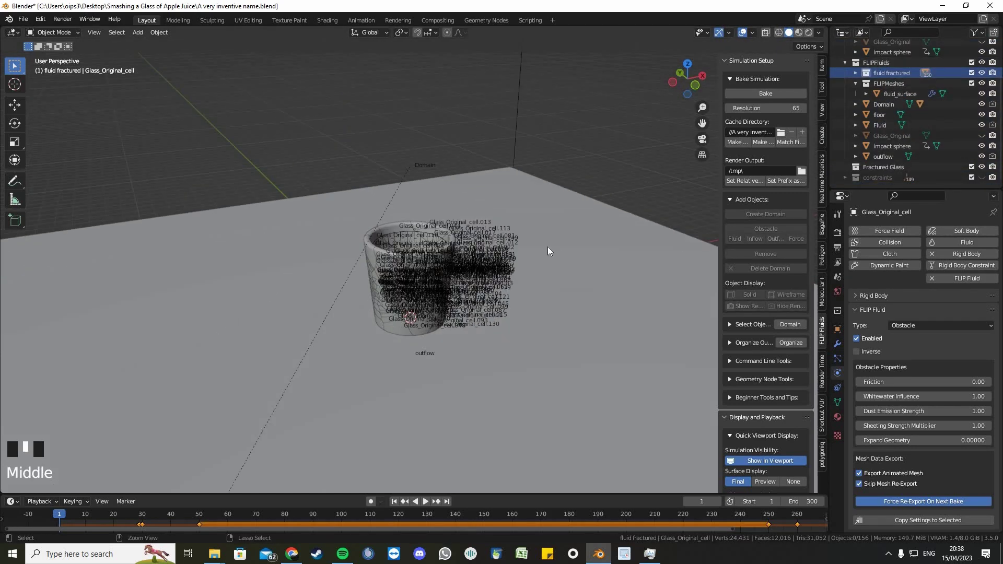
pyautogui.hotkey('ctrl', 's')
# Select all the objects in the fluid fractured collection and save the file
pyautogui.scroll(2, 444, 253)
pyautogui.scroll(1, 443, 248)
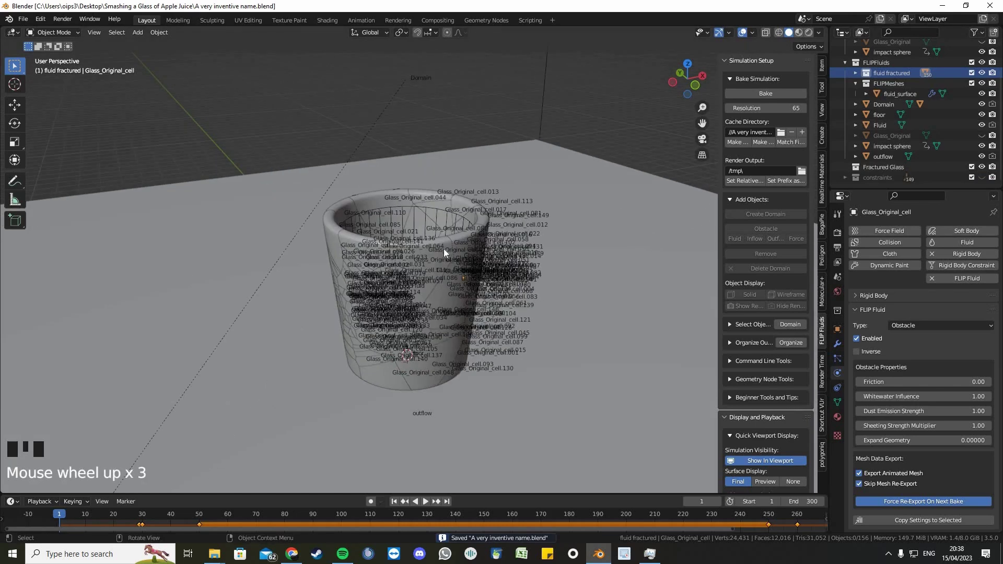
pyautogui.click(465, 263)
pyautogui.moveTo(465, 263); pyautogui.dragTo(496, 251, button='middle')
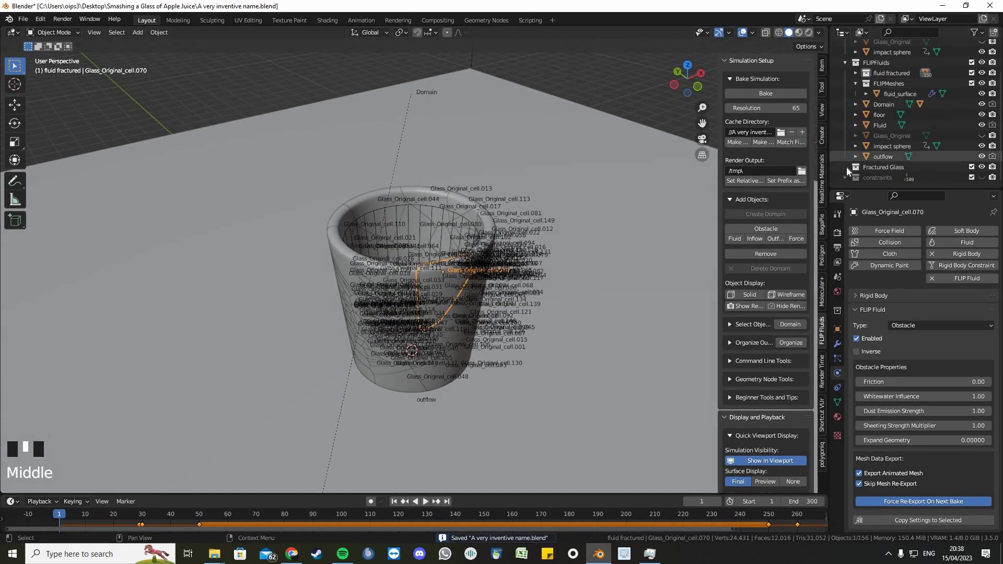
pyautogui.click(880, 72)
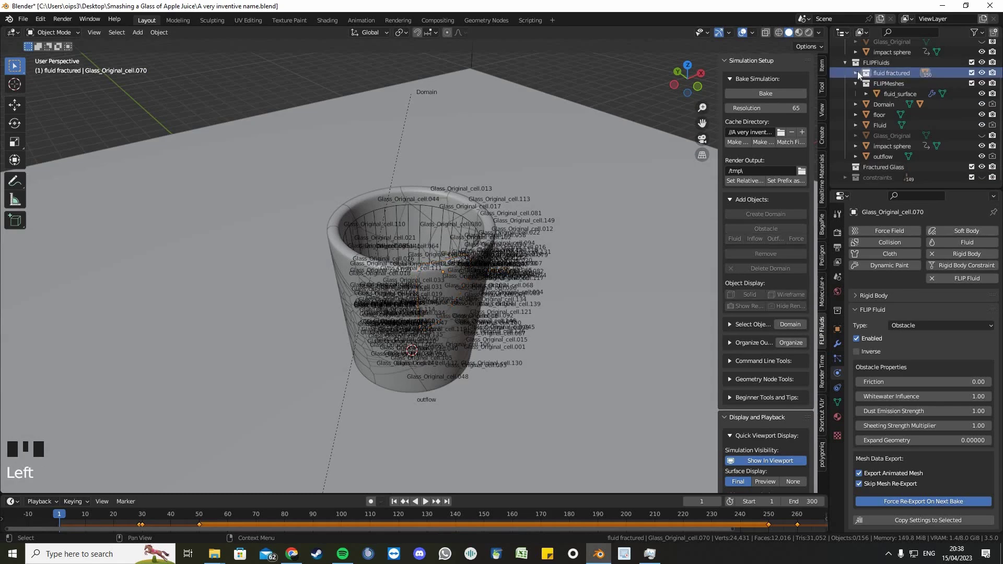
pyautogui.click(856, 72)
pyautogui.click(899, 83)
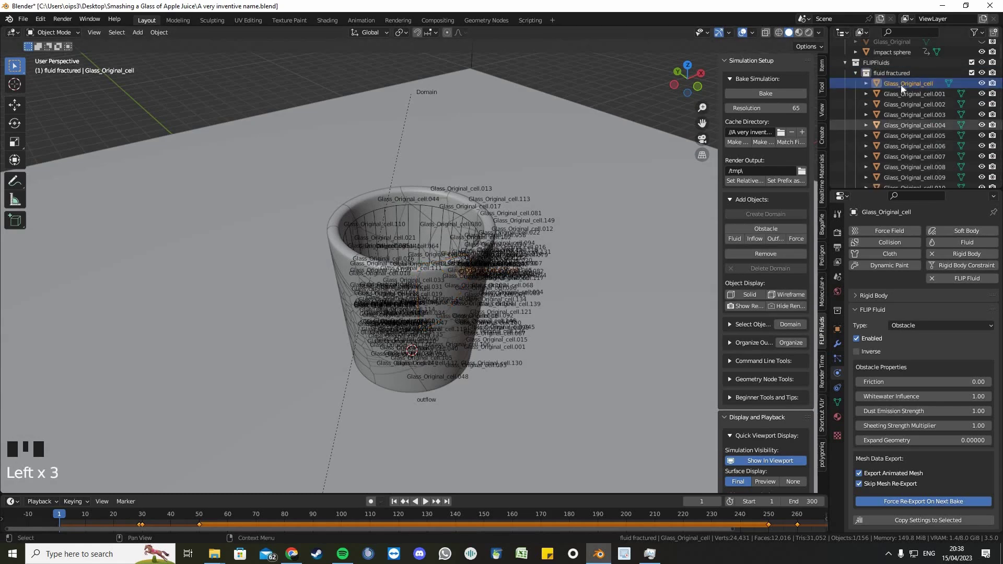
pyautogui.rightClick(900, 76)
pyautogui.click(866, 121)
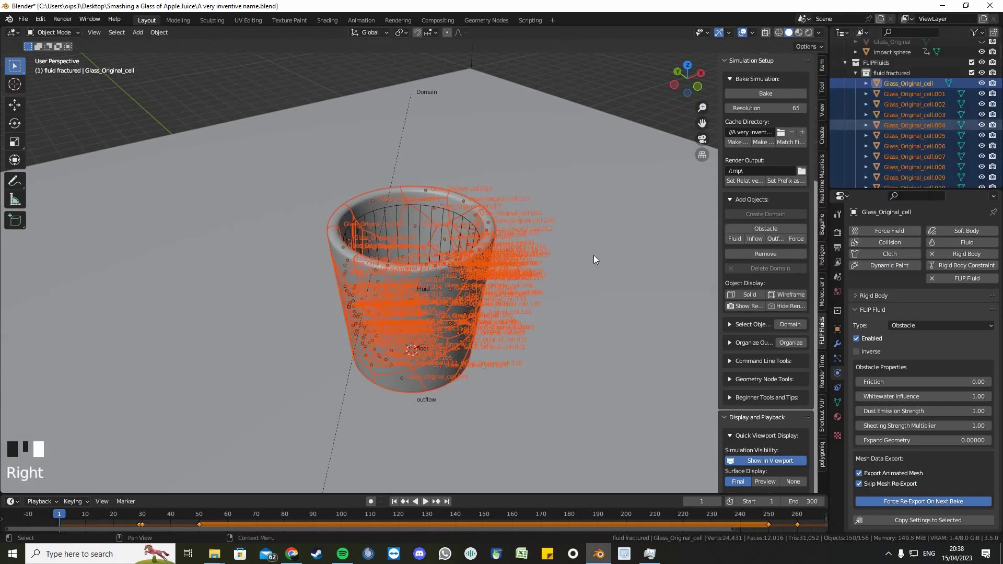
pyautogui.moveTo(587, 248); pyautogui.dragTo(588, 247, button='middle')
pyautogui.hotkey('ctrl', 's')
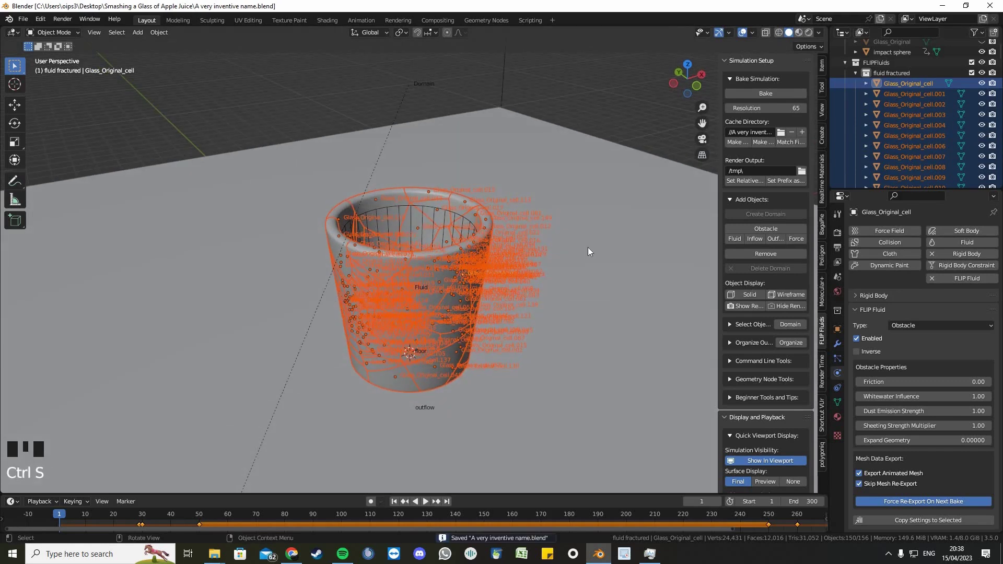
# Bake the rigid body motion of the selected glass pieces to keyframes and save the file
pyautogui.click(158, 34)
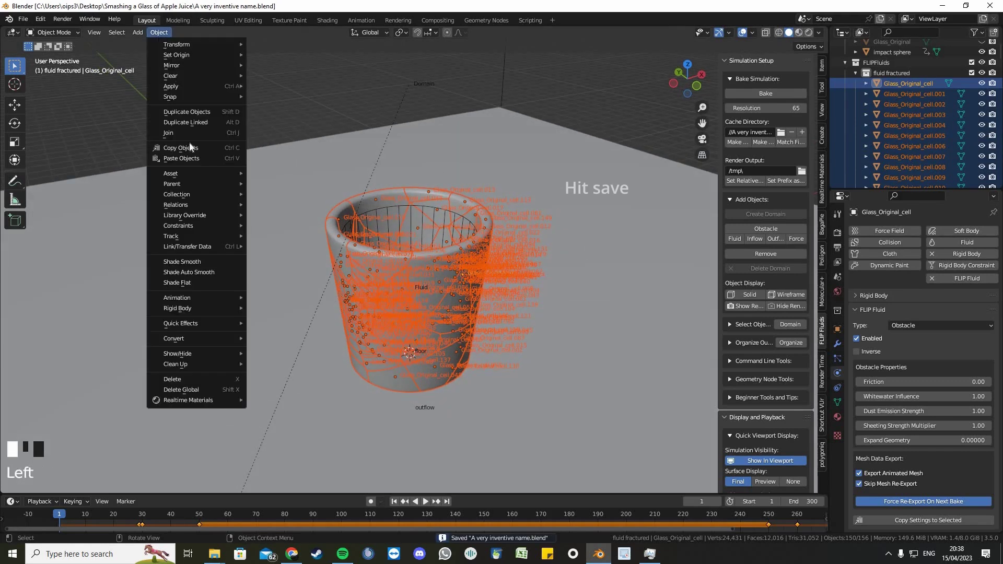
pyautogui.moveTo(228, 309)
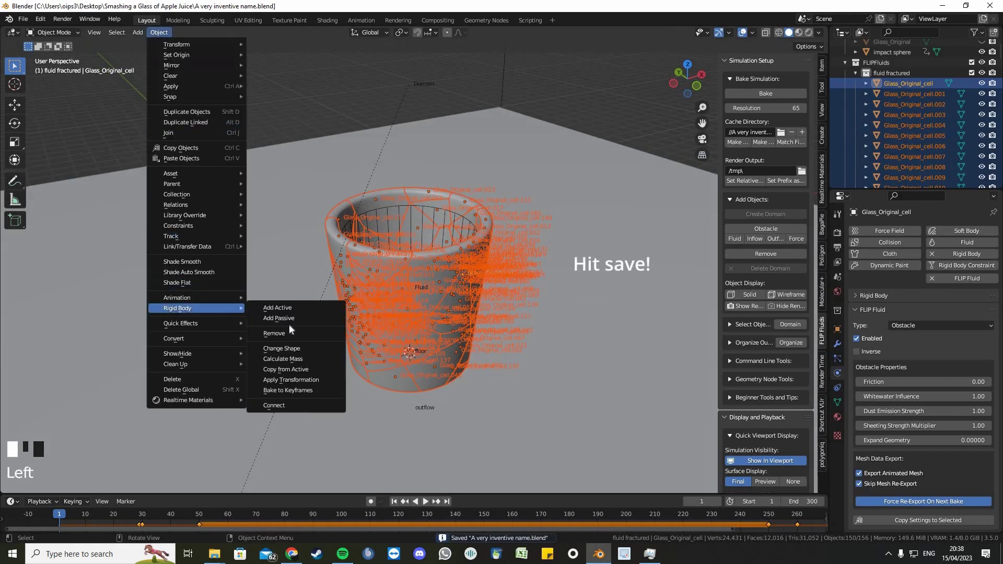
pyautogui.click(318, 391)
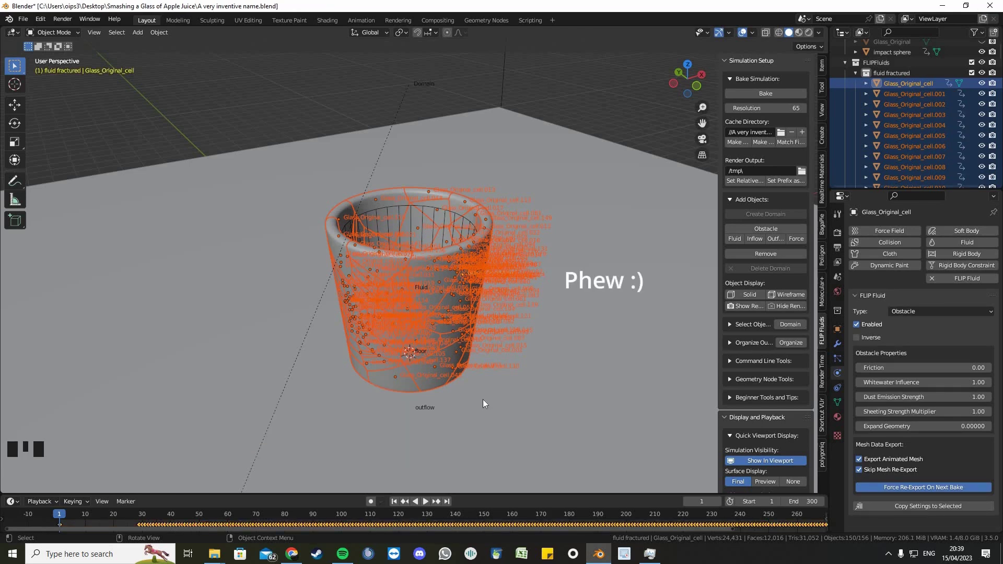
pyautogui.hotkey('ctrl', 's')
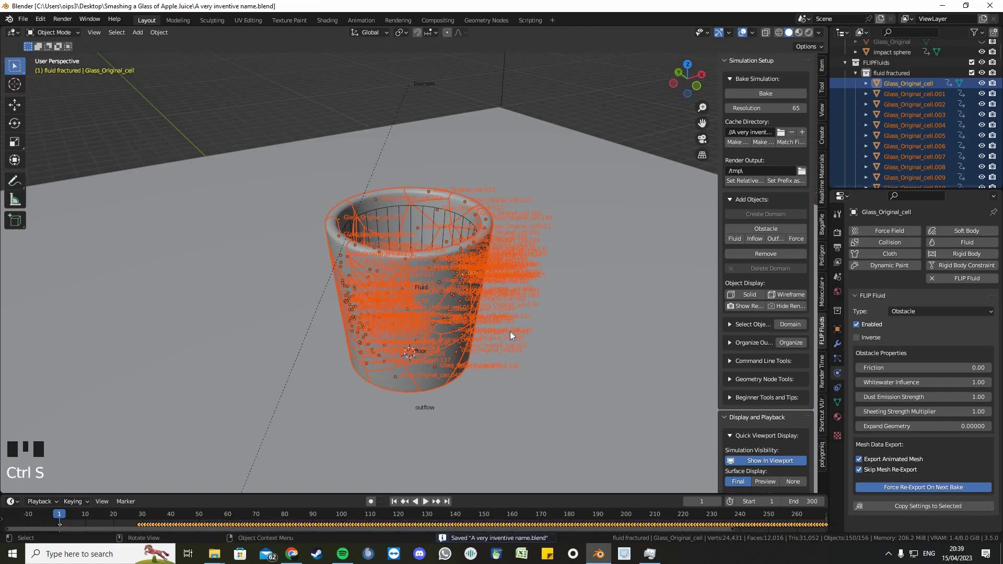
# Collapse the fluid fractured collection in the outliner
pyautogui.scroll(-2, 510, 333)
pyautogui.moveTo(510, 336); pyautogui.dragTo(568, 262, button='middle')
pyautogui.click(855, 73)
pyautogui.scroll(-2, 552, 261)
pyautogui.hotkey('shift', 'Left')
pyautogui.scroll(-3, 549, 270)
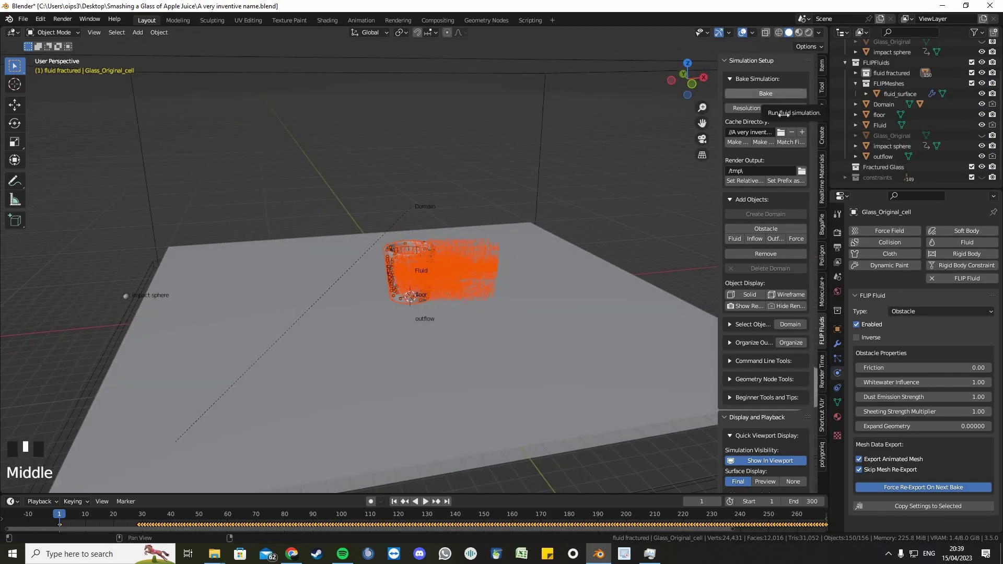
# Set the fluid cache directory to a new folder named "smashing glass" inside N:\fluid sim cache and save the file
pyautogui.click(781, 131)
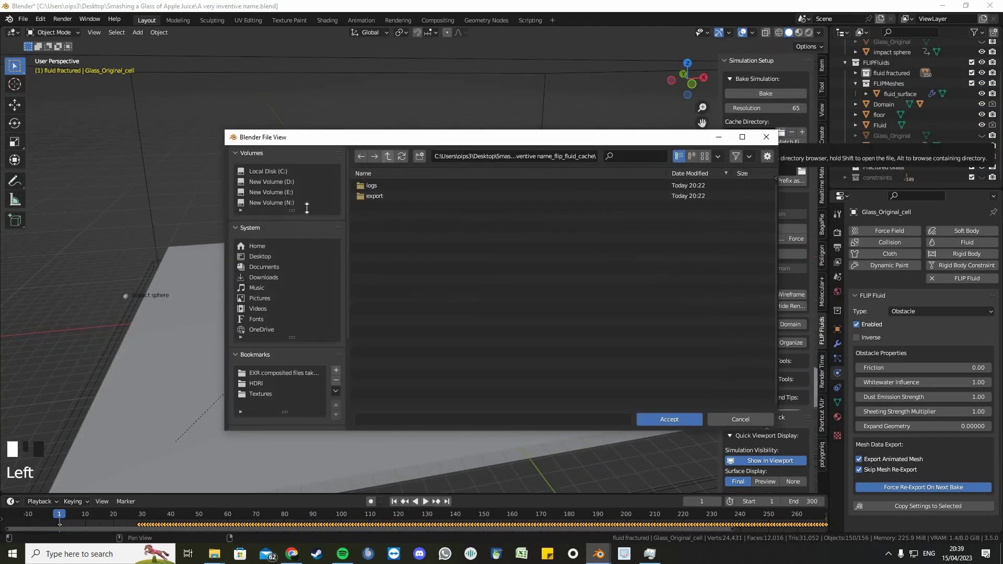
pyautogui.click(283, 203)
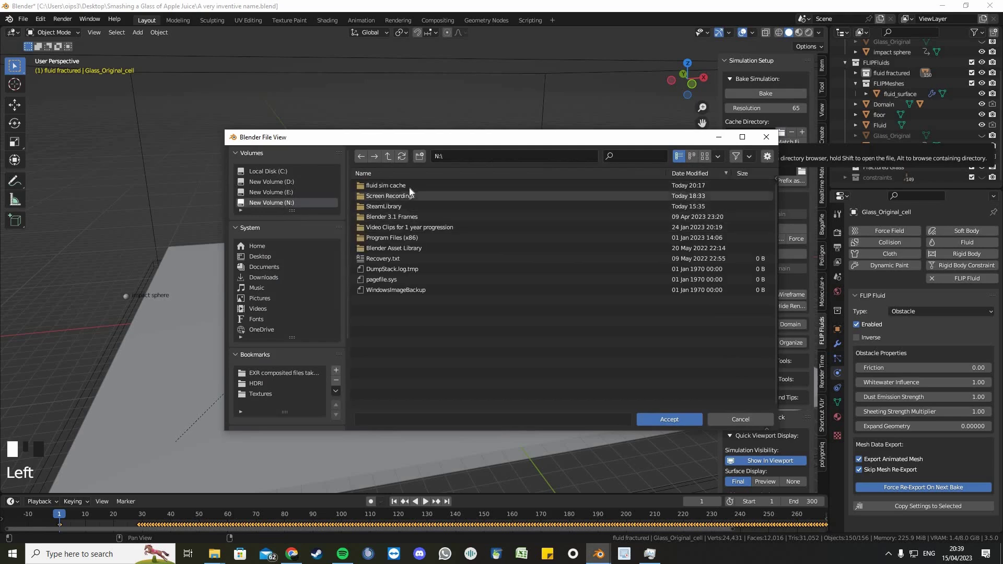
pyautogui.doubleClick(410, 197)
pyautogui.click(420, 156)
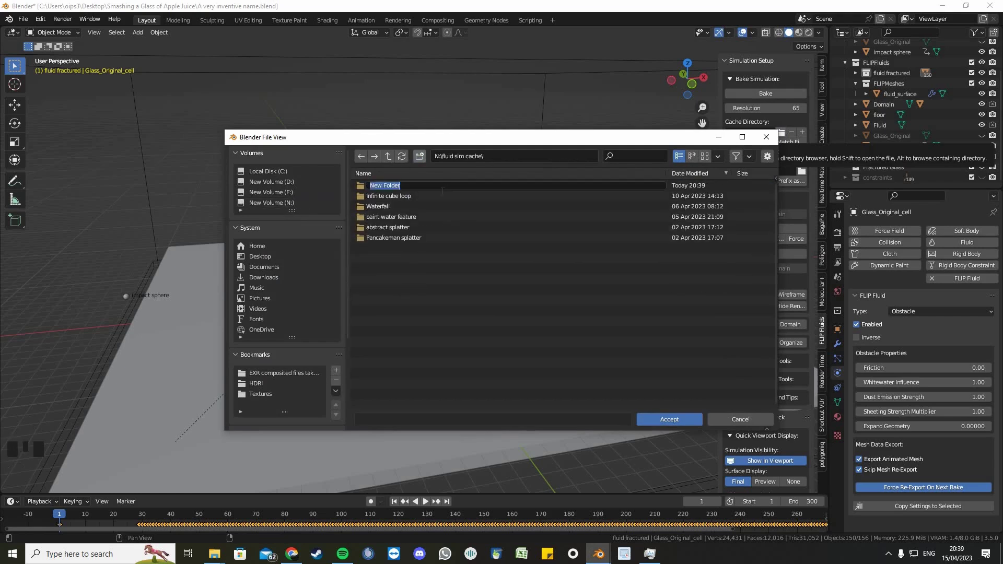
pyautogui.write('smashing glass')
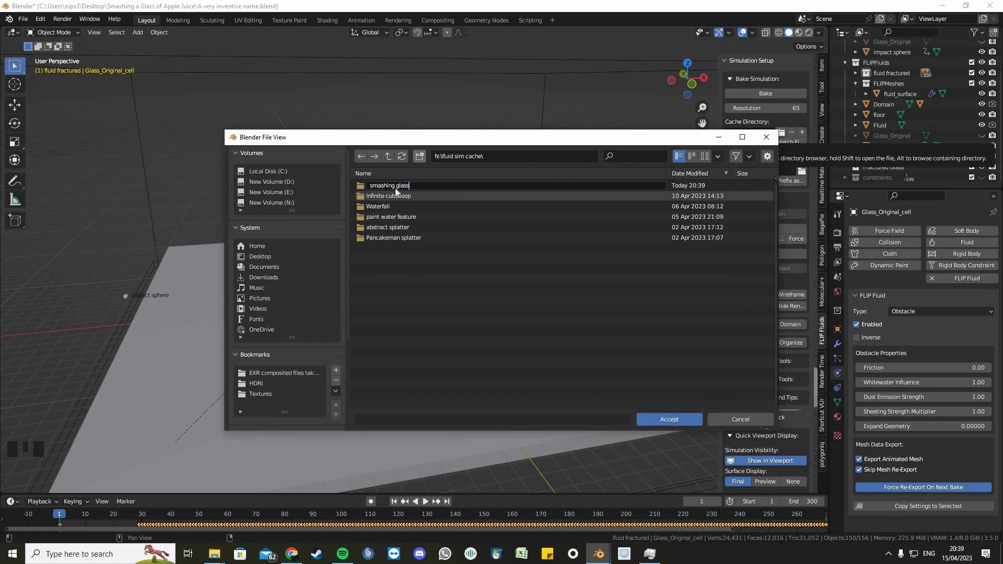
pyautogui.press('Return')
pyautogui.doubleClick(396, 185)
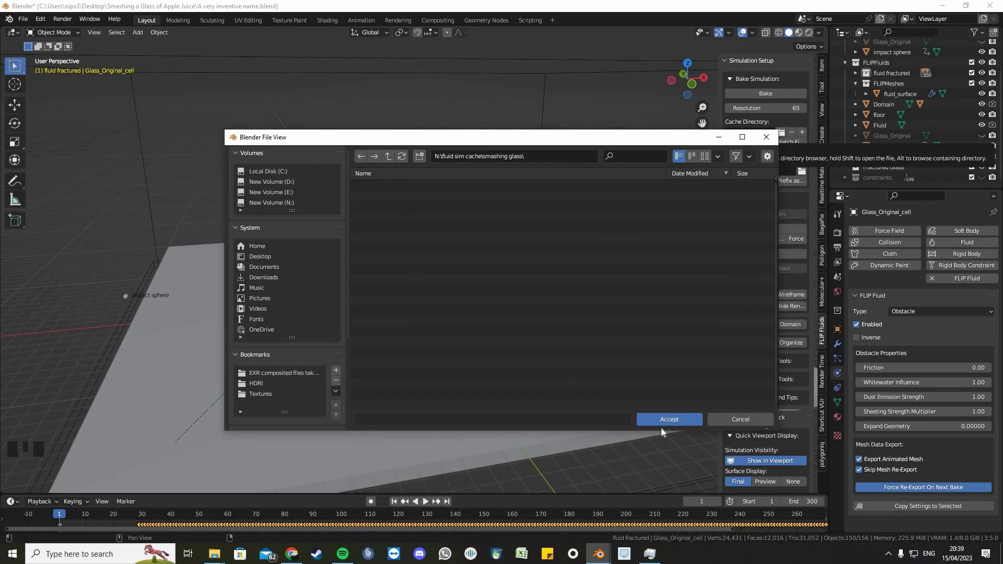
pyautogui.click(650, 420)
pyautogui.hotkey('ctrl', 's')
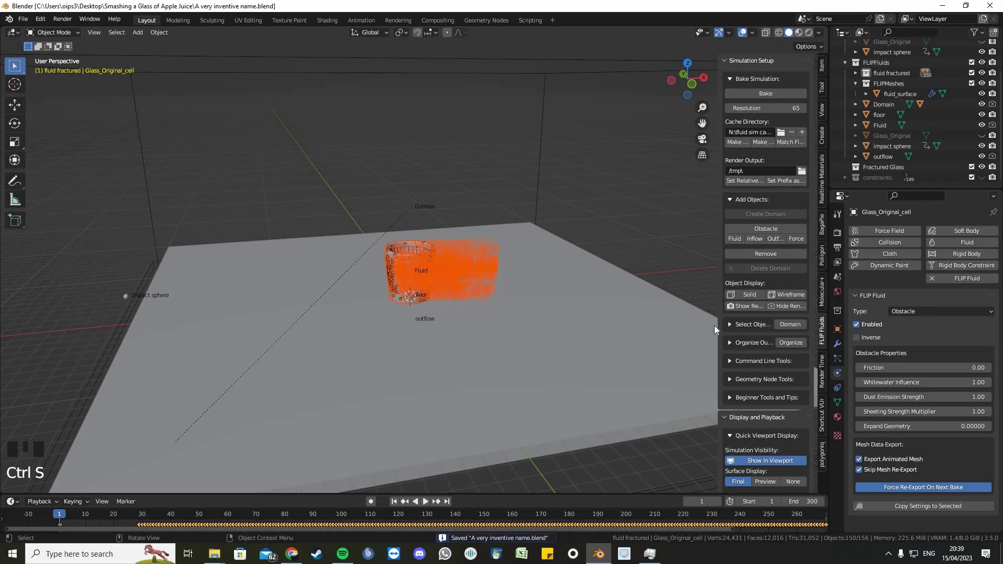
# Switch the fluid surface display to Preview and start baking the simulation
pyautogui.scroll(-3, 756, 401)
pyautogui.scroll(1, 766, 152)
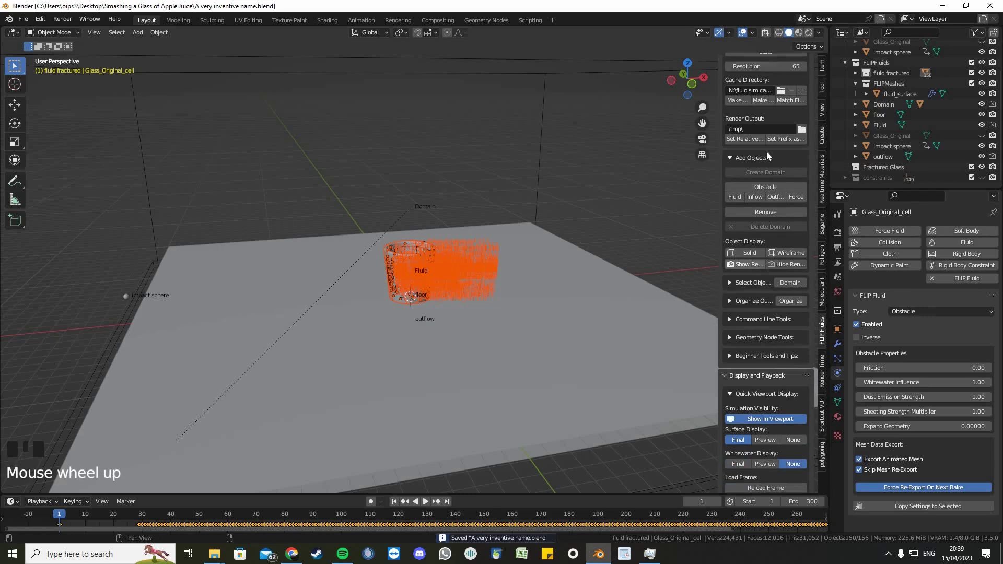
pyautogui.scroll(2, 766, 151)
pyautogui.scroll(-1, 757, 462)
pyautogui.click(760, 463)
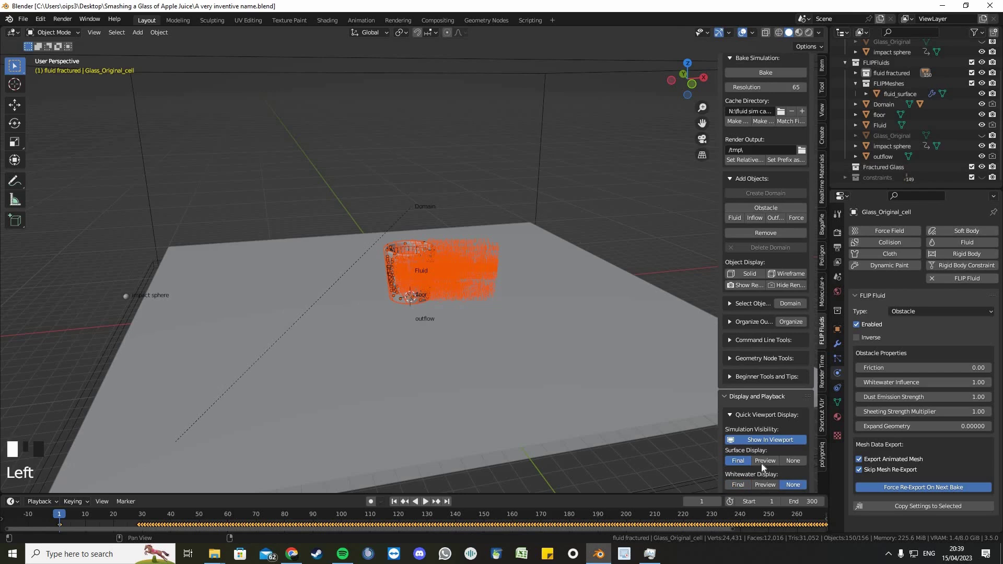
pyautogui.click(760, 463)
pyautogui.scroll(3, 709, 287)
pyautogui.scroll(2, 769, 127)
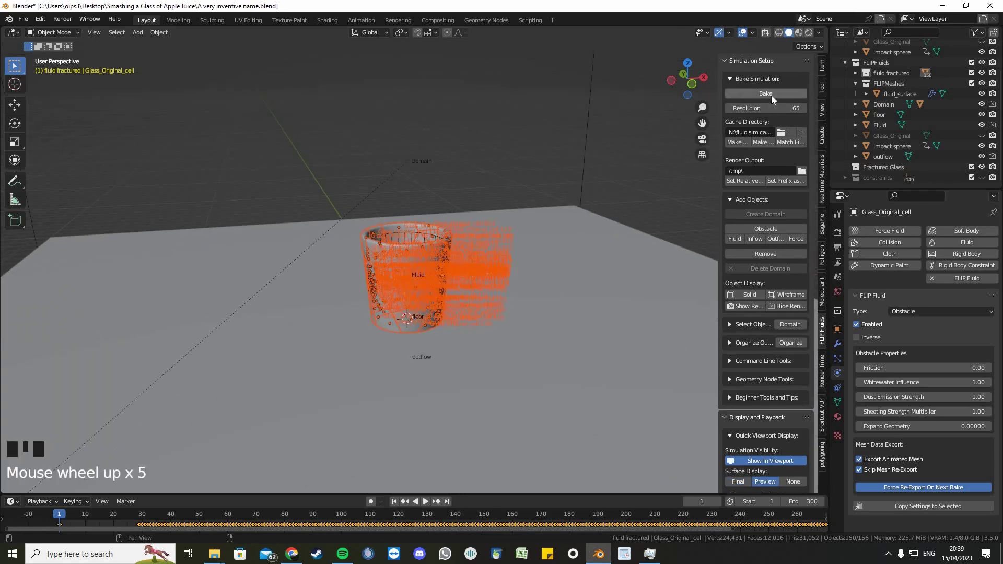
pyautogui.click(766, 94)
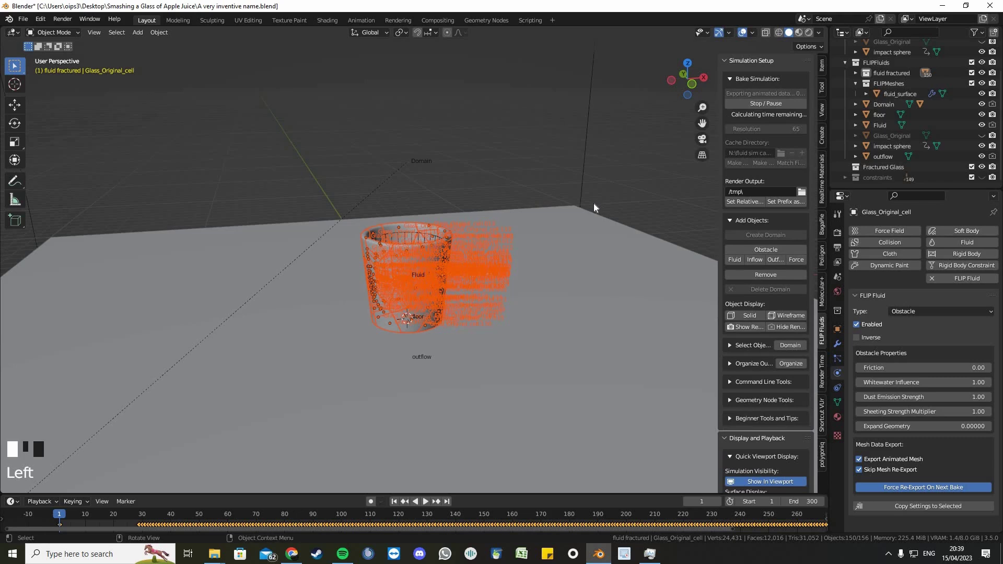
# Relaunch Blender, reopen the recent file A very inventive name.blend and save it
pyautogui.click(598, 553)
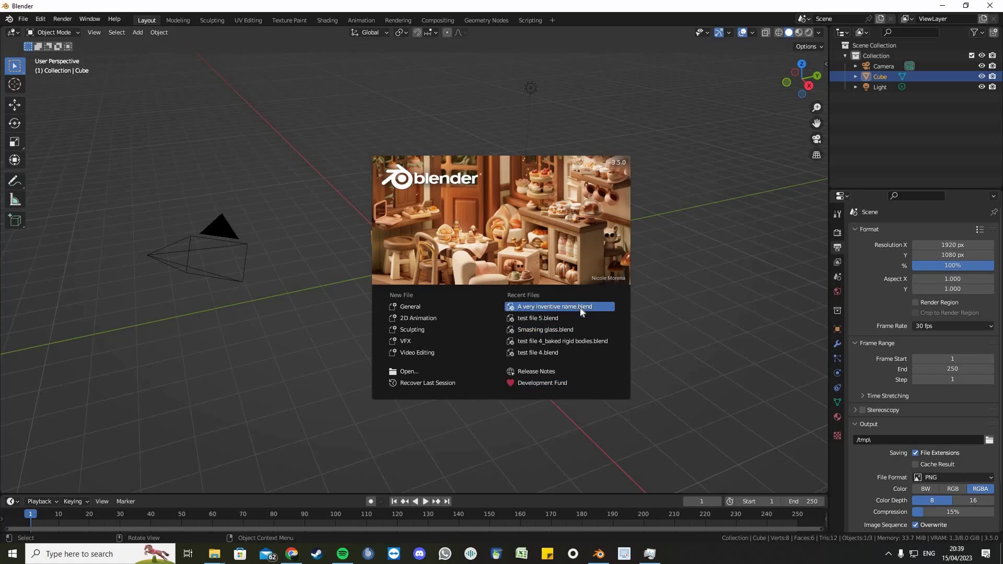
pyautogui.click(579, 308)
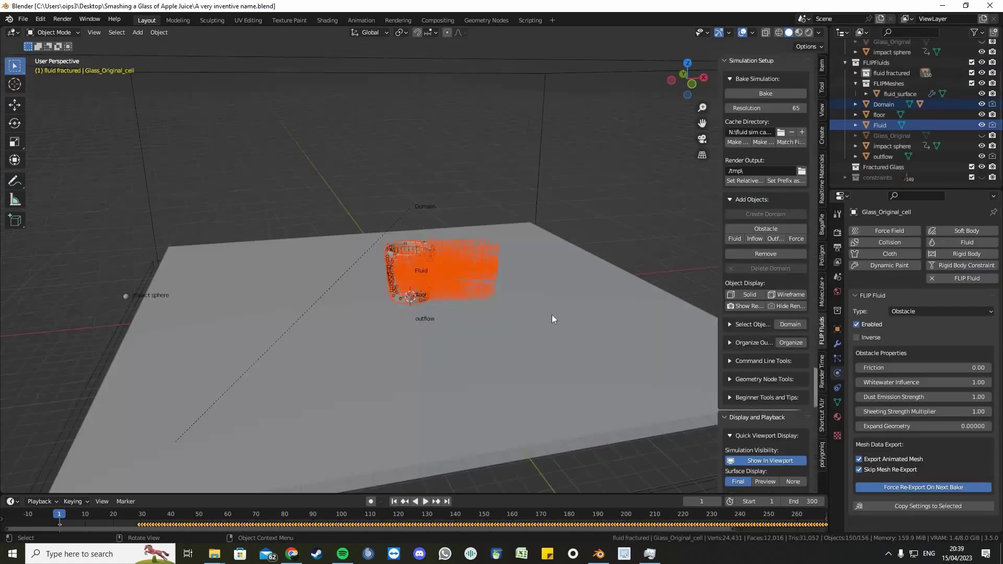
pyautogui.hotkey('ctrl', 's')
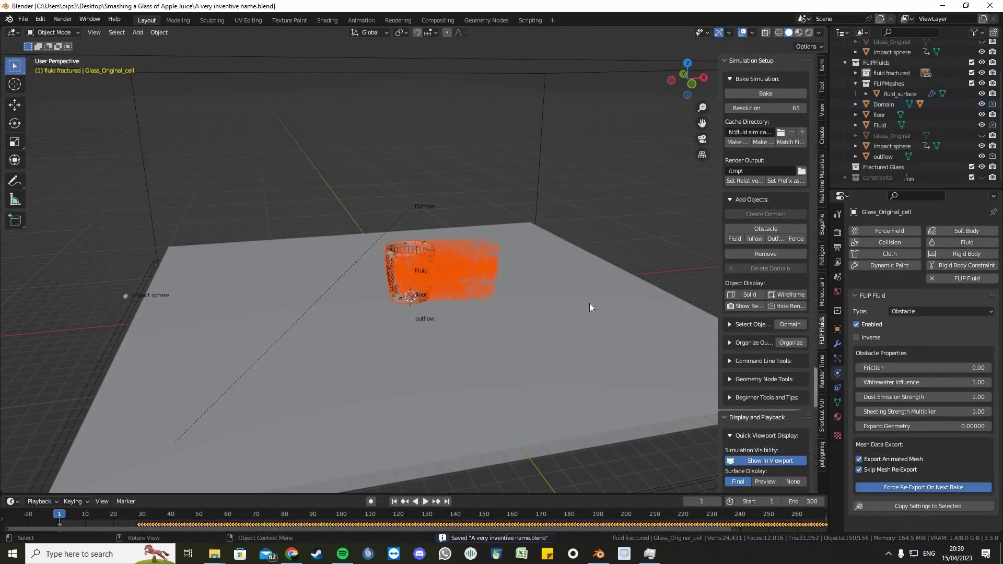
# Bake the fluid simulation after checking its cache directory, and reset the bake
pyautogui.click(780, 133)
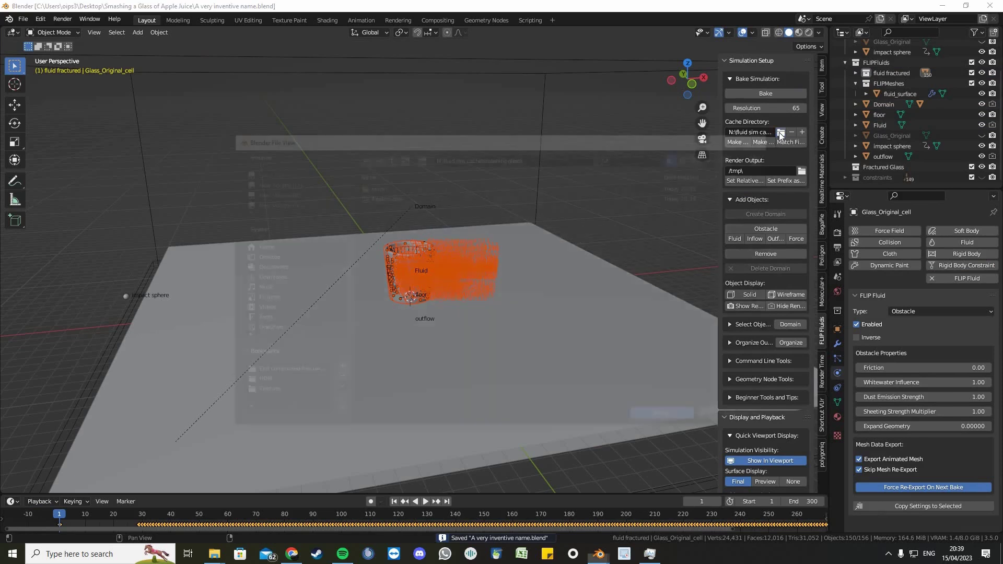
pyautogui.click(766, 138)
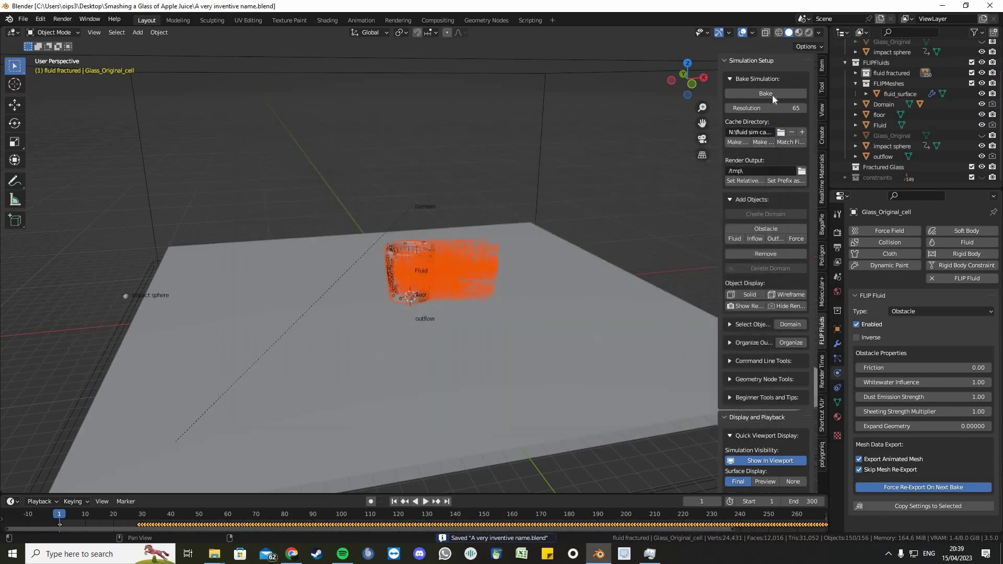
pyautogui.click(771, 95)
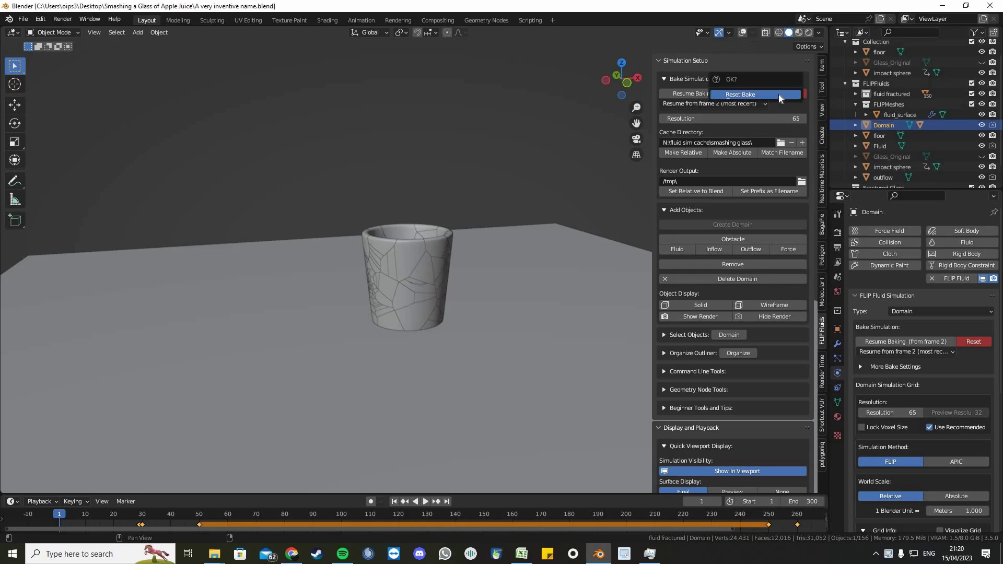
pyautogui.click(786, 95)
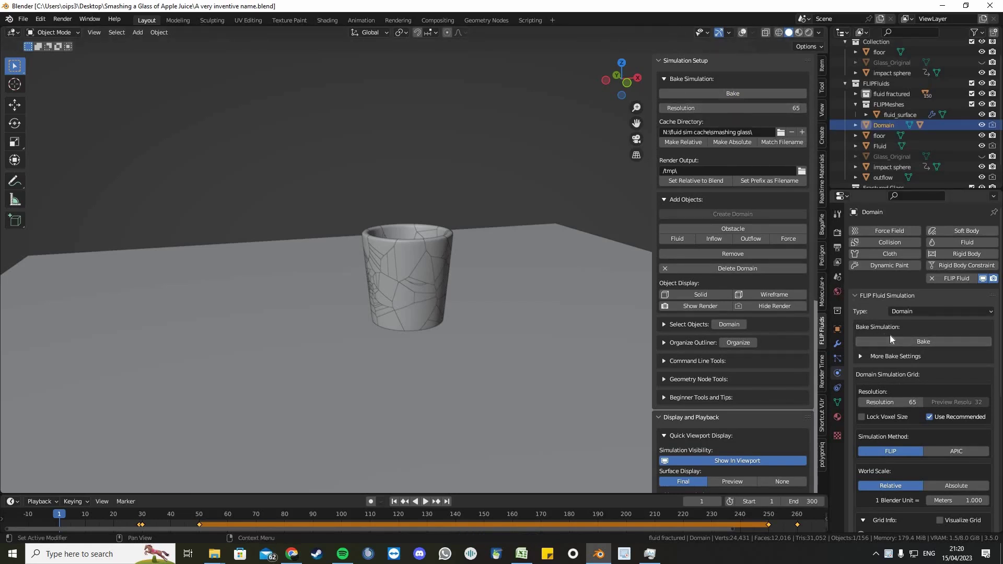
# Widen the properties area and set the fluid domain's resolution to 190
pyautogui.scroll(-1, 888, 334)
pyautogui.moveTo(829, 315); pyautogui.dragTo(757, 315)
pyautogui.scroll(-1, 887, 349)
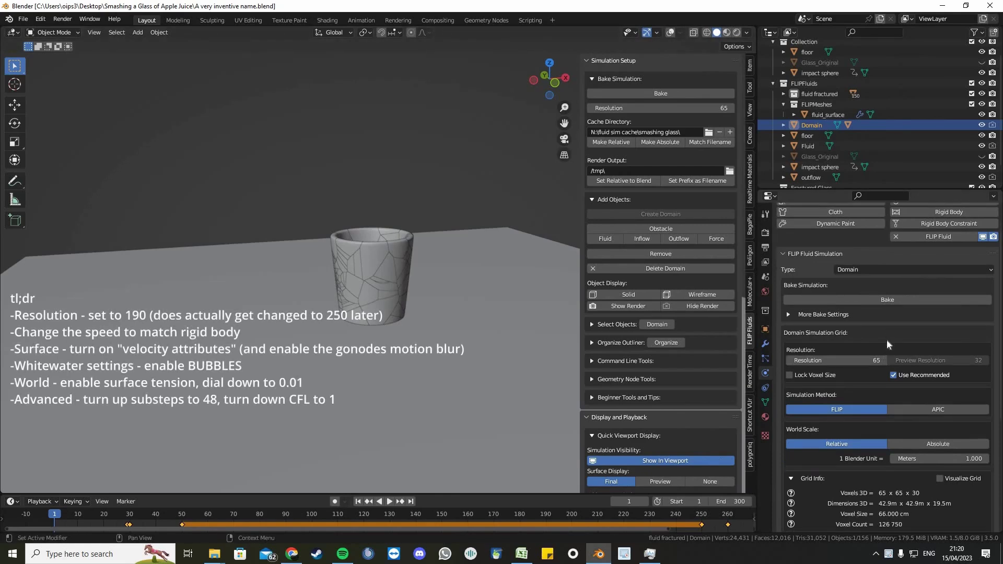
pyautogui.scroll(-1, 888, 338)
pyautogui.scroll(-1, 868, 318)
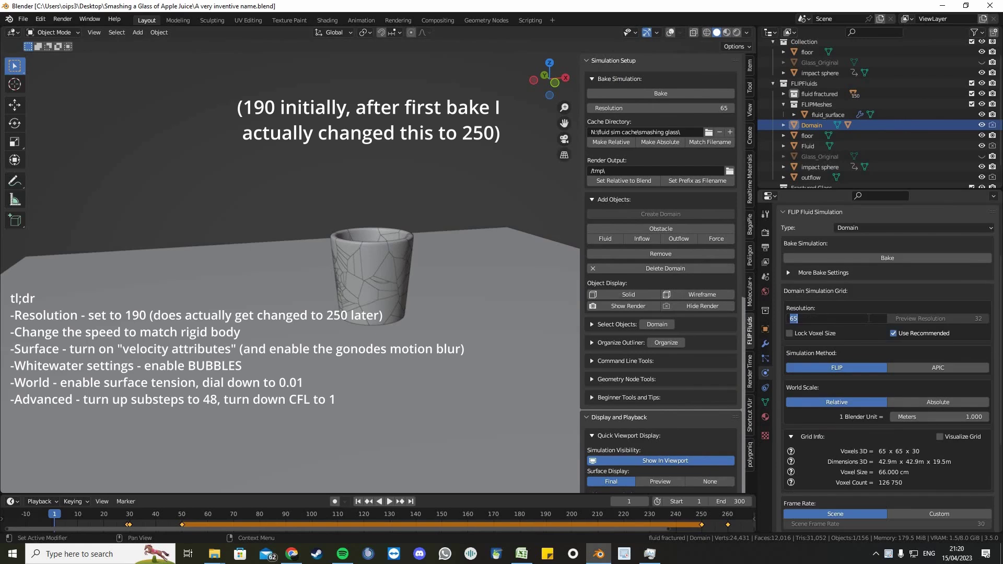
pyautogui.click(868, 318)
pyautogui.write('190')
pyautogui.press('Return')
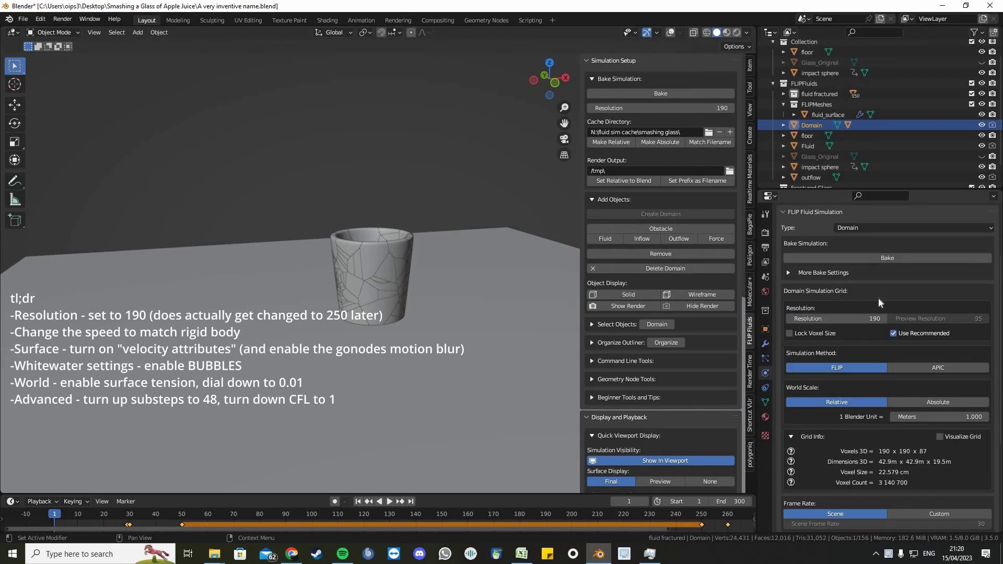
# Enlarge the timeline area and keyframe the fluid domain's speed at 1.000 on frame 29
pyautogui.scroll(-3, 875, 319)
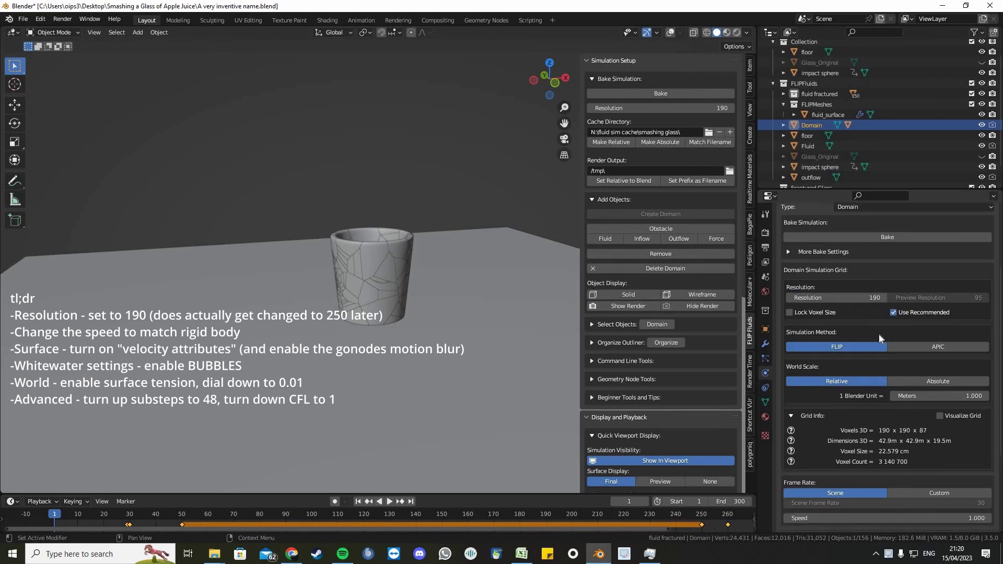
pyautogui.scroll(-4, 873, 330)
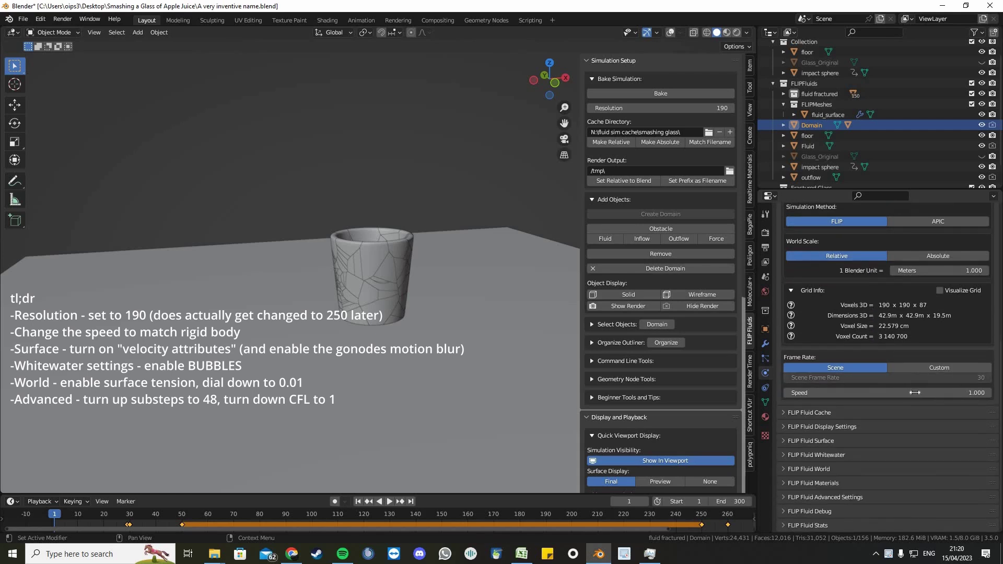
pyautogui.moveTo(464, 469); pyautogui.dragTo(462, 457)
pyautogui.click(128, 479)
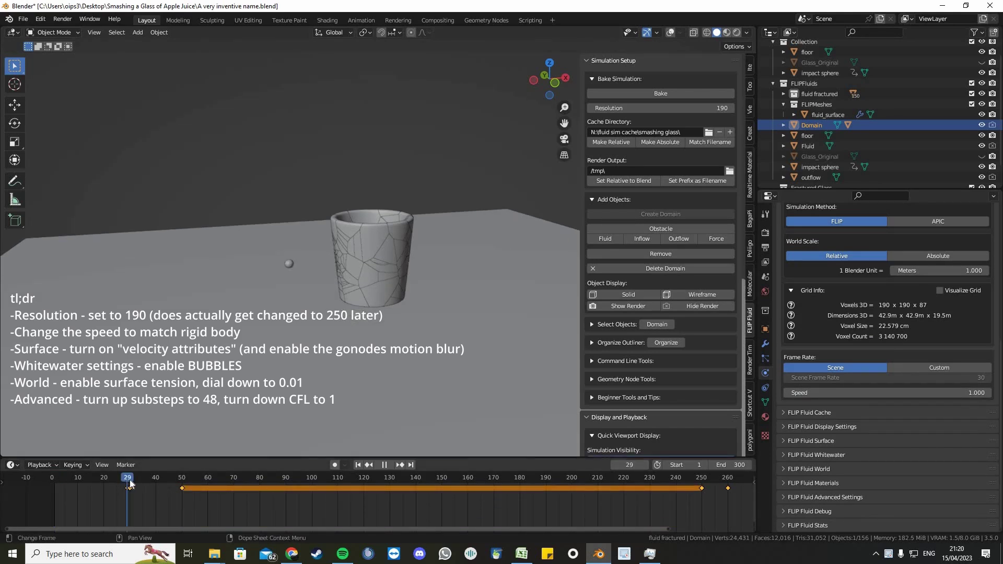
pyautogui.moveTo(128, 479); pyautogui.dragTo(128, 479)
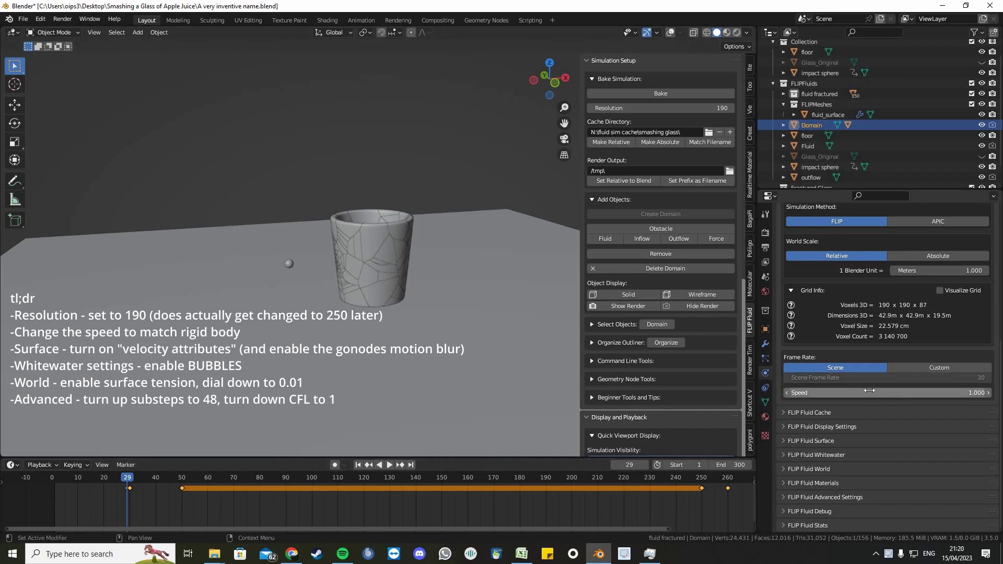
pyautogui.press('i')
# Set the domain's speed to 0.1 on frame 30 and keyframe it
pyautogui.click(129, 481)
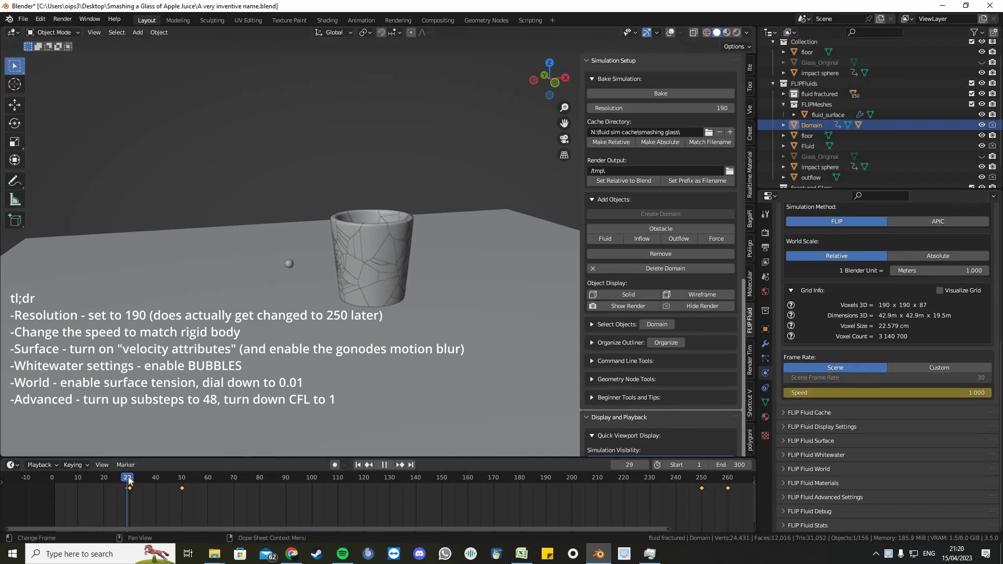
pyautogui.moveTo(129, 479); pyautogui.dragTo(129, 479)
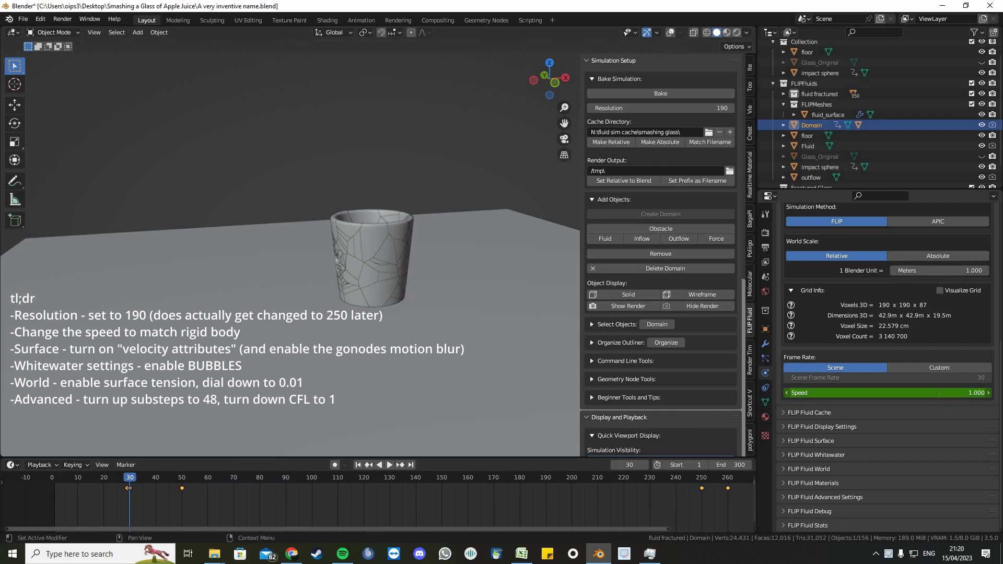
pyautogui.click(883, 392)
pyautogui.write('.1')
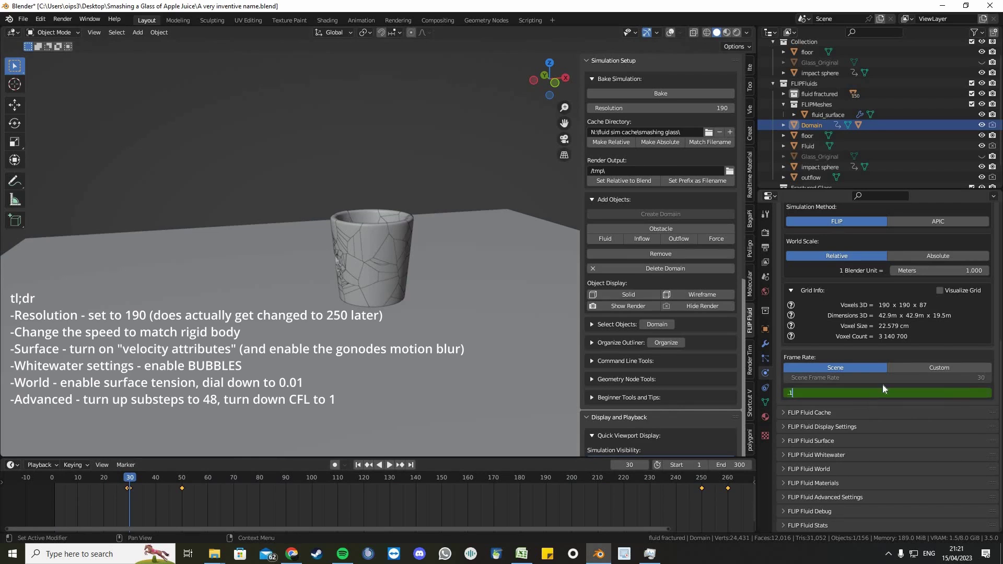
pyautogui.press('Return')
pyautogui.press('i')
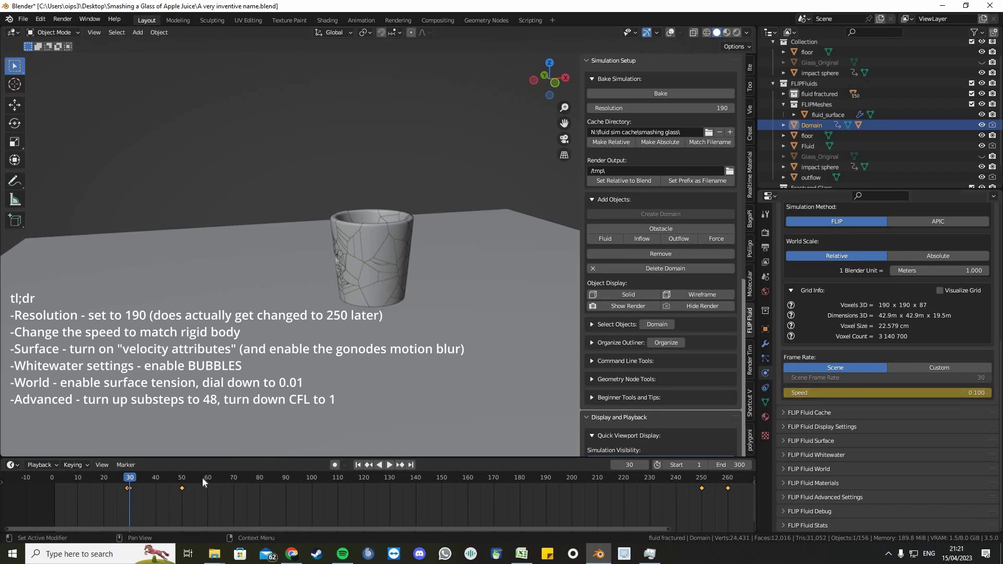
# Set the domain's speed to 0.01 on frame 50 and keyframe that value on frames 50 and 250
pyautogui.click(182, 479)
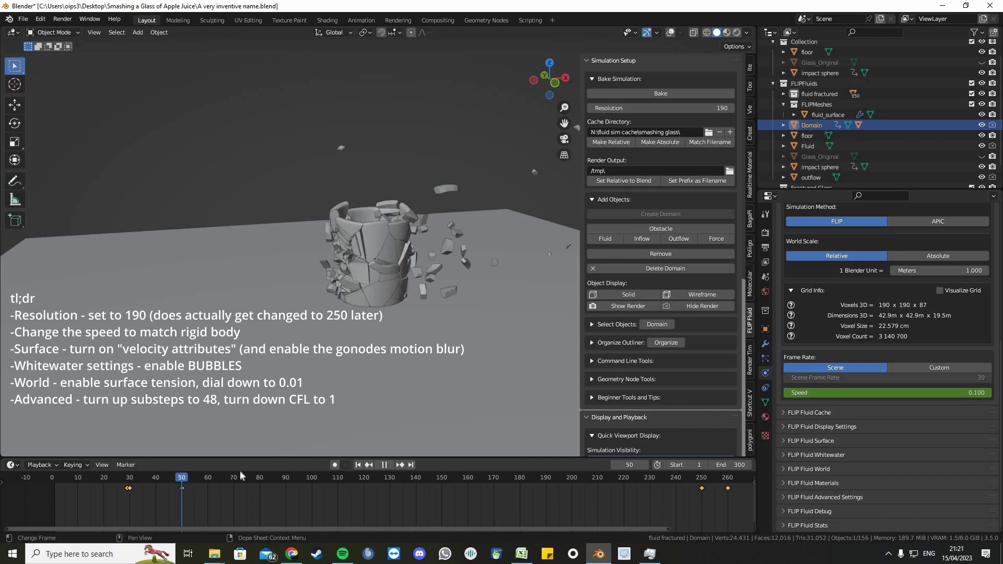
pyautogui.click(896, 392)
pyautogui.press('BackSpace')
pyautogui.write('.0')
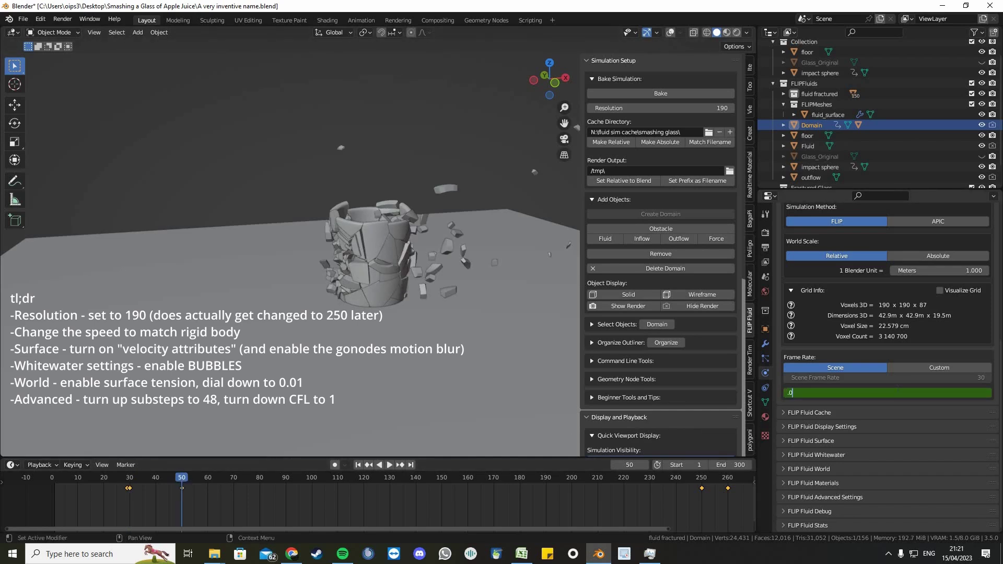
pyautogui.write('1')
pyautogui.press('Return')
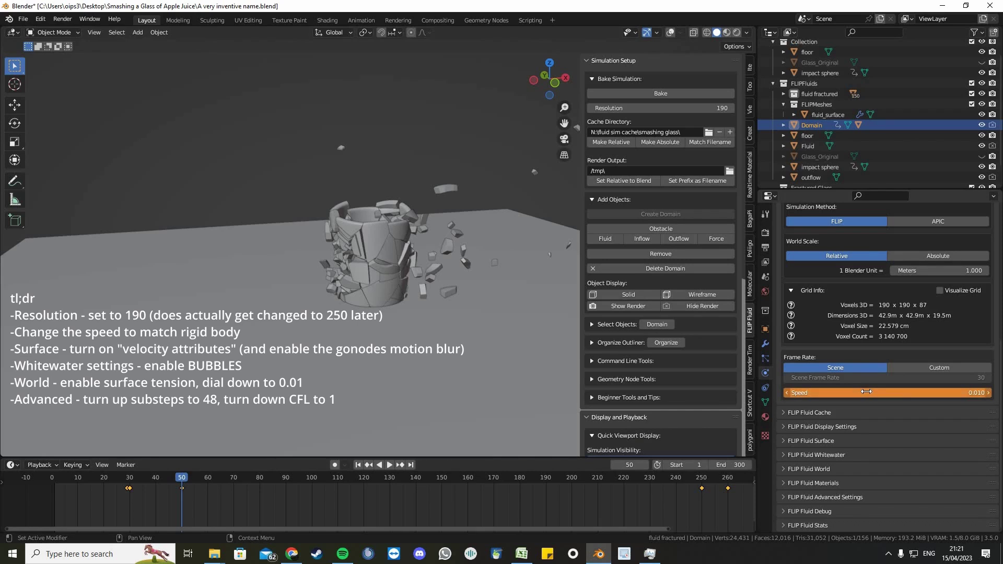
pyautogui.click(701, 481)
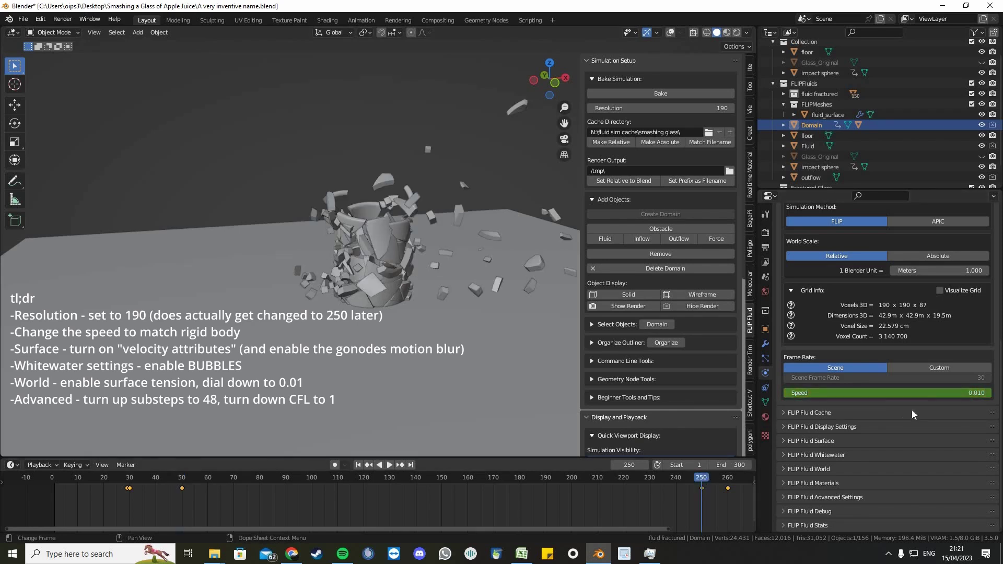
pyautogui.press('i')
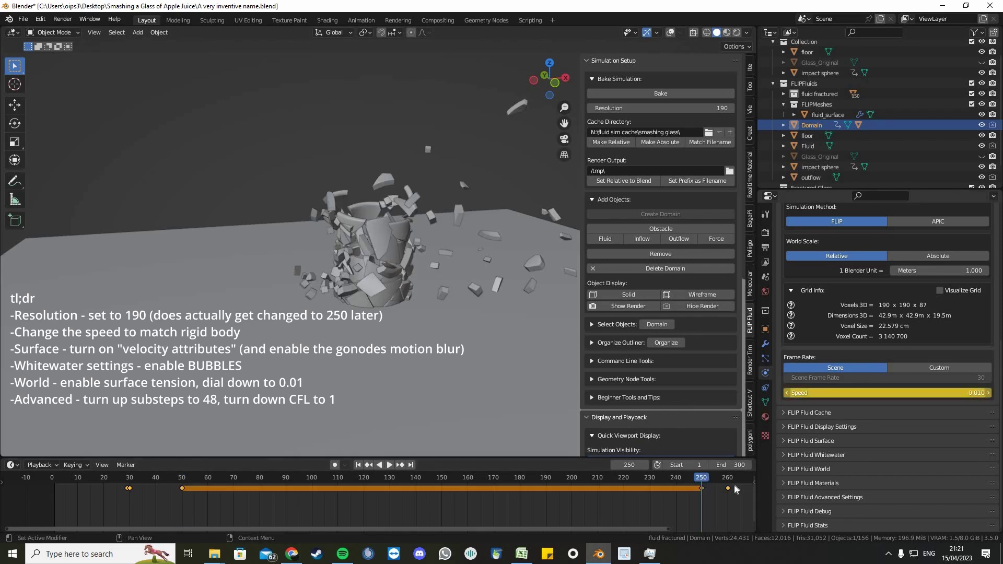
# Keyframe the domain's speed at 1 on frame 260 and scrub the animation back to frame 25
pyautogui.click(727, 480)
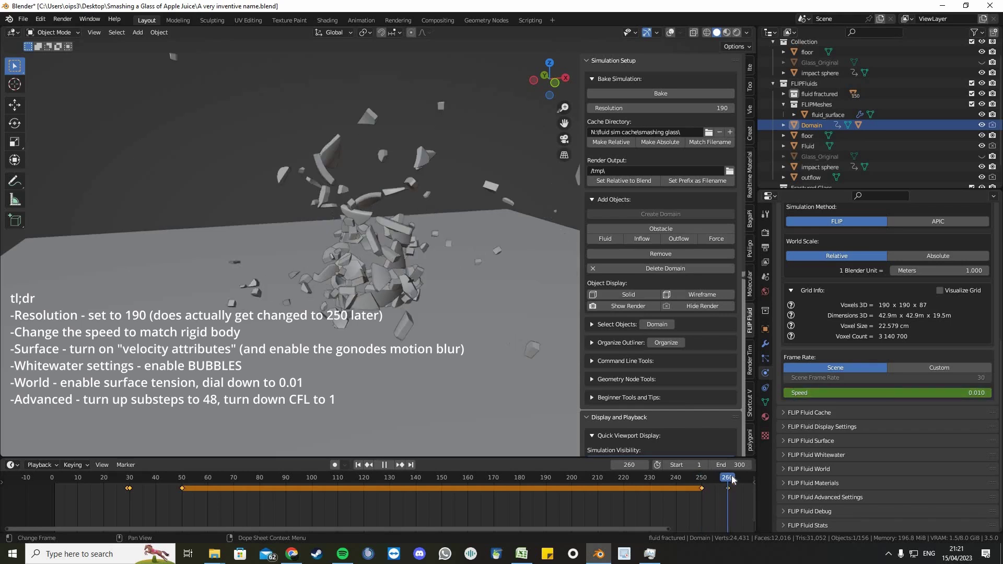
pyautogui.click(887, 393)
pyautogui.write('1')
pyautogui.press('Return')
pyautogui.press('i')
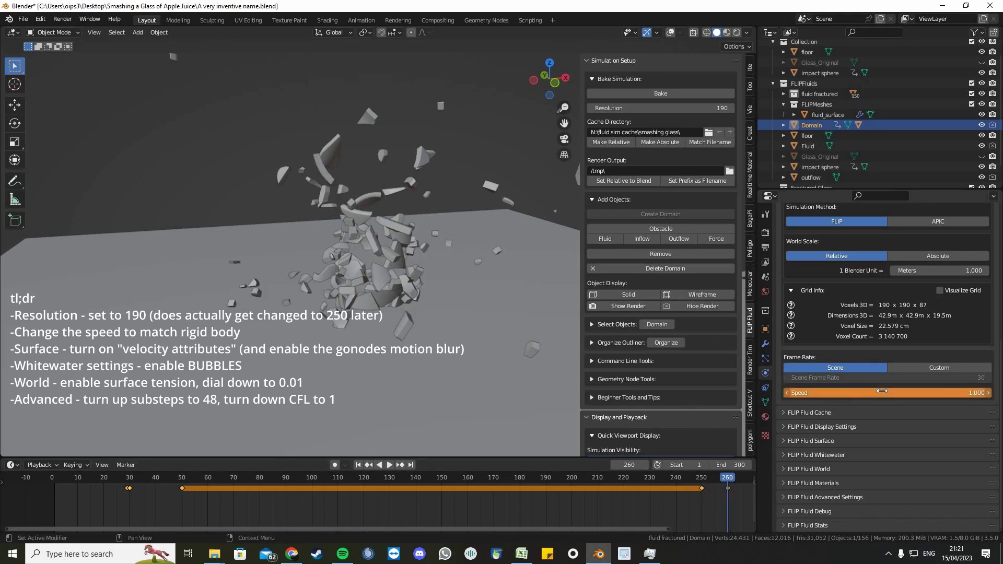
pyautogui.press('i')
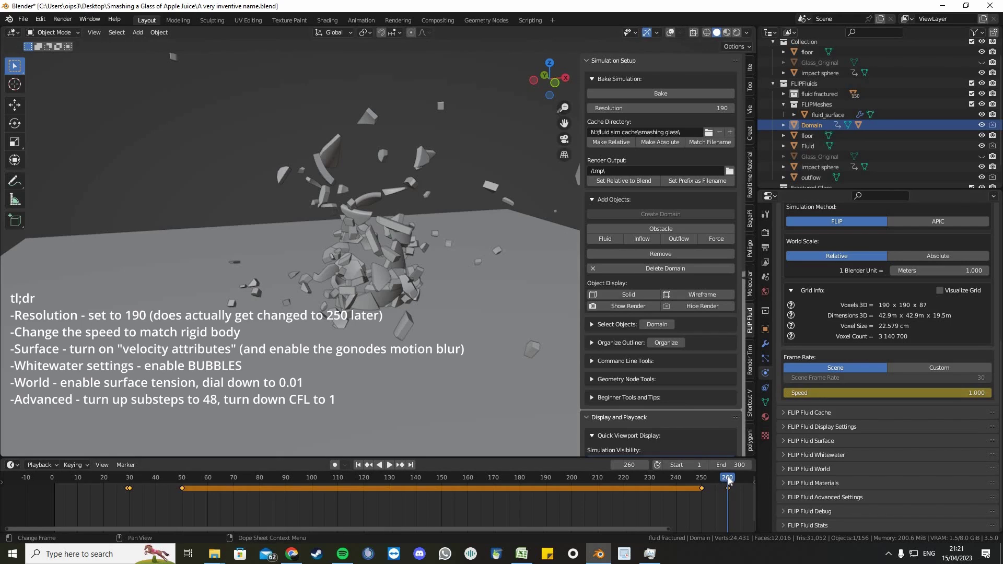
pyautogui.moveTo(727, 478); pyautogui.dragTo(116, 481)
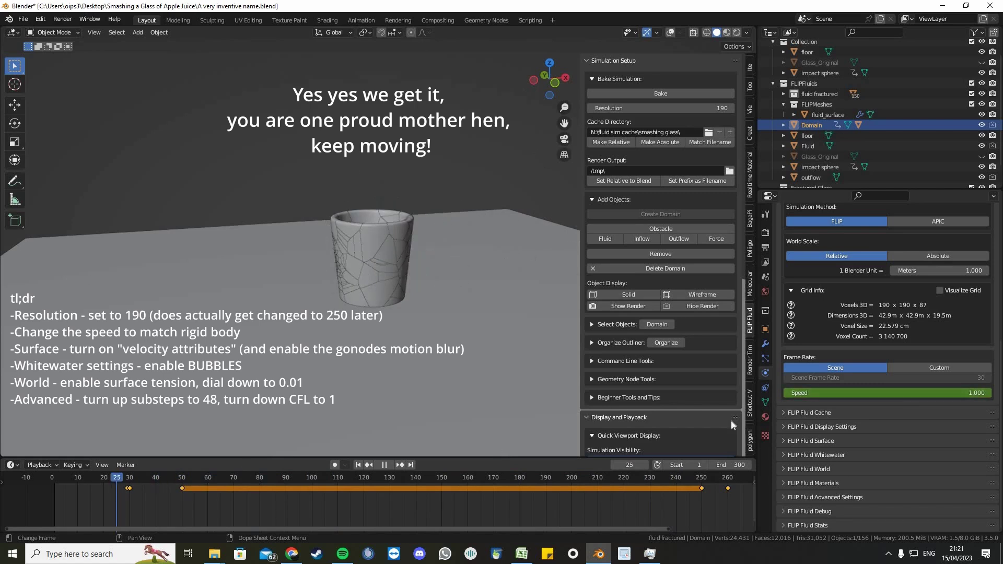
# Collapse the domain's FLIP Fluid Simulation settings and check its cache settings
pyautogui.scroll(6, 904, 403)
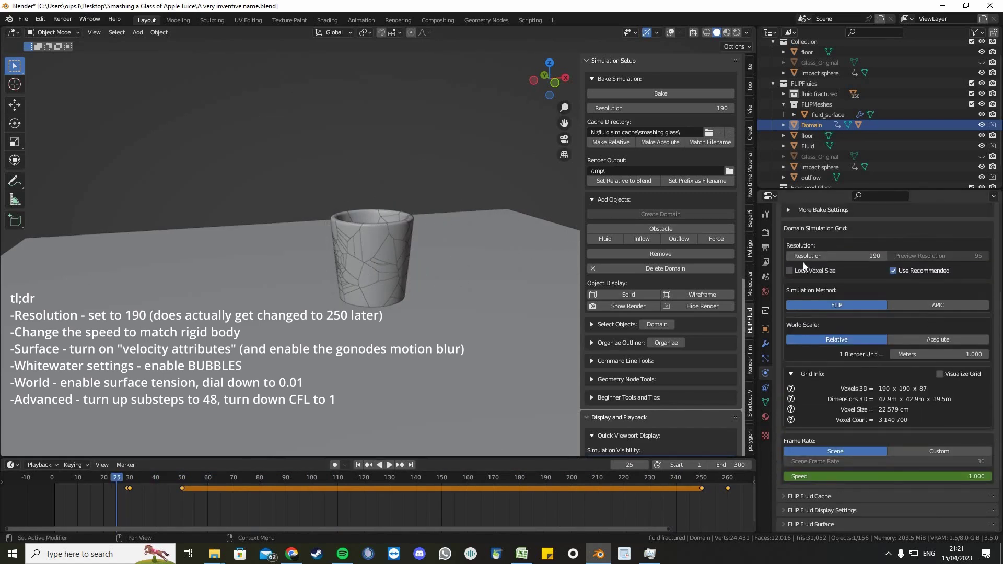
pyautogui.scroll(2, 791, 255)
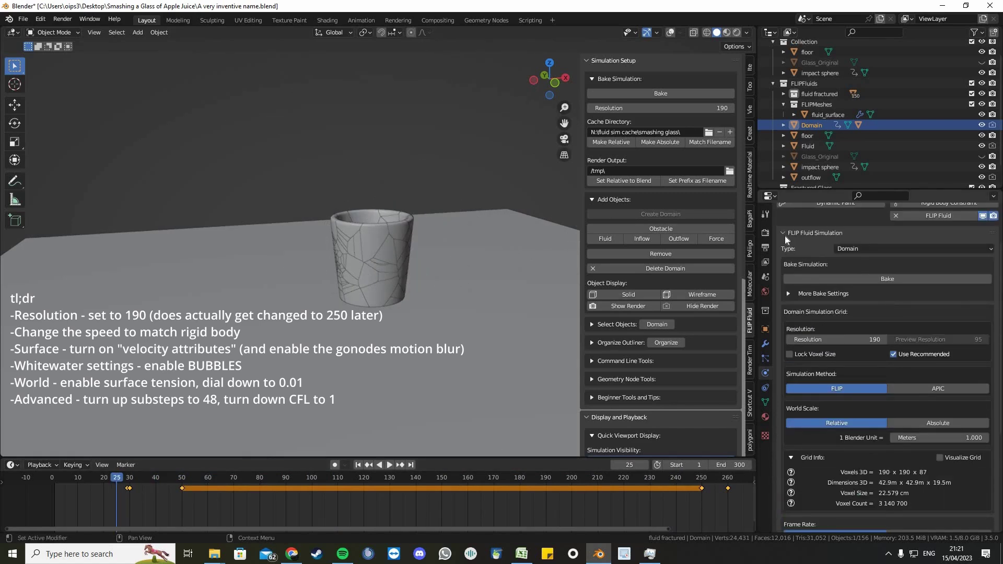
pyautogui.click(784, 235)
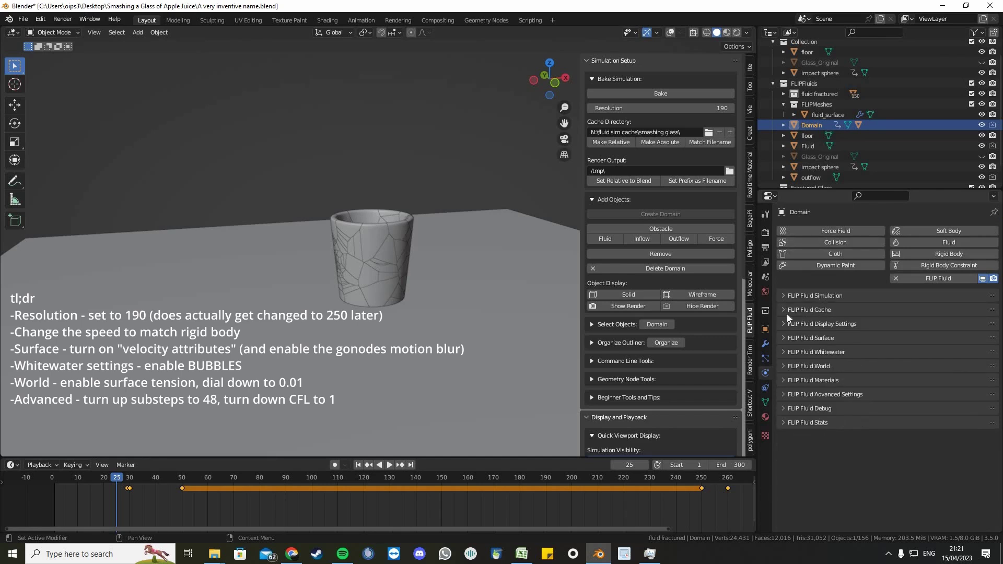
pyautogui.click(787, 312)
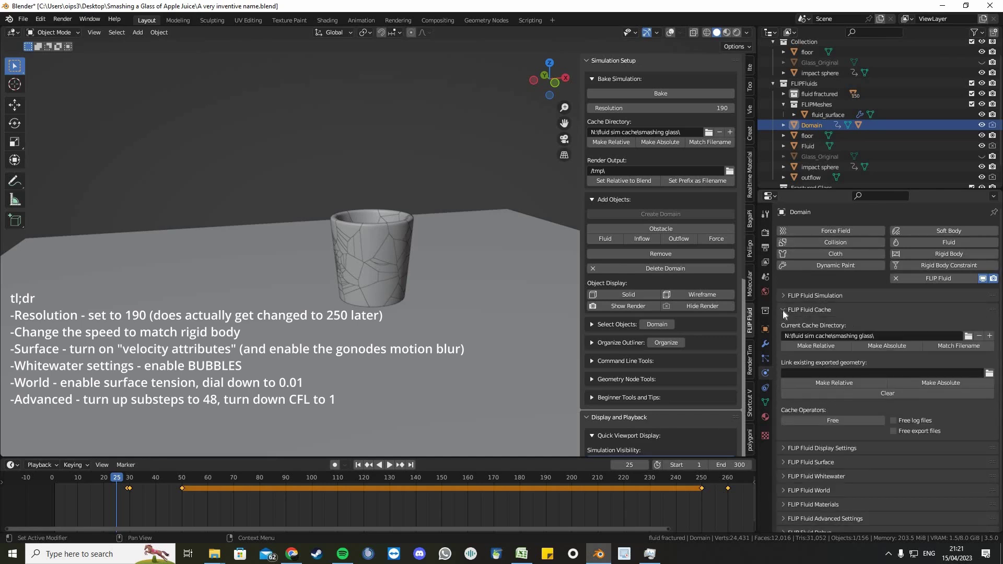
pyautogui.click(782, 311)
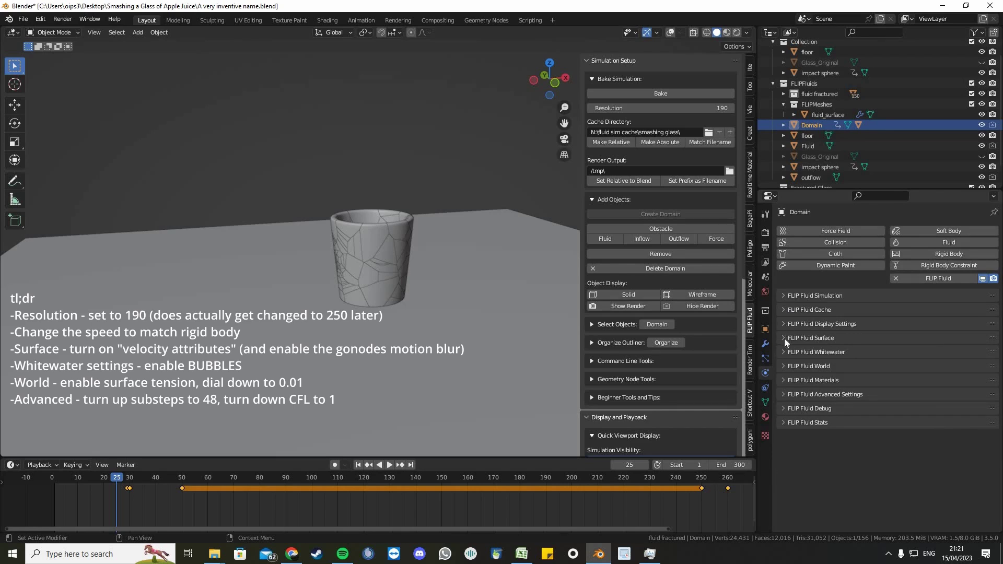
# Enable Velocity Attributes for the fluid surface and initialize motion blur with the geometry node tools
pyautogui.click(785, 339)
pyautogui.scroll(-2, 865, 364)
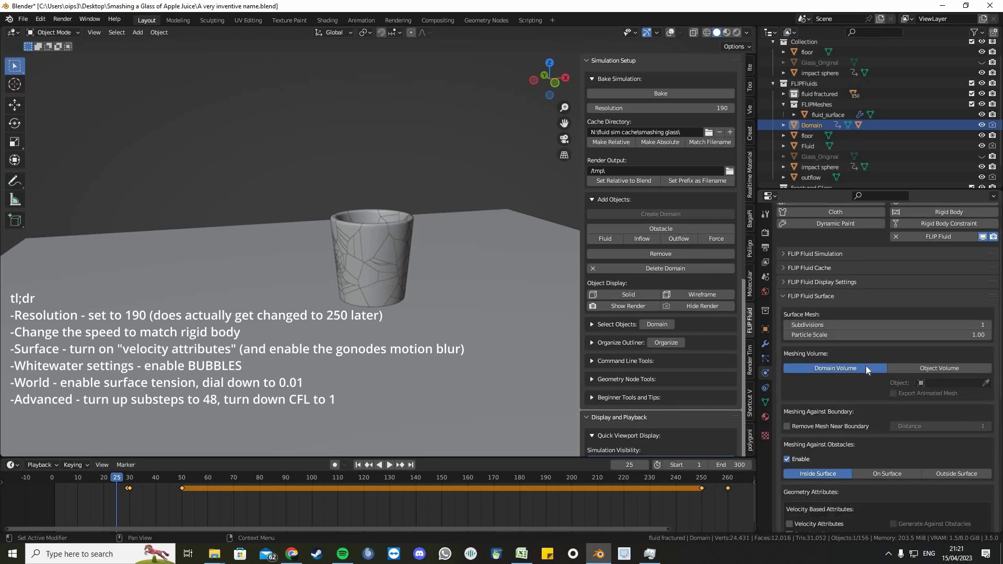
pyautogui.scroll(-3, 878, 377)
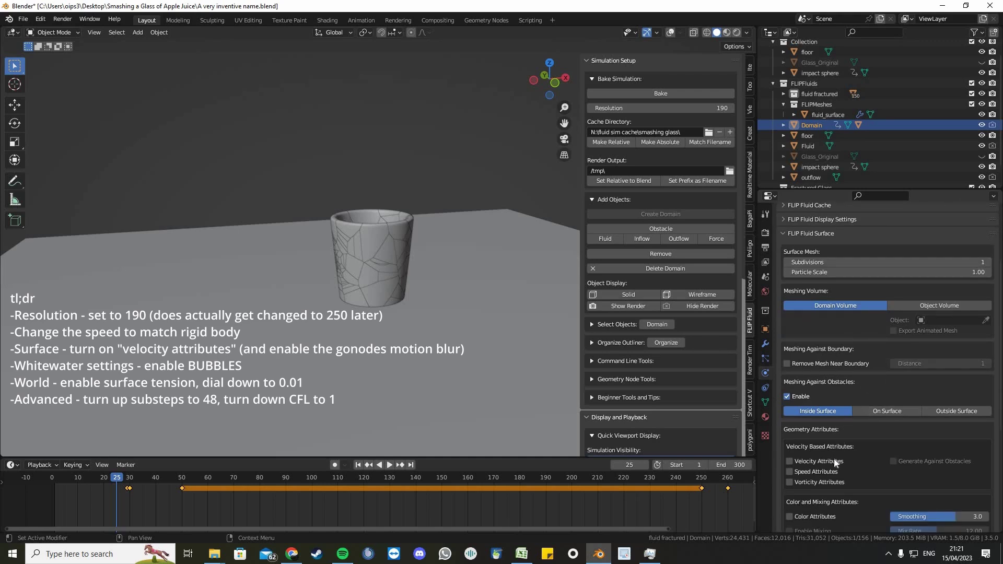
pyautogui.click(834, 461)
pyautogui.scroll(-3, 848, 449)
pyautogui.scroll(1, 856, 445)
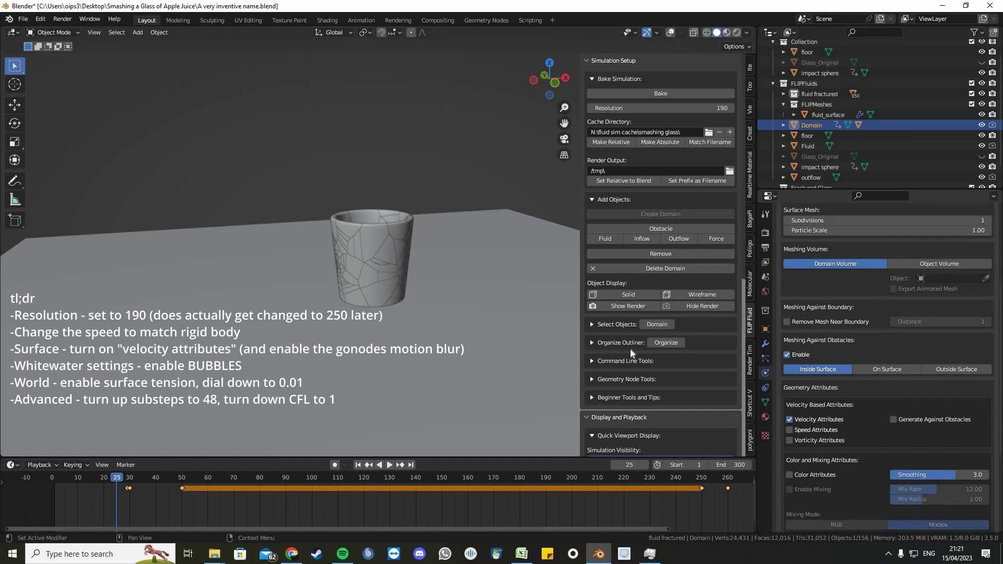
pyautogui.click(650, 377)
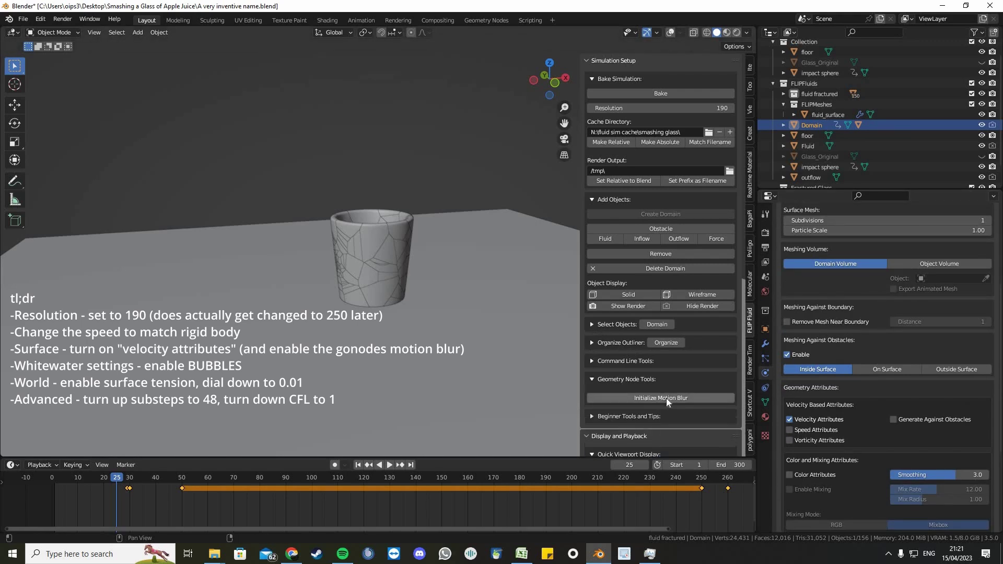
pyautogui.click(666, 398)
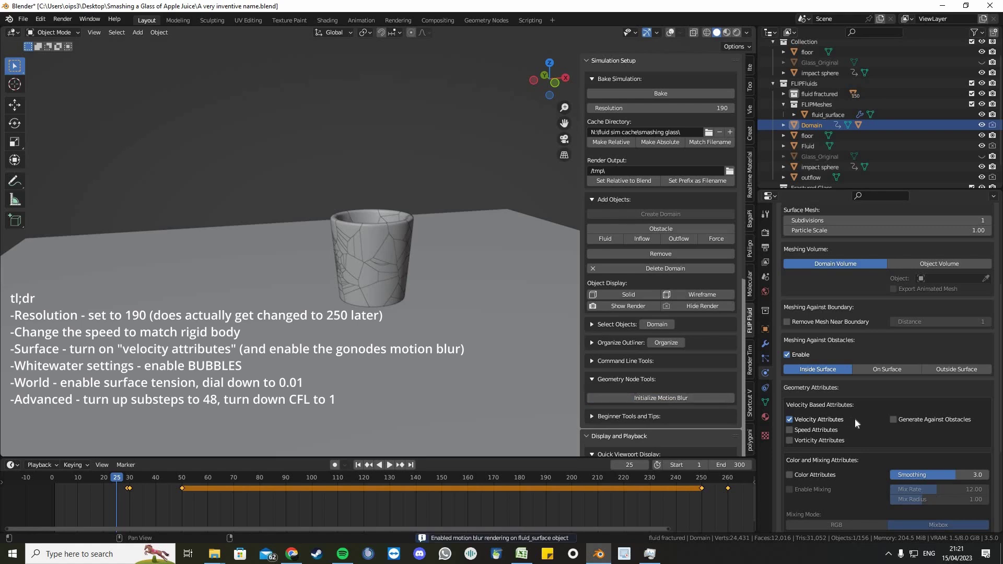
# Enable the domain's whitewater simulation with Foam and Spray turned off, leaving Bubbles as the only particle type
pyautogui.scroll(-1, 865, 418)
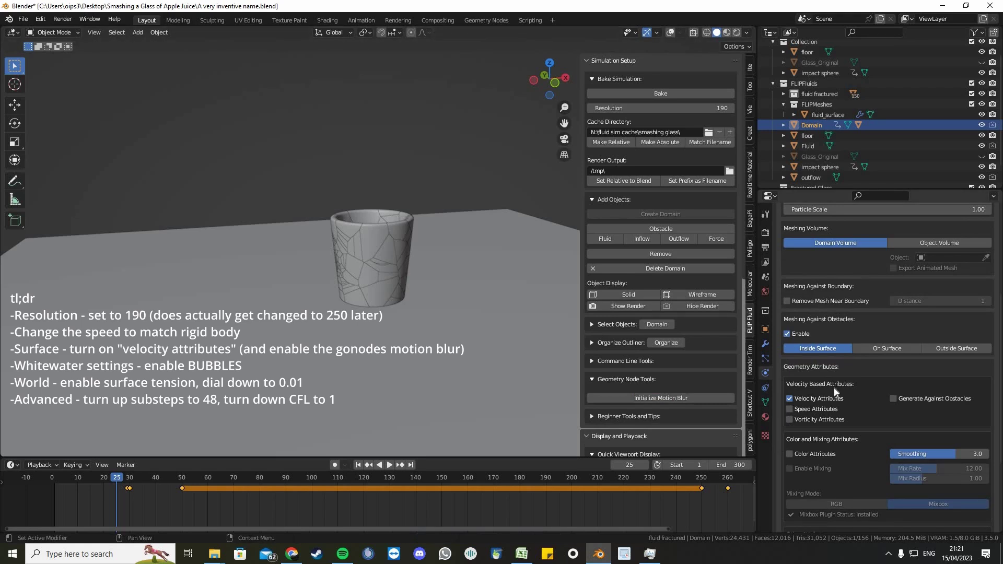
pyautogui.scroll(3, 792, 288)
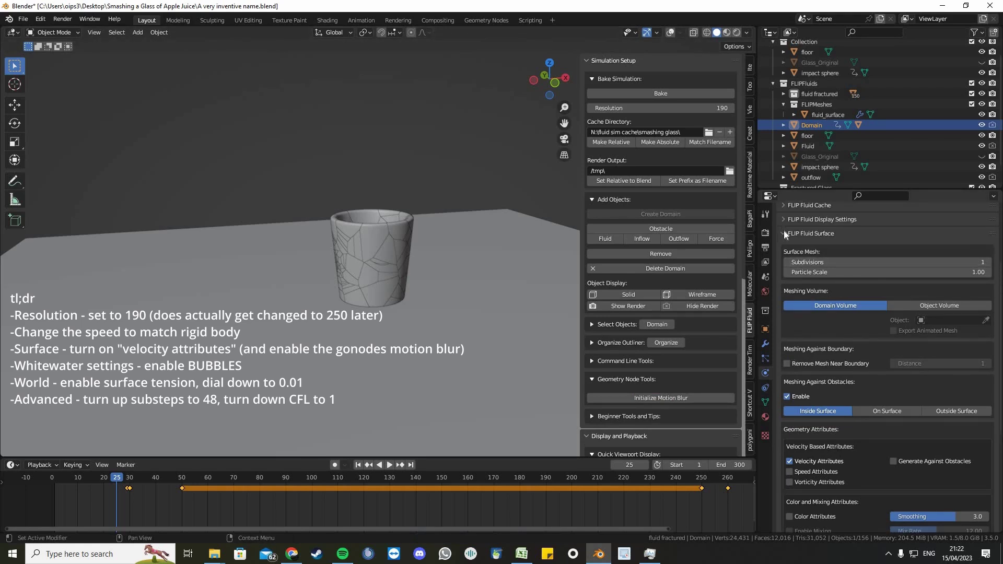
pyautogui.click(784, 232)
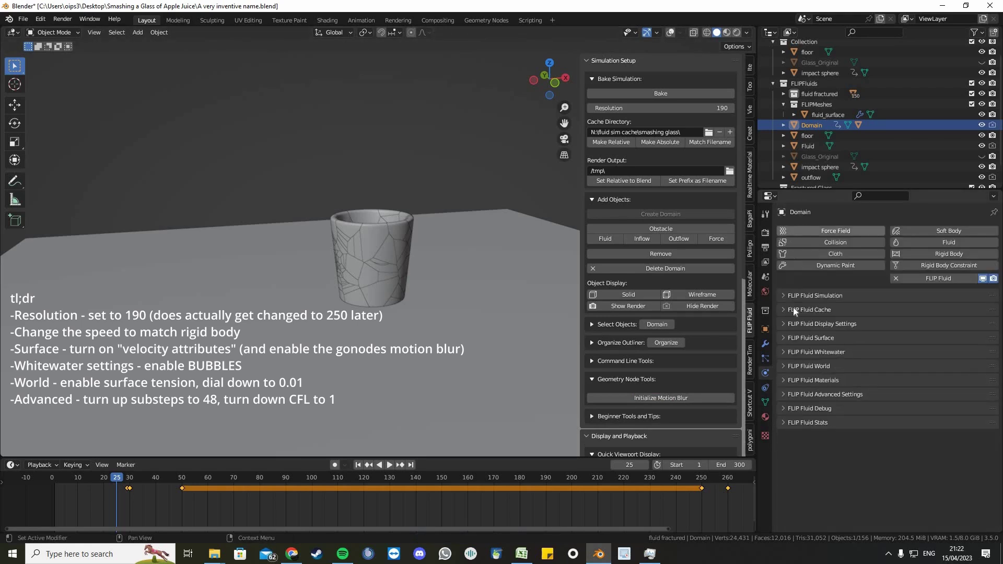
pyautogui.click(785, 352)
pyautogui.scroll(-2, 871, 357)
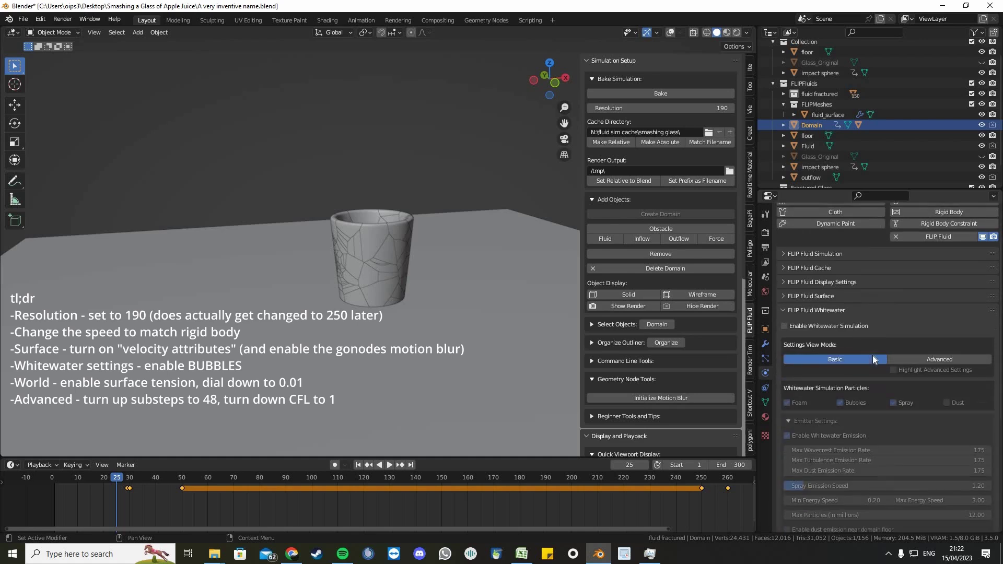
pyautogui.click(816, 327)
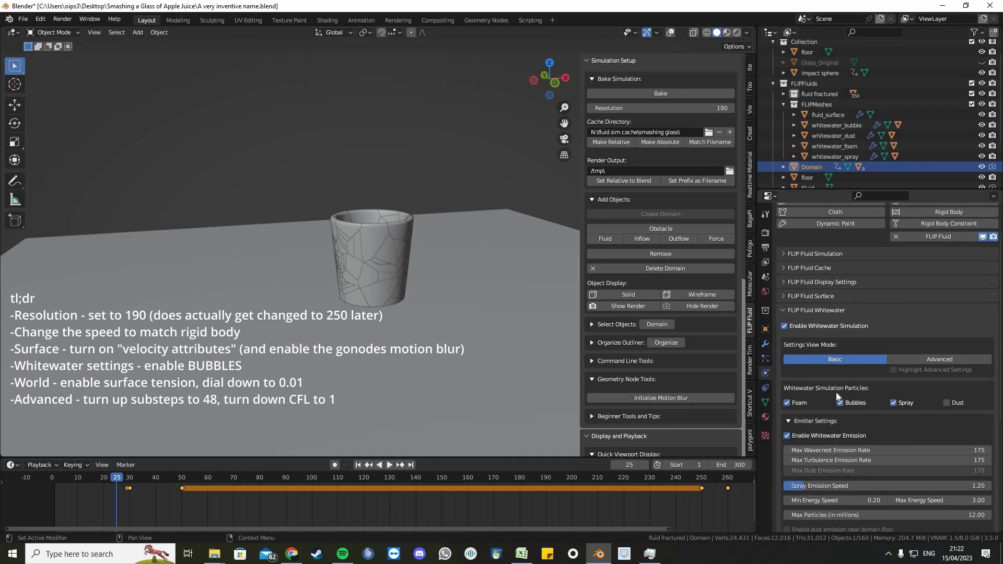
pyautogui.click(787, 403)
pyautogui.click(893, 403)
pyautogui.click(788, 310)
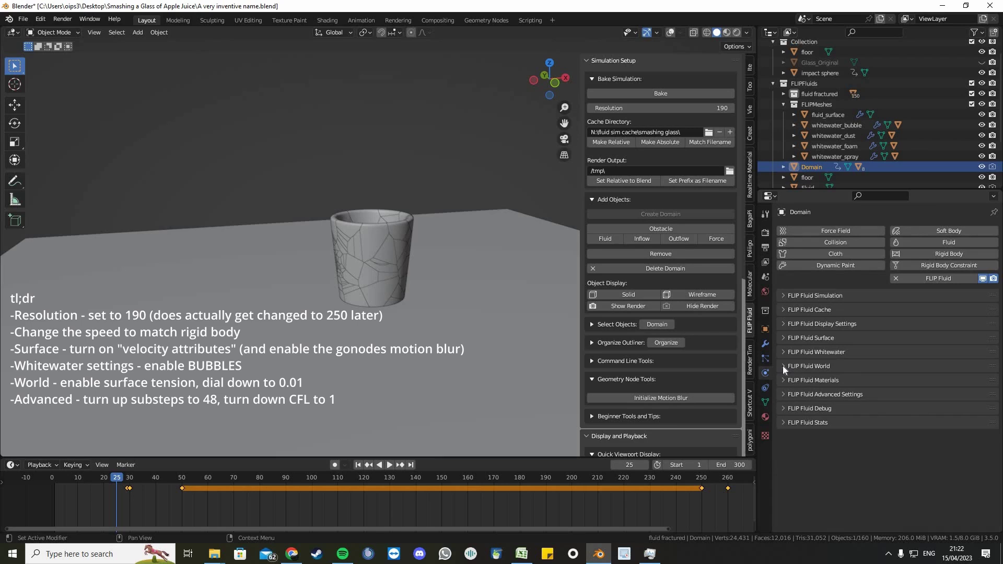
# Enable surface tension in the domain's world settings and set its base value to 0.01
pyautogui.click(783, 366)
pyautogui.scroll(-2, 829, 381)
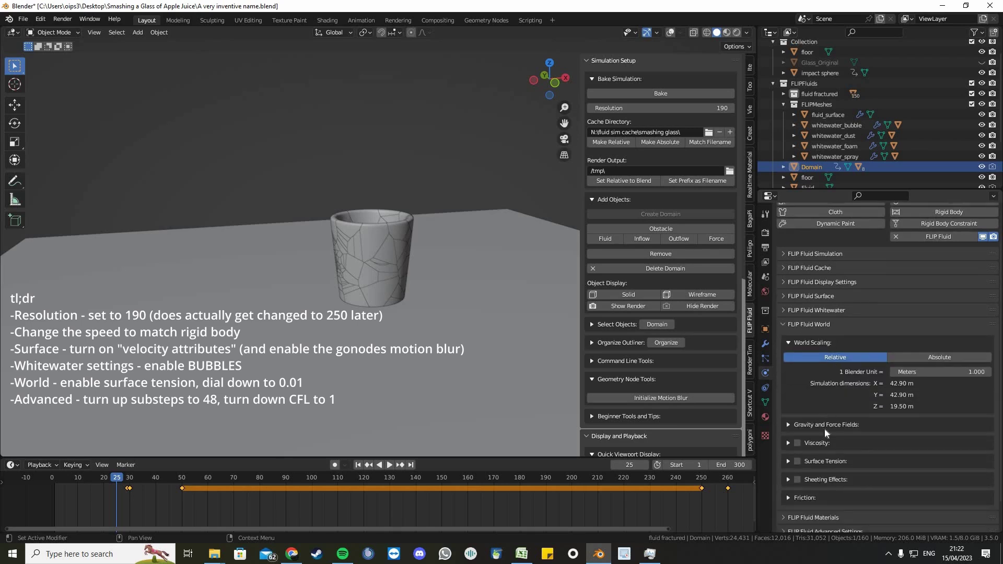
pyautogui.click(788, 461)
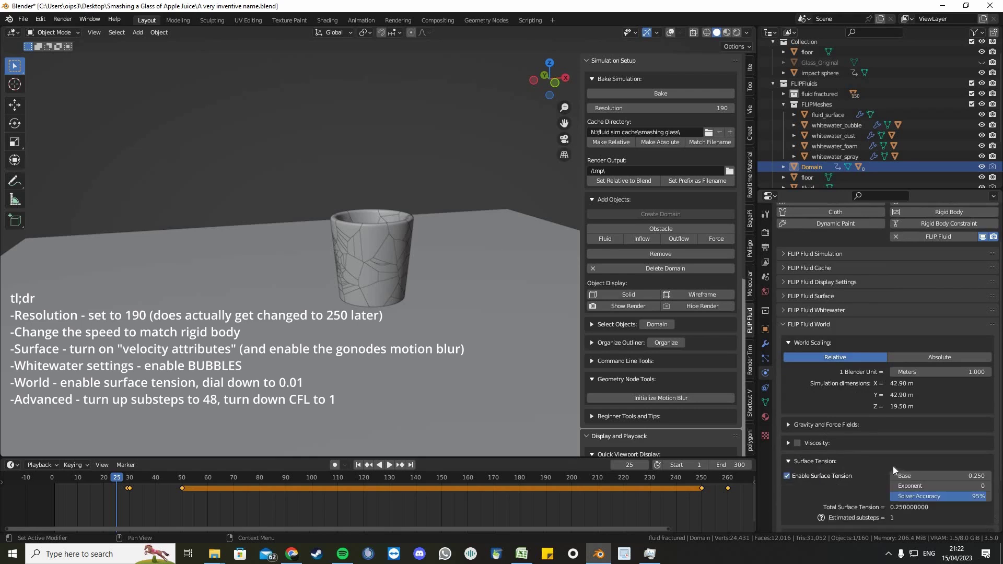
pyautogui.click(948, 477)
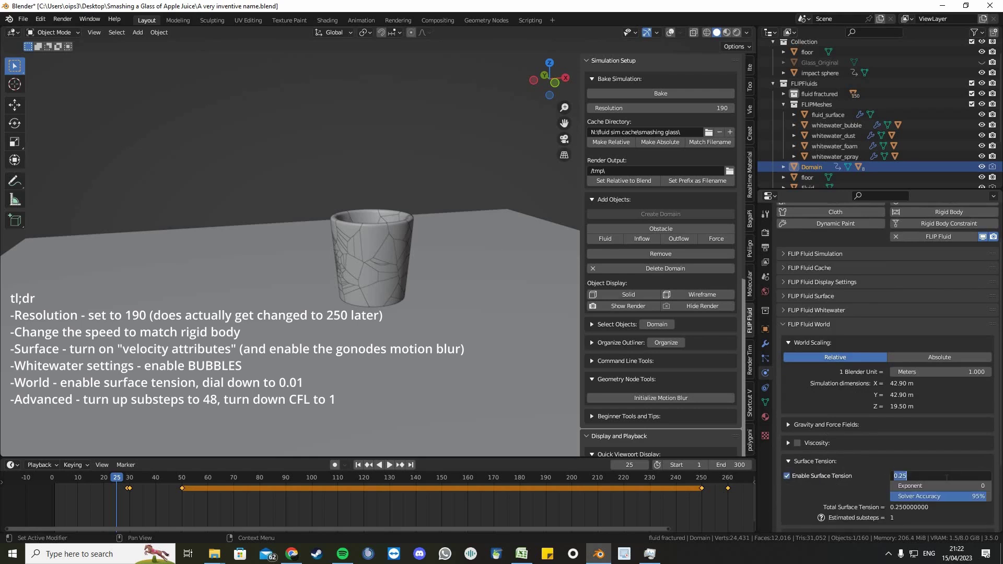
pyautogui.press('BackSpace')
pyautogui.write('.01')
pyautogui.press('Return')
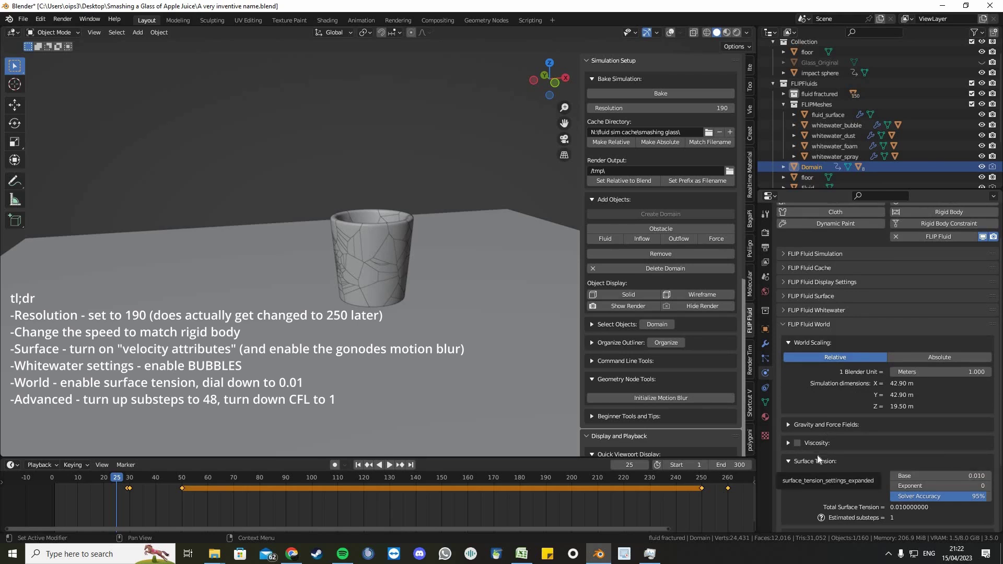
pyautogui.click(818, 457)
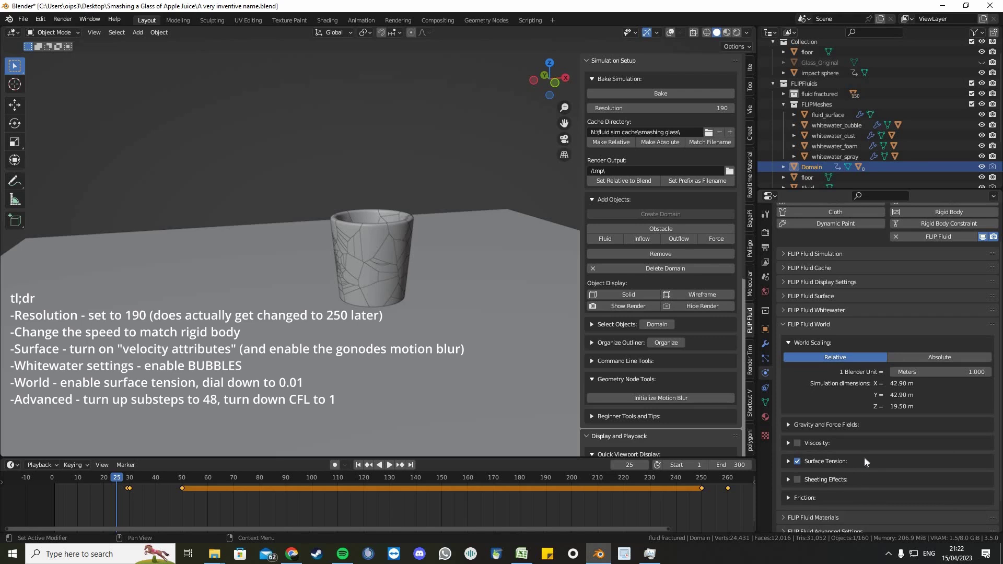
pyautogui.scroll(-1, 860, 453)
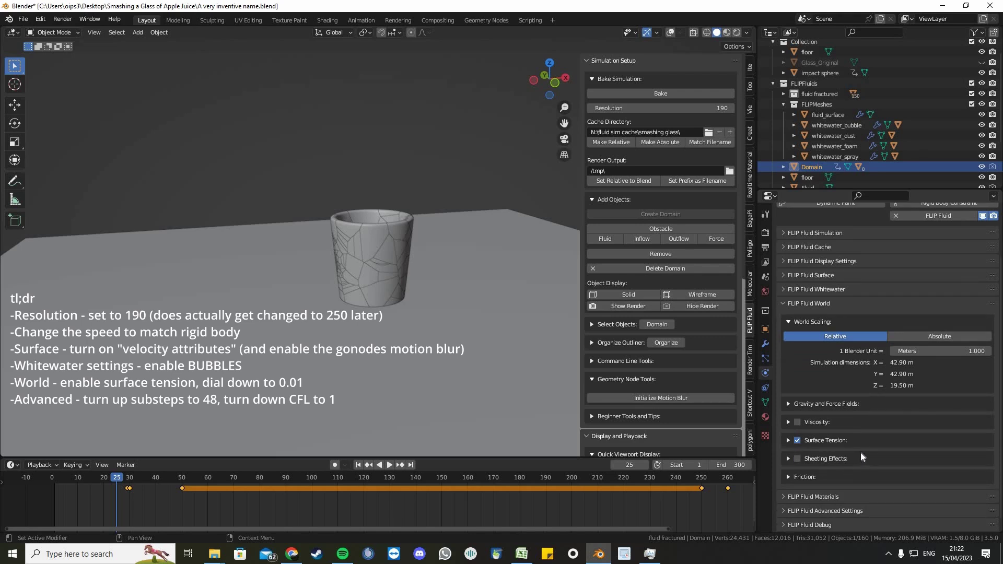
pyautogui.scroll(-1, 862, 455)
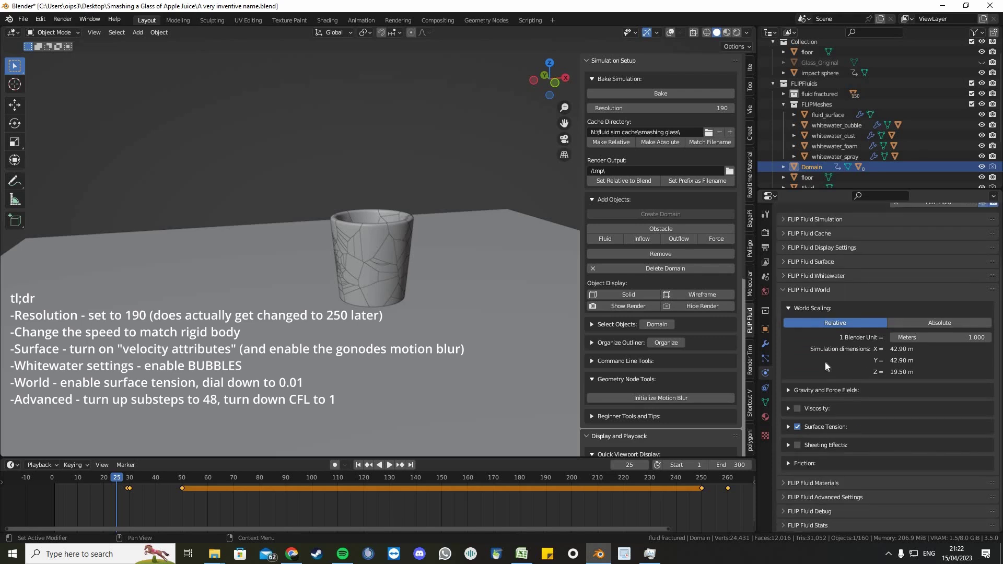
pyautogui.click(790, 292)
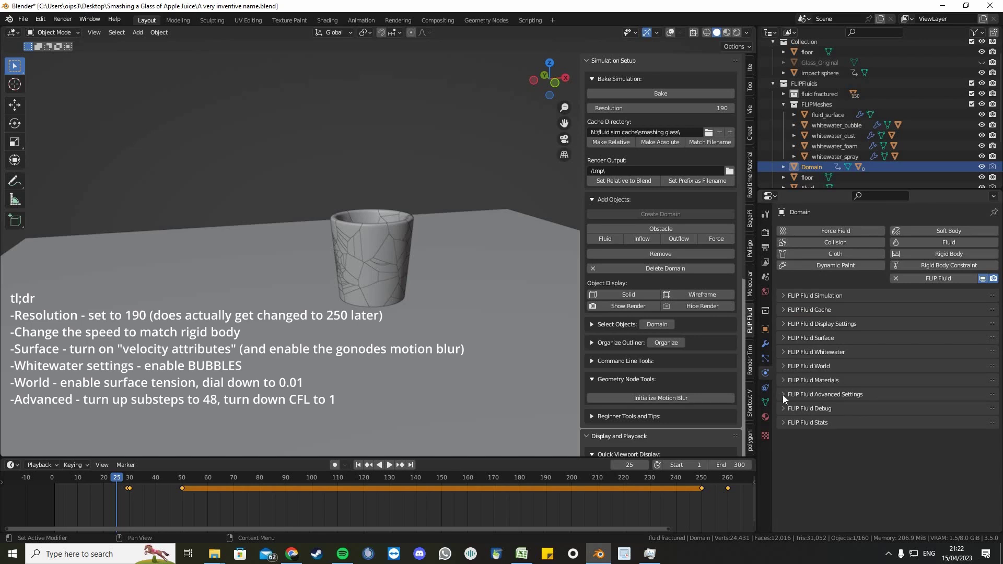
# Set the domain's maximum frame substeps to 48 and the safety factor (CFL number) to 1
pyautogui.click(783, 395)
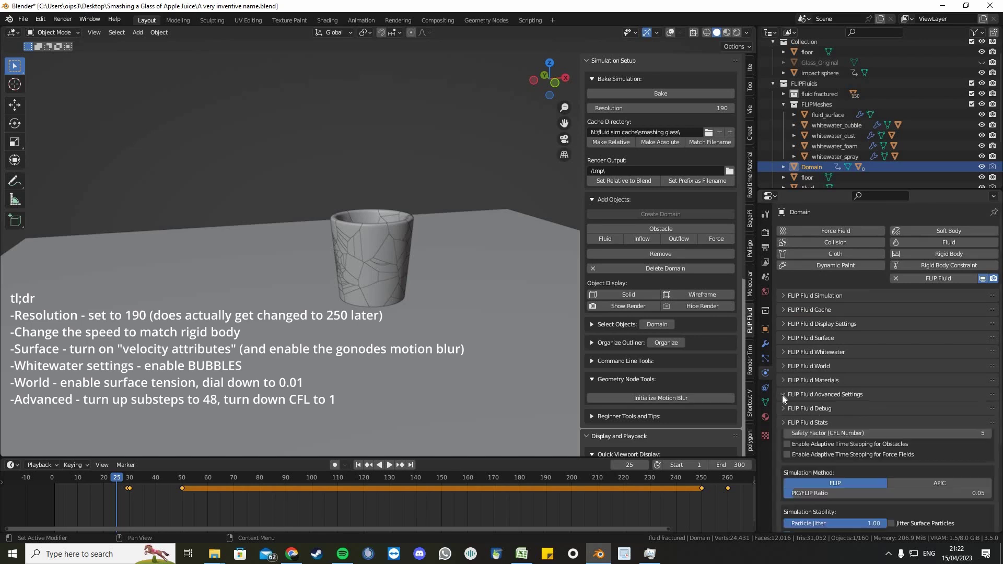
pyautogui.scroll(-3, 877, 393)
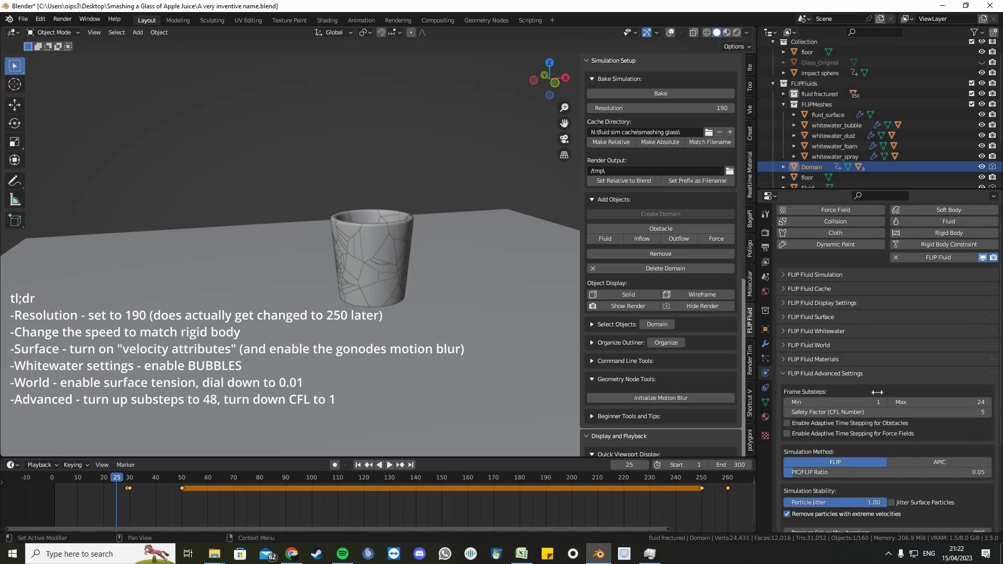
pyautogui.scroll(-2, 878, 392)
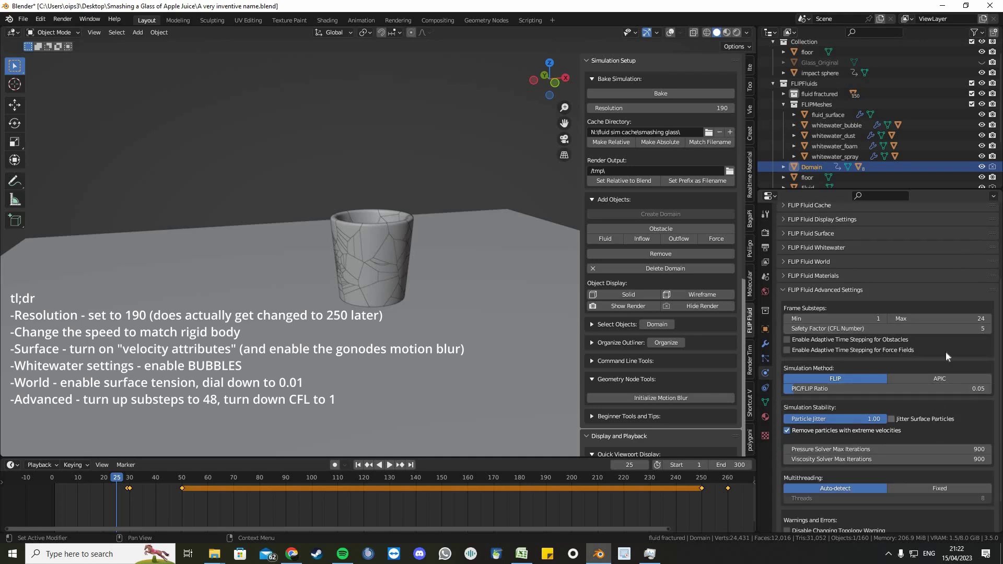
pyautogui.click(971, 318)
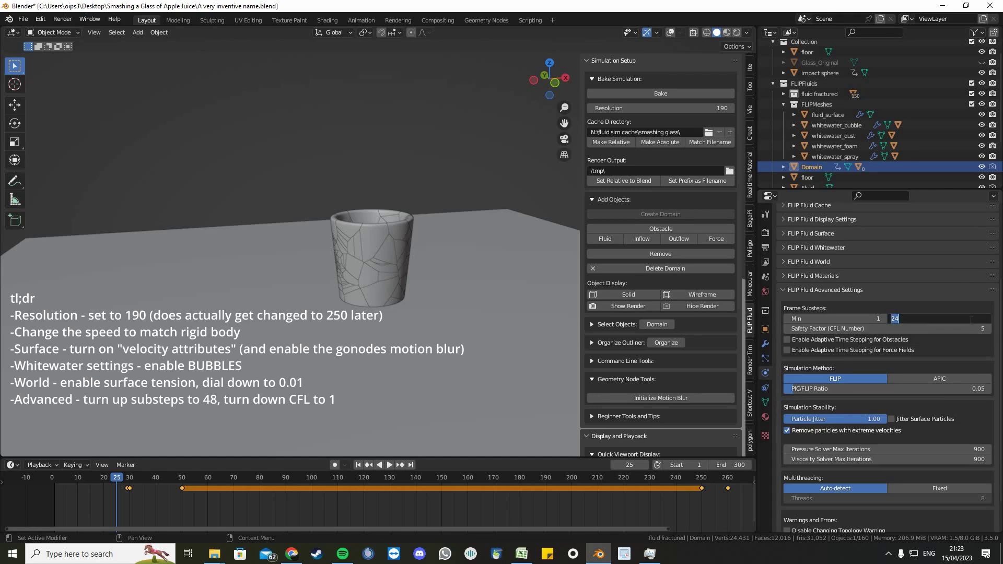
pyautogui.write('48')
pyautogui.press('Tab')
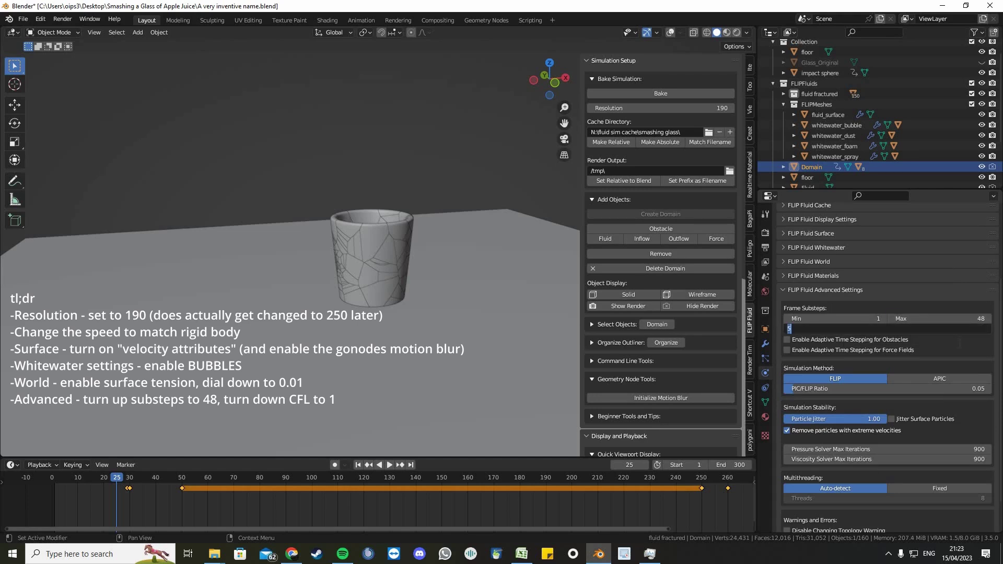
pyautogui.write('1')
pyautogui.press('Return')
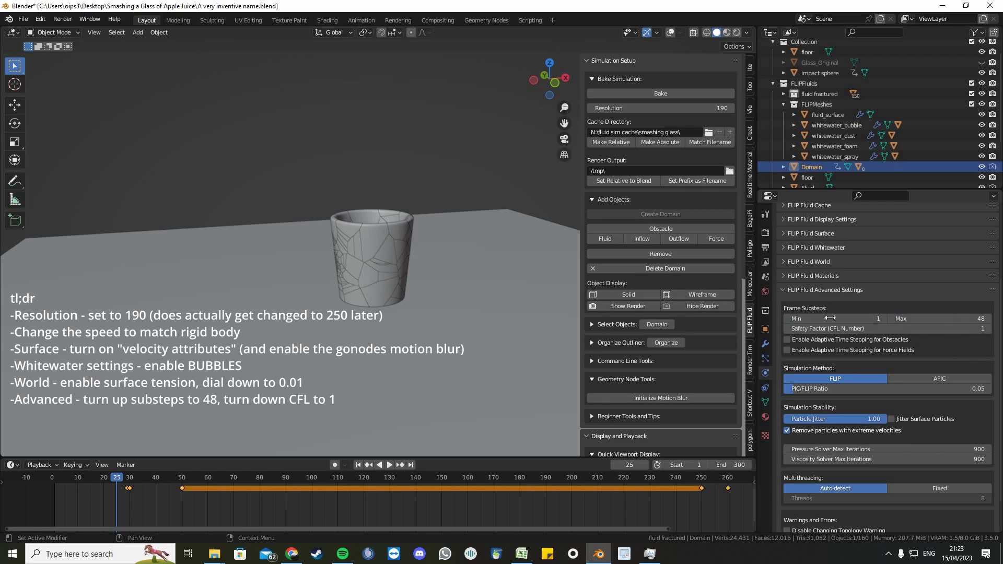
pyautogui.scroll(-2, 830, 318)
pyautogui.scroll(2, 791, 309)
pyautogui.scroll(1, 791, 307)
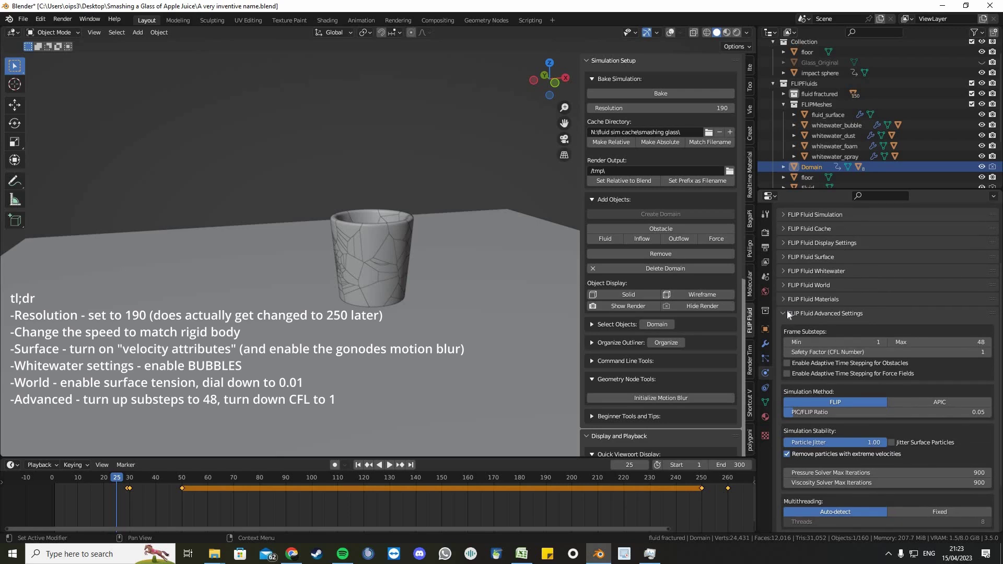
pyautogui.click(797, 316)
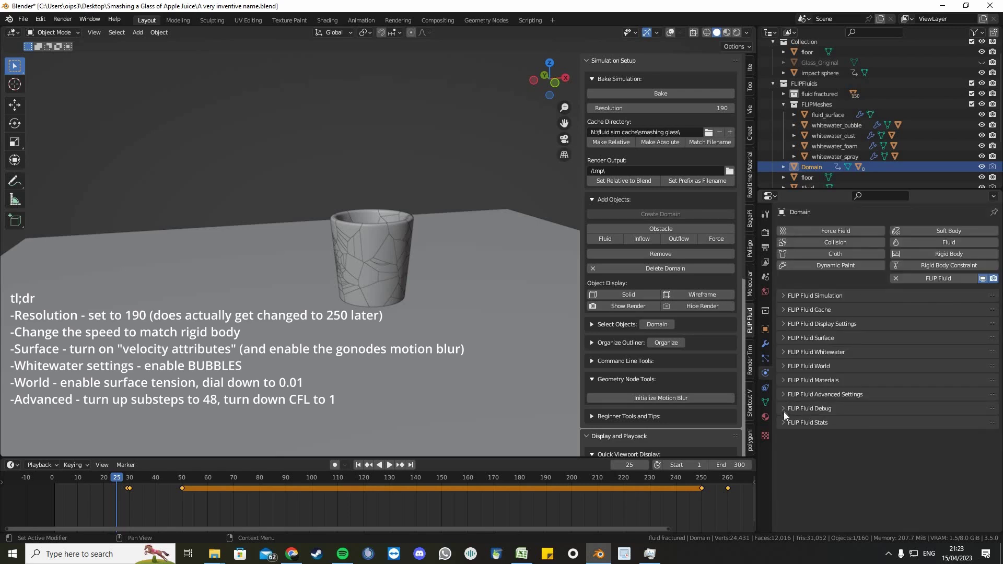
# Examine the domain's FLIP Fluid debug options and its cache statistics
pyautogui.click(785, 410)
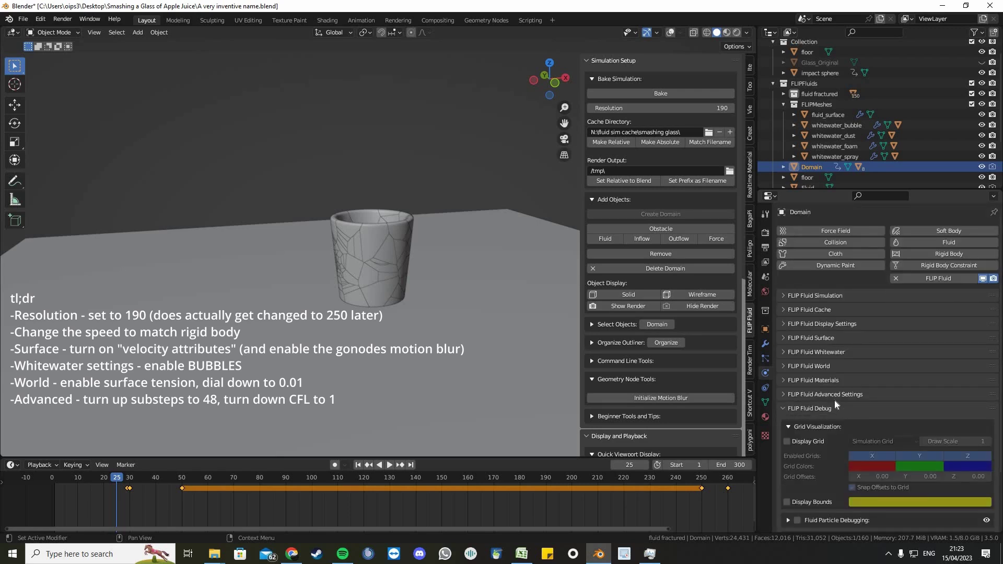
pyautogui.scroll(-3, 834, 400)
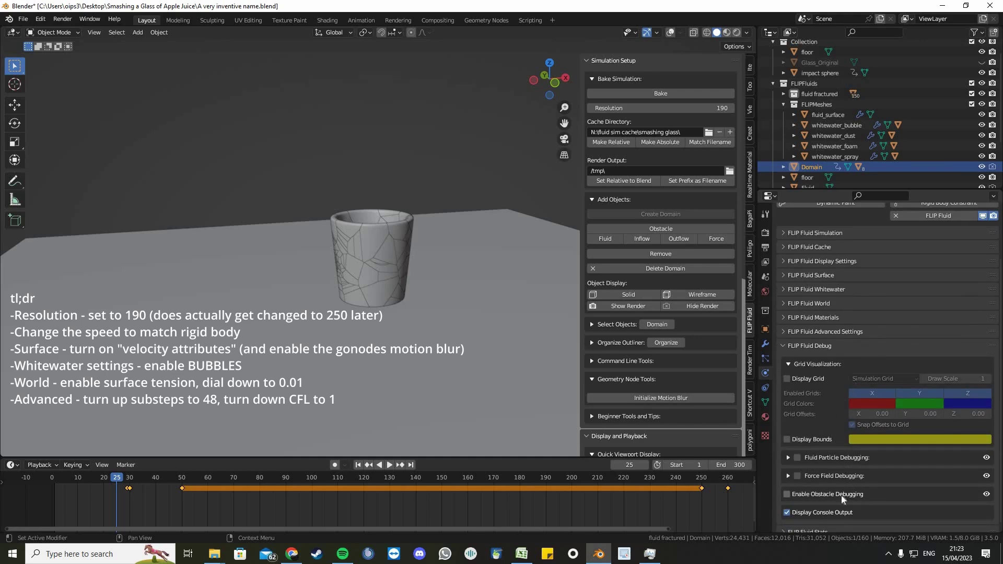
pyautogui.click(801, 346)
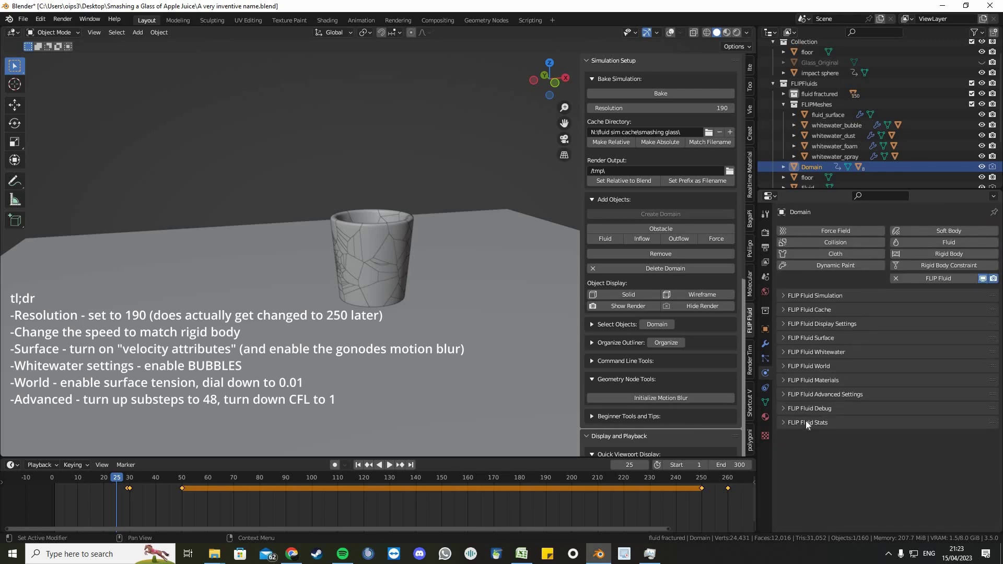
pyautogui.click(805, 422)
# Save the blend file and start baking the FLIP fluid simulation
pyautogui.moveTo(492, 327); pyautogui.dragTo(505, 323, button='middle')
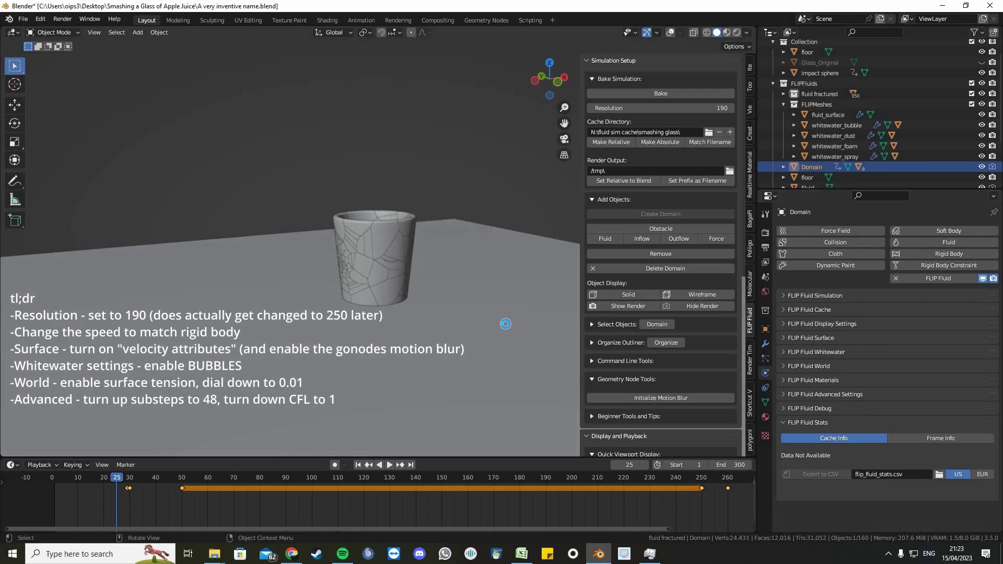
pyautogui.hotkey('ctrl', 's')
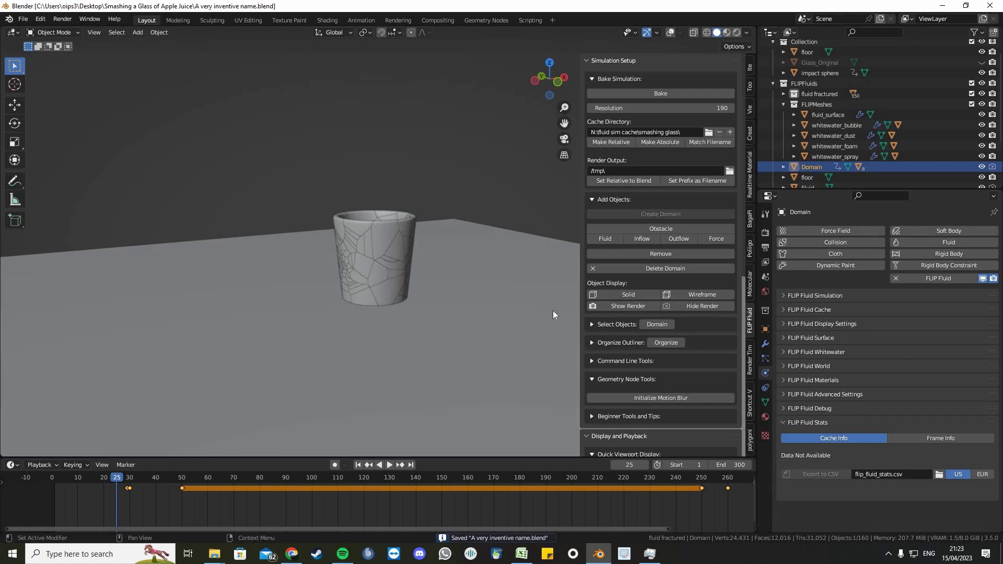
pyautogui.moveTo(364, 290); pyautogui.dragTo(411, 312, button='middle')
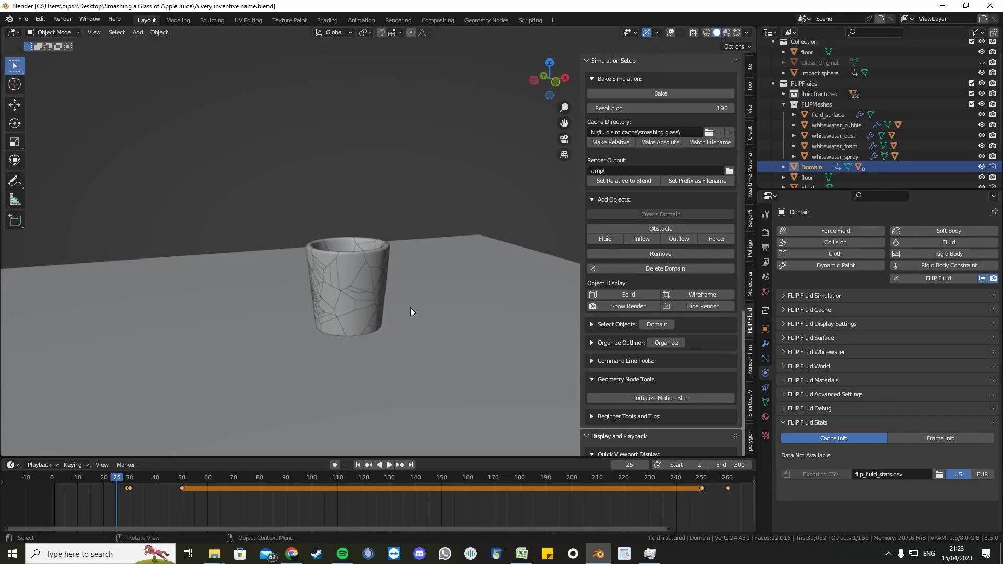
pyautogui.scroll(-1, 411, 309)
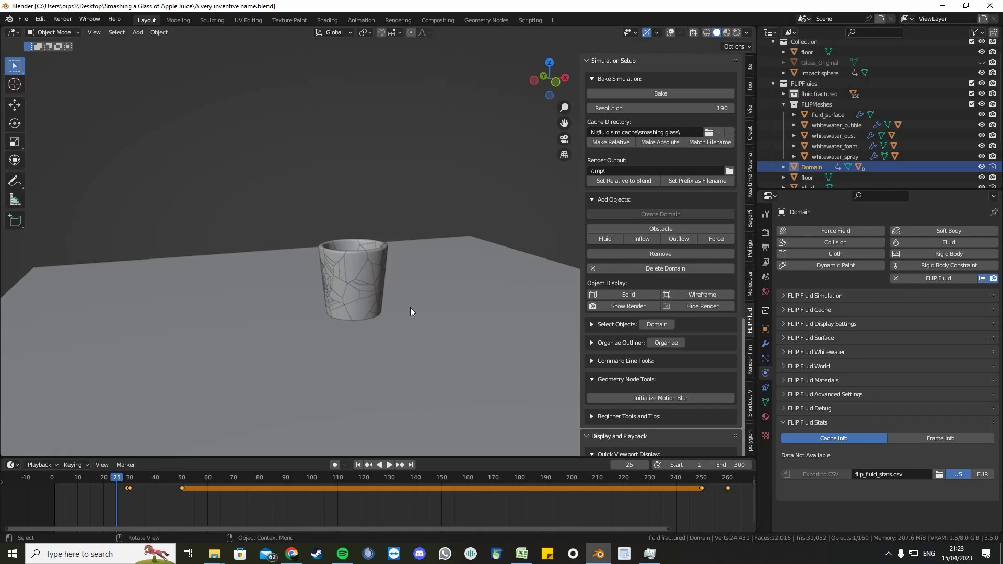
pyautogui.click(654, 93)
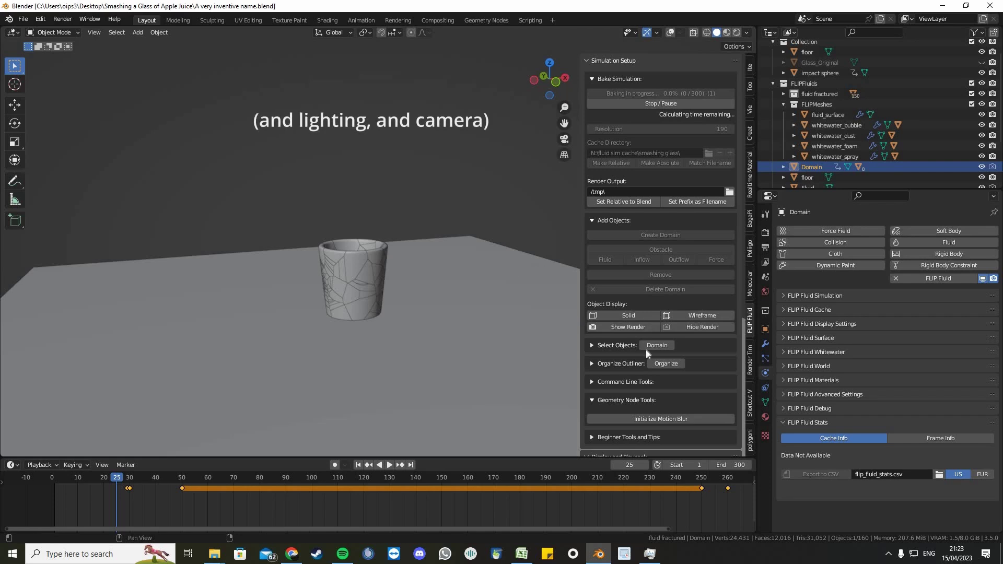
# Set the fluid's viewport surface display to Preview
pyautogui.scroll(-3, 645, 350)
pyautogui.scroll(-4, 645, 349)
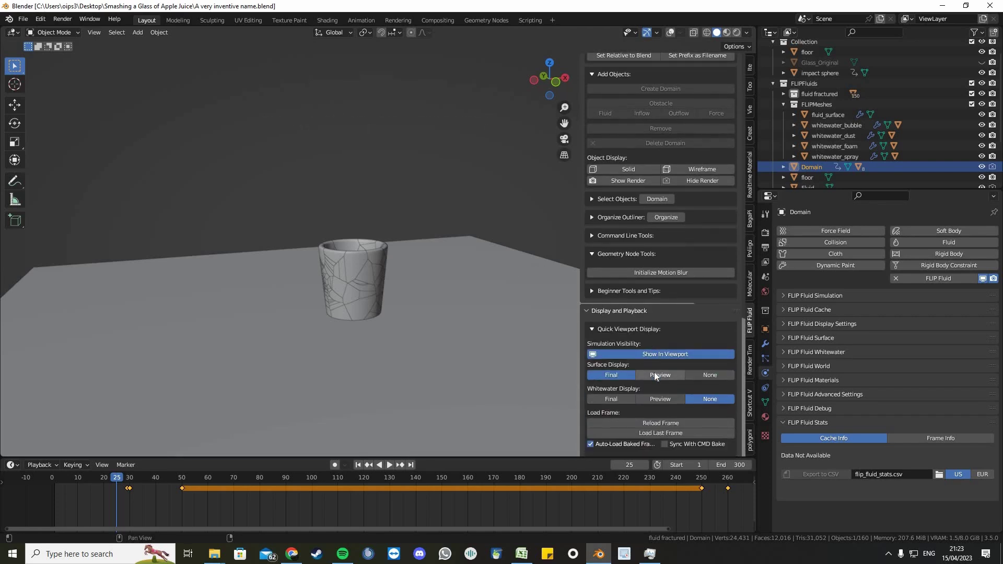
pyautogui.click(656, 375)
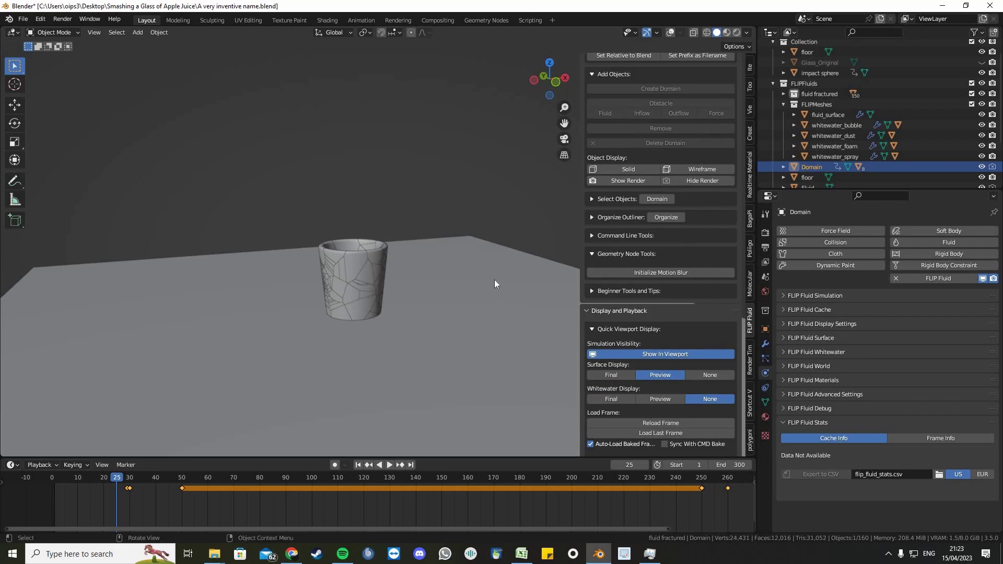
# Collapse the FLIPMeshes and FLIPFluids collections in the outliner
pyautogui.scroll(1, 494, 280)
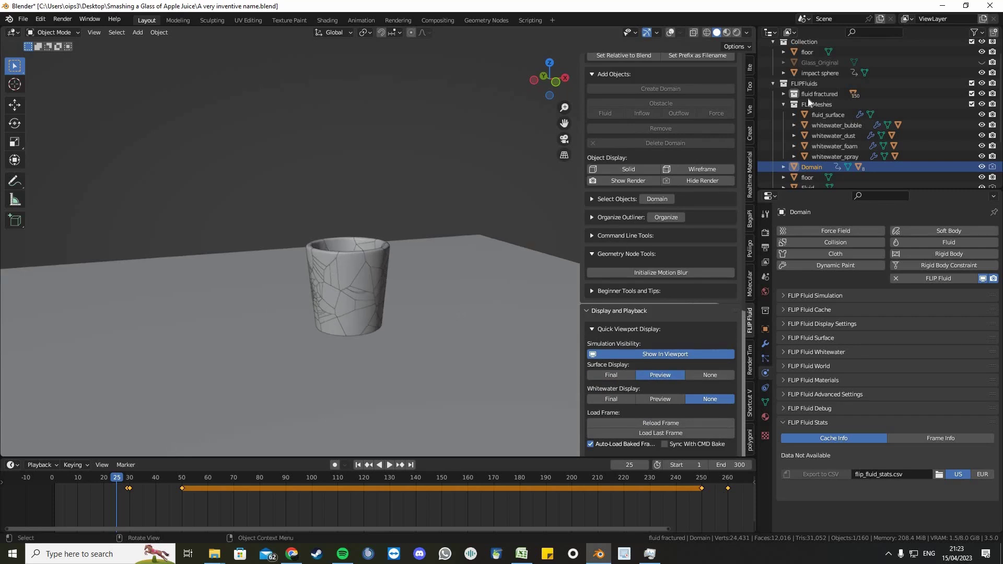
pyautogui.click(781, 105)
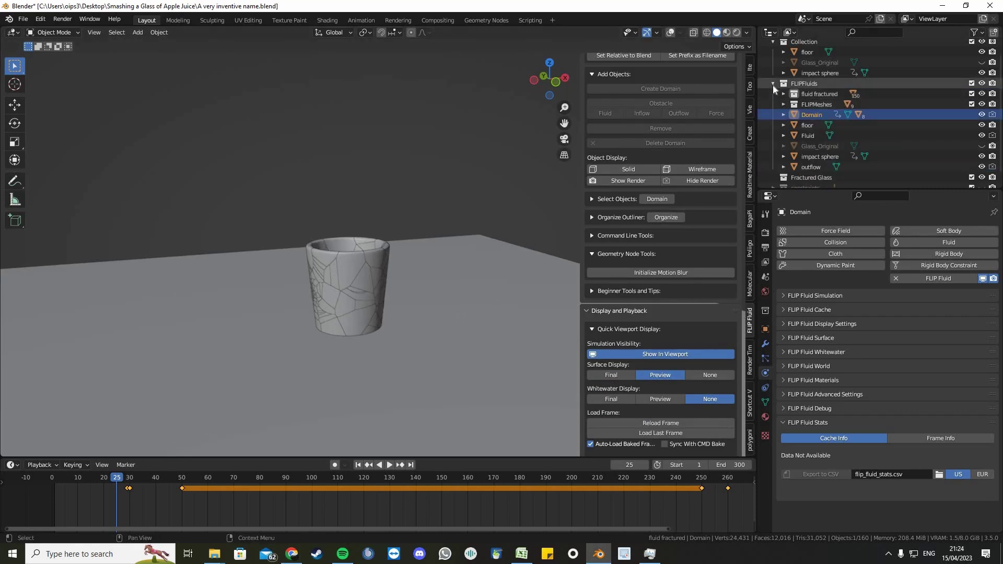
pyautogui.click(772, 85)
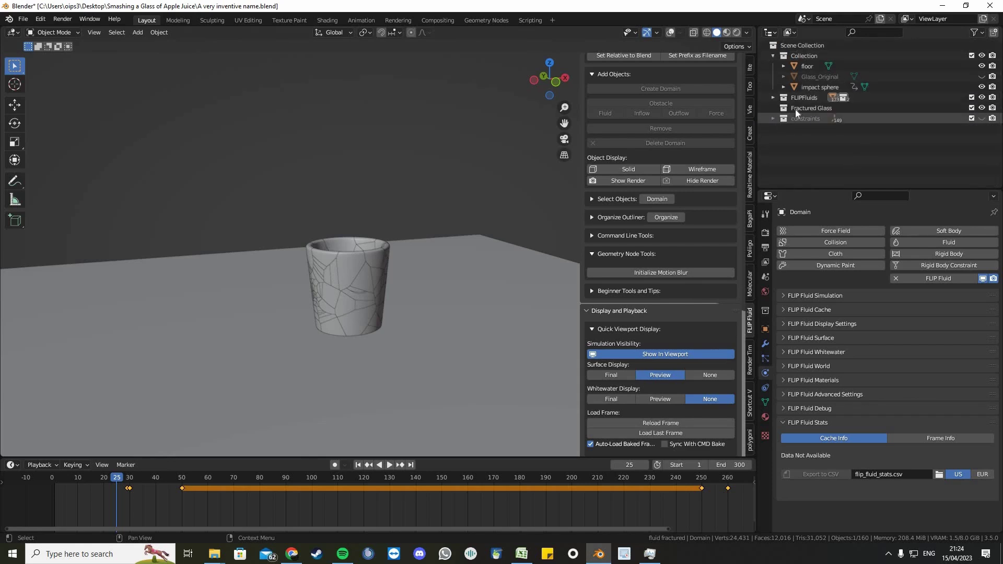
# Return to the first frame and set the Repeat of the fluid_surface mesh's Smooth modifier to 8
pyautogui.moveTo(415, 198); pyautogui.dragTo(415, 219, button='middle')
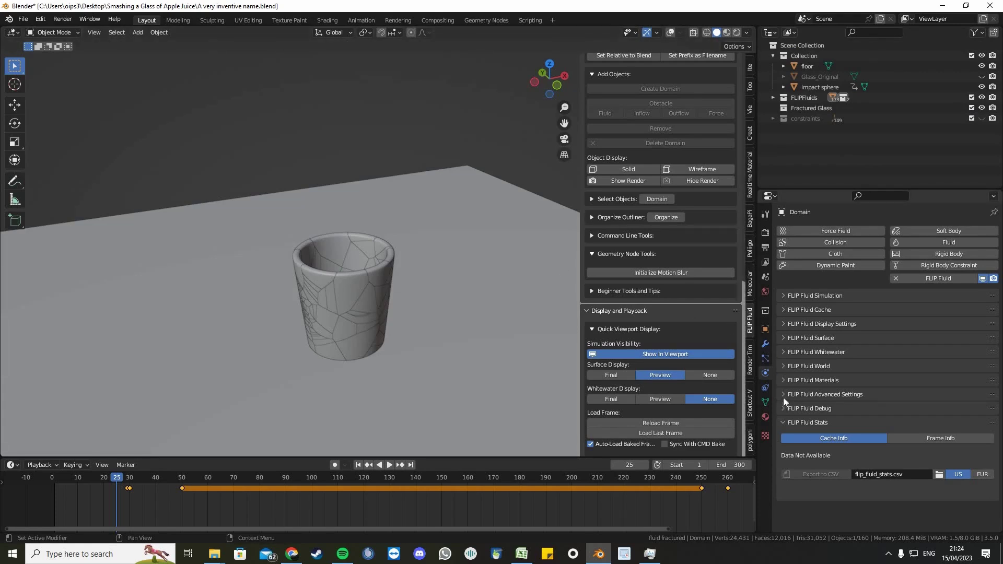
pyautogui.click(763, 346)
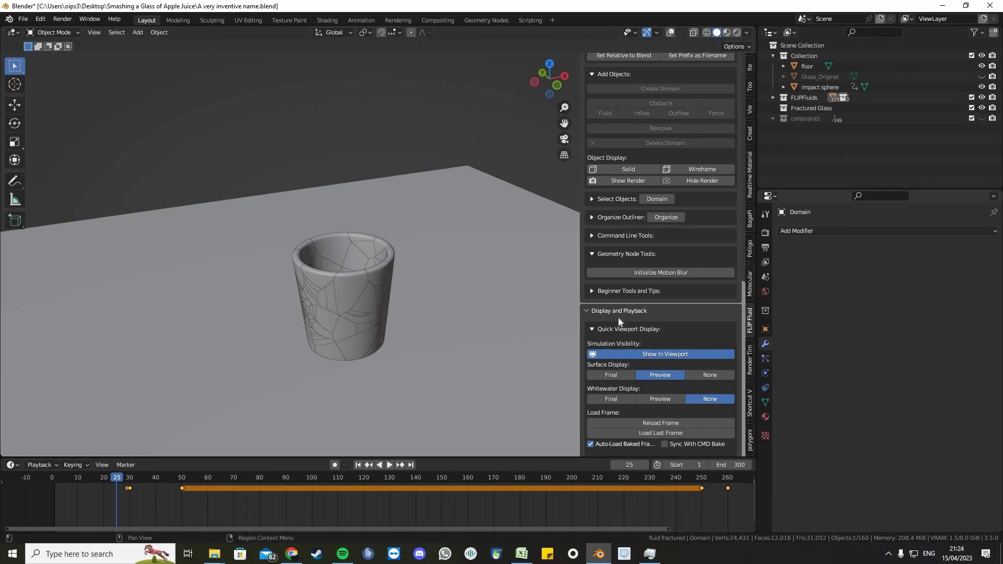
pyautogui.moveTo(390, 273); pyautogui.dragTo(392, 279, button='middle')
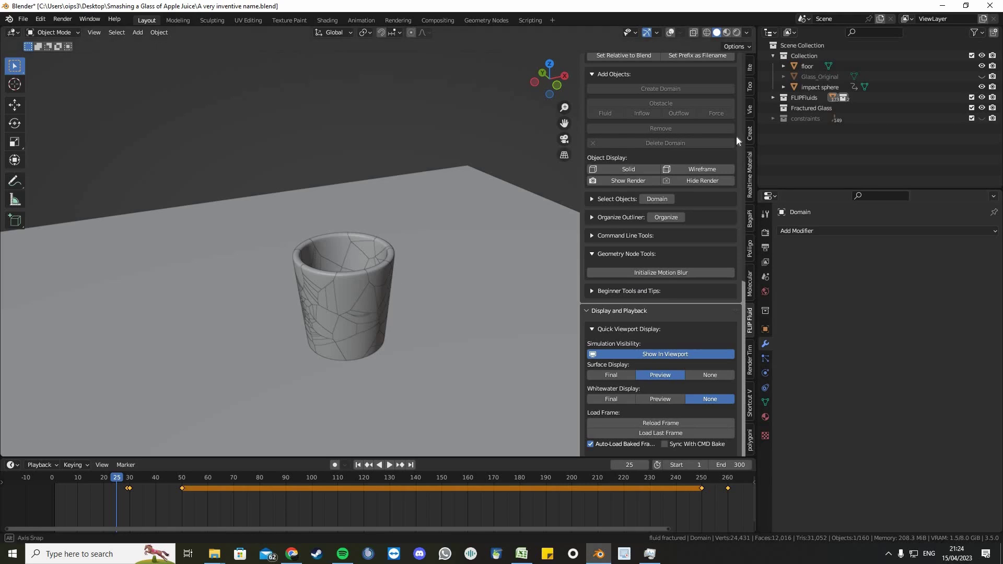
pyautogui.click(773, 97)
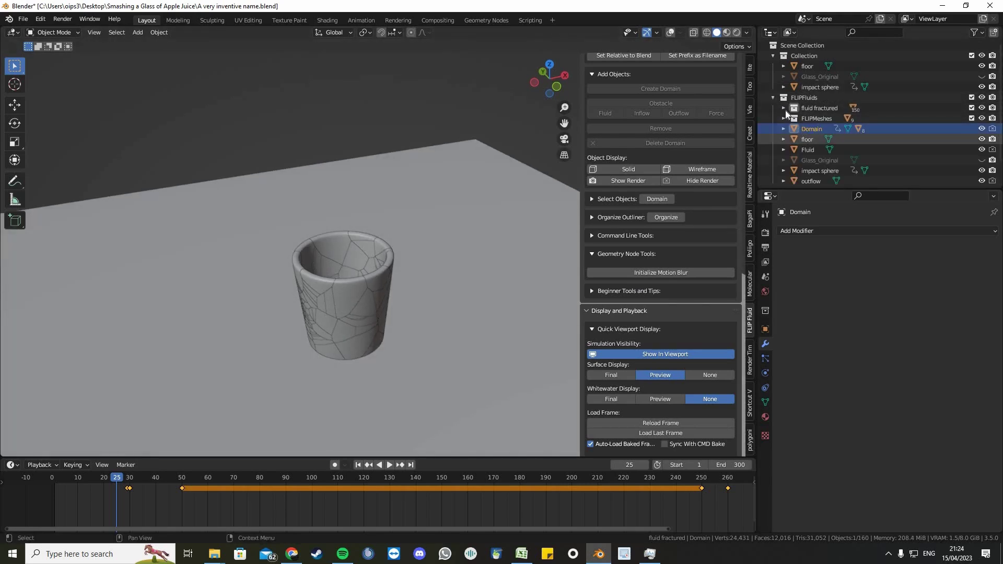
pyautogui.click(784, 119)
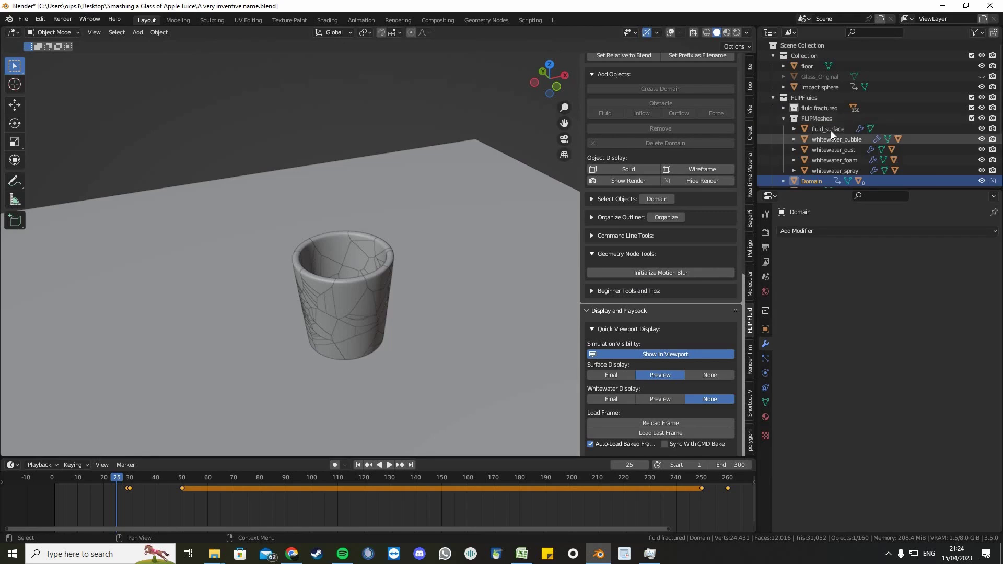
pyautogui.click(828, 129)
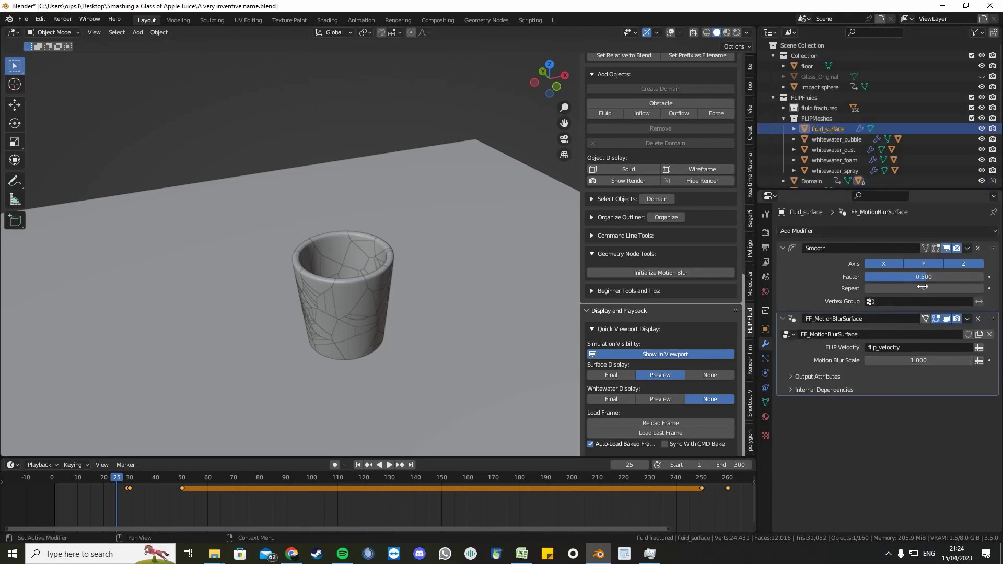
pyautogui.hotkey('shift', 'Left')
pyautogui.click(958, 289)
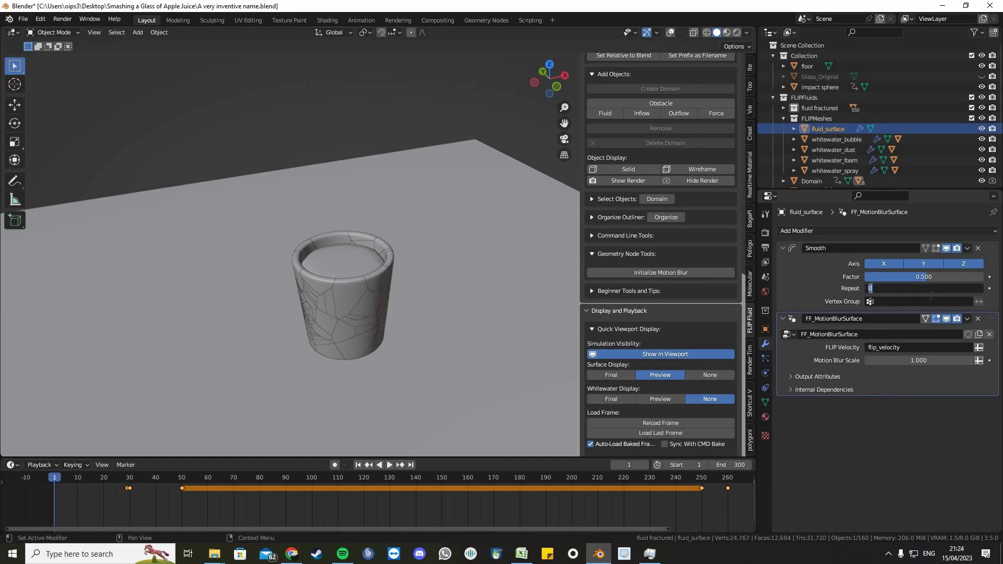
pyautogui.write('8')
pyautogui.press('Return')
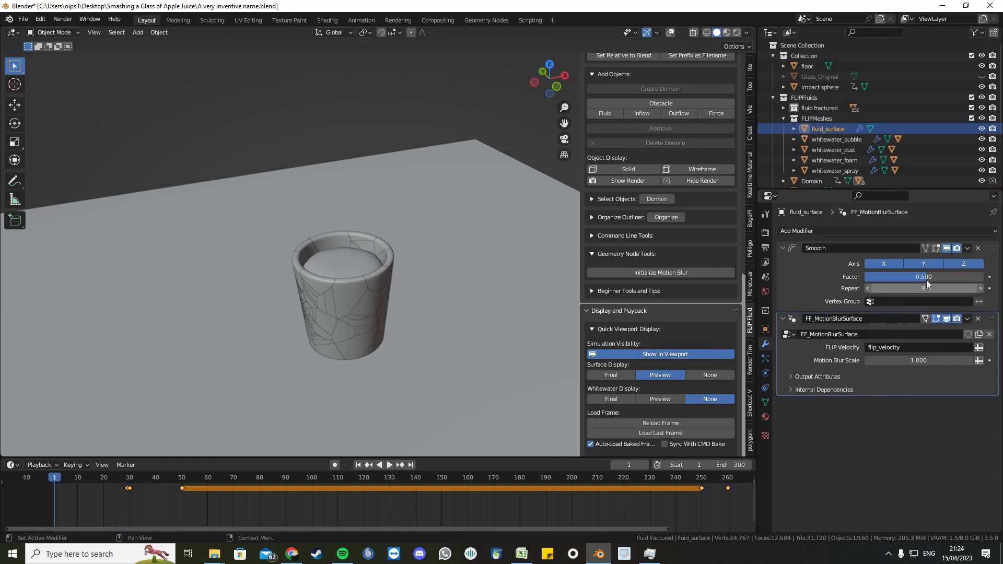
# Set the Smooth modifier's factor to 1.5 on fluid_surface and collapse the modifier's settings
pyautogui.click(929, 278)
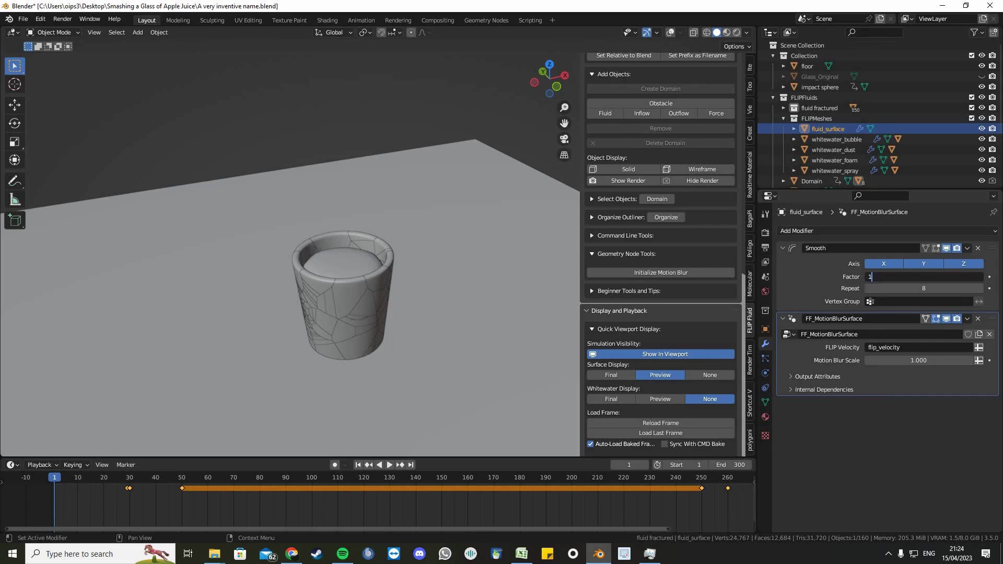
pyautogui.write('1.5')
pyautogui.press('Return')
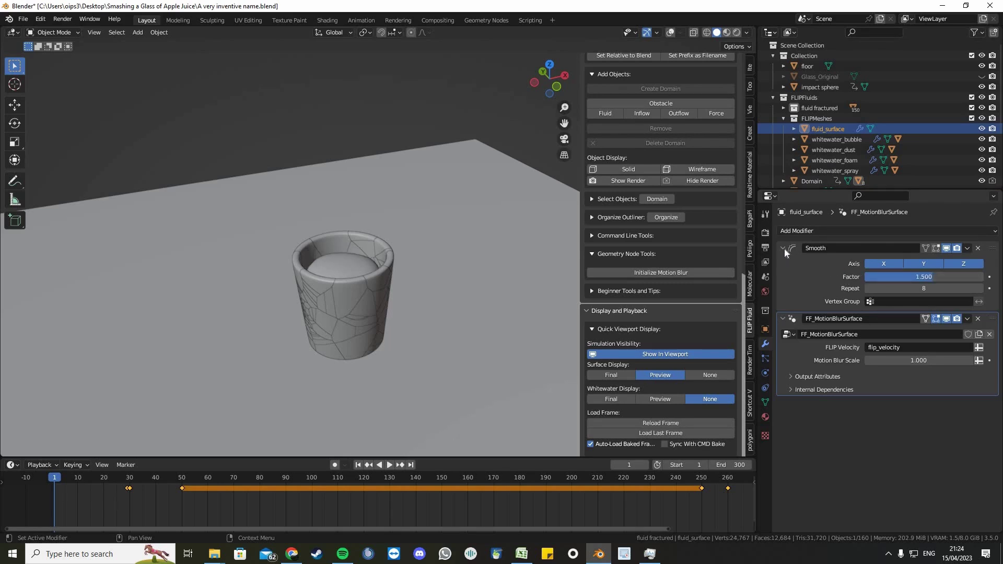
pyautogui.click(783, 249)
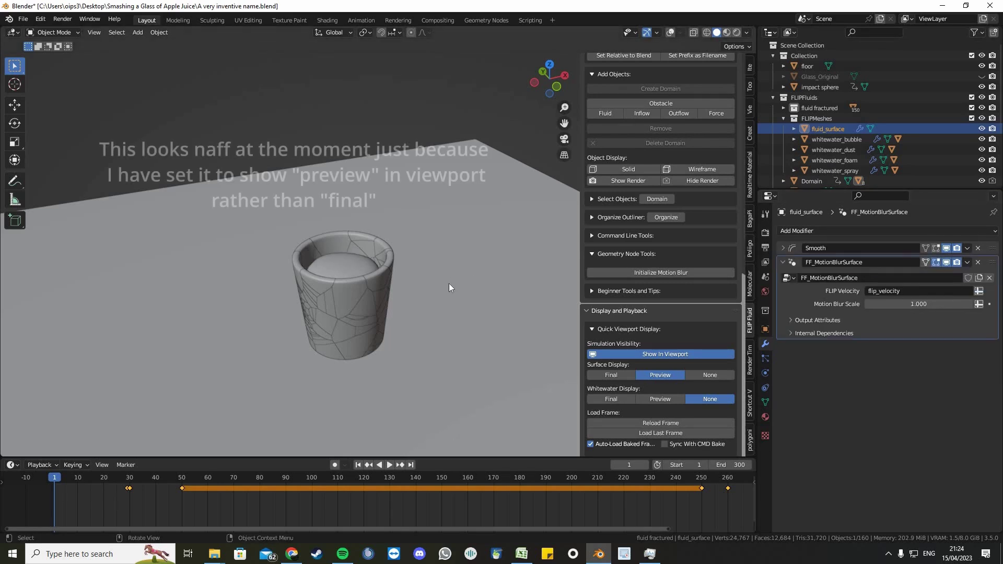
# Save the blend file and collapse the FLIPFluids collection in the outliner
pyautogui.moveTo(449, 283); pyautogui.dragTo(430, 275, button='middle')
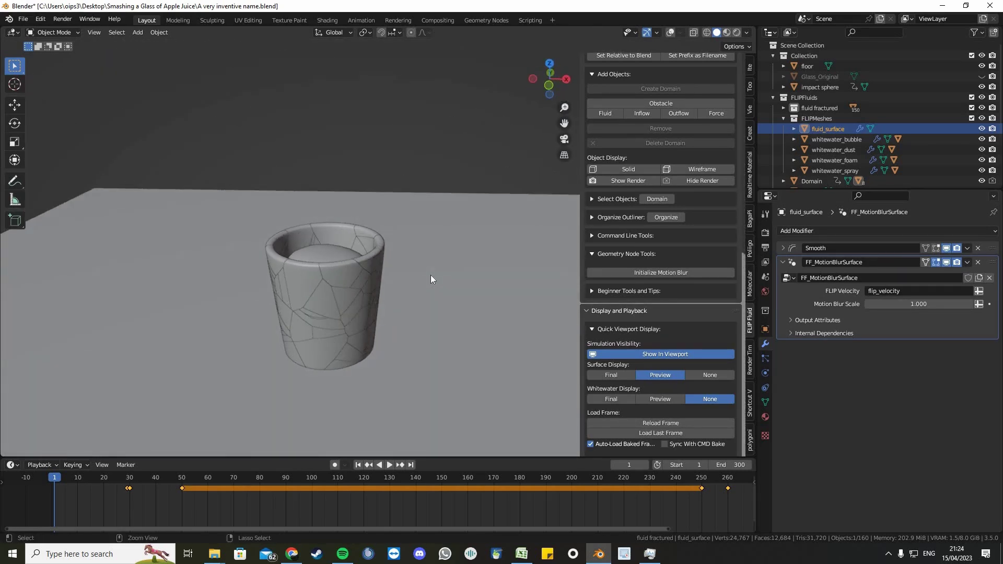
pyautogui.hotkey('ctrl', 's')
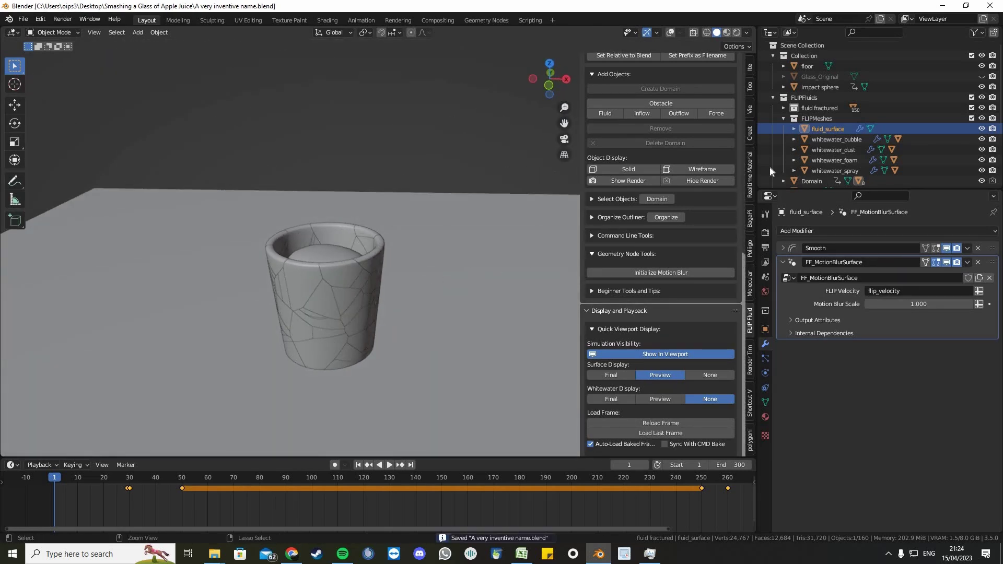
pyautogui.click(769, 101)
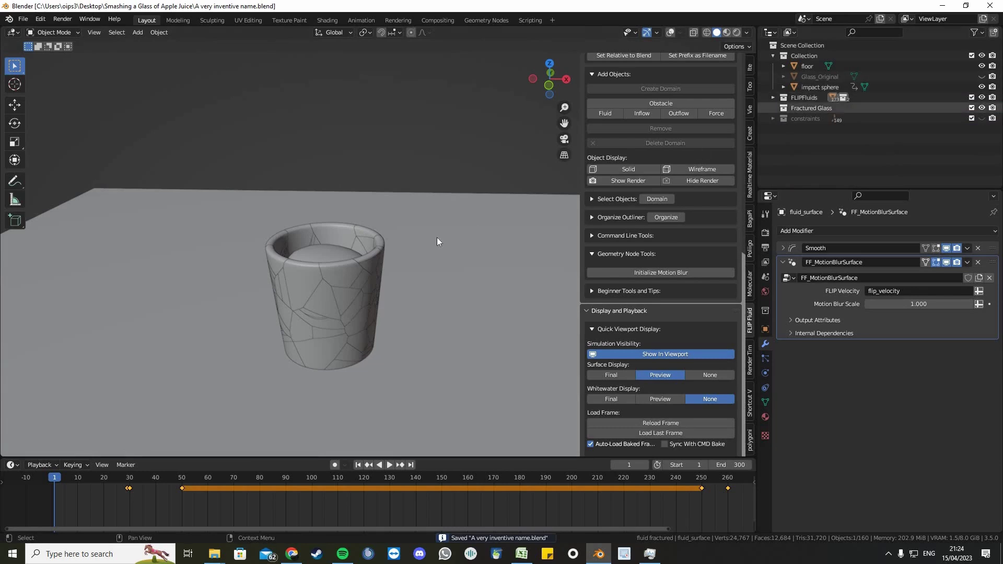
pyautogui.scroll(1, 414, 258)
pyautogui.keyDown('shift'); pyautogui.moveTo(414, 258); pyautogui.dragTo(452, 248, button='middle'); pyautogui.keyUp('shift')
pyautogui.hotkey('ctrl', 's')
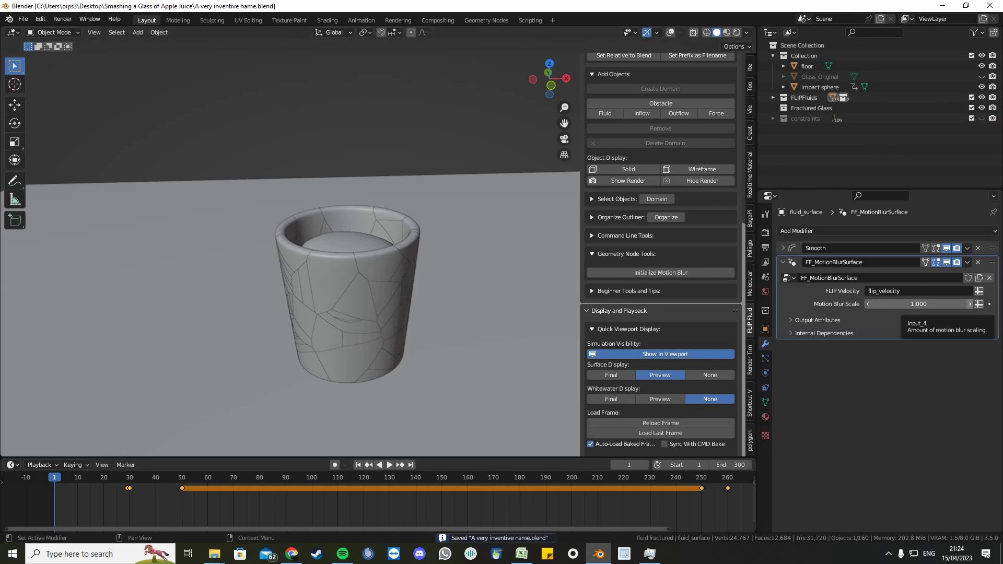
# Assign the FF Apple Juice material to the fluid surface in its FLIP Fluid mesh display settings
pyautogui.moveTo(379, 242); pyautogui.dragTo(376, 256, button='middle')
pyautogui.press('Right')
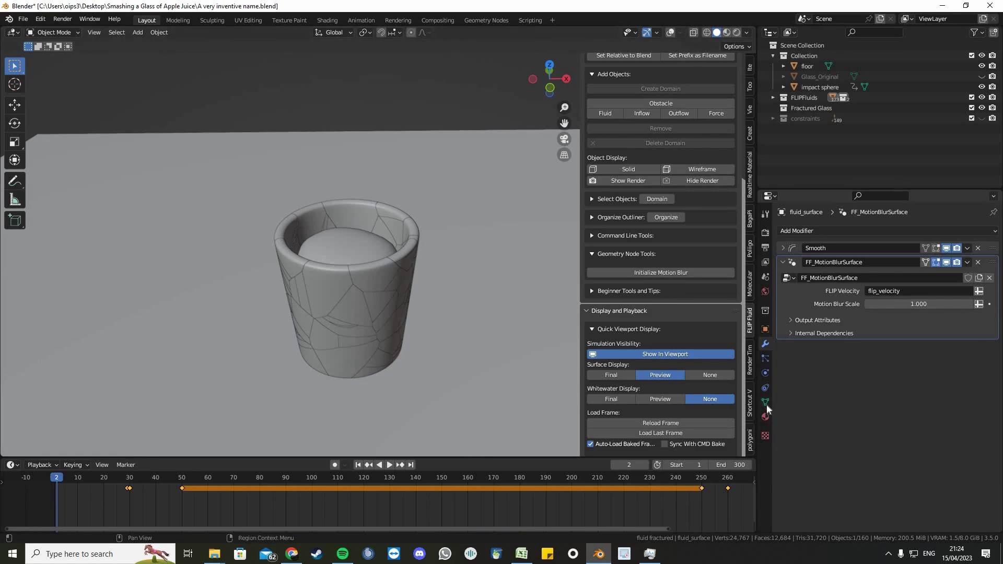
pyautogui.click(765, 373)
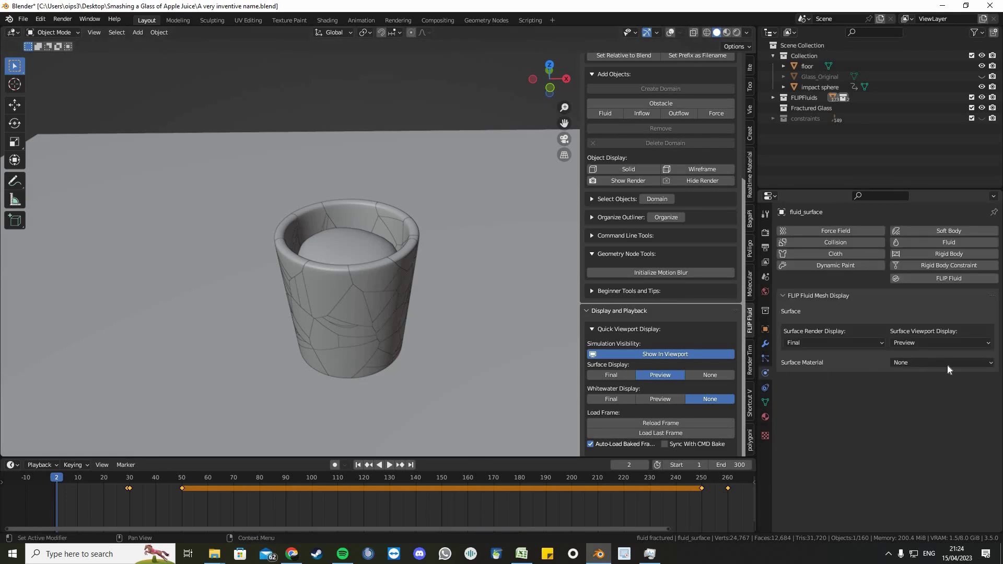
pyautogui.click(948, 366)
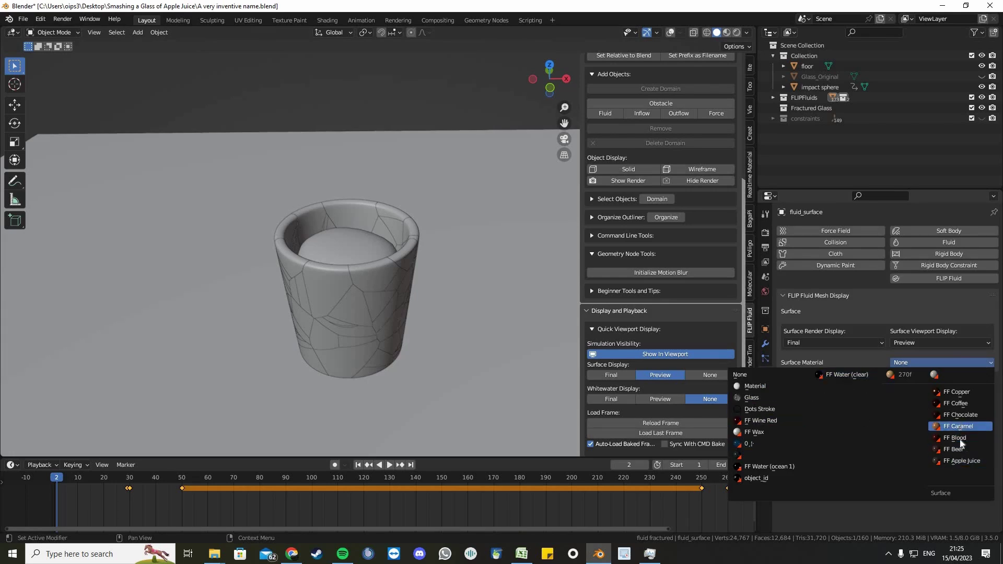
pyautogui.click(961, 460)
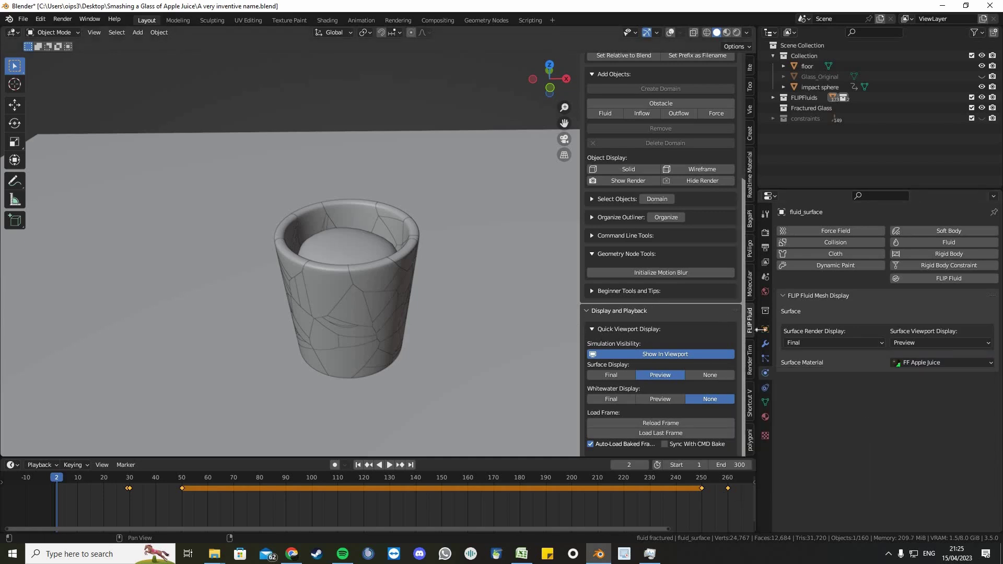
# Assign the FF Bubble material to the whitewater_bubble mesh and collapse the FLIPMeshes and FLIPFluids collections
pyautogui.click(774, 97)
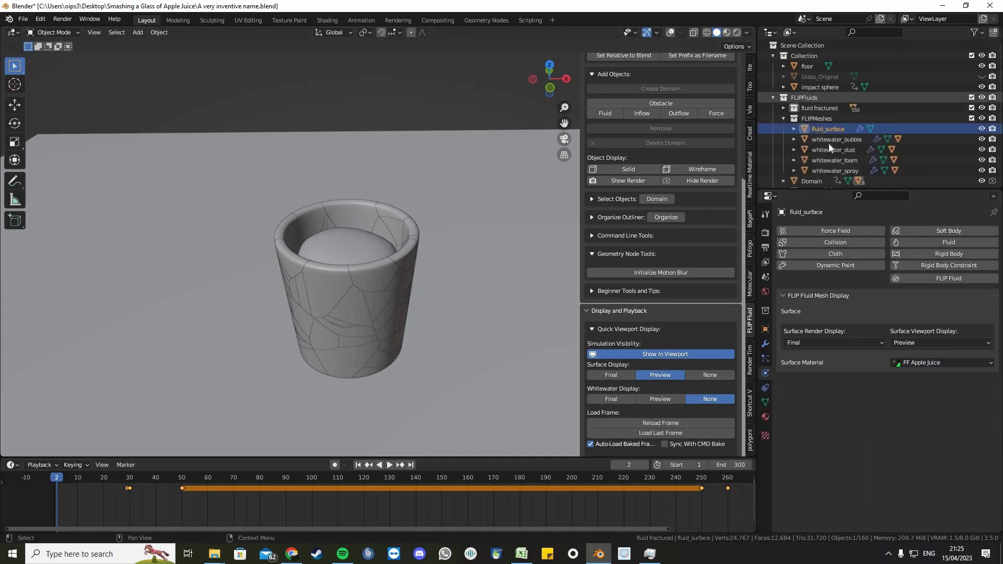
pyautogui.click(832, 140)
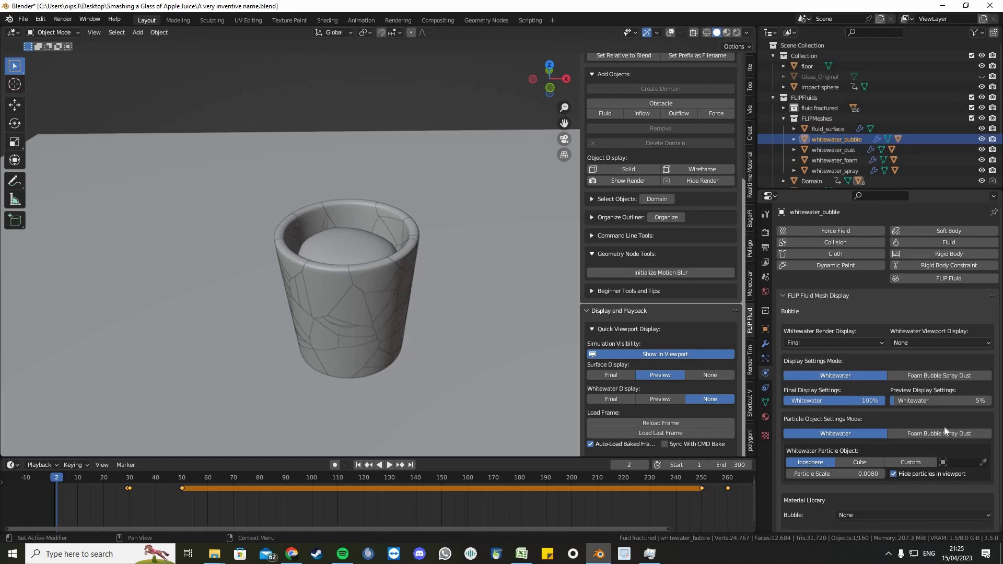
pyautogui.scroll(-1, 920, 454)
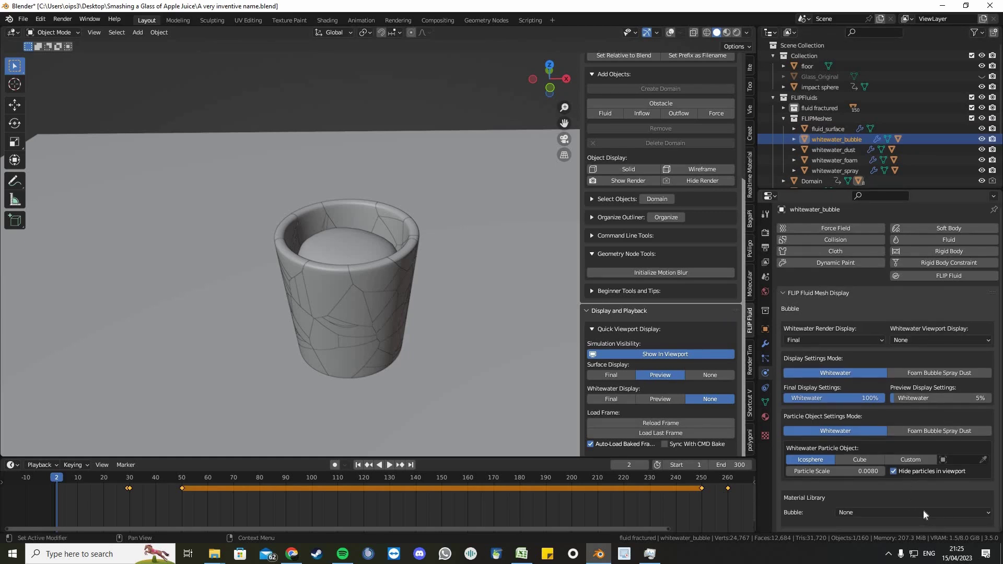
pyautogui.click(923, 510)
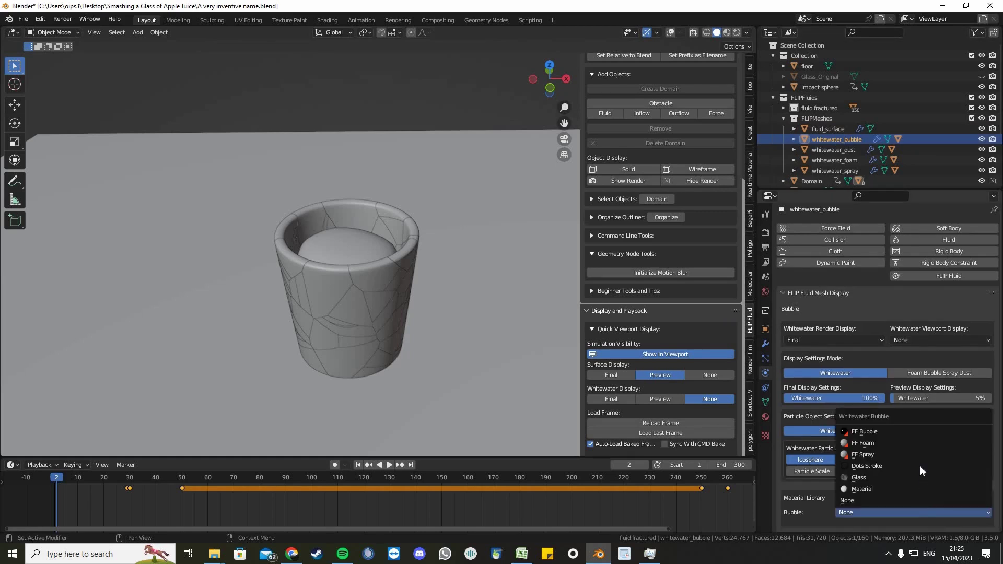
pyautogui.click(907, 432)
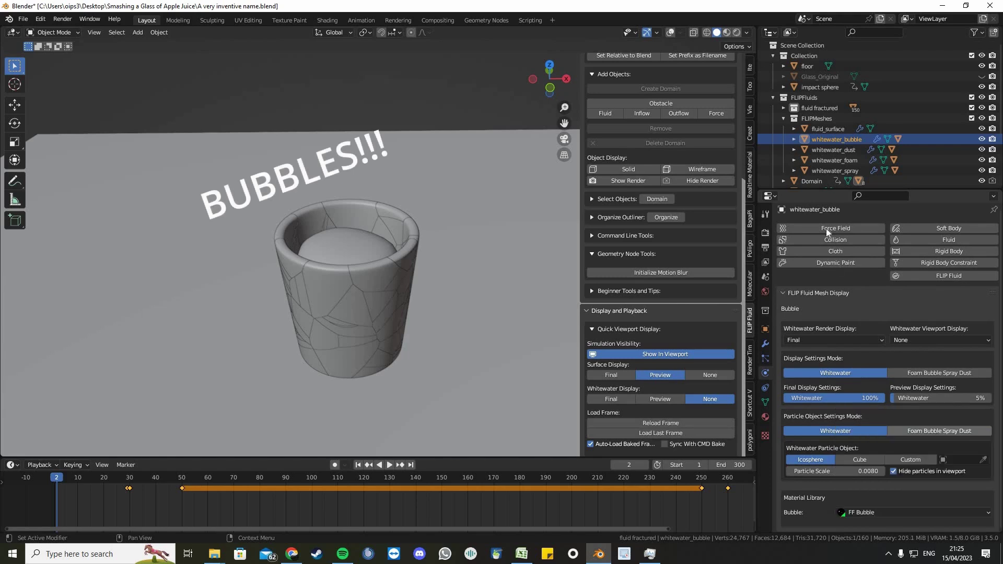
pyautogui.click(782, 119)
pyautogui.click(768, 99)
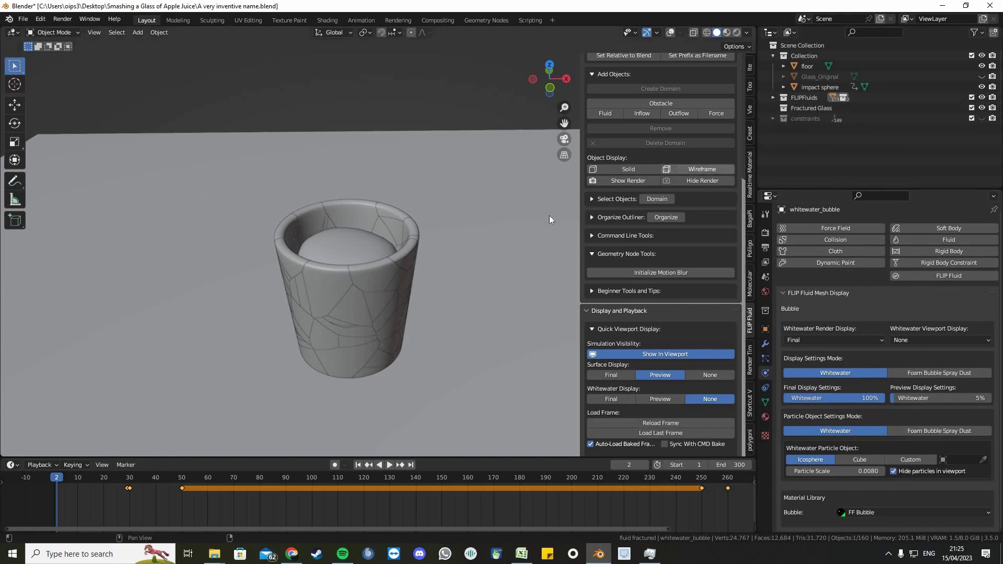
# Give the impact sphere's material a Metallic of 1.000, a Roughness of 0.033 and a darker grey base color
pyautogui.moveTo(434, 209); pyautogui.dragTo(193, 174, button='middle')
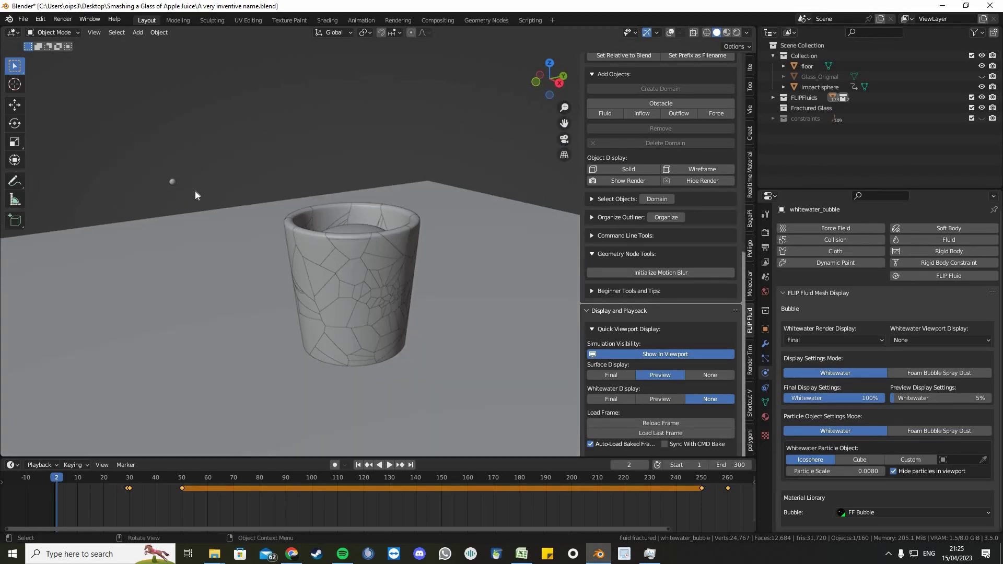
pyautogui.click(818, 86)
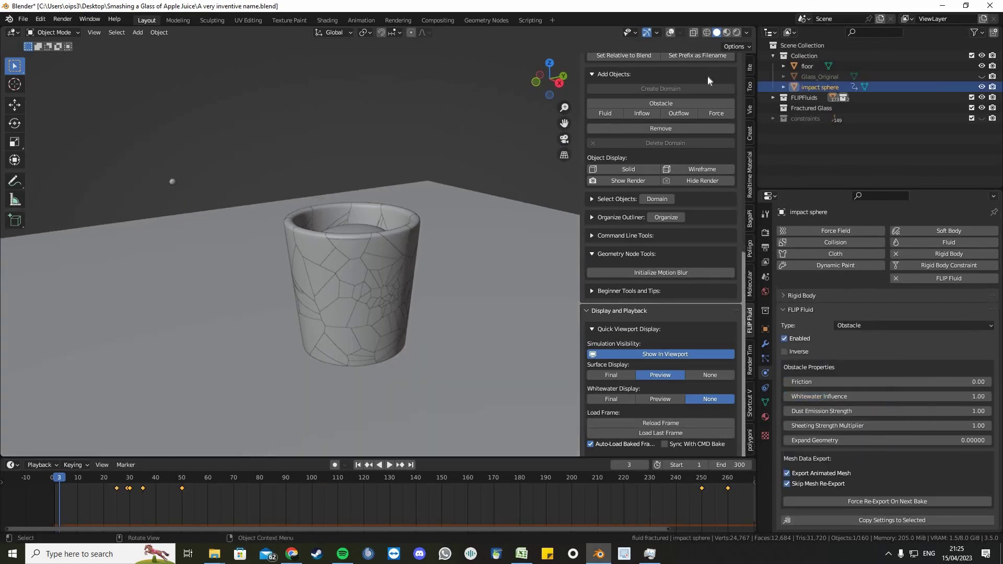
pyautogui.click(766, 416)
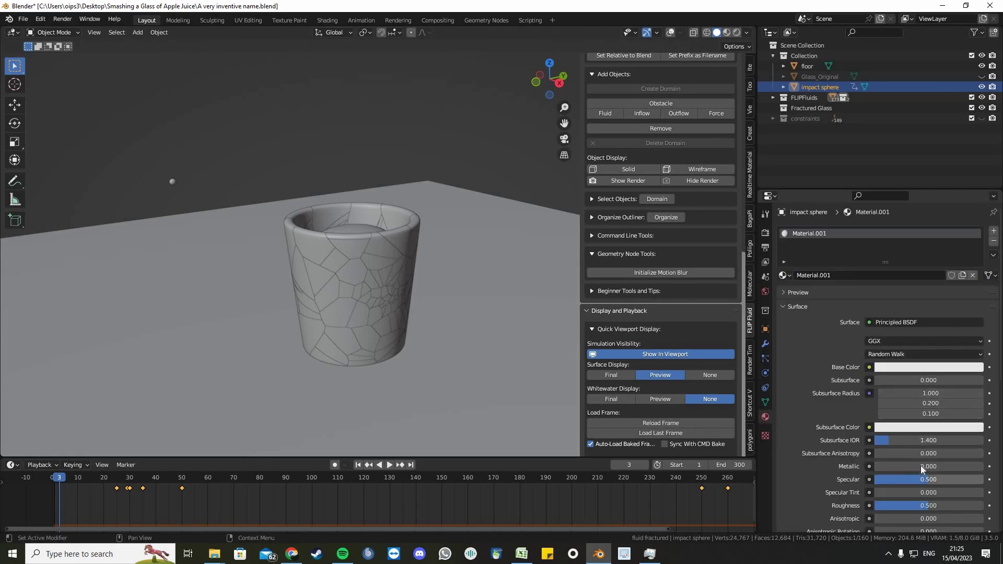
pyautogui.moveTo(892, 466); pyautogui.dragTo(996, 482)
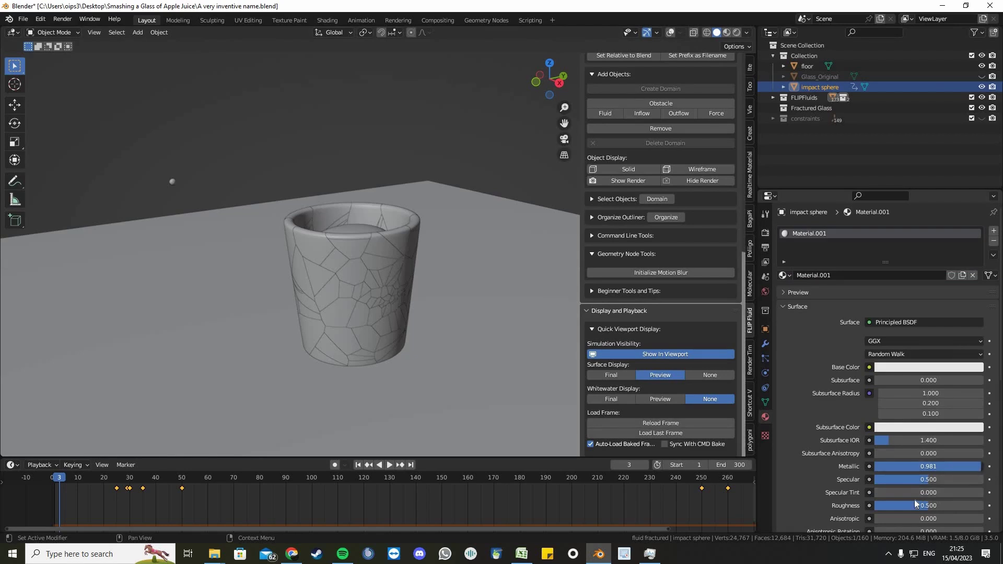
pyautogui.moveTo(930, 505); pyautogui.dragTo(879, 506)
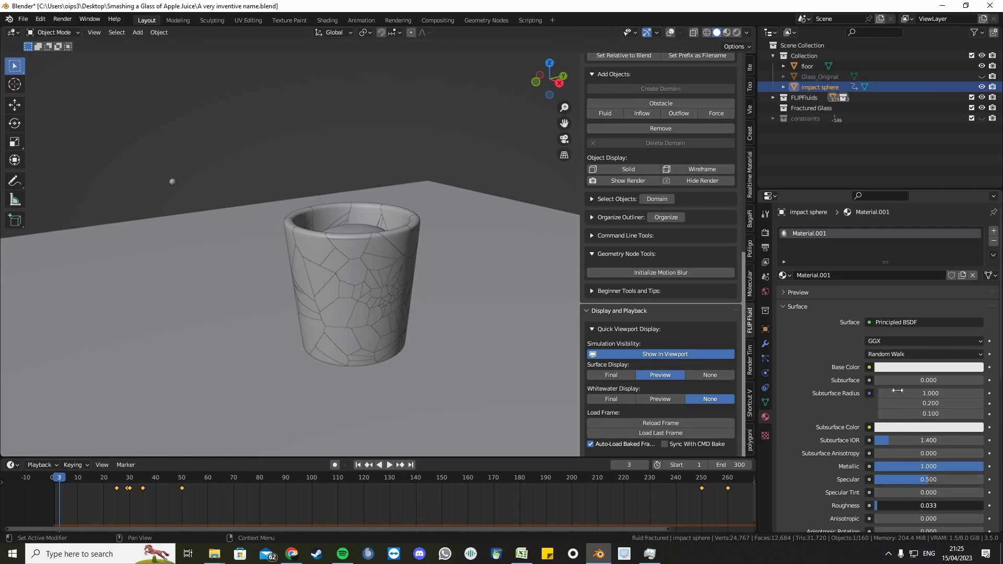
pyautogui.click(934, 367)
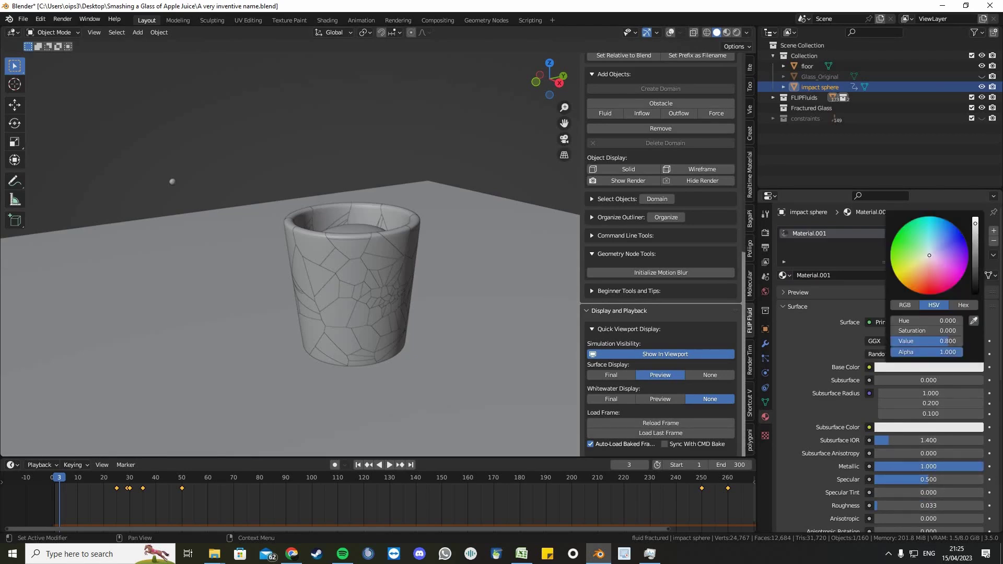
pyautogui.moveTo(975, 224); pyautogui.dragTo(975, 250)
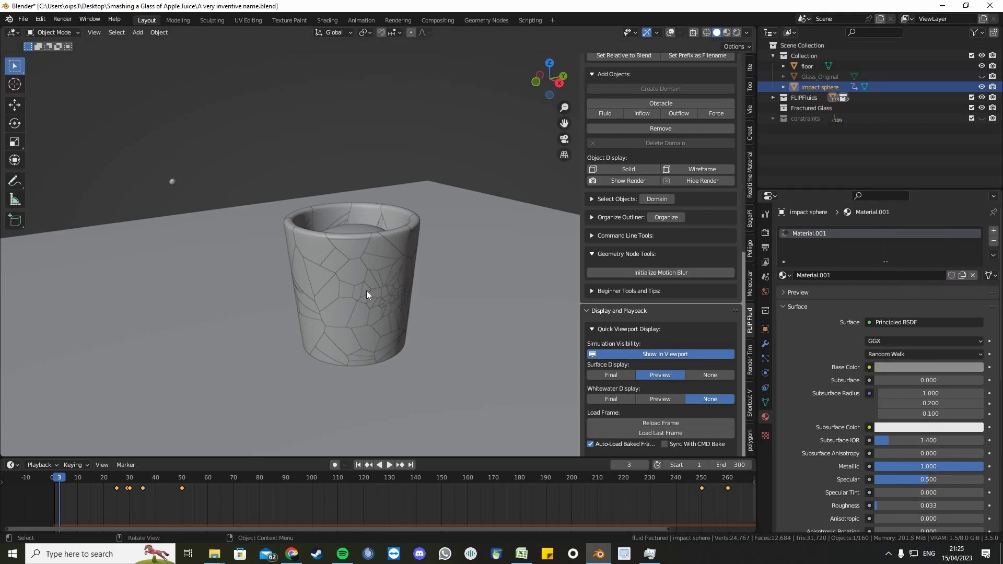
# Switch the viewport to rendered shading, inspect the glass and juice from different angles, and save the file
pyautogui.moveTo(366, 290); pyautogui.dragTo(371, 287, button='middle')
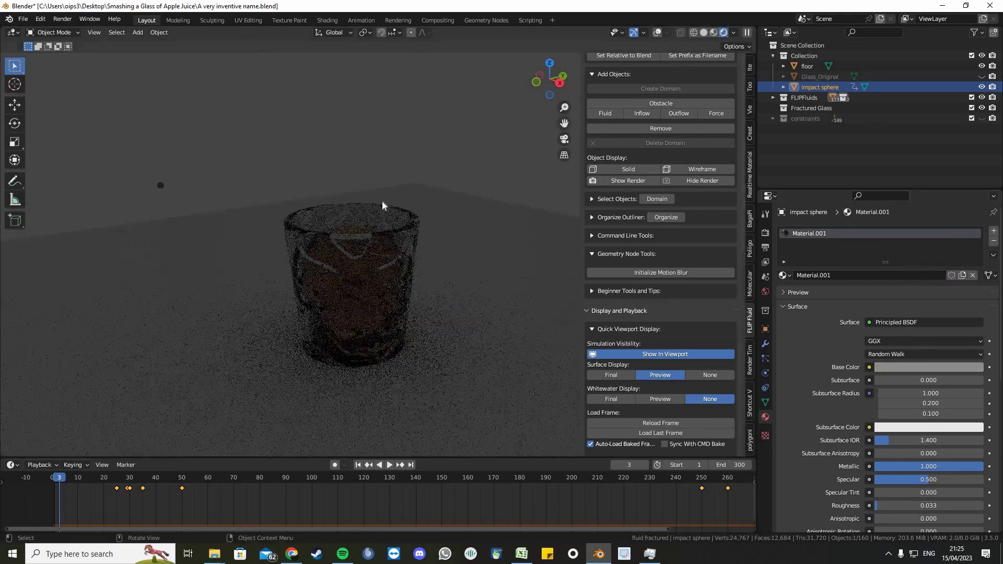
pyautogui.moveTo(394, 203)
pyautogui.mouseDown(button='middle')
pyautogui.moveTo(439, 207)
pyautogui.moveTo(371, 204)
pyautogui.mouseUp(button='middle')
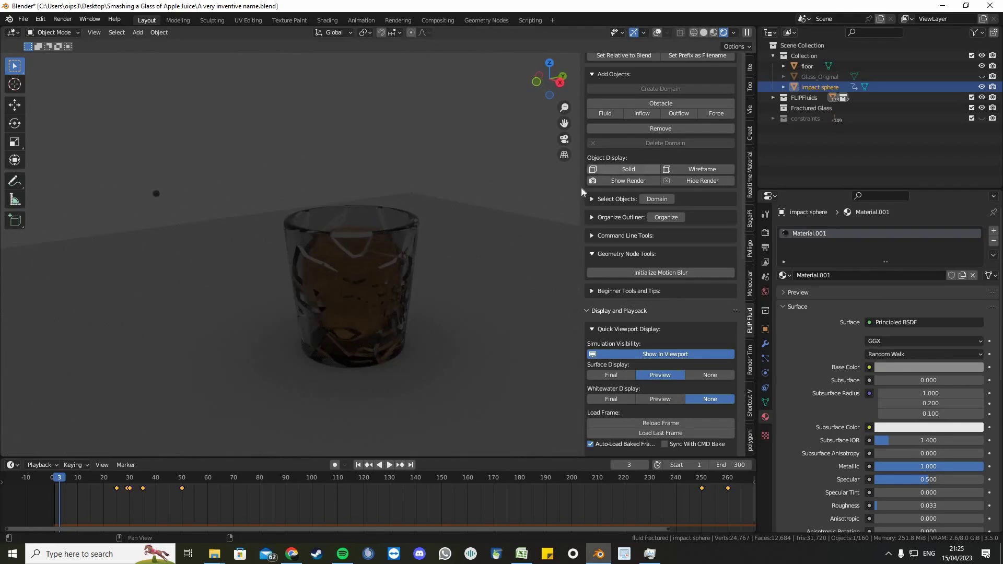
pyautogui.moveTo(496, 274); pyautogui.dragTo(511, 279, button='middle')
pyautogui.hotkey('ctrl', 's')
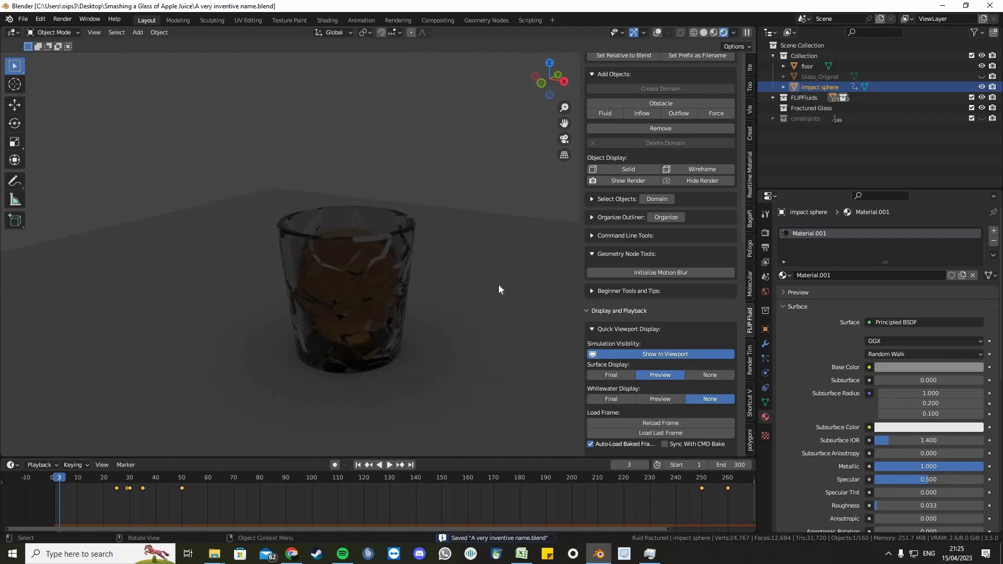
# Split the viewport into a second, wider area that shows the Gobos catalog in the Asset Browser
pyautogui.scroll(-3, 461, 295)
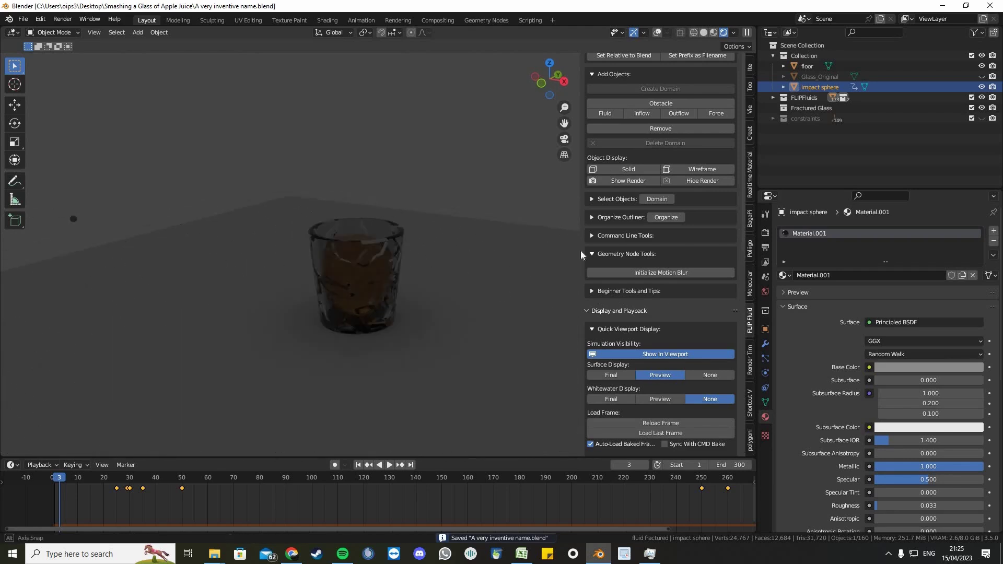
pyautogui.moveTo(755, 29); pyautogui.dragTo(579, 35)
pyautogui.click(591, 33)
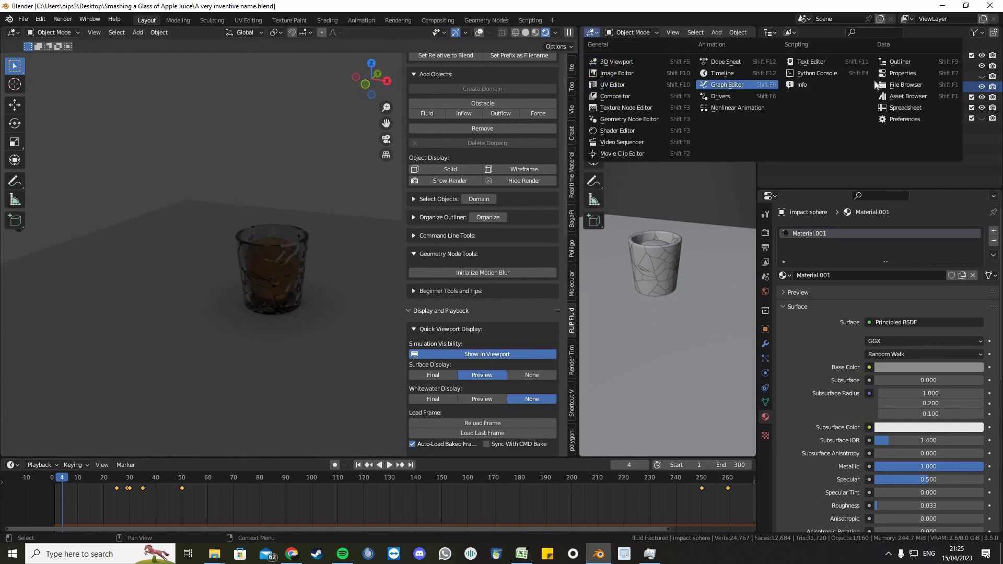
pyautogui.click(904, 94)
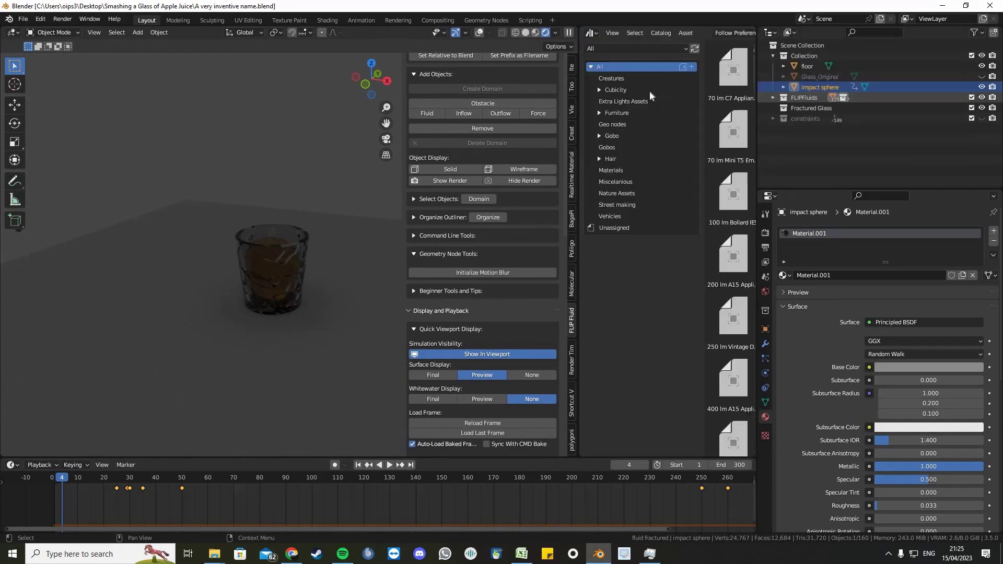
pyautogui.click(618, 147)
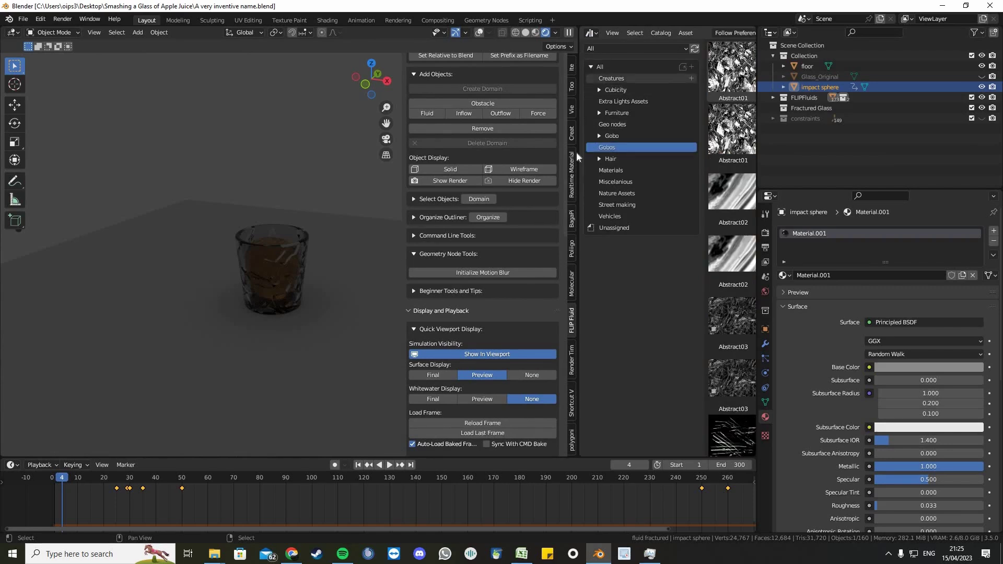
pyautogui.moveTo(579, 152); pyautogui.dragTo(466, 152)
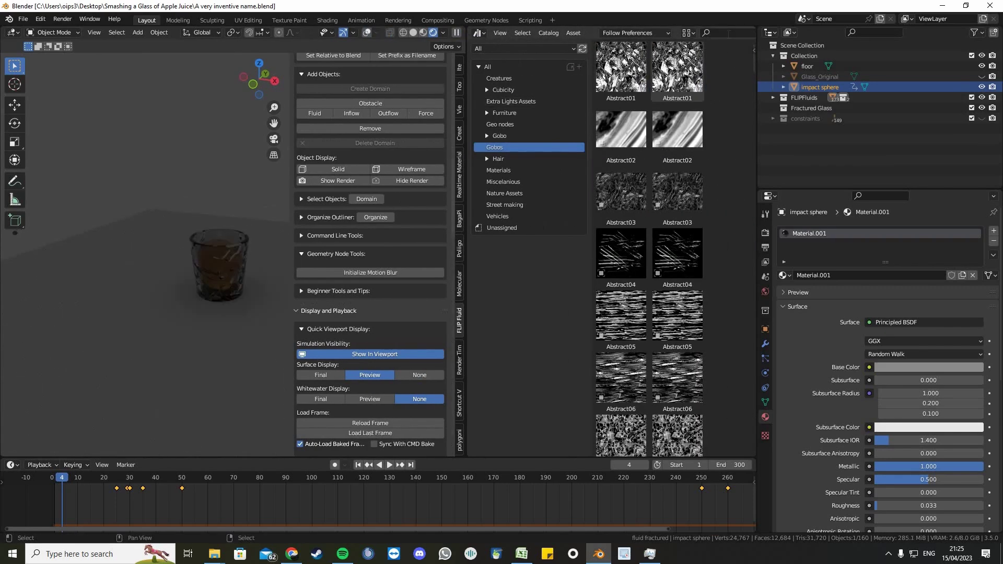
# Search the Gobos catalog for cloud, add the cloud01 light to the floor near the glass, and close the Asset Browser area
pyautogui.write('cloud')
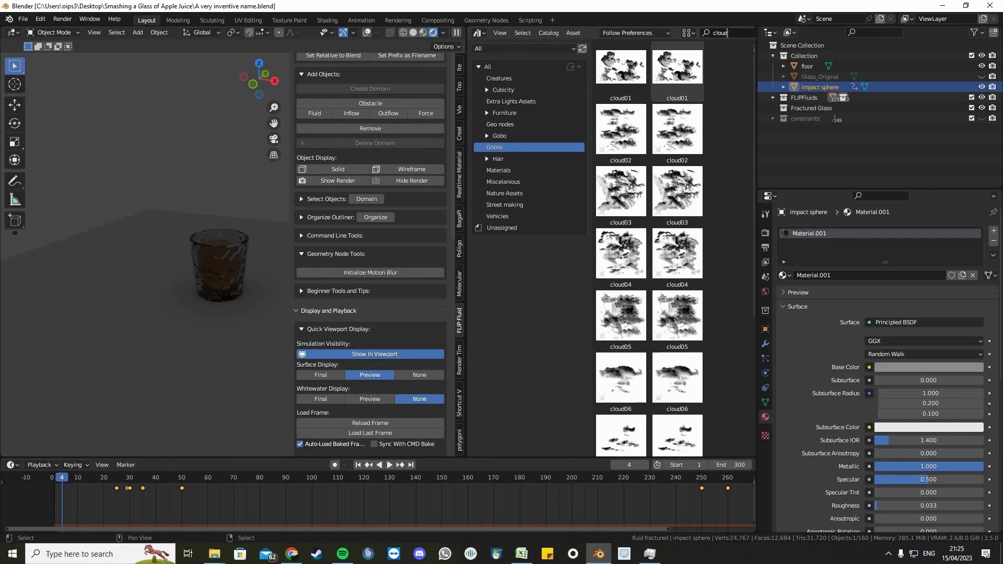
pyautogui.moveTo(631, 78); pyautogui.dragTo(139, 301)
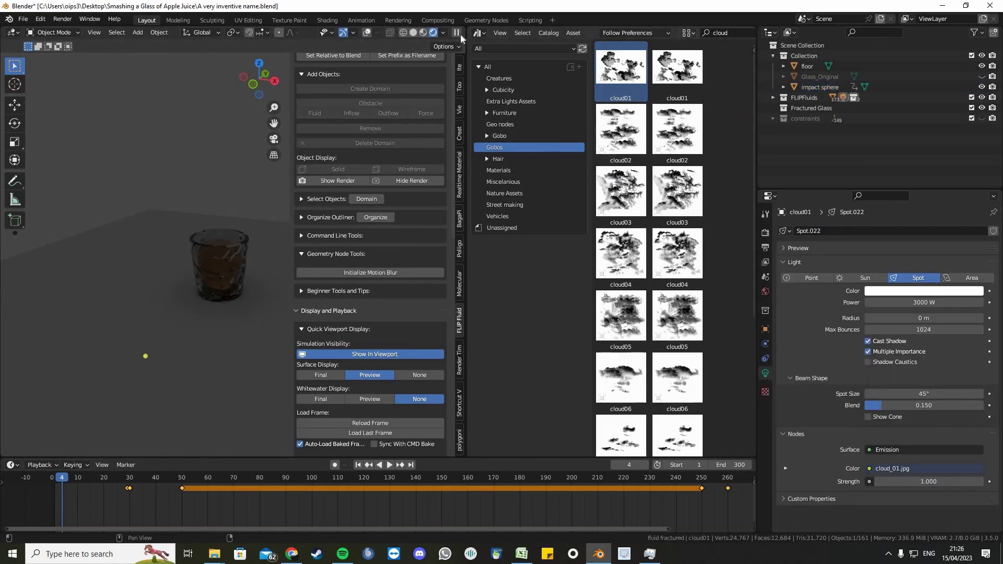
pyautogui.moveTo(501, 34); pyautogui.dragTo(505, 36)
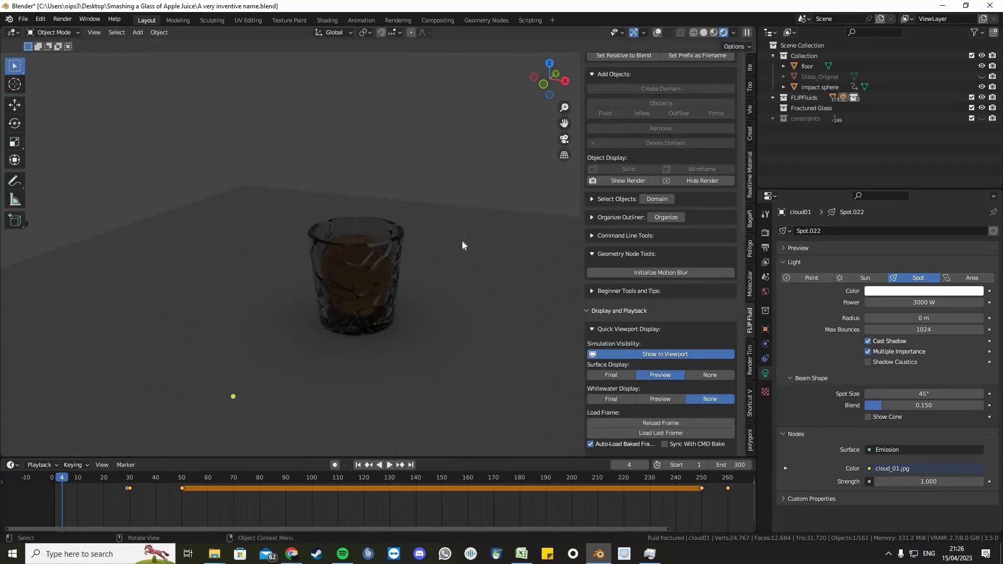
# From above, move the cloud01 spot light about -6 m in X and 11 m in Y, behind the glass
pyautogui.scroll(-1, 477, 232)
pyautogui.moveTo(477, 232); pyautogui.dragTo(459, 269, button='middle')
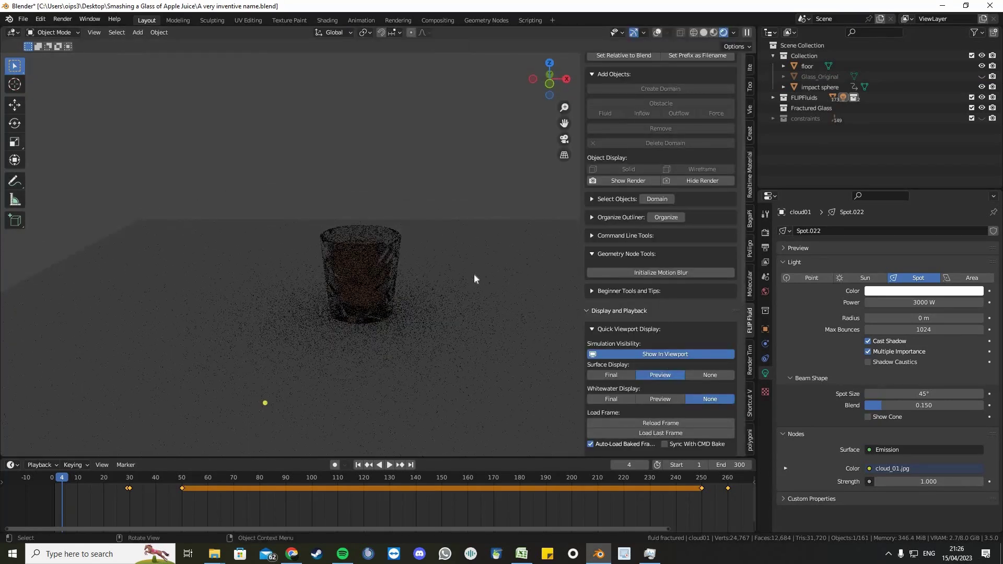
pyautogui.press('KP_0')
pyautogui.press('g')
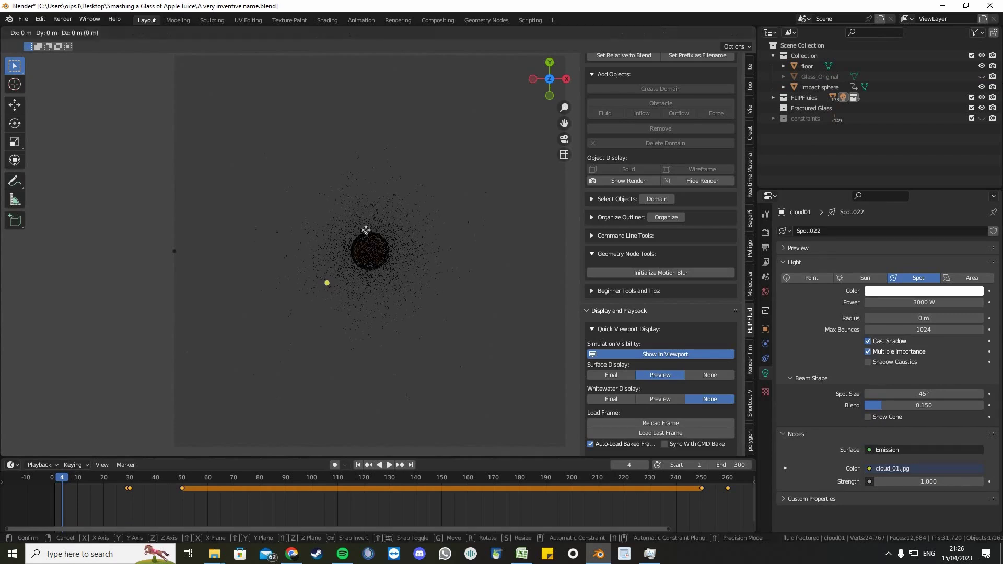
pyautogui.click(370, 271)
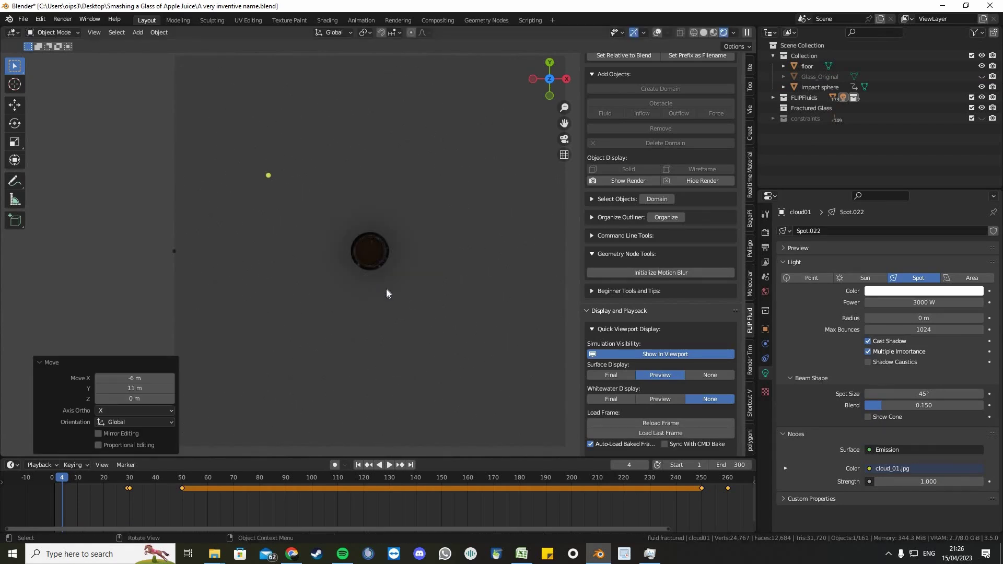
pyautogui.press('z')
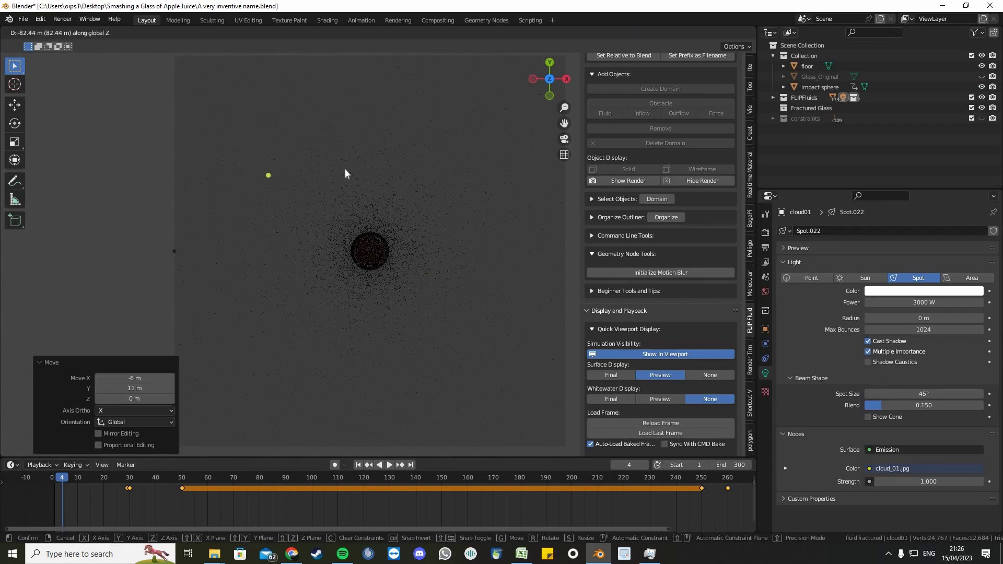
pyautogui.click(349, 235)
# Raise the cloud01 spot light about 41 m along the global Z axis above the floor
pyautogui.moveTo(349, 230); pyautogui.dragTo(371, 246, button='middle')
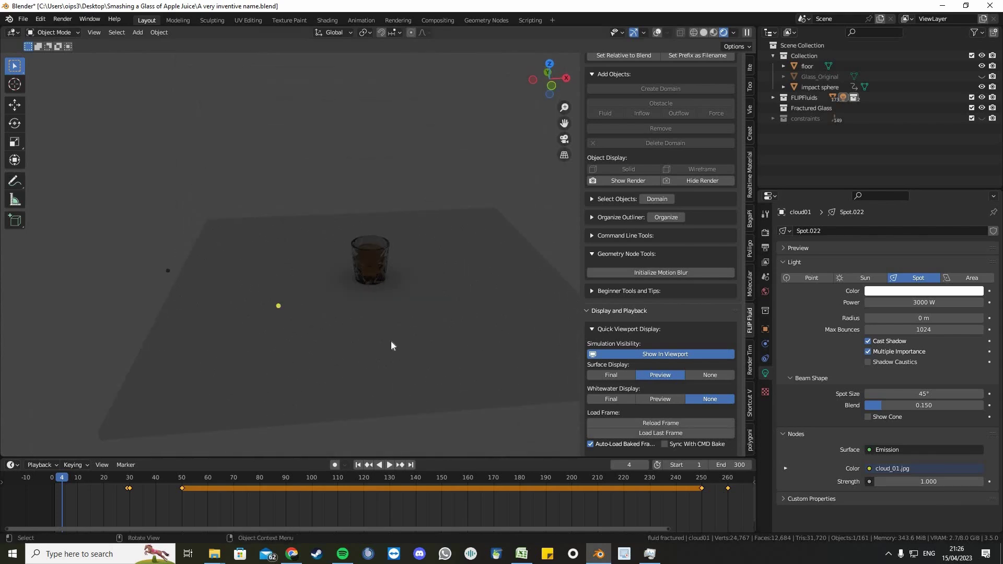
pyautogui.press('g')
pyautogui.press('z')
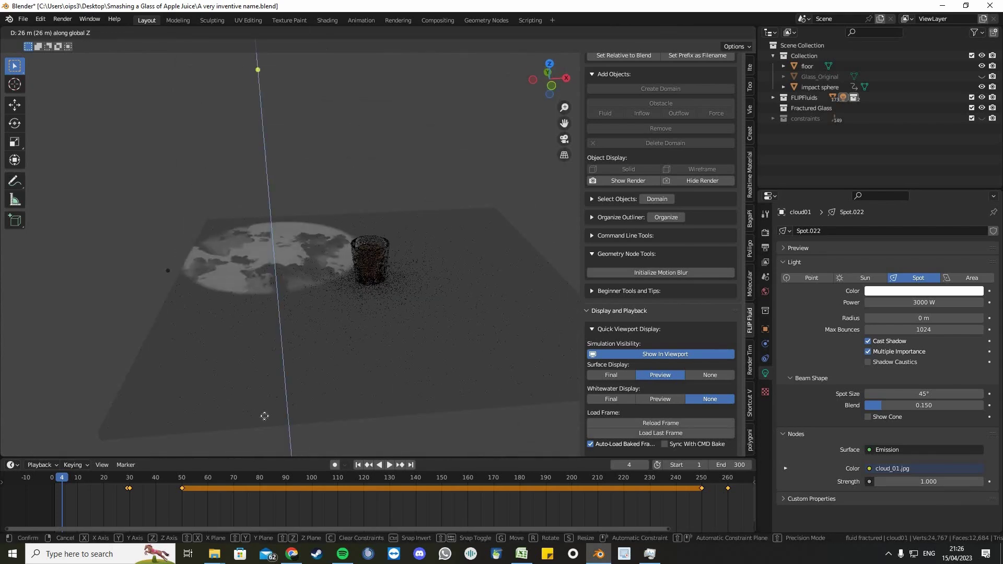
pyautogui.click(235, 307)
pyautogui.press('Right')
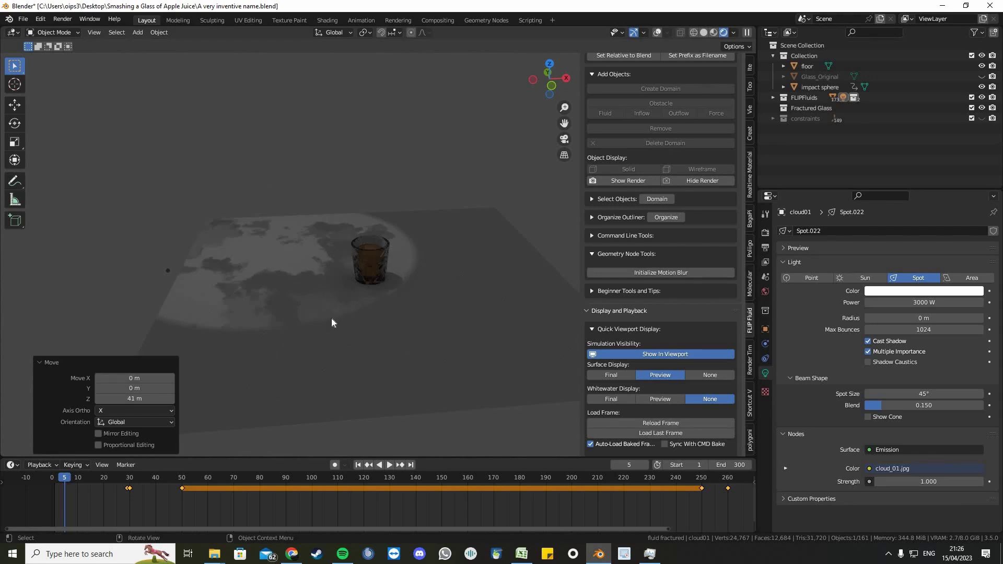
# Rotate the spot light about -13.5° in the view to aim it towards the glass and move it about 14.5 m along its local Z axis
pyautogui.moveTo(331, 318); pyautogui.dragTo(376, 302, button='middle')
pyautogui.press('r')
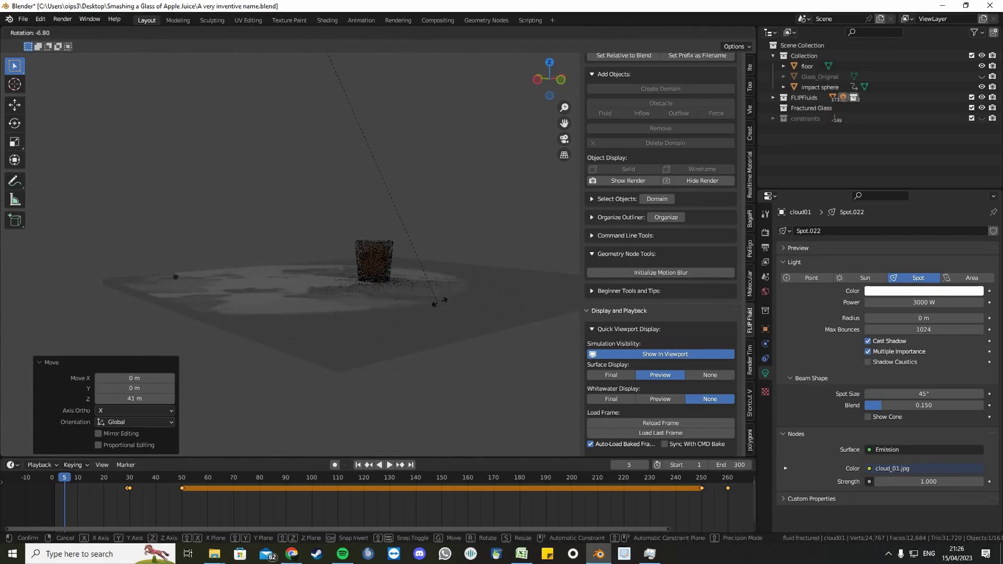
pyautogui.click(506, 310)
pyautogui.moveTo(478, 354); pyautogui.dragTo(480, 359, button='middle')
pyautogui.press('g')
pyautogui.press('z')
pyautogui.press('z')
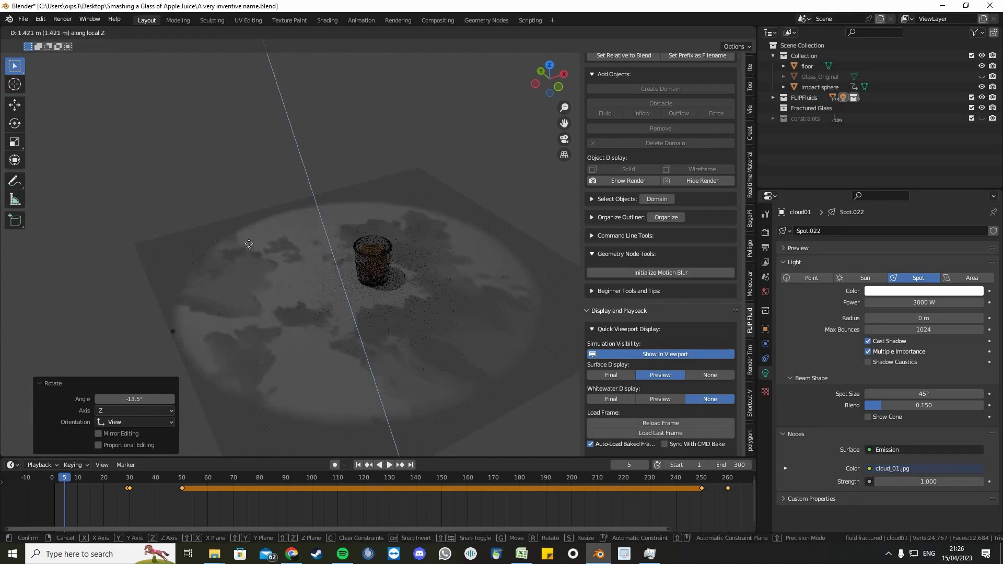
pyautogui.click(337, 380)
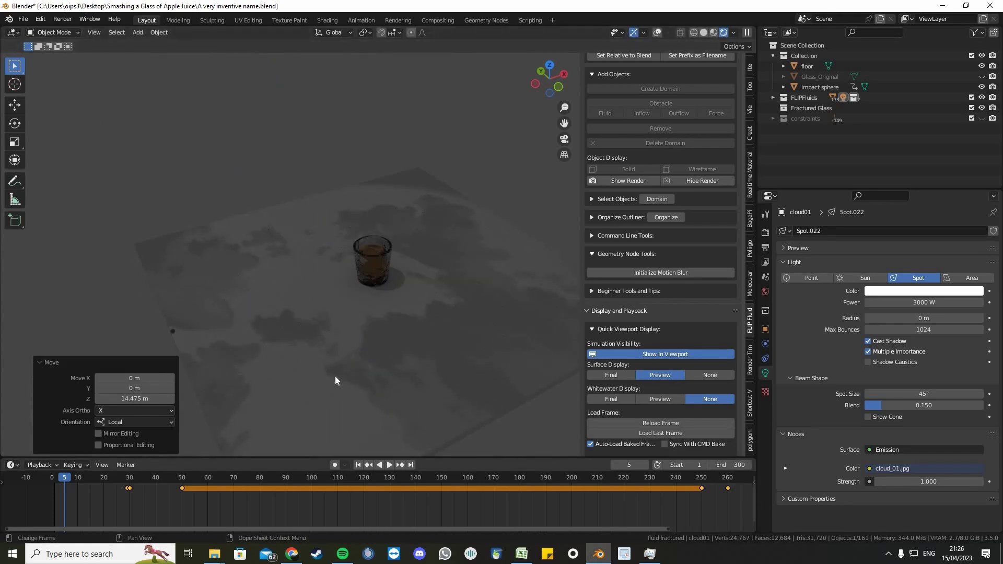
# Move the spot light another 7 m or so along its local Z axis and rotate it about -5.3° in the view
pyautogui.press('g')
pyautogui.press('z')
pyautogui.press('z')
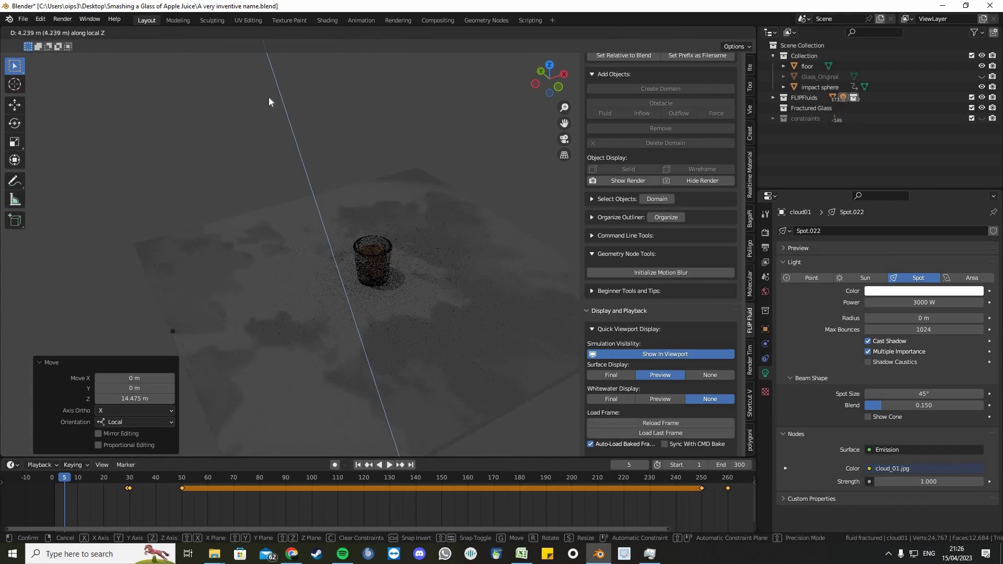
pyautogui.click(432, 323)
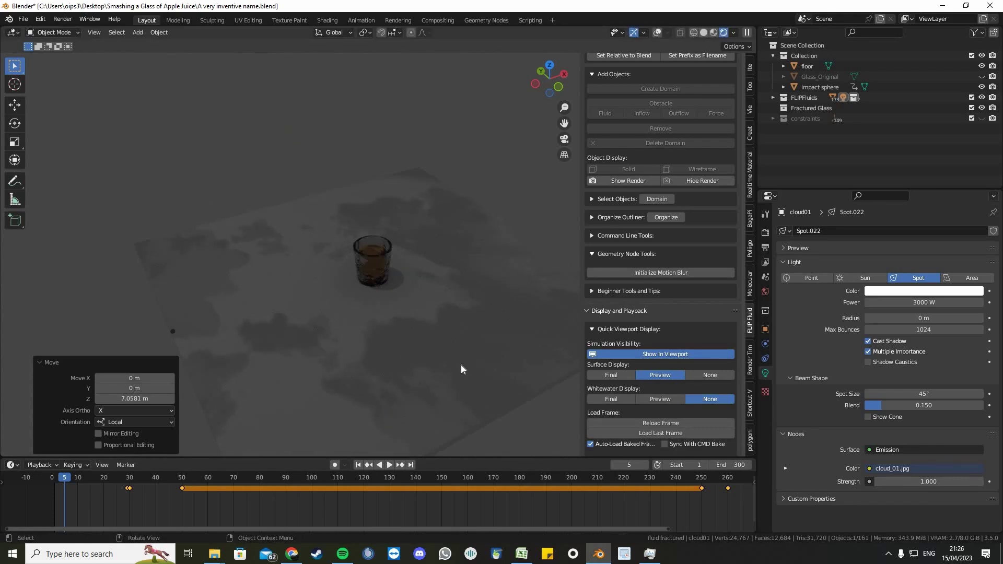
pyautogui.moveTo(511, 366); pyautogui.dragTo(520, 339, button='middle')
pyautogui.press('r')
pyautogui.click(514, 322)
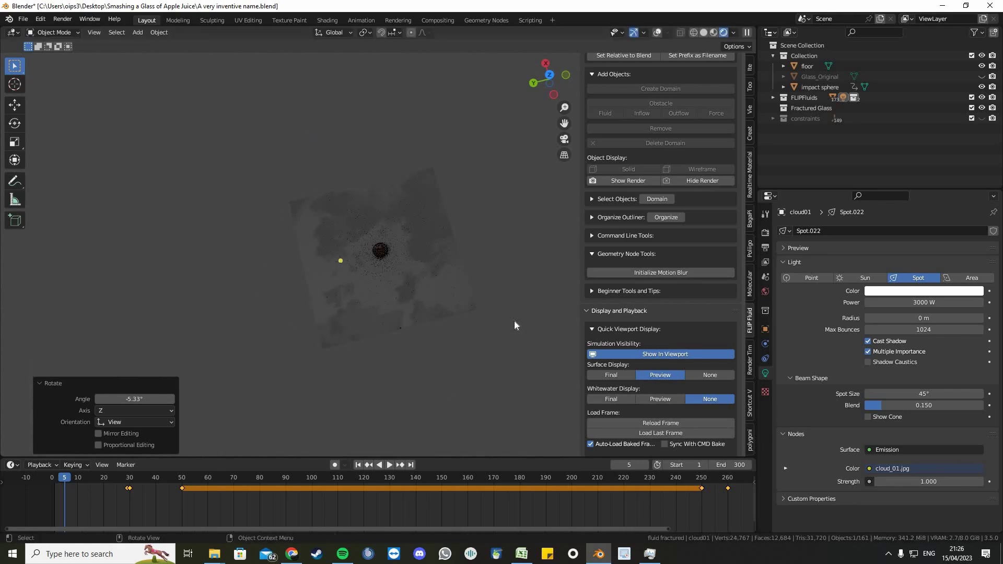
pyautogui.moveTo(506, 309); pyautogui.dragTo(411, 278, button='middle')
pyautogui.moveTo(381, 254); pyautogui.dragTo(381, 255, button='middle')
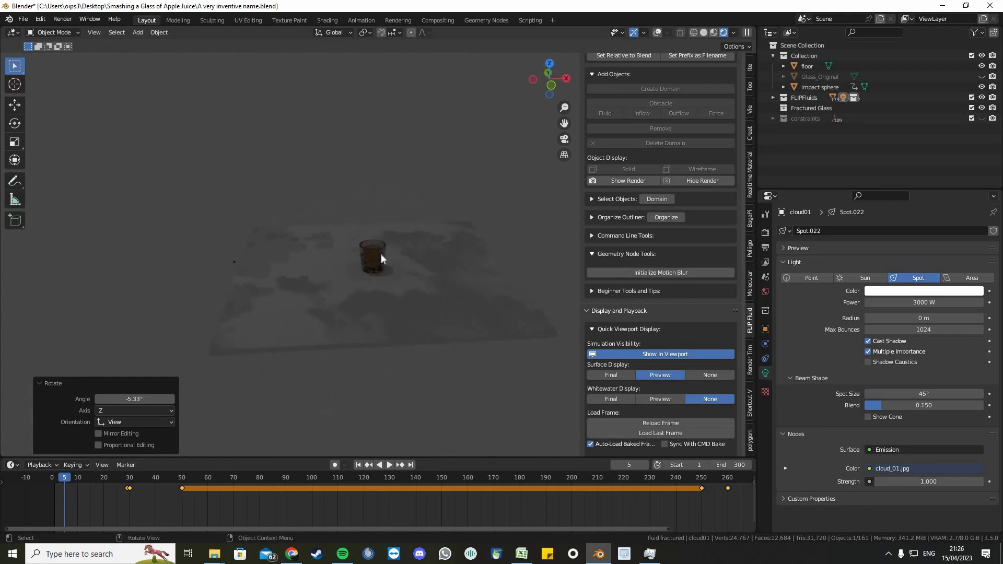
# Lower the spot light about 6.4 m along global Z and rotate it about -2.2° in the view
pyautogui.press('g')
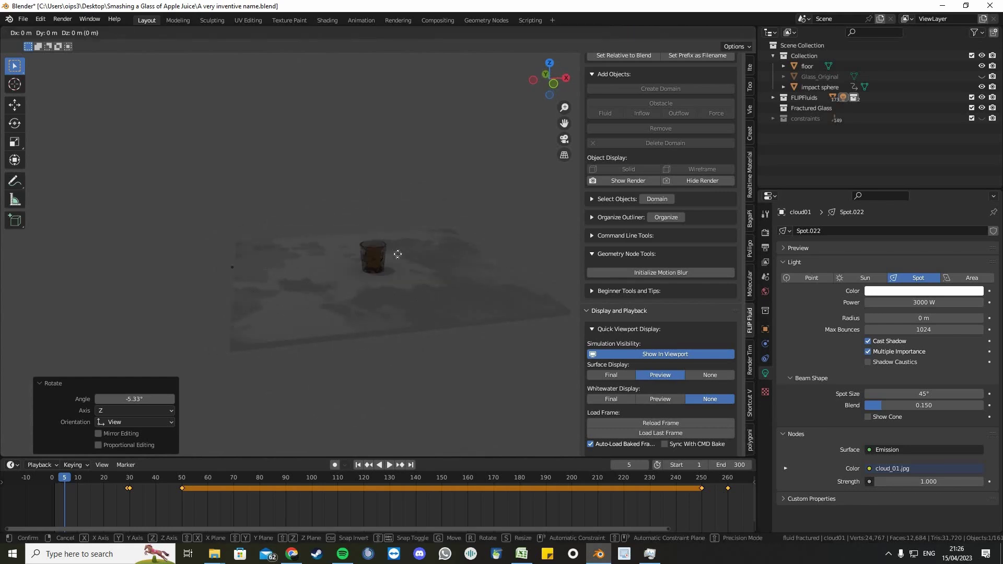
pyautogui.press('z')
pyautogui.click(454, 294)
pyautogui.moveTo(459, 291); pyautogui.dragTo(477, 280, button='middle')
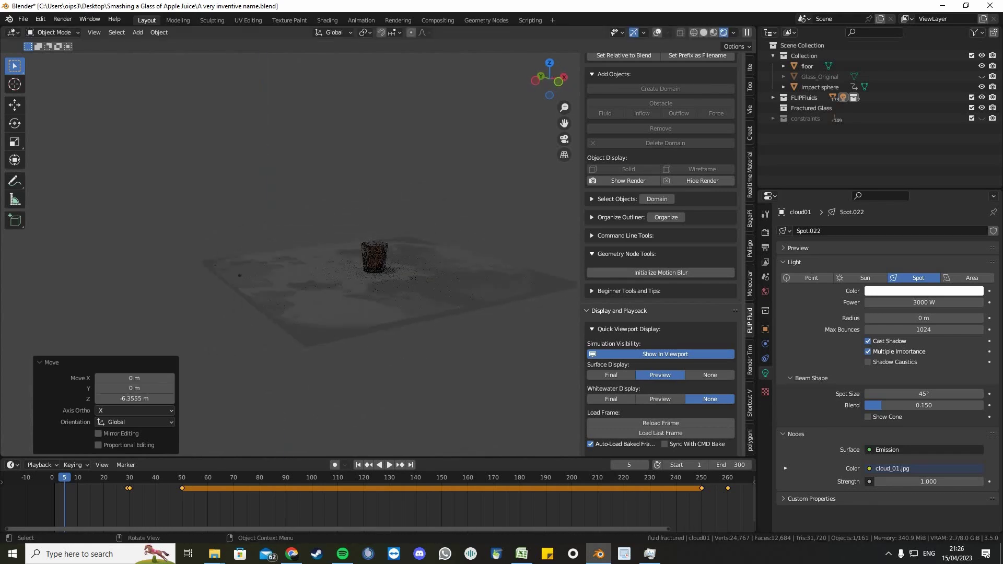
pyautogui.press('r')
pyautogui.click(476, 284)
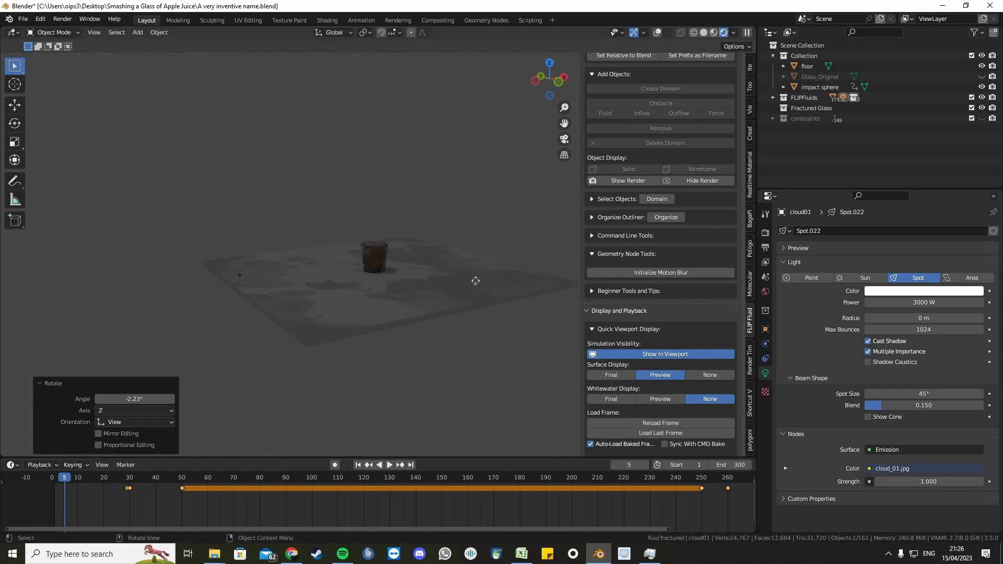
# Move the spot light about 16.5 m along its local Z axis so the cloud pattern spreads over the floor
pyautogui.press('g')
pyautogui.press('z')
pyautogui.press('z')
pyautogui.click(287, 183)
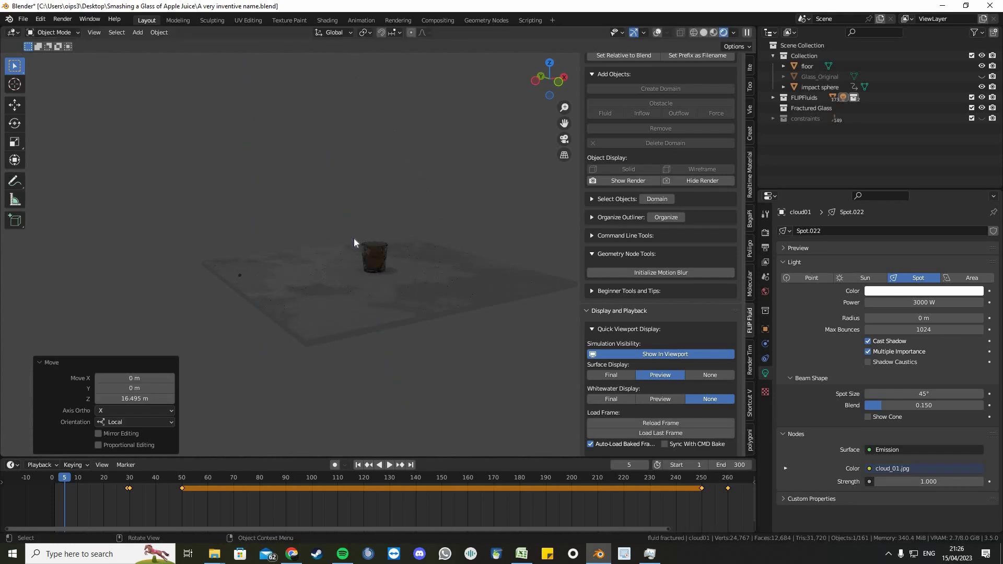
pyautogui.scroll(3, 353, 238)
pyautogui.moveTo(353, 238); pyautogui.dragTo(312, 247, button='middle')
pyautogui.press('Right')
pyautogui.scroll(2, 449, 312)
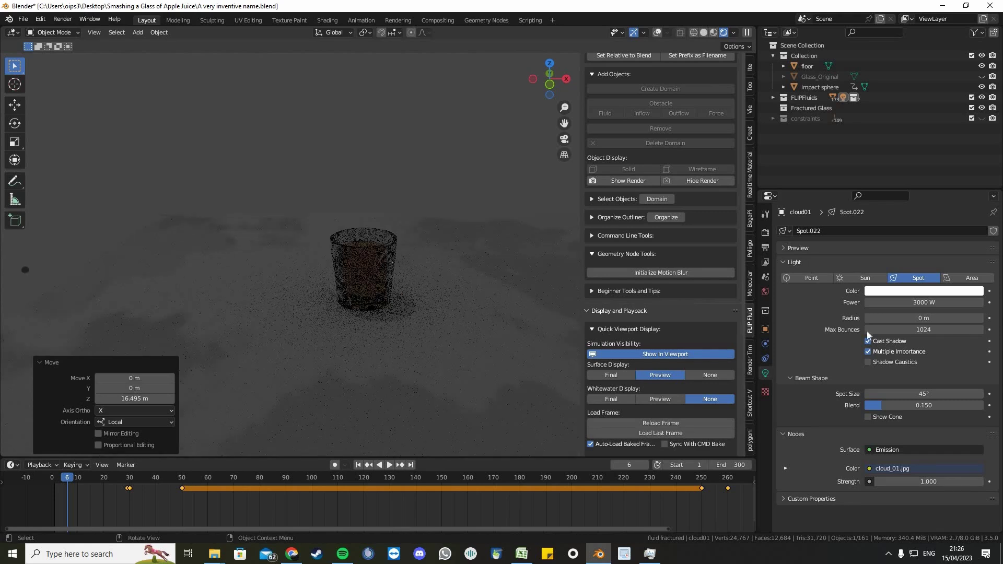
# Set the spot light's power to 1000000 W and give it a warm color with hue 0.085 and saturation 0.351
pyautogui.click(900, 303)
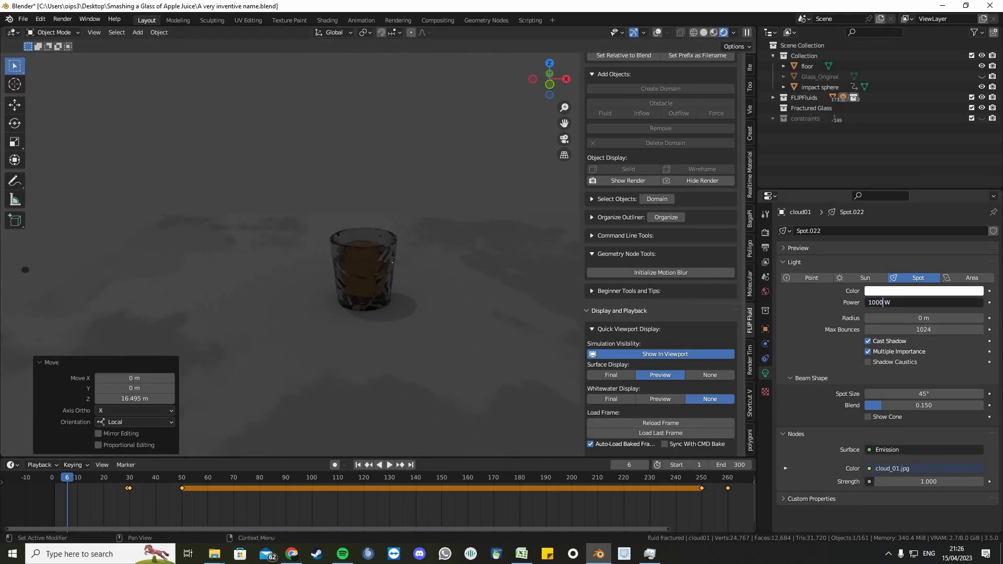
pyautogui.write('1000000')
pyautogui.press('Return')
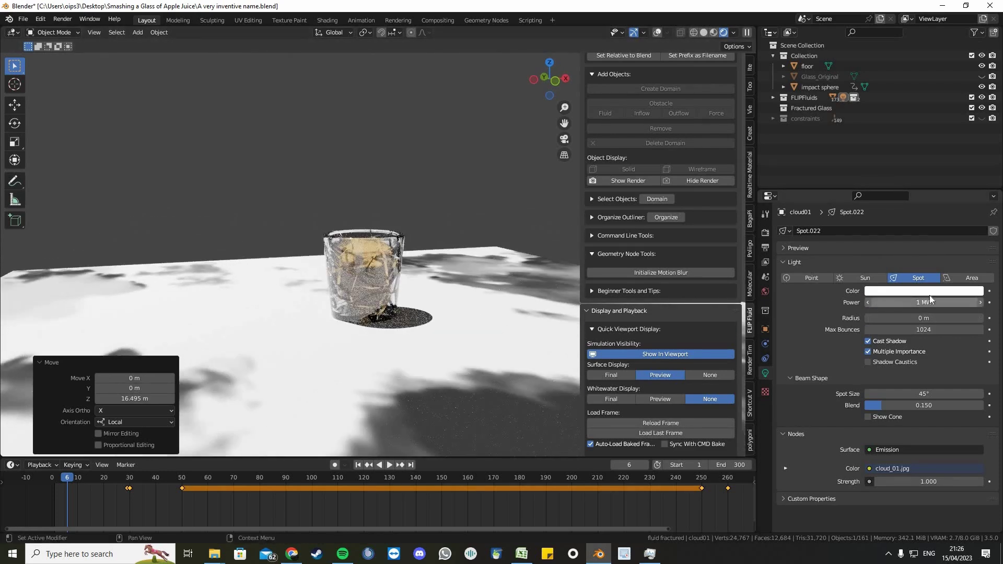
pyautogui.click(925, 292)
pyautogui.moveTo(928, 190); pyautogui.dragTo(925, 195)
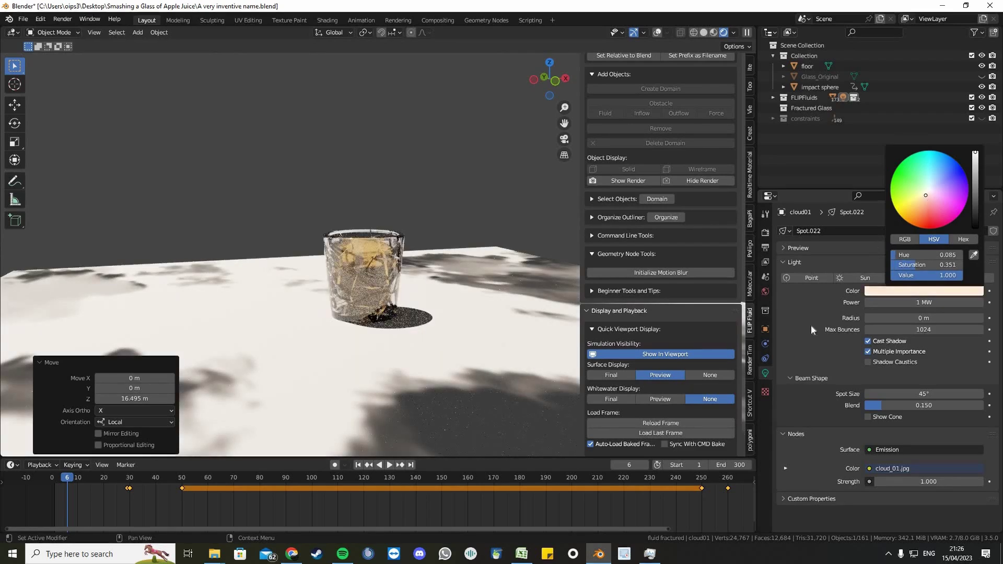
# Show the FLIP Fluids bake settings again, view the lit glass from higher up, and save the file
pyautogui.click(750, 69)
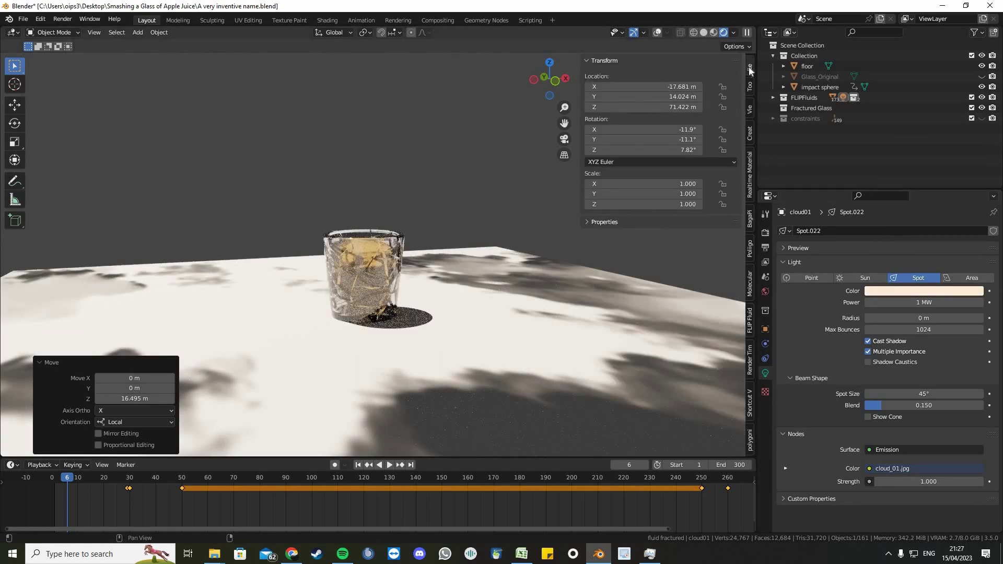
pyautogui.click(751, 319)
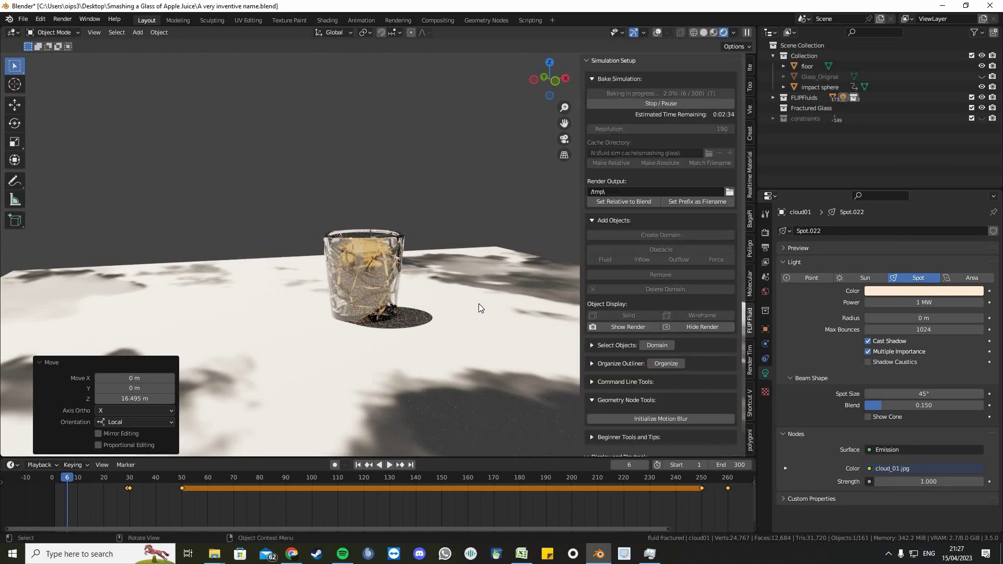
pyautogui.moveTo(488, 327); pyautogui.dragTo(446, 288, button='middle')
pyautogui.hotkey('ctrl', 's')
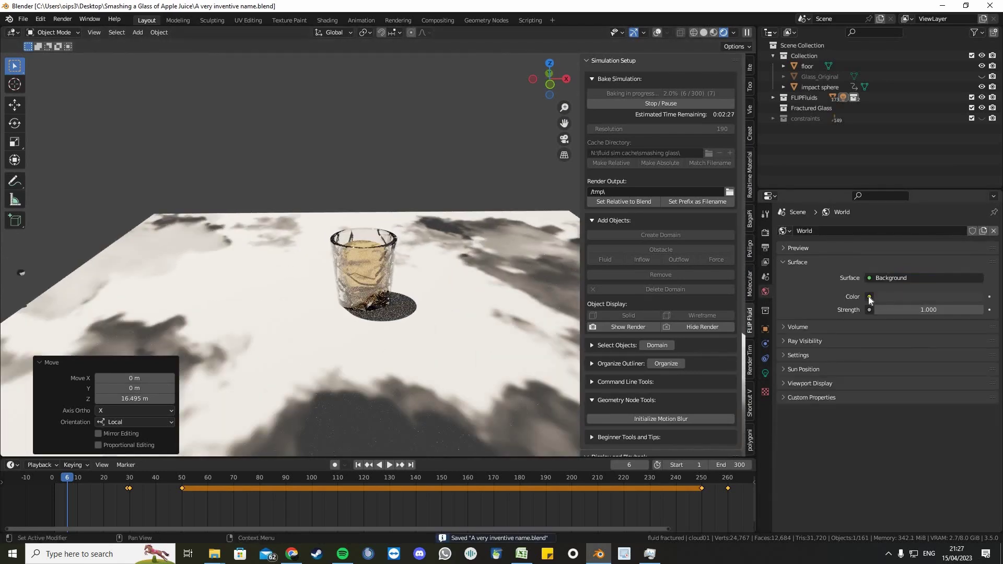
# Give the world background color an environment texture using river_walk_1_4k.hdr from the HDRI folder
pyautogui.click(869, 297)
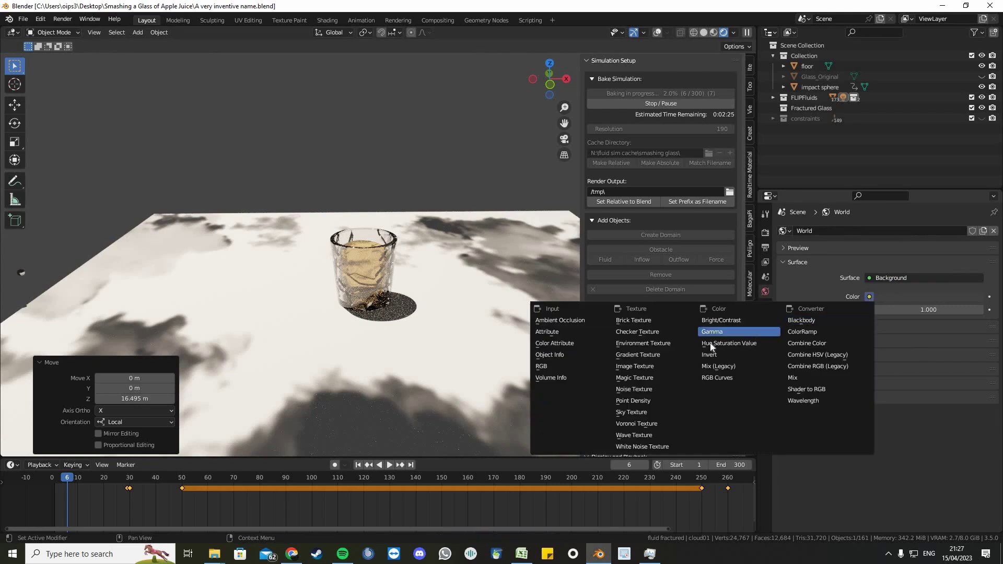
pyautogui.click(676, 342)
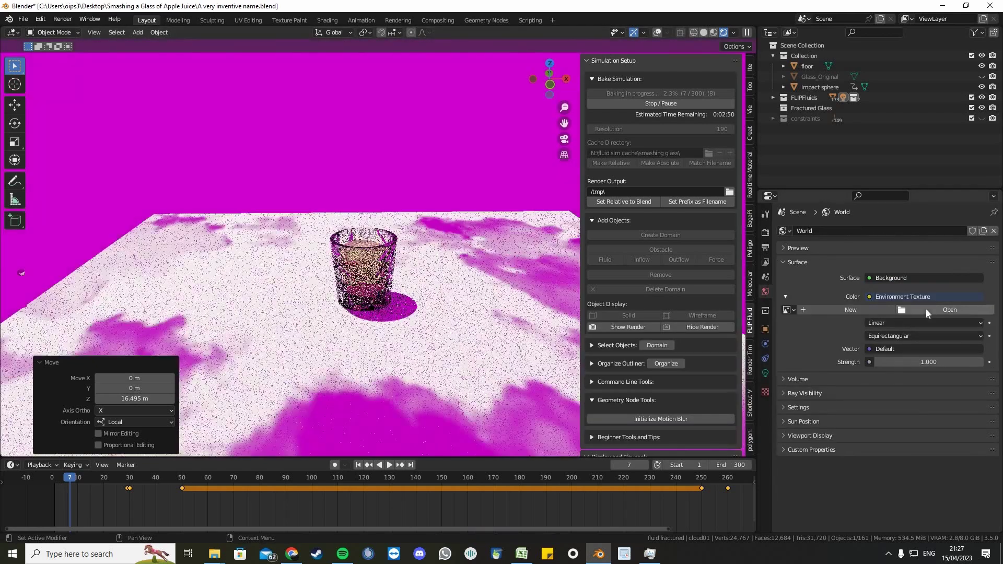
pyautogui.click(925, 310)
pyautogui.click(257, 384)
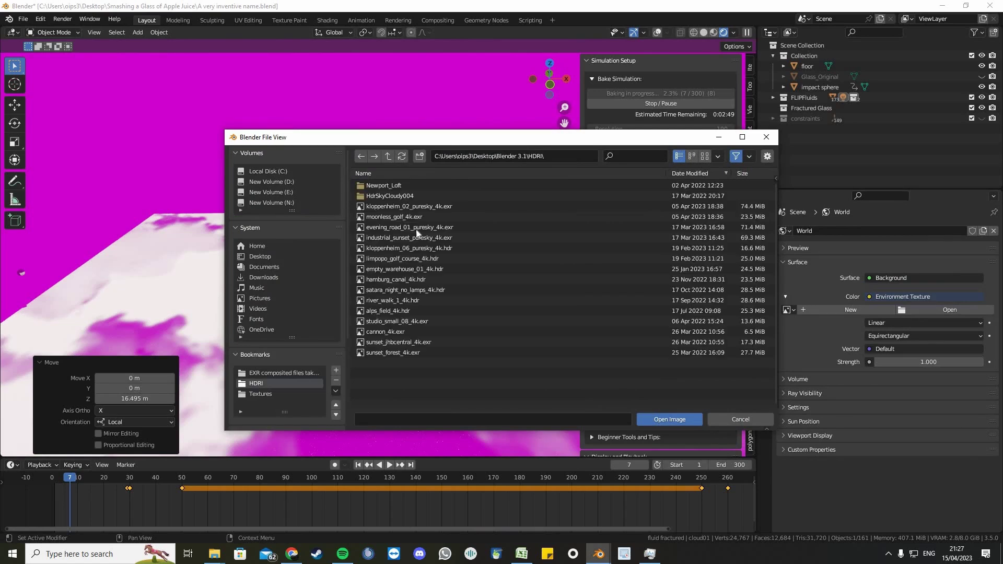
pyautogui.click(430, 301)
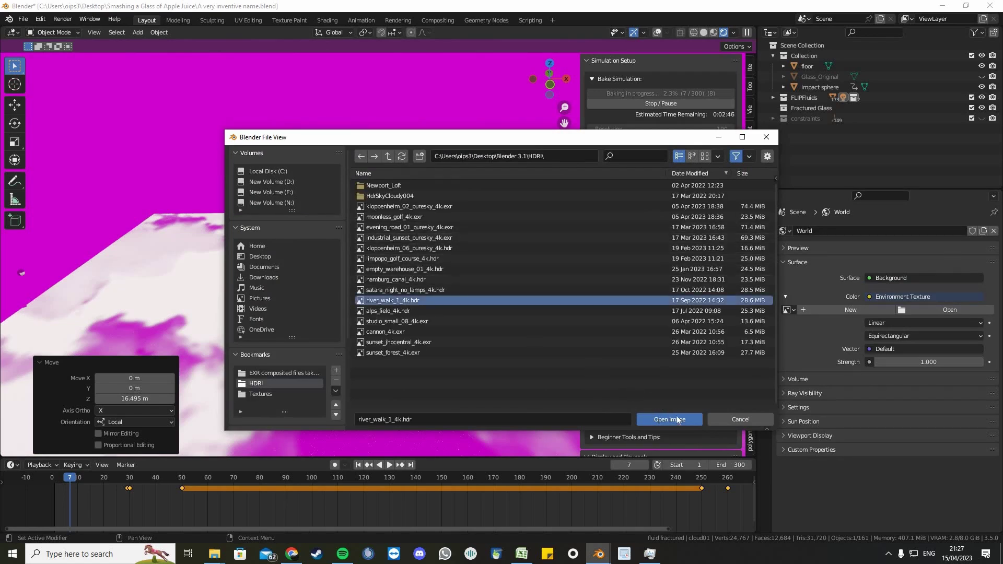
pyautogui.click(671, 419)
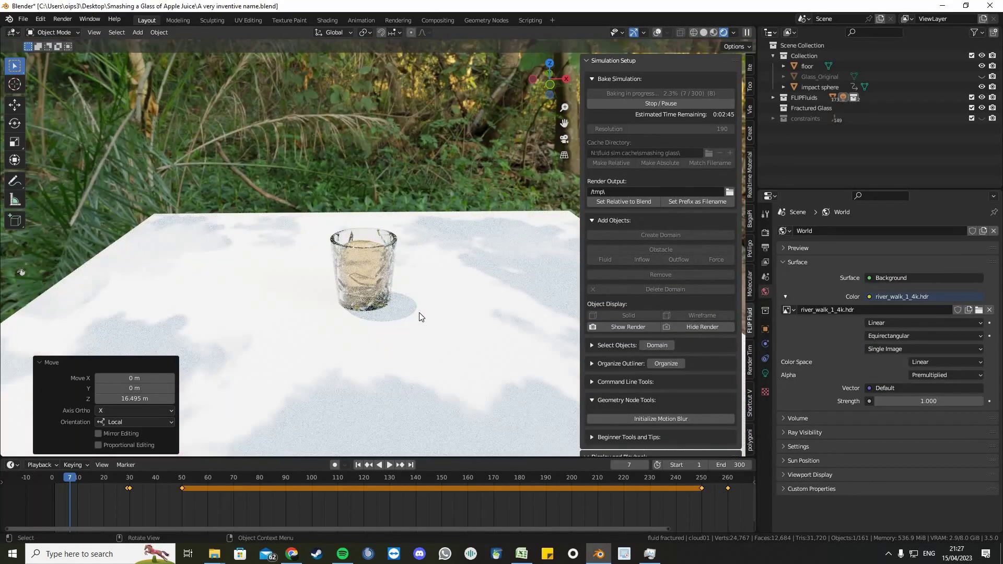
pyautogui.scroll(1, 419, 312)
pyautogui.moveTo(419, 312); pyautogui.dragTo(426, 304, button='middle')
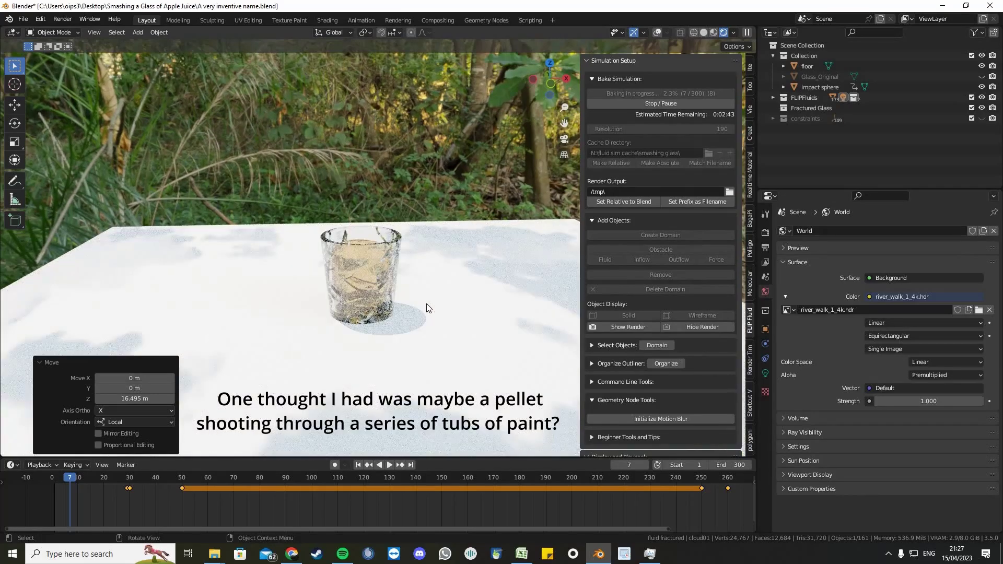
pyautogui.scroll(1, 424, 303)
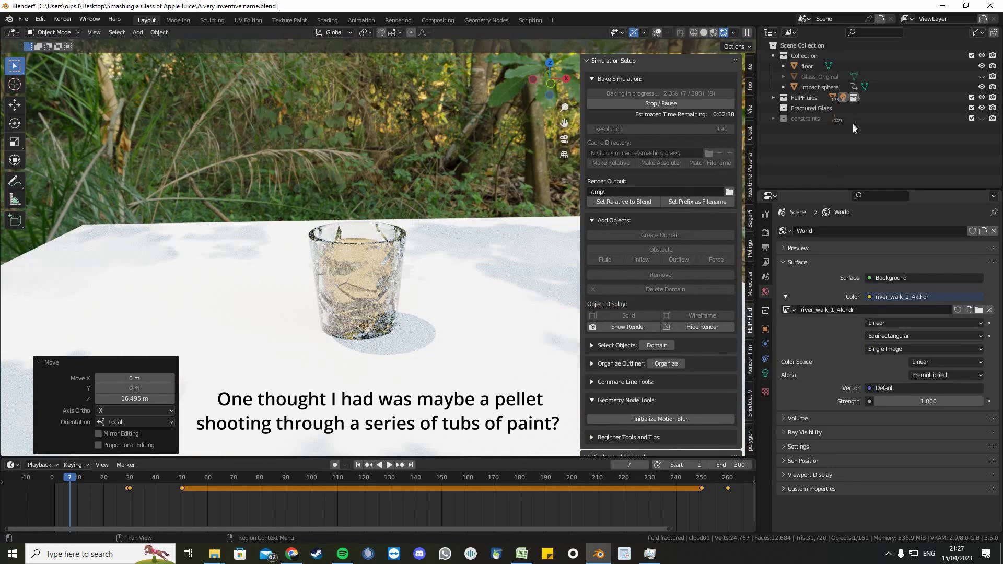
# Move the cloud01 spot light out of the FLIPFluids collection into the main Collection and collapse FLIPFluids
pyautogui.click(773, 97)
pyautogui.click(783, 107)
pyautogui.moveTo(823, 118); pyautogui.dragTo(778, 98)
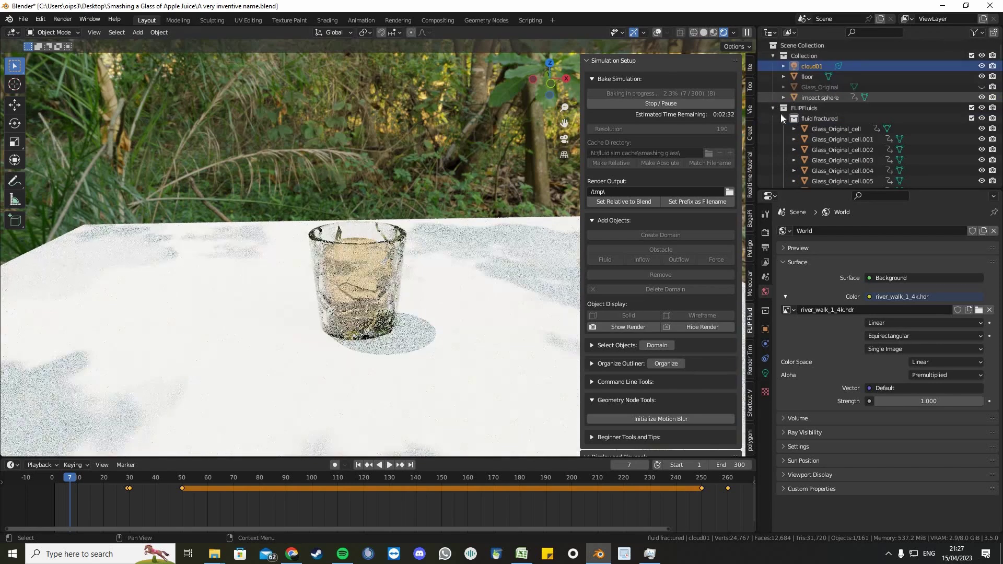
pyautogui.click(783, 118)
pyautogui.click(771, 107)
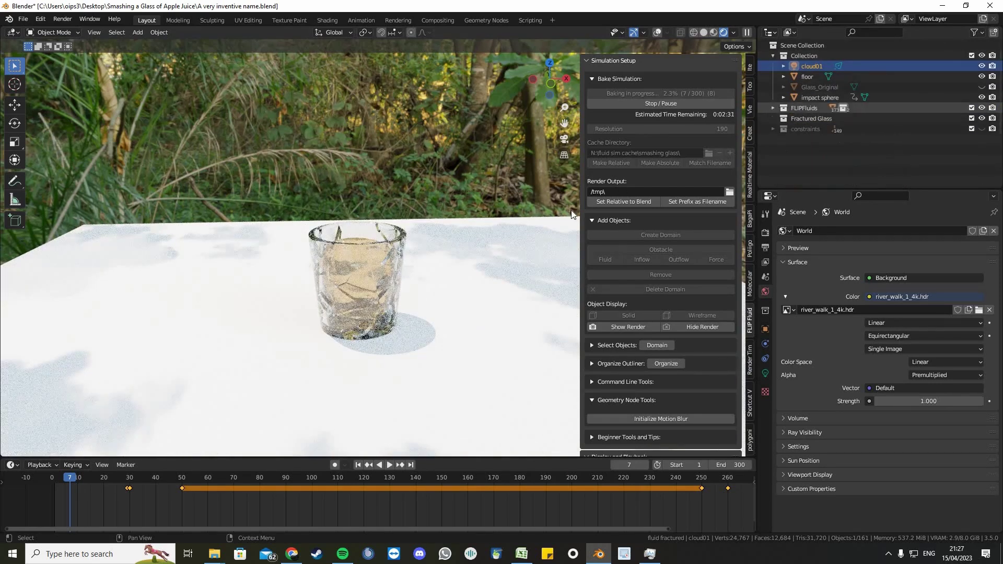
# Show the cloud01 light settings, inspect the glass under the new environment lighting, and save the file
pyautogui.click(765, 373)
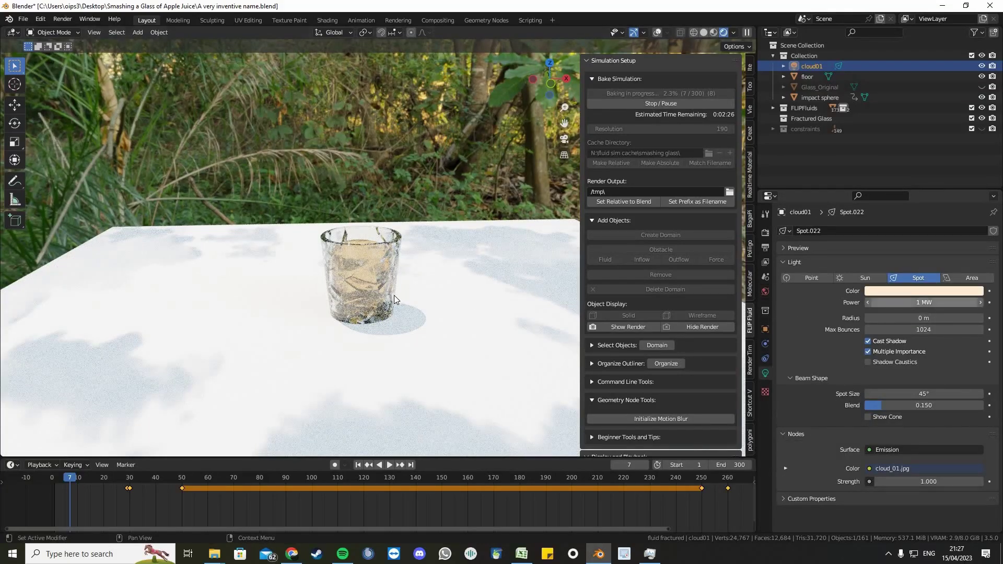
pyautogui.scroll(2, 396, 298)
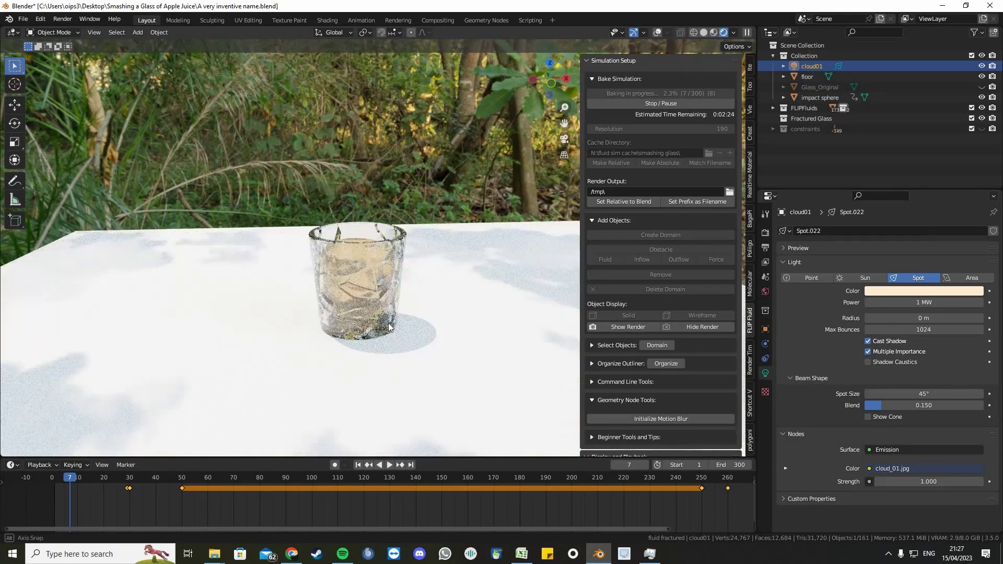
pyautogui.moveTo(396, 296)
pyautogui.mouseDown(button='middle')
pyautogui.moveTo(397, 321)
pyautogui.moveTo(390, 302)
pyautogui.mouseUp(button='middle')
pyautogui.scroll(-2, 397, 320)
pyautogui.hotkey('ctrl', 's')
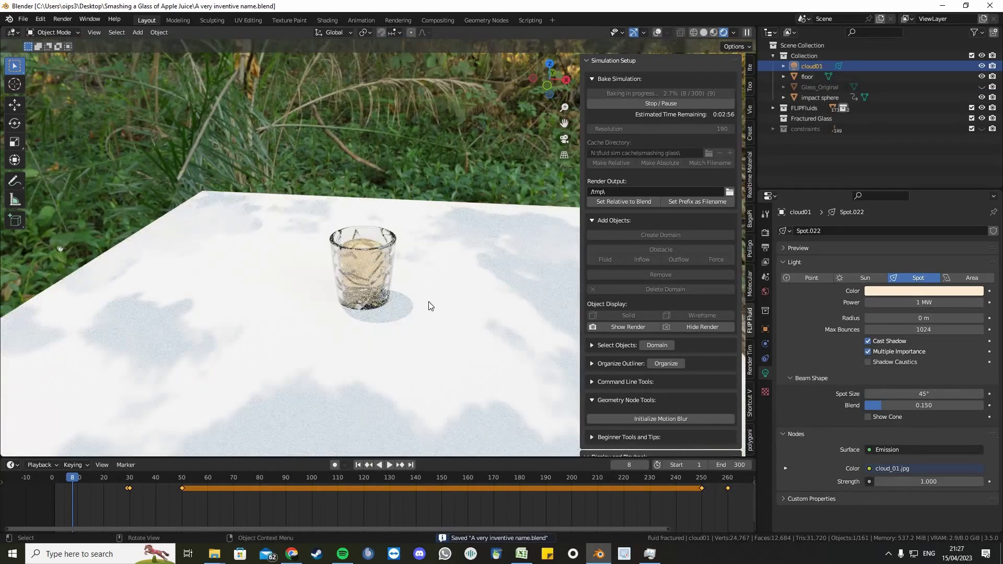
pyautogui.moveTo(476, 275); pyautogui.dragTo(474, 273, button='middle')
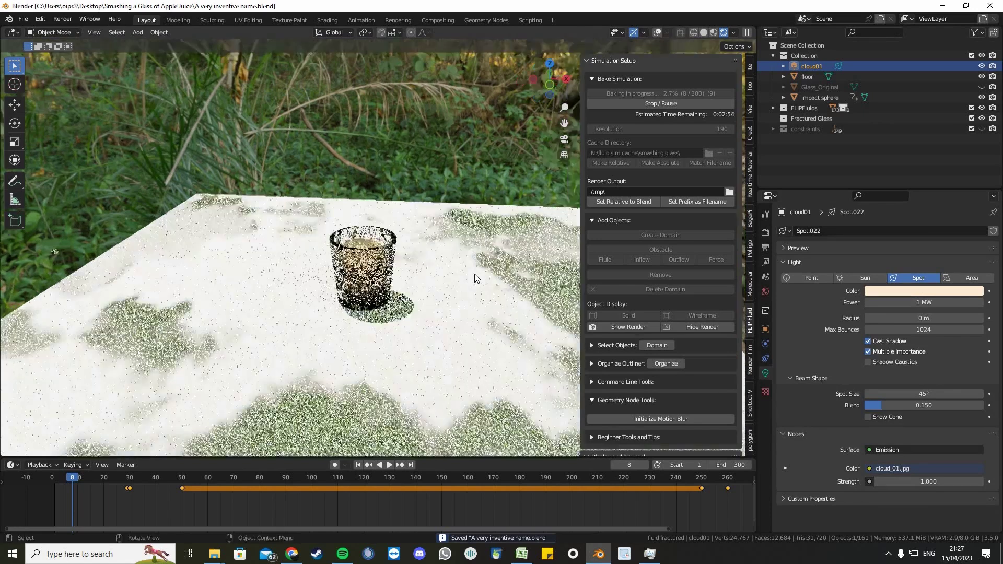
# Add a camera to the main Collection and align it to a low view facing the glass
pyautogui.hotkey('shift', 'a')
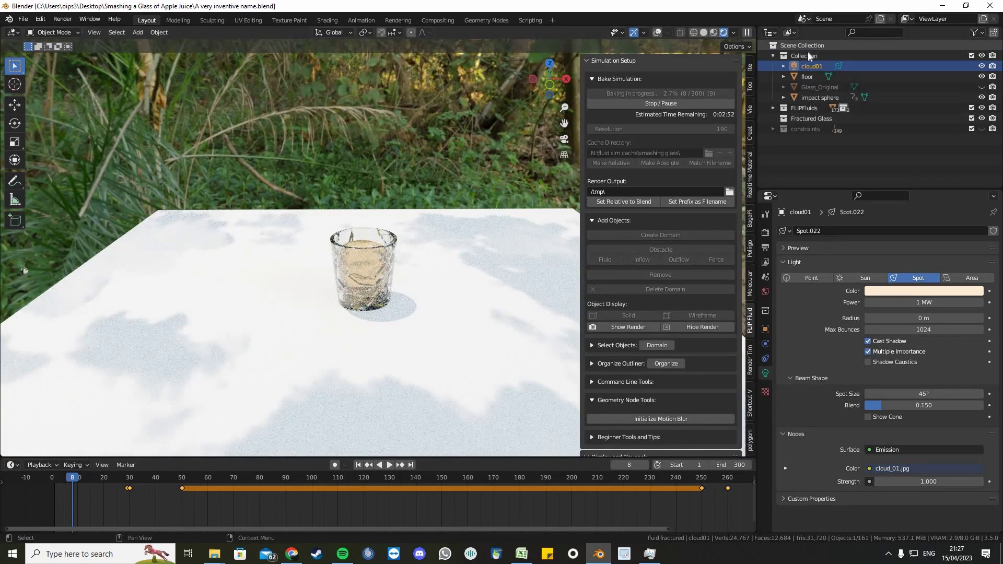
pyautogui.click(806, 55)
pyautogui.hotkey('shift', 'a')
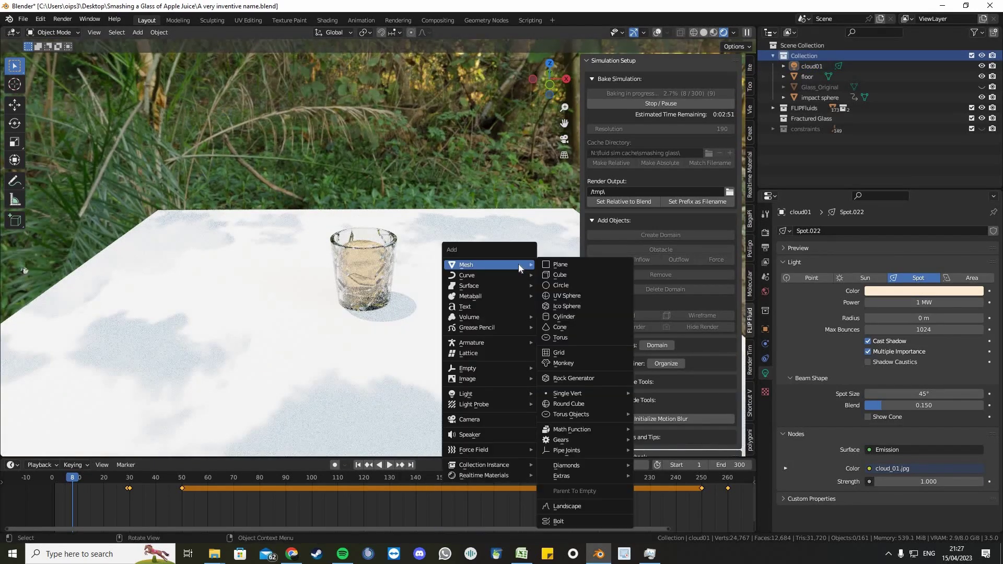
pyautogui.click(498, 418)
pyautogui.moveTo(476, 350); pyautogui.dragTo(474, 339, button='middle')
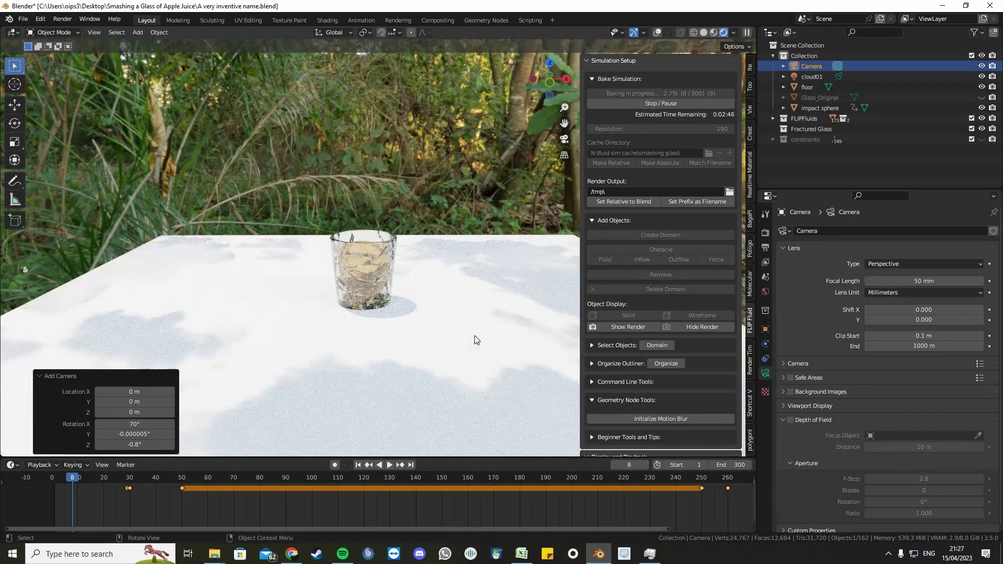
pyautogui.press('ctrl+alt+KP_0')
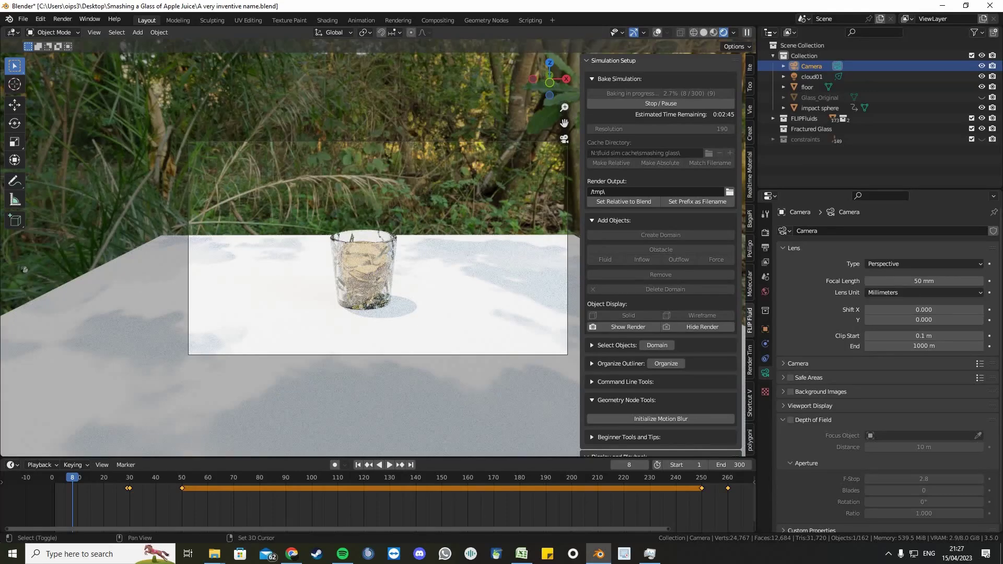
# Walk the camera closer to the glass so the glass stands on the left side of the frame
pyautogui.hotkey('shift', '`')
pyautogui.press('w')
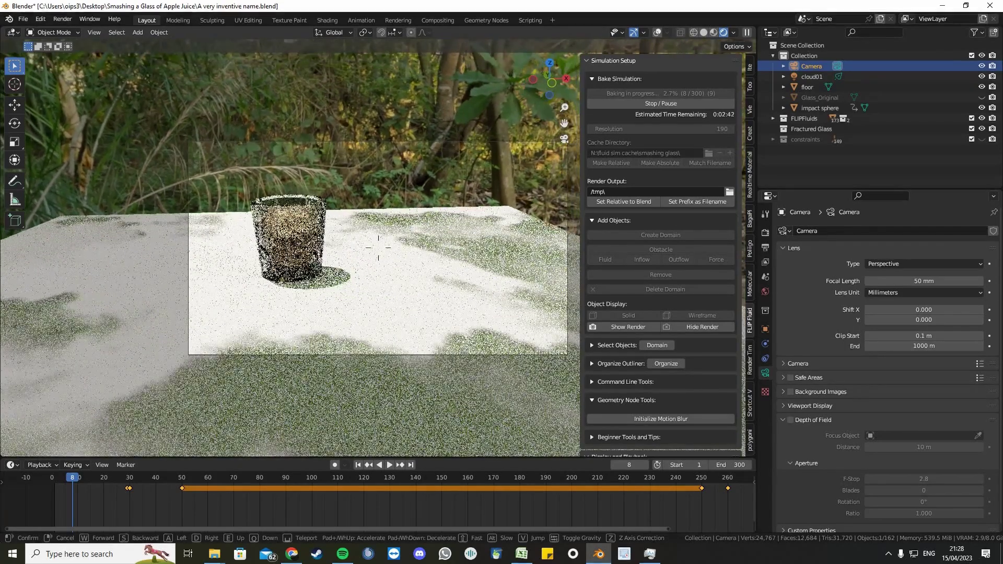
pyautogui.press('w')
pyautogui.press('a')
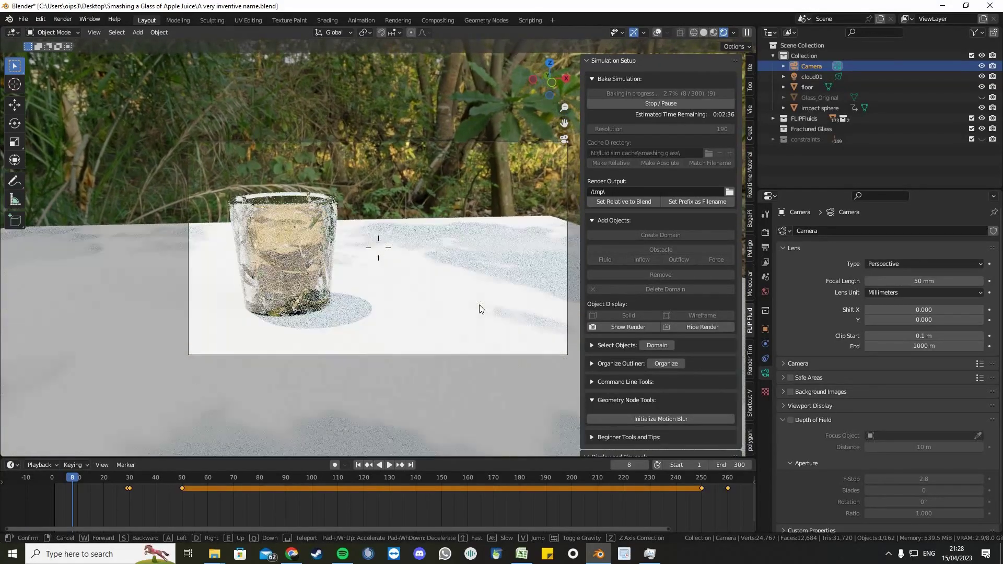
pyautogui.press('w')
pyautogui.click(426, 301)
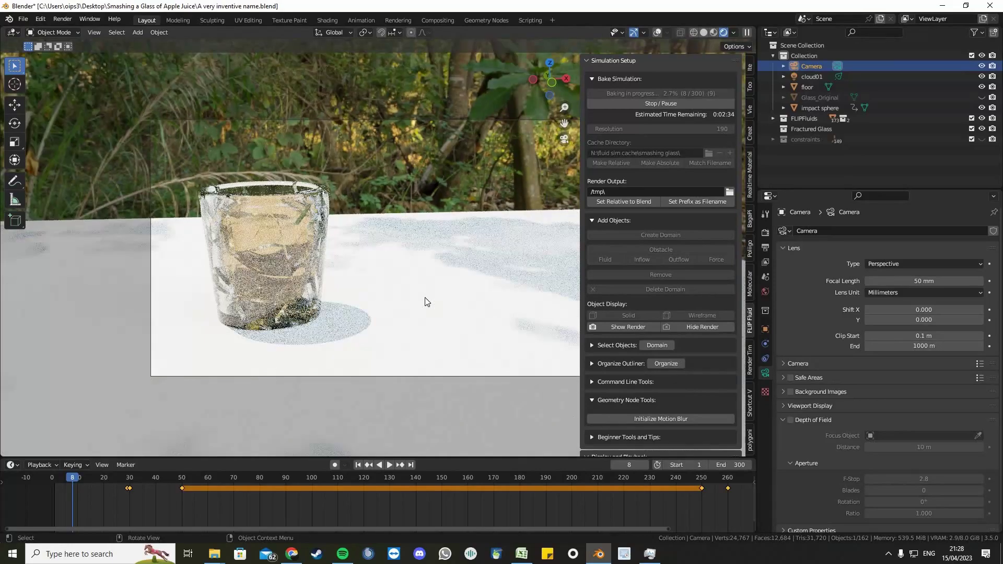
pyautogui.scroll(-1, 432, 306)
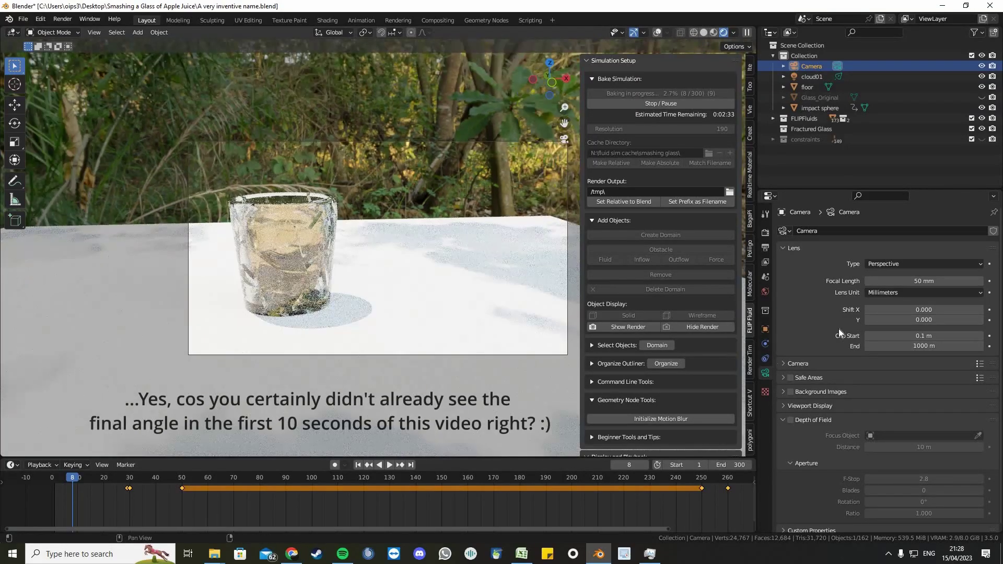
# Set the camera's focal length to 30 mm and walk it closer so the glass fills the frame's left side again
pyautogui.click(921, 281)
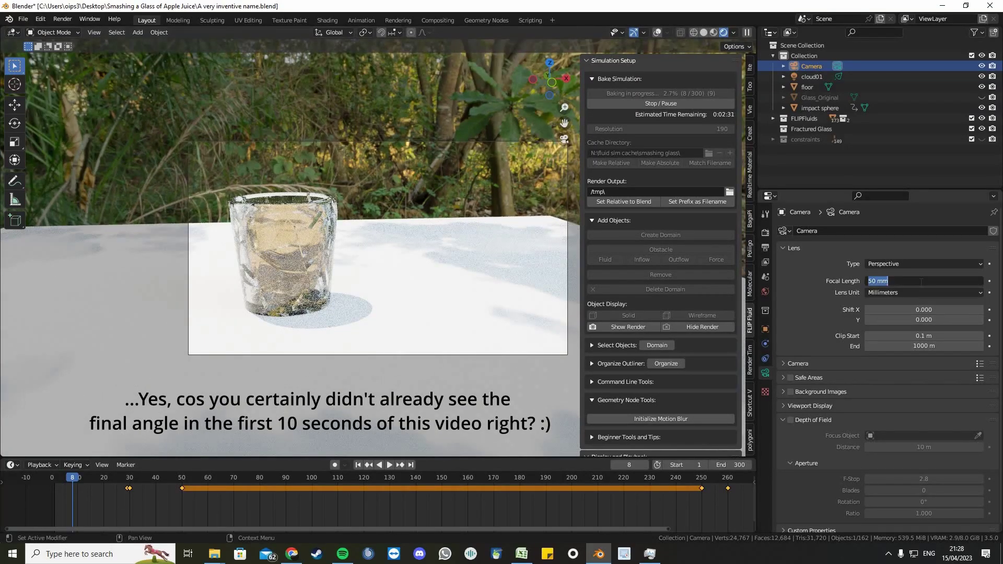
pyautogui.write('30')
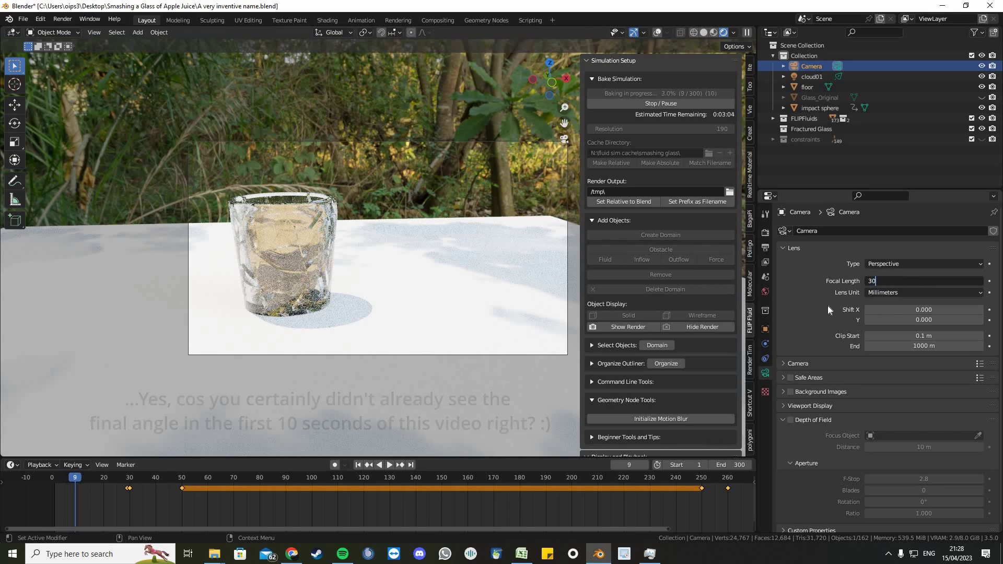
pyautogui.press('Return')
pyautogui.hotkey('shift', '`')
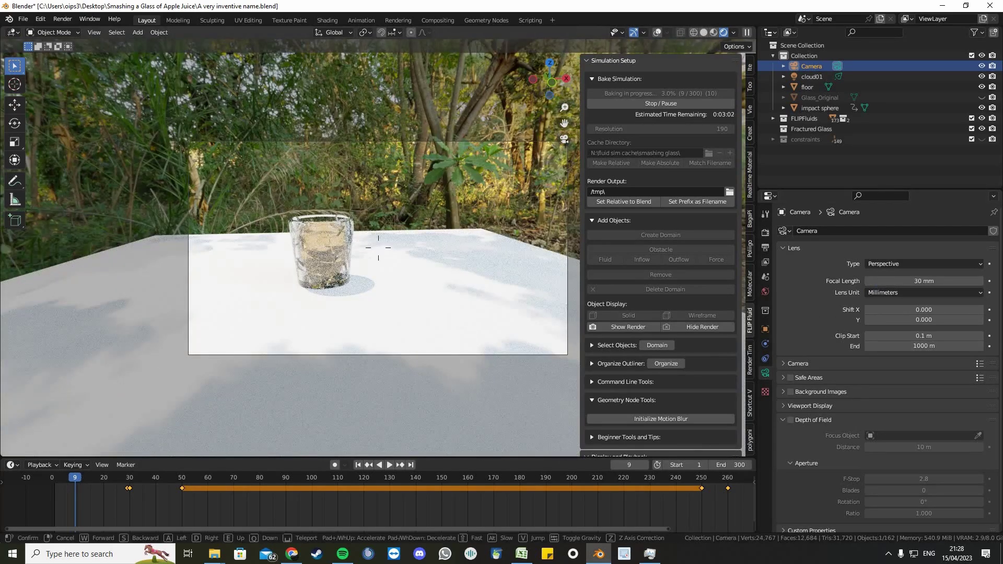
pyautogui.press('w')
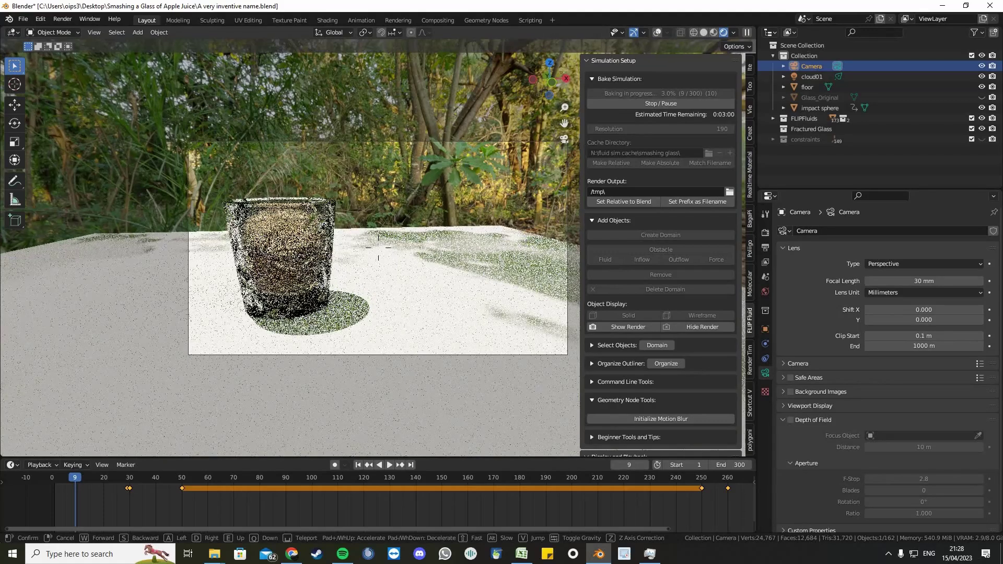
pyautogui.click(420, 336)
pyautogui.scroll(-1, 872, 353)
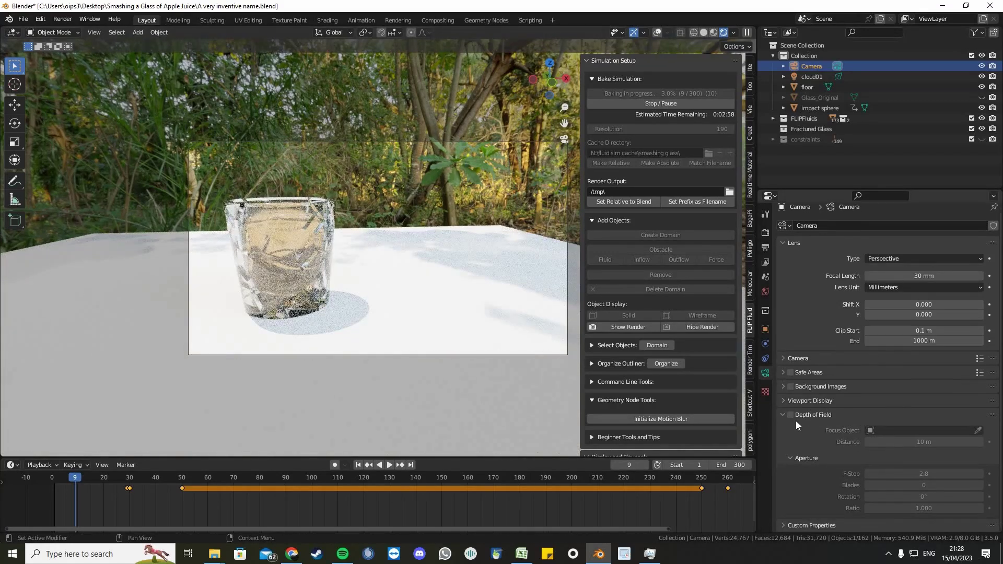
# Enable depth of field on the camera and turn on its limits display
pyautogui.click(785, 412)
pyautogui.click(784, 413)
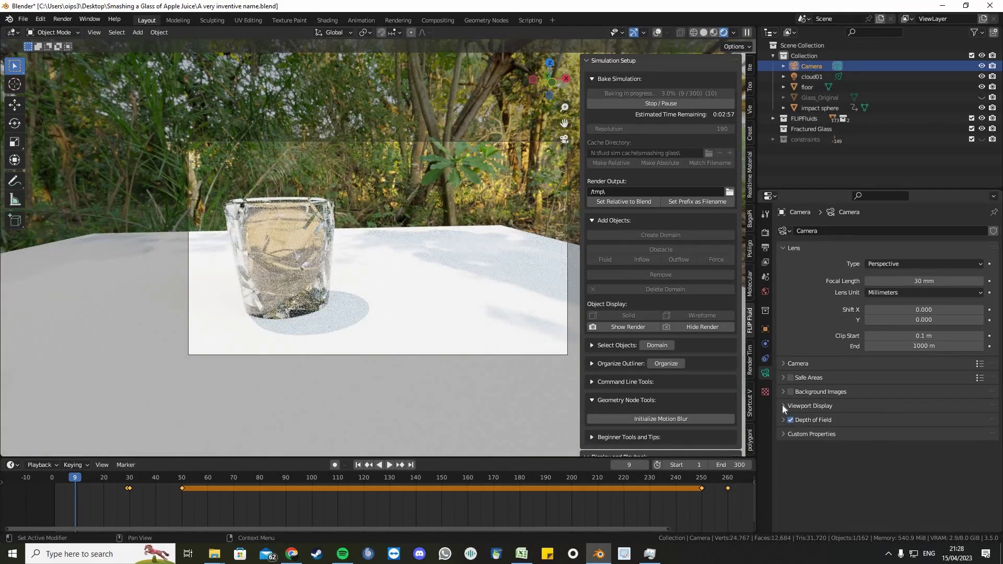
pyautogui.click(783, 406)
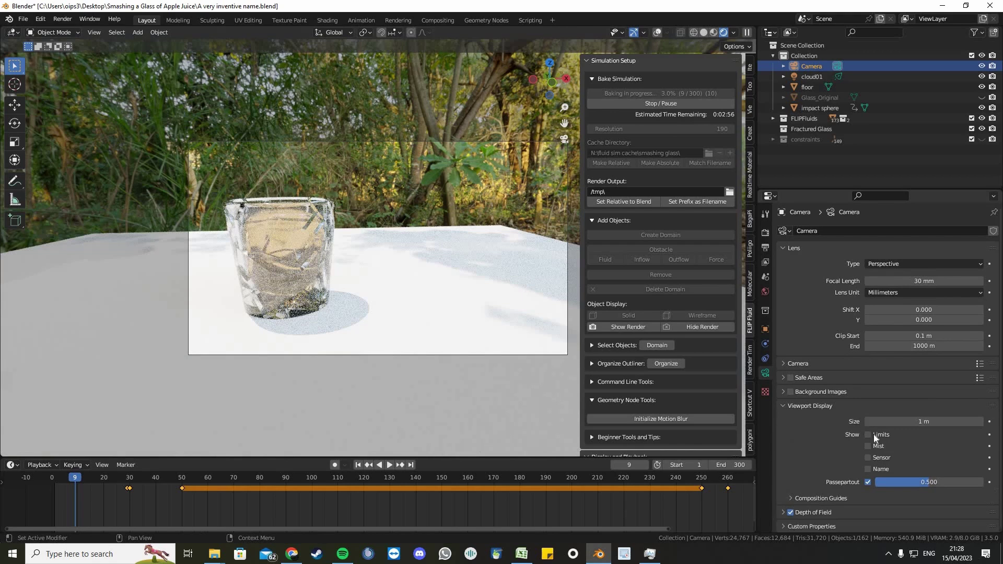
# Display the scene in solid shading with overlays and view the camera's limits line from above the glass
pyautogui.click(704, 34)
pyautogui.moveTo(438, 209); pyautogui.dragTo(416, 223, button='middle')
pyautogui.hotkey('shift', 'alt', 'z')
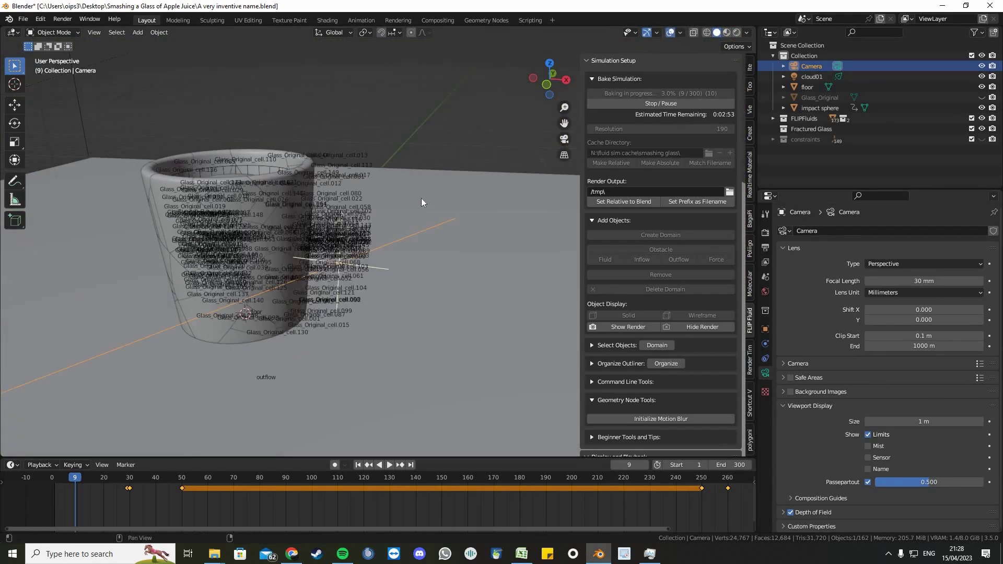
pyautogui.scroll(-4, 421, 198)
pyautogui.moveTo(345, 192); pyautogui.dragTo(428, 245, button='middle')
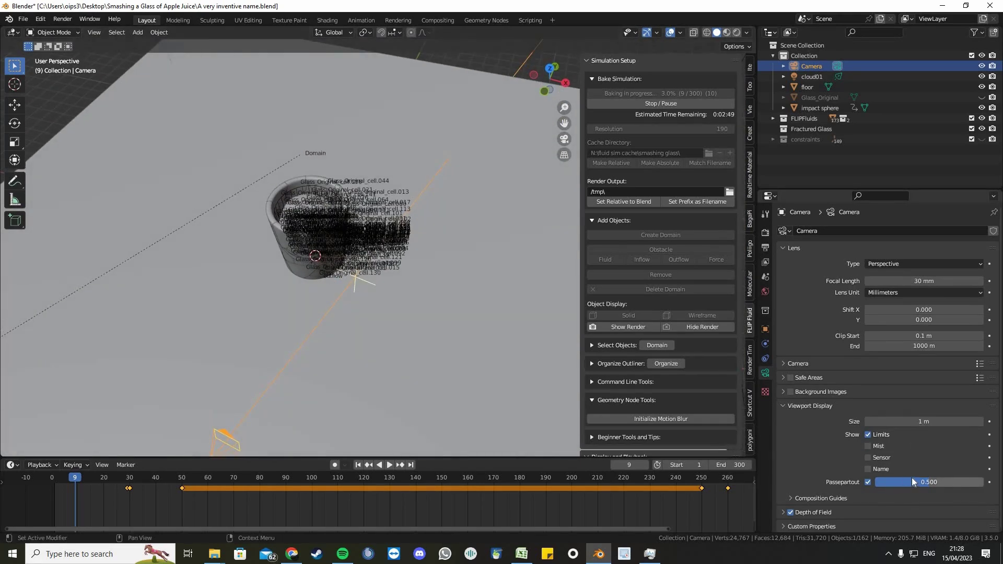
# Set the camera's passepartout to 1.000, its focus distance to 11 m at the glass, and lower the F-stop
pyautogui.click(782, 511)
pyautogui.scroll(-3, 888, 475)
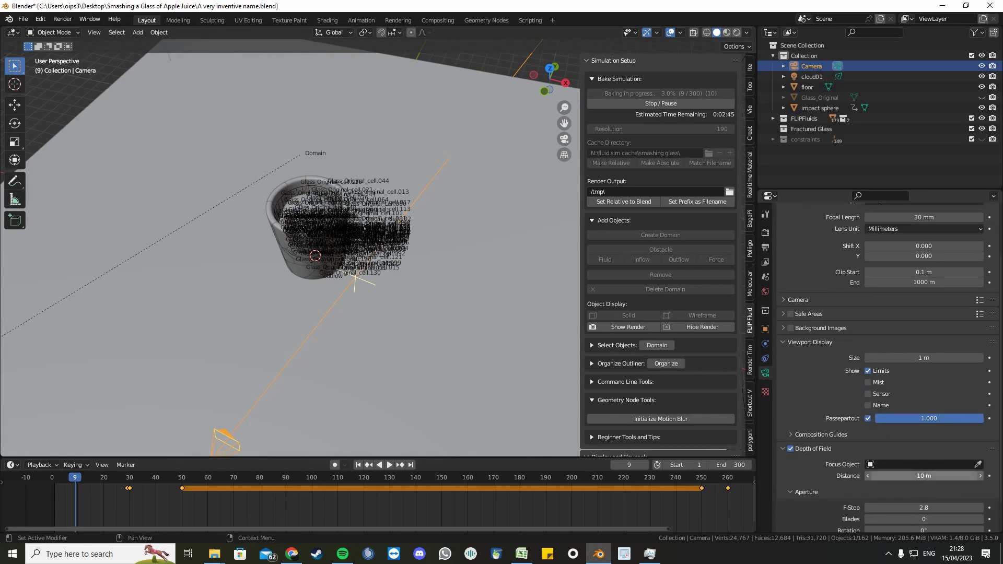
pyautogui.scroll(-2, 924, 476)
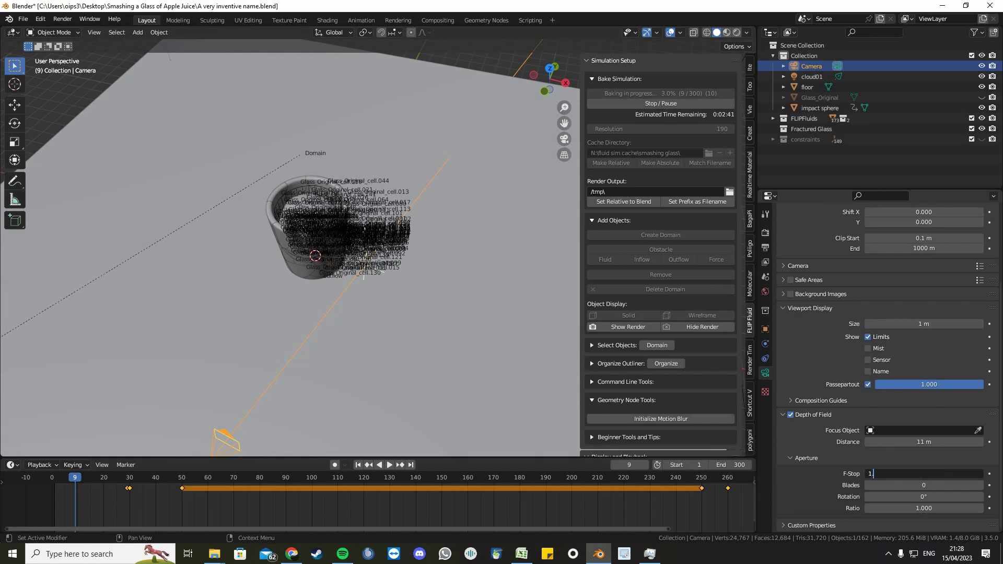
pyautogui.press('Return')
# Collapse the camera's depth of field and viewport display settings and save the file
pyautogui.click(784, 415)
pyautogui.scroll(5, 781, 397)
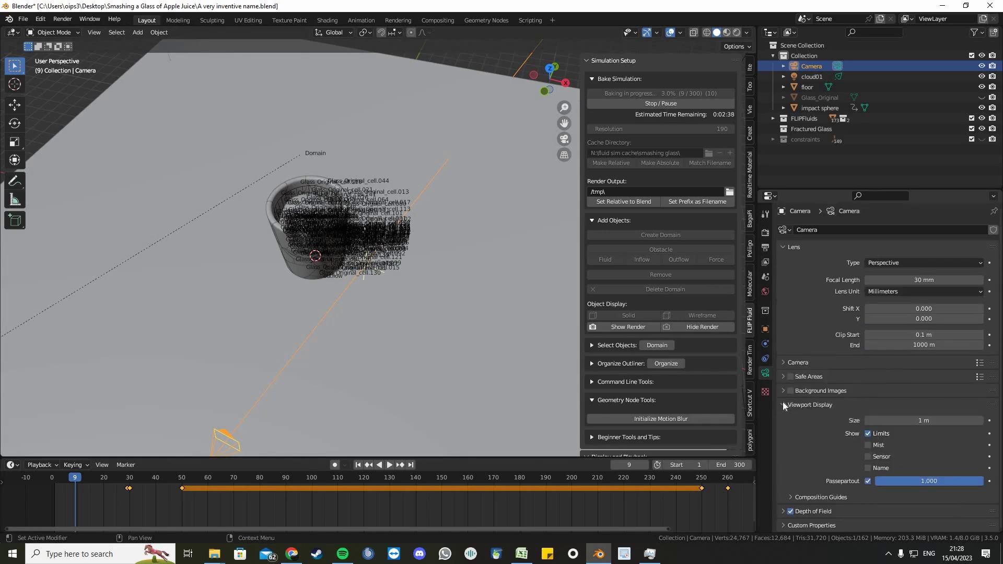
pyautogui.click(782, 402)
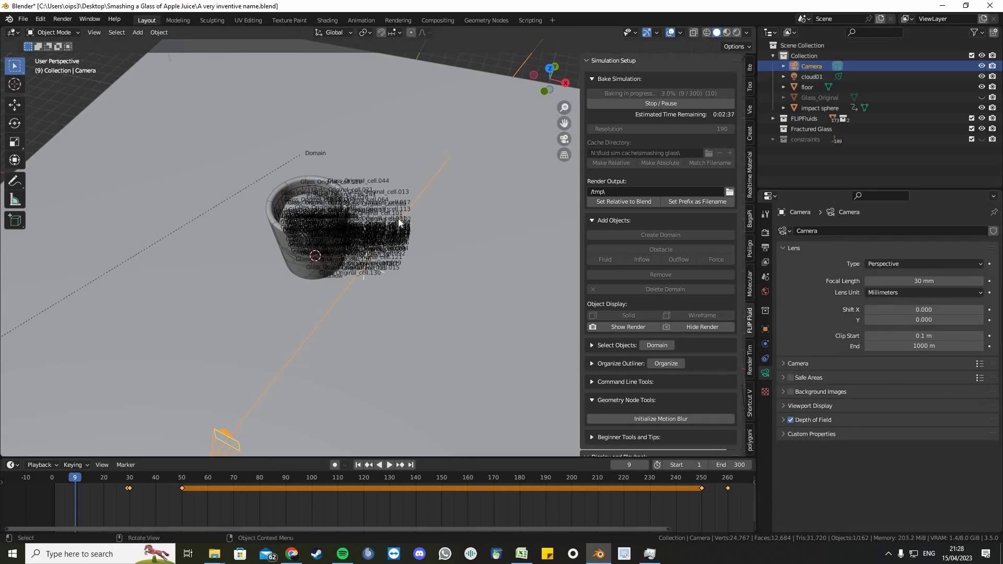
pyautogui.moveTo(402, 186); pyautogui.dragTo(398, 222, button='middle')
pyautogui.hotkey('ctrl', 's')
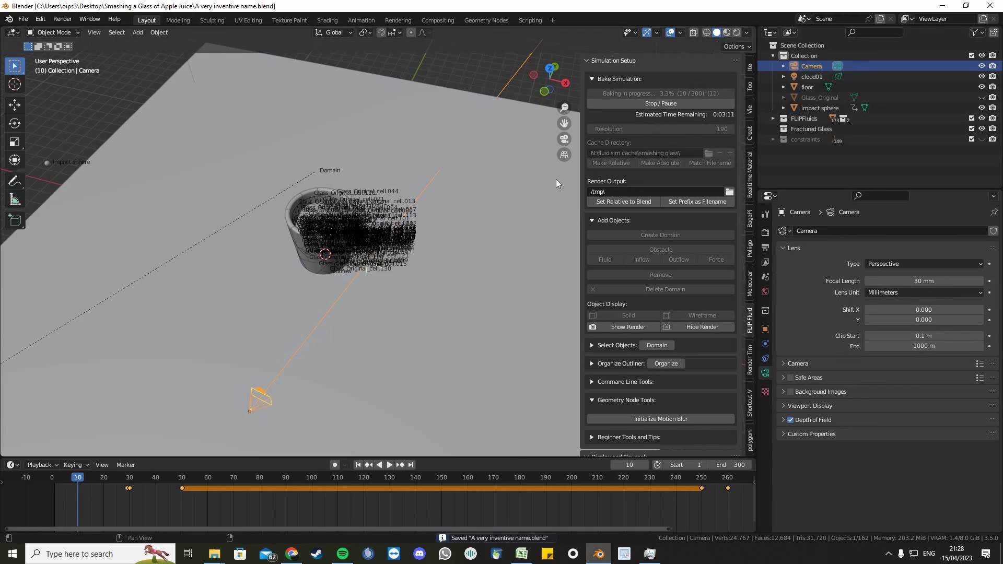
pyautogui.scroll(-1, 466, 237)
pyautogui.scroll(2, 570, 320)
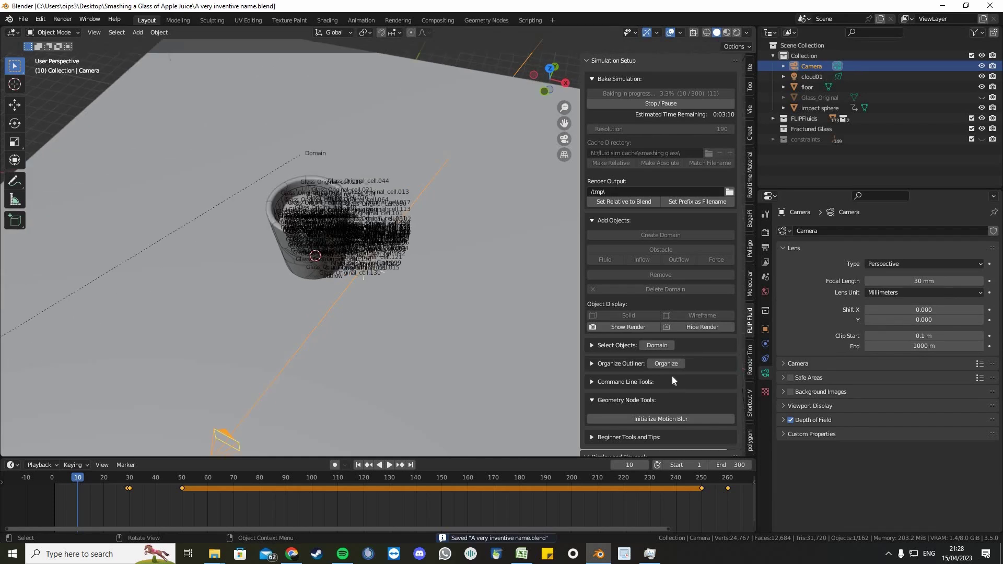
pyautogui.scroll(-4, 671, 375)
pyautogui.scroll(4, 672, 376)
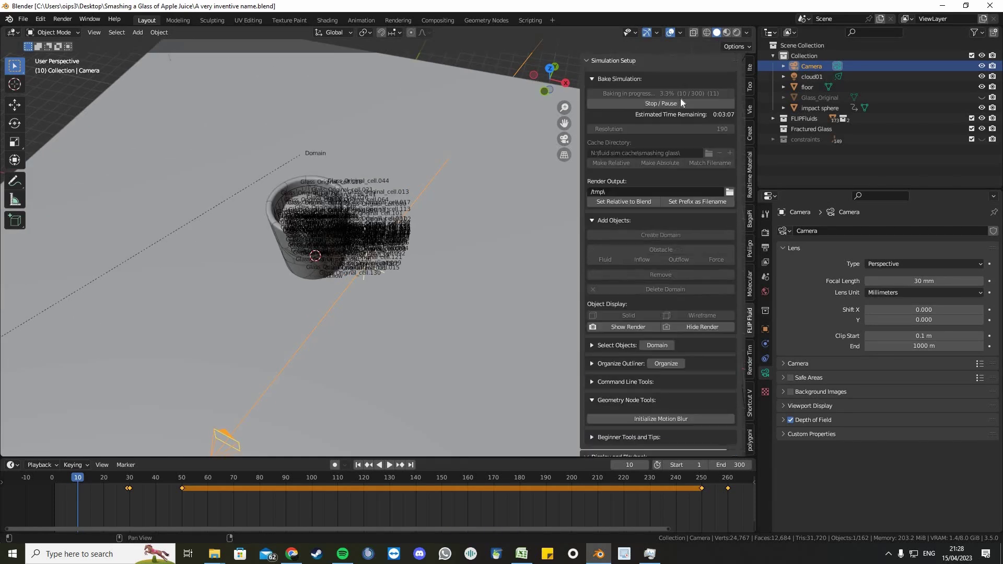
# Show the scene in rendered shading and rename the floor's material to Table
pyautogui.click(736, 32)
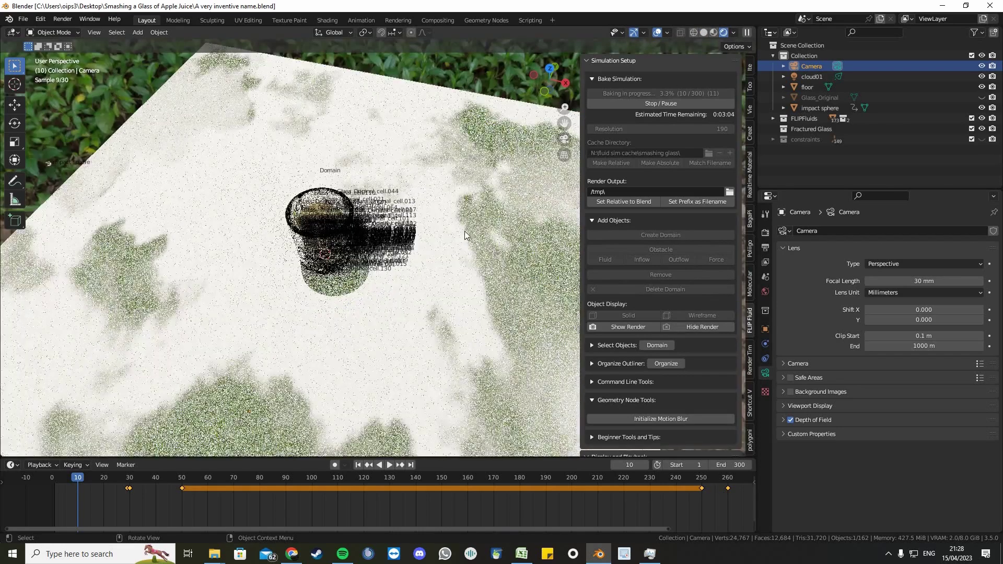
pyautogui.click(466, 246)
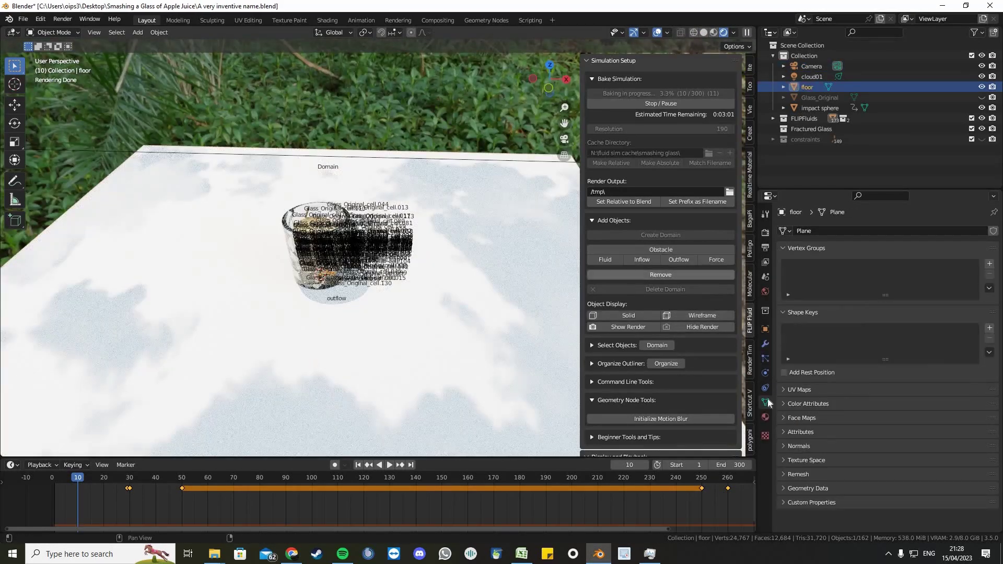
pyautogui.click(765, 416)
pyautogui.click(846, 275)
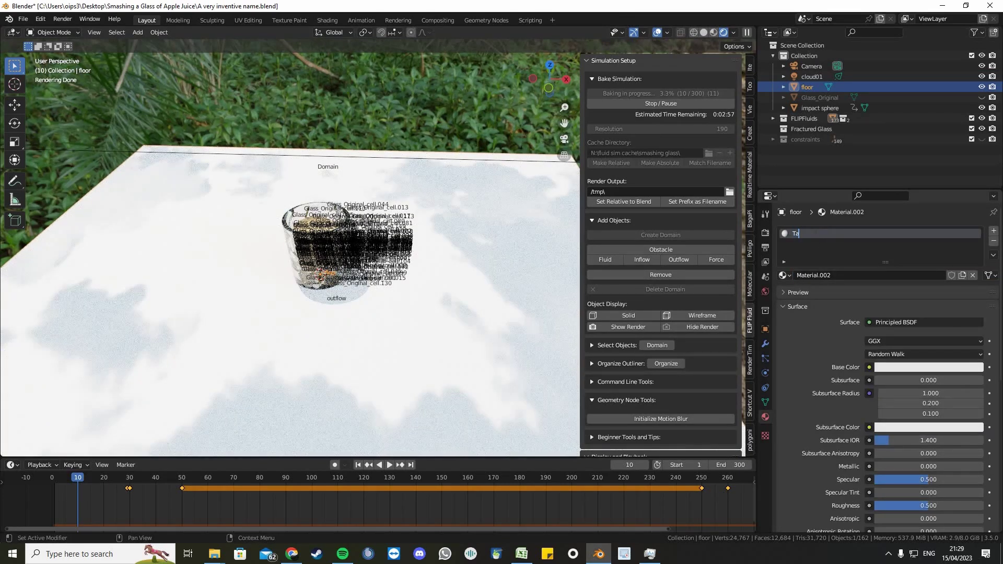
pyautogui.press('Return')
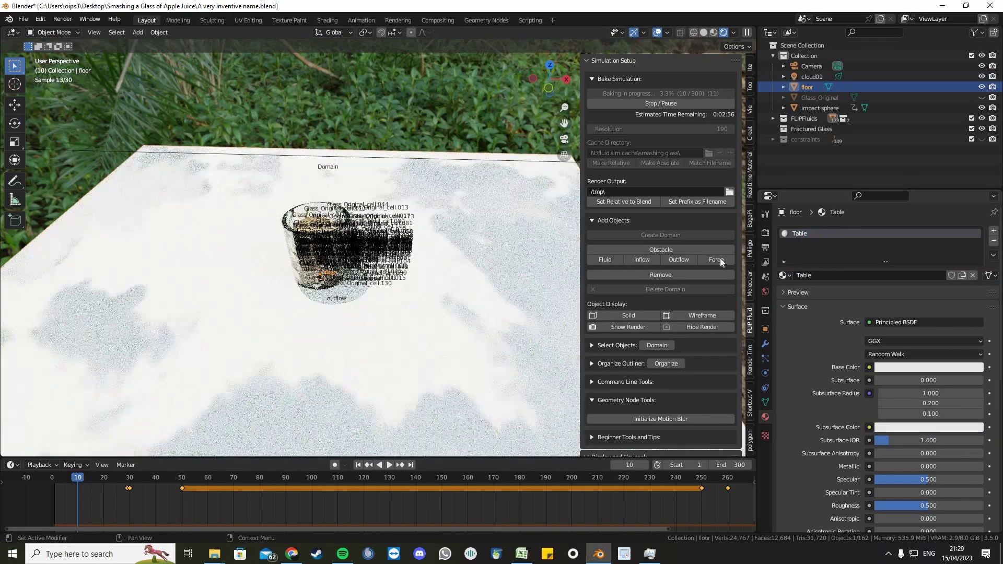
pyautogui.moveTo(422, 251)
pyautogui.mouseDown(button='middle')
pyautogui.moveTo(399, 273)
pyautogui.moveTo(459, 260)
pyautogui.moveTo(421, 248)
pyautogui.mouseUp(button='middle')
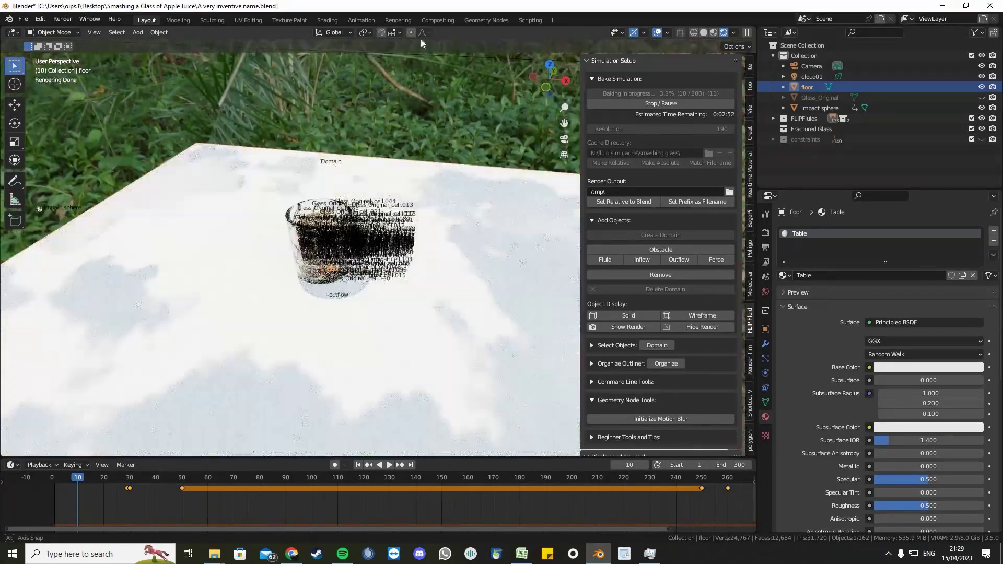
# In the Shading workspace, apply a Principled Texture Setup to the Table material using all the brown_planks_03 4k texture maps
pyautogui.click(327, 19)
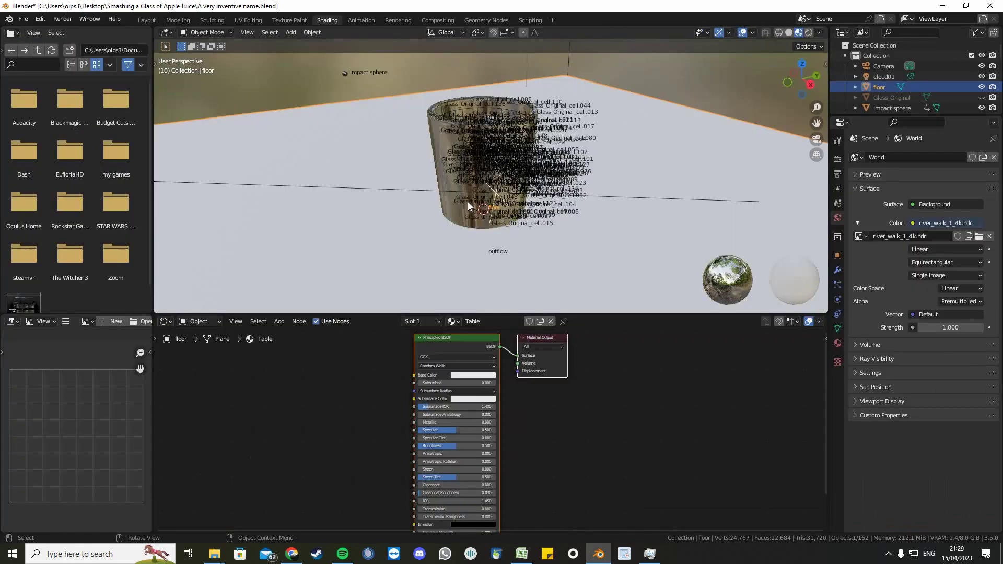
pyautogui.click(444, 341)
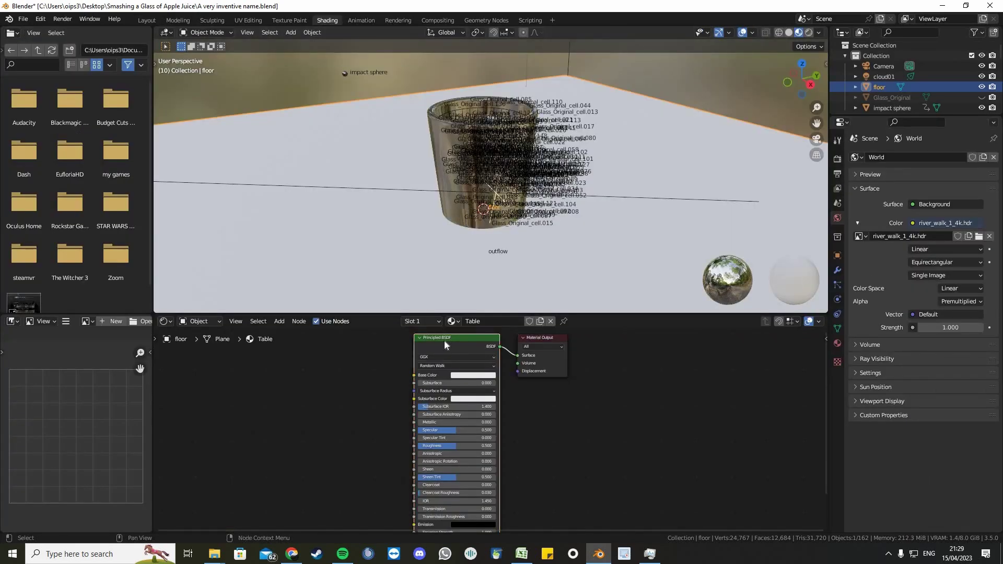
pyautogui.hotkey('ctrl', 'shift', 't')
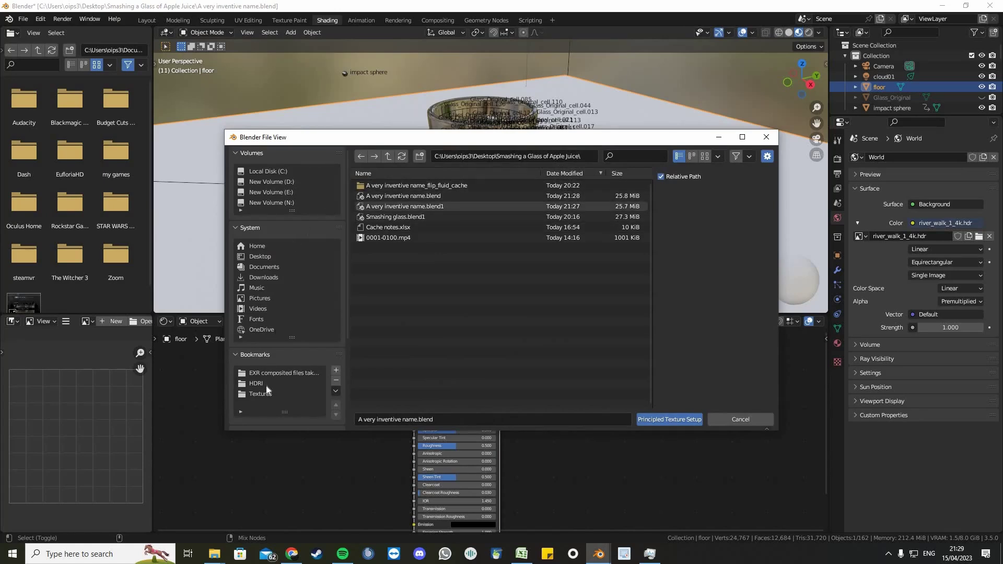
pyautogui.click(277, 394)
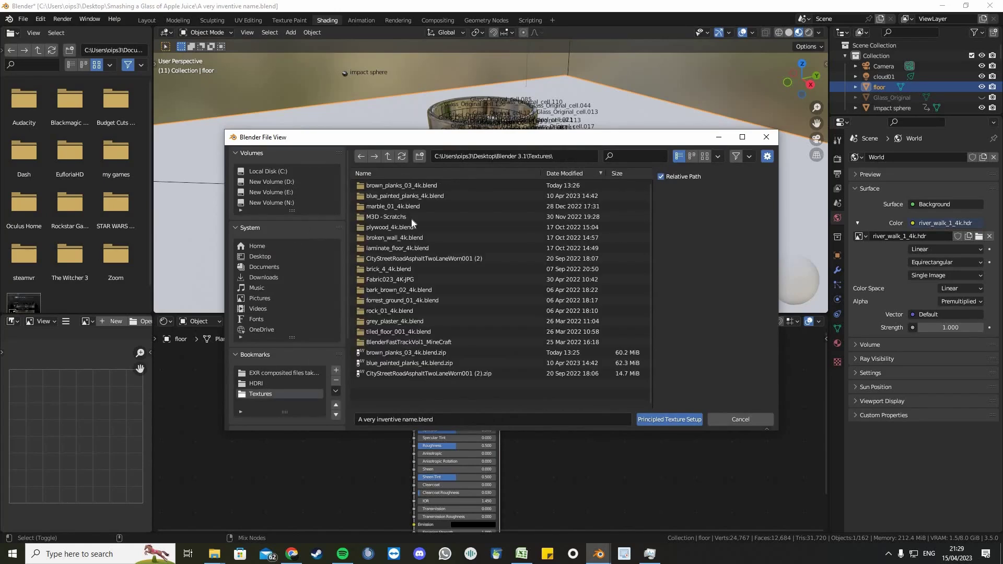
pyautogui.doubleClick(411, 188)
pyautogui.doubleClick(403, 186)
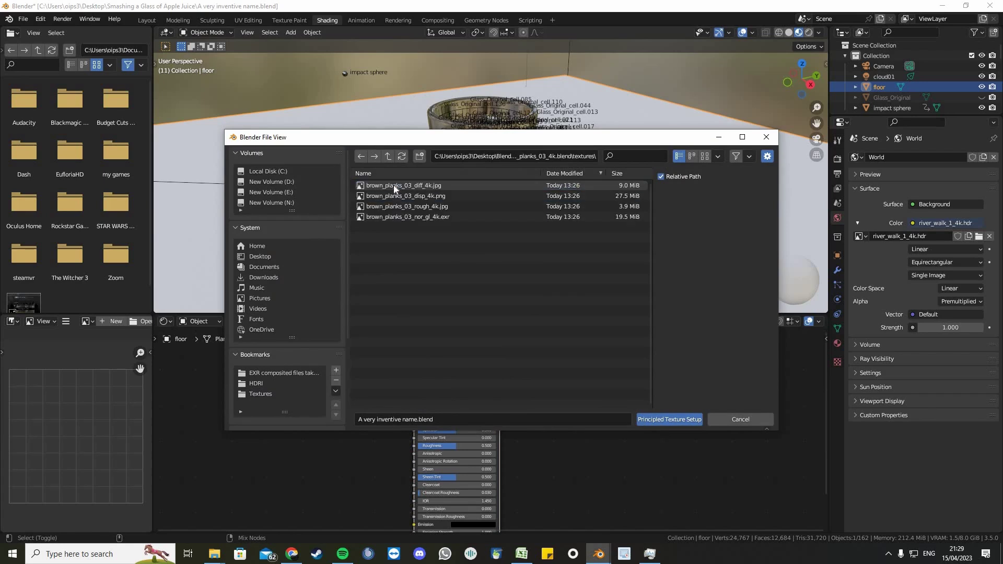
pyautogui.press('a')
pyautogui.click(653, 419)
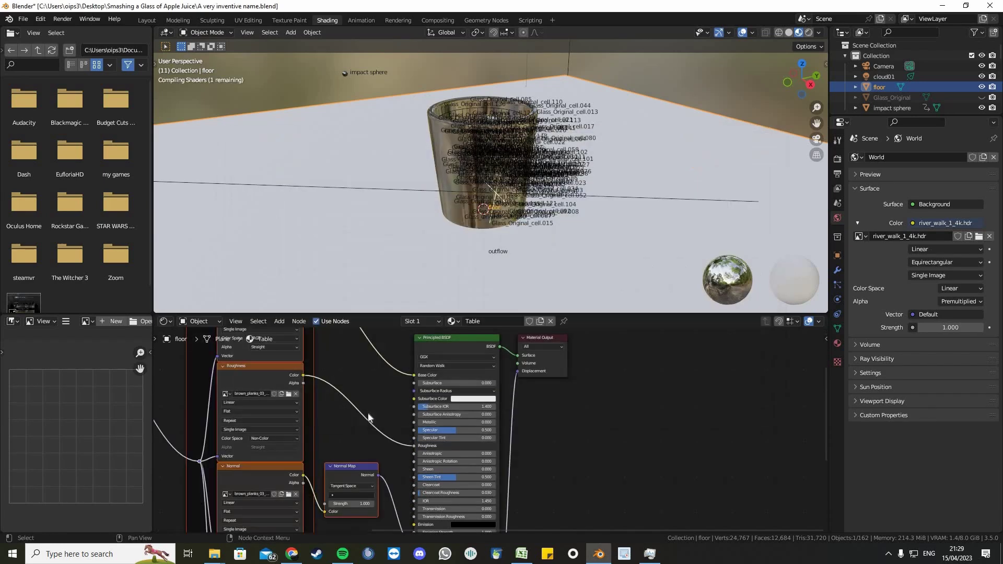
# Set the Z rotation of the plank texture's Mapping node to 90°
pyautogui.scroll(-2, 512, 438)
pyautogui.moveTo(510, 470); pyautogui.dragTo(494, 380, button='middle')
pyautogui.scroll(1, 397, 431)
pyautogui.moveTo(158, 332); pyautogui.dragTo(298, 367, button='middle')
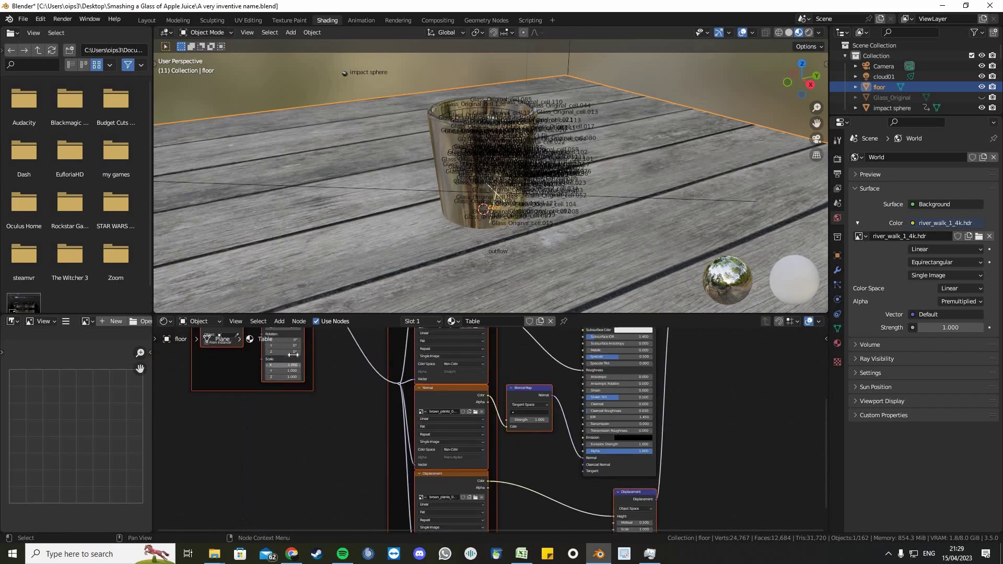
pyautogui.write('90')
pyautogui.press('Return')
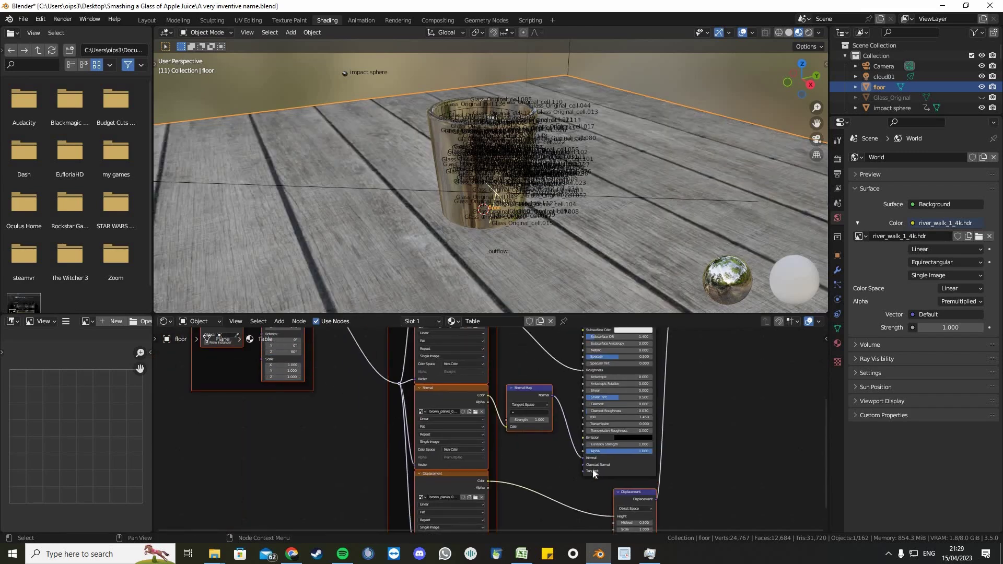
pyautogui.moveTo(513, 428); pyautogui.dragTo(384, 353, button='middle')
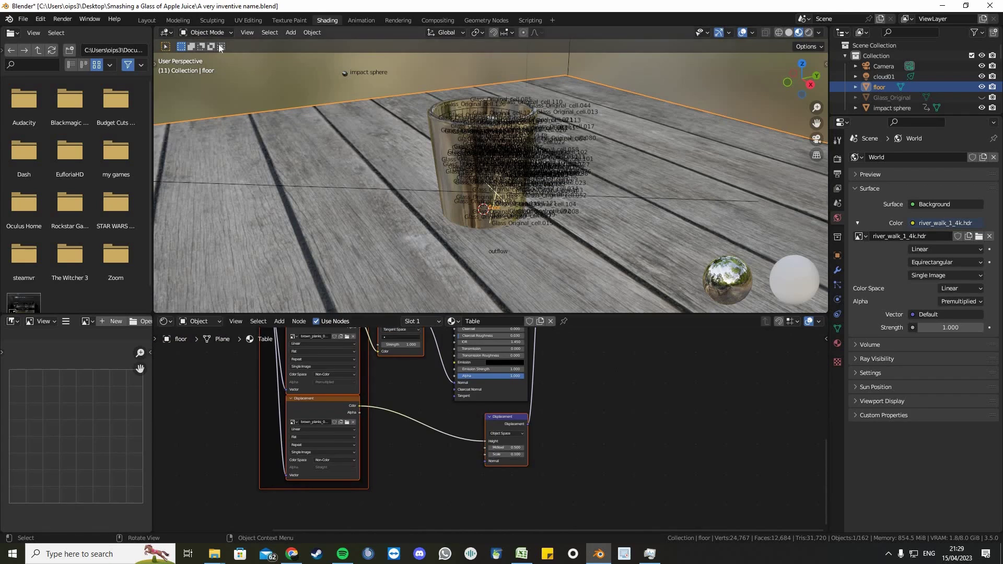
# Return to the Layout workspace, check the planks through the camera in the rendered view, and save the file
pyautogui.click(147, 20)
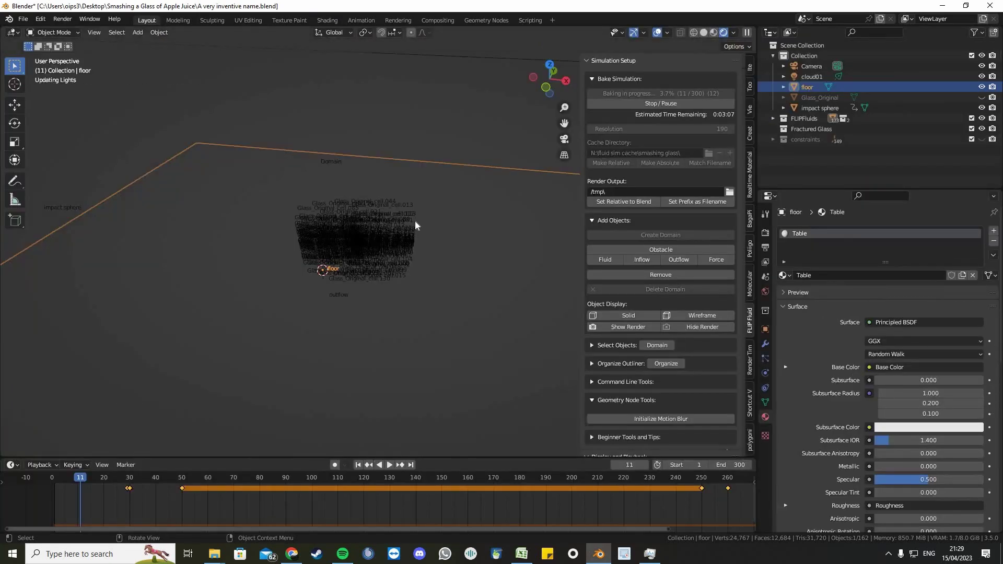
pyautogui.press('KP_0')
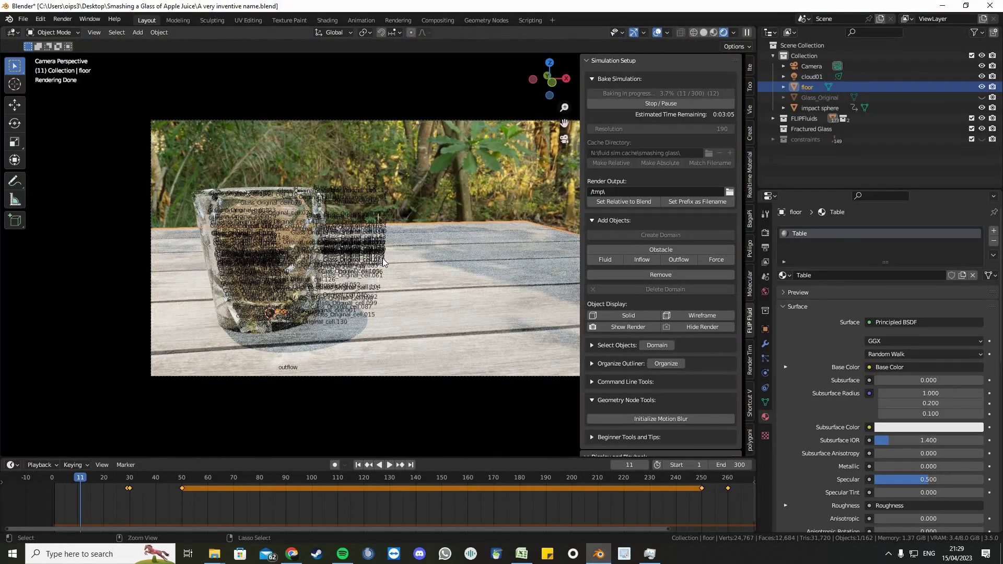
pyautogui.hotkey('ctrl', 's')
# Leave the camera view, hide the viewport overlays, switch to solid shading around the glass, and save the file
pyautogui.press('KP_0')
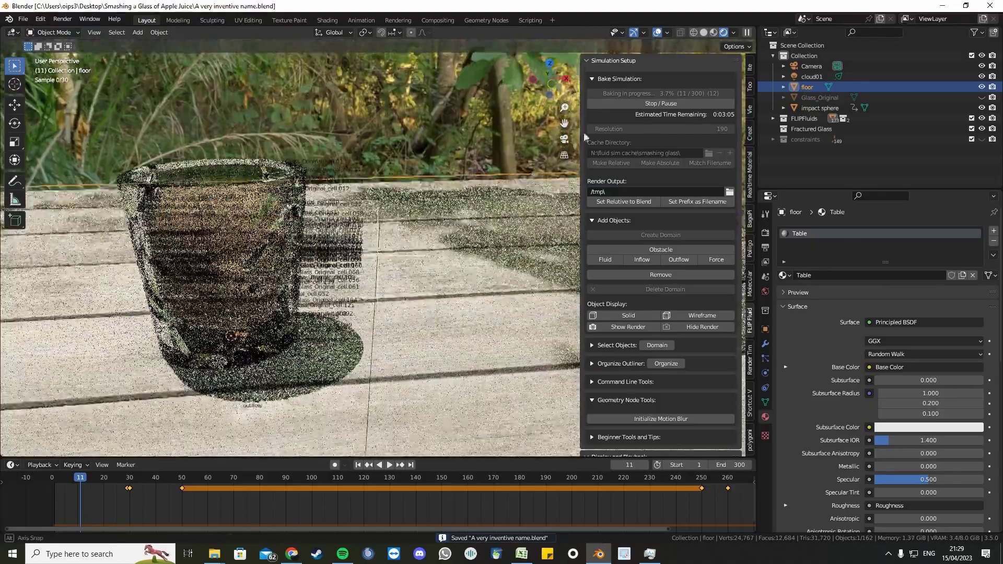
pyautogui.click(657, 33)
pyautogui.moveTo(356, 250); pyautogui.dragTo(635, 342, button='middle')
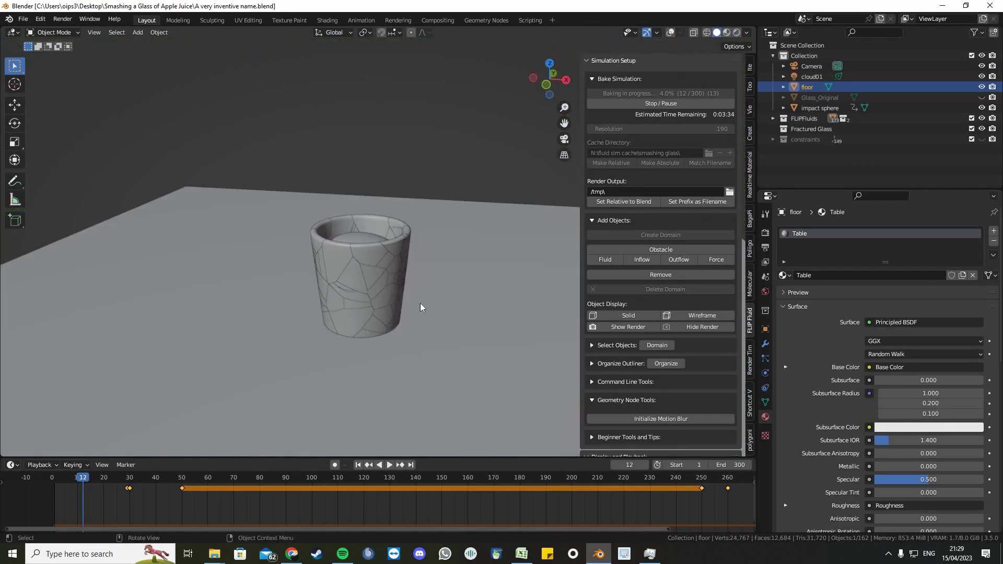
pyautogui.moveTo(419, 303); pyautogui.dragTo(574, 361, button='middle')
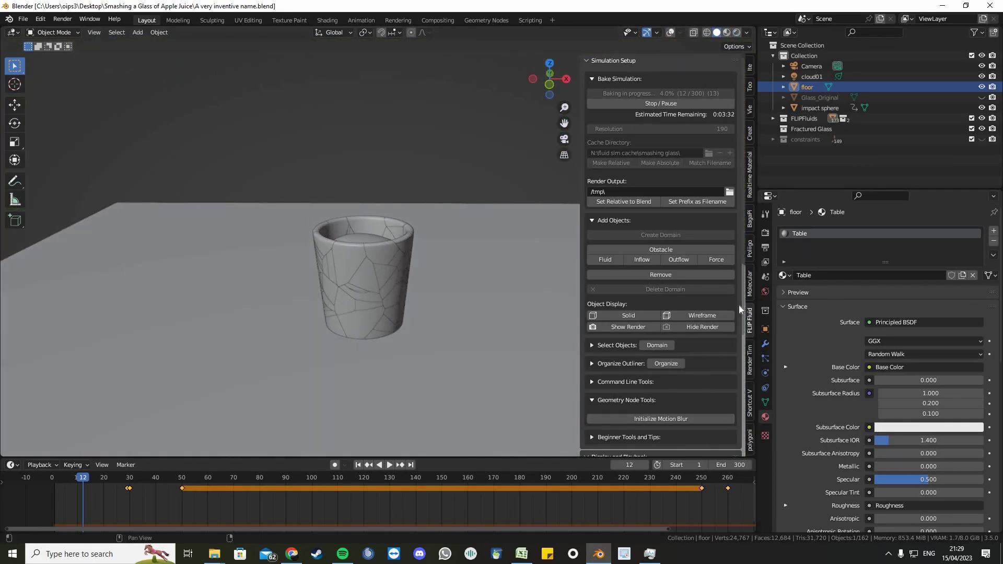
pyautogui.moveTo(515, 322); pyautogui.dragTo(537, 339, button='middle')
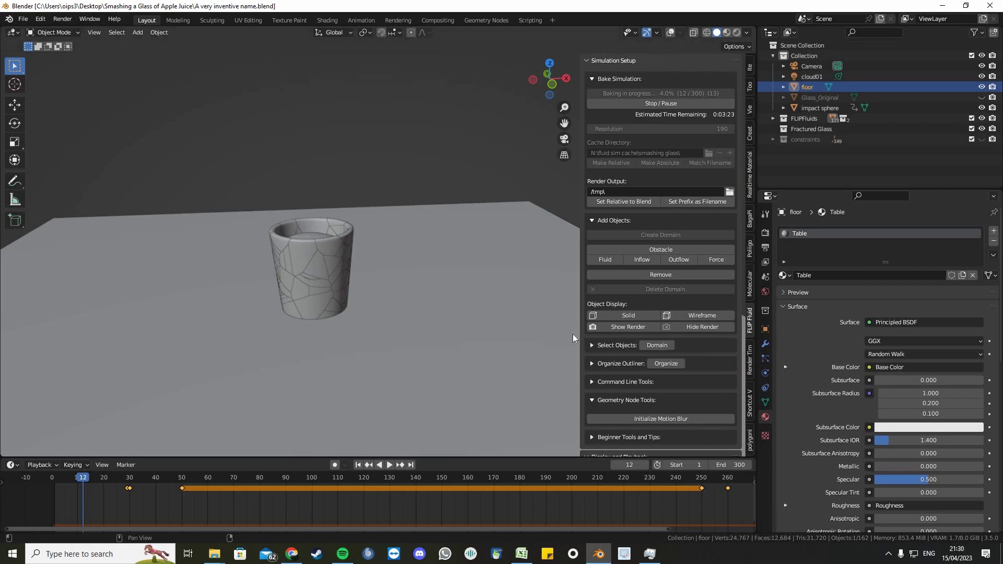
pyautogui.moveTo(504, 319); pyautogui.dragTo(508, 317, button='middle')
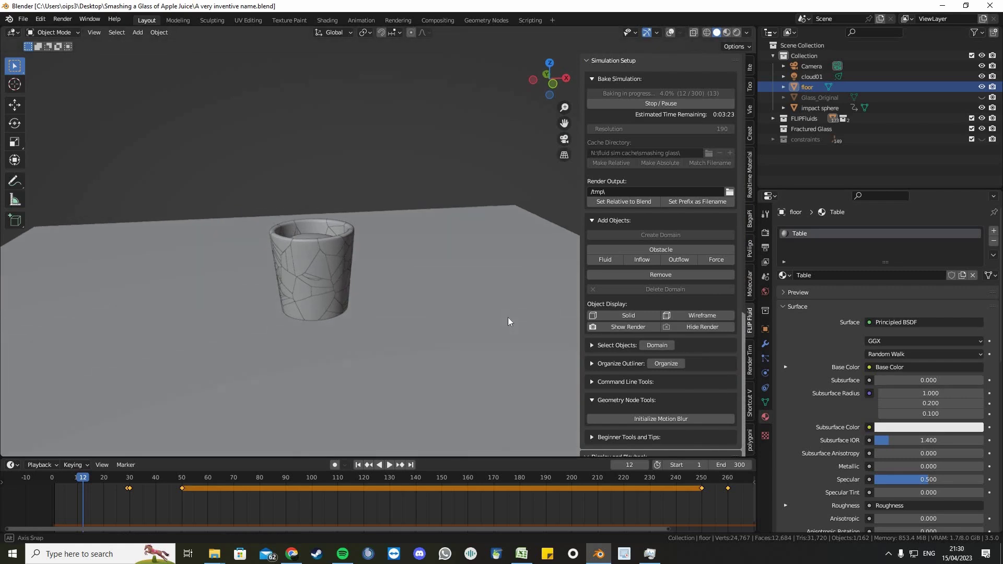
pyautogui.hotkey('ctrl', 's')
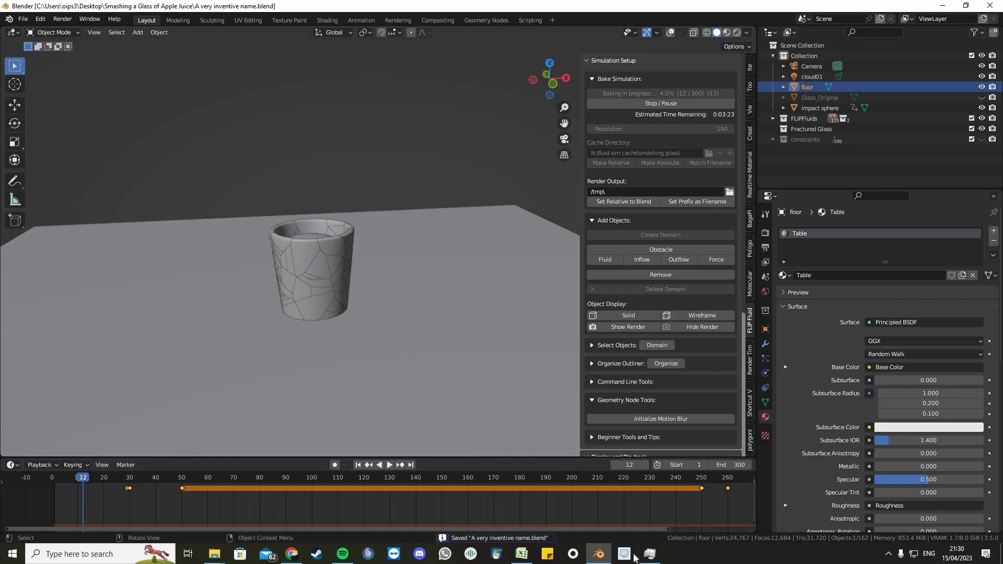
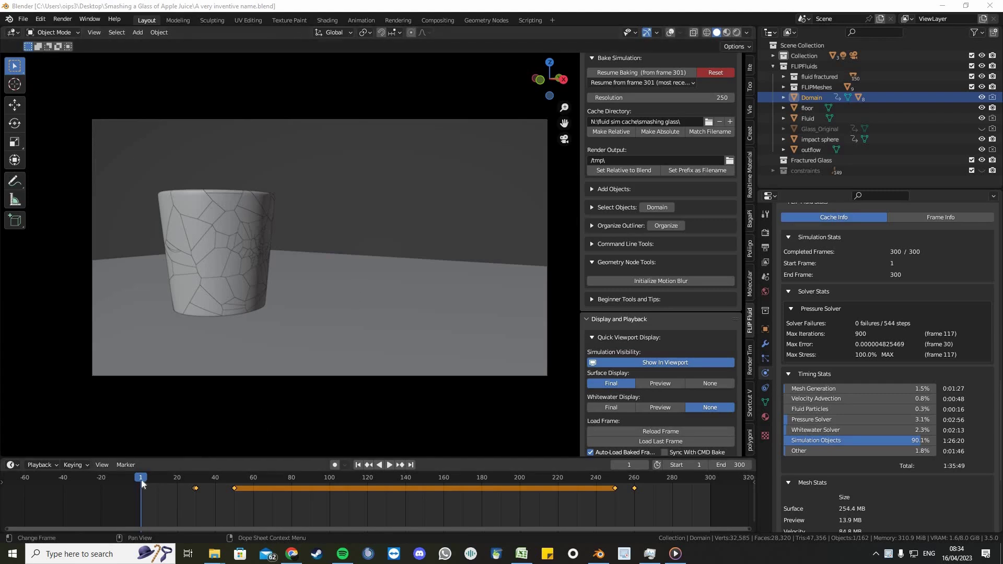
# Play the baked smash simulation in solid and rendered shading, and inspect the breaking glass at frame 37
pyautogui.press('space')
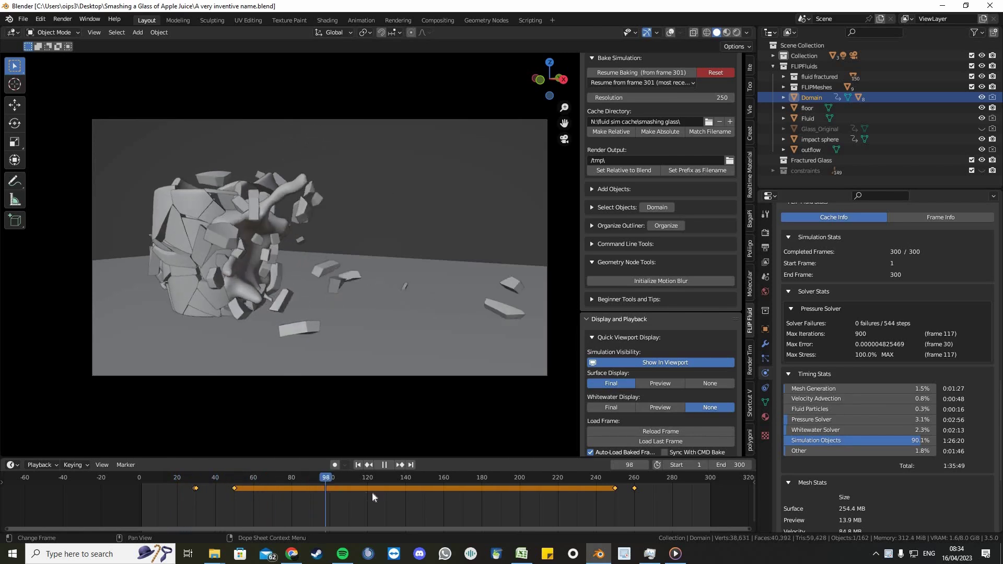
pyautogui.press('space')
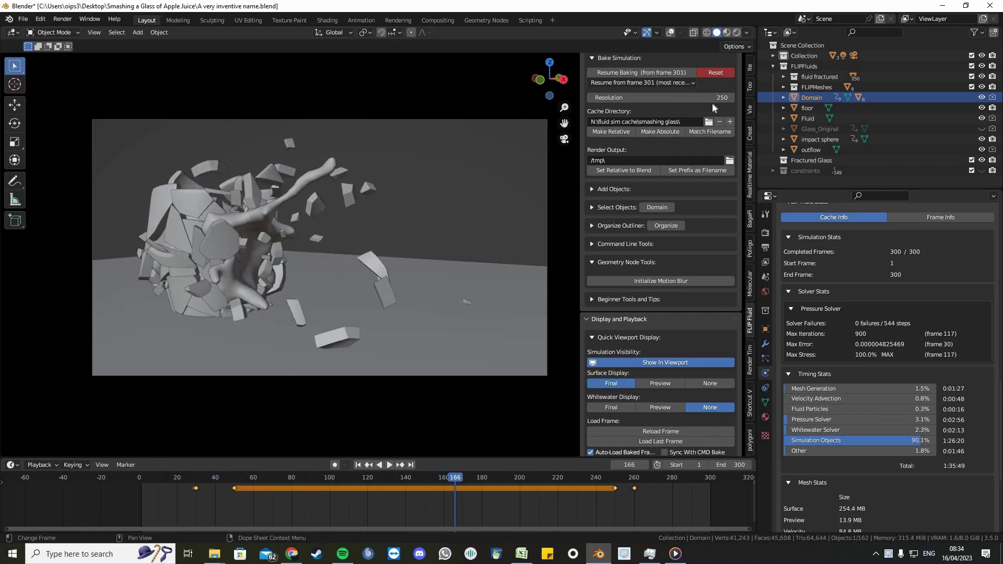
pyautogui.click(737, 33)
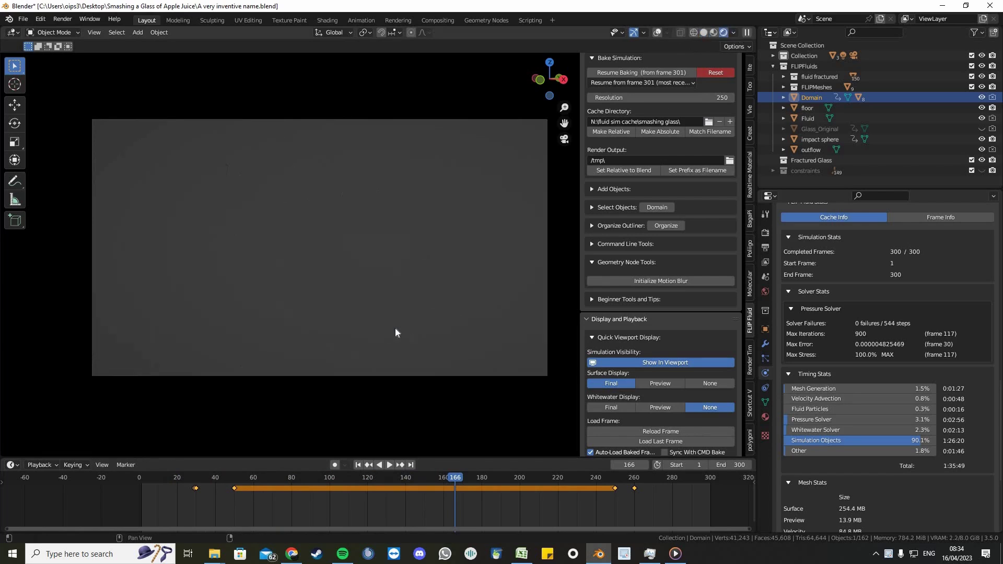
pyautogui.press('space')
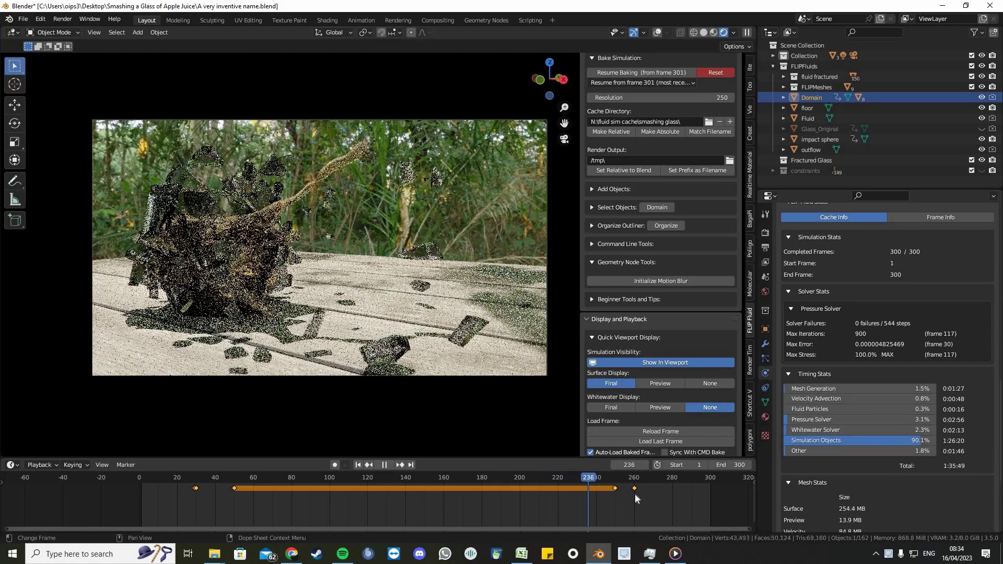
pyautogui.moveTo(681, 504); pyautogui.dragTo(211, 472)
pyautogui.press('space')
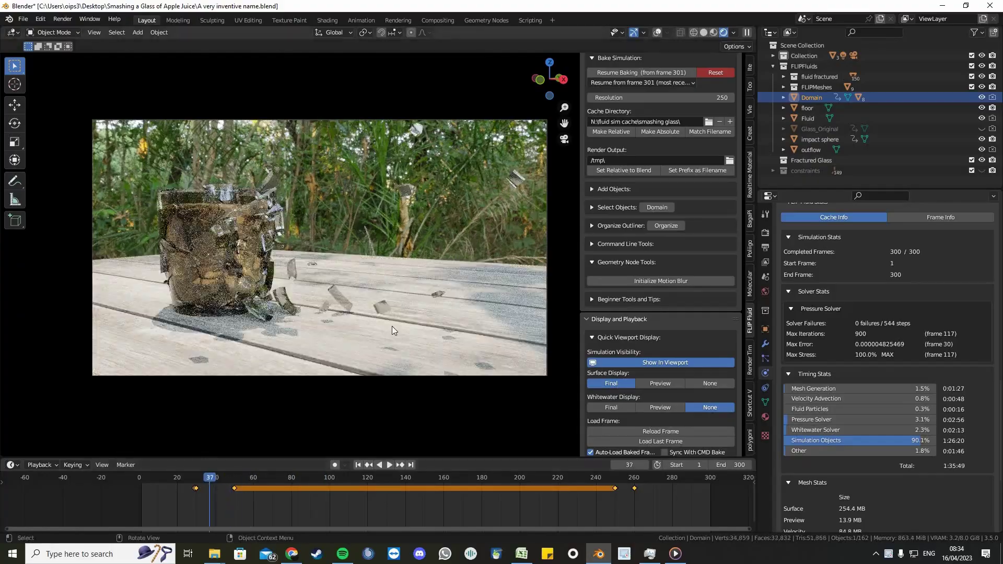
pyautogui.moveTo(392, 326); pyautogui.dragTo(334, 349, button='middle')
pyautogui.press('KP_0')
# Collapse the FLIPFluids collection, expand the main collection, and set the camera's focal length to 100 mm
pyautogui.click(765, 233)
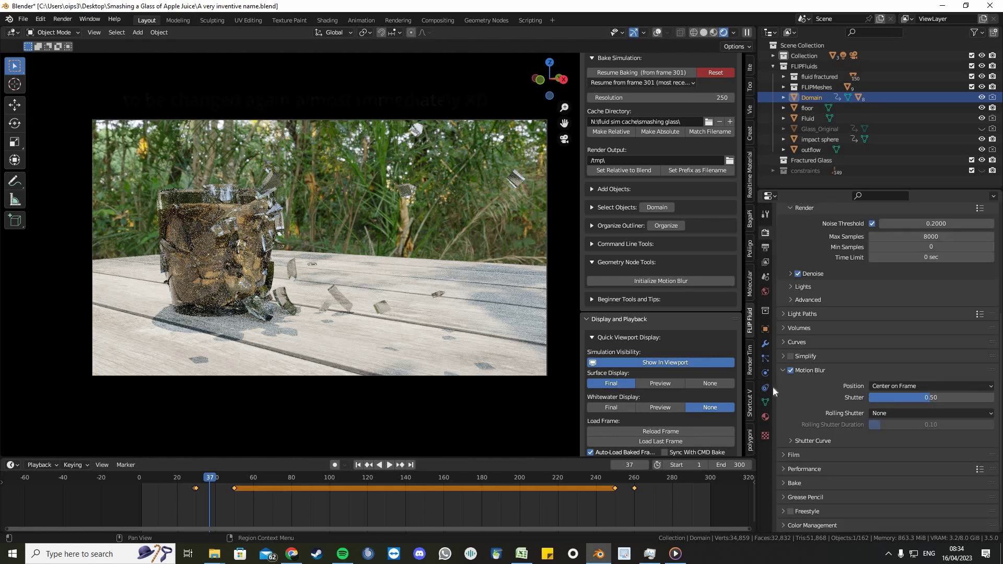
pyautogui.click(772, 66)
pyautogui.click(773, 55)
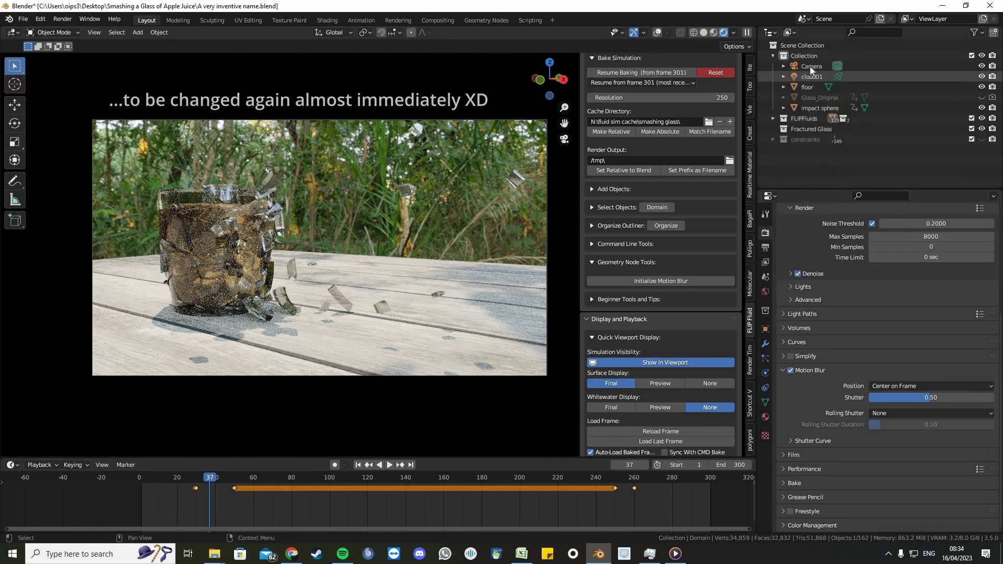
pyautogui.click(837, 66)
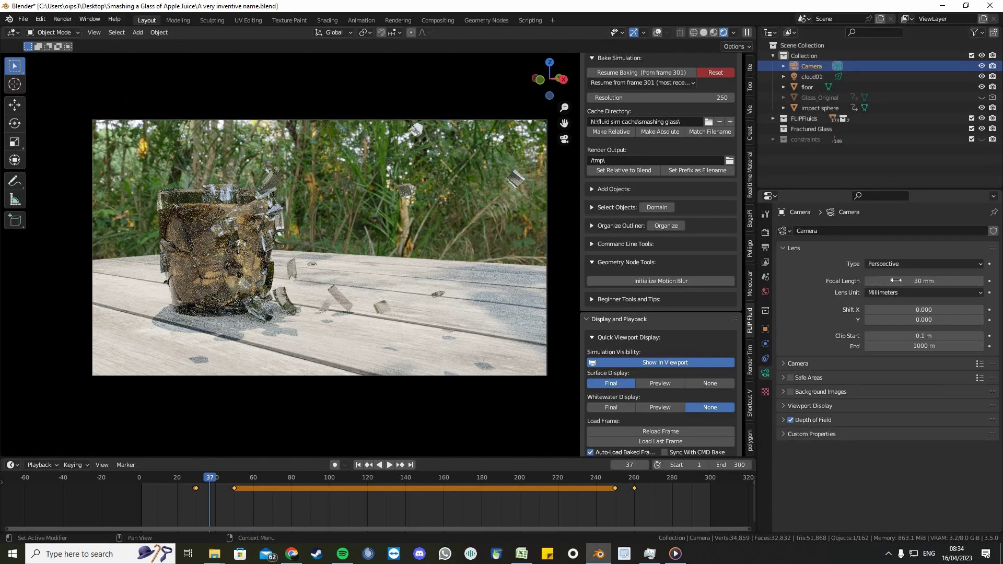
pyautogui.moveTo(923, 281); pyautogui.dragTo(950, 281)
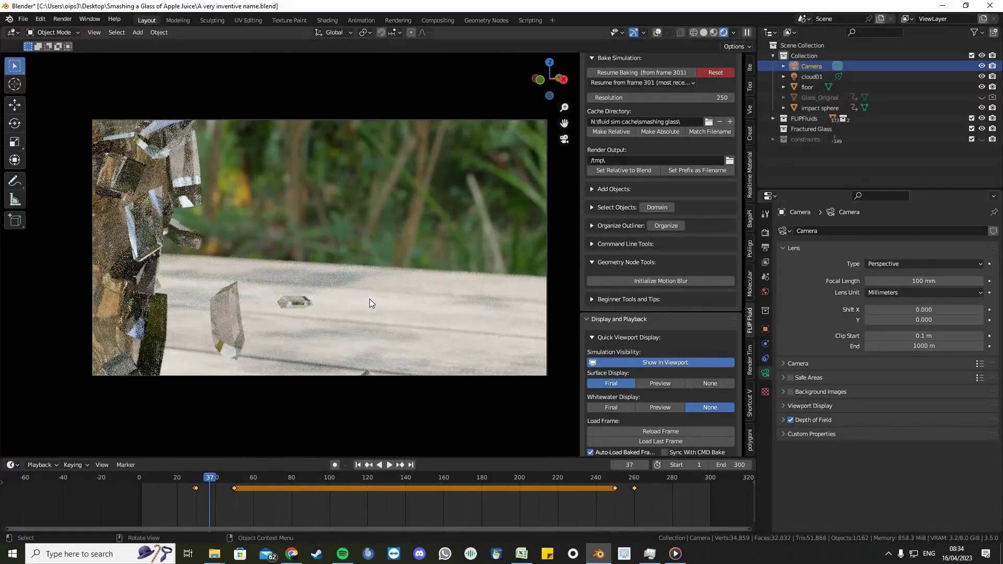
# Walk the camera back until the whole breaking glass is in frame, and set its depth-of-field focus distance to 26 m
pyautogui.hotkey('shift', '`')
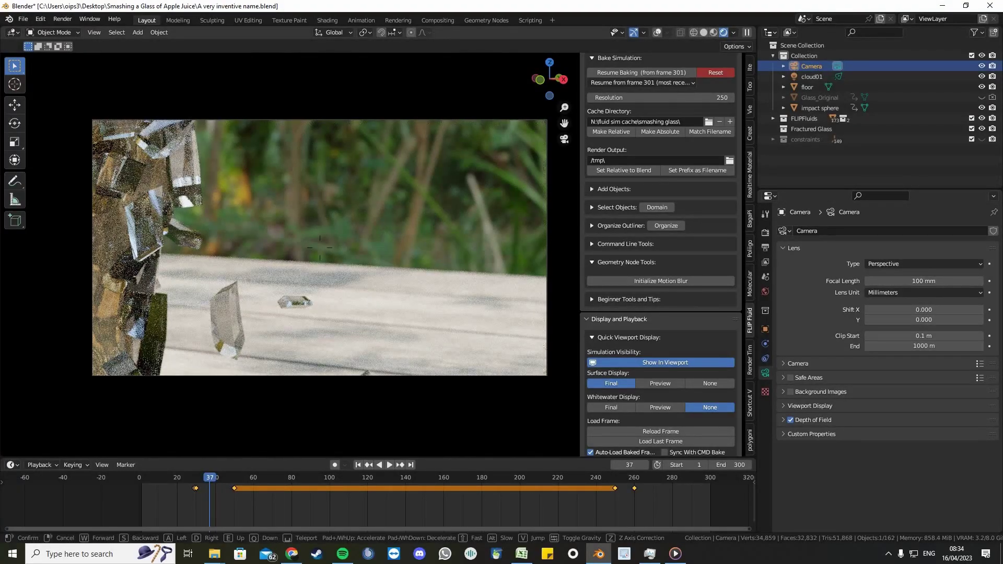
pyautogui.press('s')
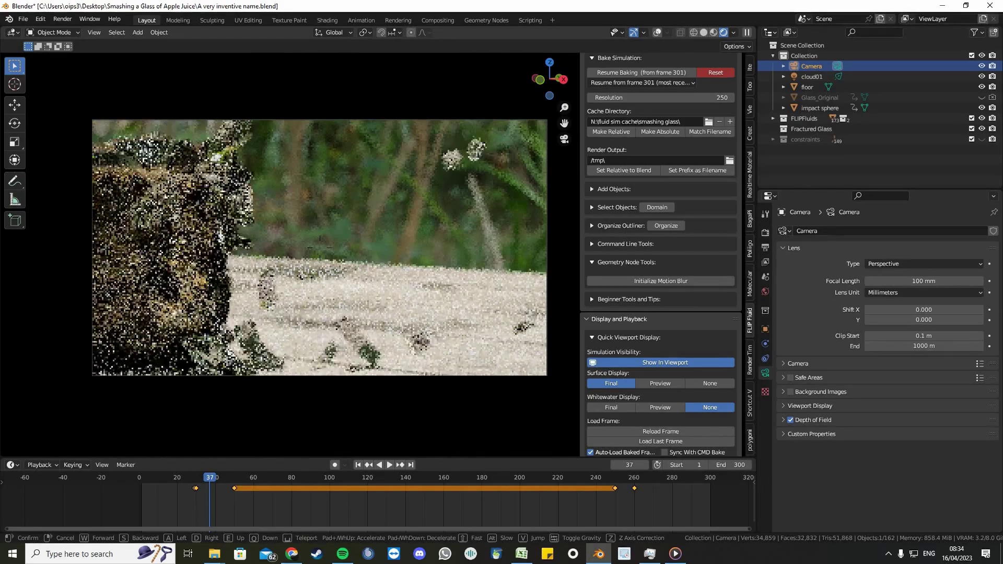
pyautogui.press('s')
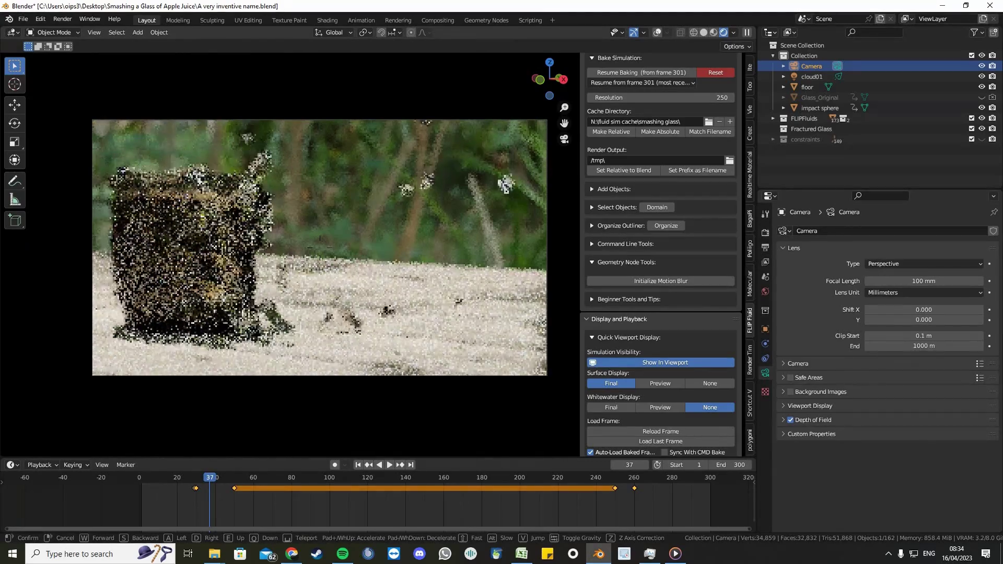
pyautogui.click(373, 301)
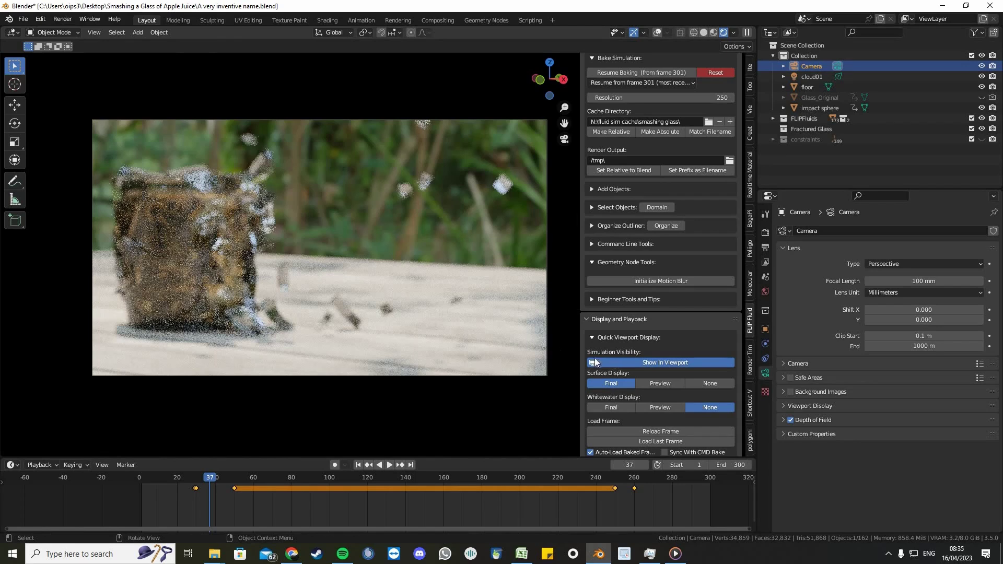
pyautogui.click(781, 421)
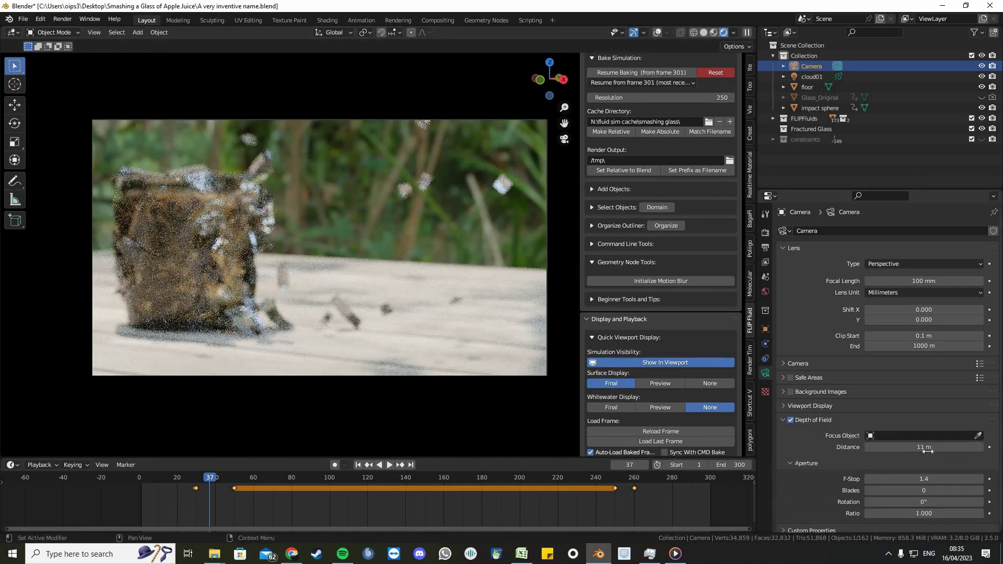
pyautogui.moveTo(923, 448)
pyautogui.mouseDown()
pyautogui.moveTo(900, 447)
pyautogui.moveTo(1002, 448)
pyautogui.mouseUp()
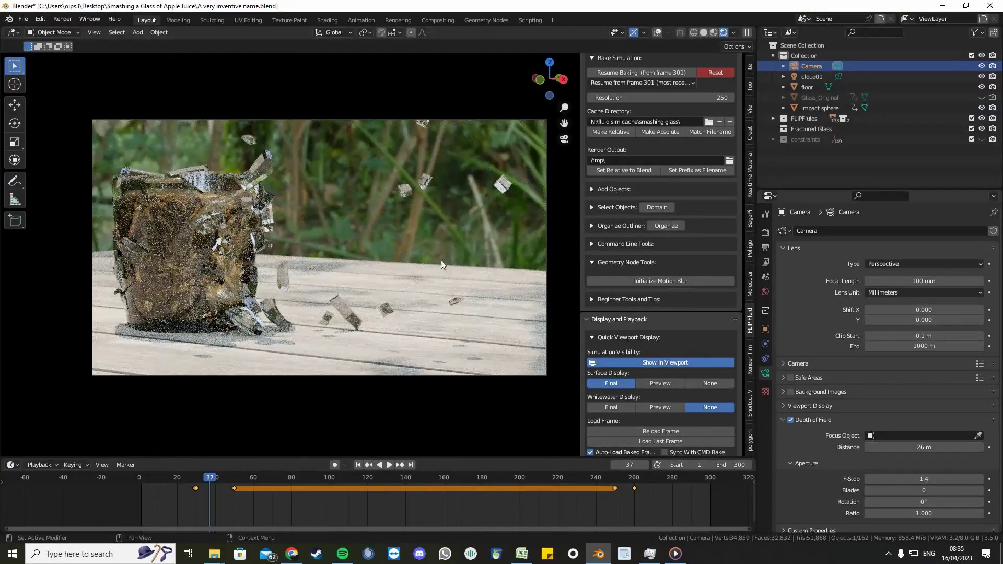
# Show the camera's limits line with overlays in solid shading outside the camera view, and set the focus distance to 30 m
pyautogui.click(703, 34)
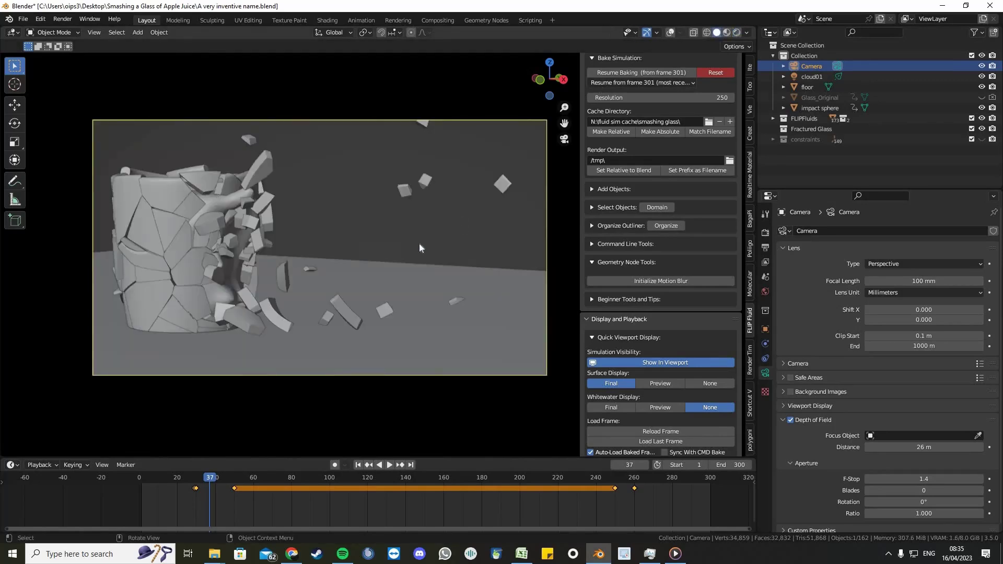
pyautogui.press('KP_0')
pyautogui.click(783, 406)
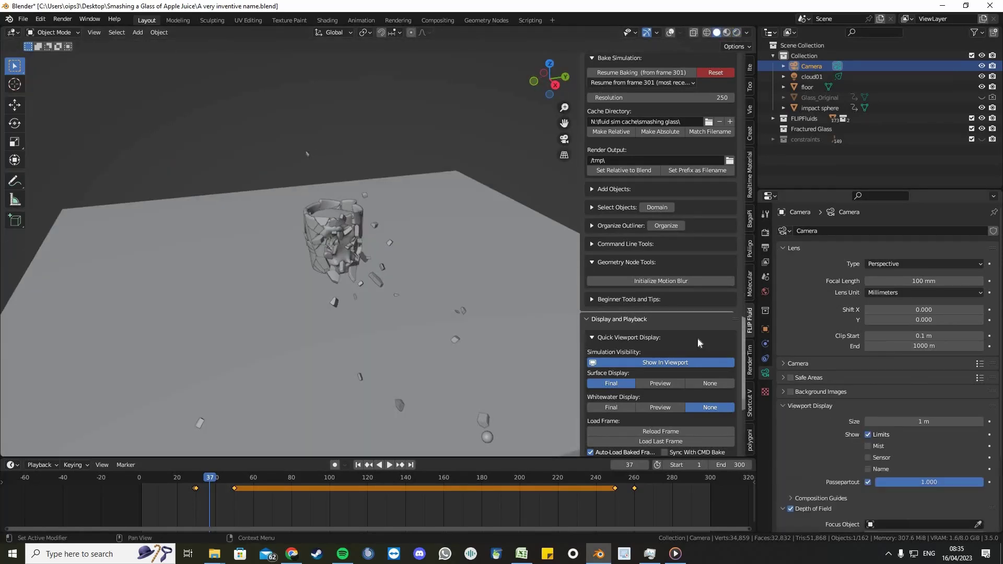
pyautogui.hotkey('shift', 'alt', 'z')
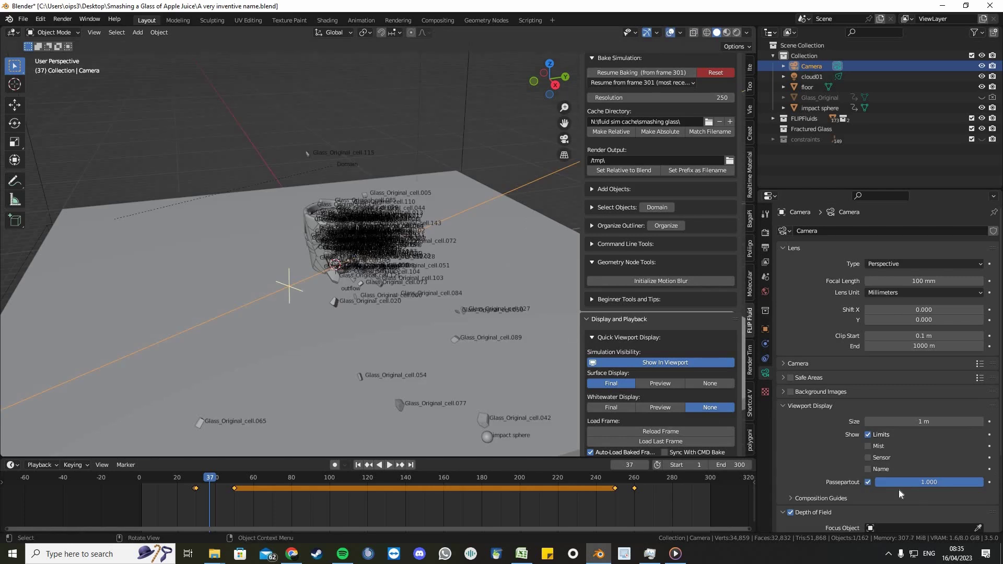
pyautogui.scroll(-4, 914, 469)
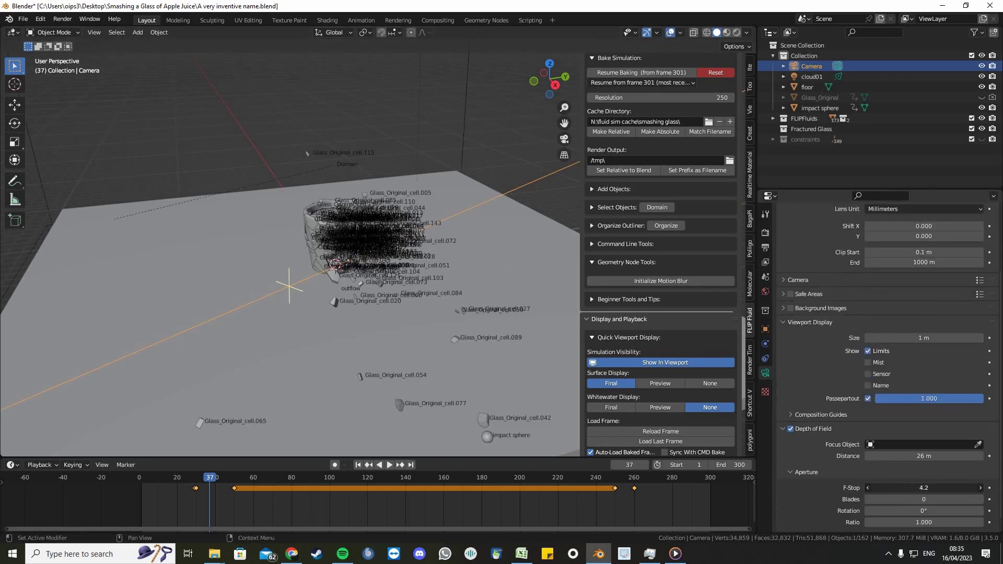
pyautogui.click(915, 487)
pyautogui.press('Return')
pyautogui.moveTo(914, 457); pyautogui.dragTo(923, 457)
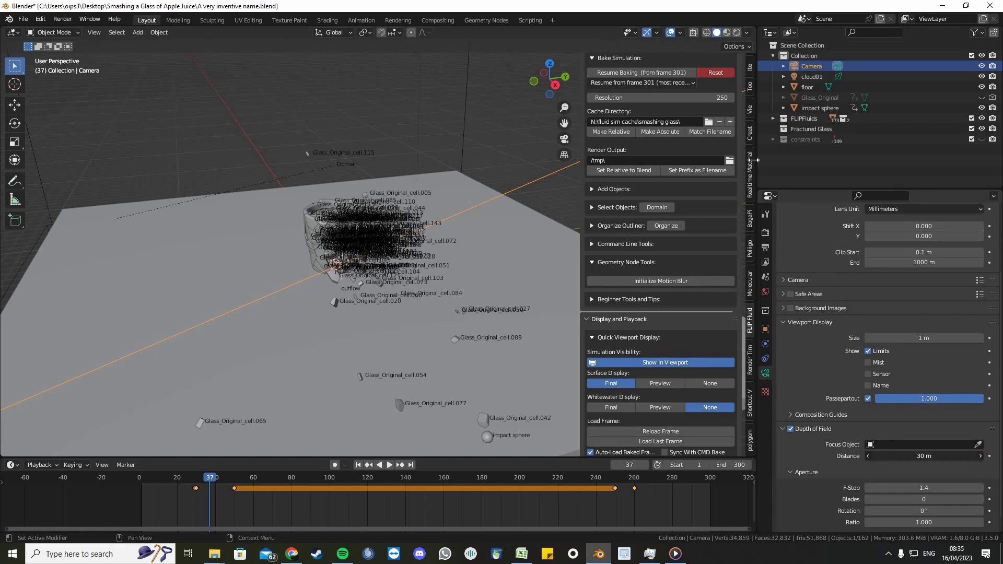
# Return to the rendered camera view with overlays hidden, and set the camera's f-stop to 2.0
pyautogui.click(735, 32)
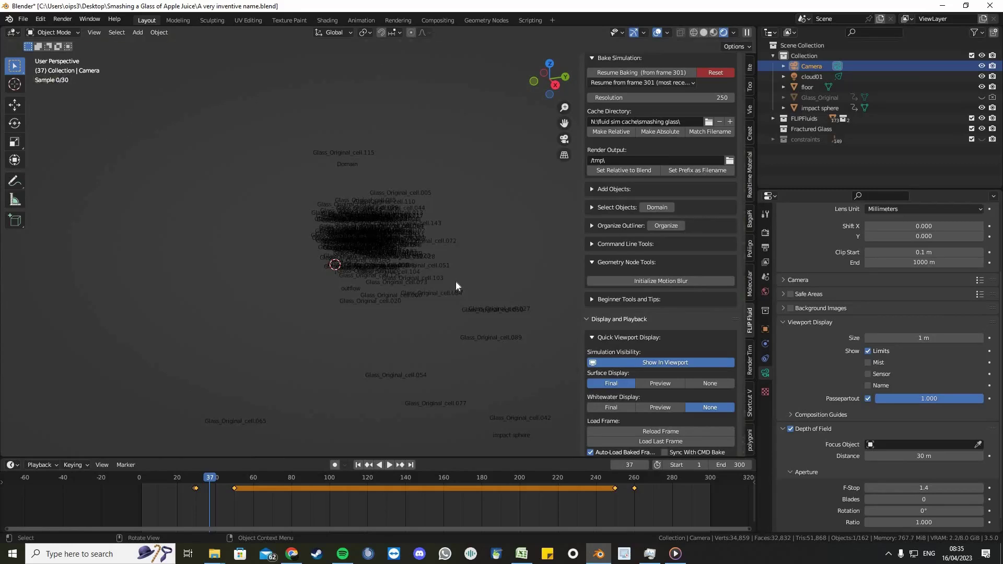
pyautogui.press('KP_0')
pyautogui.click(657, 33)
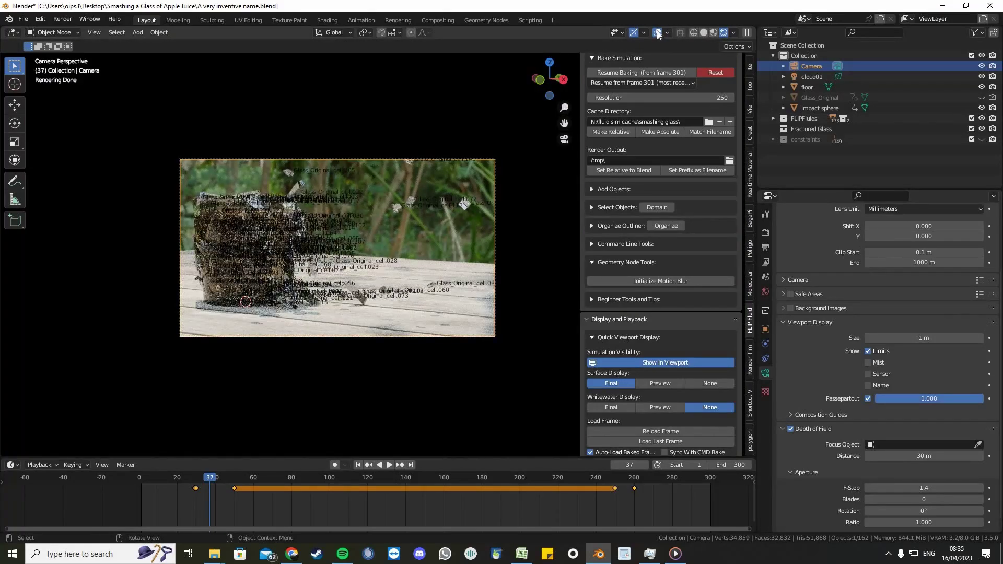
pyautogui.scroll(2, 328, 250)
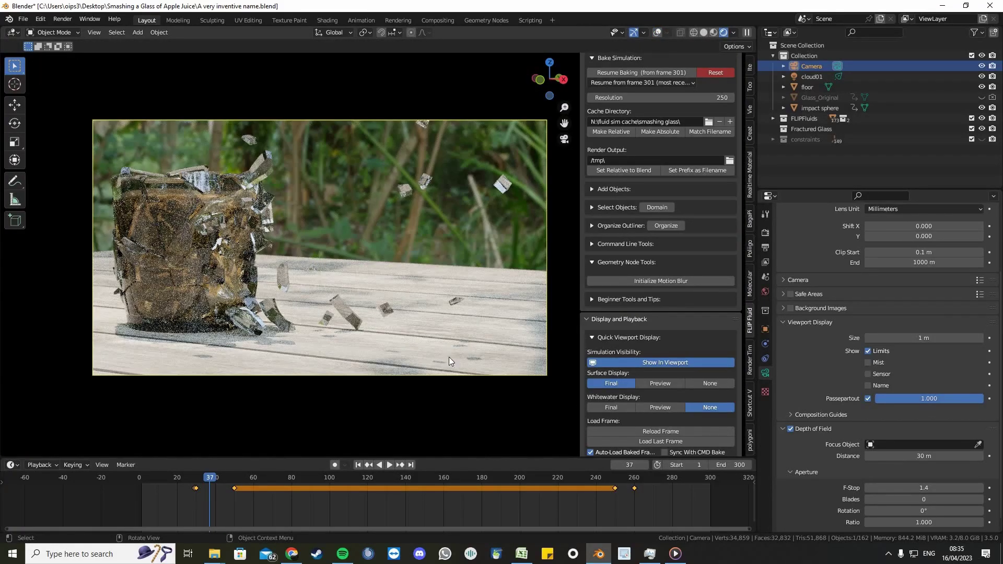
pyautogui.click(924, 487)
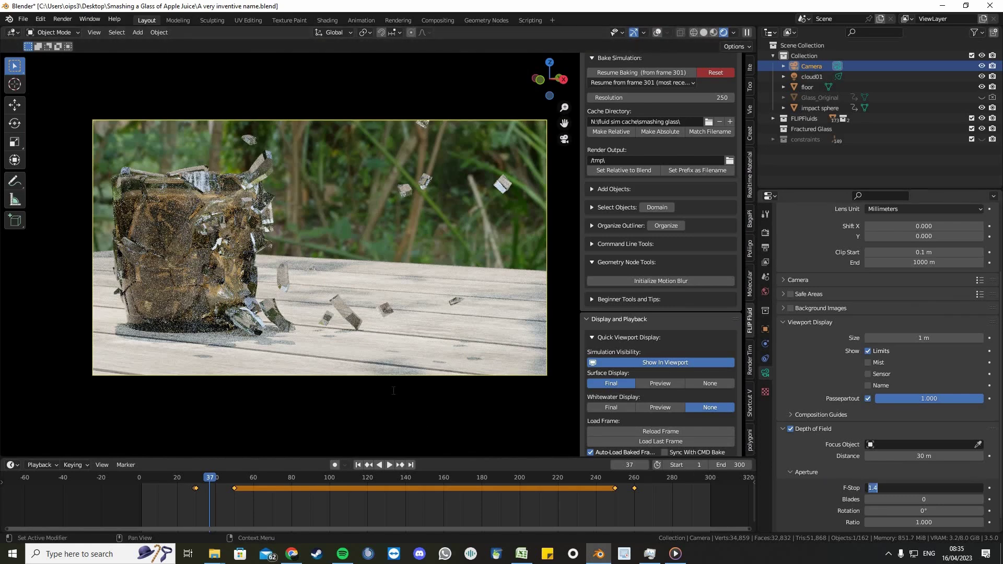
pyautogui.press('Return')
# Play the smash to frame 34 and reframe the camera with walk navigation, keeping the glass left of centre
pyautogui.press('space')
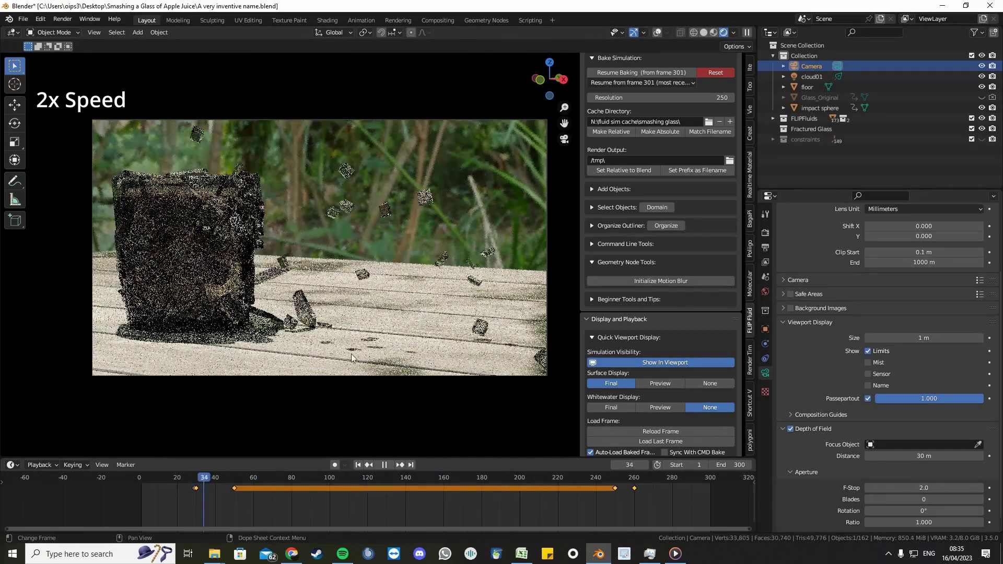
pyautogui.hotkey('shift', '`')
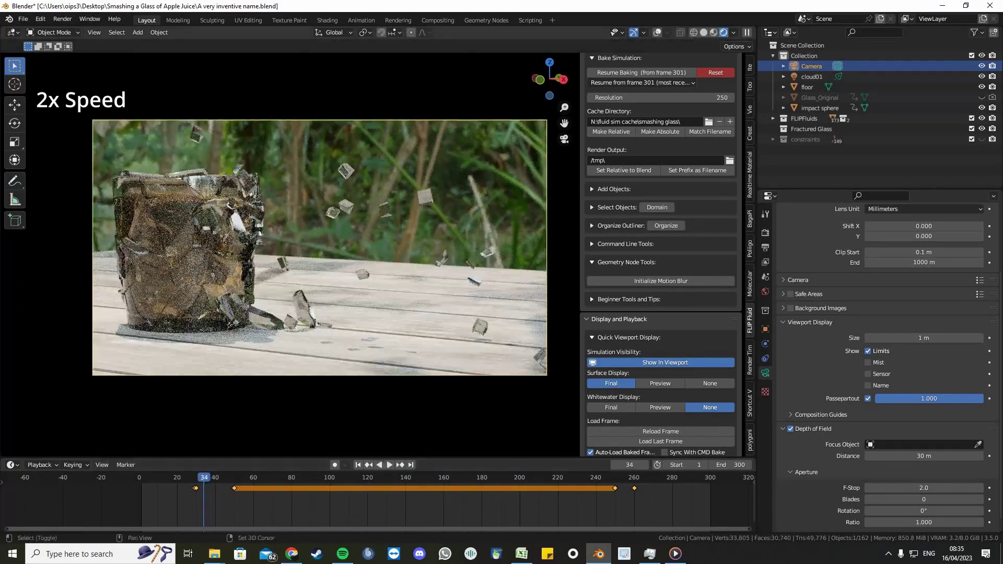
pyautogui.press('w')
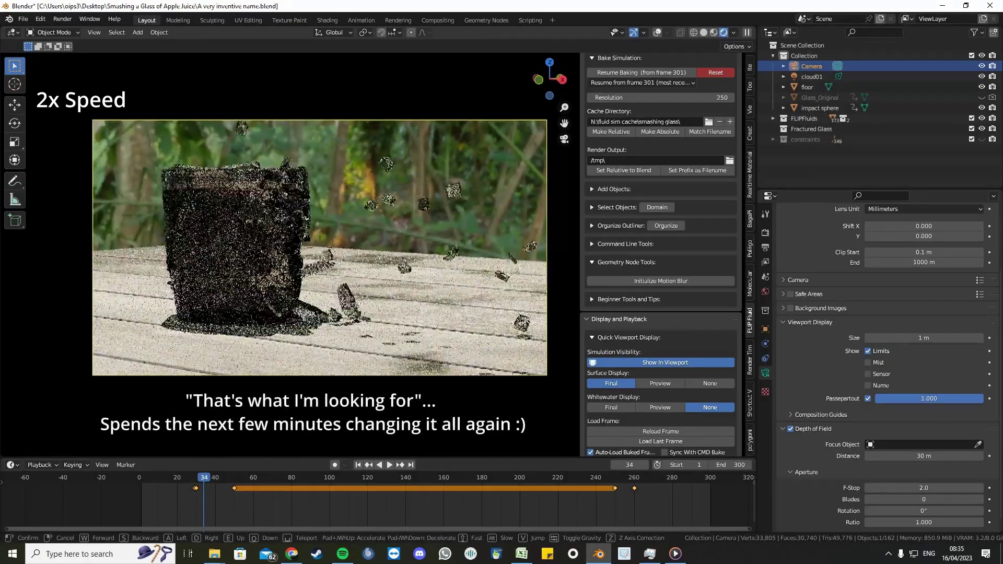
pyautogui.click(320, 248)
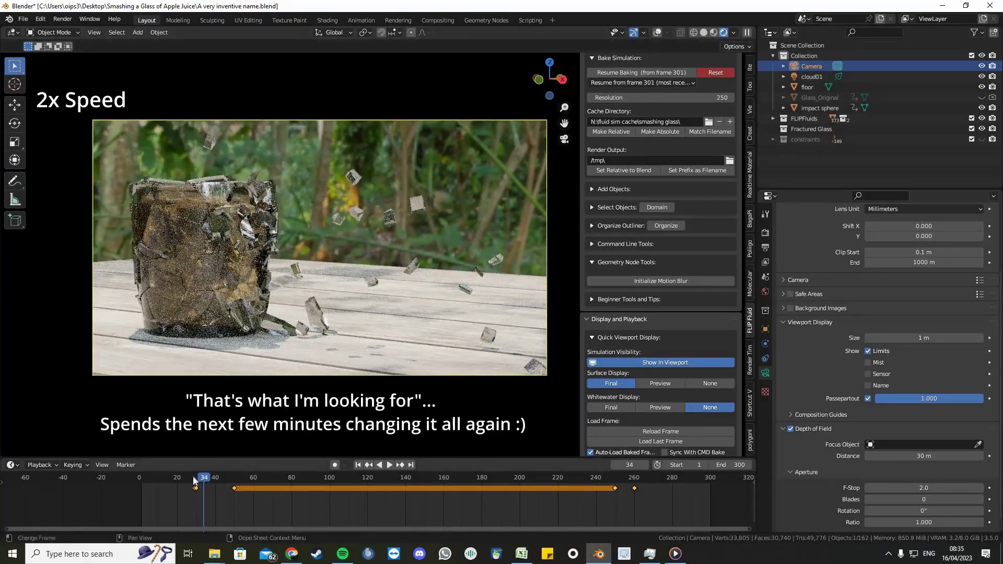
# Replay the smash to frame 46 and move the camera sideways to the right around the glass
pyautogui.click(139, 480)
pyautogui.press('space')
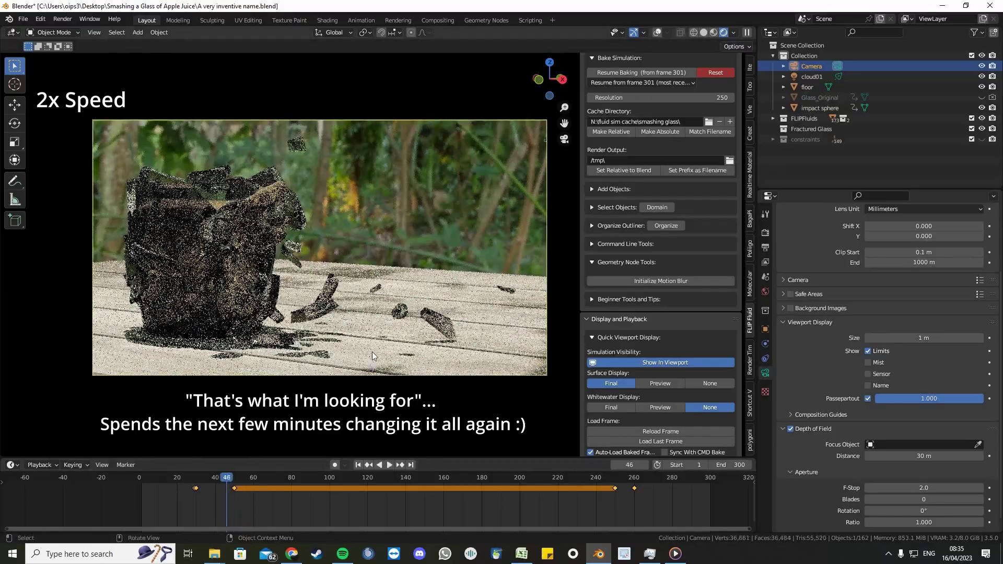
pyautogui.hotkey('shift', '`')
pyautogui.press('d')
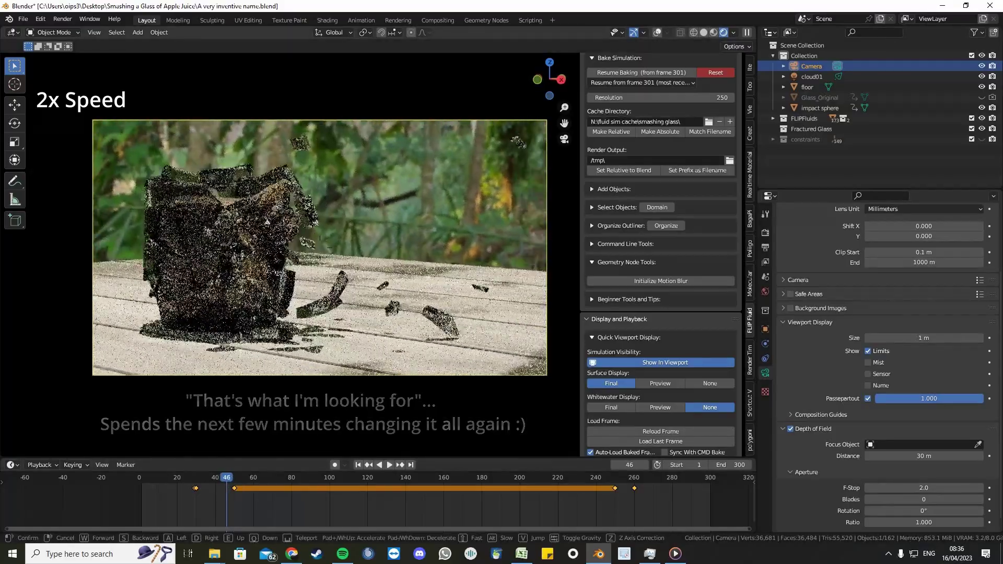
pyautogui.click(319, 248)
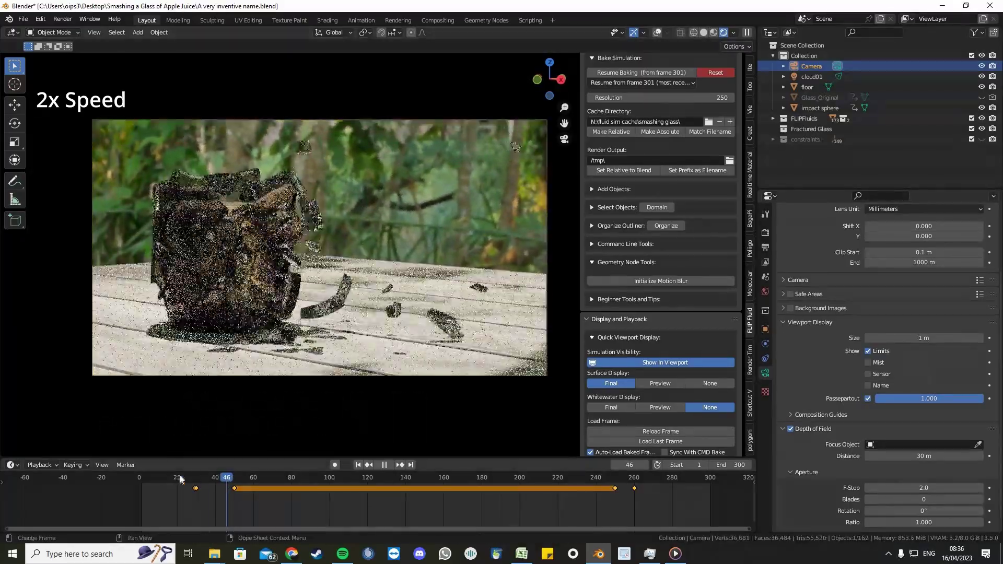
# Replay the smash simulation through the new camera framing, return to frame 19, and save the file
pyautogui.moveTo(178, 477); pyautogui.dragTo(160, 478)
pyautogui.press('space')
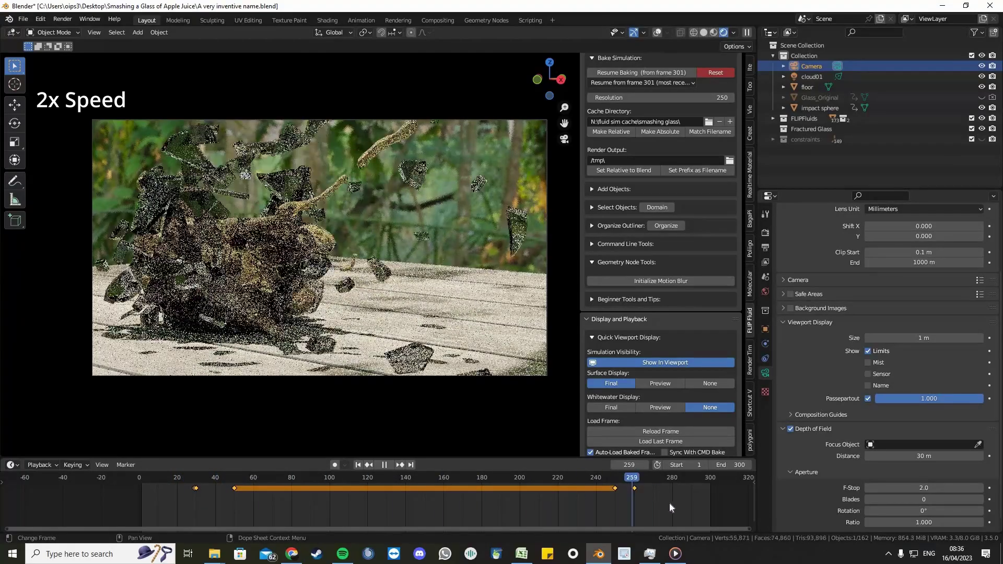
pyautogui.moveTo(732, 507); pyautogui.dragTo(176, 473)
pyautogui.press('space')
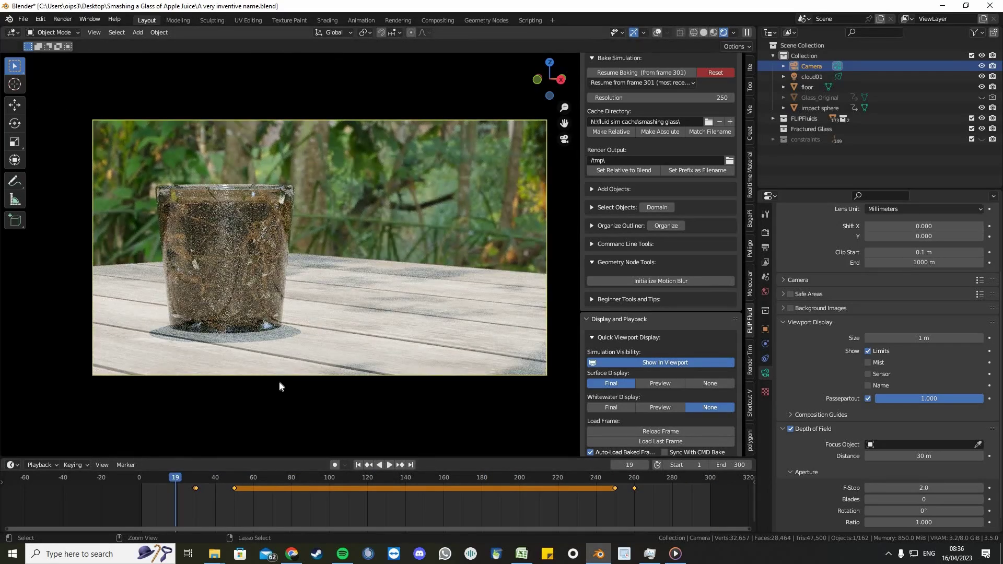
pyautogui.hotkey('ctrl', 's')
# Set the camera's focal length to 80 mm
pyautogui.press('Home')
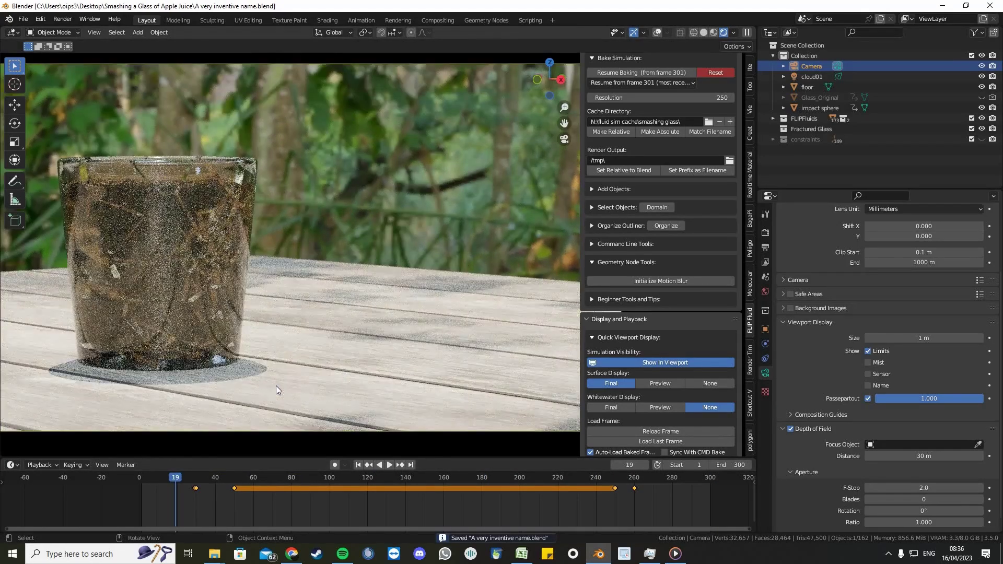
pyautogui.scroll(-1, 280, 376)
pyautogui.scroll(3, 888, 293)
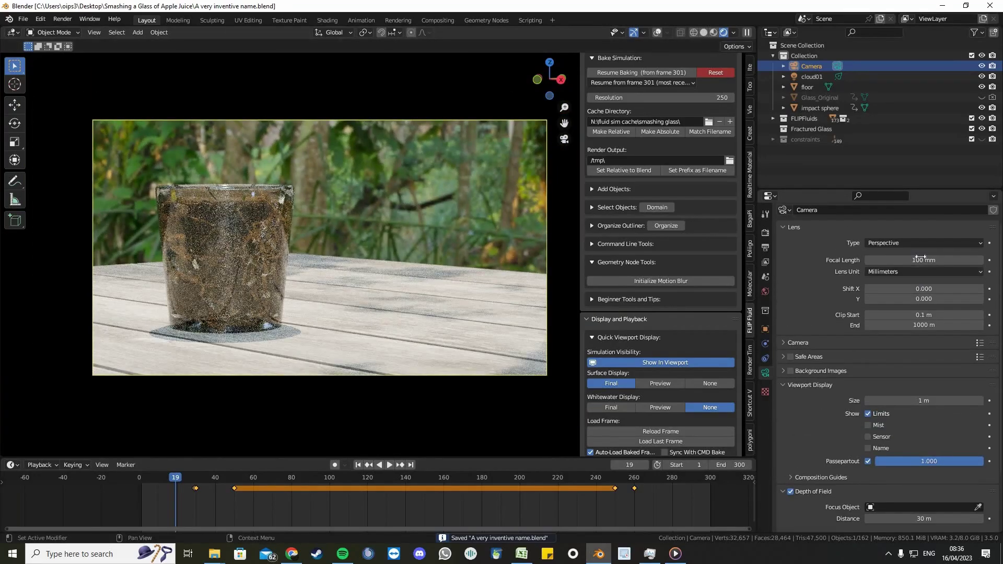
pyautogui.click(887, 260)
pyautogui.write('80')
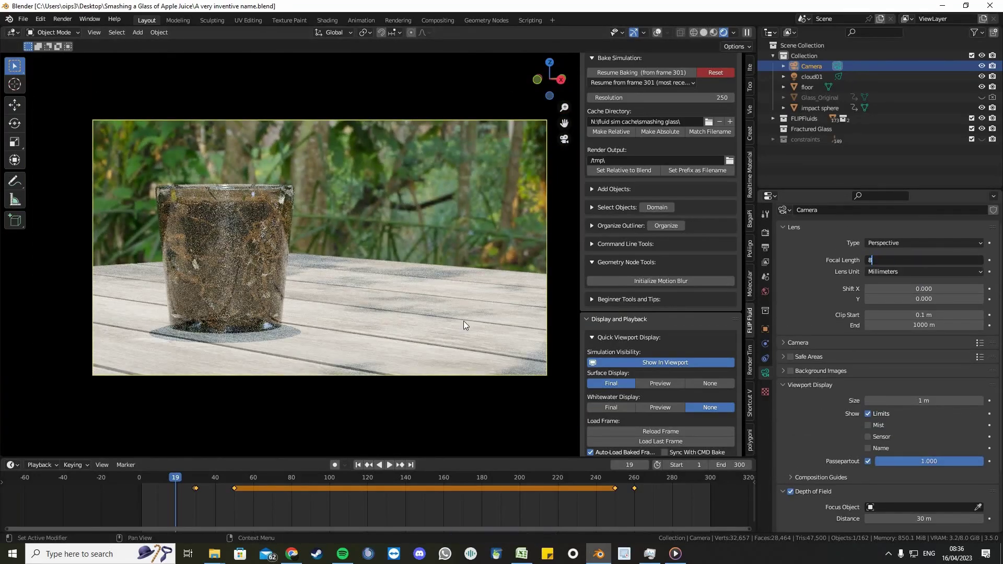
pyautogui.press('Return')
# Walk the camera closer to the glass and play the smash to frame 107 to check the framing
pyautogui.hotkey('shift', '`')
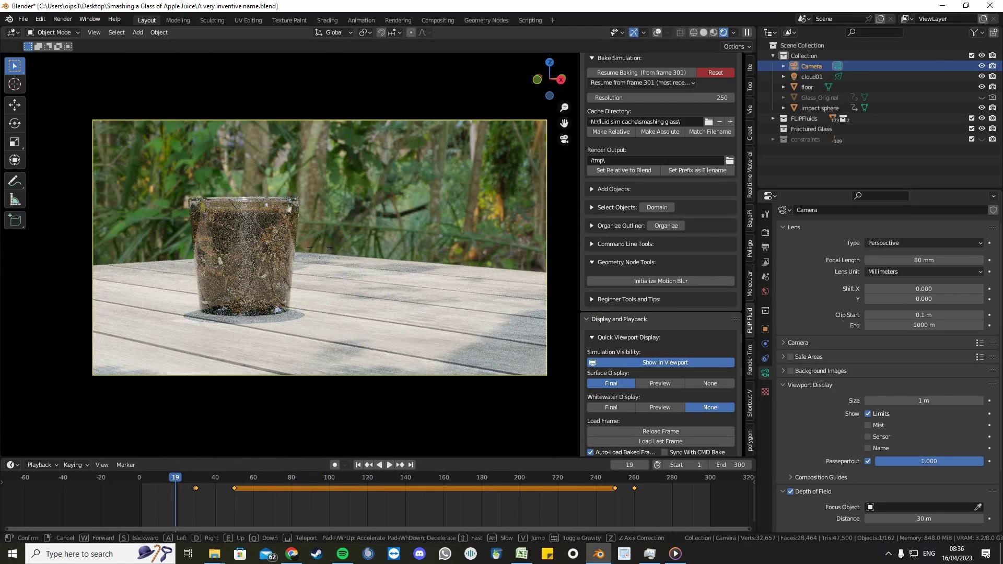
pyautogui.press('w')
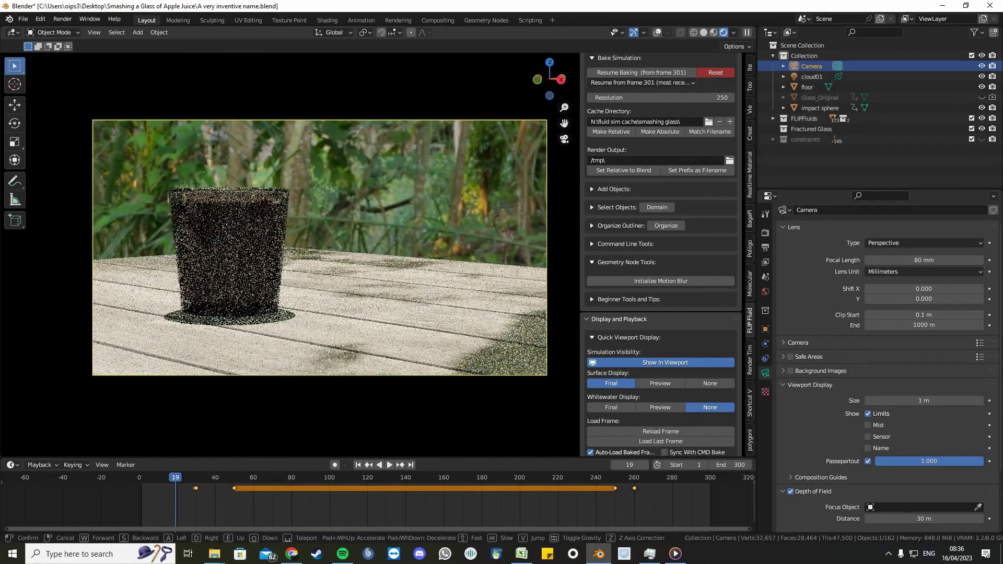
pyautogui.press('a')
pyautogui.press('w')
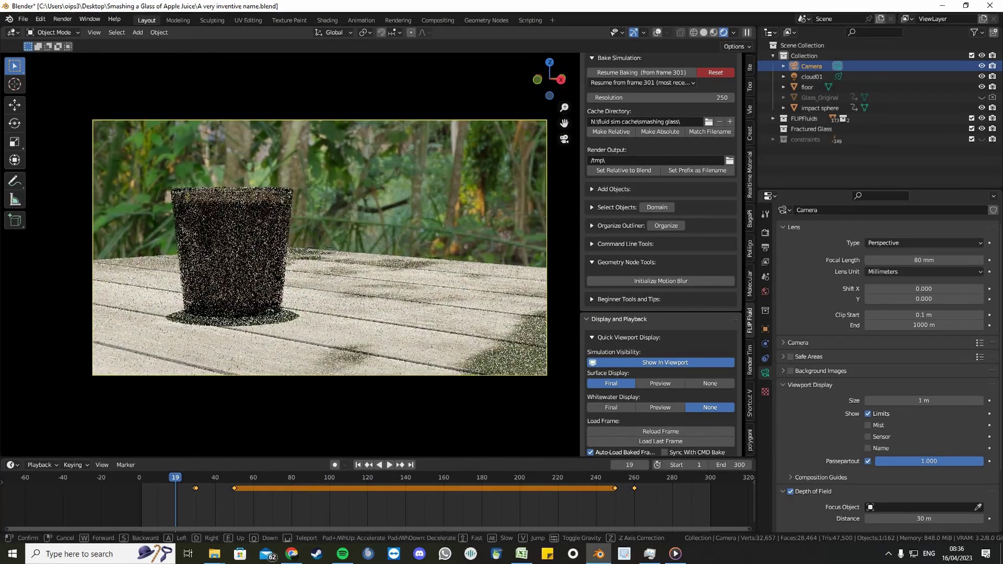
pyautogui.click(309, 400)
pyautogui.press('space')
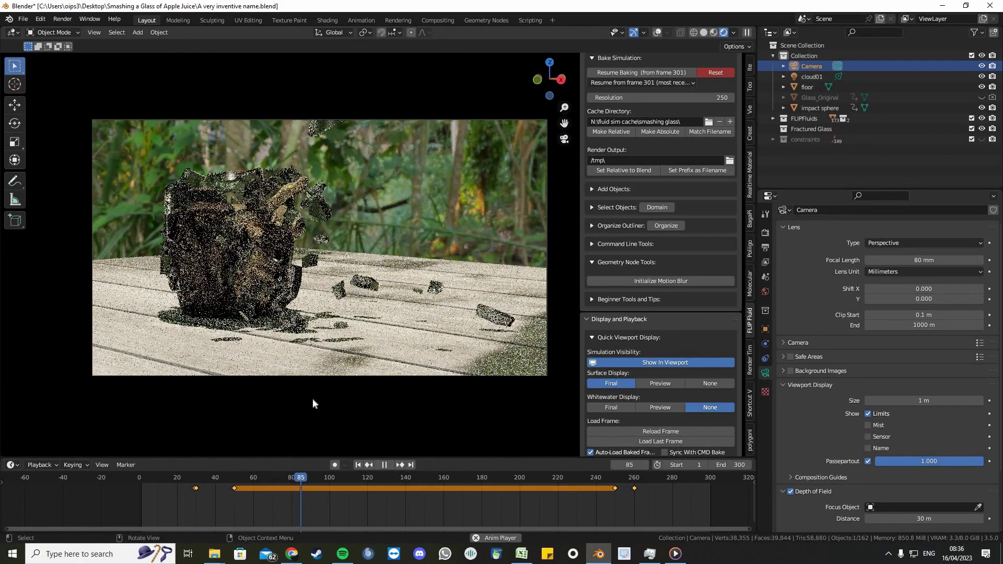
pyautogui.press('space')
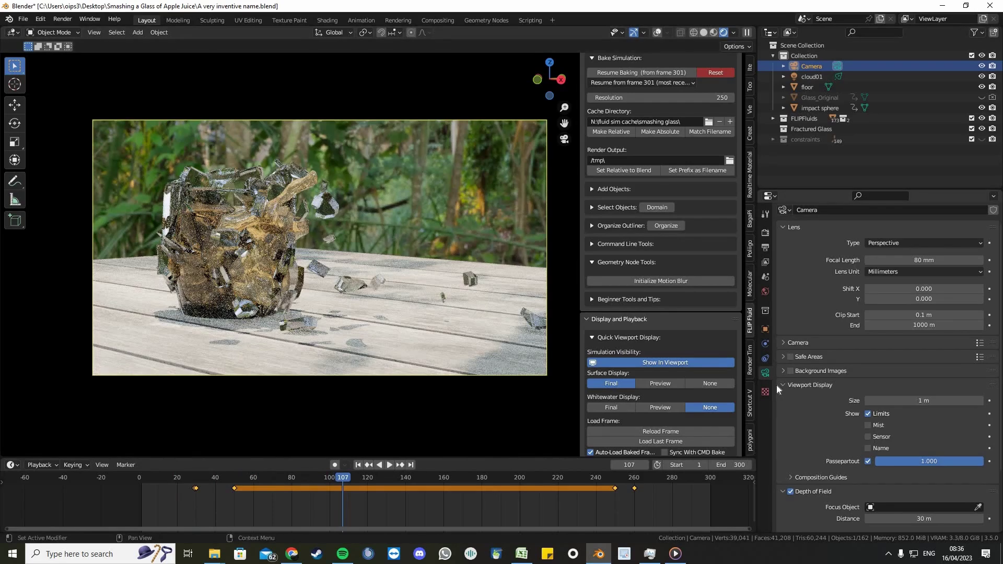
# Expand the camera's composition guides, show the viewport overlays to check the thirds lines, and collapse the guides again
pyautogui.click(792, 477)
pyautogui.scroll(-3, 811, 452)
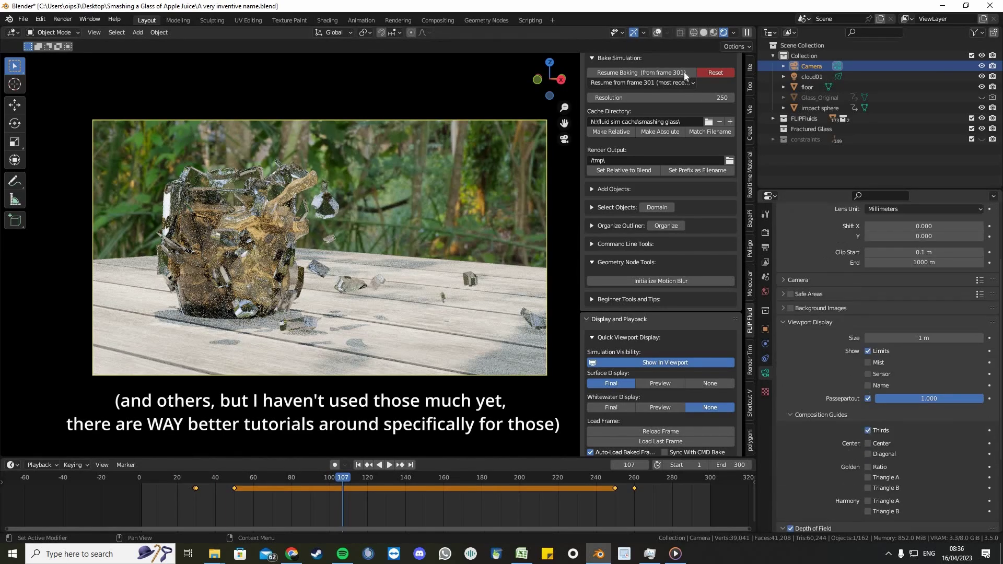
pyautogui.click(657, 33)
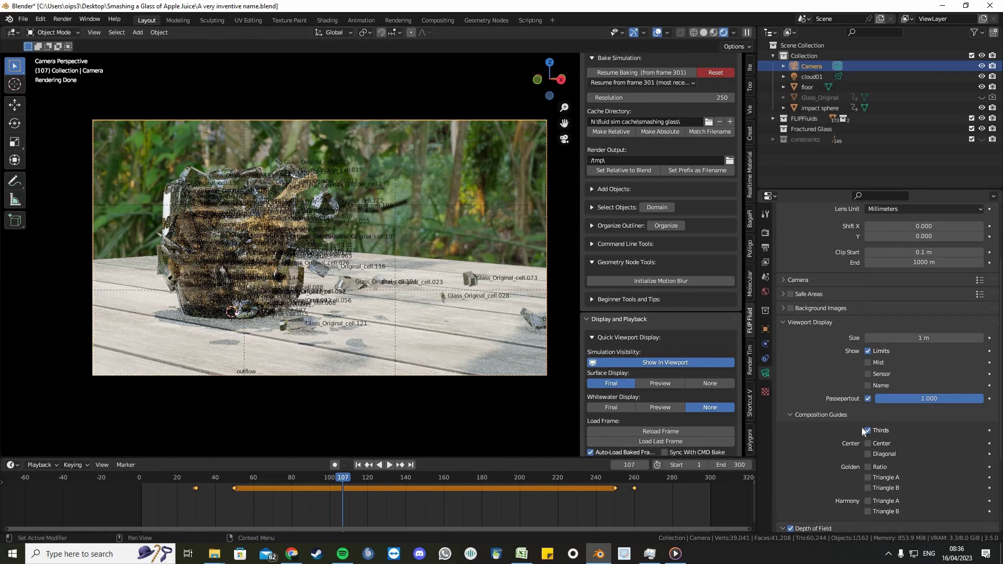
pyautogui.click(830, 416)
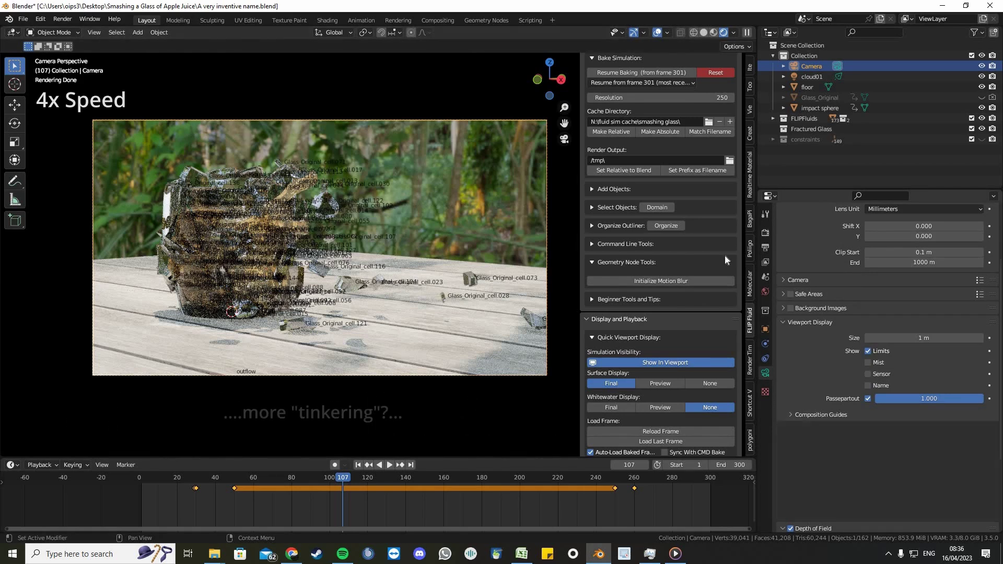
# Hide the viewport overlays, return to the camera view, and save the file
pyautogui.click(657, 33)
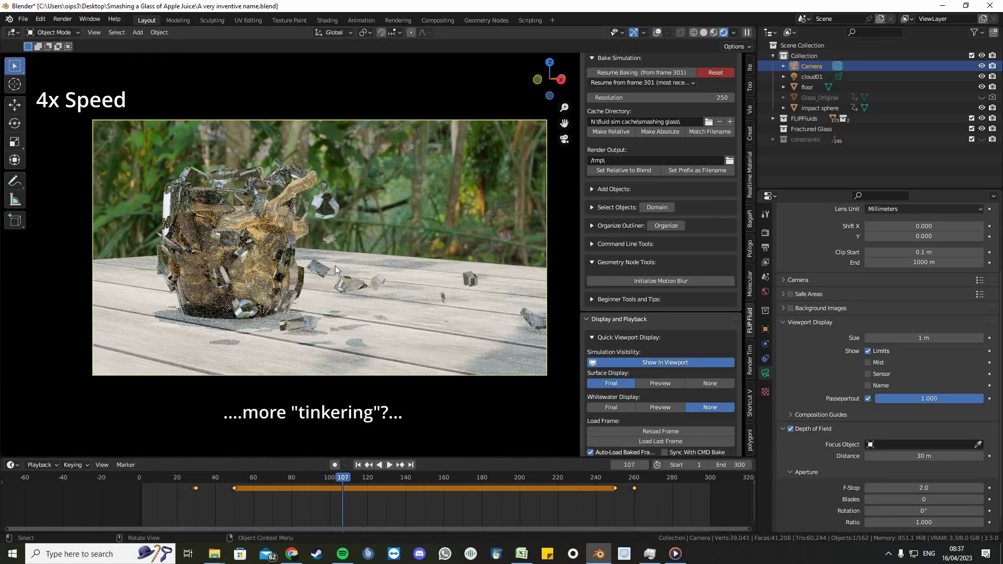
pyautogui.moveTo(335, 269); pyautogui.dragTo(353, 293, button='middle')
pyautogui.press('KP_0')
pyautogui.hotkey('ctrl', 's')
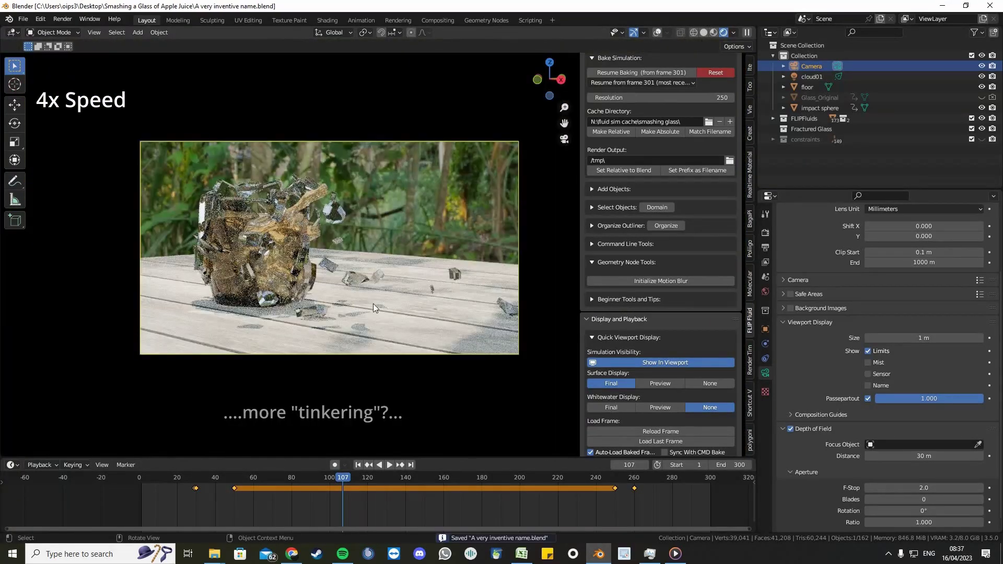
# Collapse the camera's aperture settings and disable the fluid fractured collection in renders
pyautogui.click(793, 471)
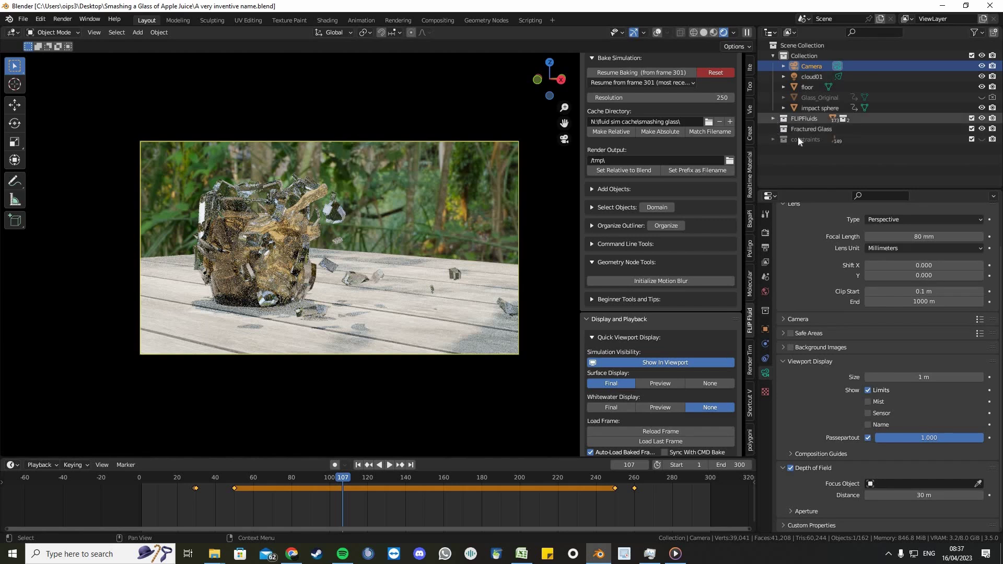
pyautogui.click(774, 118)
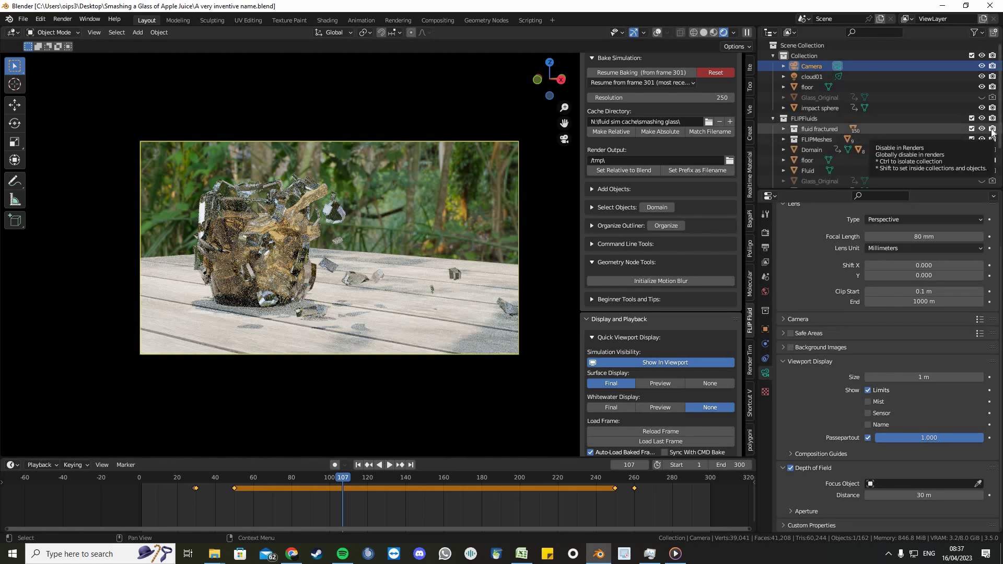
pyautogui.click(992, 128)
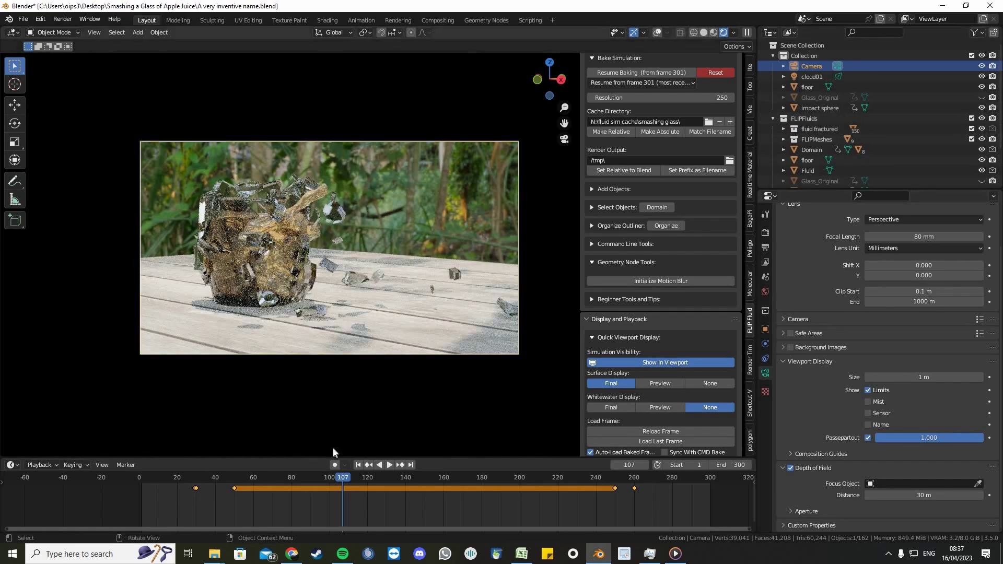
# Move the timeline back to frame 29 and save the file
pyautogui.moveTo(334, 480); pyautogui.dragTo(180, 473)
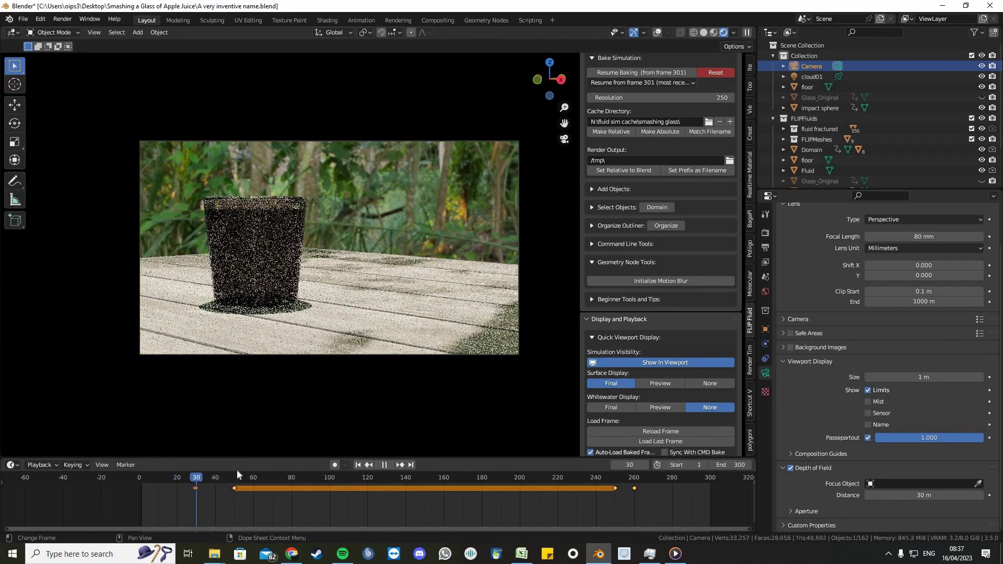
pyautogui.moveTo(191, 474); pyautogui.dragTo(196, 472)
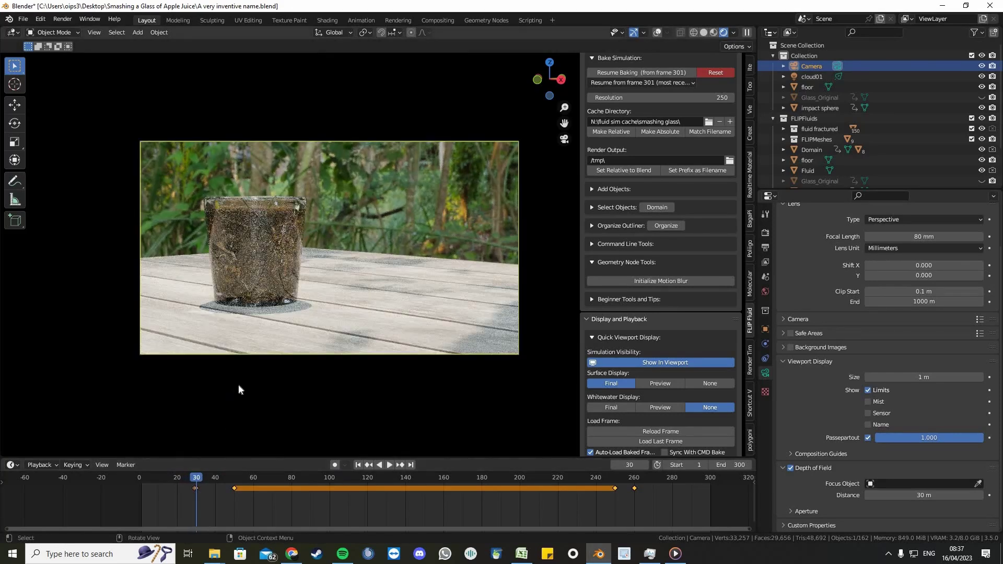
pyautogui.press('Left')
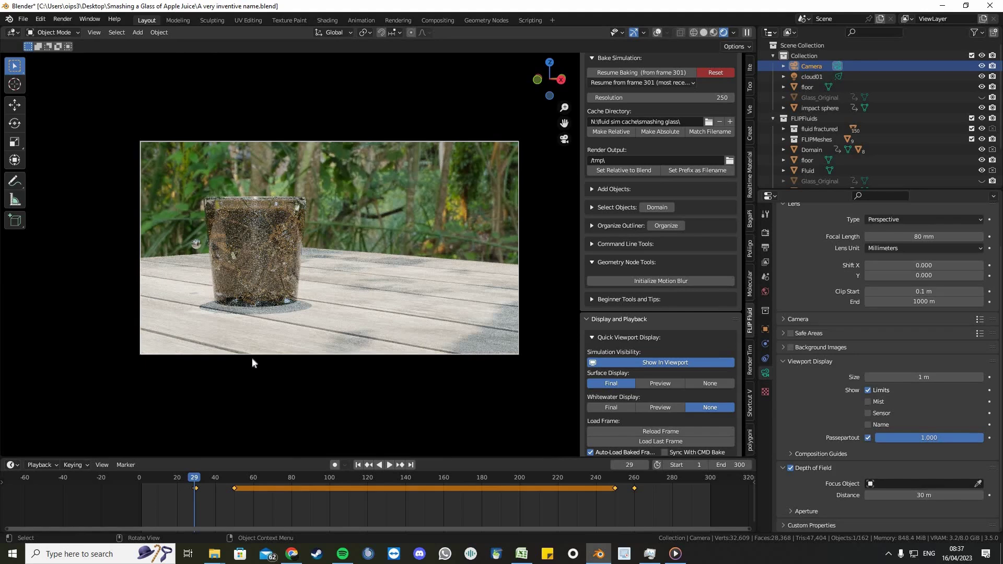
pyautogui.hotkey('ctrl', 's')
# Render frame 29 as a test image and review the result in the Rendering workspace before returning to Layout
pyautogui.press('F12')
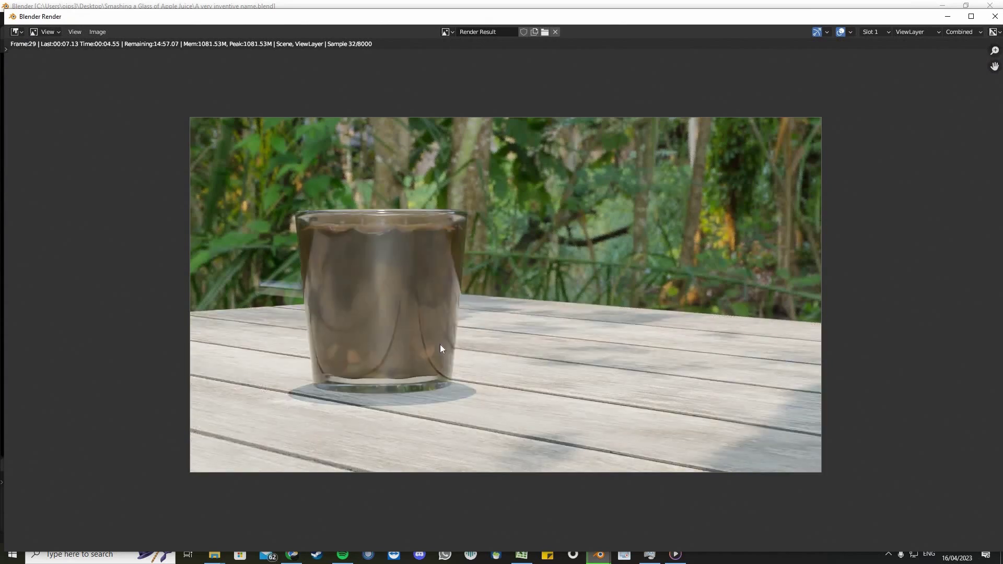
pyautogui.press('Escape')
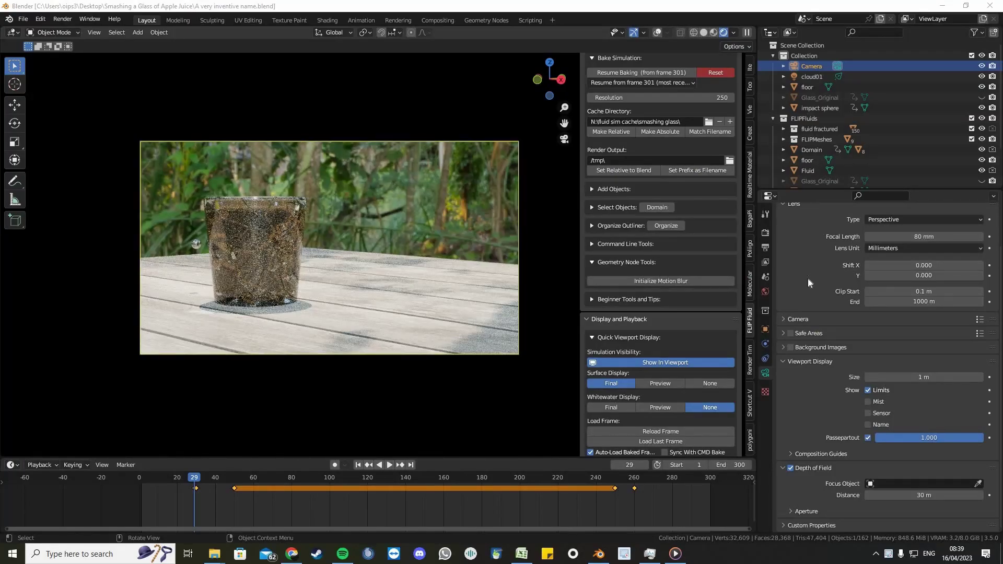
pyautogui.click(398, 20)
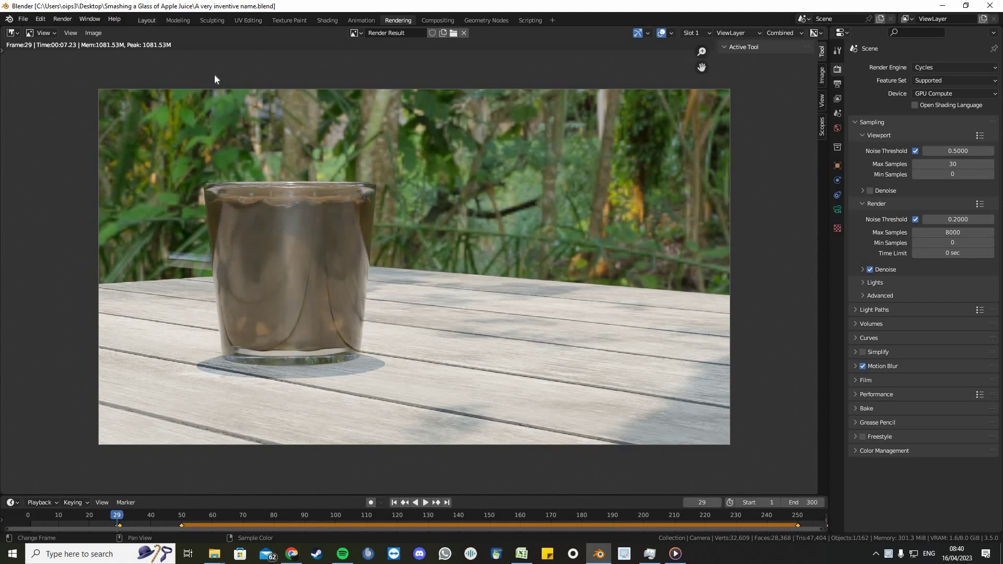
pyautogui.click(147, 20)
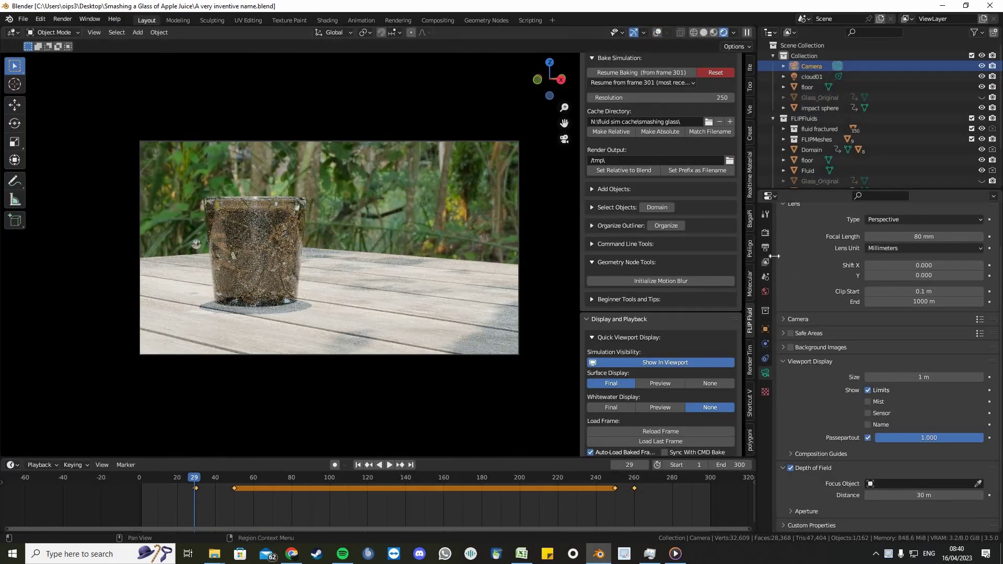
# Set the render motion blur shutter to 0.10
pyautogui.click(765, 232)
pyautogui.scroll(-8, 888, 340)
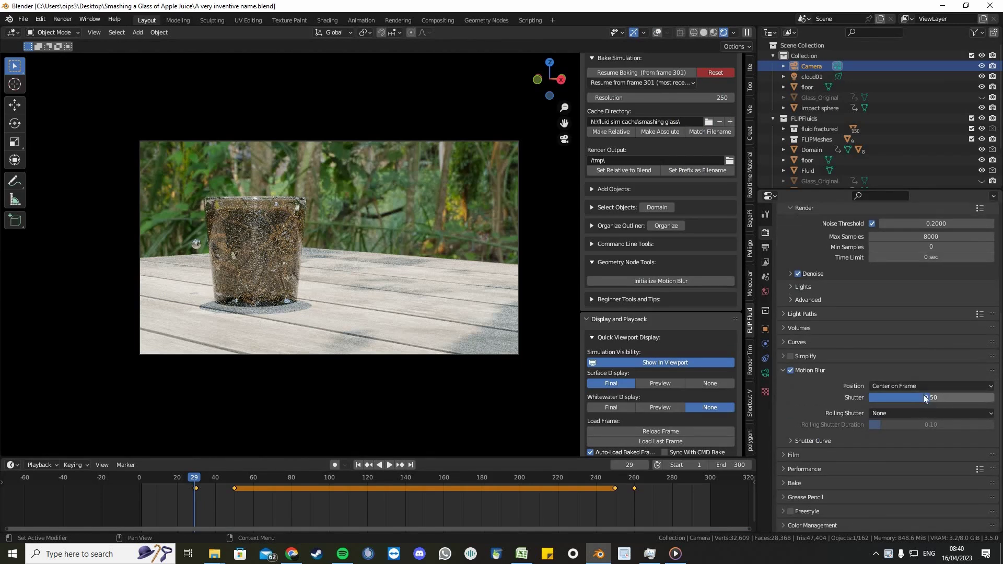
pyautogui.click(930, 398)
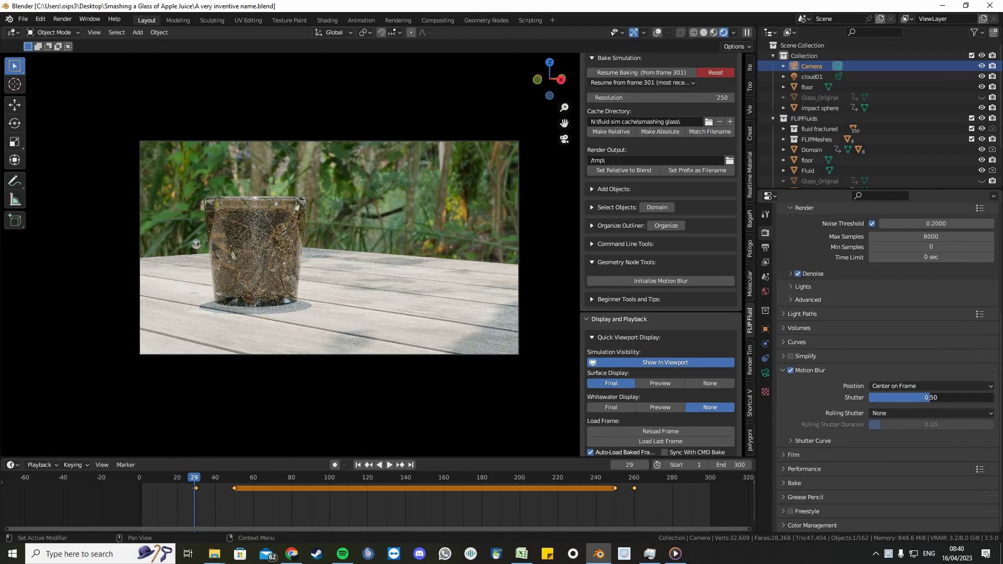
pyautogui.moveTo(930, 397); pyautogui.dragTo(884, 398)
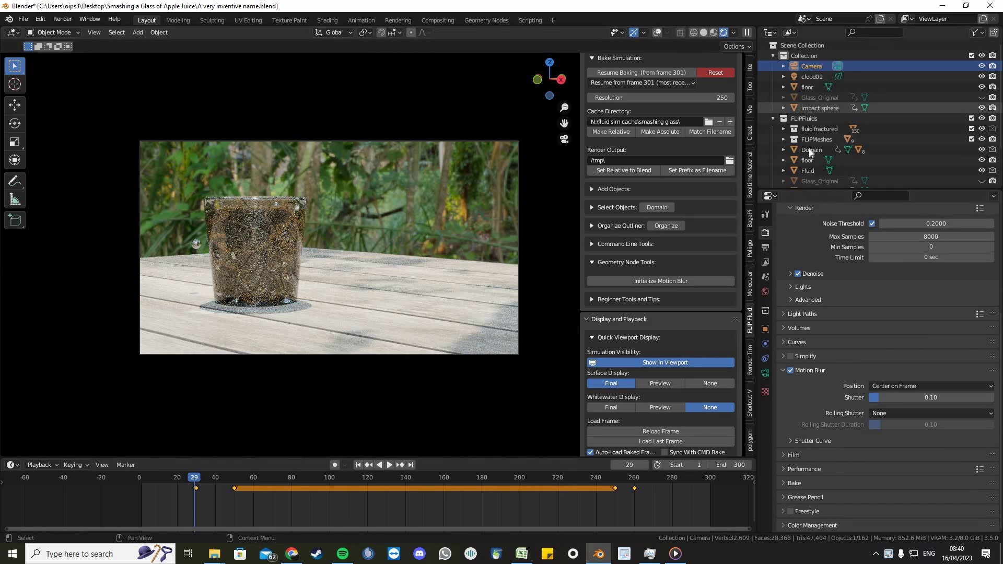
# Set the Motion Blur Scale of fluid_surface's FF_MotionBlurSurface modifier to 0.300 and enable its Smooth modifier in renders
pyautogui.click(784, 139)
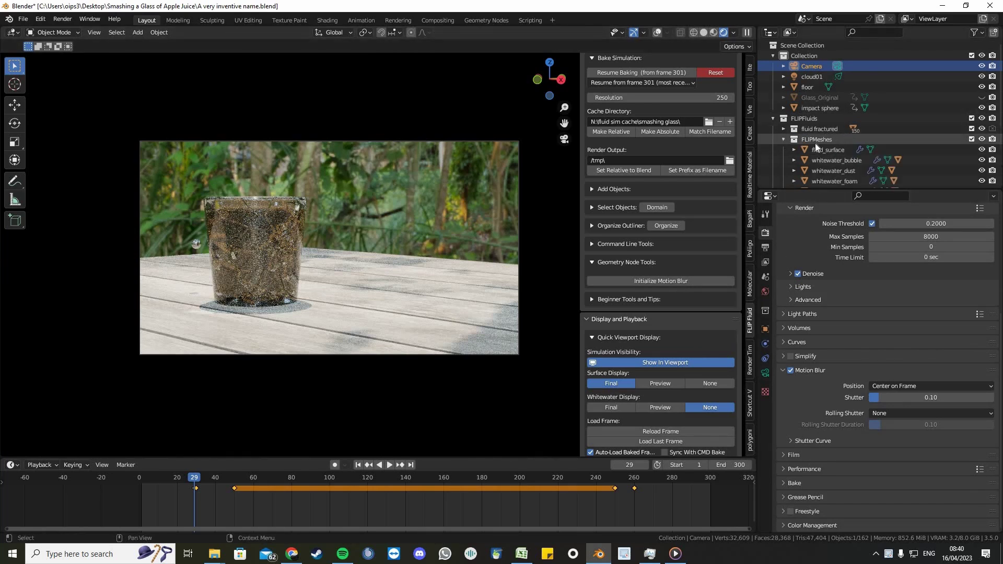
pyautogui.click(824, 151)
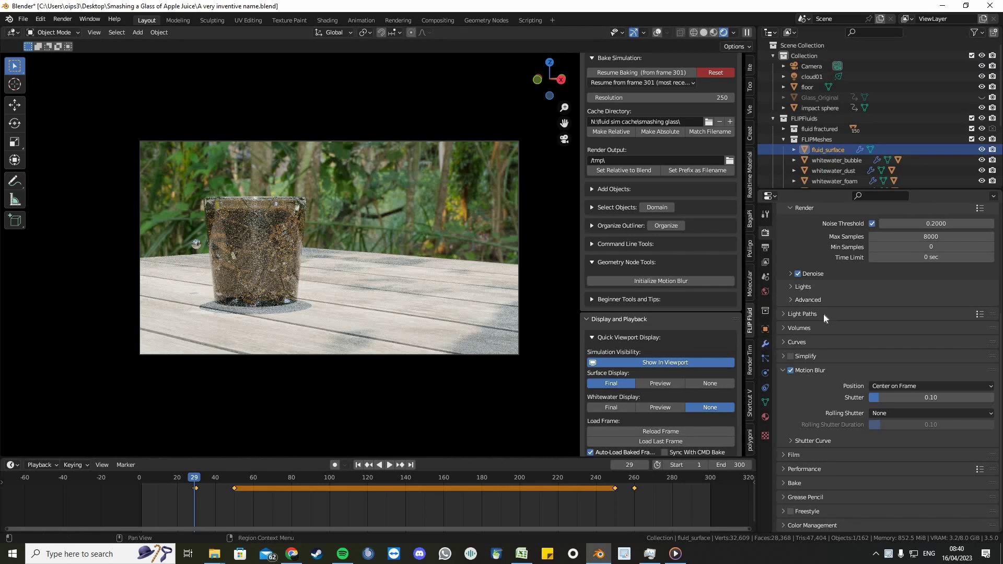
pyautogui.click(765, 344)
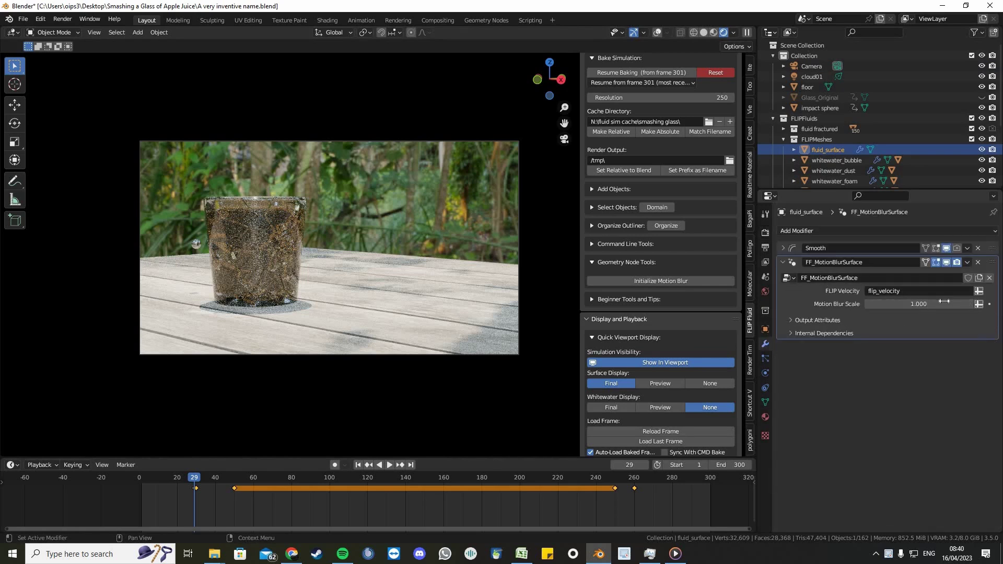
pyautogui.moveTo(943, 301); pyautogui.dragTo(908, 302)
pyautogui.click(956, 249)
# Play the smash to frame 168 and compare the splash up close with the Smooth modifier off and on
pyautogui.press('space')
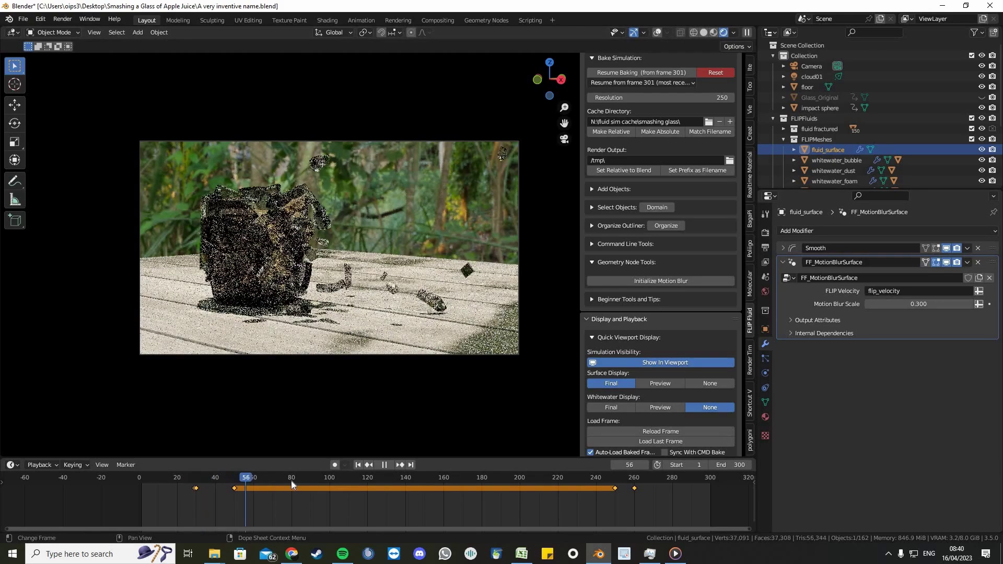
pyautogui.press('space')
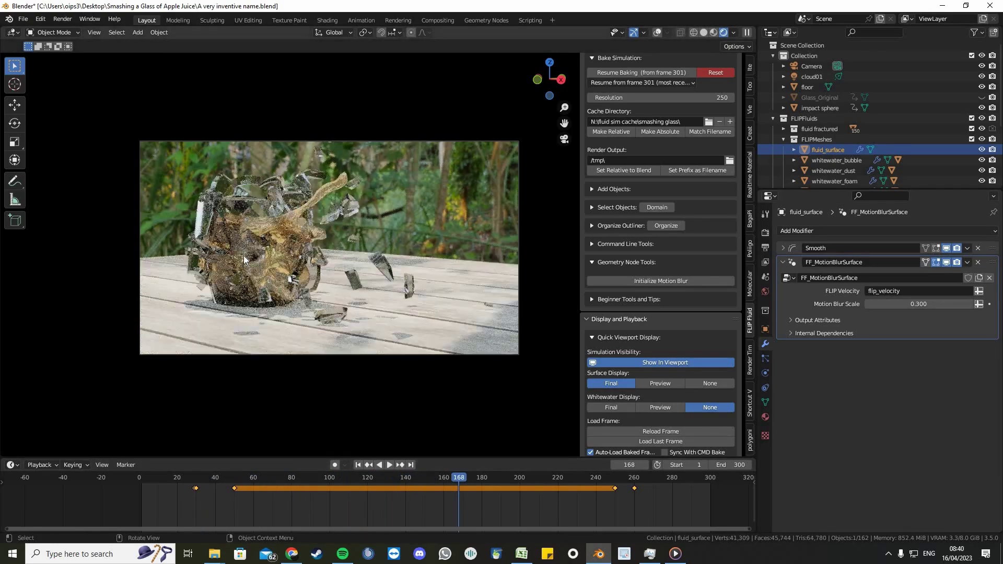
pyautogui.scroll(4, 243, 255)
pyautogui.keyDown('shift'); pyautogui.moveTo(243, 255); pyautogui.dragTo(374, 300, button='middle'); pyautogui.keyUp('shift')
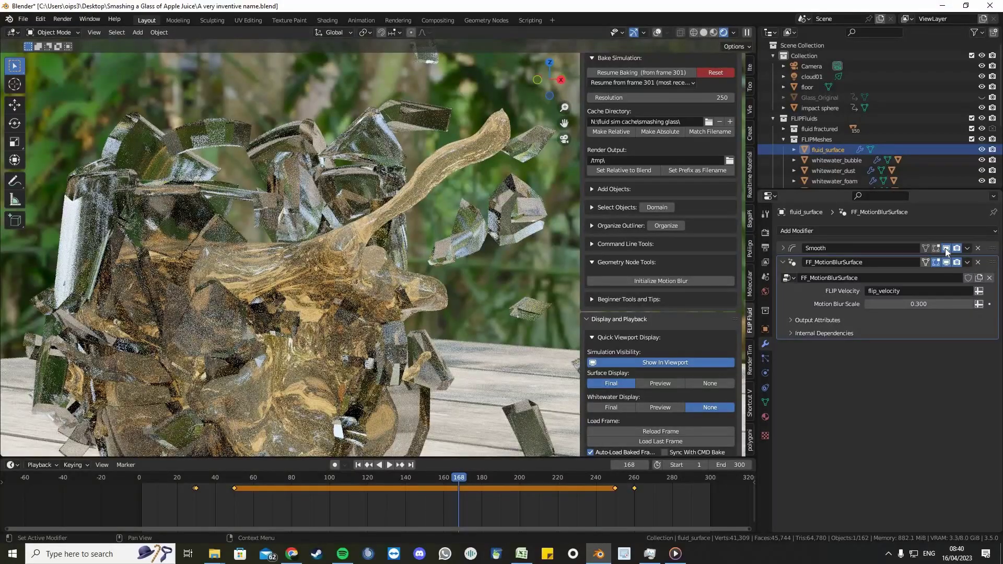
pyautogui.click(944, 249)
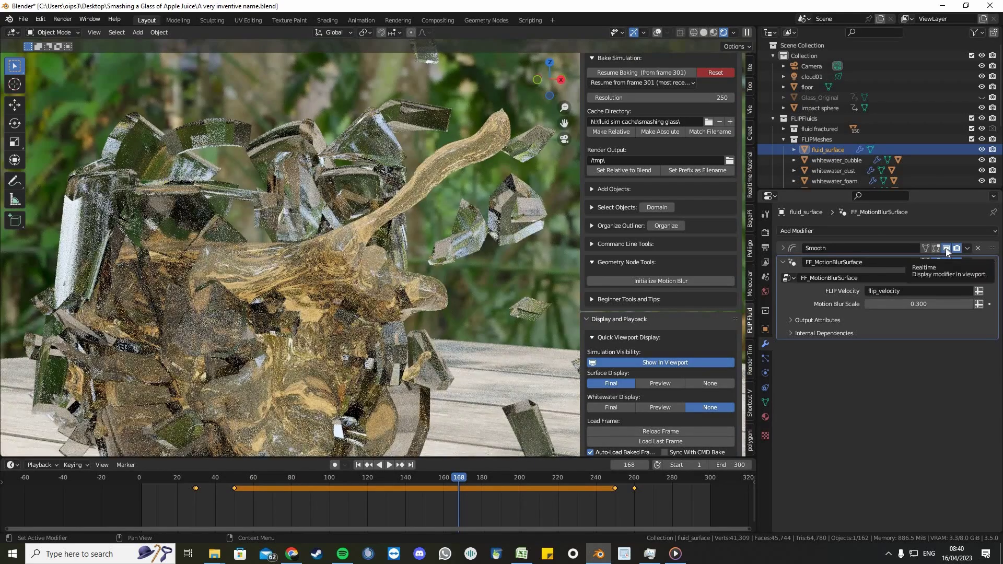
pyautogui.click(945, 249)
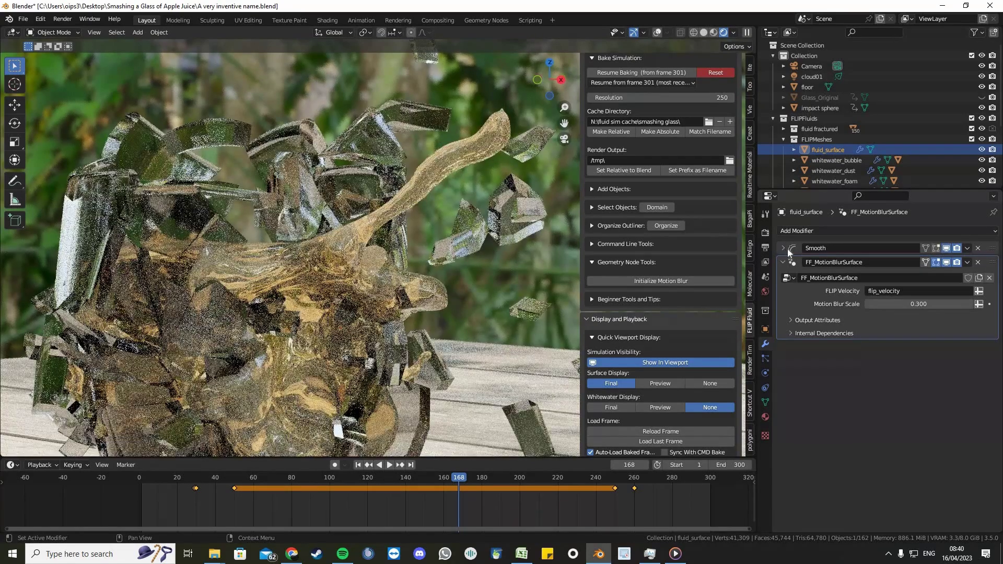
# Set the Smooth modifier's Repeat to 3, toggle its viewport display to compare the splash, and return to the full camera view
pyautogui.click(783, 249)
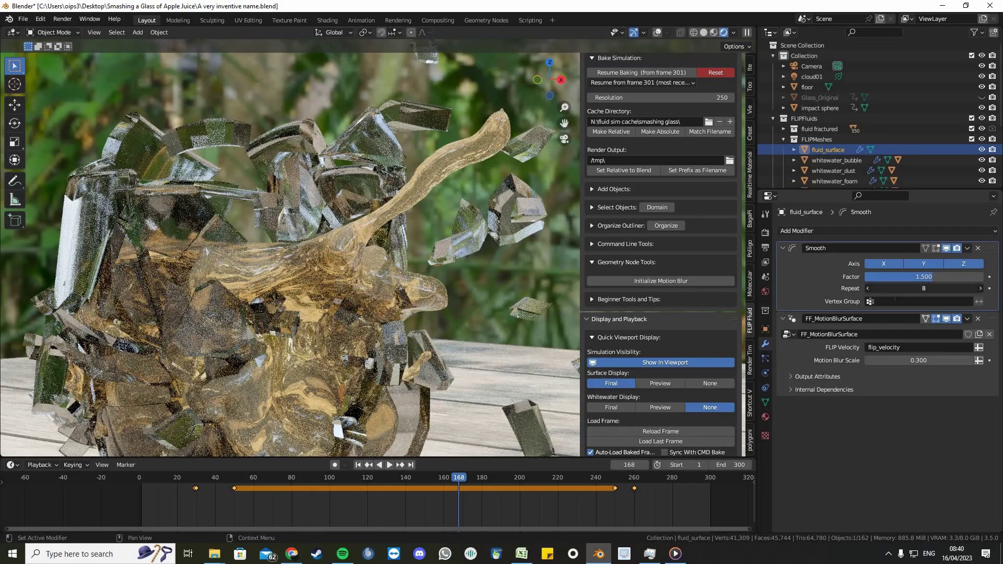
pyautogui.write('3')
pyautogui.press('Return')
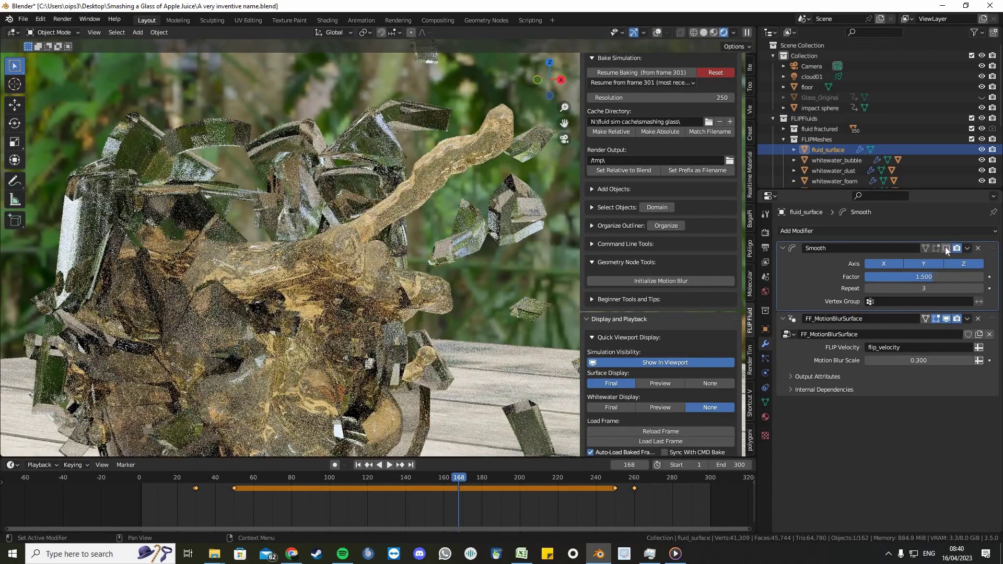
pyautogui.click(945, 248)
pyautogui.click(945, 248)
pyautogui.click(946, 248)
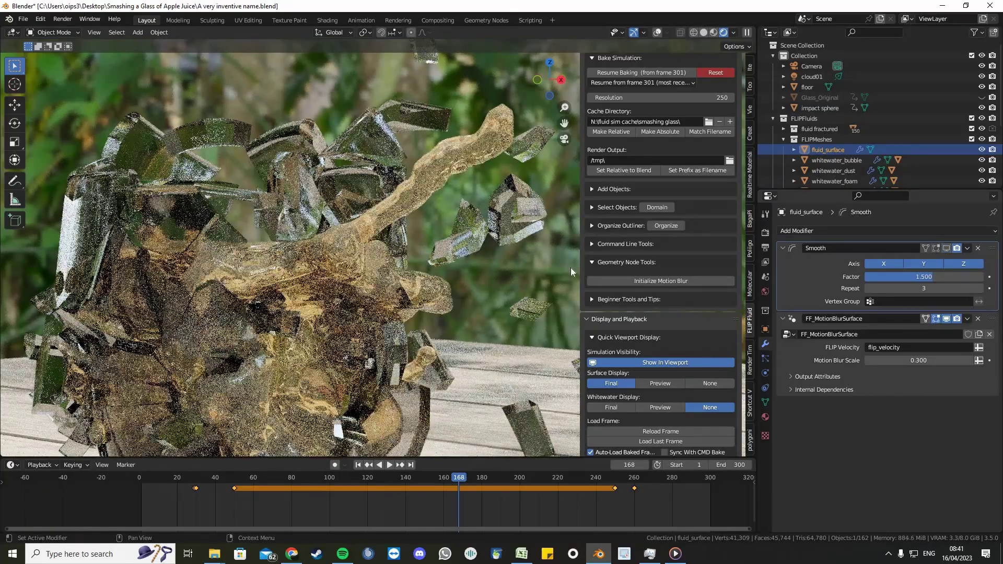
pyautogui.press('KP_0')
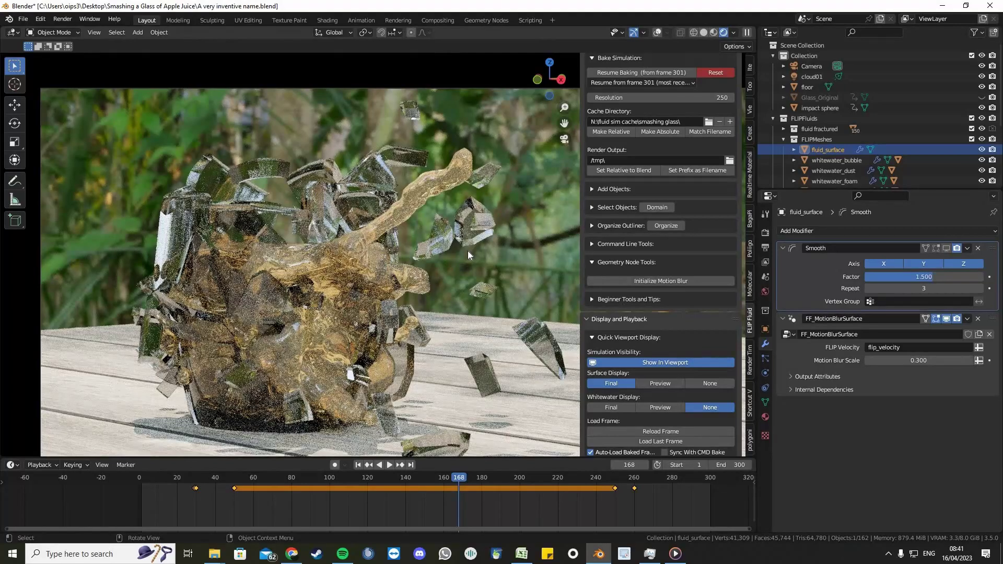
pyautogui.scroll(-3, 467, 255)
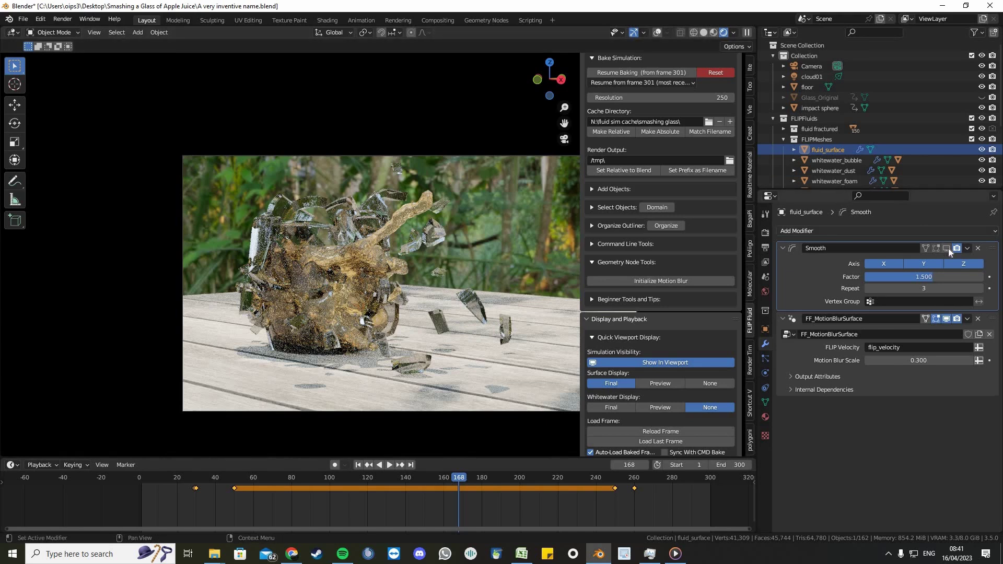
# Check the render sampling settings, then browse for the render output location in N:\Blender 3.1 Frames
pyautogui.click(765, 232)
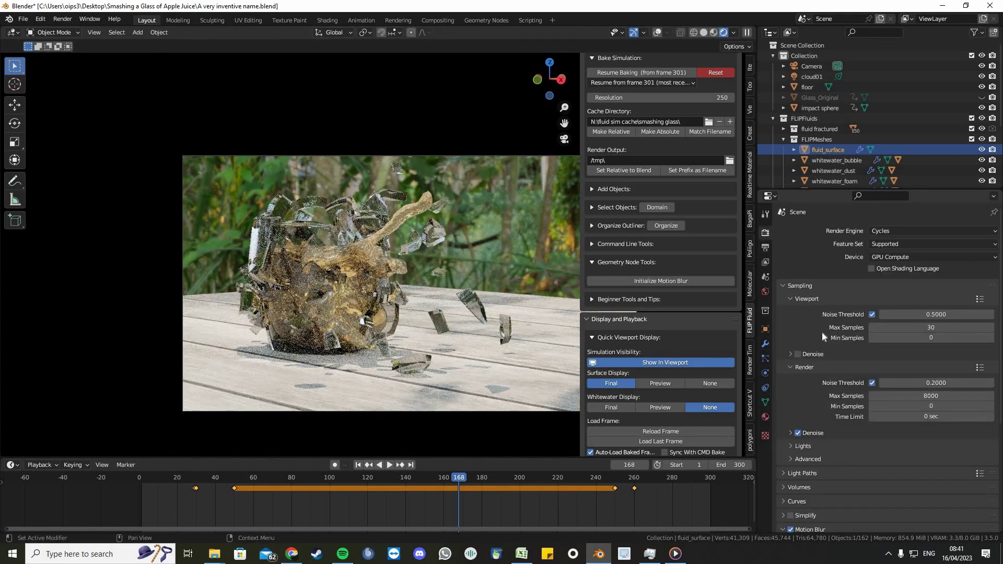
pyautogui.scroll(-3, 822, 332)
pyautogui.scroll(-1, 812, 322)
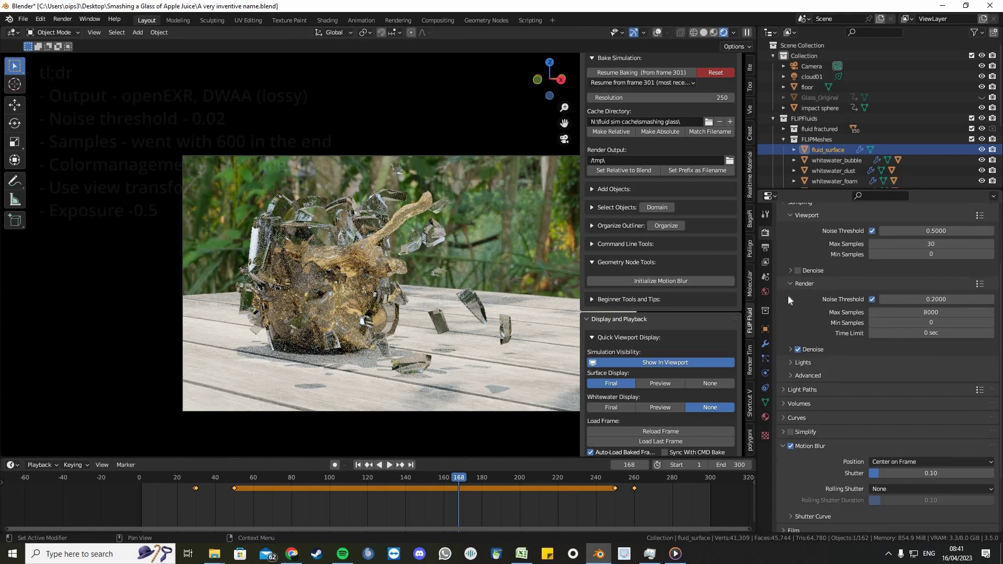
pyautogui.click(765, 246)
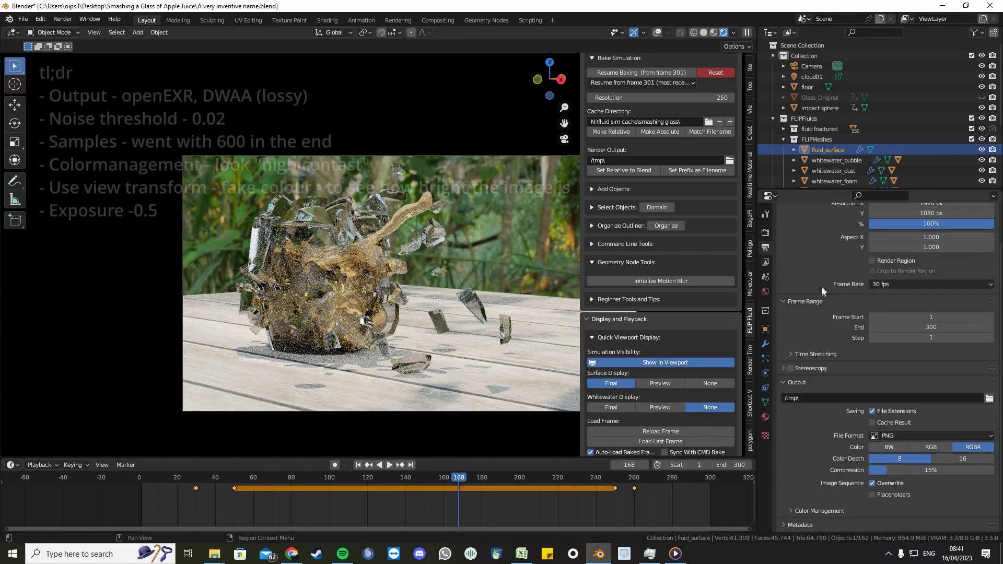
pyautogui.click(989, 398)
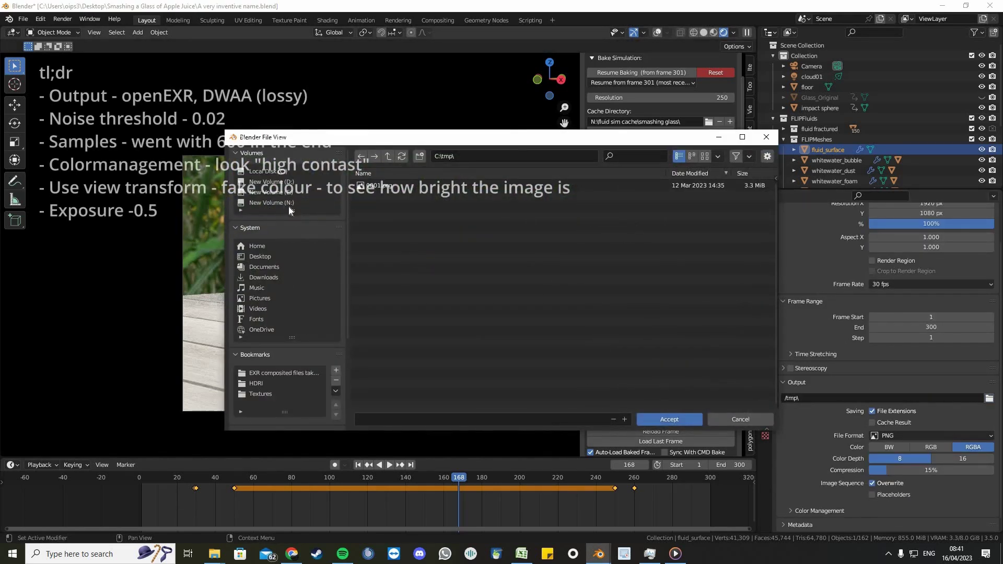
pyautogui.click(288, 205)
pyautogui.doubleClick(394, 216)
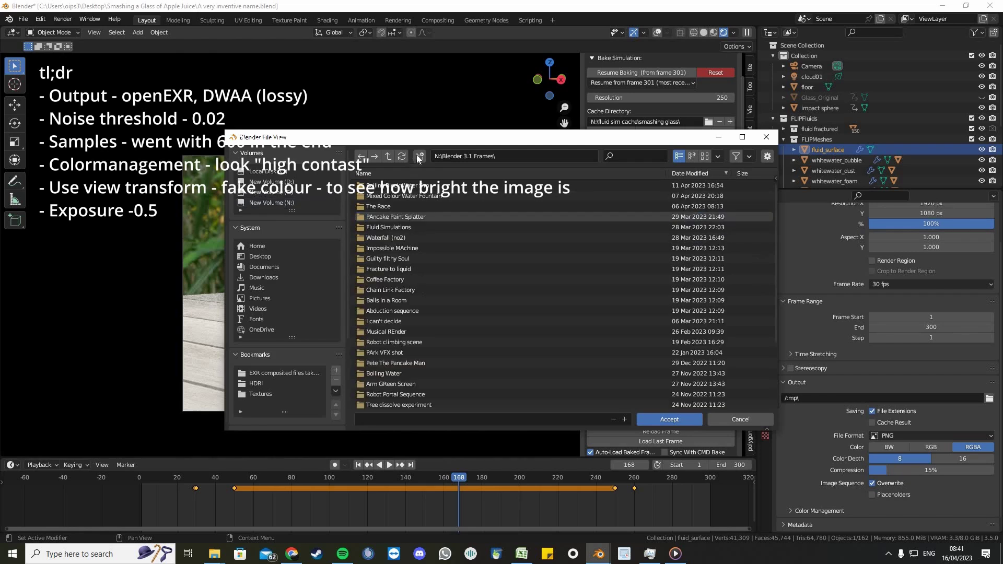
# Create a folder named "Shattered glass" for the rendered frames and open it
pyautogui.click(419, 156)
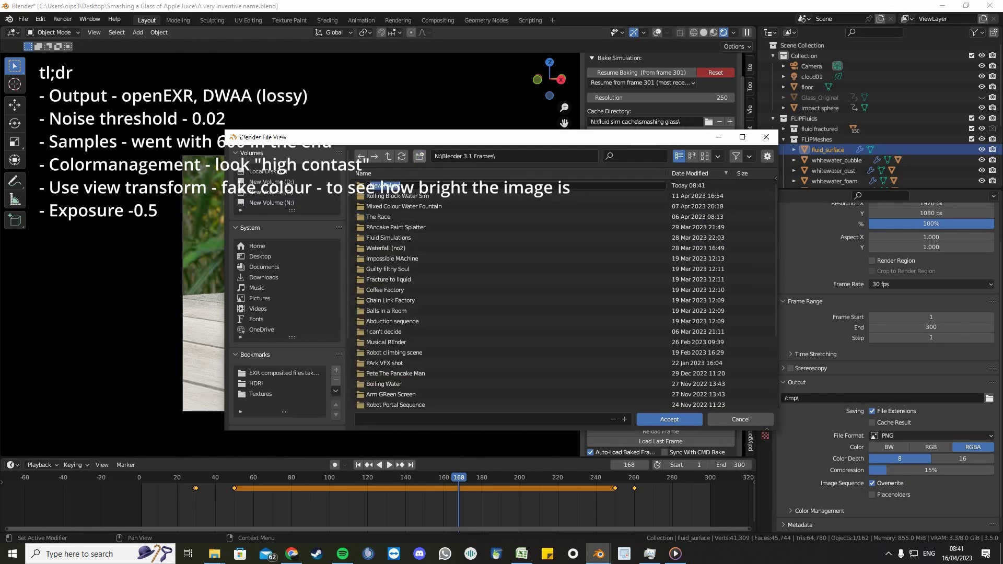
pyautogui.write('Sma')
pyautogui.press('Return')
pyautogui.doubleClick(413, 188)
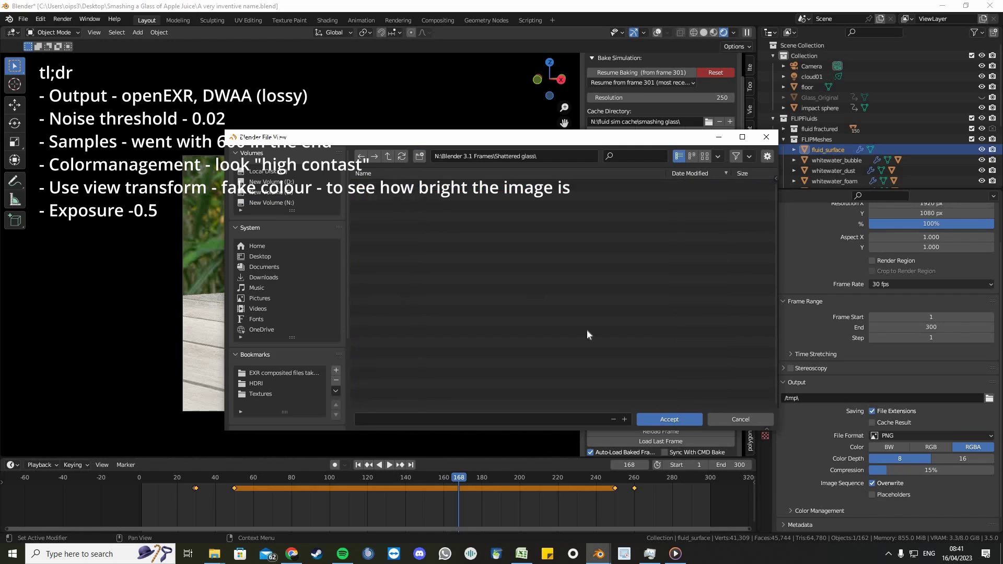
# Create a folder named "raw" inside Shattered glass and accept it as the render output location
pyautogui.click(419, 157)
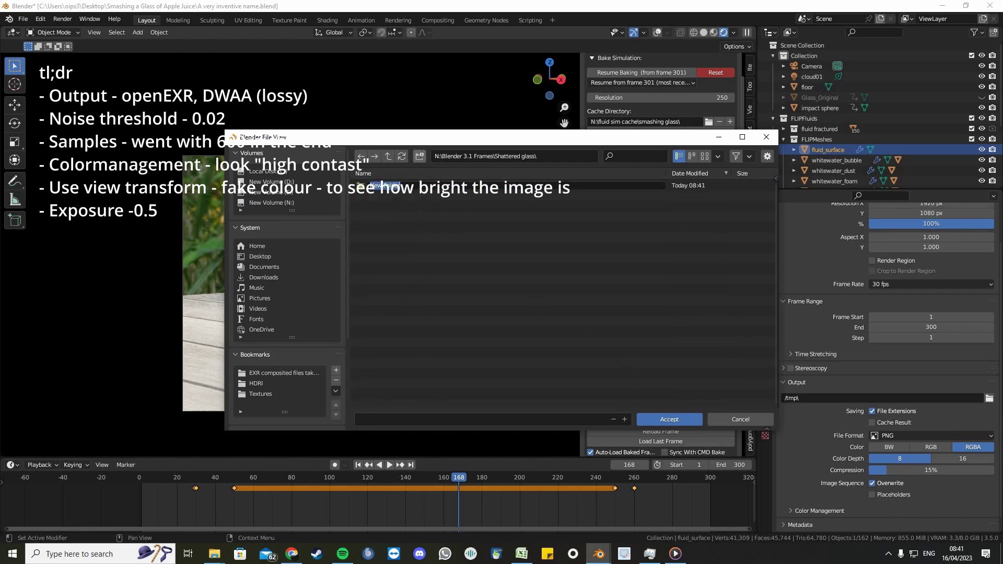
pyautogui.click(688, 420)
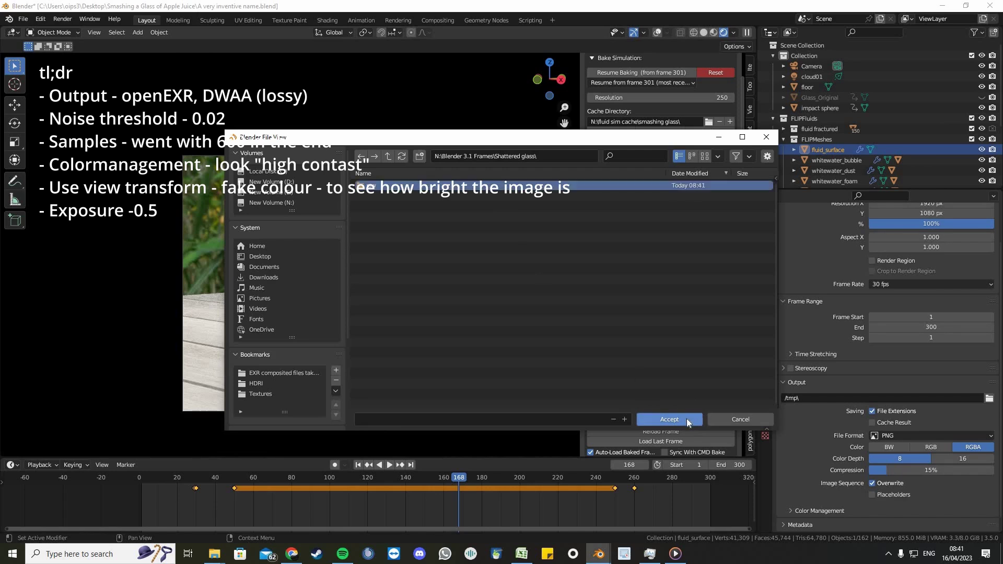
pyautogui.click(687, 419)
pyautogui.click(687, 419)
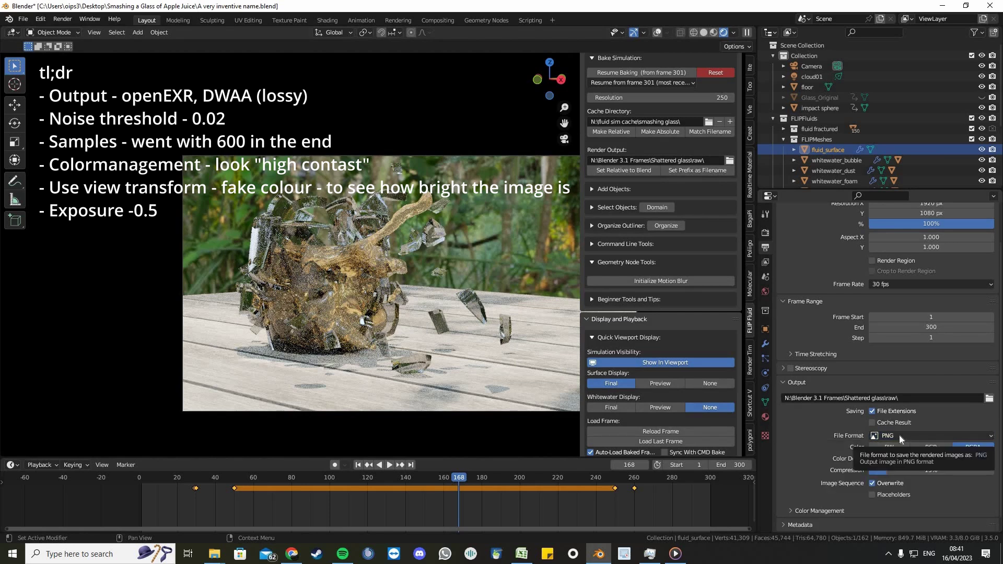
# Set the output file format to OpenEXR with the DWAA (lossy) codec and turn off Overwrite
pyautogui.click(898, 434)
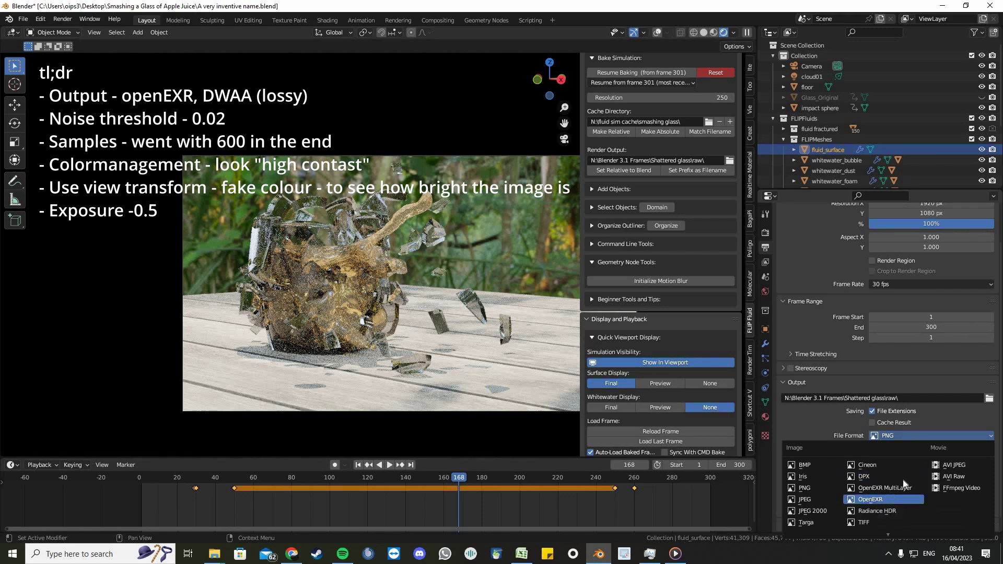
pyautogui.click(879, 500)
pyautogui.click(935, 469)
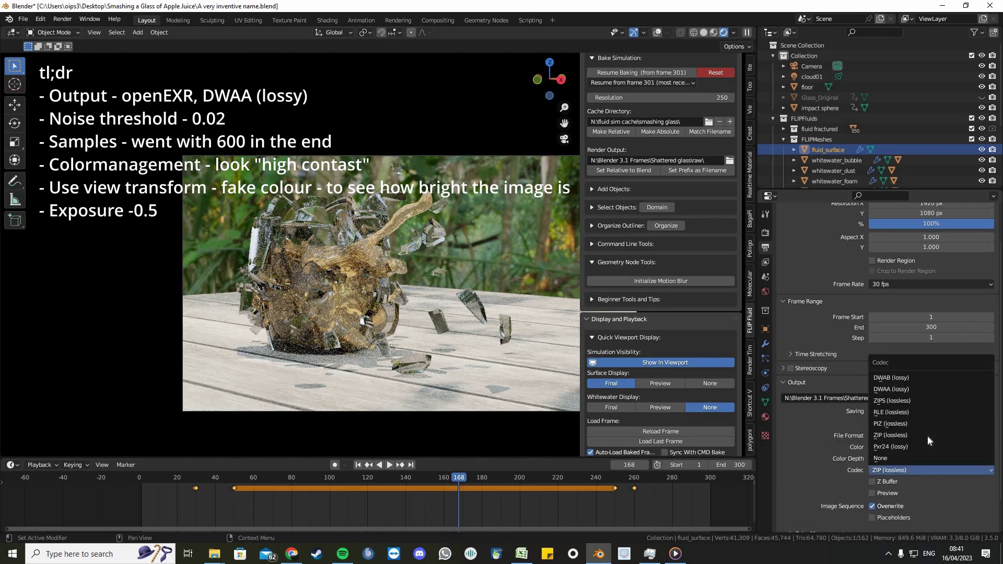
pyautogui.click(913, 389)
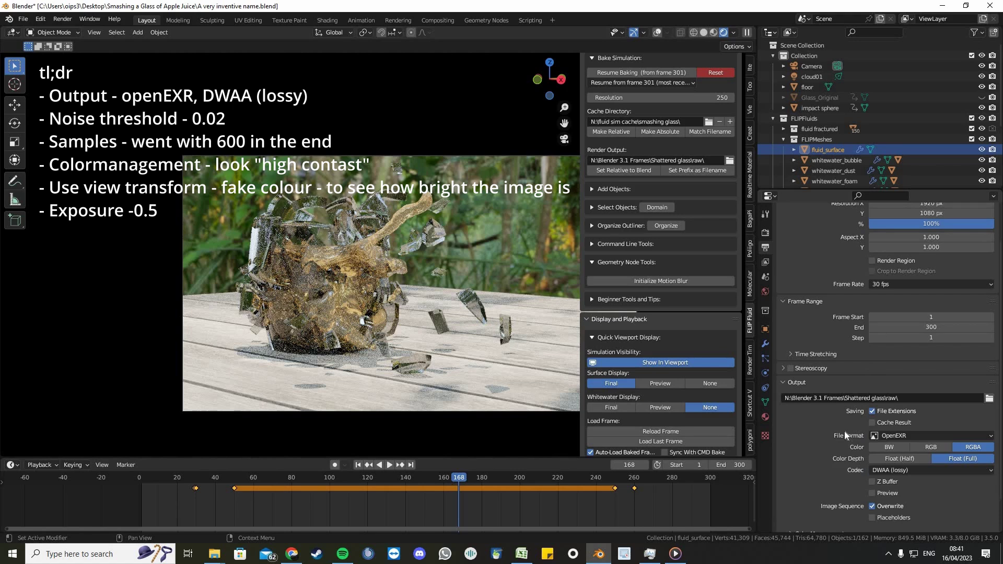
pyautogui.scroll(-1, 846, 431)
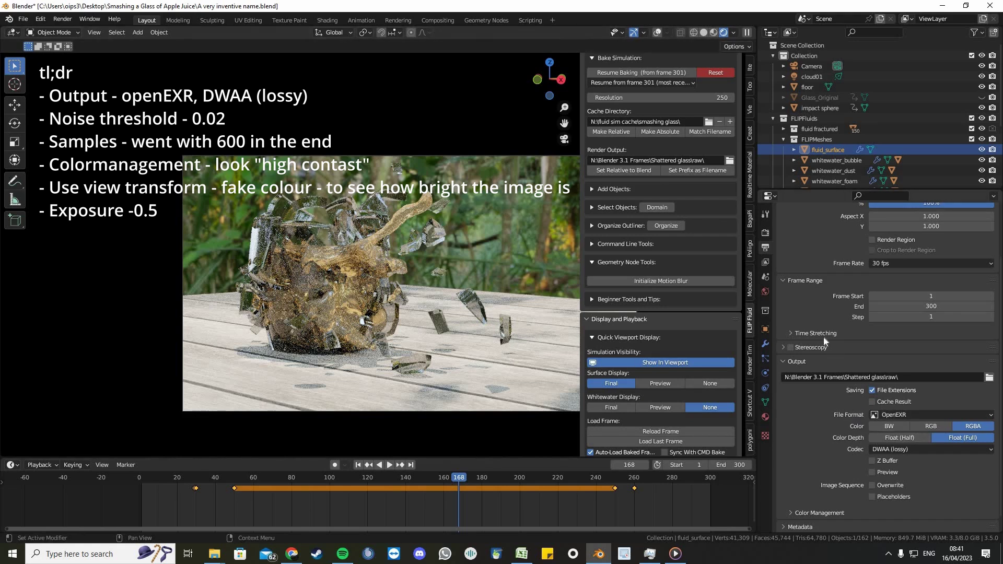
pyautogui.scroll(1, 842, 352)
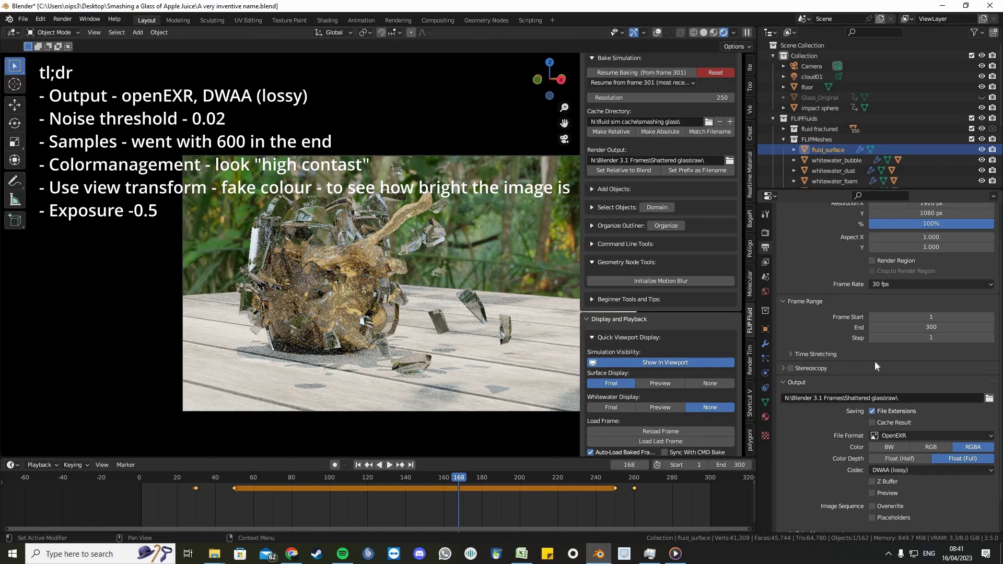
pyautogui.scroll(1, 859, 346)
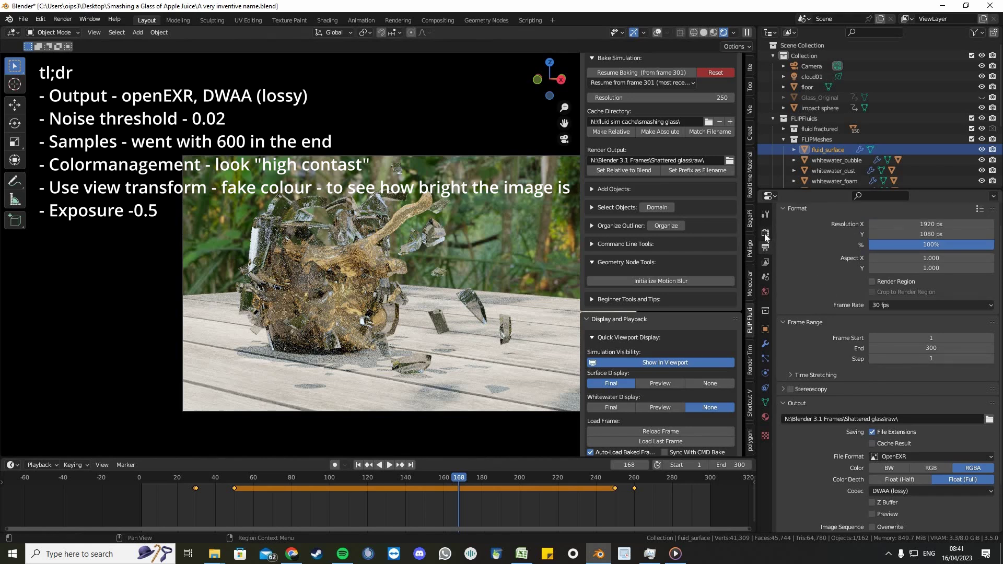
# Set the final render's noise threshold to 0.02 and its max samples to 300
pyautogui.click(764, 233)
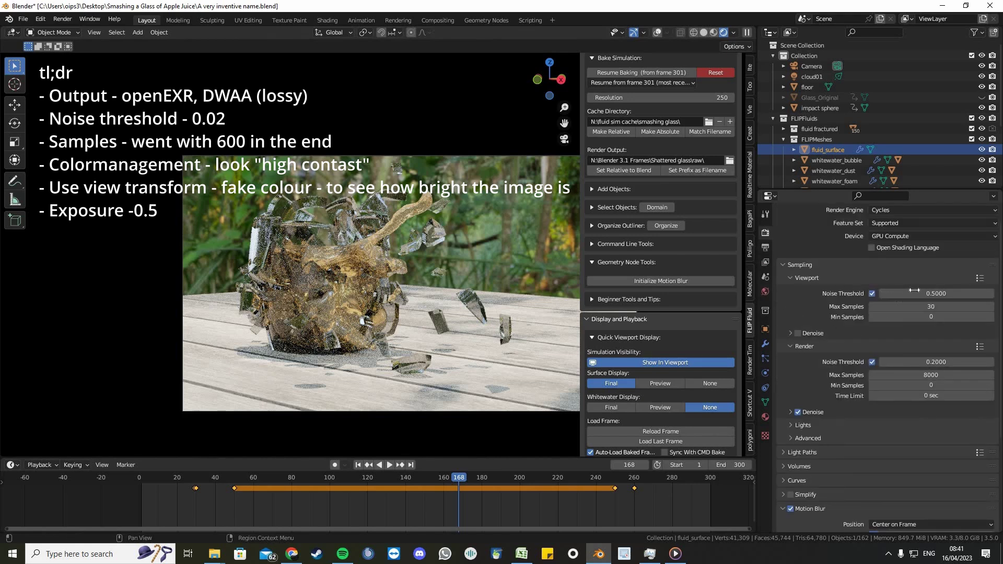
pyautogui.click(930, 362)
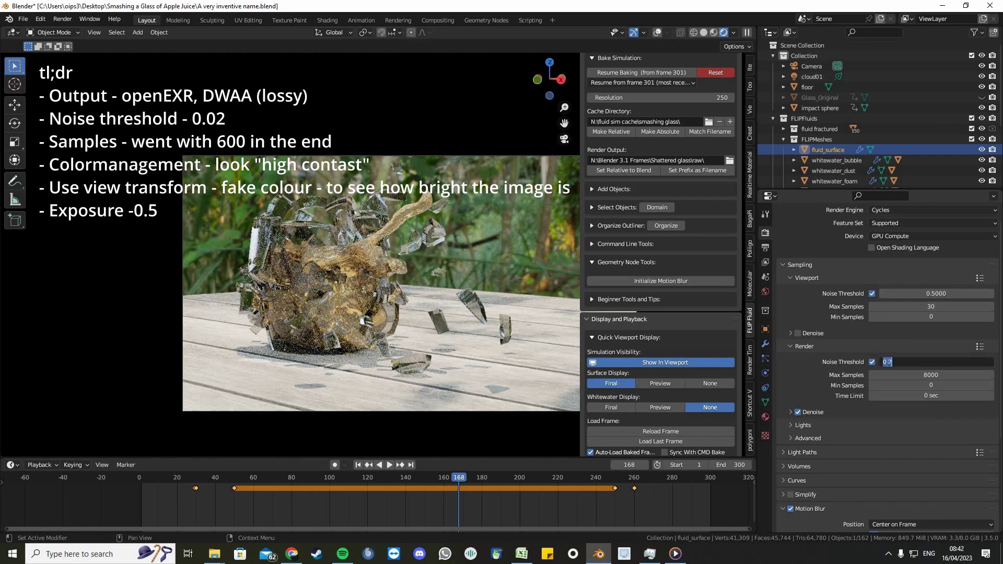
pyautogui.press('Return')
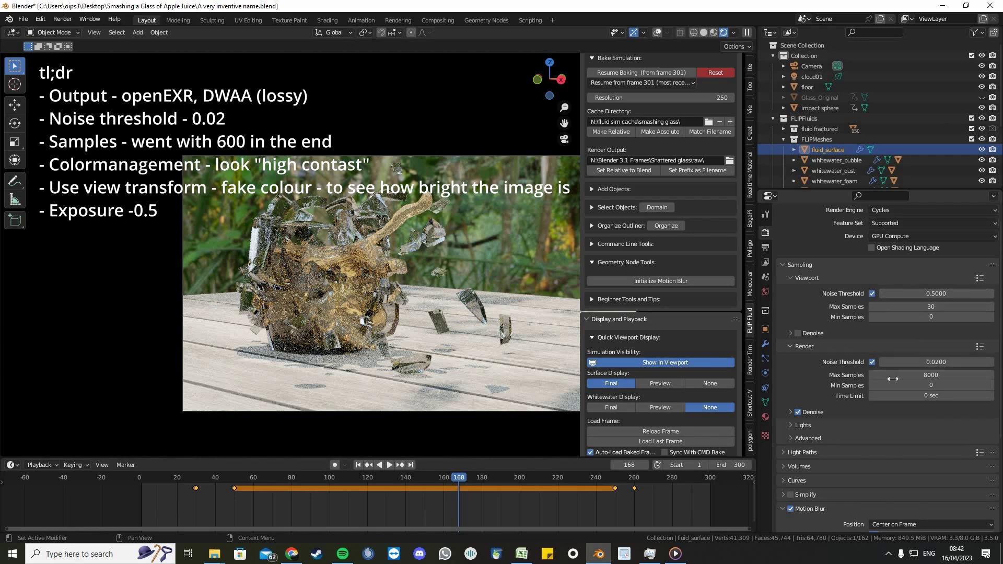
pyautogui.click(924, 376)
pyautogui.write('3')
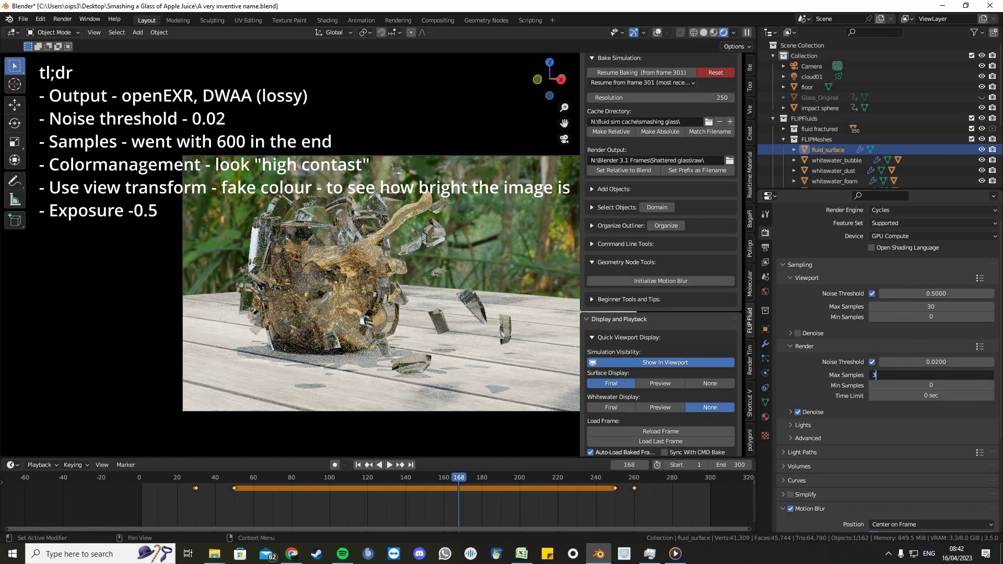
pyautogui.write('00')
pyautogui.press('Return')
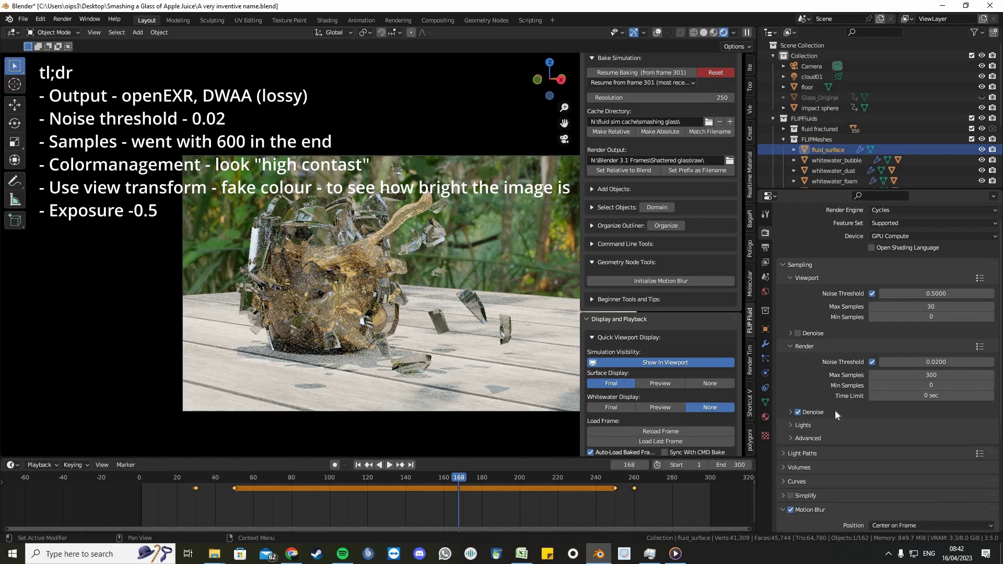
# Expand the Light Paths settings and save the project file
pyautogui.click(784, 453)
pyautogui.scroll(-3, 841, 432)
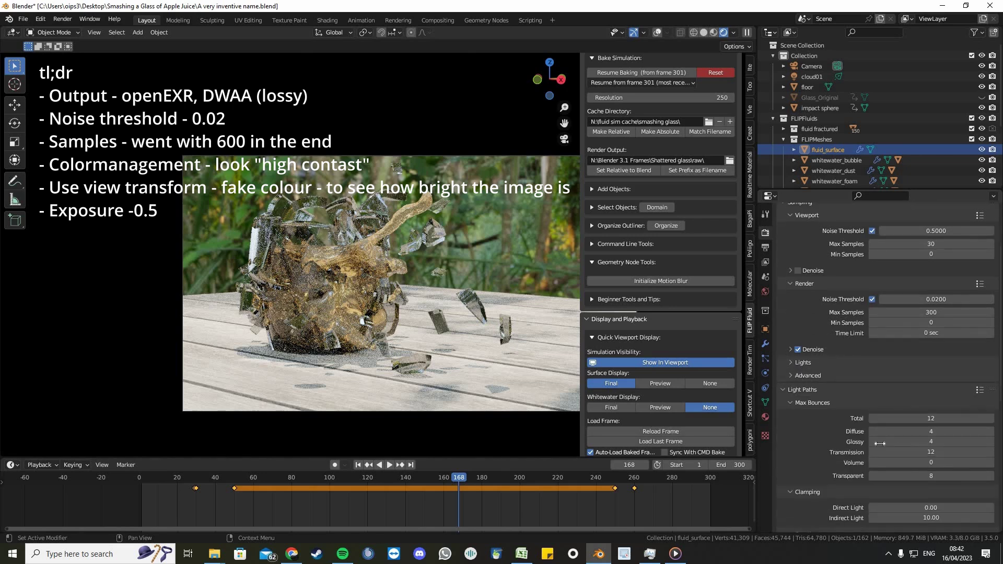
pyautogui.scroll(1, 411, 340)
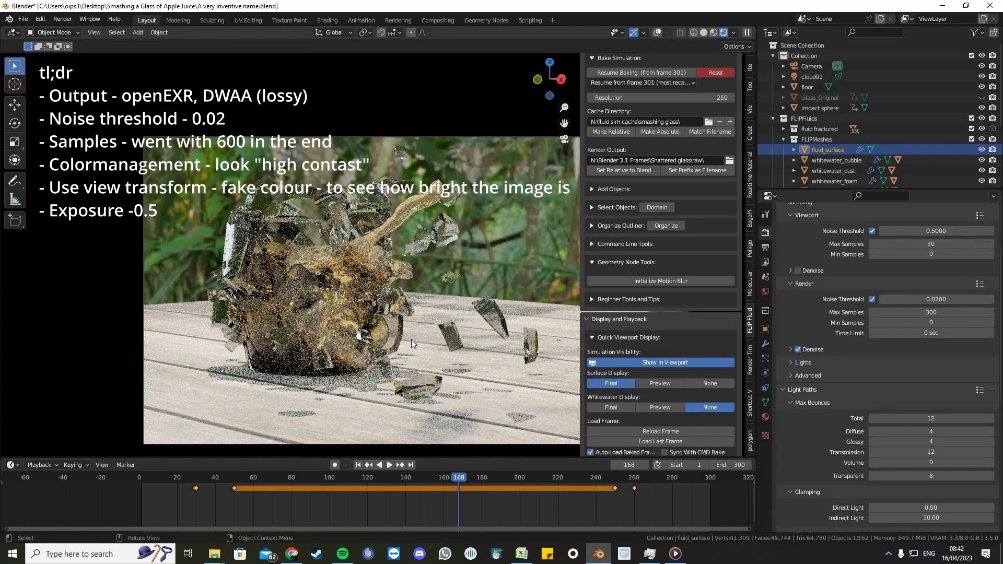
pyautogui.hotkey('ctrl', 's')
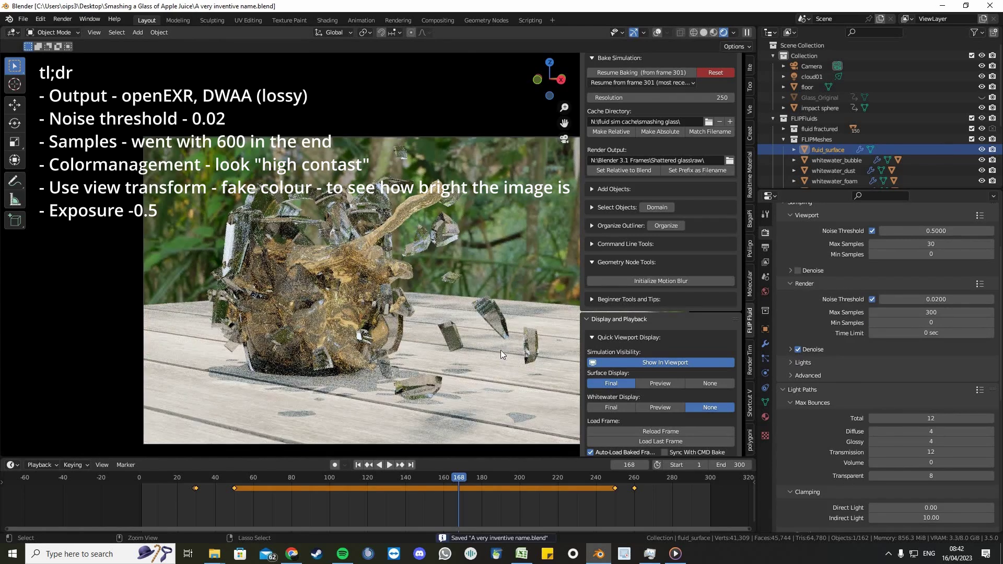
pyautogui.scroll(-1, 498, 350)
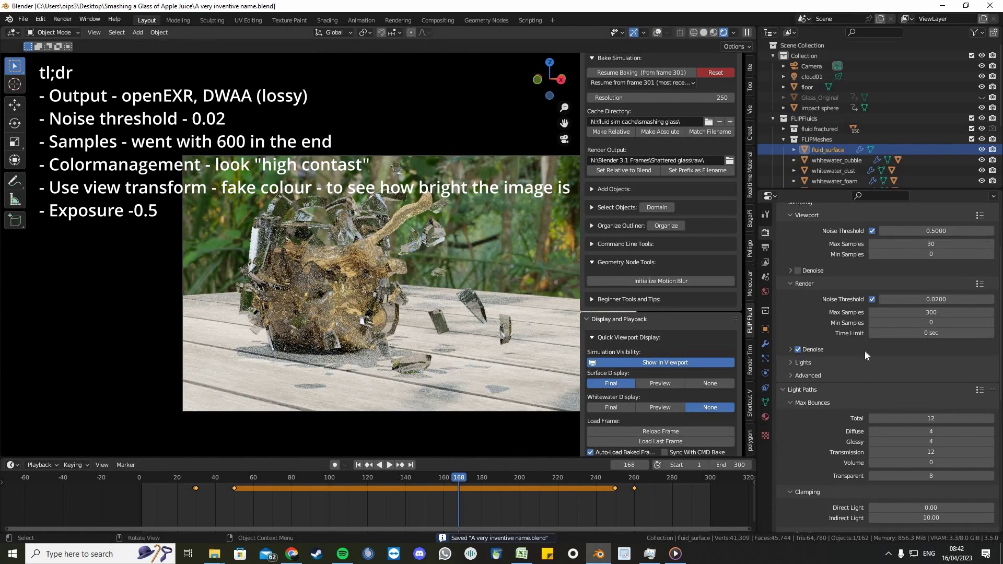
# Set the render resolution scale to 50% and return to the render settings
pyautogui.click(398, 19)
pyautogui.click(149, 20)
pyautogui.click(766, 248)
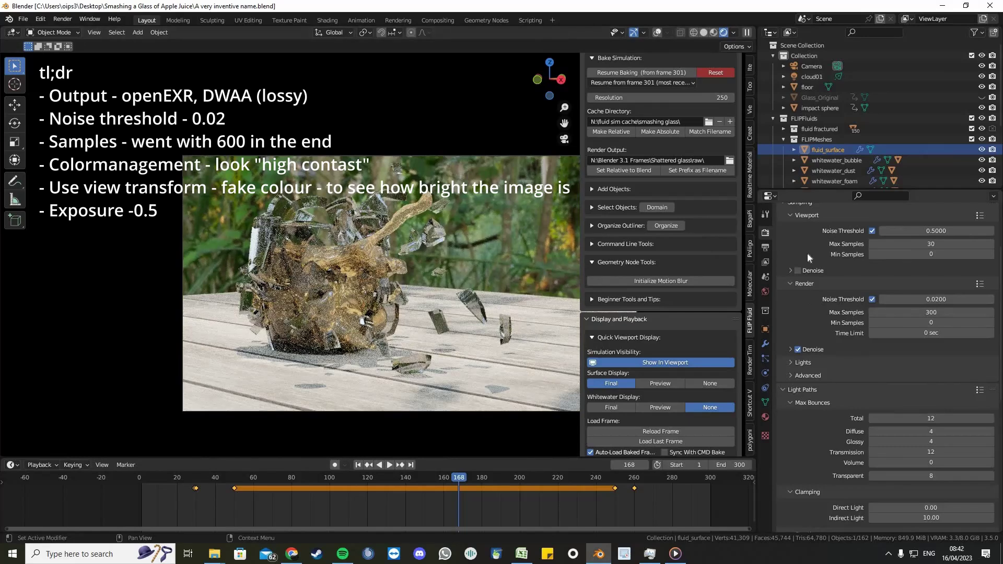
pyautogui.moveTo(950, 265); pyautogui.dragTo(781, 293)
pyautogui.click(765, 232)
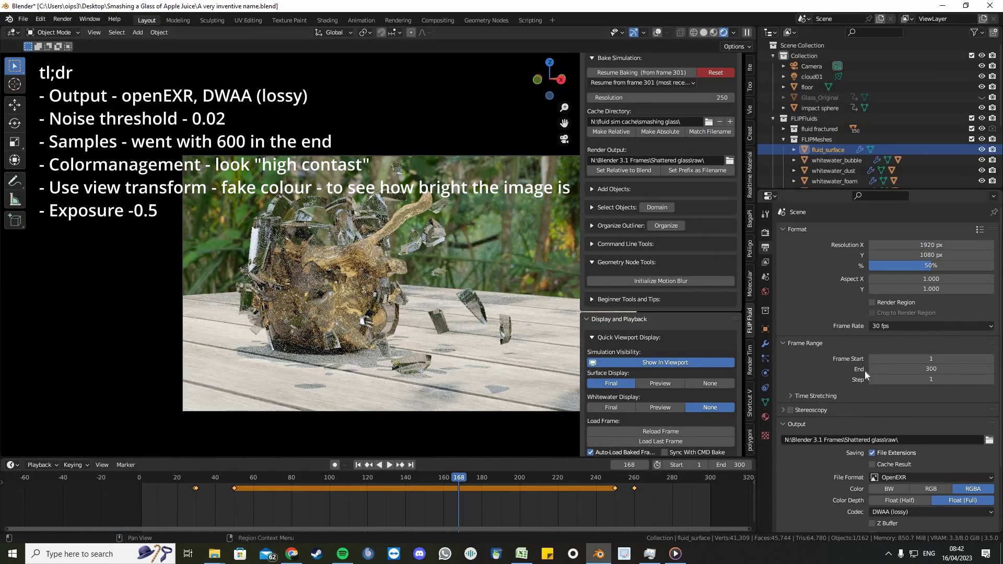
# Set the total and transmission max light bounces to 50 each
pyautogui.scroll(-1, 917, 352)
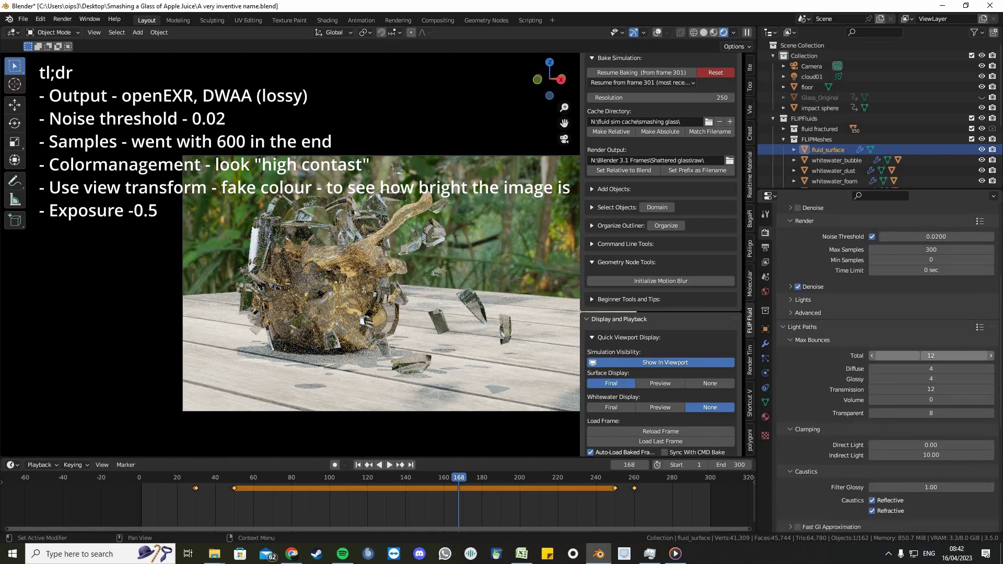
pyautogui.click(920, 355)
pyautogui.write('50')
pyautogui.click(931, 389)
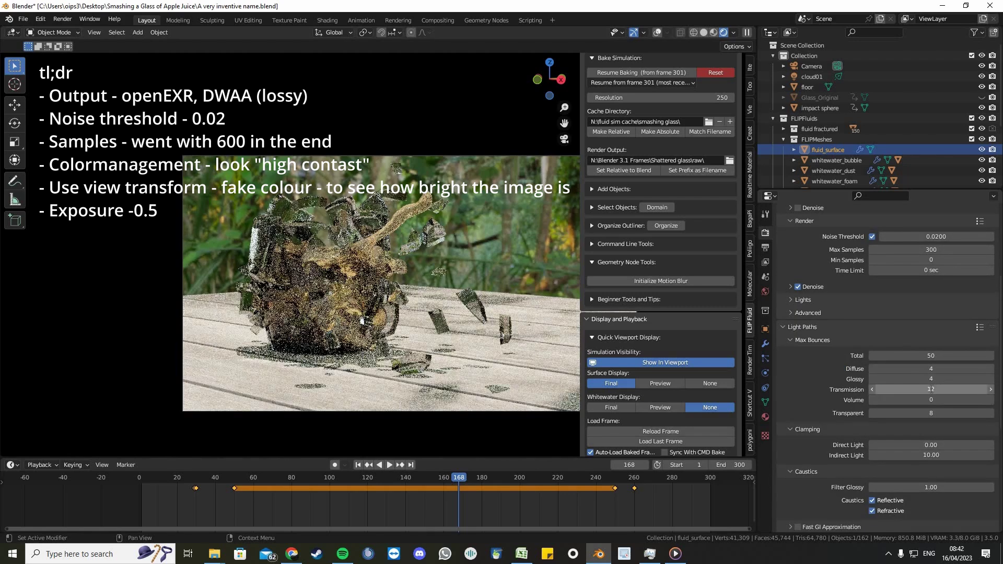
pyautogui.press('Return')
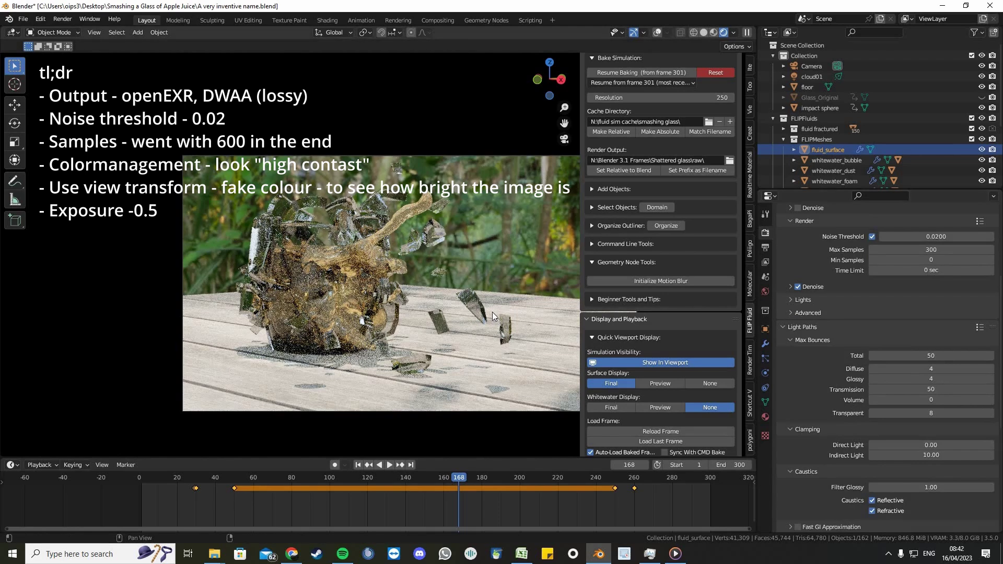
# Save the project, render a test image of frame 168 and close the result
pyautogui.hotkey('ctrl', 's')
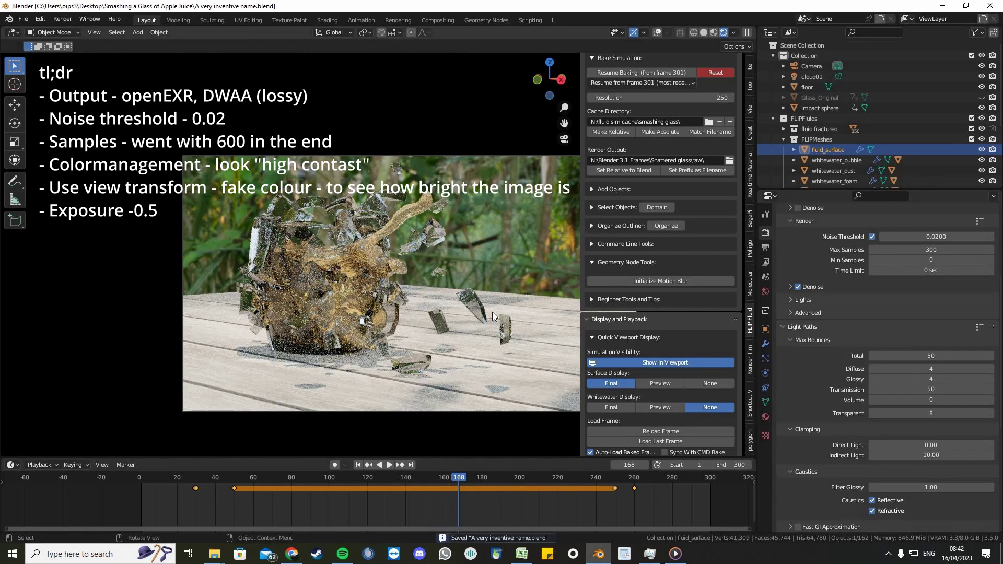
pyautogui.press('F12')
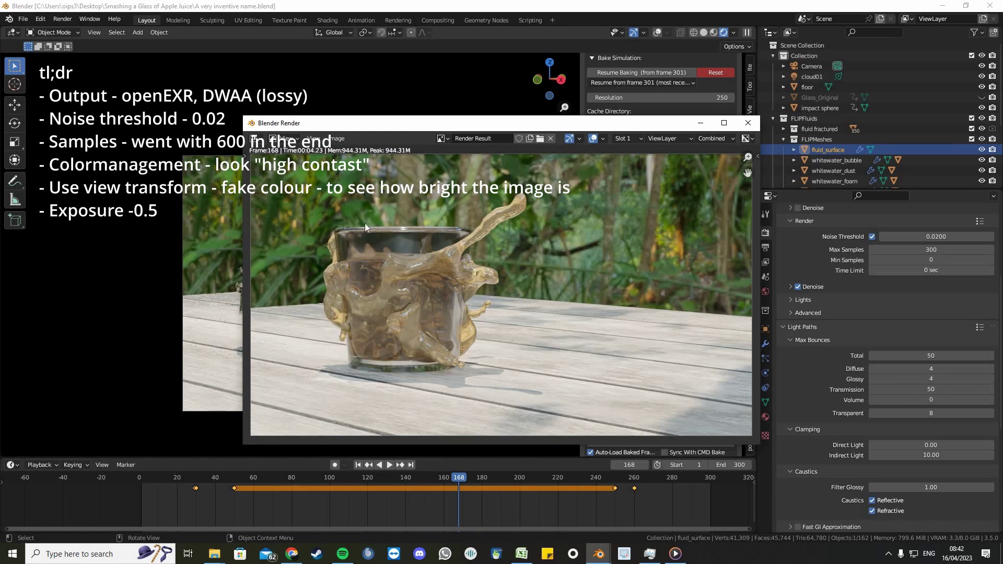
pyautogui.click(748, 123)
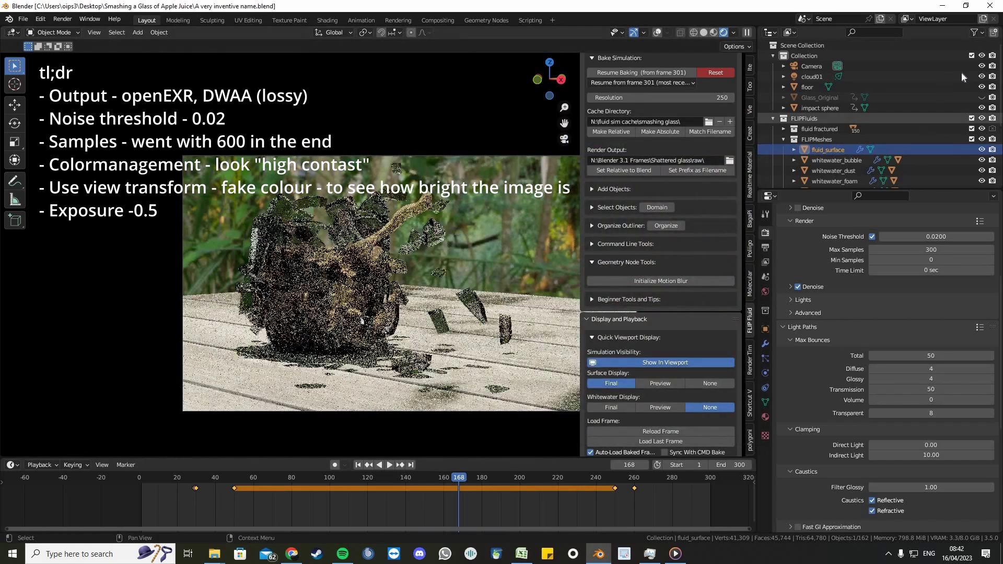
# Enable the fluid fractured collection for rendering, re-render frame 168 and switch the render result to Slot 2
pyautogui.click(992, 128)
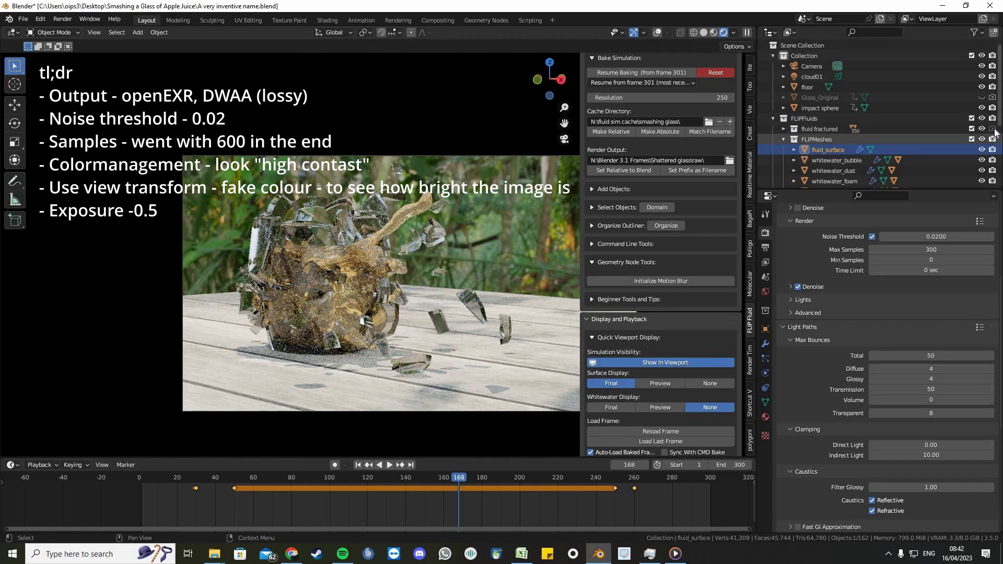
pyautogui.press('F12')
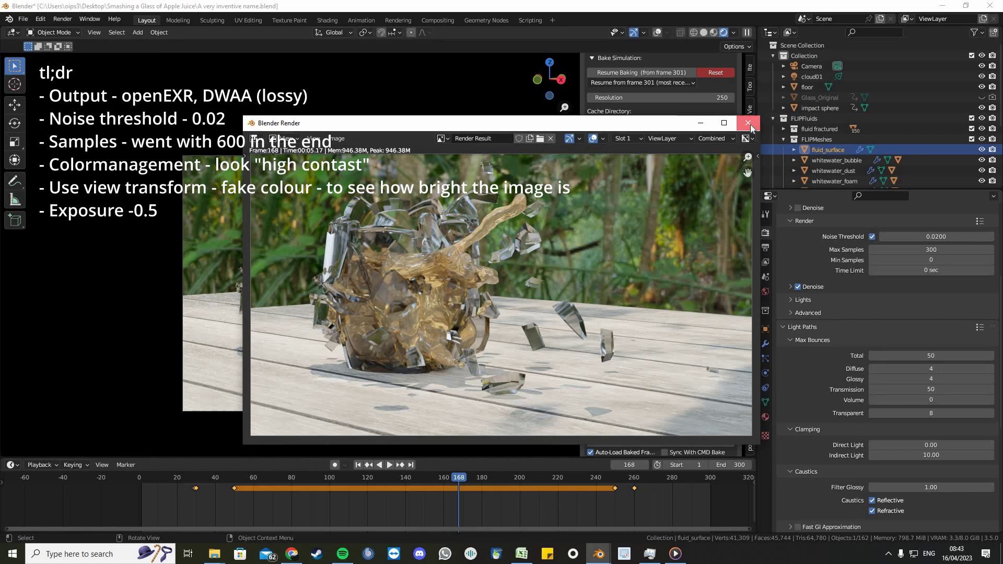
pyautogui.click(626, 138)
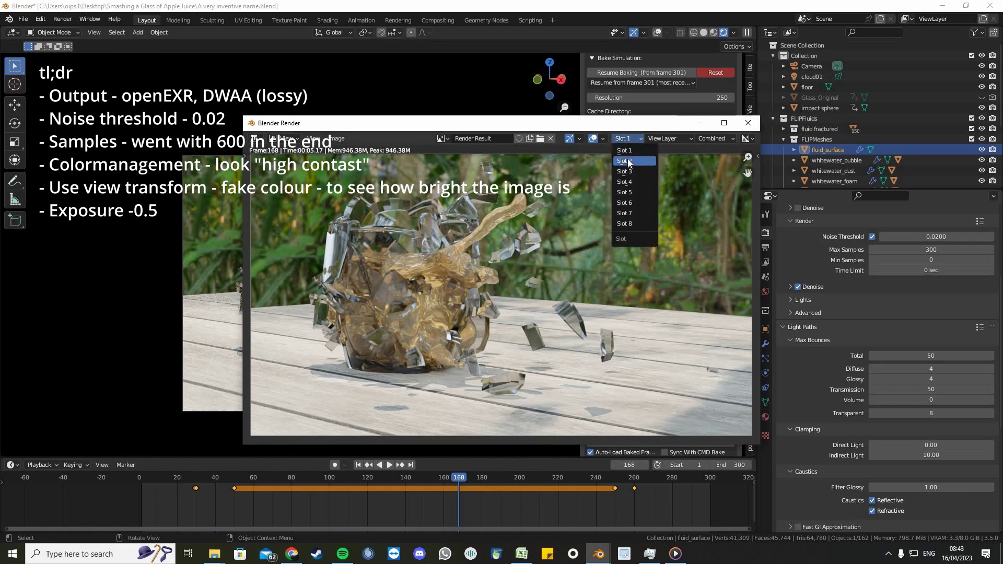
pyautogui.click(628, 162)
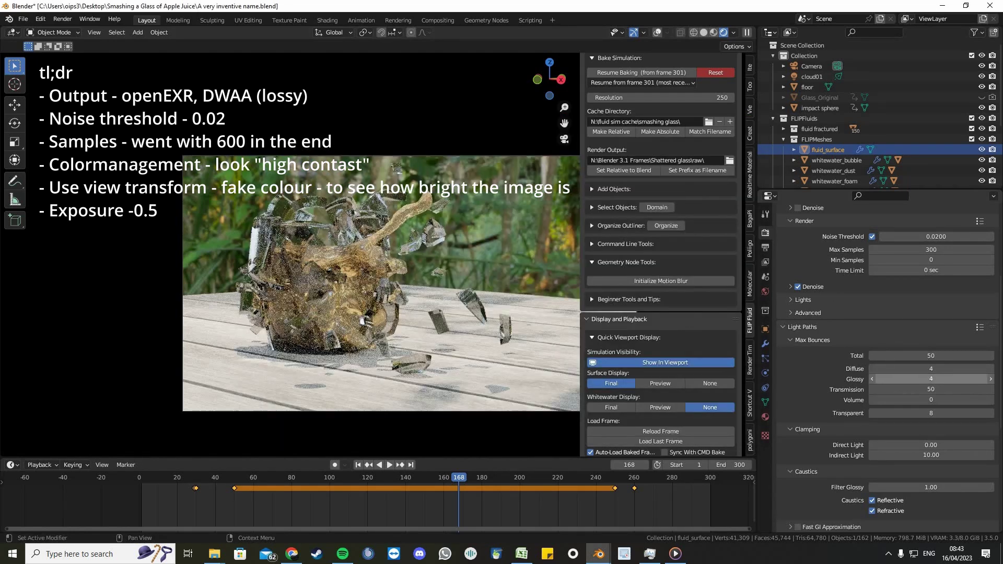
# Set the total and transmission max light bounces to 12 each
pyautogui.click(932, 356)
pyautogui.write('12')
pyautogui.press('Return')
pyautogui.click(926, 389)
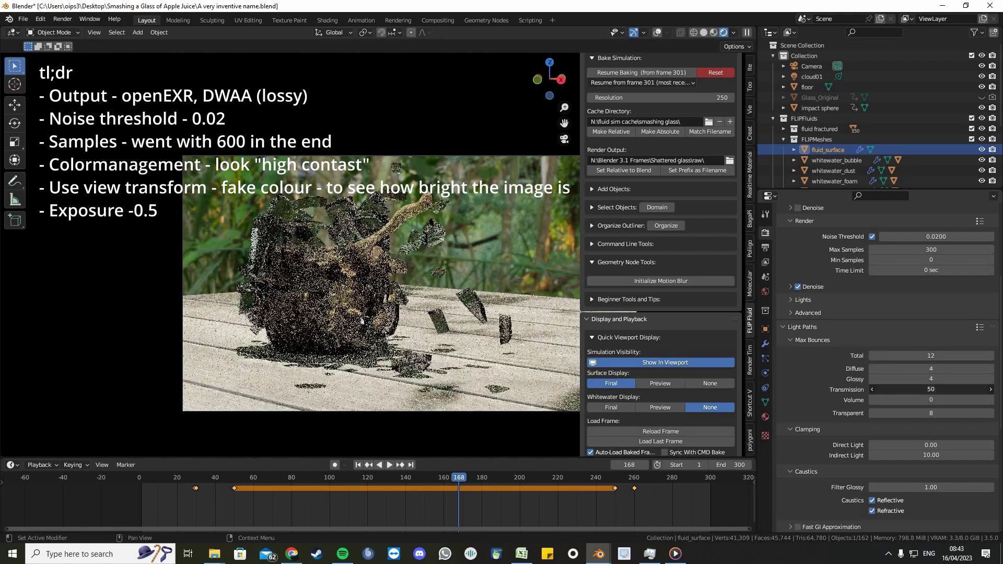
pyautogui.write('12')
pyautogui.press('Return')
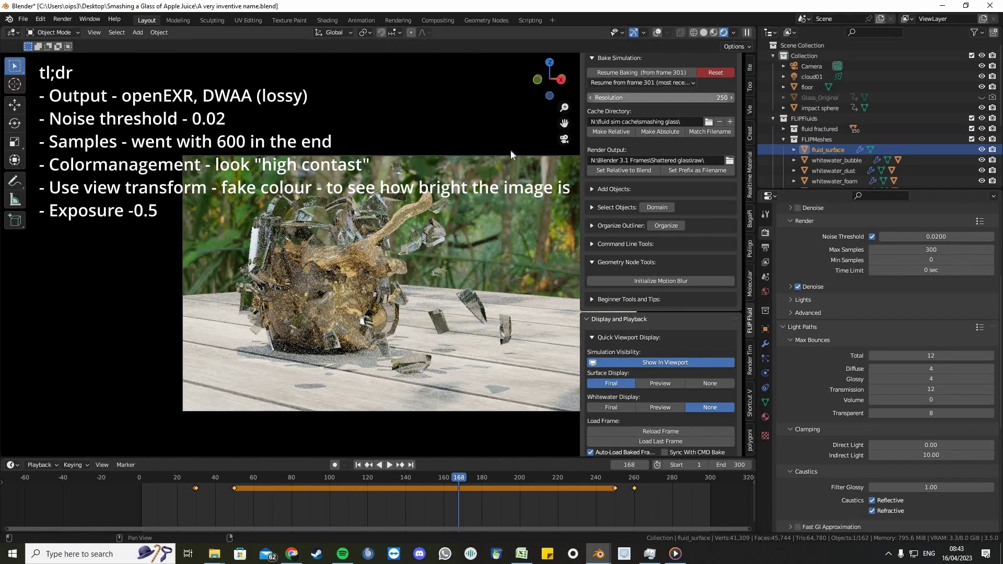
# Render frame 168 into Slot 2, compare it with the 50-bounce render in Slot 1, and close the result
pyautogui.press('F12')
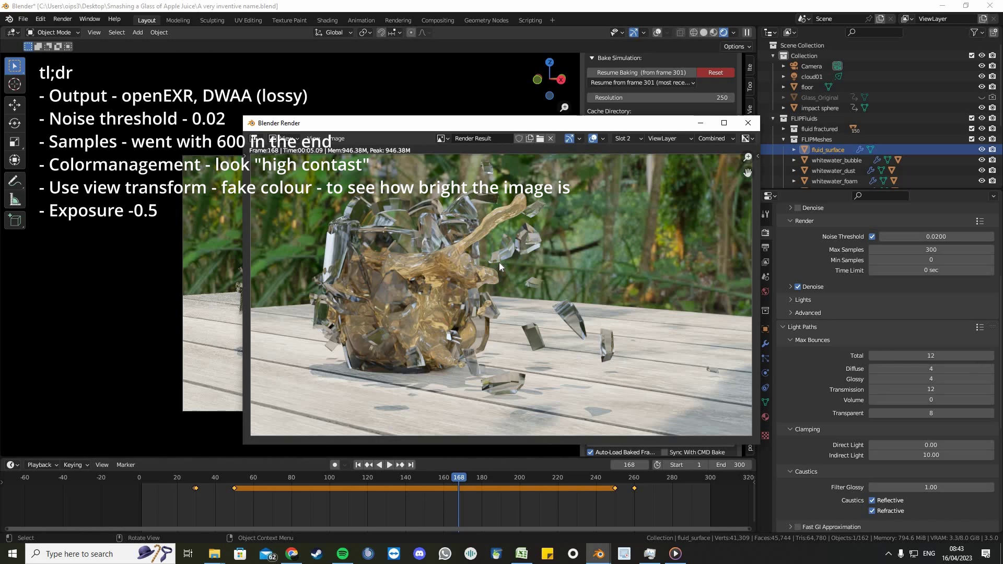
pyautogui.press('j')
pyautogui.press('j')
pyautogui.click(747, 124)
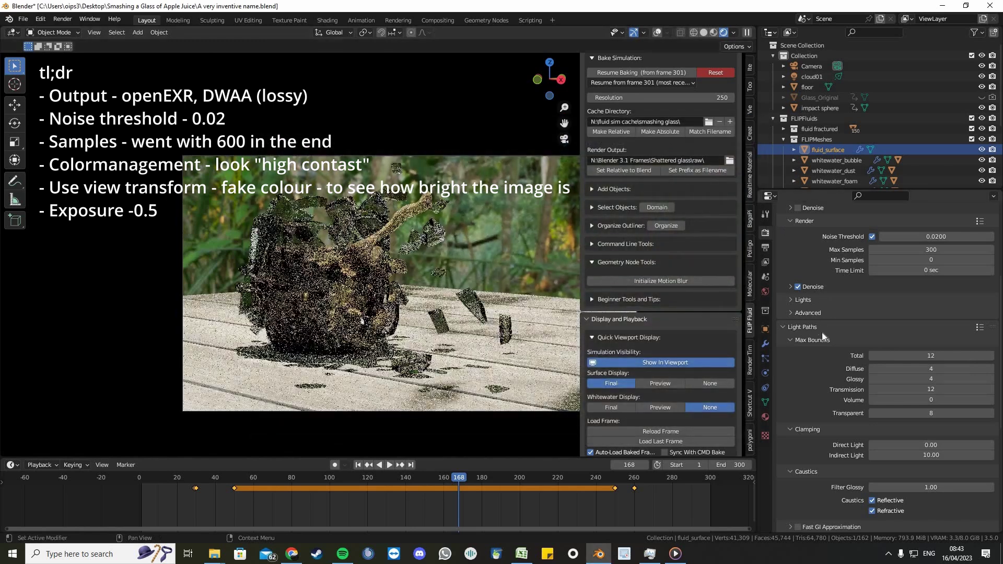
# Set the color management look to Medium High Contrast
pyautogui.click(779, 328)
pyautogui.click(802, 383)
pyautogui.scroll(-1, 804, 376)
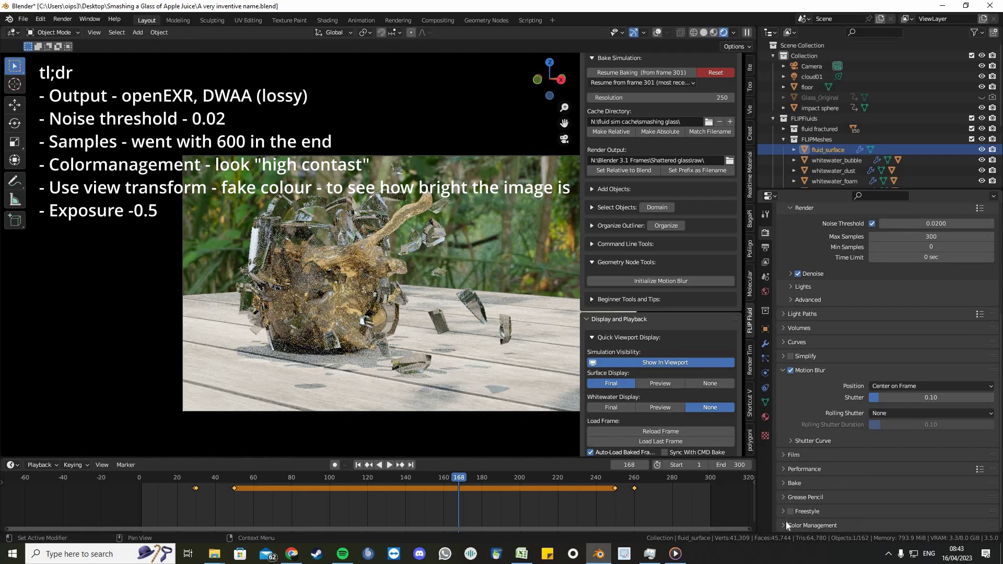
pyautogui.scroll(-5, 847, 467)
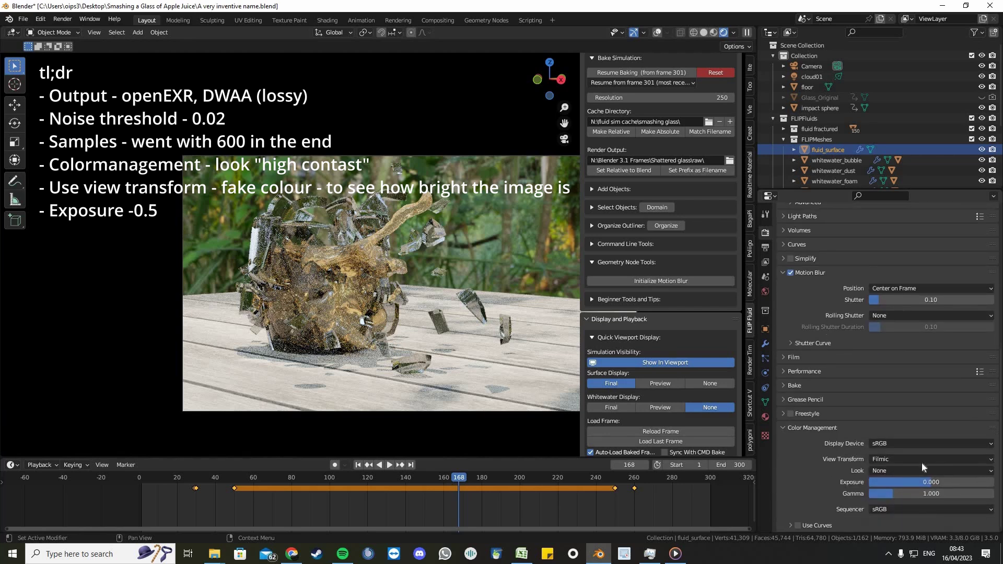
pyautogui.click(923, 472)
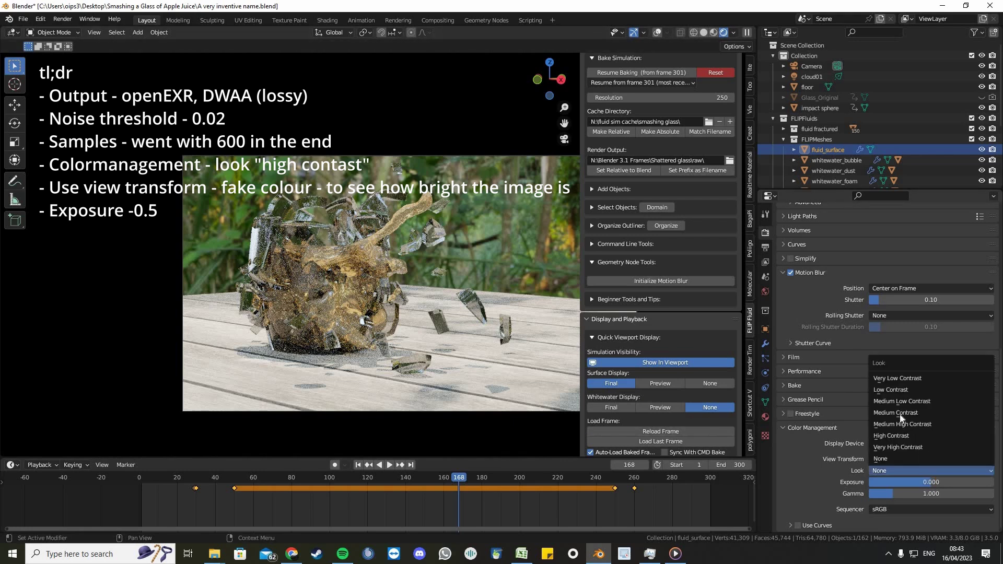
pyautogui.click(907, 424)
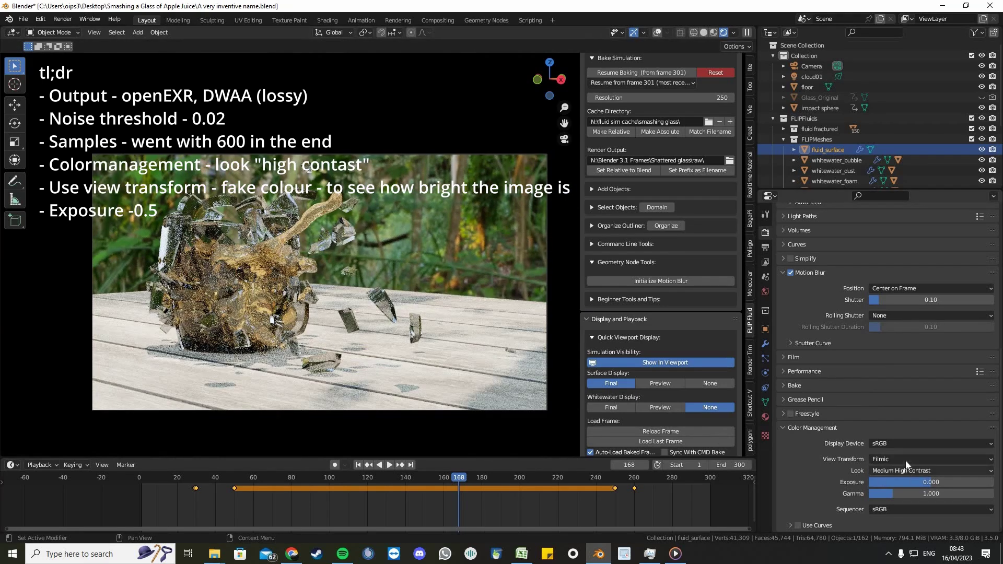
# Switch the view transform to False Color to judge brightness and set the exposure to -0.5
pyautogui.click(906, 461)
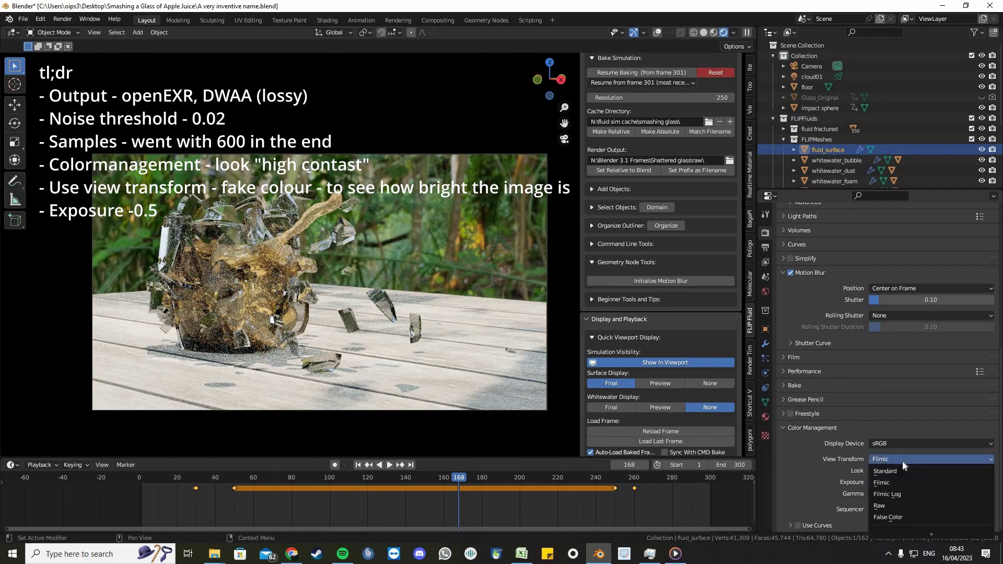
pyautogui.click(899, 516)
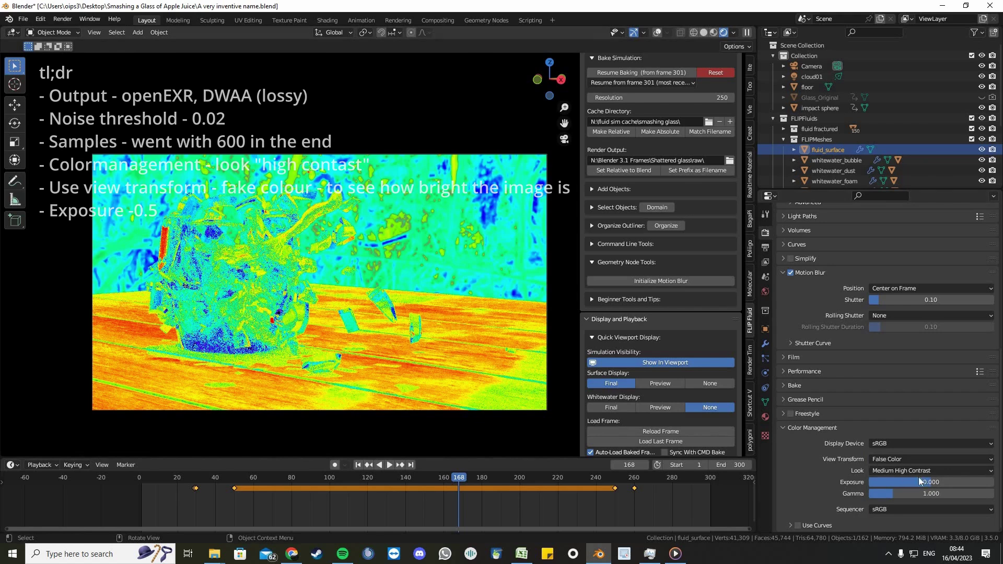
pyautogui.moveTo(930, 482); pyautogui.dragTo(911, 482)
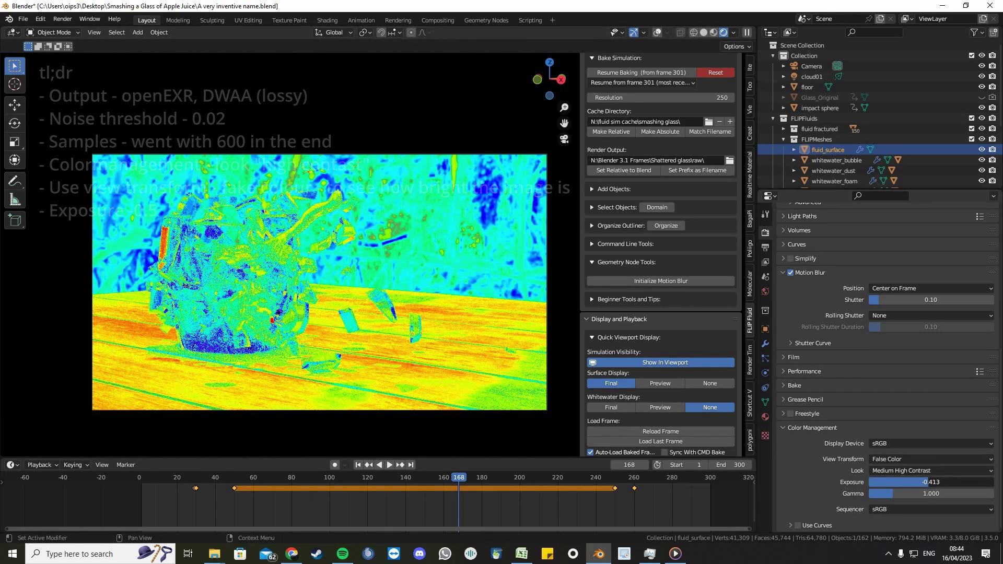
pyautogui.click(905, 481)
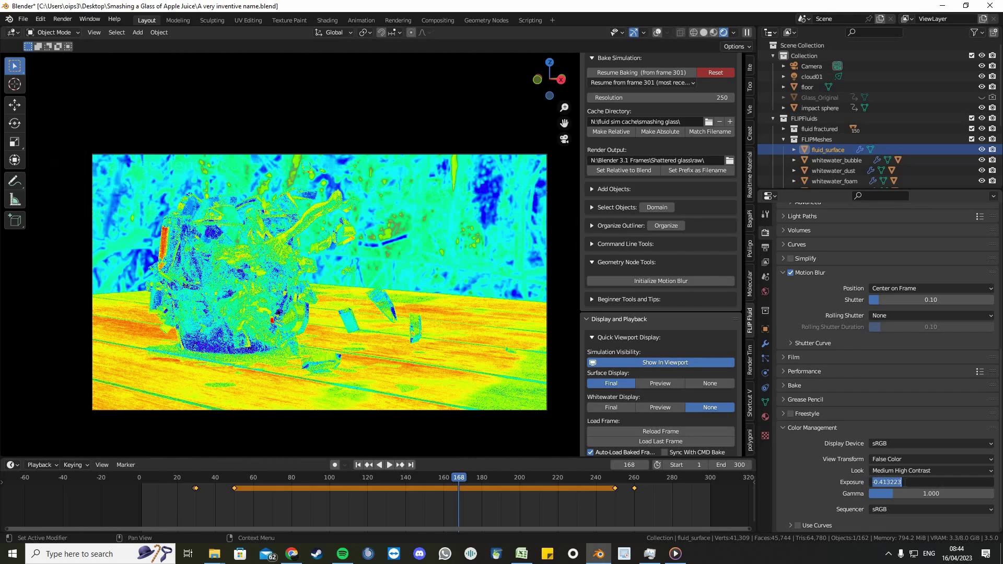
pyautogui.press('BackSpace')
pyautogui.write('-.5')
pyautogui.press('Return')
# Set the view transform back to Filmic and change the look to High Contrast
pyautogui.click(925, 460)
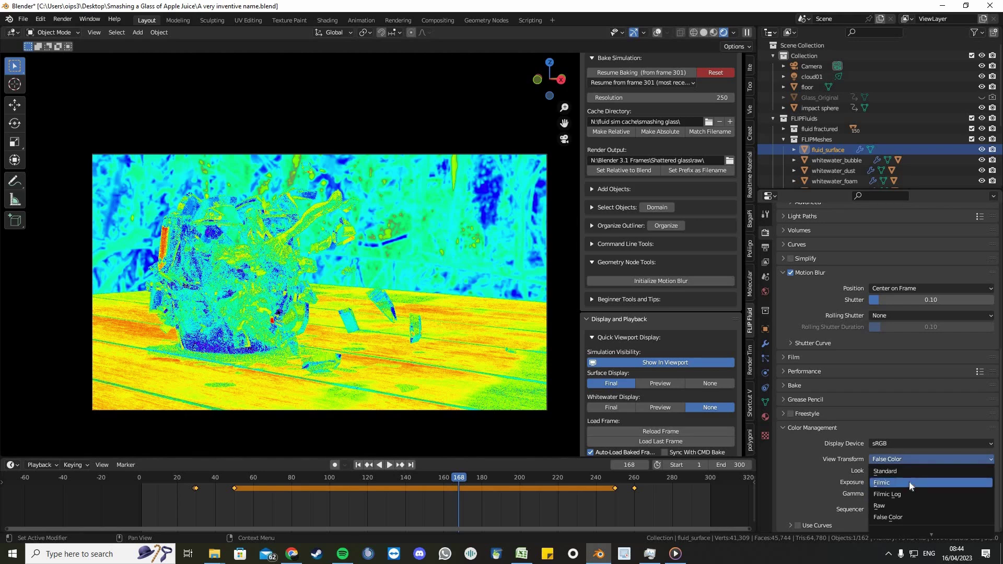
pyautogui.click(909, 482)
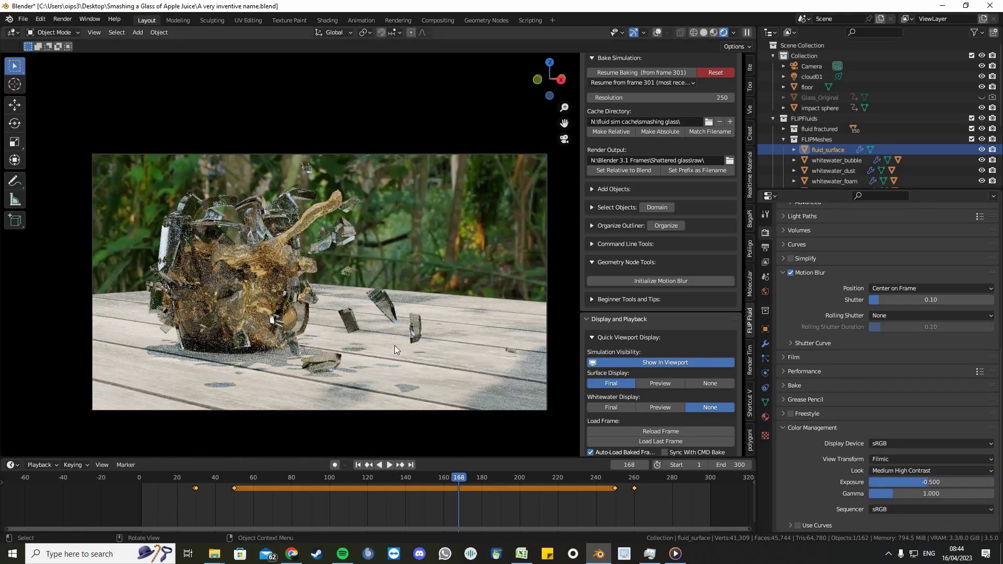
pyautogui.scroll(2, 394, 345)
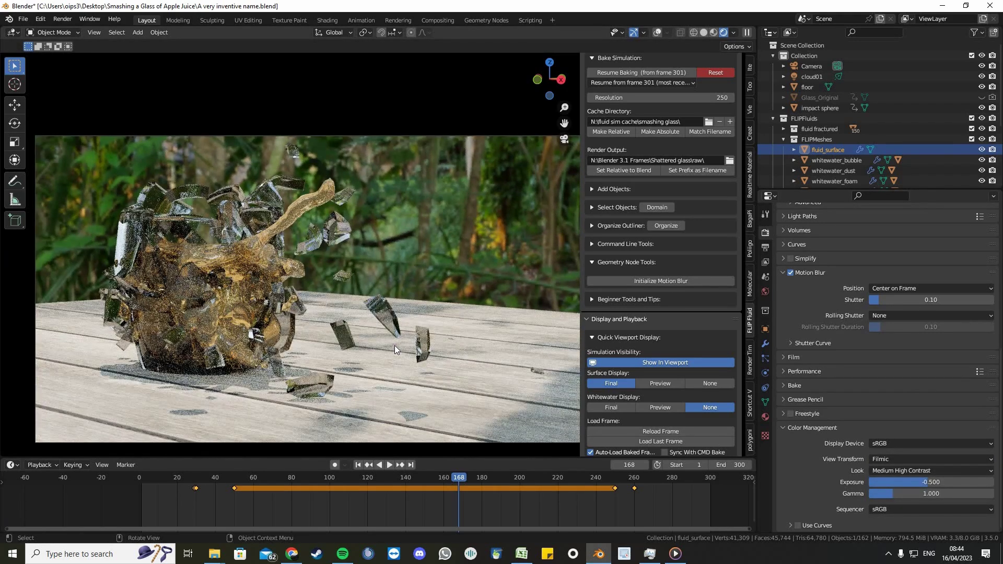
pyautogui.scroll(-1, 445, 358)
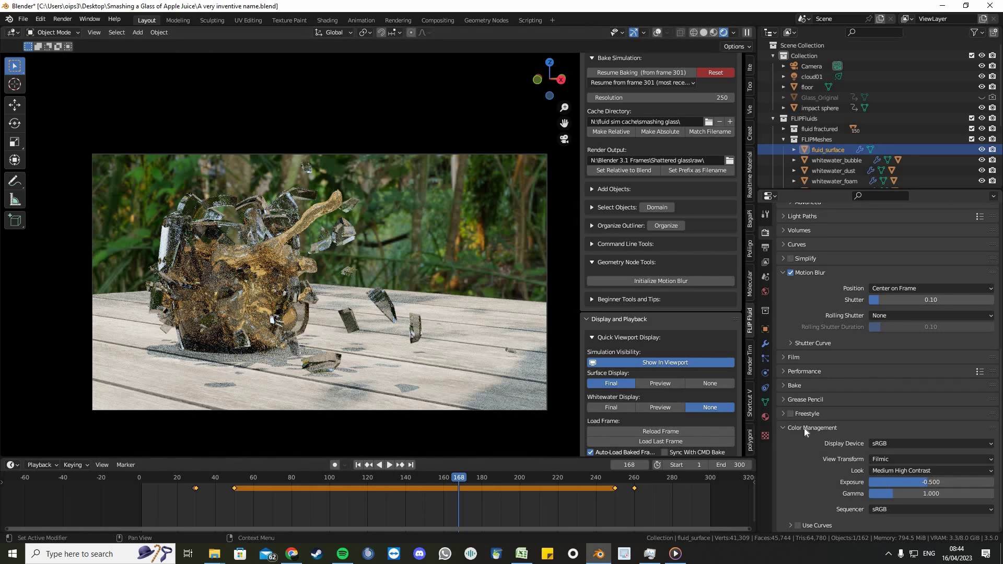
pyautogui.click(916, 469)
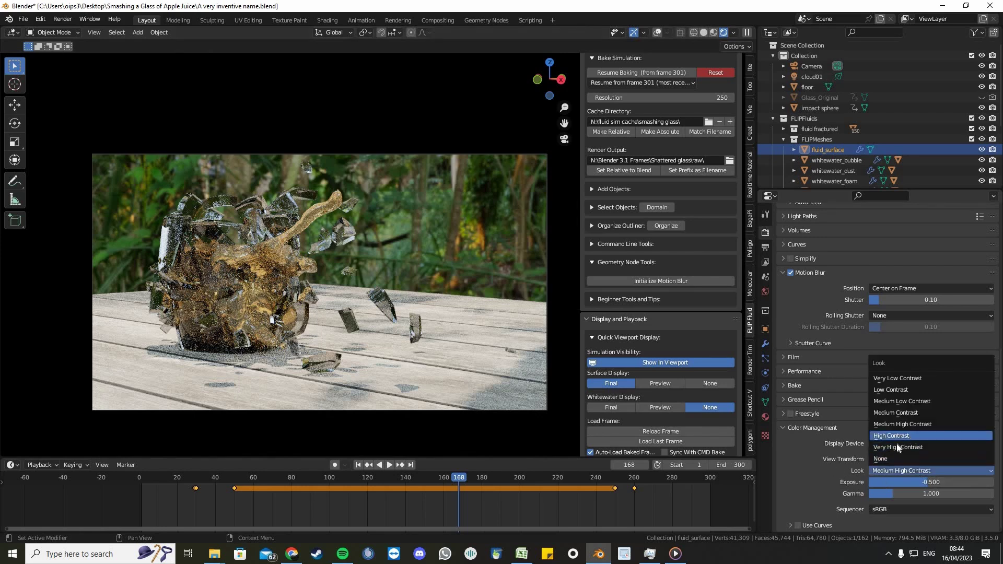
pyautogui.click(897, 442)
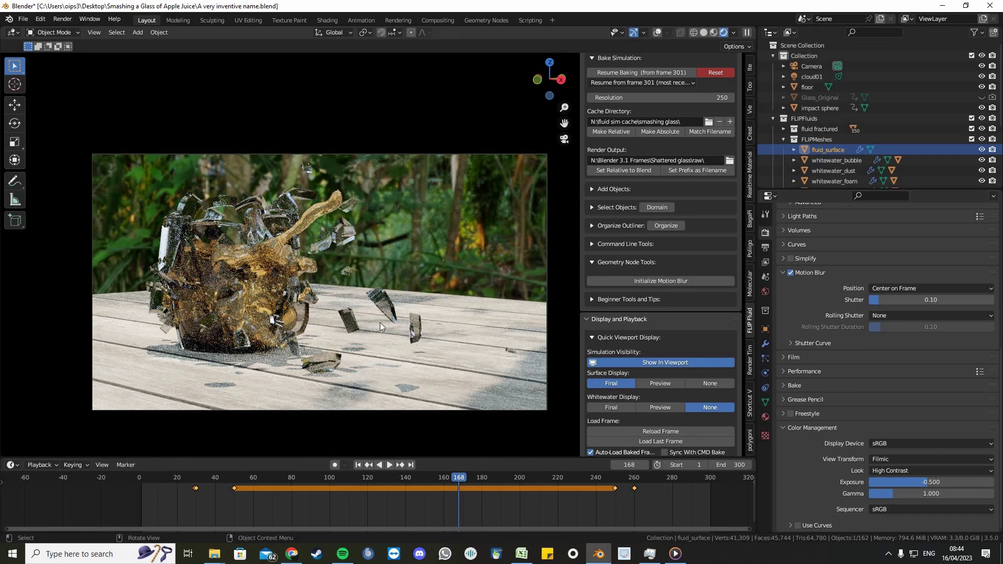
# Go to frame 162, render it to inspect the color-managed image, and close the render result
pyautogui.press('space')
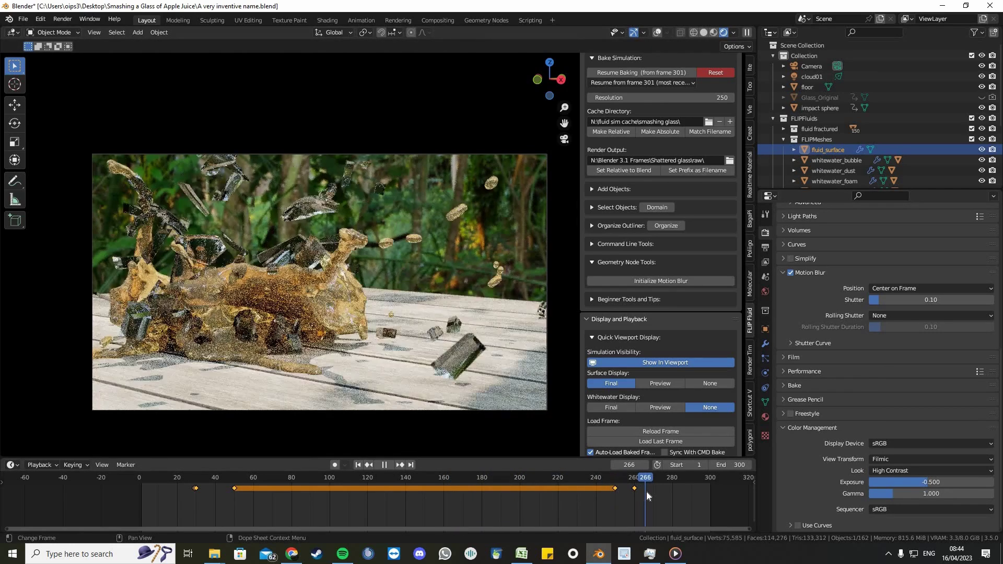
pyautogui.moveTo(646, 492); pyautogui.dragTo(447, 481)
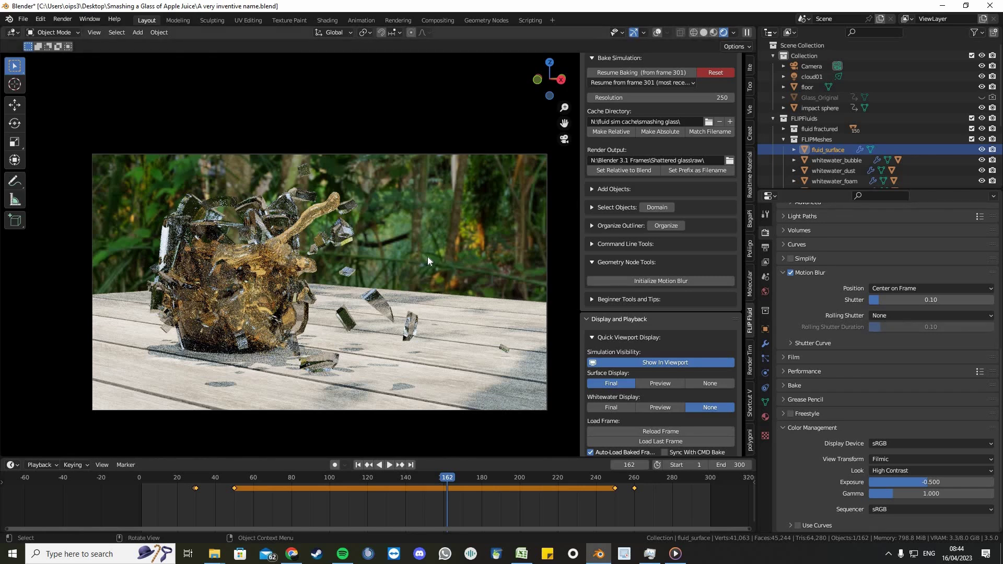
pyautogui.press('F12')
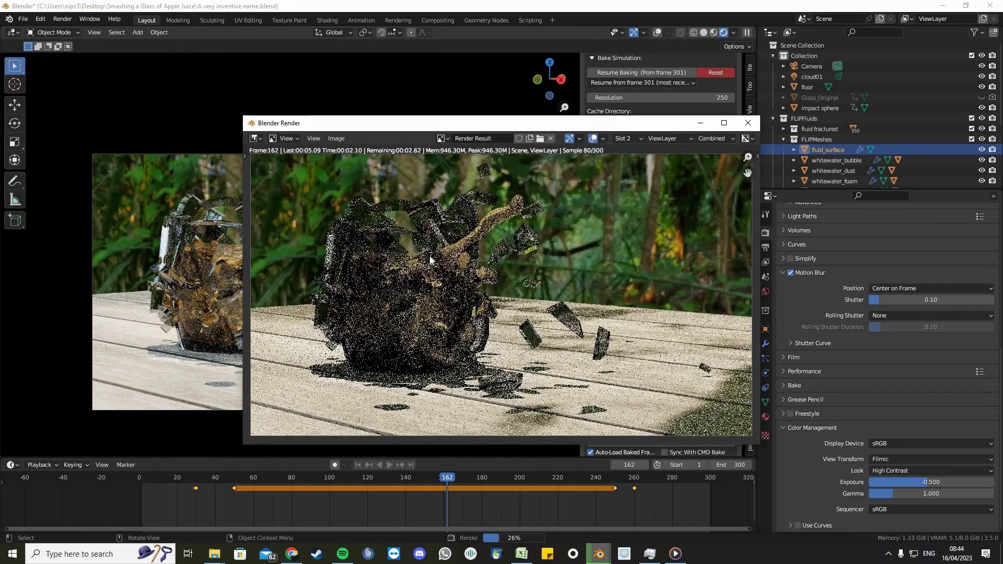
pyautogui.scroll(1, 450, 255)
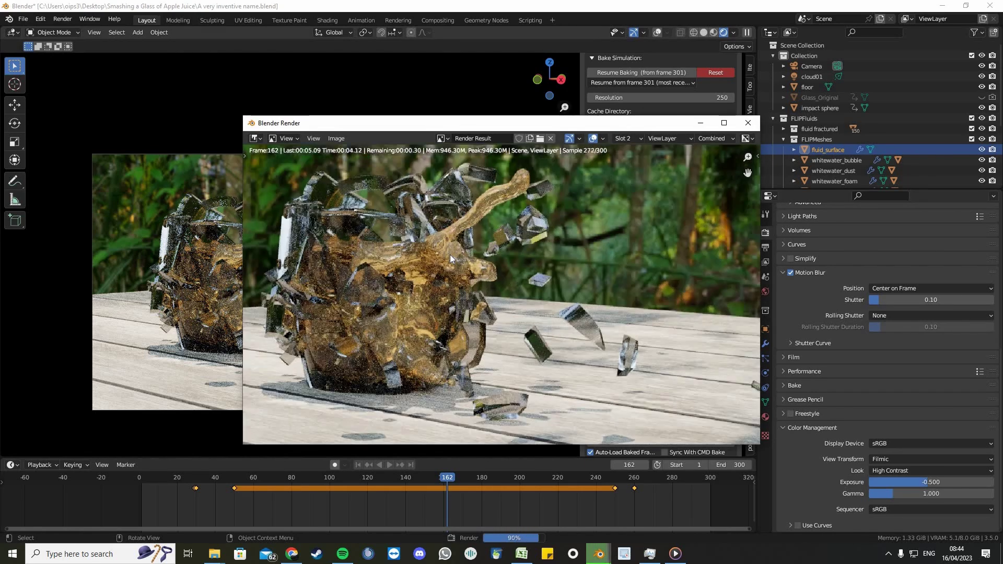
pyautogui.scroll(-1, 450, 255)
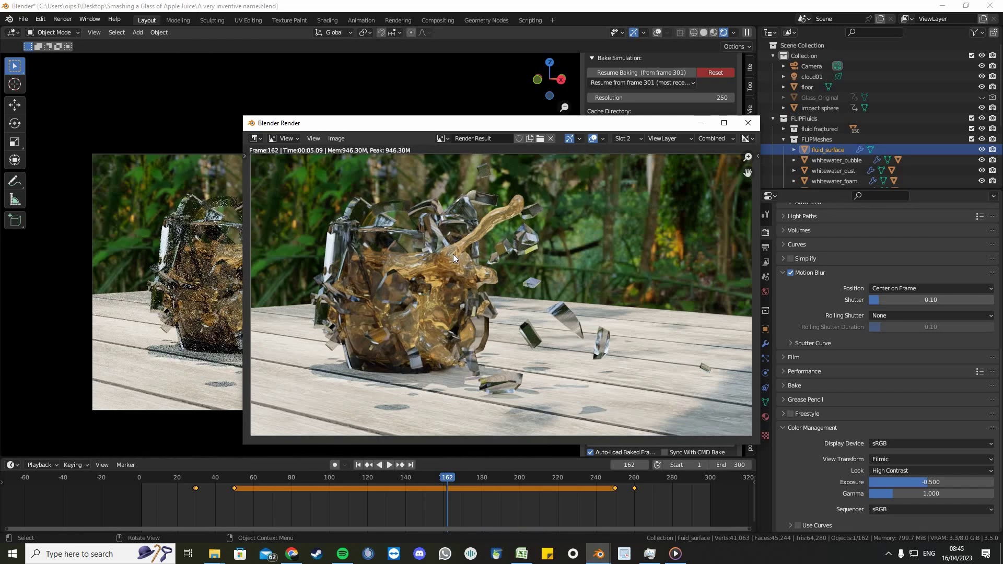
pyautogui.click(748, 123)
# In the Compositing workspace, split the node editor into two side-by-side areas and extend one to full height beside the dope sheet
pyautogui.click(437, 20)
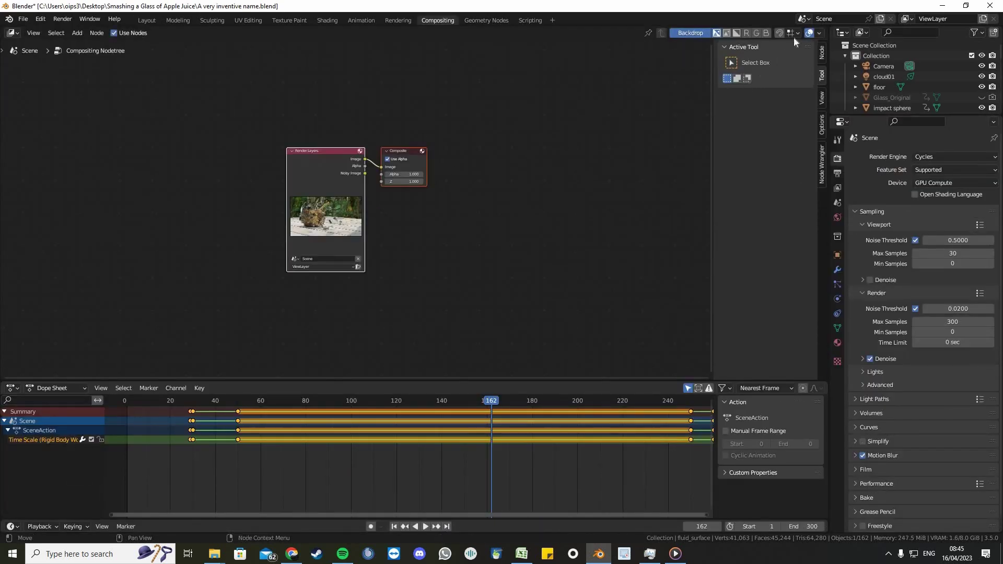
pyautogui.moveTo(515, 193); pyautogui.dragTo(492, 219)
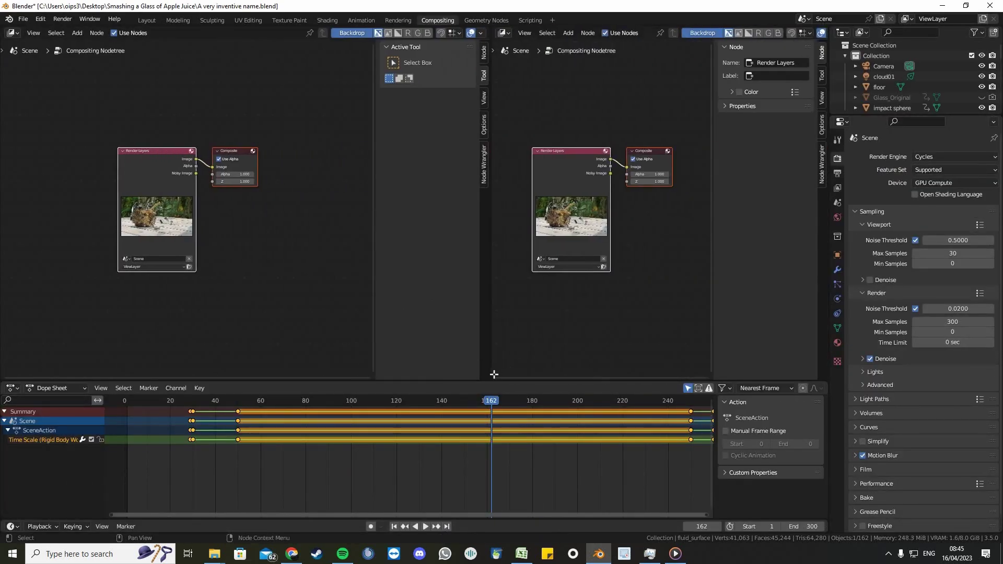
pyautogui.moveTo(487, 376); pyautogui.dragTo(675, 421)
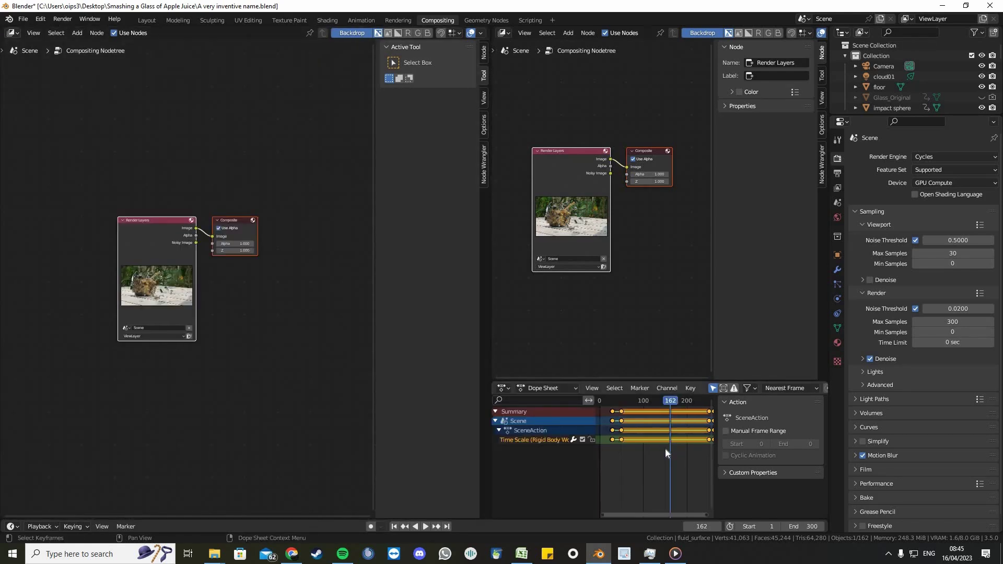
pyautogui.press('n')
pyautogui.moveTo(552, 406); pyautogui.dragTo(452, 410)
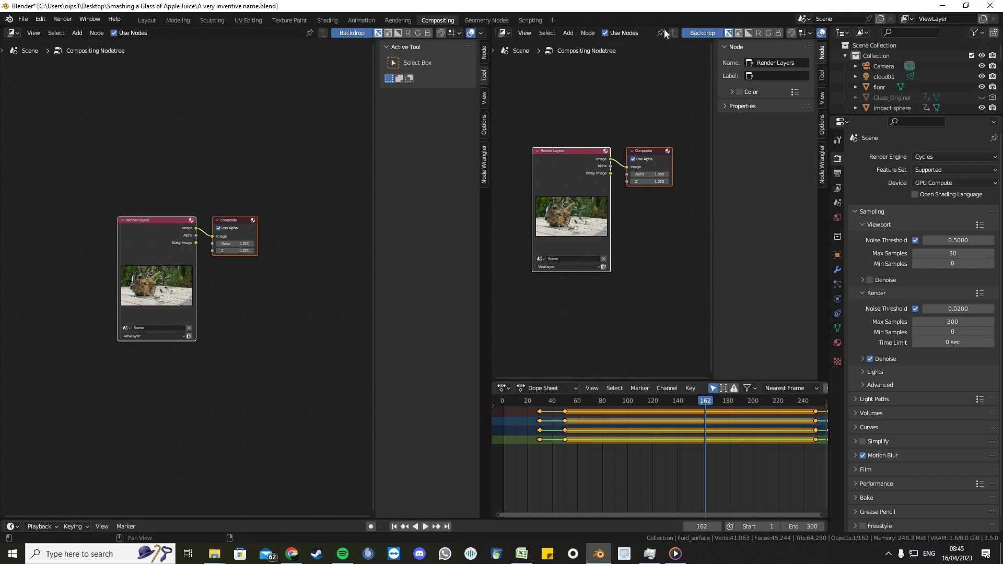
# Change the node editor above the dope sheet to an Image Editor displaying the Viewer Node image
pyautogui.click(505, 32)
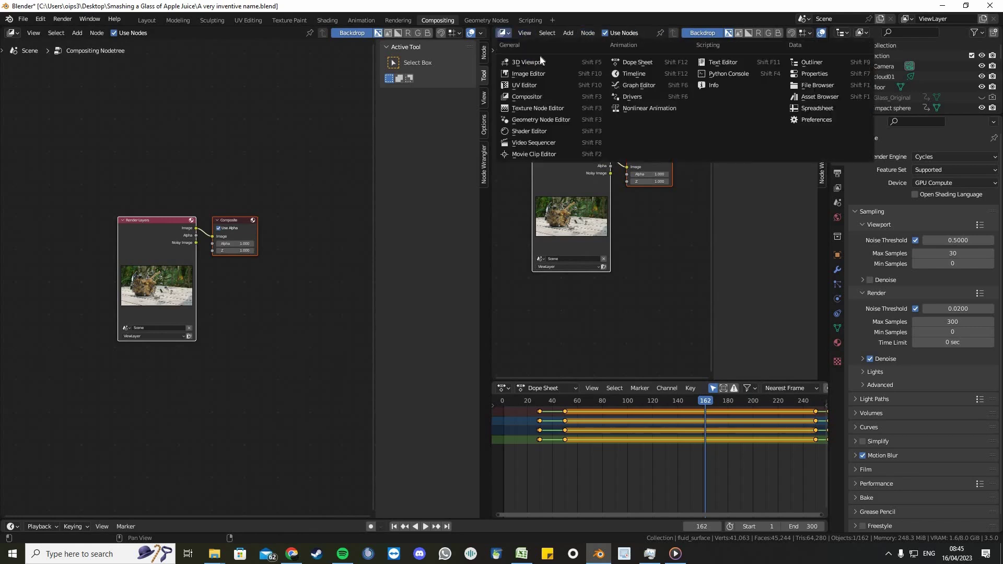
pyautogui.click(503, 33)
pyautogui.click(503, 34)
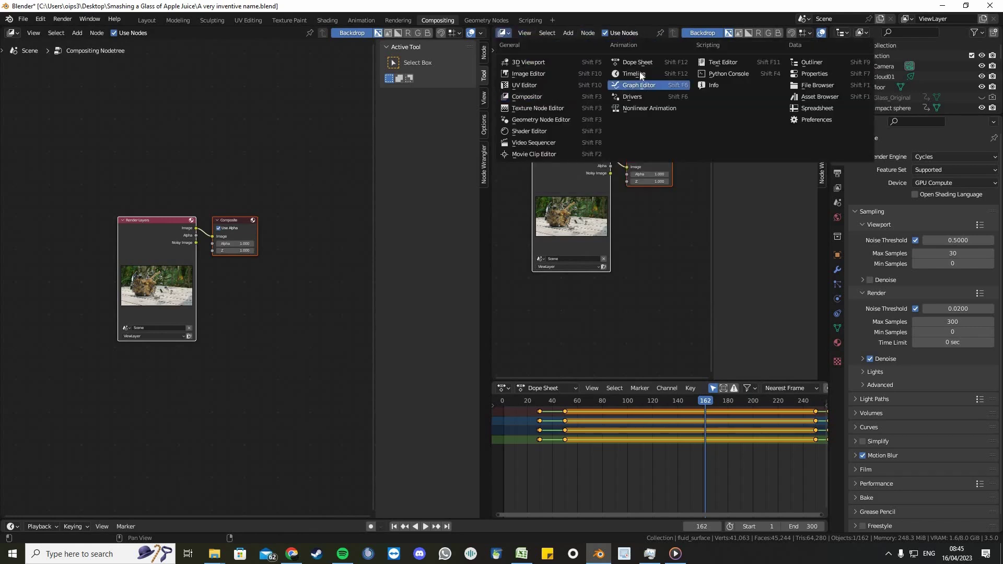
pyautogui.click(553, 74)
pyautogui.click(617, 32)
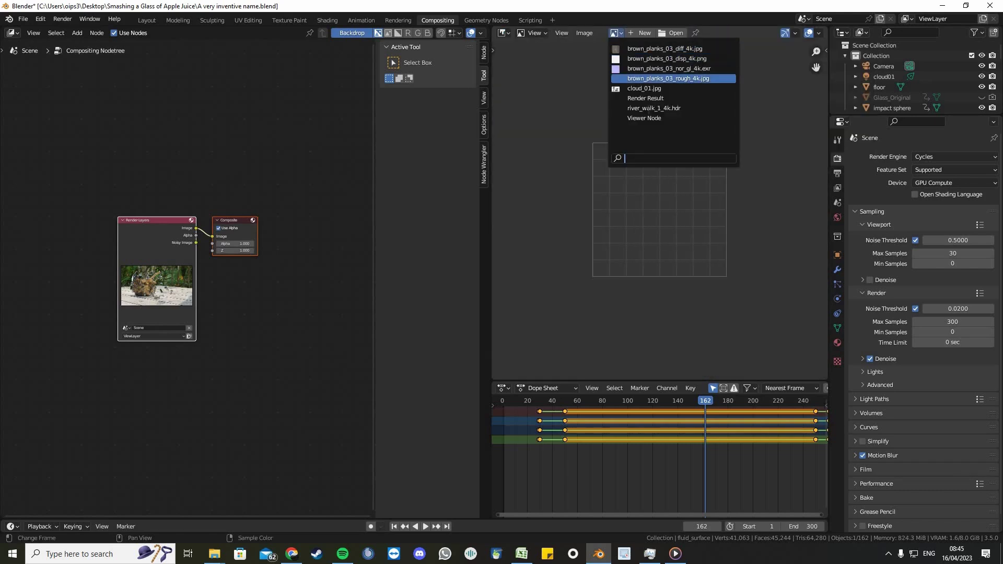
pyautogui.click(648, 117)
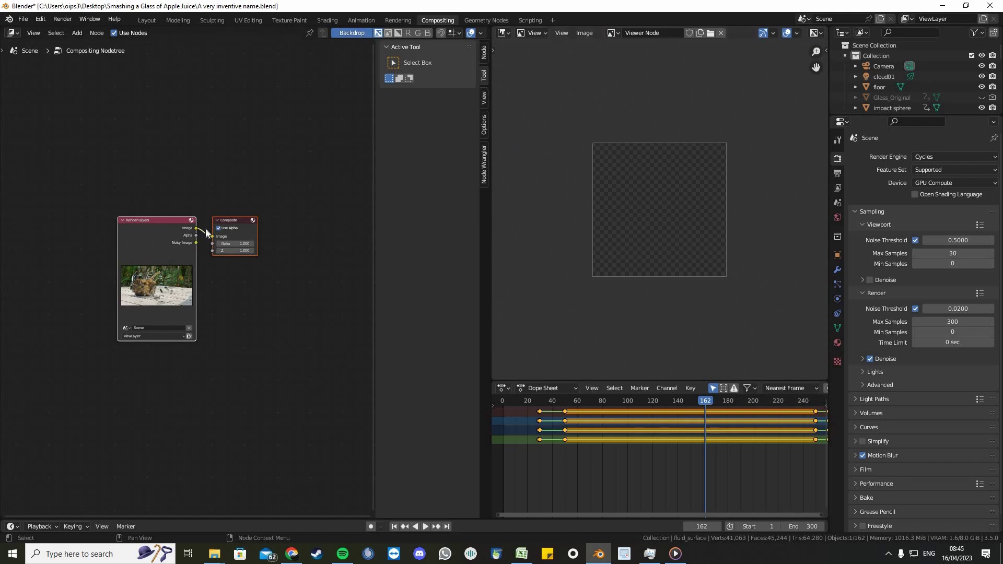
# Add a Viewer node fed by the Render Layers image output and turn off the node editor's backdrop
pyautogui.moveTo(196, 228); pyautogui.dragTo(218, 283)
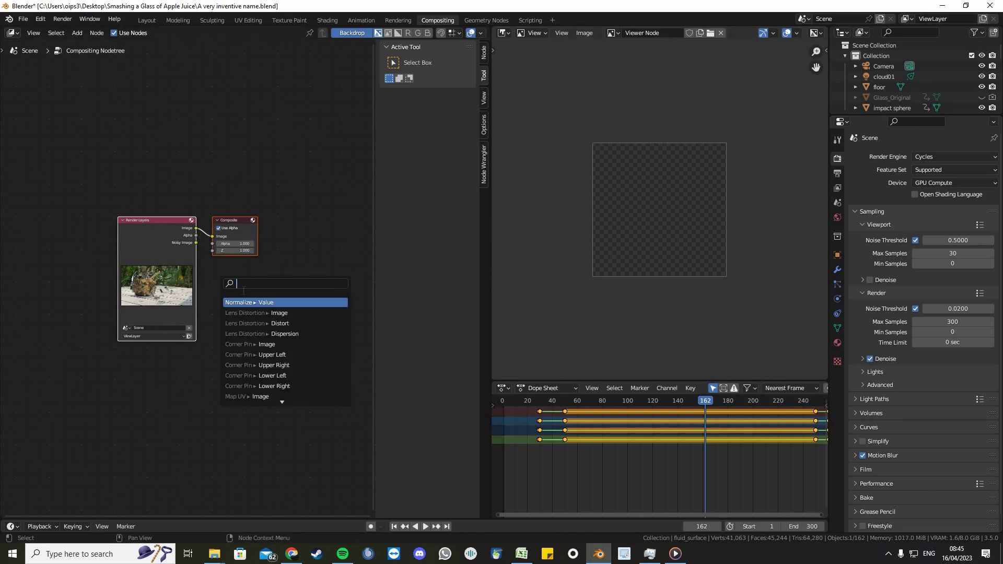
pyautogui.write('b')
pyautogui.press('BackSpace')
pyautogui.write('vie')
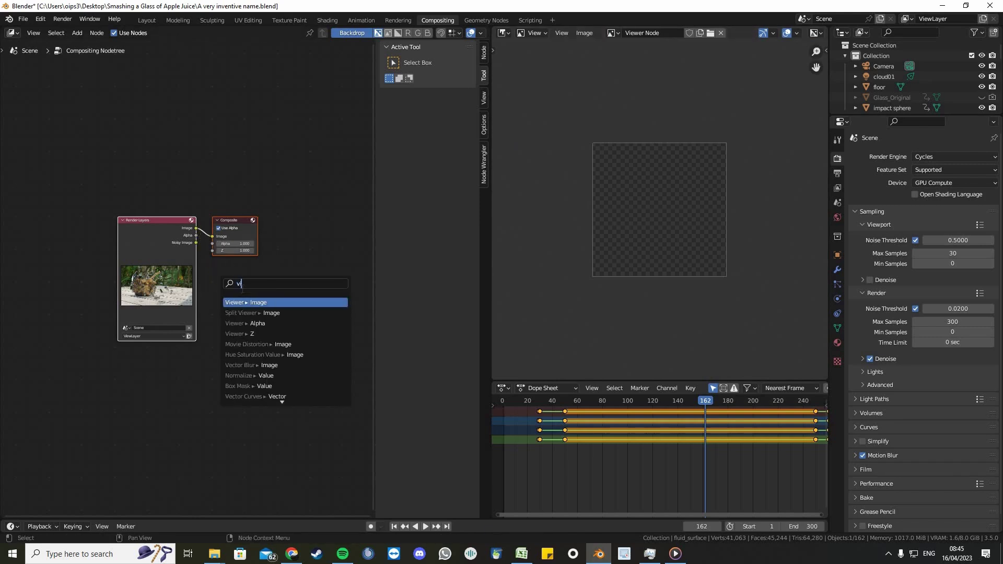
pyautogui.click(258, 302)
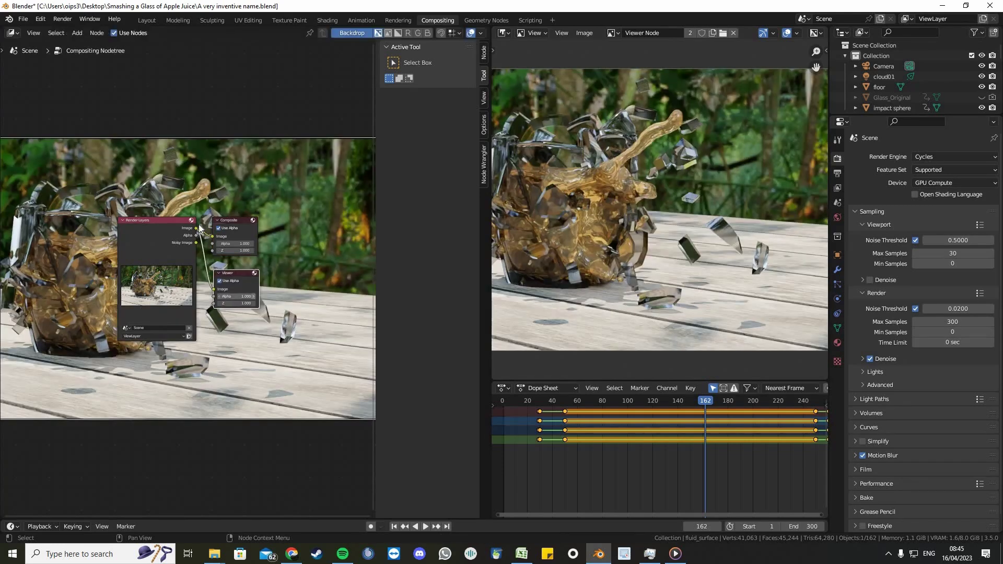
pyautogui.scroll(-1, 262, 221)
pyautogui.scroll(-1, 104, 201)
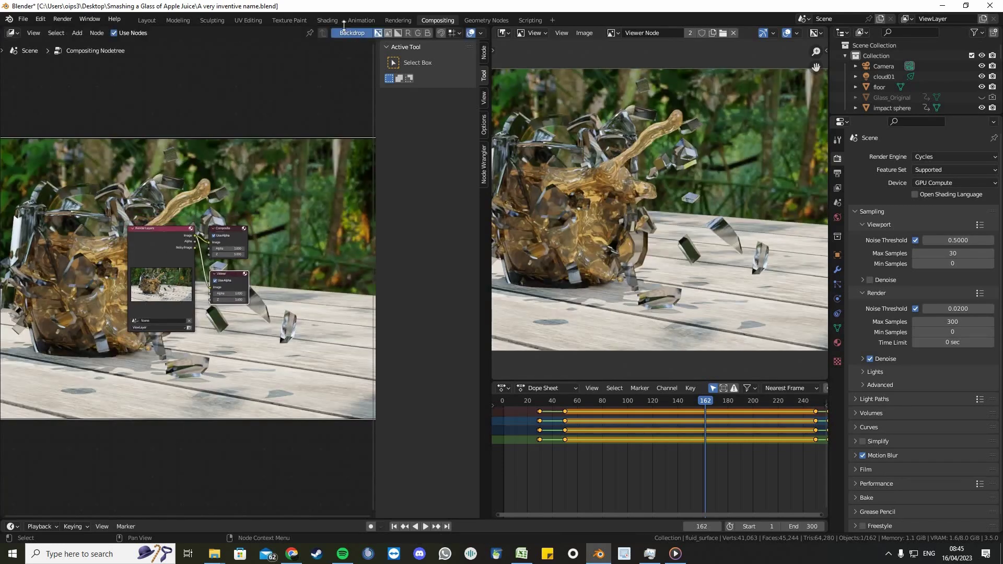
pyautogui.click(351, 32)
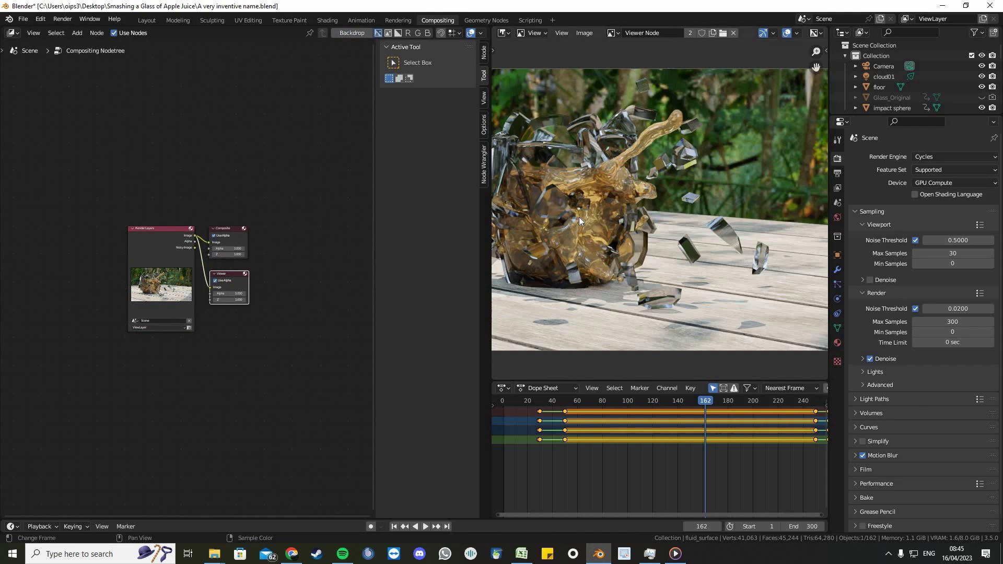
pyautogui.scroll(-2, 585, 217)
# Move Render Layers away from the output nodes, route its image links through a reroute, and reposition the output nodes to free up space
pyautogui.moveTo(187, 231); pyautogui.dragTo(114, 233)
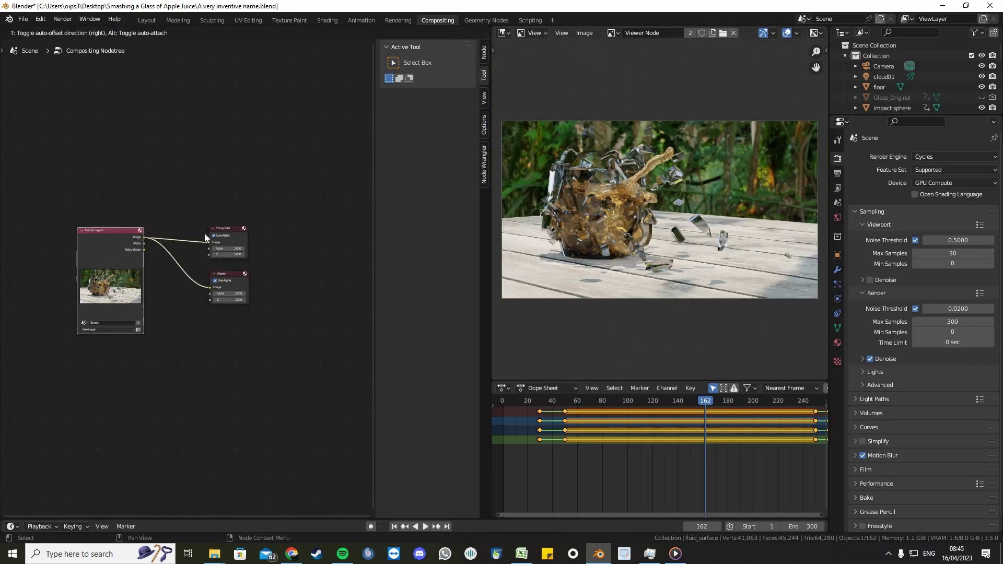
pyautogui.keyDown('shift'); pyautogui.moveTo(186, 294); pyautogui.dragTo(197, 229, button='right'); pyautogui.keyUp('shift')
pyautogui.moveTo(320, 341); pyautogui.dragTo(125, 207)
pyautogui.press('g')
pyautogui.click(325, 246)
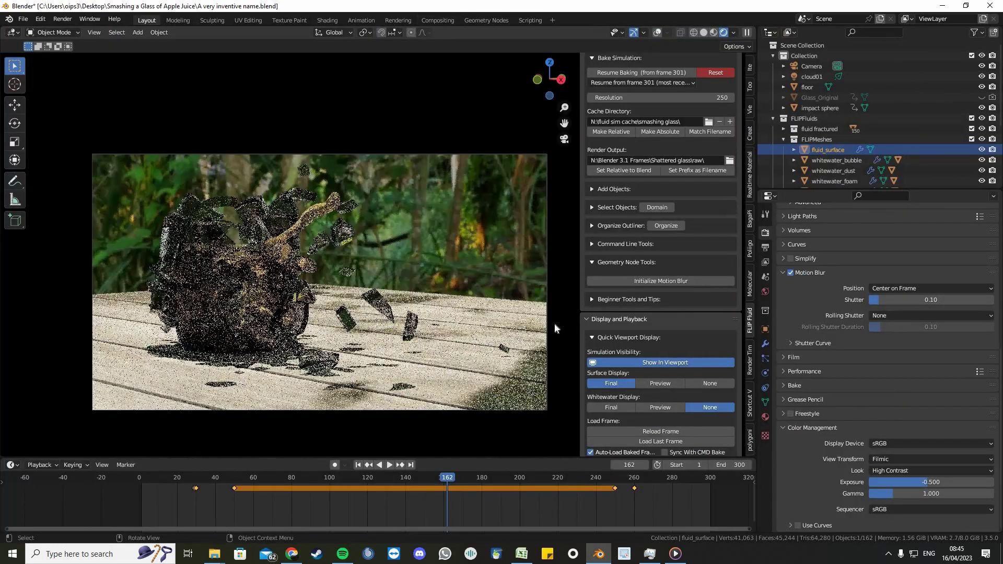
# Start the Shortcut VUr key display from its settings in the Layout workspace's 3D viewport sidebar
pyautogui.press('n')
pyautogui.press('n')
pyautogui.click(750, 402)
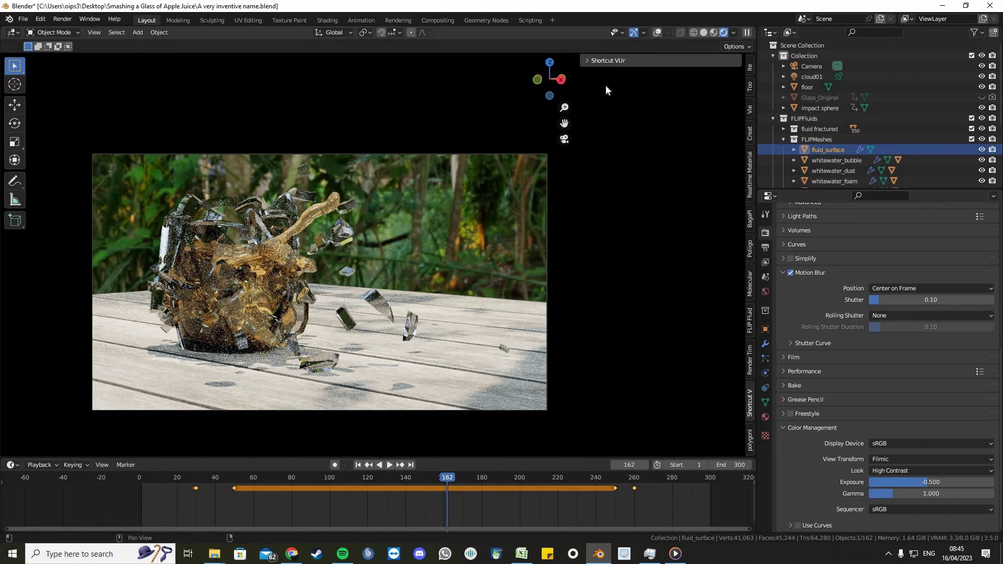
pyautogui.click(606, 61)
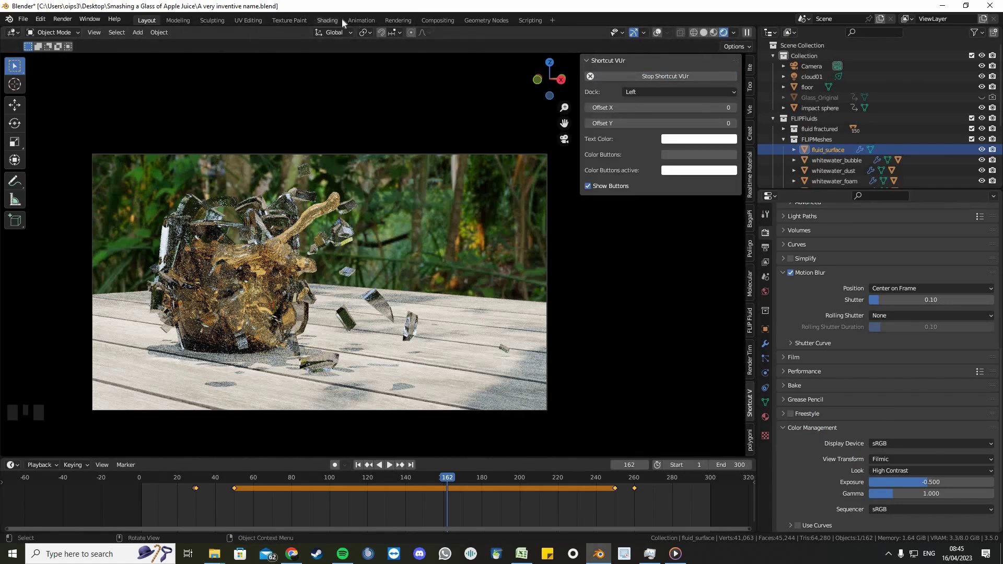
pyautogui.click(436, 21)
pyautogui.scroll(1, 205, 278)
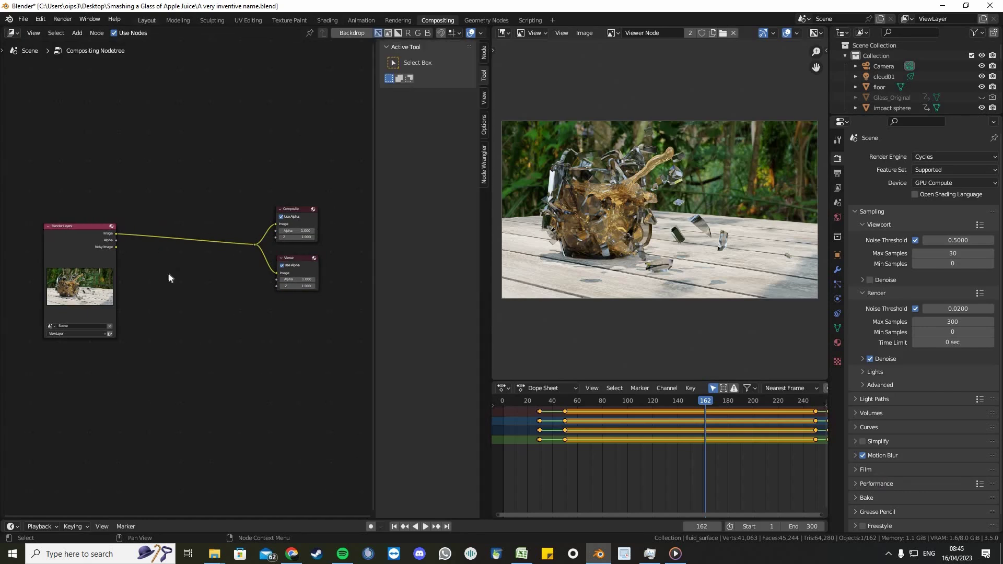
pyautogui.click(147, 21)
pyautogui.click(277, 244)
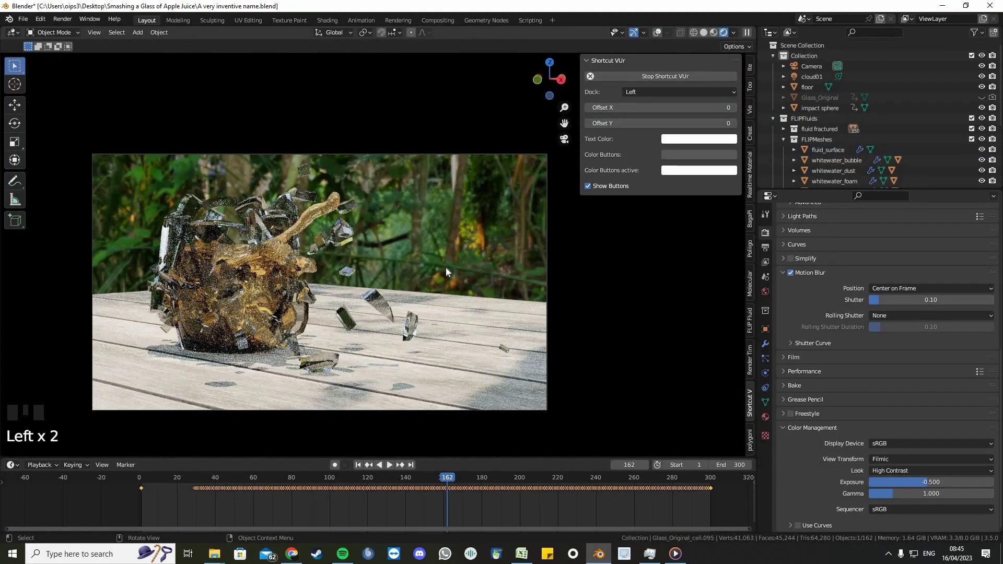
pyautogui.click(578, 259)
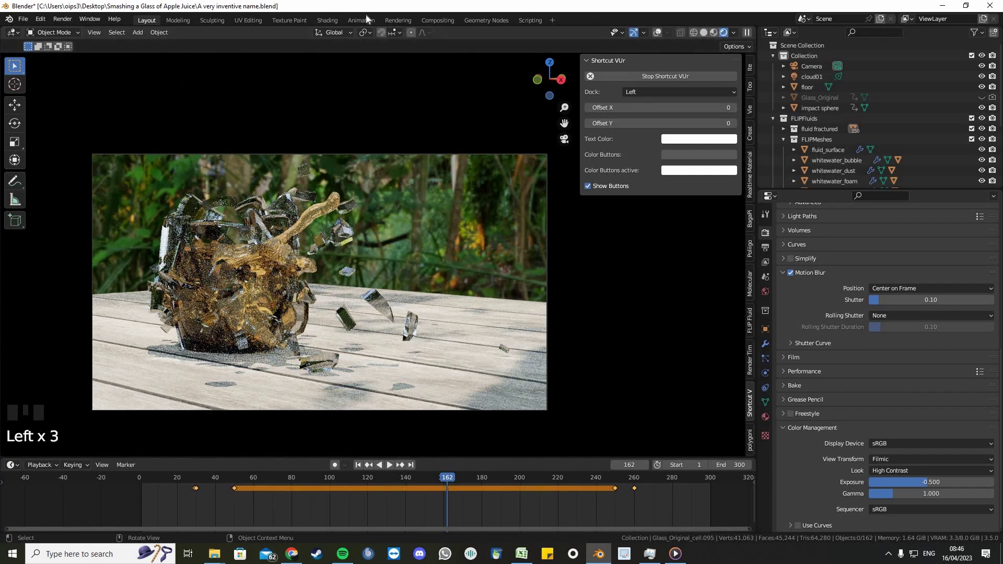
# In the Compositing workspace, insert a Color Balance node on the link between Render Layers and the output reroute
pyautogui.click(438, 20)
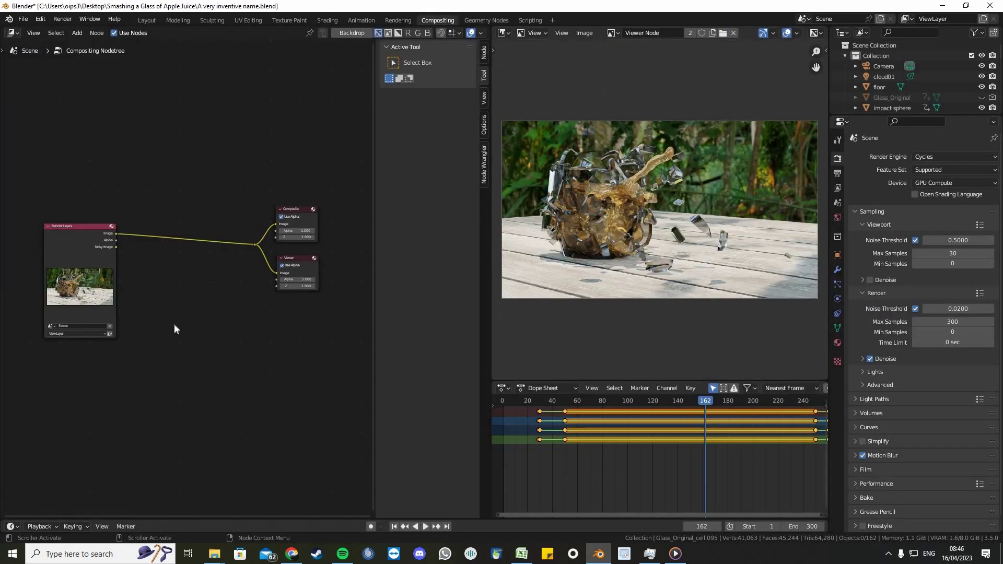
pyautogui.hotkey('shift', 'a')
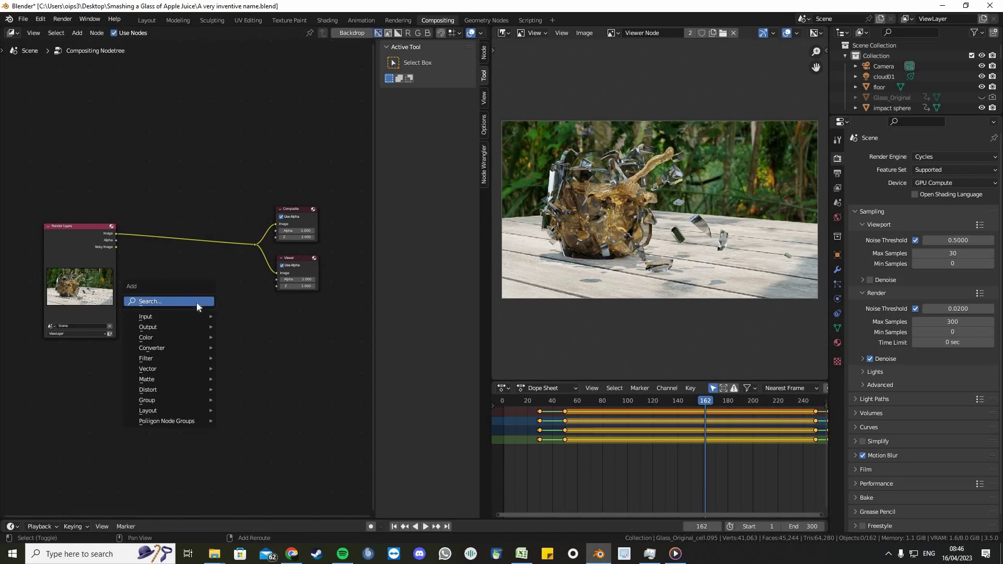
pyautogui.click(189, 302)
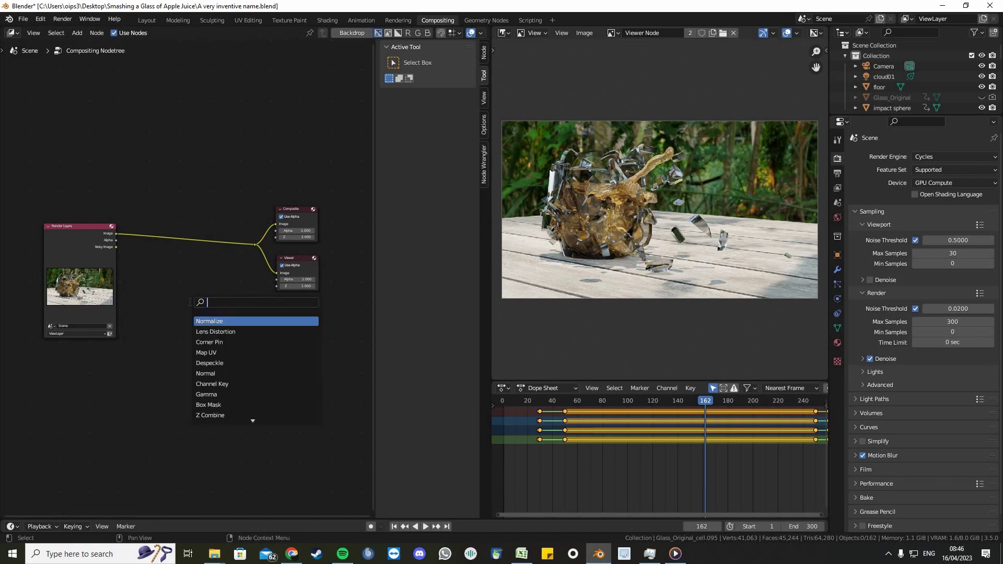
pyautogui.write('colo')
pyautogui.click(232, 350)
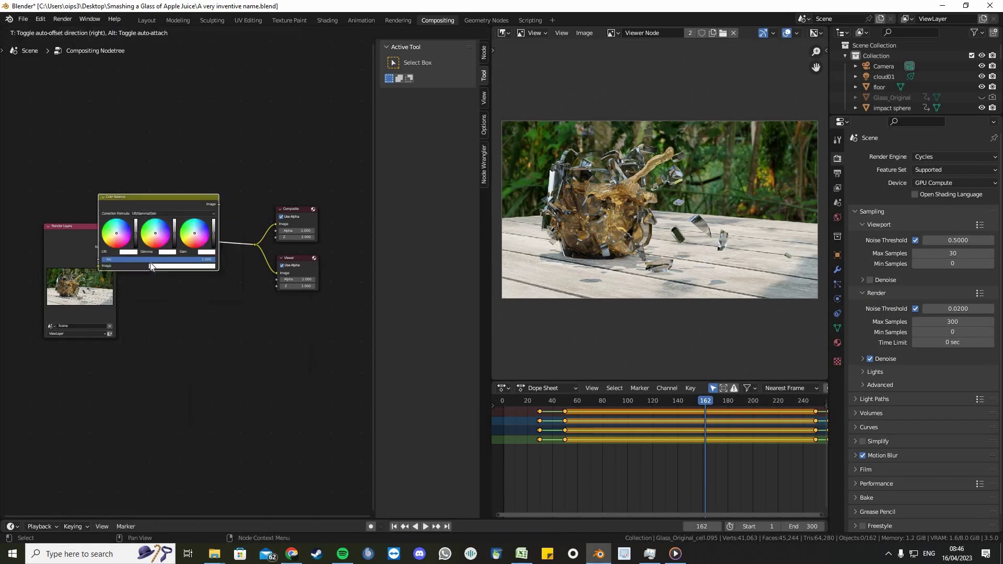
pyautogui.click(151, 278)
pyautogui.moveTo(196, 328); pyautogui.dragTo(121, 341, button='middle')
pyautogui.click(172, 306)
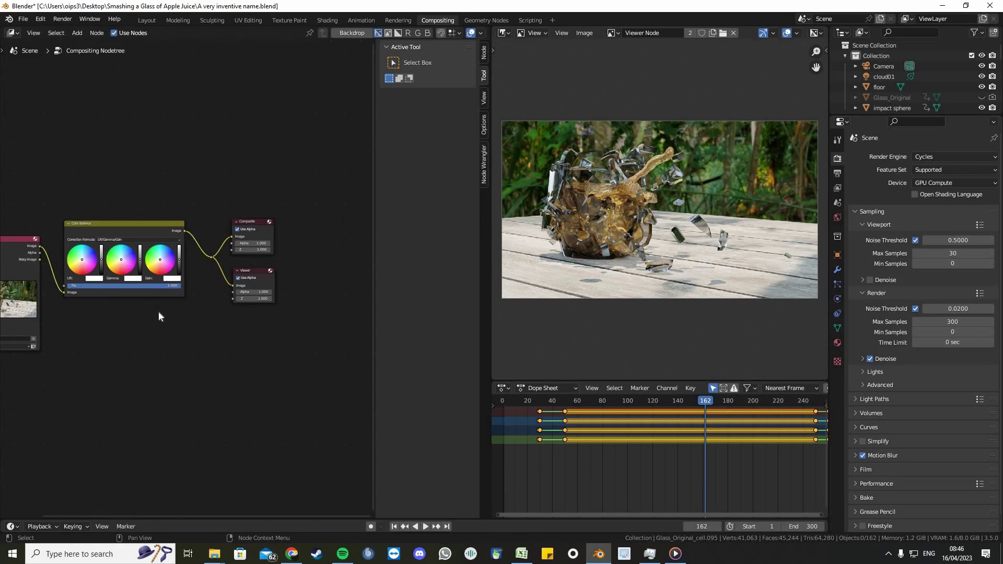
# Slightly shift the gain and lift colors of the Color Balance node and toggle the node to compare the image
pyautogui.scroll(2, 192, 282)
pyautogui.moveTo(194, 288); pyautogui.dragTo(300, 296, button='middle')
pyautogui.scroll(2, 298, 289)
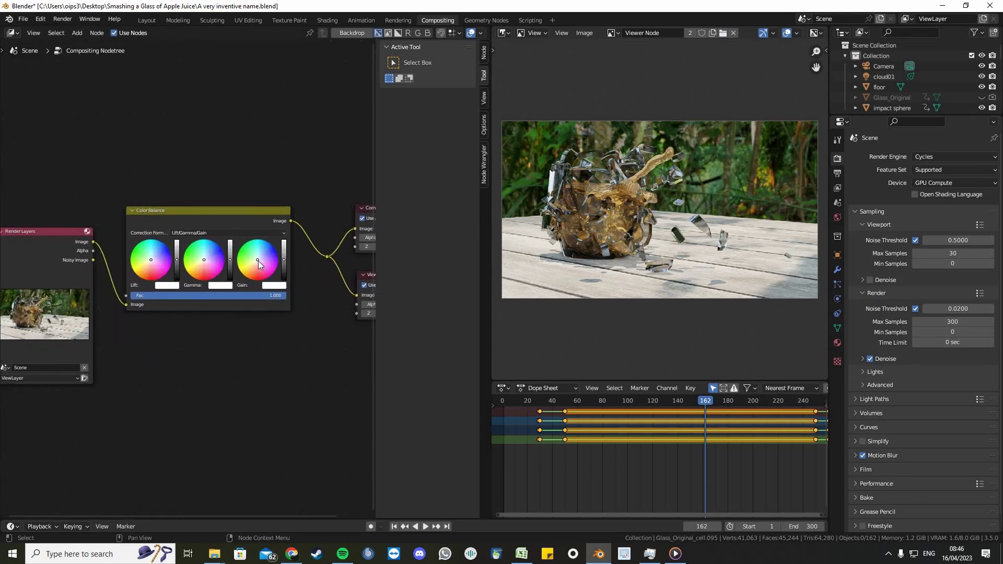
pyautogui.moveTo(257, 260); pyautogui.dragTo(257, 260)
pyautogui.moveTo(151, 259); pyautogui.dragTo(152, 258)
pyautogui.scroll(-1, 224, 246)
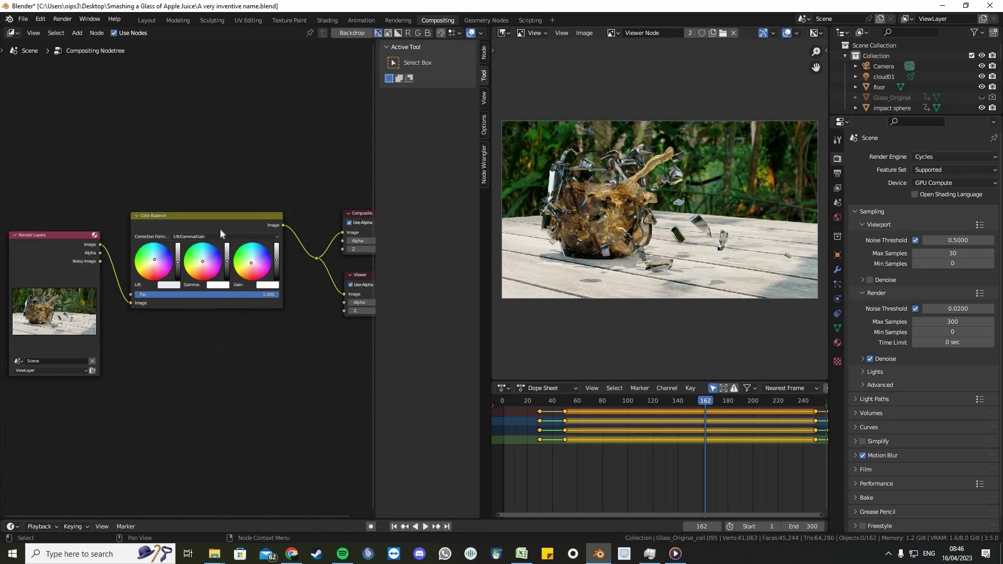
pyautogui.click(220, 226)
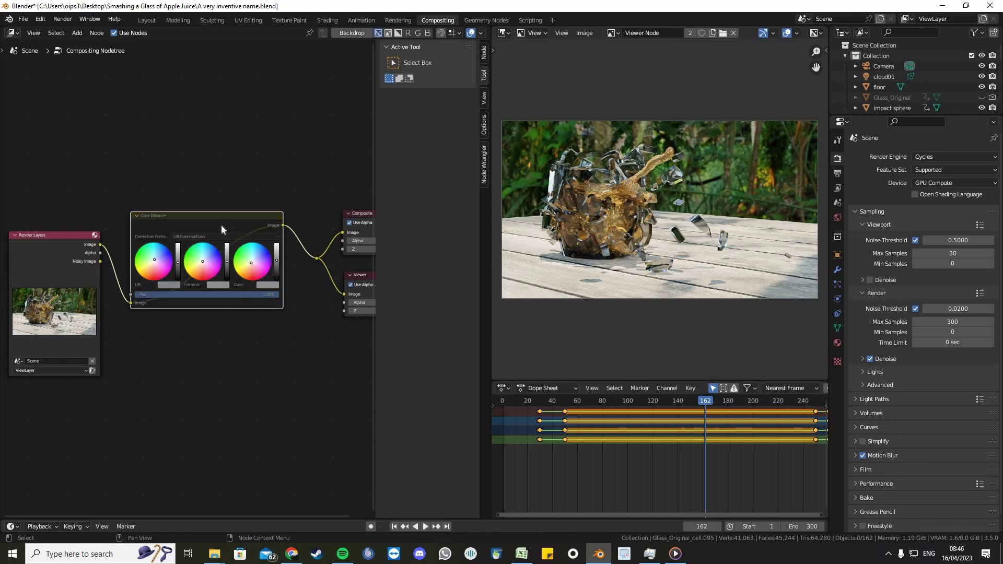
# Insert a Glare node on the link between Color Balance and the output reroute and inspect the result in the viewer image
pyautogui.moveTo(181, 347); pyautogui.dragTo(200, 353, button='middle')
pyautogui.scroll(-1, 200, 353)
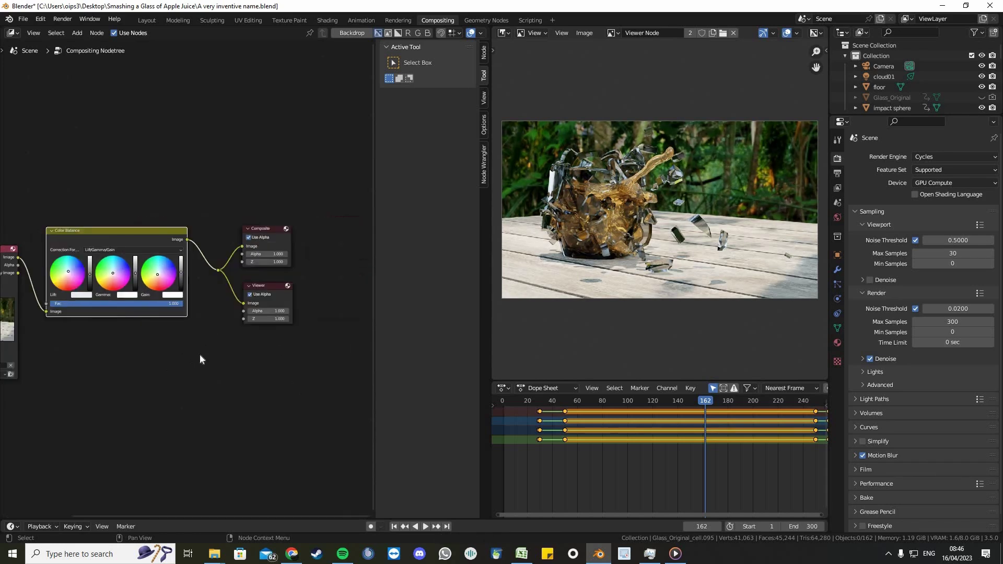
pyautogui.click(199, 353)
pyautogui.hotkey('shift', 'a')
pyautogui.click(198, 353)
pyautogui.write('glare')
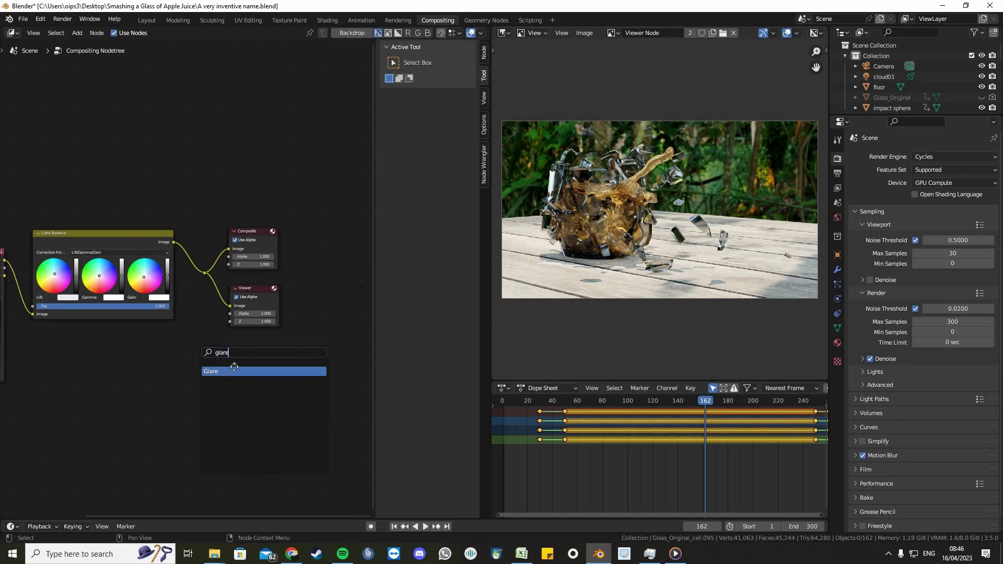
pyautogui.press('Return')
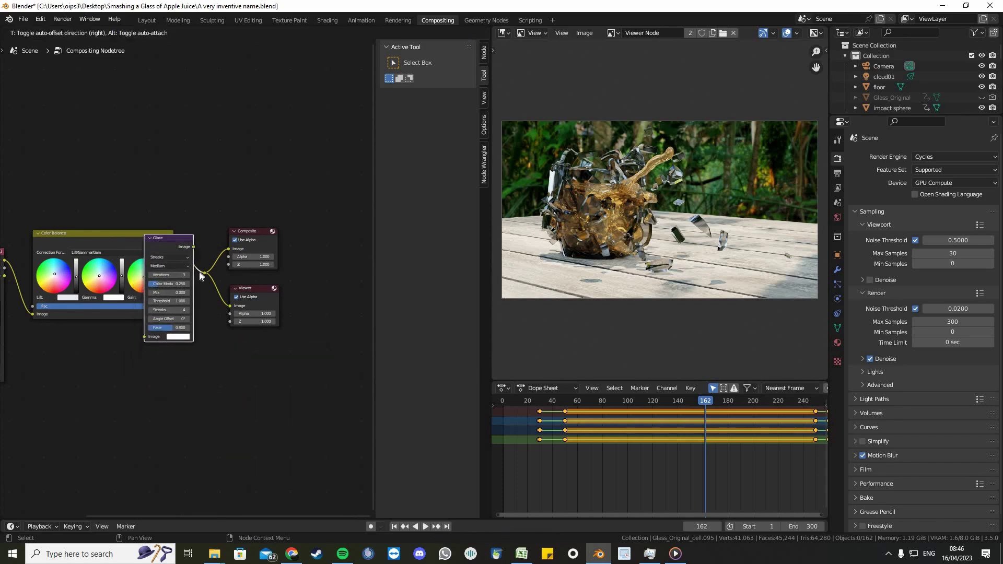
pyautogui.click(202, 273)
pyautogui.scroll(1, 656, 209)
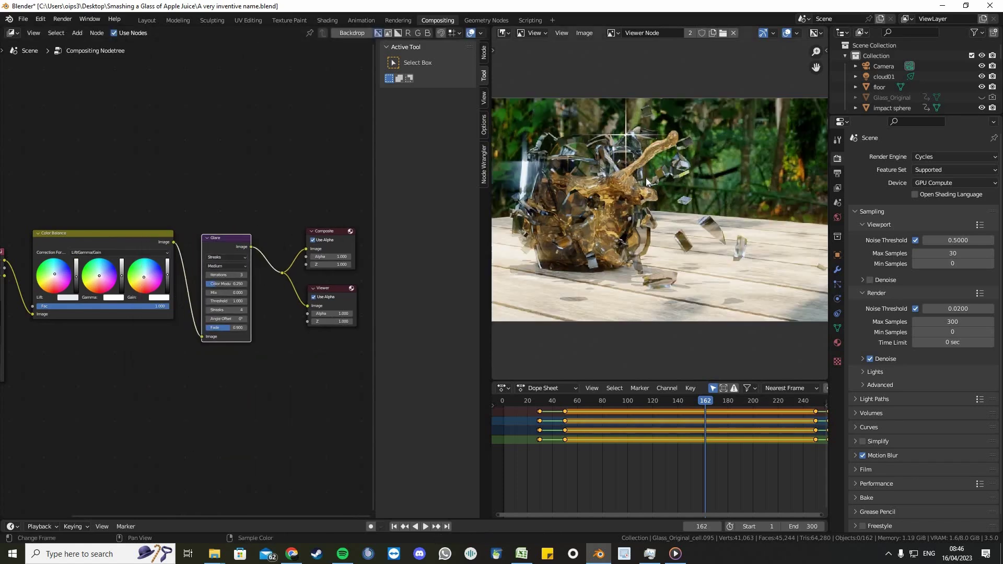
# Set the Streaks Glare node's quality to High and its threshold to 2
pyautogui.scroll(3, 277, 300)
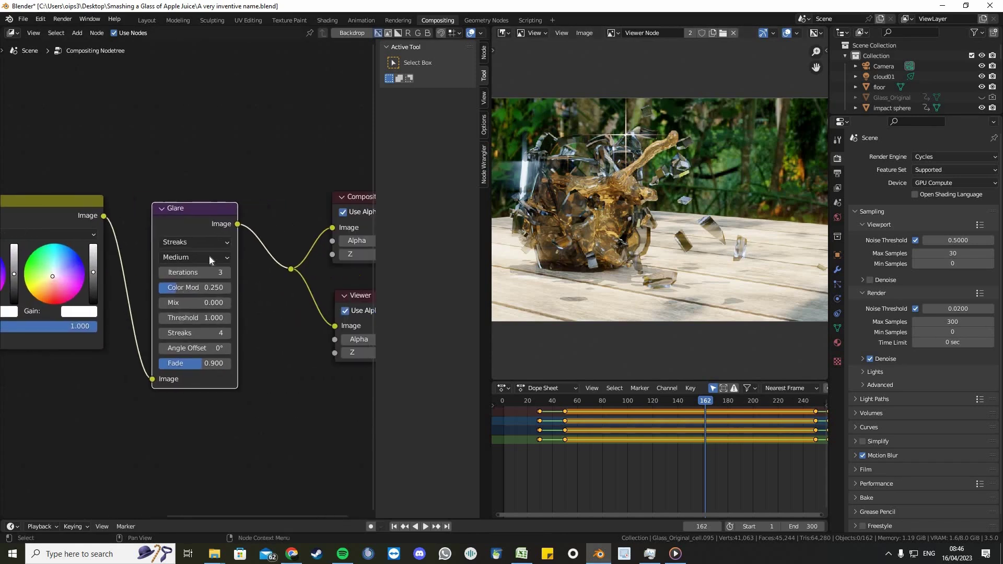
pyautogui.click(201, 256)
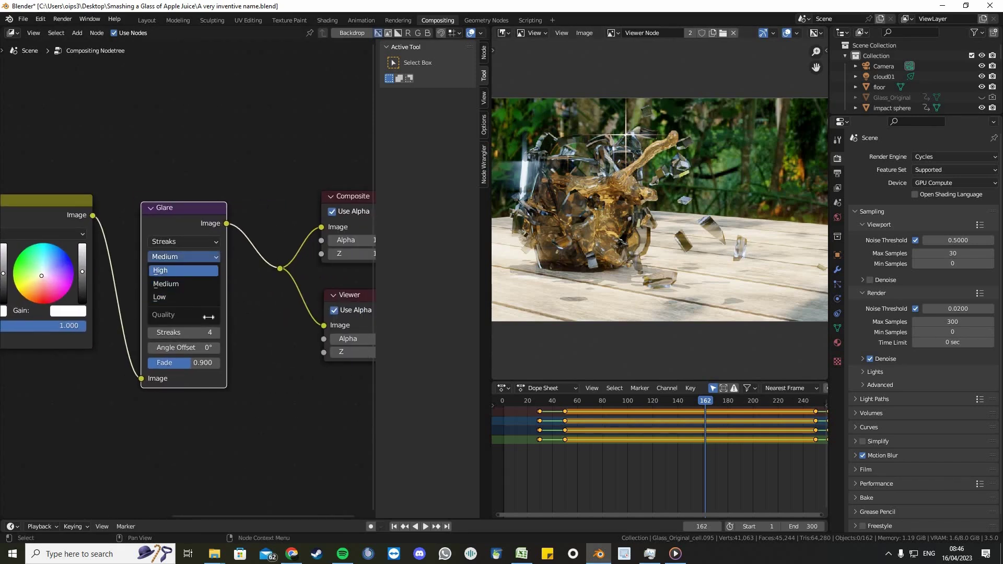
pyautogui.click(186, 270)
pyautogui.click(191, 317)
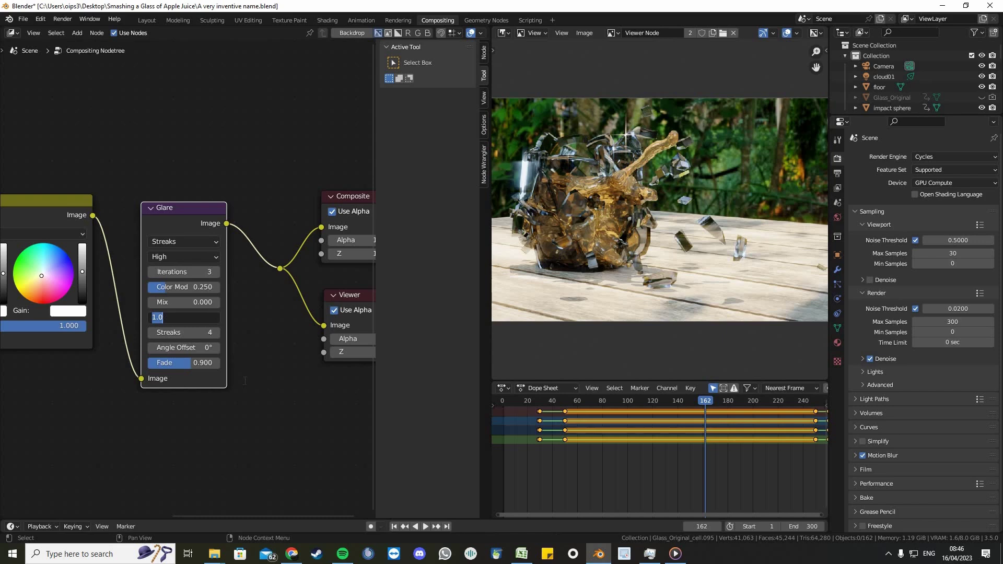
pyautogui.write('2')
pyautogui.press('Return')
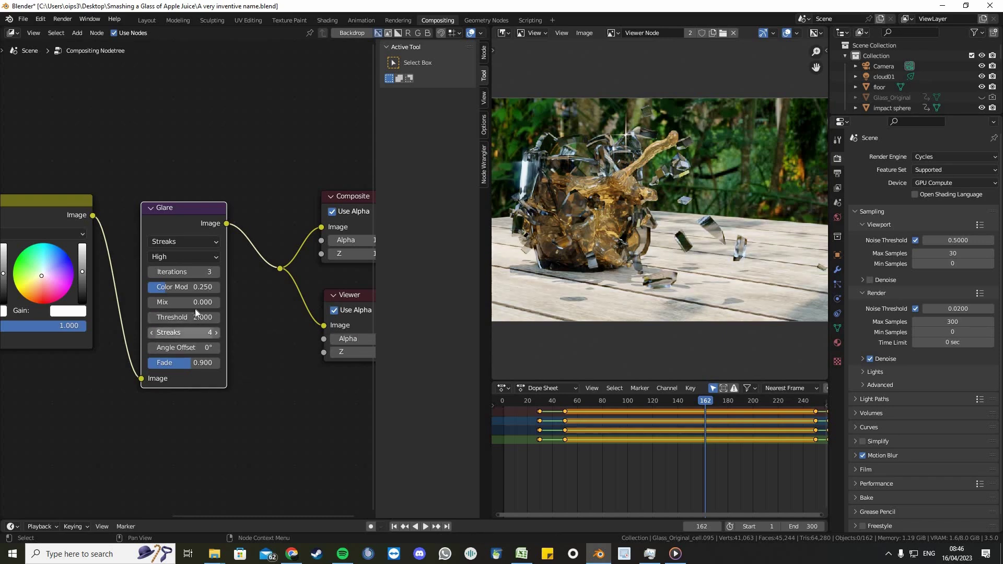
# Set the Streaks Glare node's mix to -0.9 and mute and unmute it to compare the effect
pyautogui.click(183, 301)
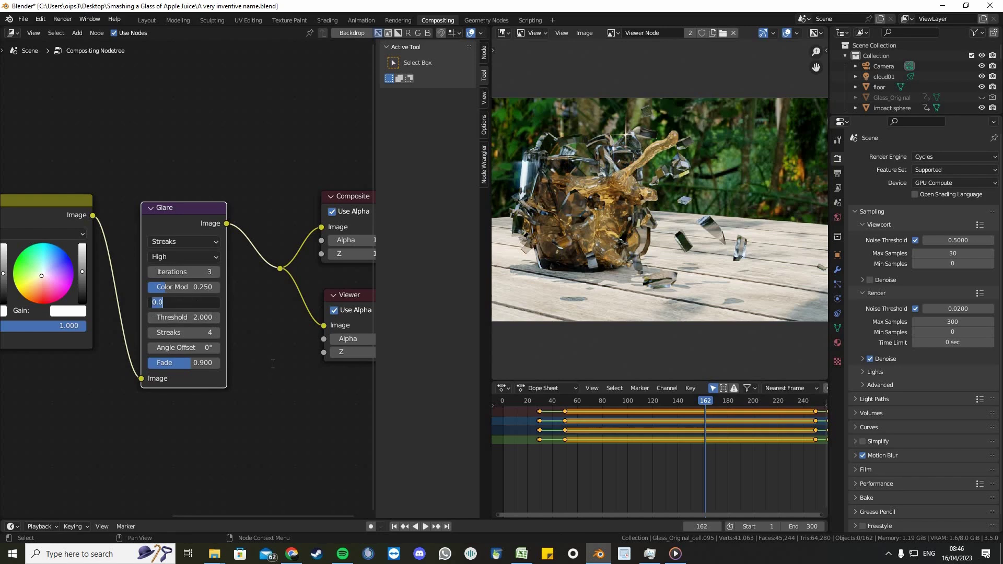
pyautogui.write('-0')
pyautogui.write('.9')
pyautogui.press('Return')
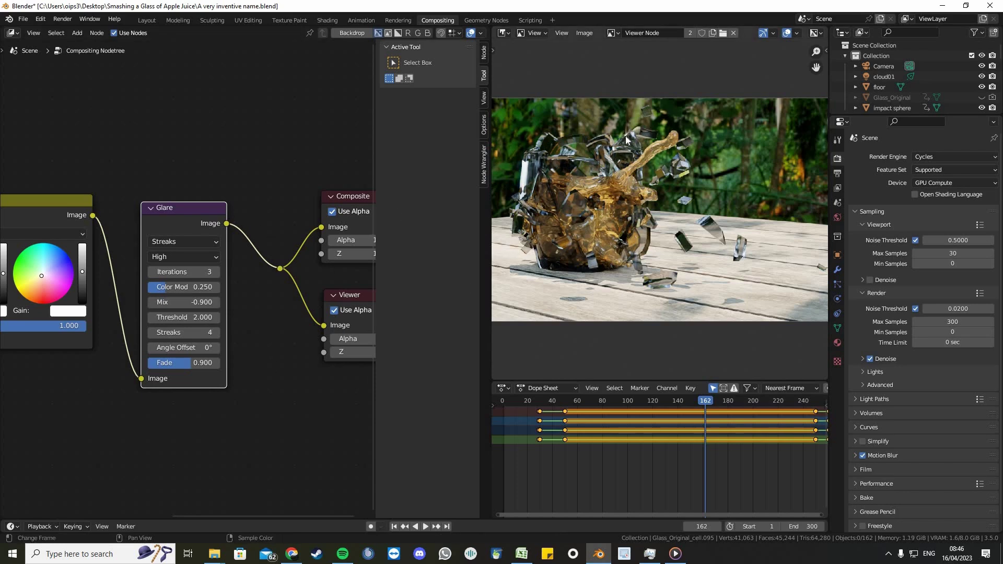
pyautogui.press('m')
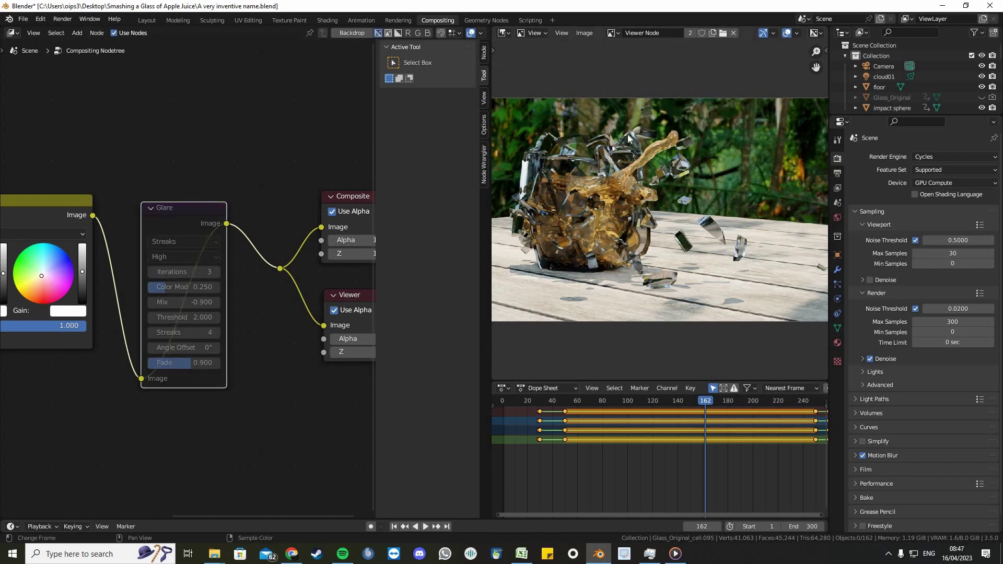
pyautogui.press('m')
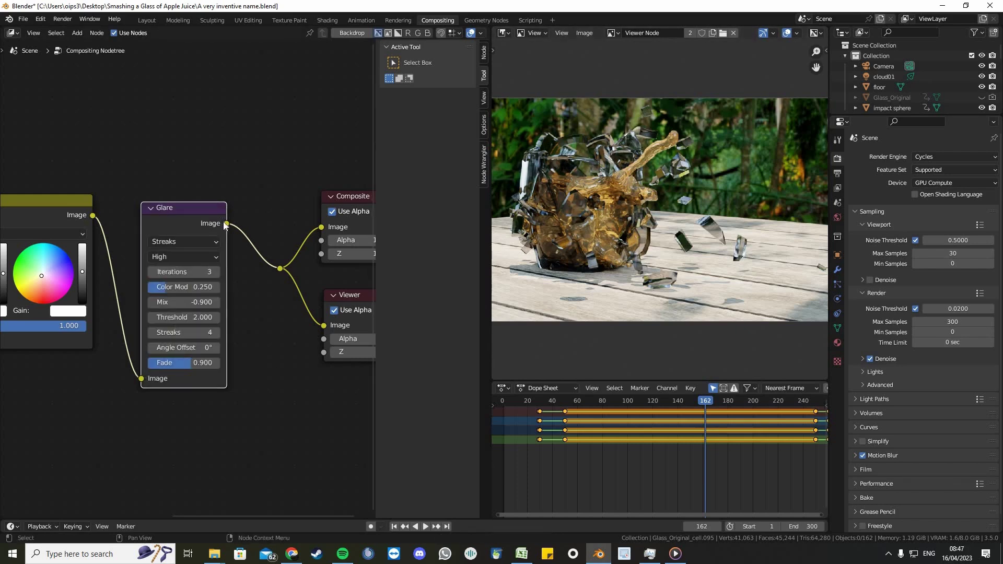
# Duplicate the Glare node into the link after the first one, set the copy to Fog Glow, and place it beside the original
pyautogui.scroll(-1, 233, 303)
pyautogui.hotkey('shift', 'd')
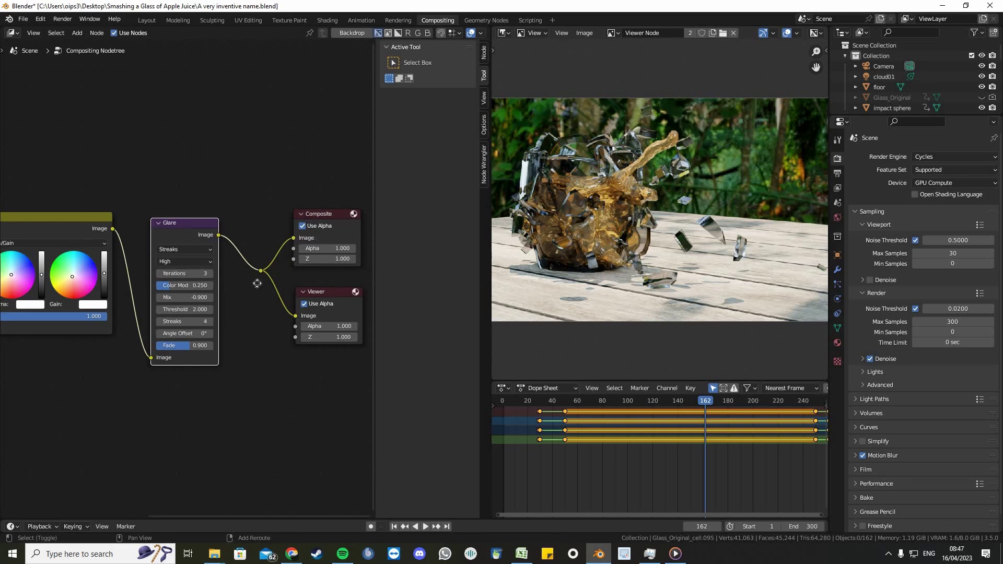
pyautogui.click(281, 239)
pyautogui.click(282, 242)
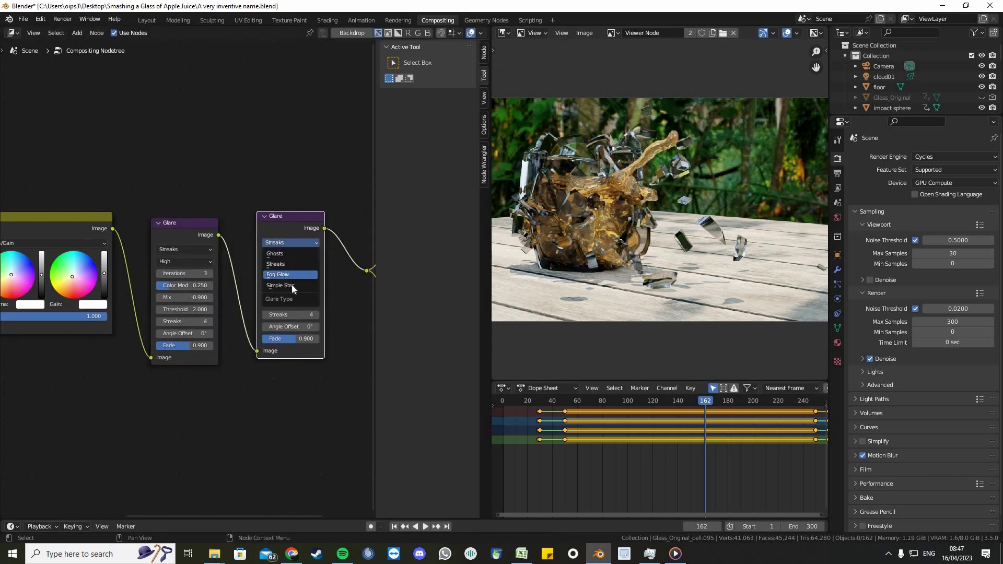
pyautogui.click(291, 274)
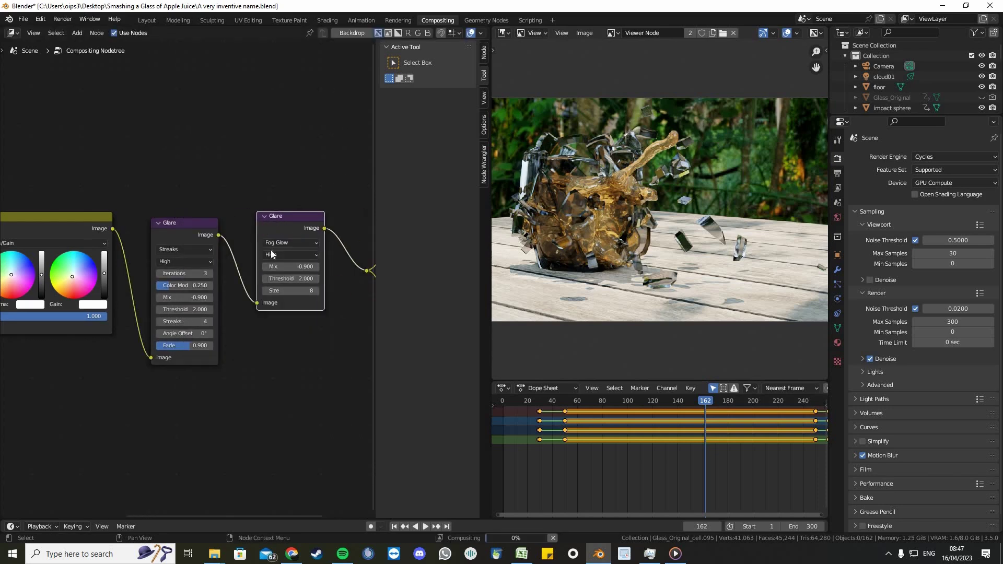
pyautogui.moveTo(292, 219); pyautogui.dragTo(269, 230)
# Set the Fog Glow node's threshold to 1 and its mix to 0
pyautogui.click(268, 289)
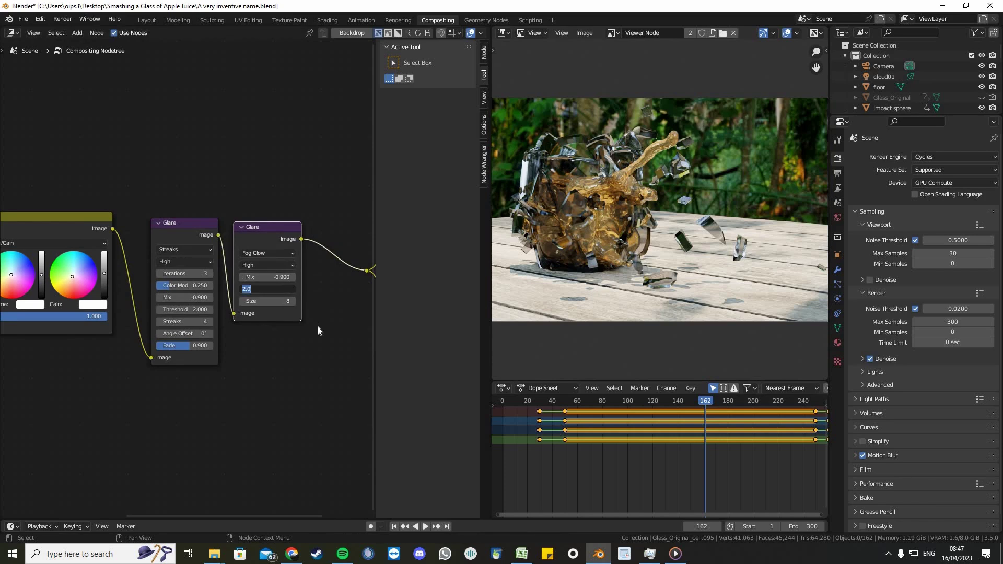
pyautogui.write('1')
pyautogui.press('Return')
pyautogui.click(268, 277)
pyautogui.write('0')
pyautogui.press('Return')
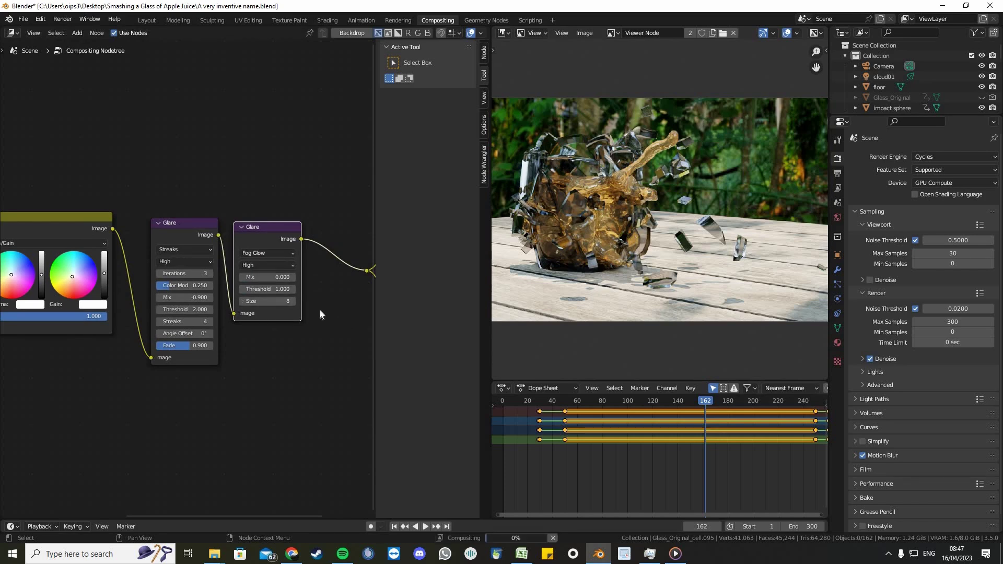
# Mute the Streaks Glare and Color Balance nodes, then toggle the Fog Glow node to compare its effect alone
pyautogui.click(189, 233)
pyautogui.press('m')
pyautogui.click(106, 224)
pyautogui.press('m')
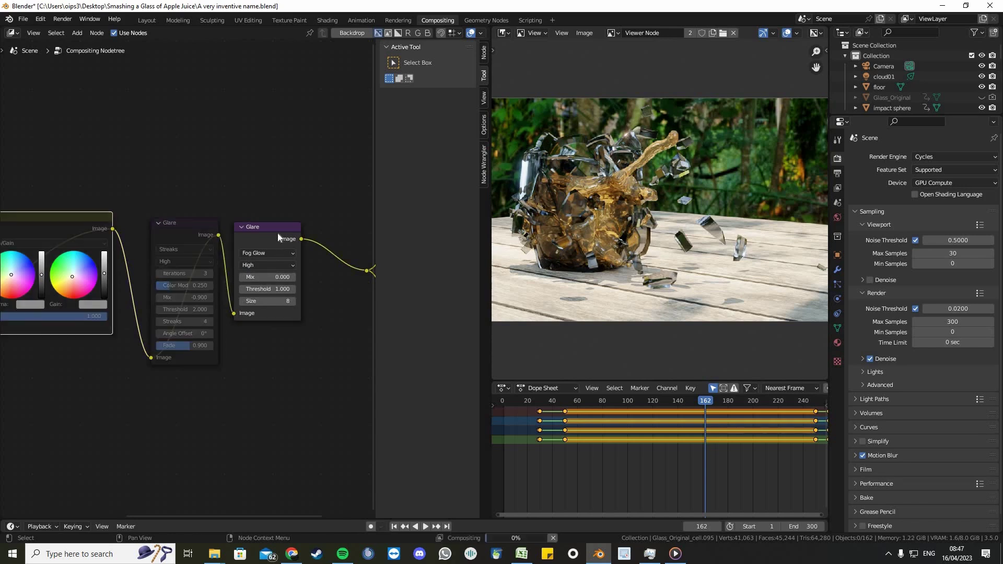
pyautogui.click(299, 270)
pyautogui.press('m')
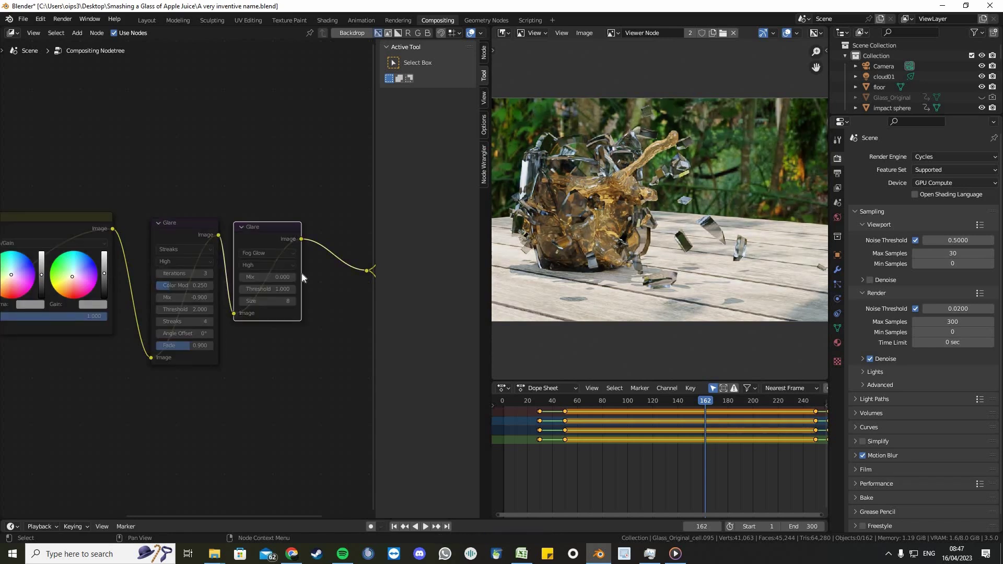
pyautogui.press('m')
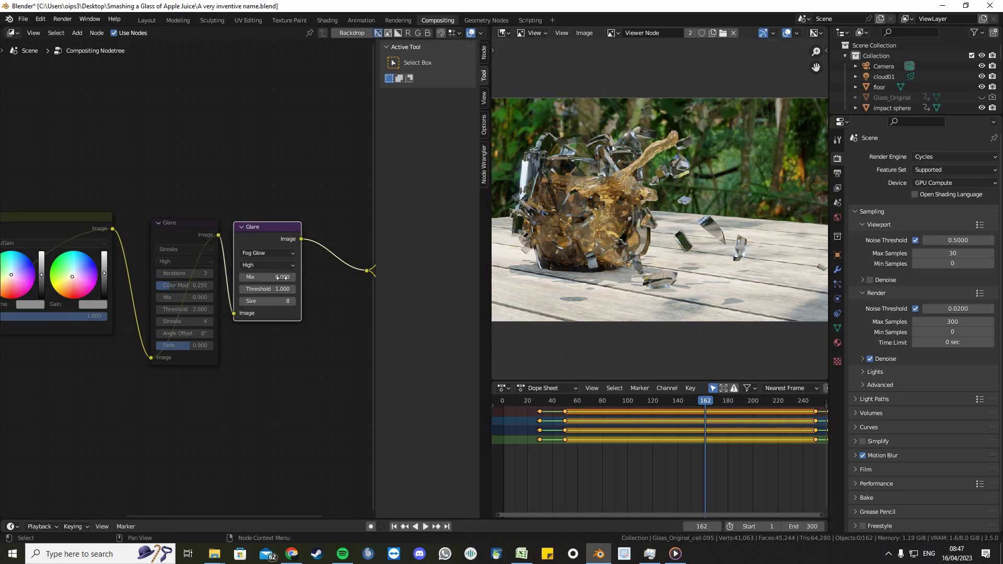
# Set the Fog Glow node's mix to -0.5 and mute and unmute it to compare the effect
pyautogui.doubleClick(282, 278)
pyautogui.write('-.5')
pyautogui.press('Return')
pyautogui.press('m')
pyautogui.press('m')
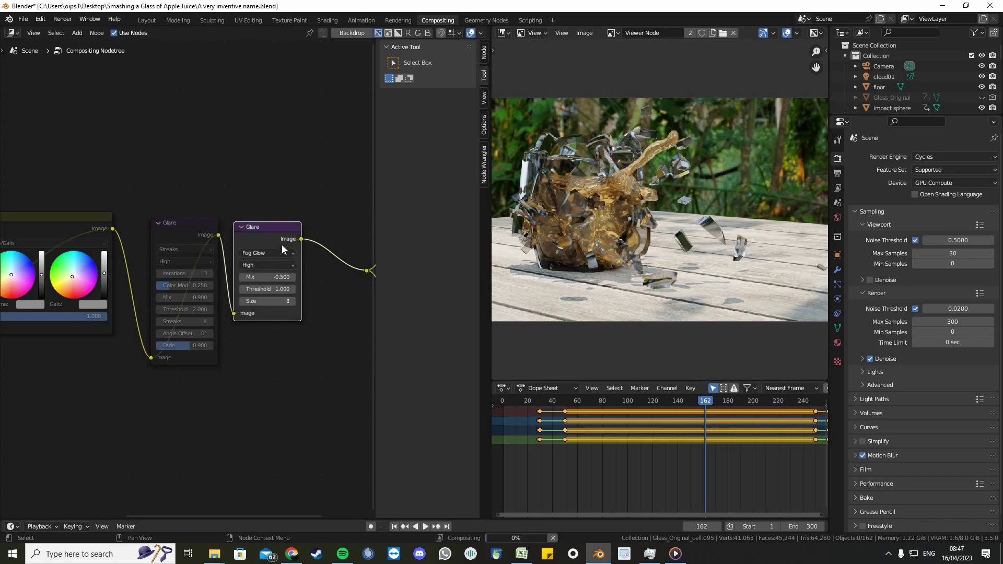
# Unmute the Streaks Glare and Color Balance nodes so both affect the composite again
pyautogui.click(199, 232)
pyautogui.press('m')
pyautogui.click(69, 224)
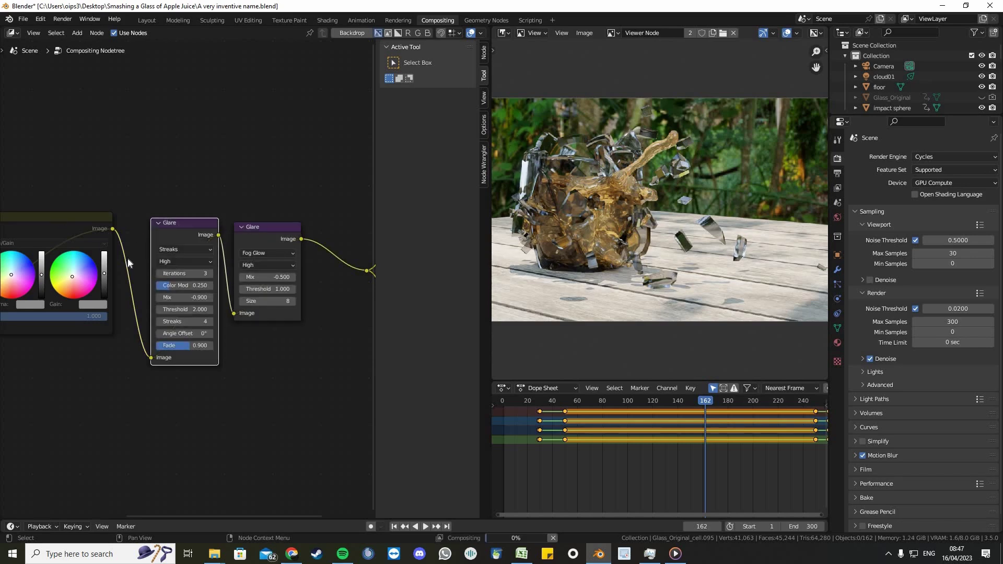
pyautogui.press('m')
pyautogui.scroll(-4, 271, 337)
pyautogui.scroll(-2, 253, 304)
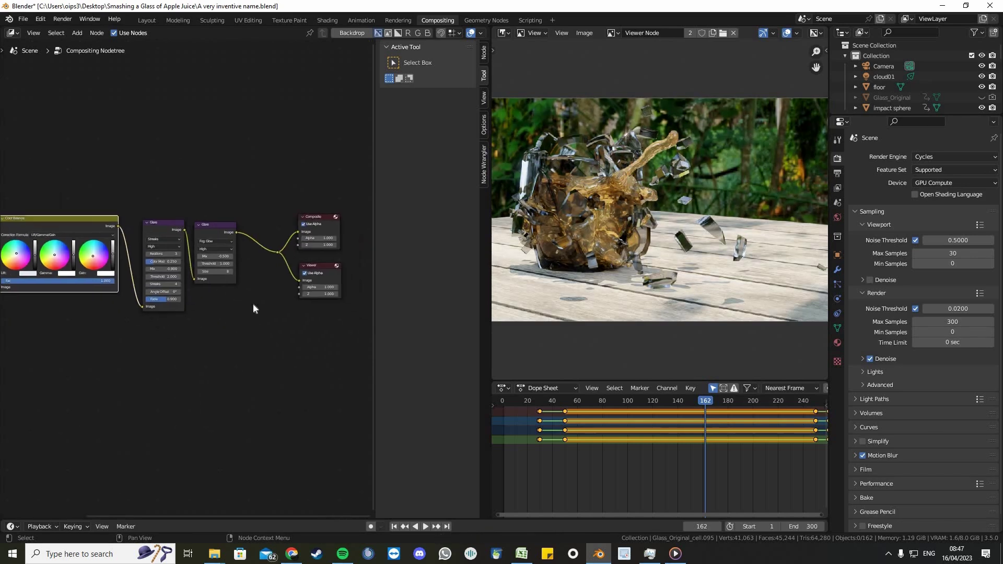
# Add a Lens Distortion node into the link after the Fog Glow Glare node
pyautogui.hotkey('shift', 'a')
pyautogui.click(253, 304)
pyautogui.write('len')
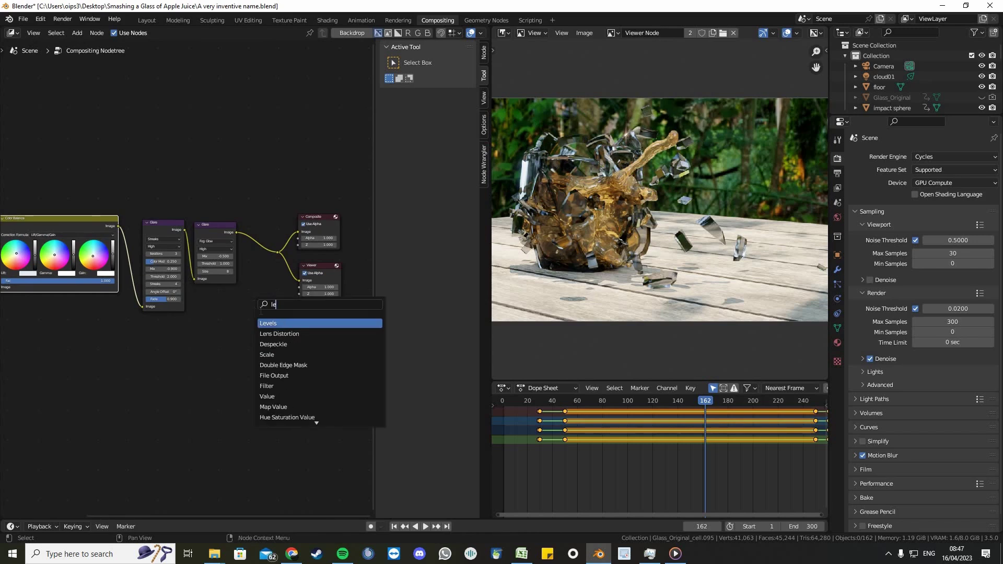
pyautogui.press('Return')
pyautogui.click(261, 233)
pyautogui.moveTo(226, 302); pyautogui.dragTo(171, 320, button='middle')
pyautogui.scroll(3, 170, 321)
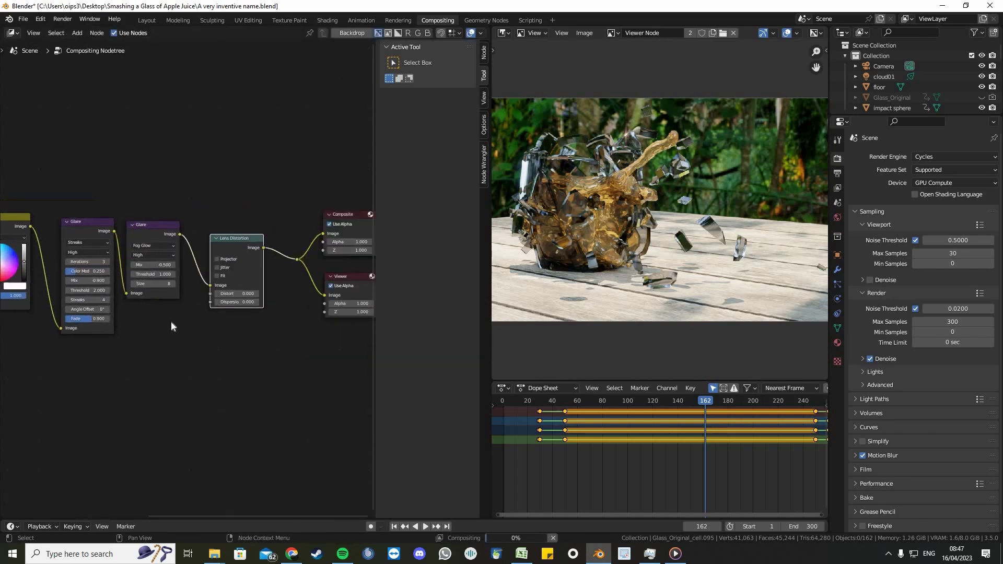
# Mute the Color Balance node and both Glare nodes to isolate the Lens Distortion effect
pyautogui.moveTo(213, 269); pyautogui.dragTo(105, 288, button='middle')
pyautogui.scroll(4, 106, 287)
pyautogui.scroll(-6, 190, 283)
pyautogui.scroll(-3, 230, 275)
pyautogui.moveTo(231, 275); pyautogui.dragTo(337, 269, button='middle')
pyautogui.moveTo(98, 209); pyautogui.dragTo(224, 281)
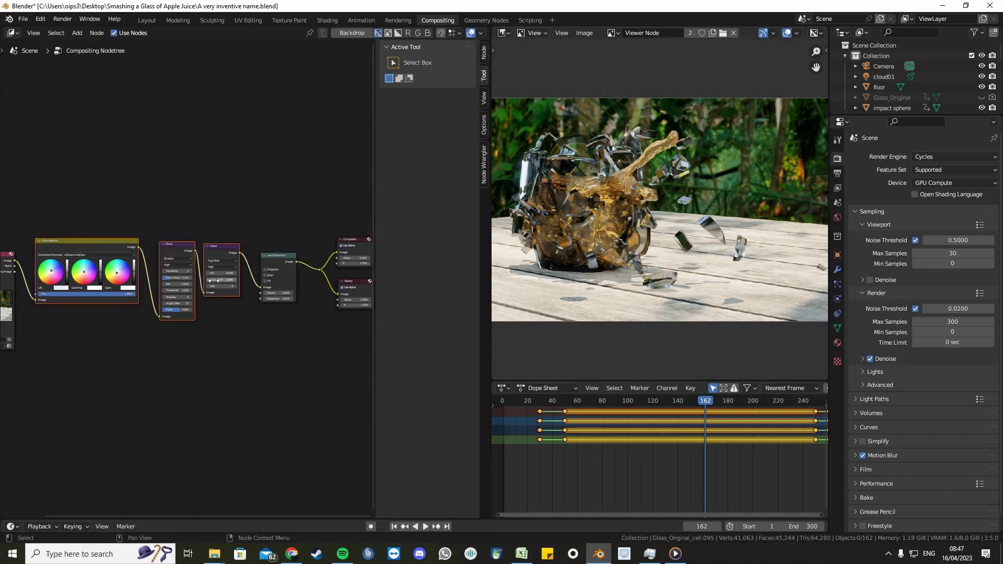
pyautogui.press('m')
# Set the Lens Distortion node's distort to 0.010 and its dispersion to 0.003
pyautogui.moveTo(259, 320); pyautogui.dragTo(195, 339, button='middle')
pyautogui.scroll(3, 173, 331)
pyautogui.scroll(4, 242, 296)
pyautogui.moveTo(314, 276); pyautogui.dragTo(341, 276, button='middle')
pyautogui.scroll(1, 221, 333)
pyautogui.click(207, 329)
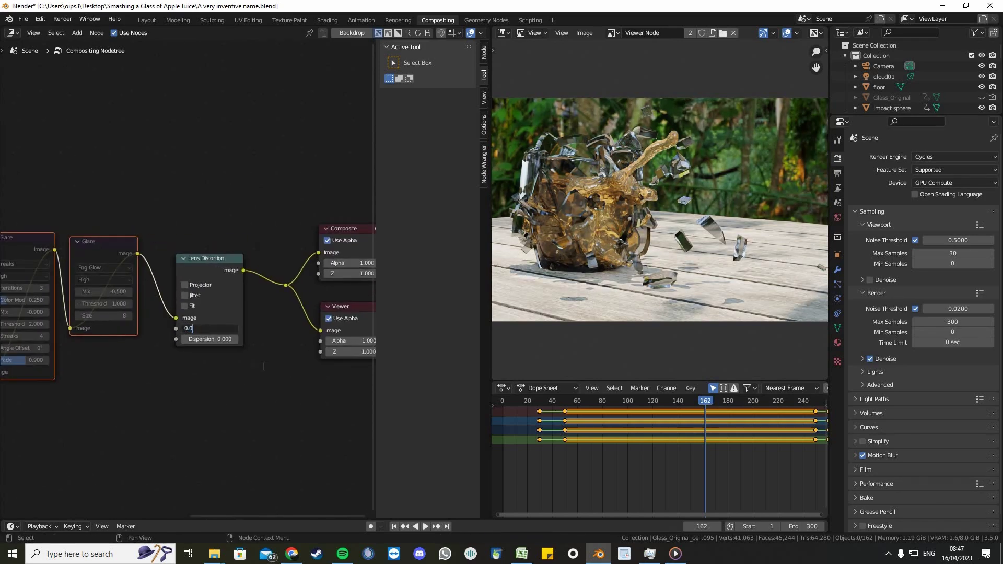
pyautogui.write('10')
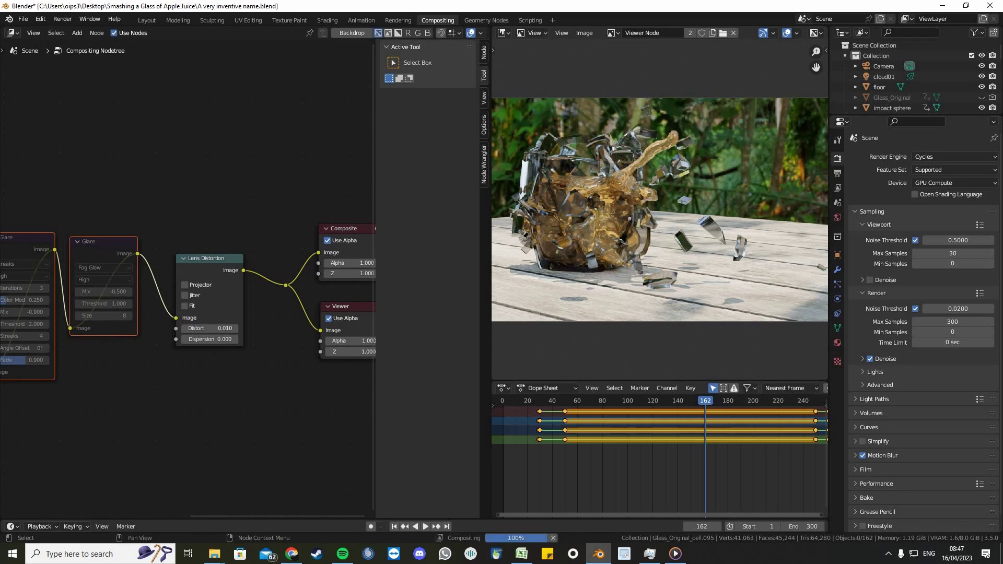
pyautogui.press('Tab')
pyautogui.write('0.0')
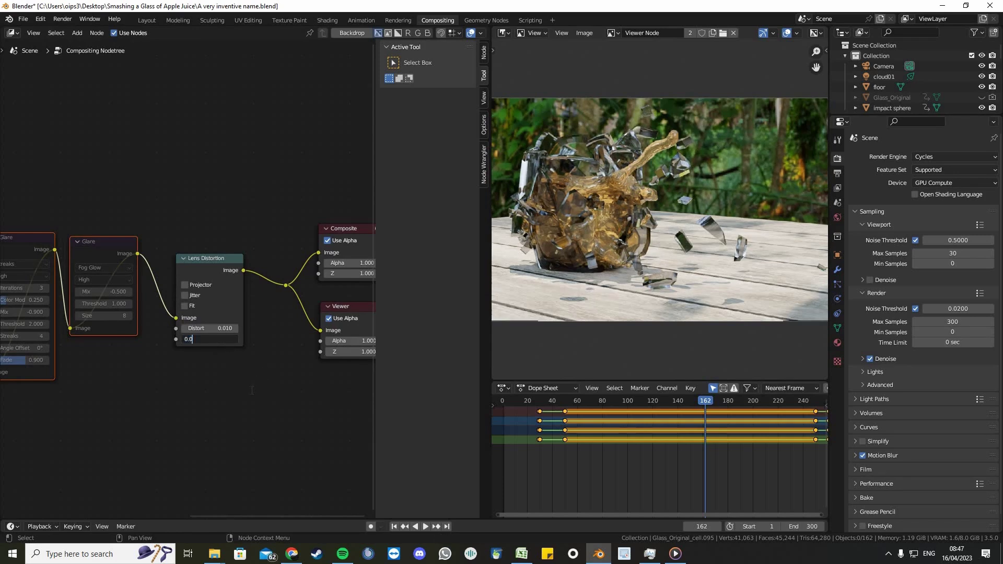
pyautogui.write('03')
pyautogui.press('Return')
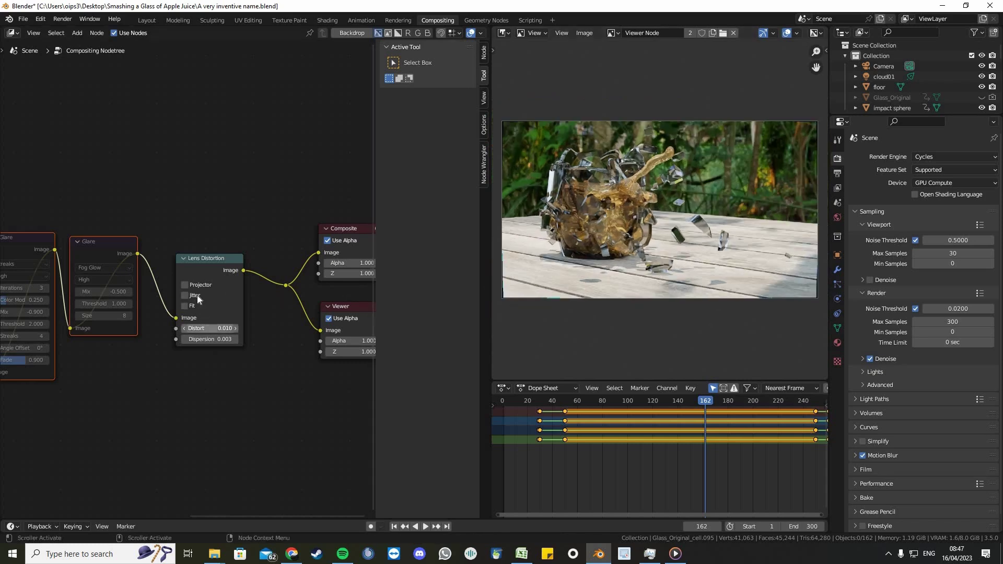
# Set the Lens Distortion node's distort to 0.005 and mute and unmute the node to compare its effect
pyautogui.click(218, 263)
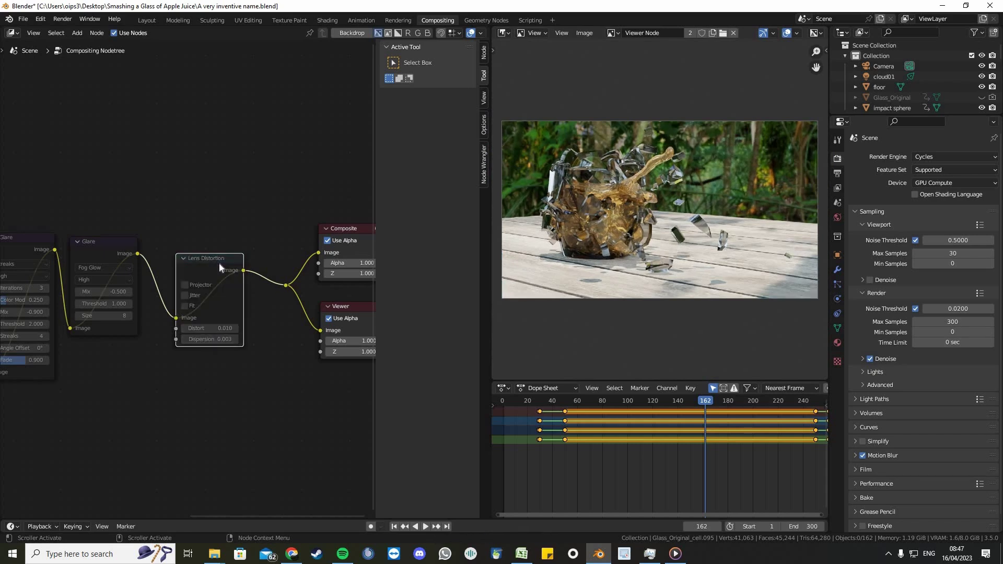
pyautogui.click(196, 328)
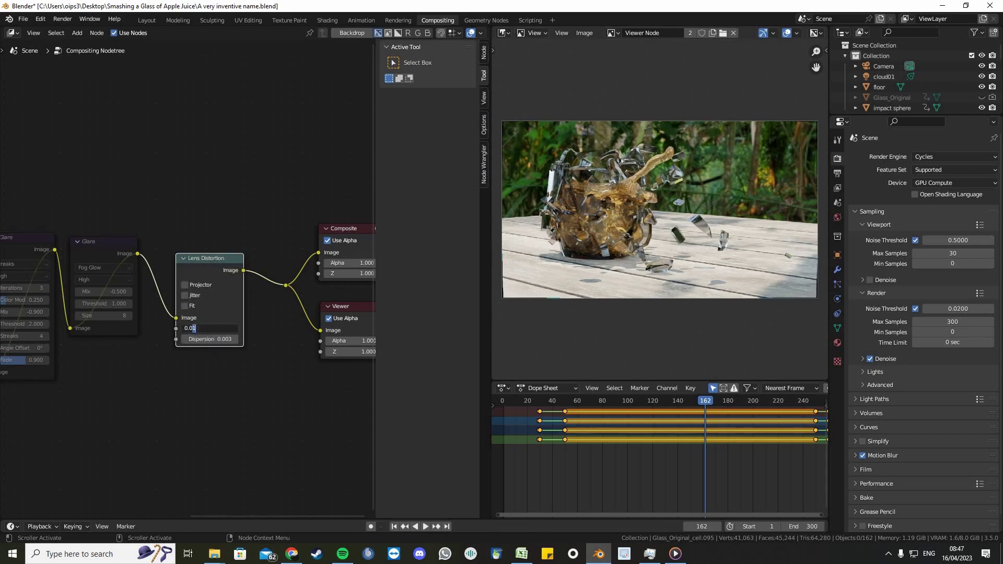
pyautogui.write('5')
pyautogui.press('Return')
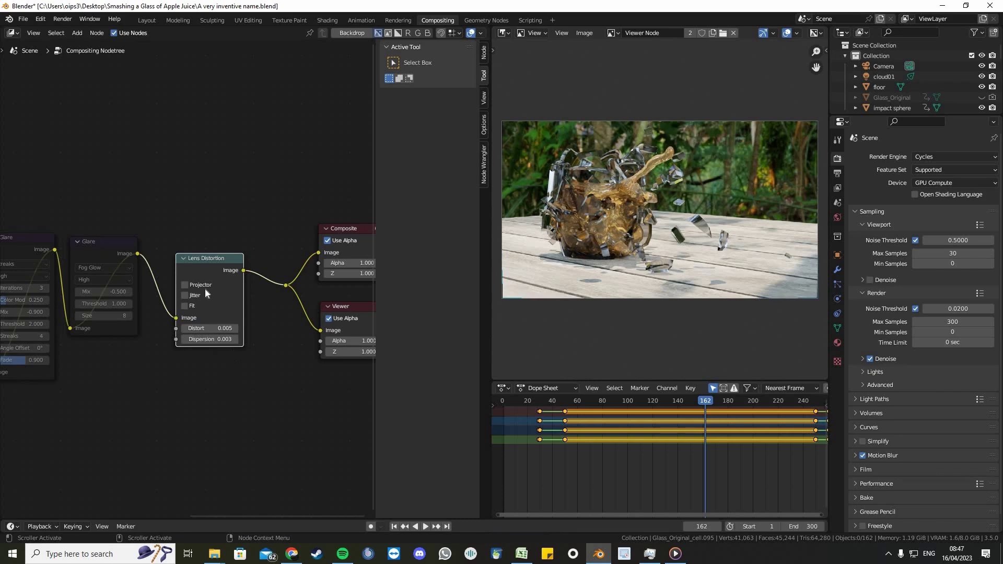
pyautogui.press('m')
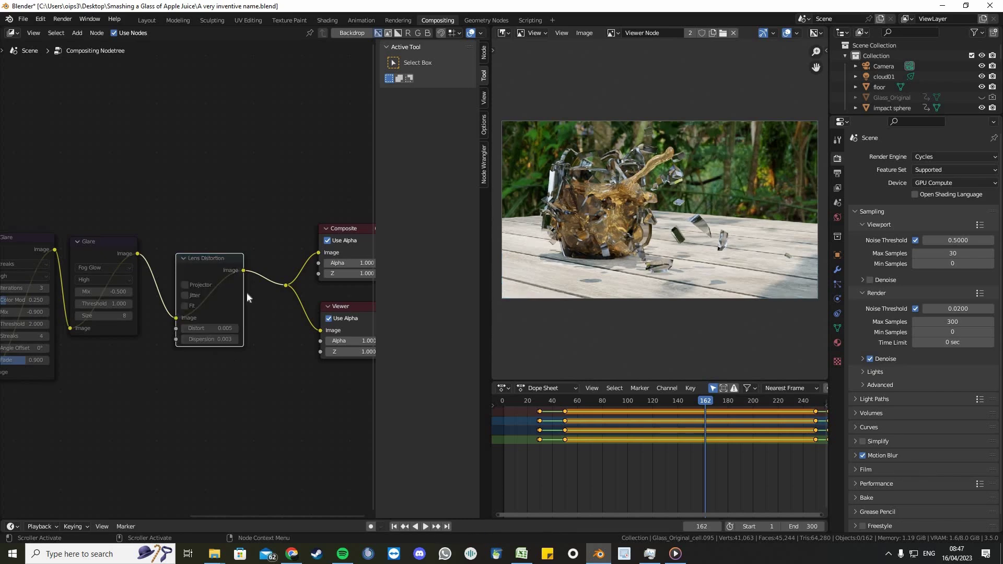
pyautogui.press('m')
pyautogui.press('m')
# Unmute the Color Balance node and both Glare nodes, and enable Fit on the Lens Distortion node
pyautogui.scroll(-5, 32, 215)
pyautogui.moveTo(18, 217); pyautogui.dragTo(186, 268)
pyautogui.press('m')
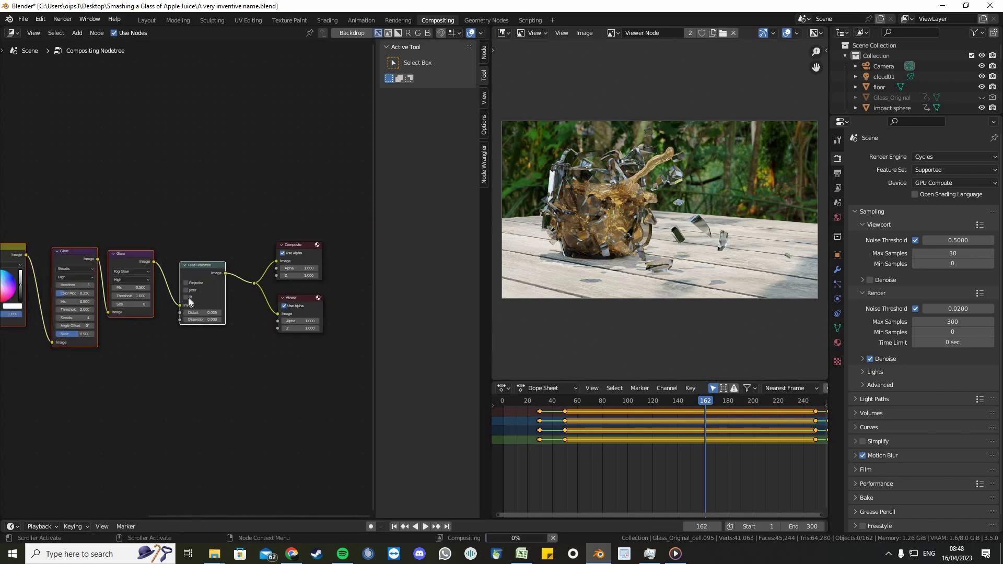
pyautogui.click(185, 297)
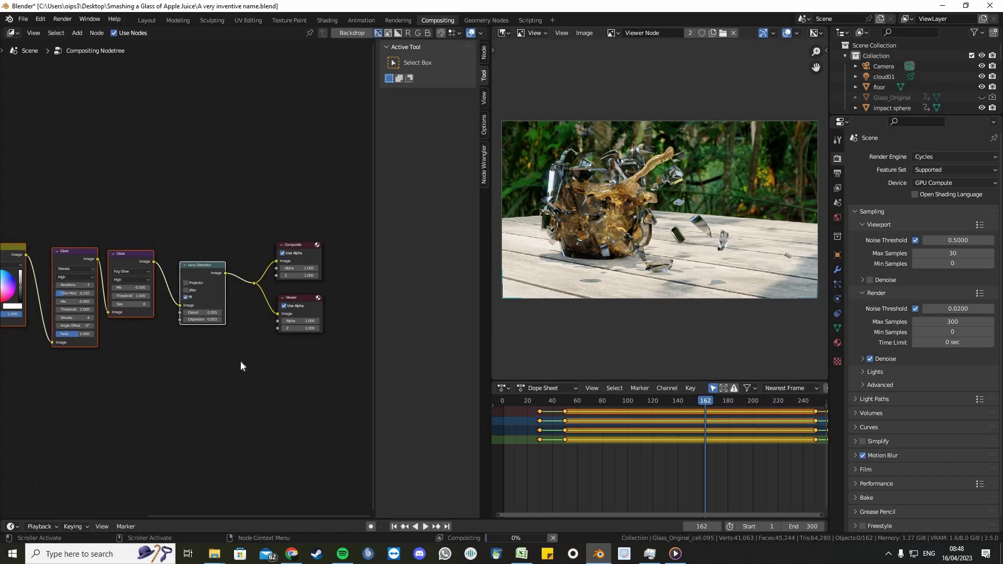
# Shift the Render Layers node slightly away, and mute the Color Balance, Glare and Lens Distortion nodes together to compare the image without effects
pyautogui.scroll(-3, 209, 344)
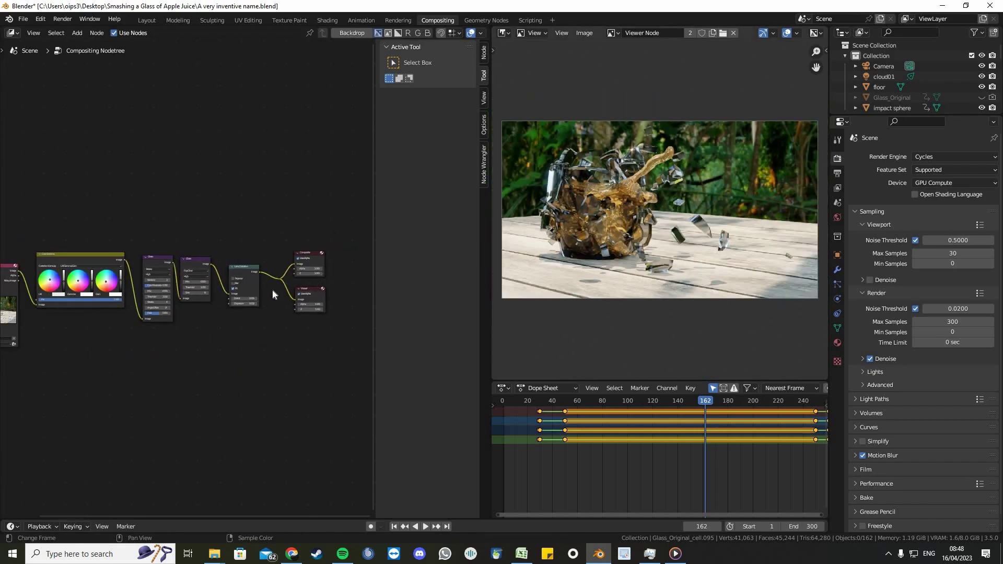
pyautogui.scroll(-2, 188, 310)
pyautogui.moveTo(189, 311); pyautogui.dragTo(224, 300, button='middle')
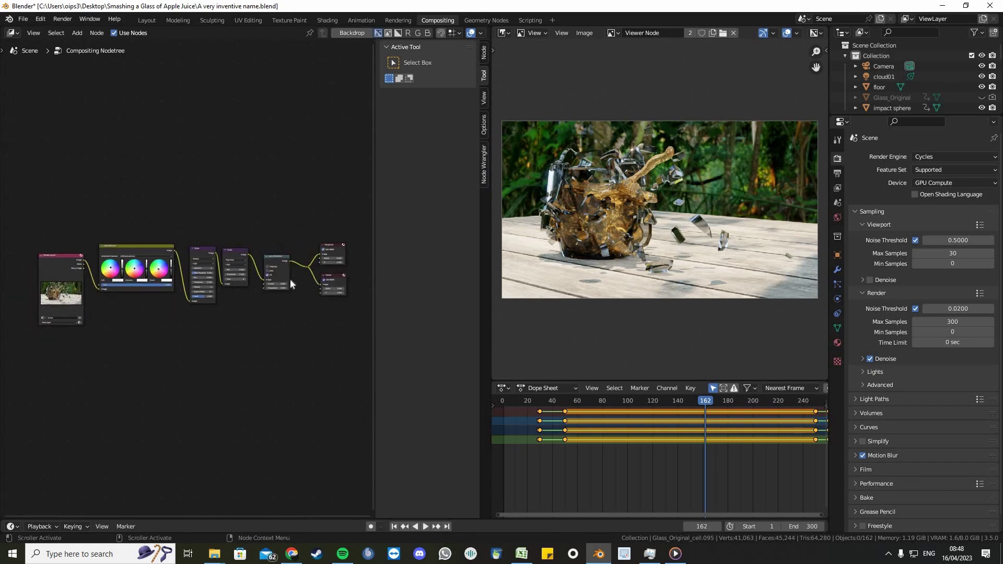
pyautogui.moveTo(56, 261); pyautogui.dragTo(48, 259)
pyautogui.moveTo(81, 215); pyautogui.dragTo(308, 355)
pyautogui.press('m')
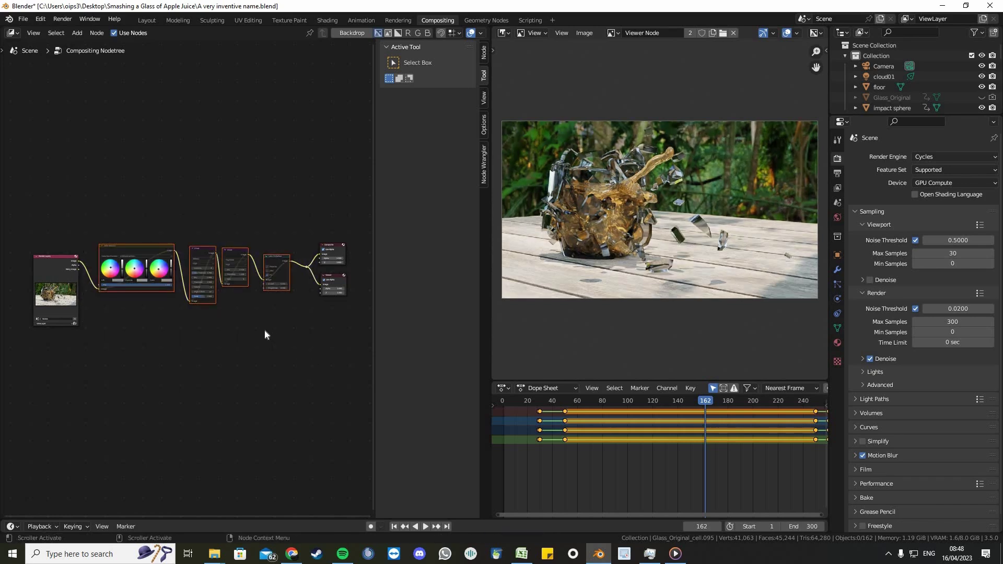
pyautogui.click(265, 329)
# Return to the Layout workspace, save the file, and set the output resolution scale to 100%
pyautogui.click(139, 20)
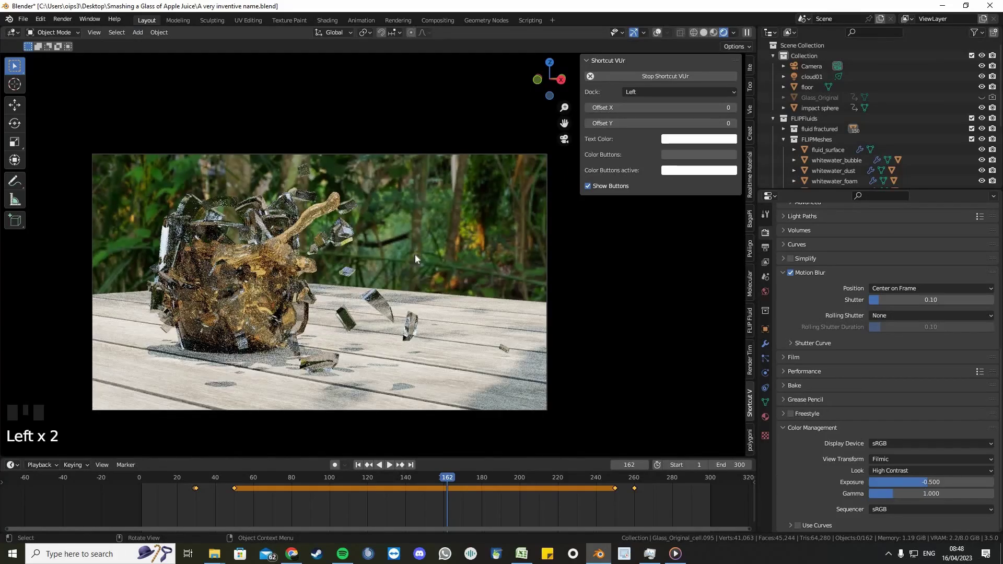
pyautogui.hotkey('ctrl', 's')
pyautogui.click(765, 247)
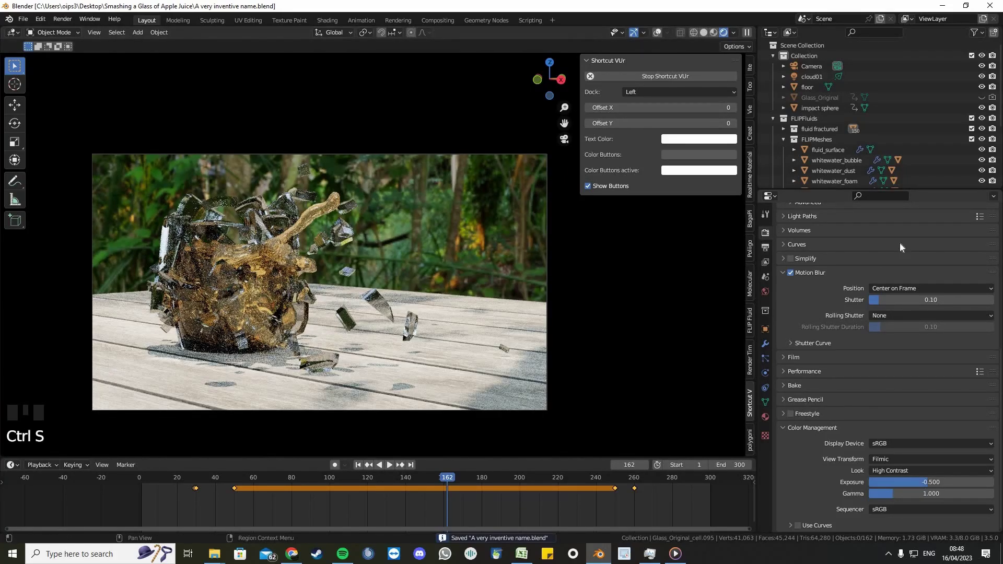
pyautogui.moveTo(937, 265); pyautogui.dragTo(969, 269)
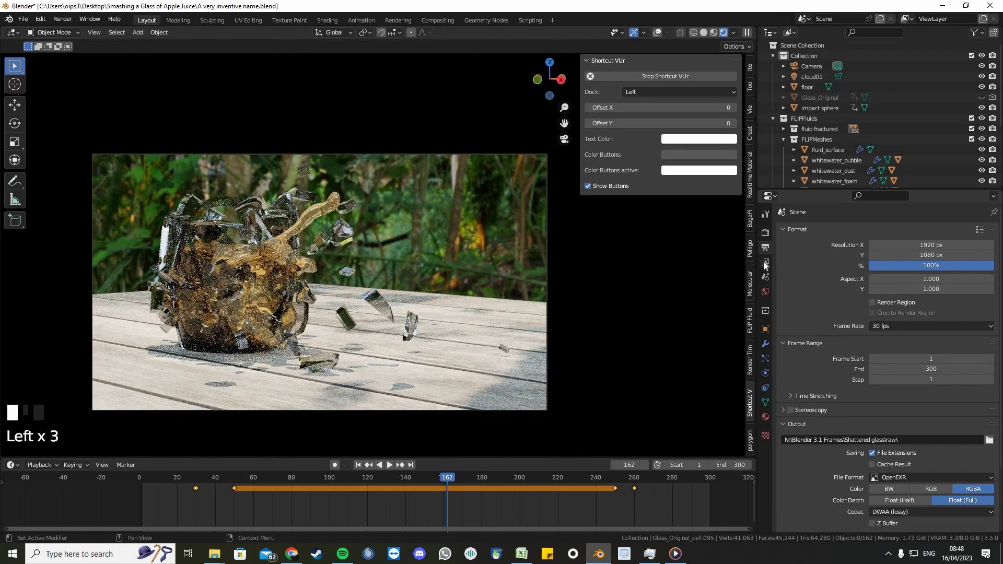
# Switch the render result to slot 1 in the Rendering workspace and render the current frame from Layout
pyautogui.click(765, 235)
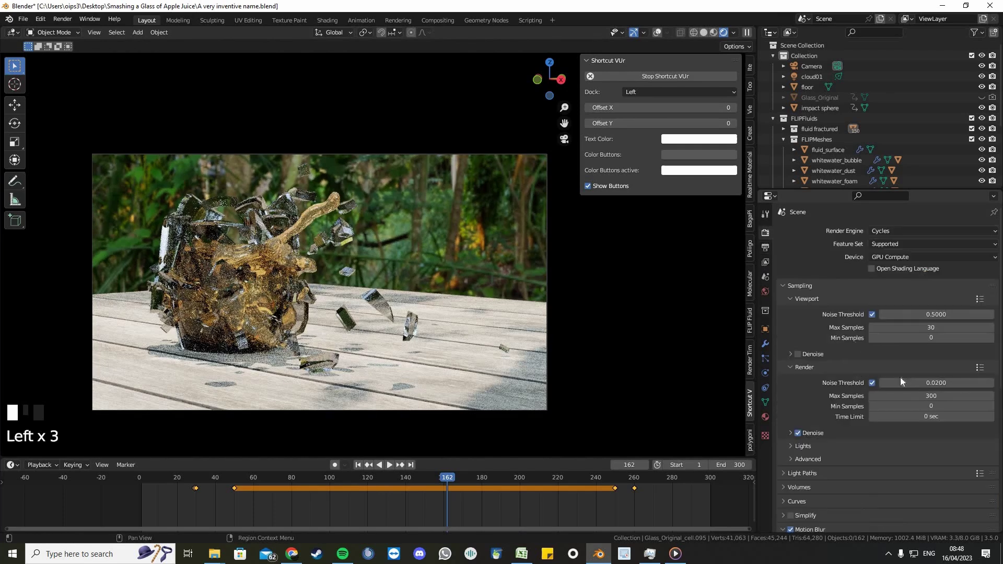
pyautogui.click(930, 396)
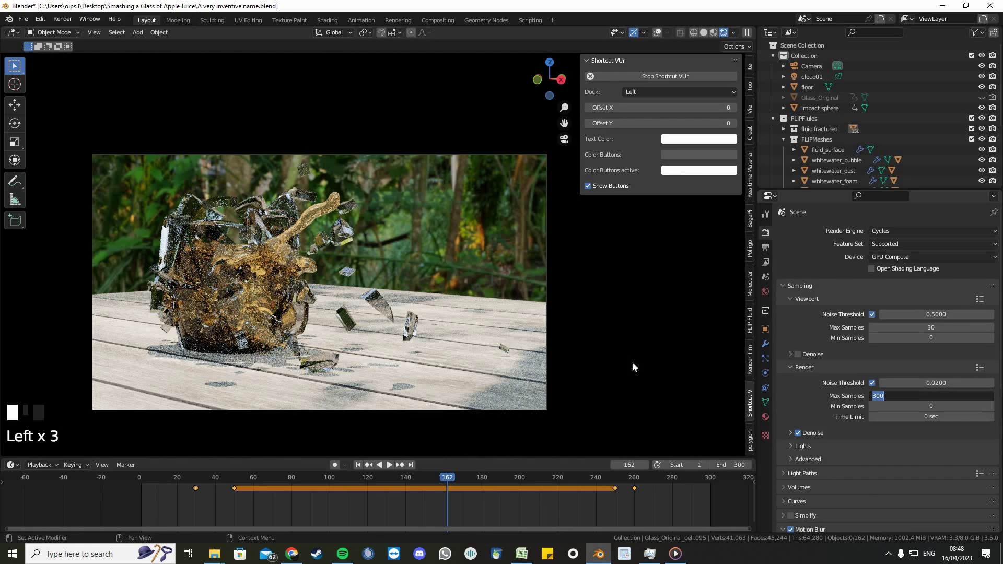
pyautogui.click(632, 363)
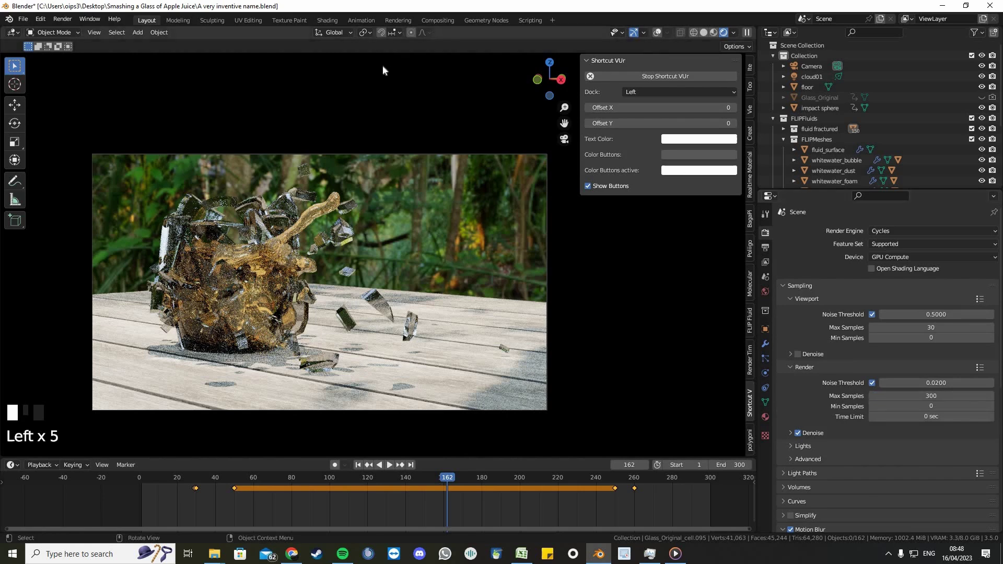
pyautogui.click(406, 20)
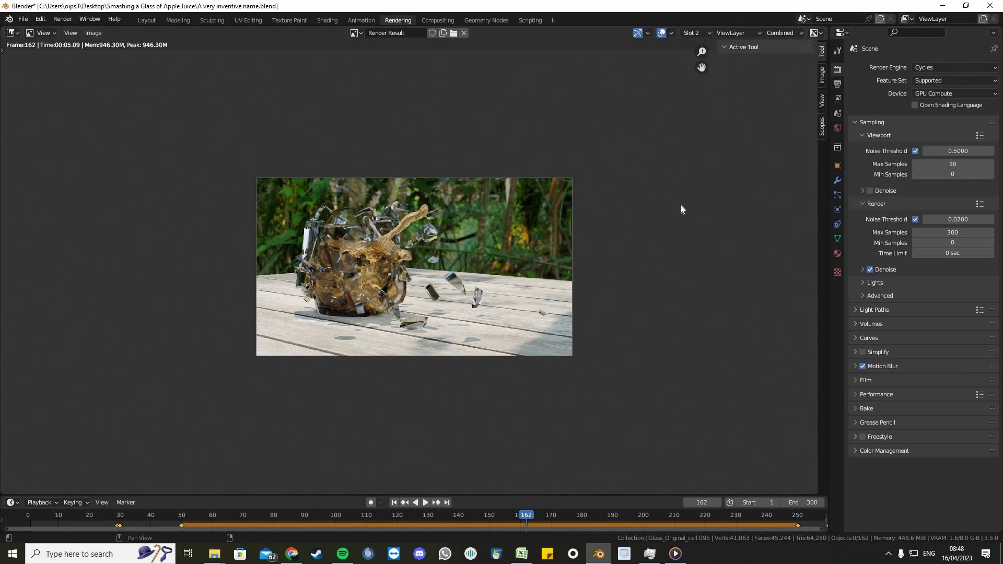
pyautogui.press('j')
pyautogui.click(147, 20)
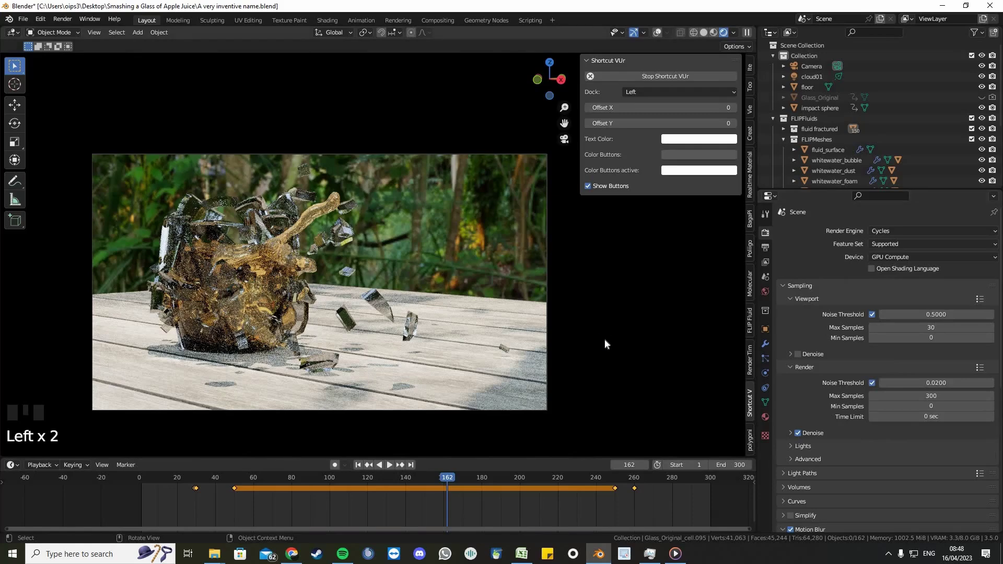
pyautogui.press('F12')
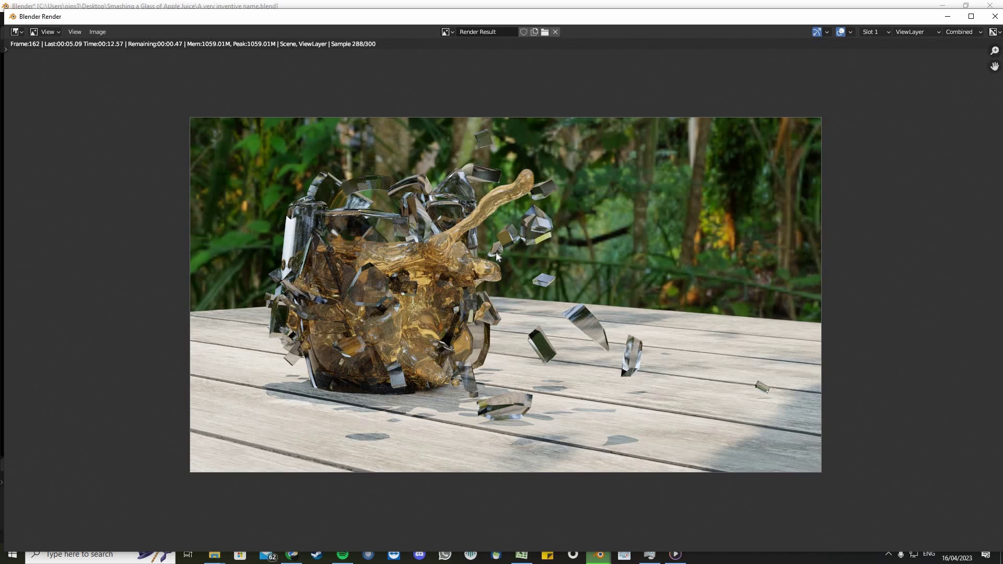
# Inspect the finished render, compare it with the image in slot 2, and close the render window
pyautogui.scroll(-1, 792, 265)
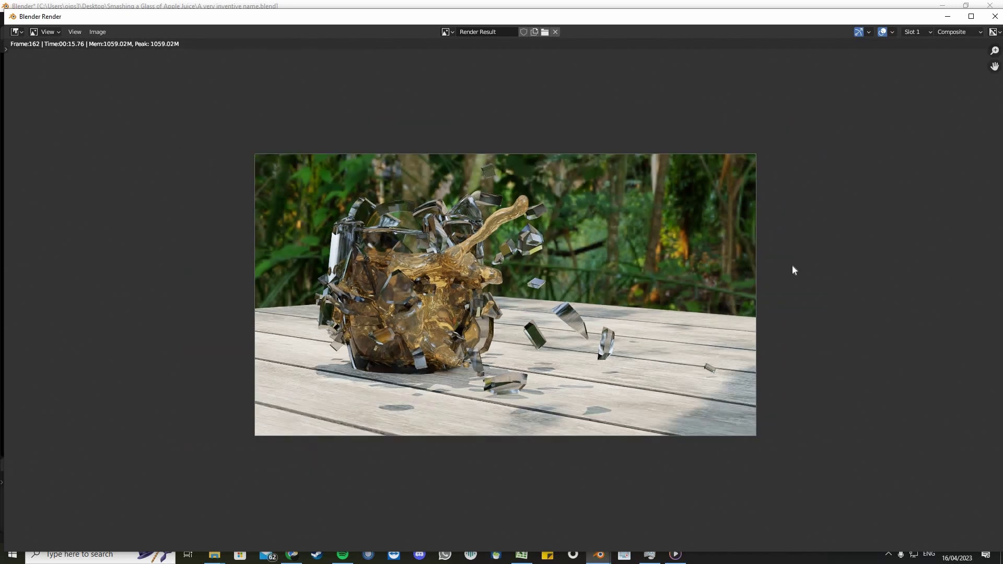
pyautogui.scroll(1, 792, 265)
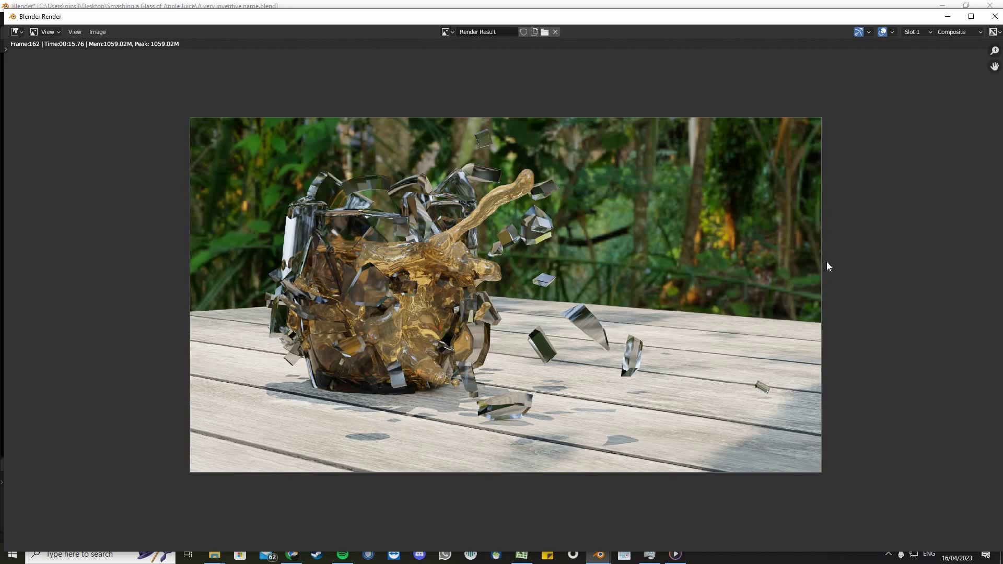
pyautogui.press('j')
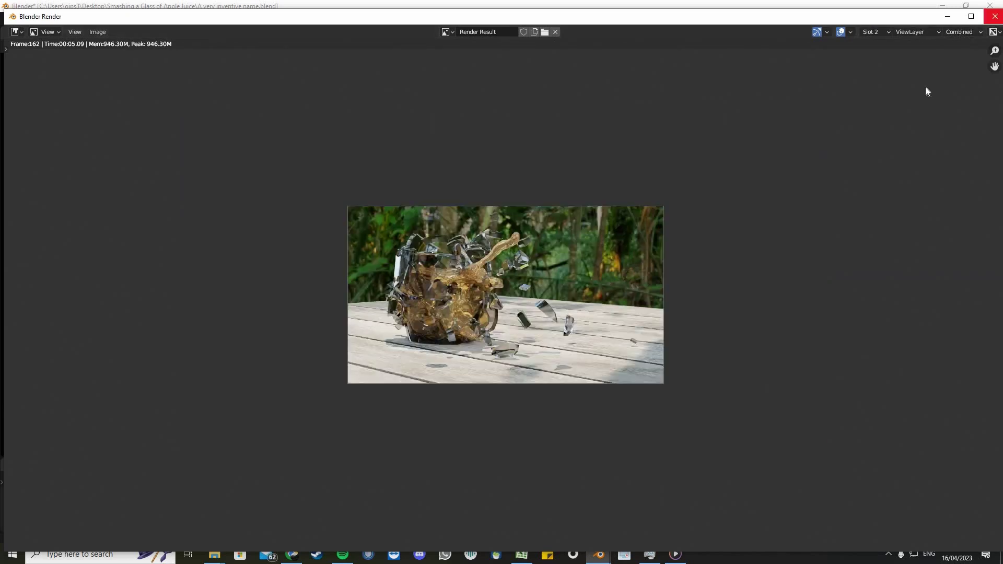
pyautogui.press('Escape')
# Set the render max samples to 8000 and render the current frame into slot 2
pyautogui.click(399, 20)
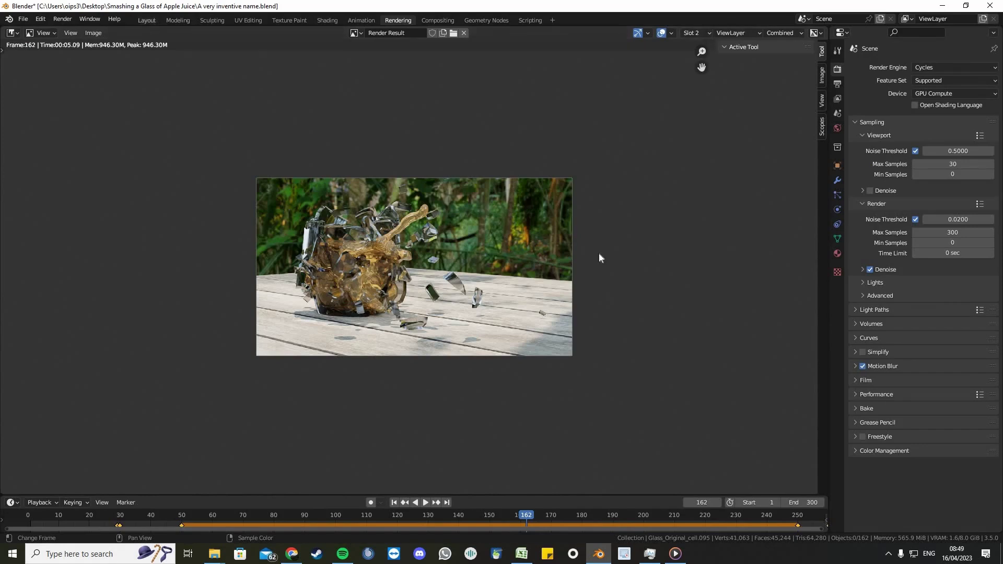
pyautogui.click(147, 20)
pyautogui.click(946, 393)
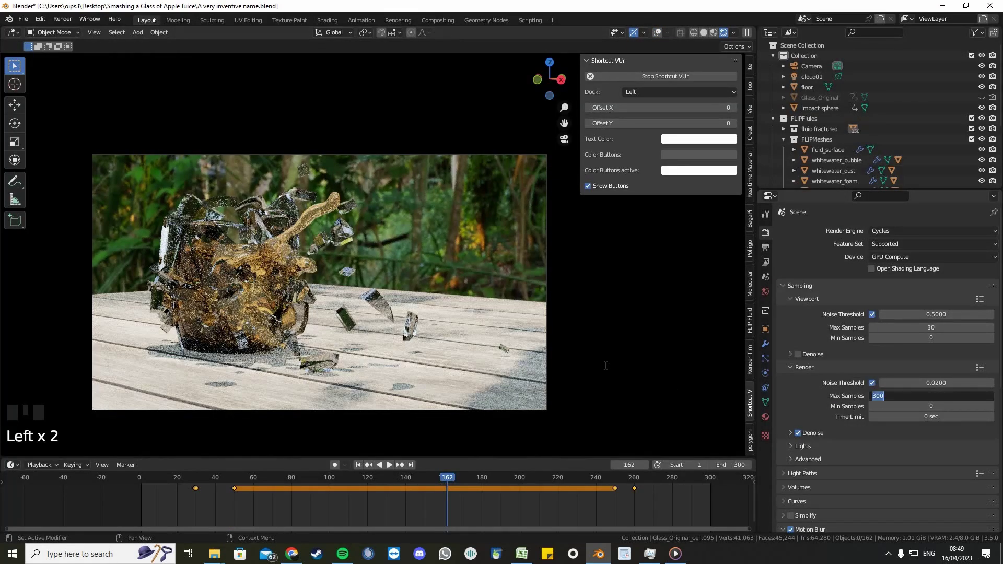
pyautogui.write('8000')
pyautogui.press('Return')
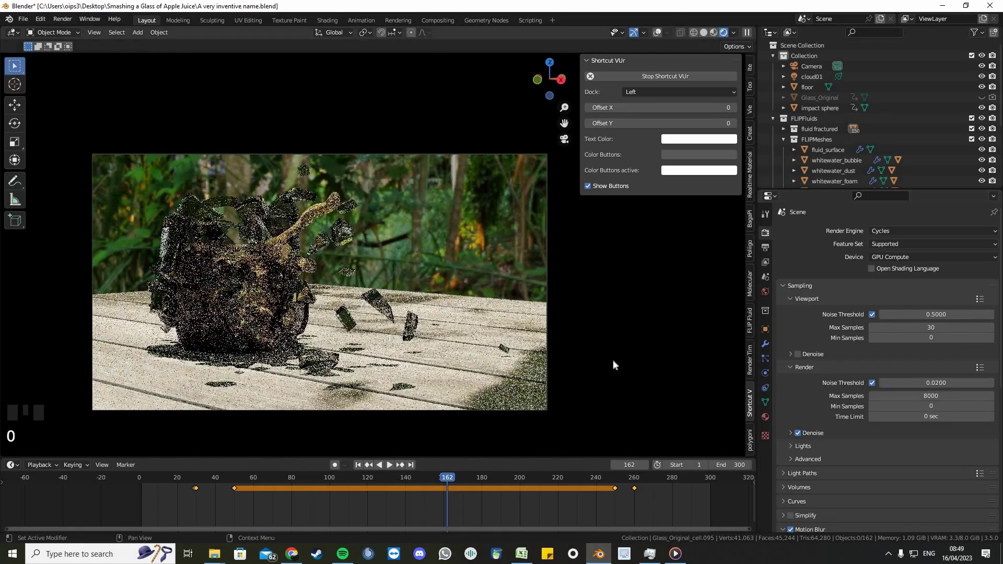
pyautogui.press('F12')
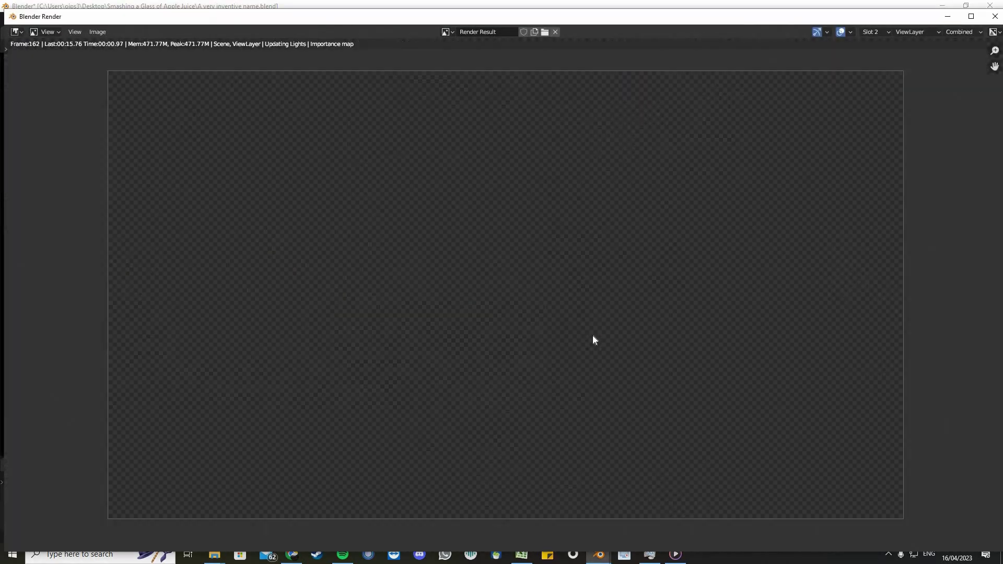
pyautogui.scroll(1, 593, 339)
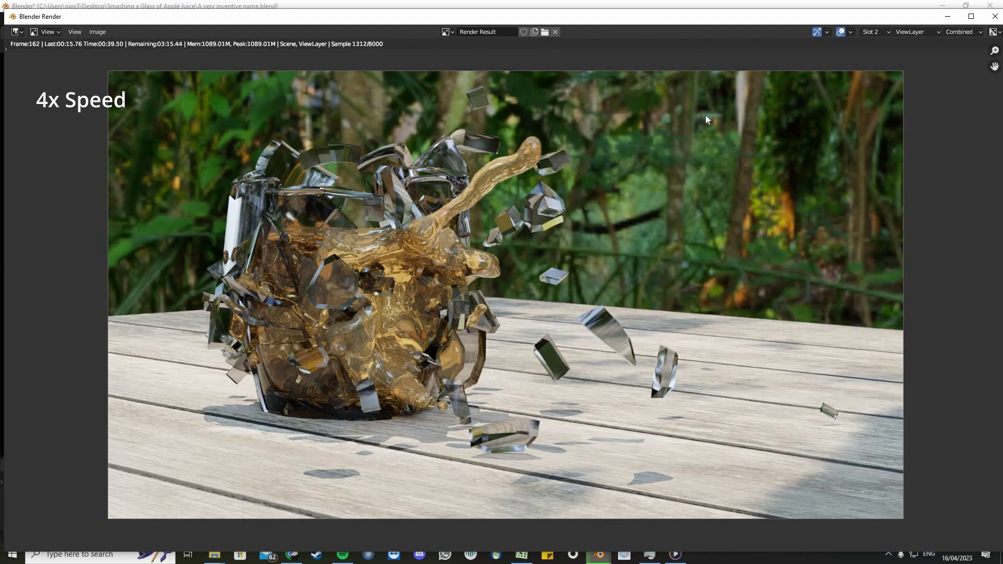
# Compare the full-frame render in slot 2 with the earlier render in slot 1
pyautogui.click(947, 16)
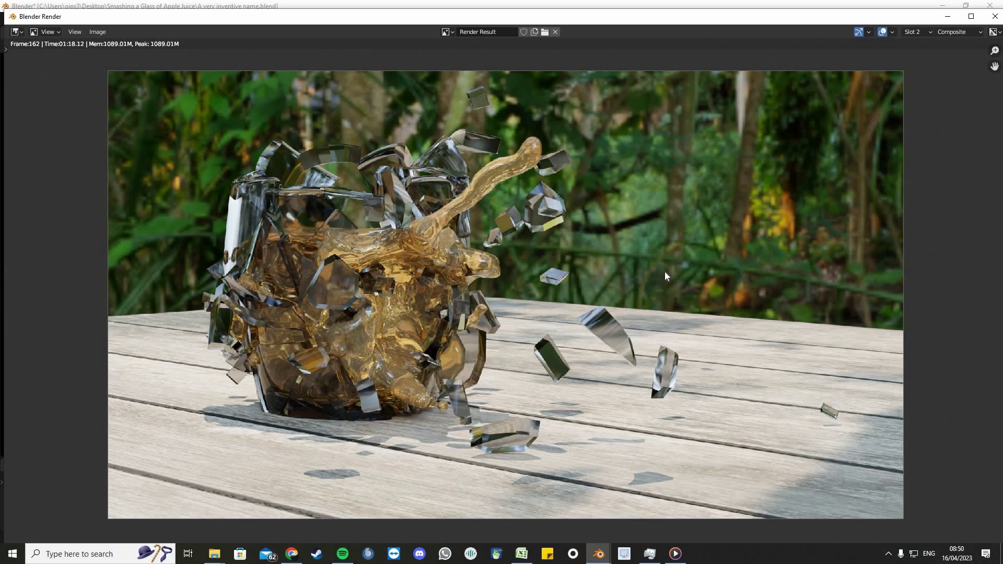
pyautogui.press('j')
pyautogui.press('1')
pyautogui.press('1')
pyautogui.press('2')
pyautogui.press('1')
# Compare the juice splash and glass shards up close between render slots 1 and 2, and close the render window
pyautogui.scroll(4, 225, 101)
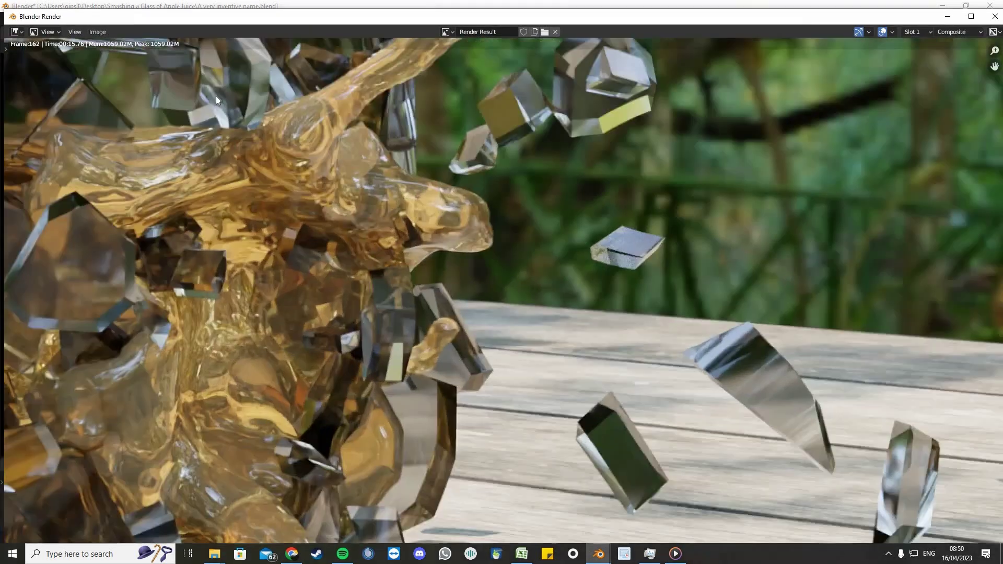
pyautogui.scroll(-2, 223, 116)
pyautogui.moveTo(224, 116); pyautogui.dragTo(360, 225, button='middle')
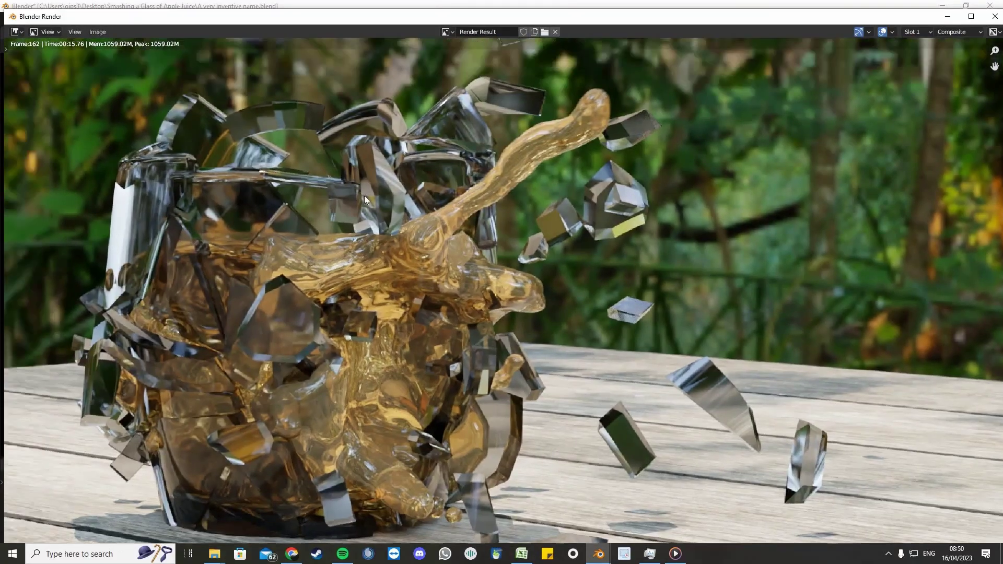
pyautogui.scroll(3, 239, 80)
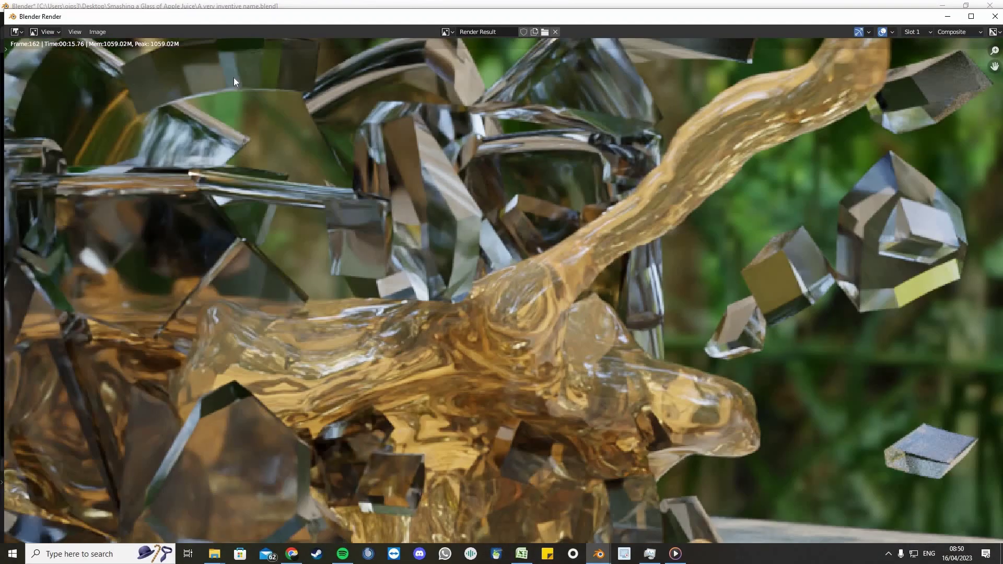
pyautogui.press('2')
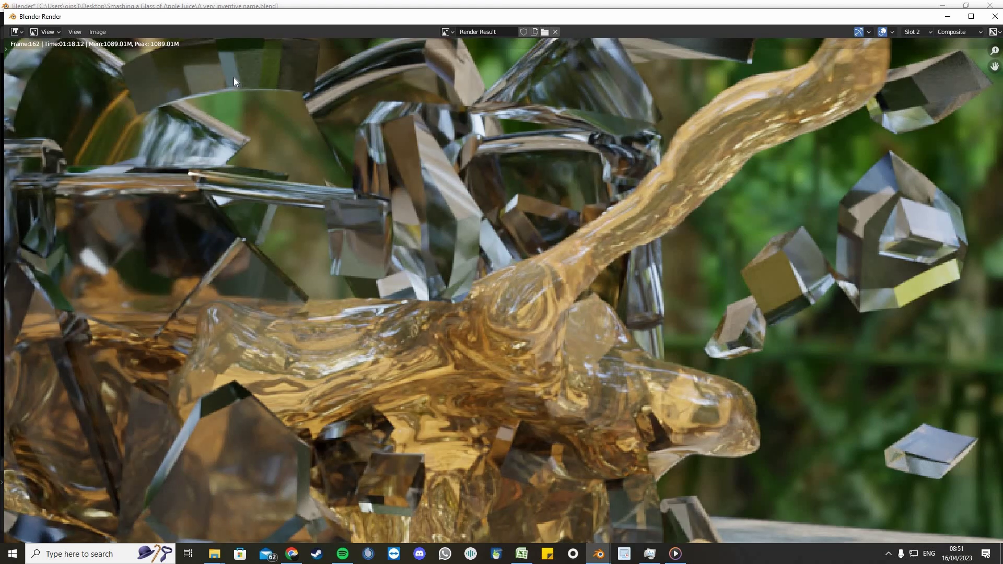
pyautogui.press('1')
pyautogui.press('2')
pyautogui.press('1')
pyautogui.press('2')
pyautogui.press('1')
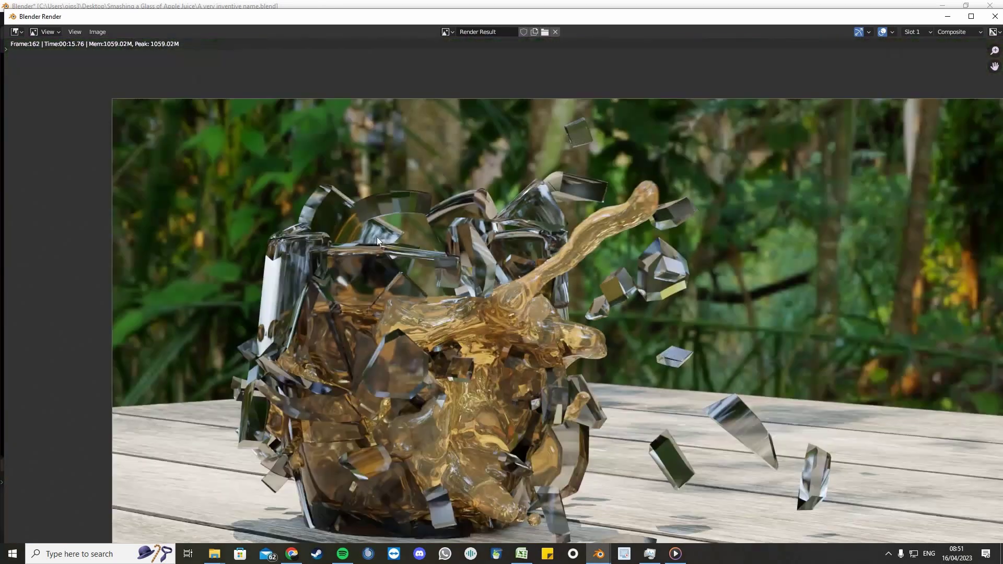
pyautogui.scroll(-1, 477, 258)
pyautogui.moveTo(430, 228); pyautogui.dragTo(330, 159, button='middle')
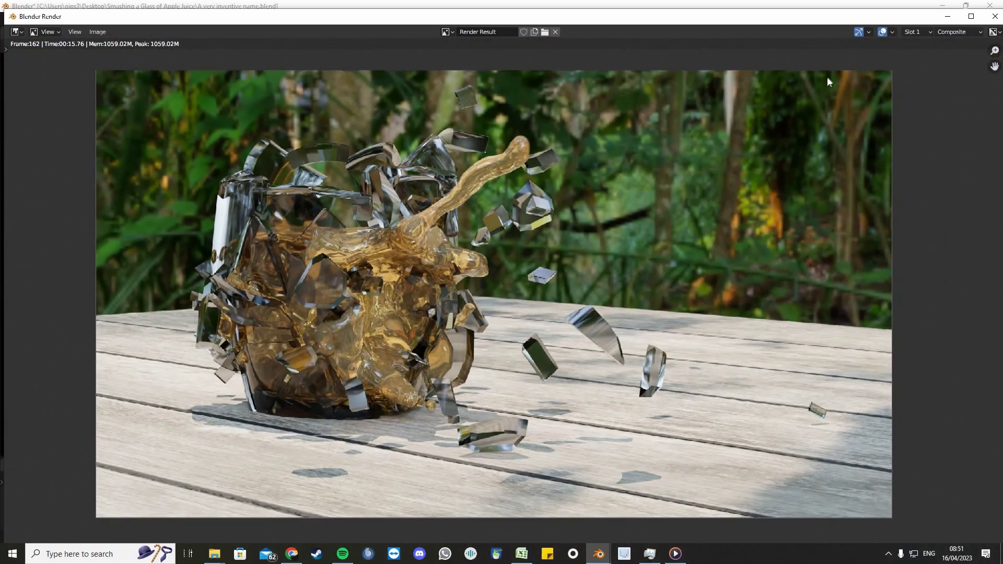
pyautogui.click(994, 16)
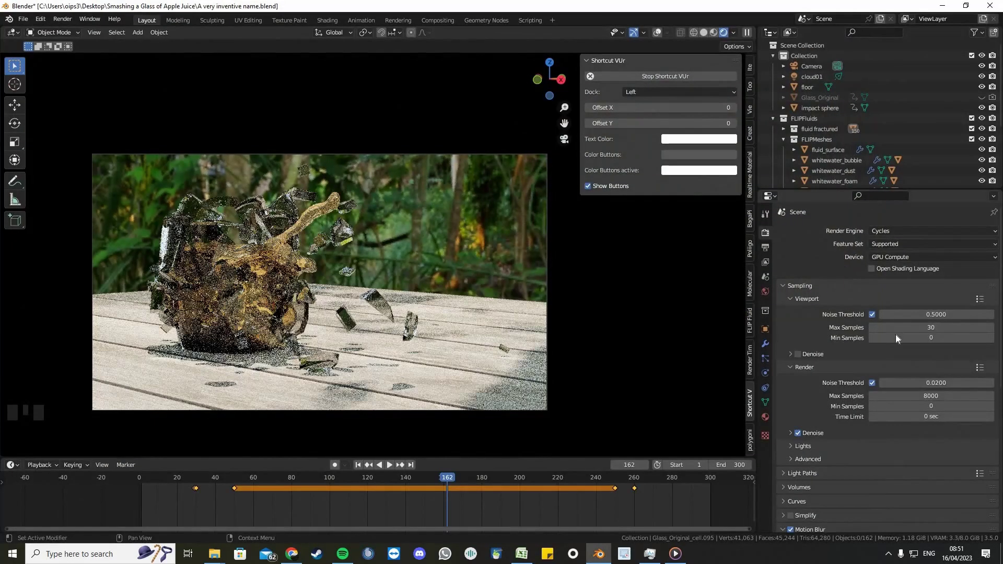
# Set the render max samples to 600 and save the file
pyautogui.click(897, 395)
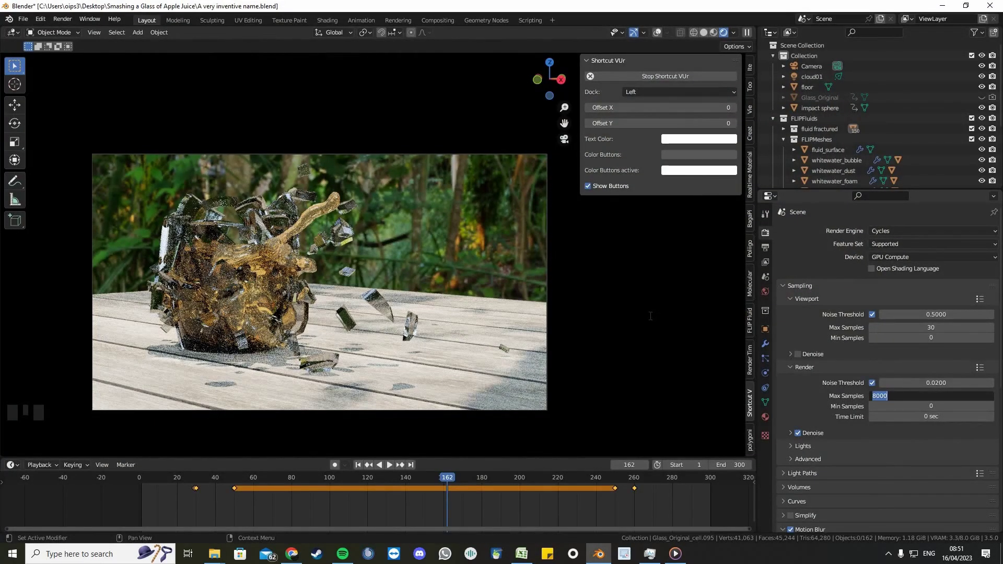
pyautogui.write('600')
pyautogui.click(622, 314)
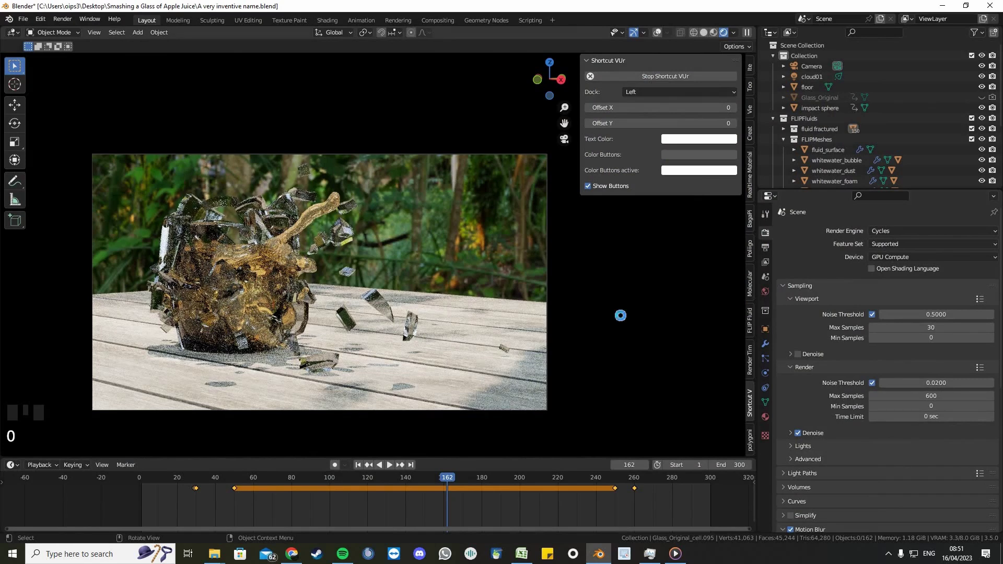
pyautogui.hotkey('ctrl', 's')
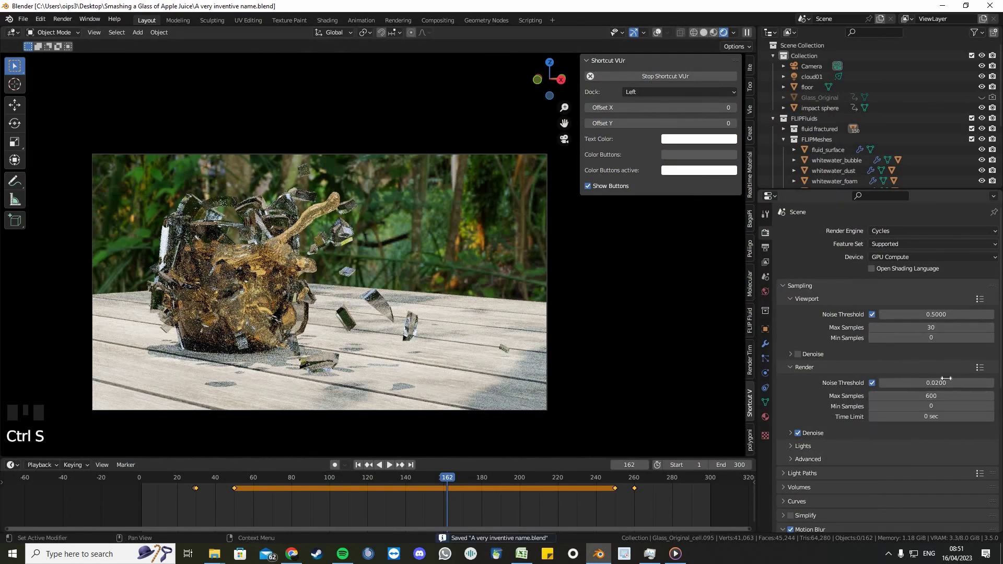
# Open the scene's output settings
pyautogui.click(766, 248)
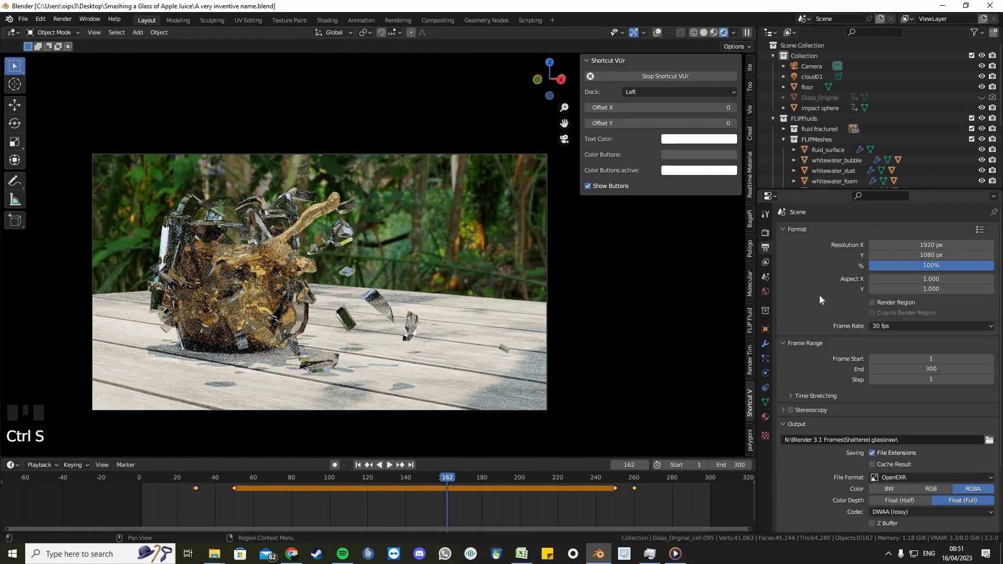